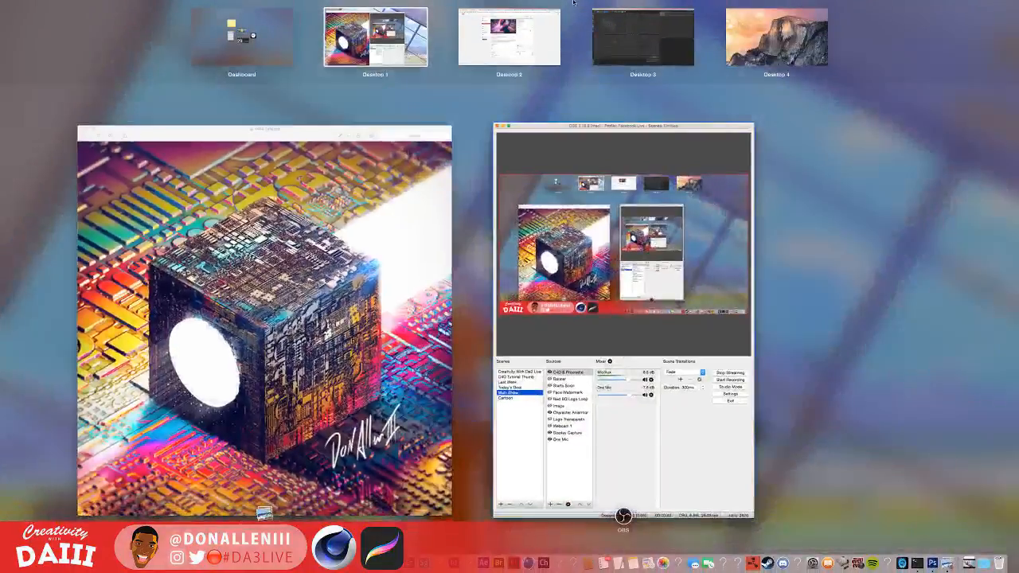
Check the YouTube live dashboard and return to the desktop holding the OBS window.
click(508, 34)
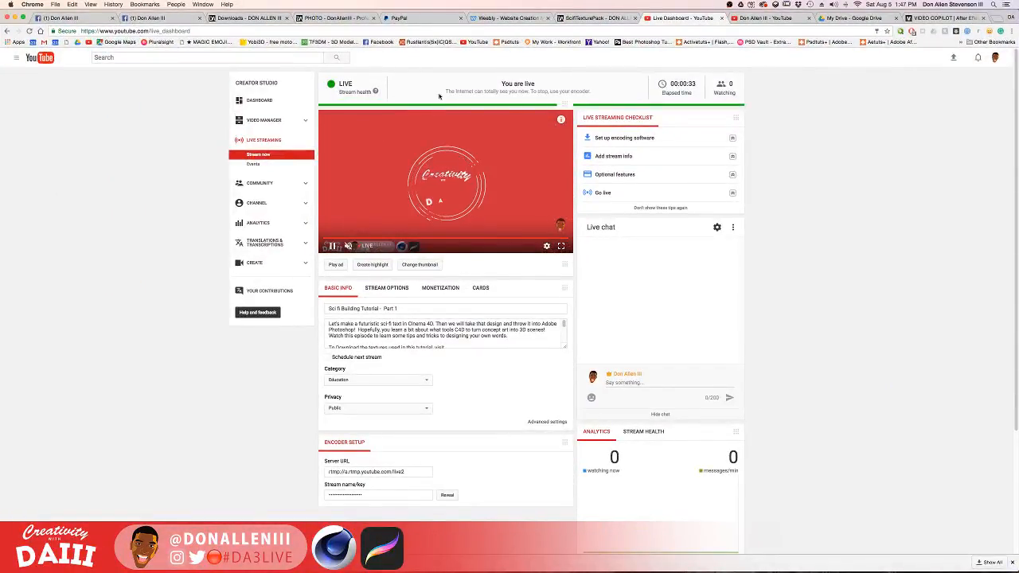
key(ctrl+Up)
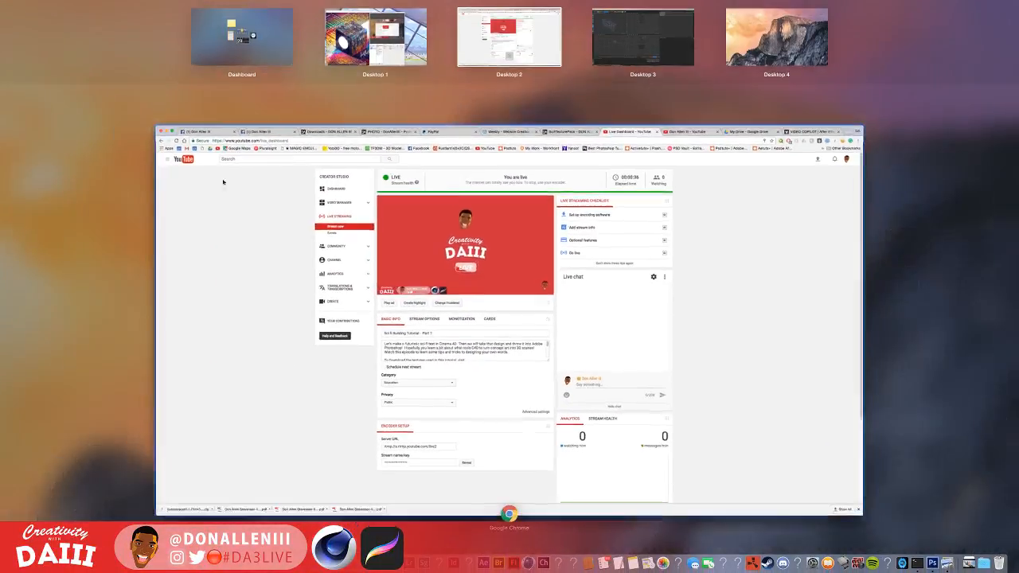
click(362, 52)
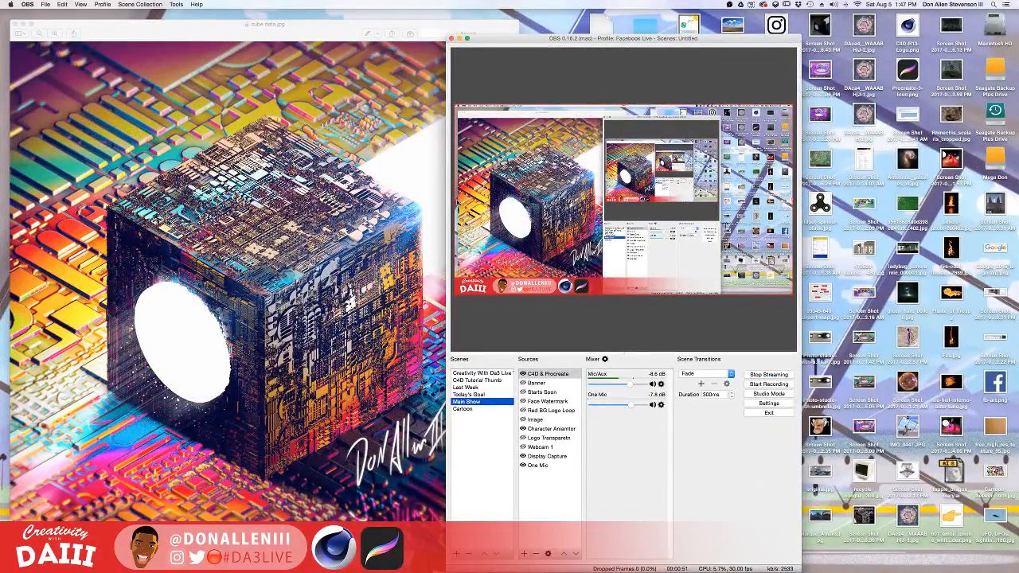
Switch to Cinema 4D.
key(F4)
key(F4)
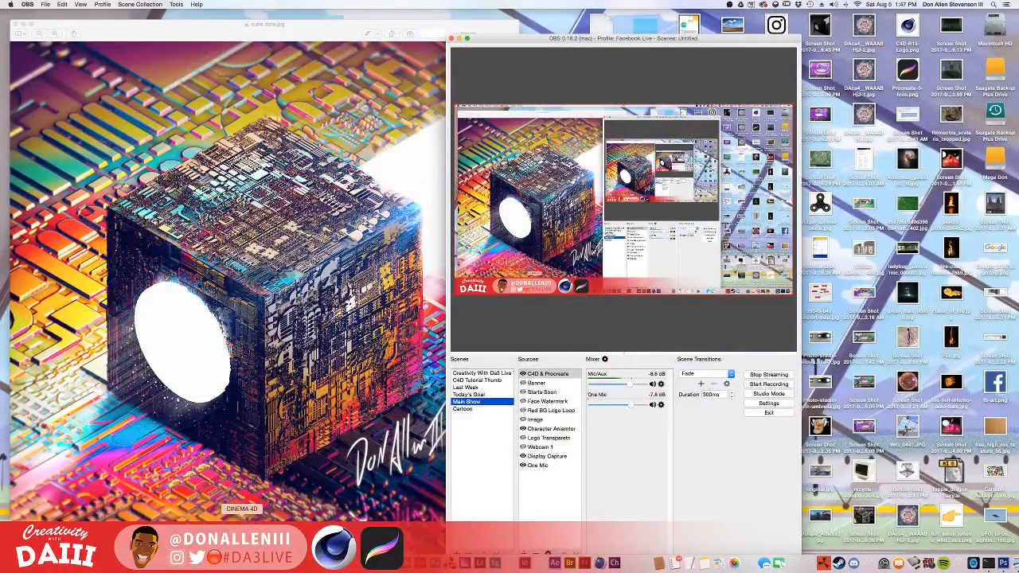
click(239, 553)
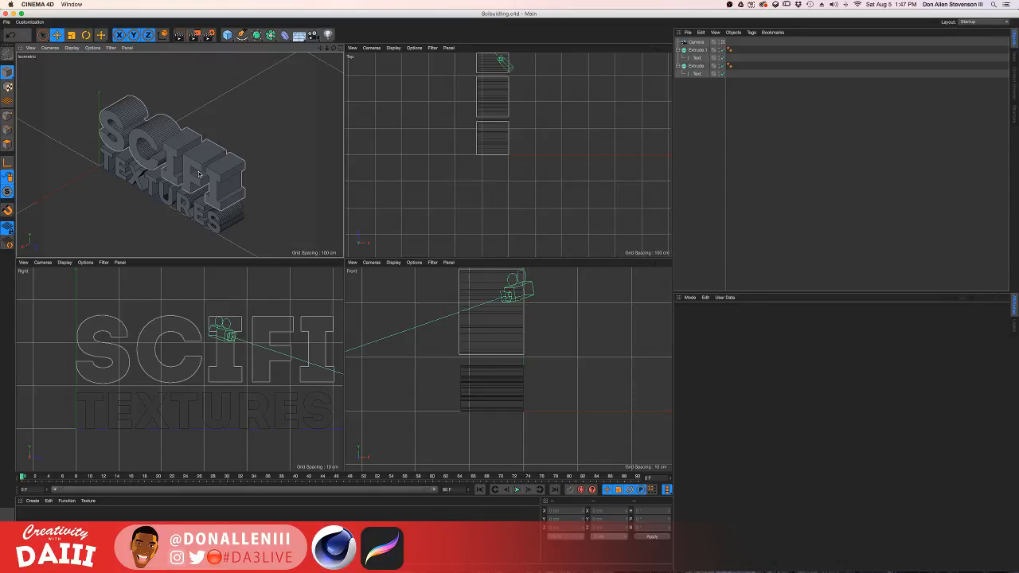
Examine the settings of the extruded SCIFI object and the TEXTURES text spline.
click(167, 152)
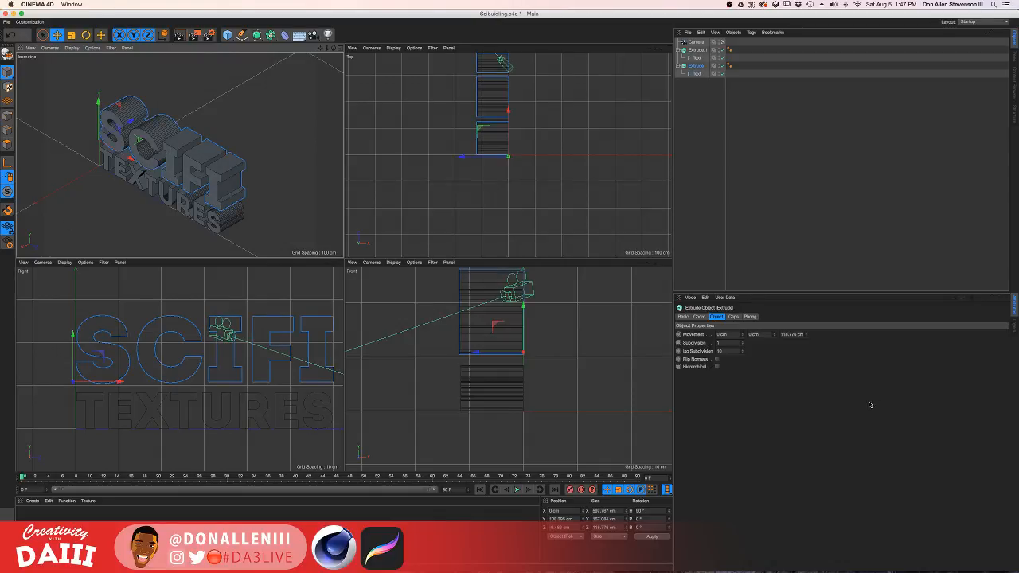
click(697, 58)
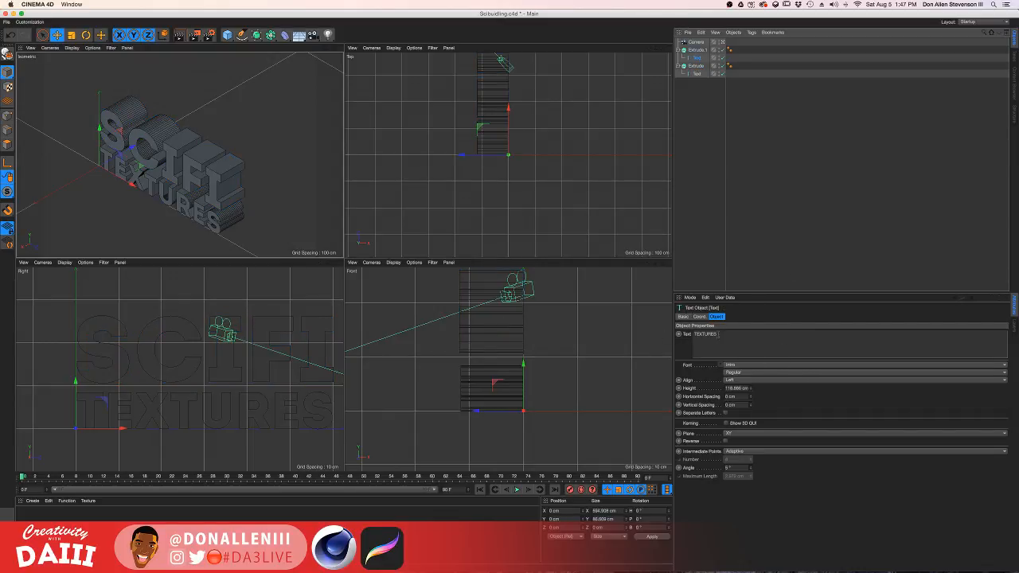
click(234, 148)
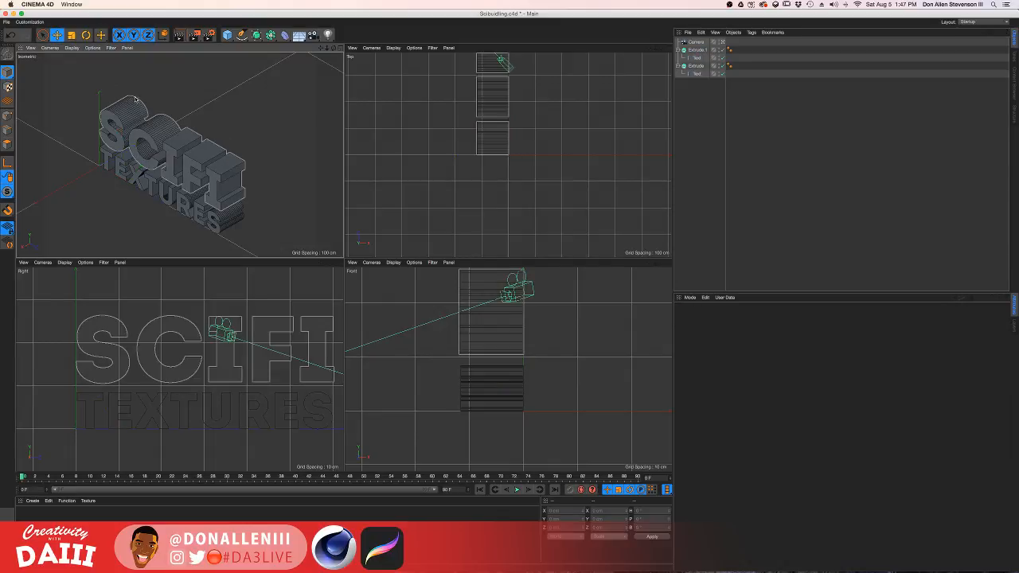
Change the interface layout to Standard and create a new empty project.
click(10, 22)
mouse_move(24, 22)
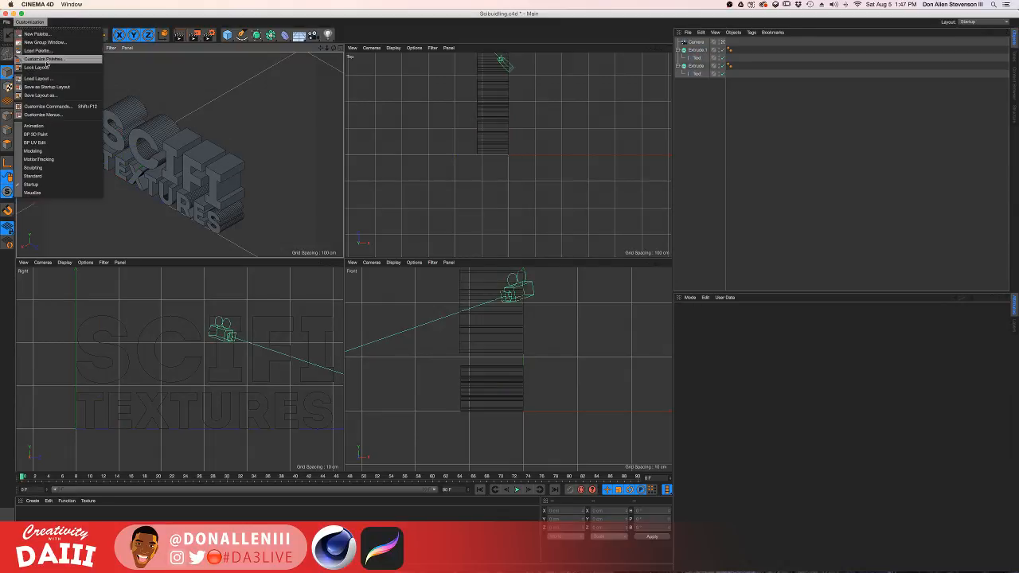
click(151, 79)
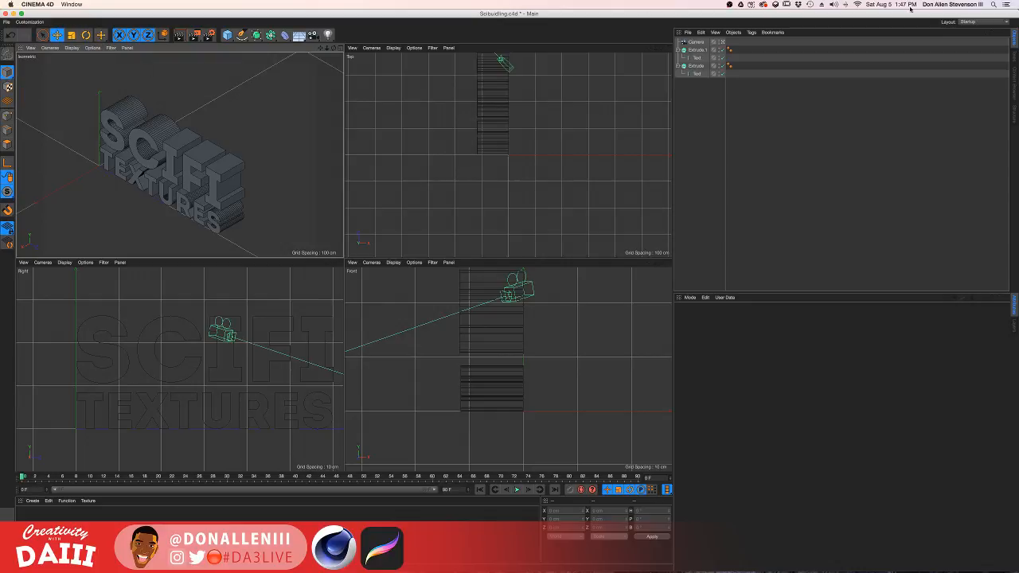
click(980, 23)
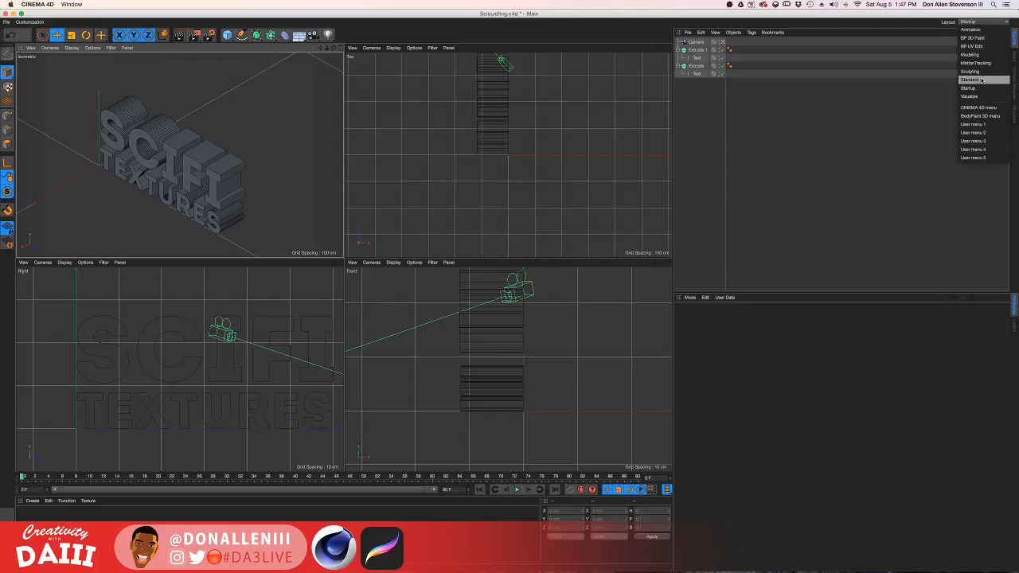
click(981, 86)
click(7, 22)
click(21, 32)
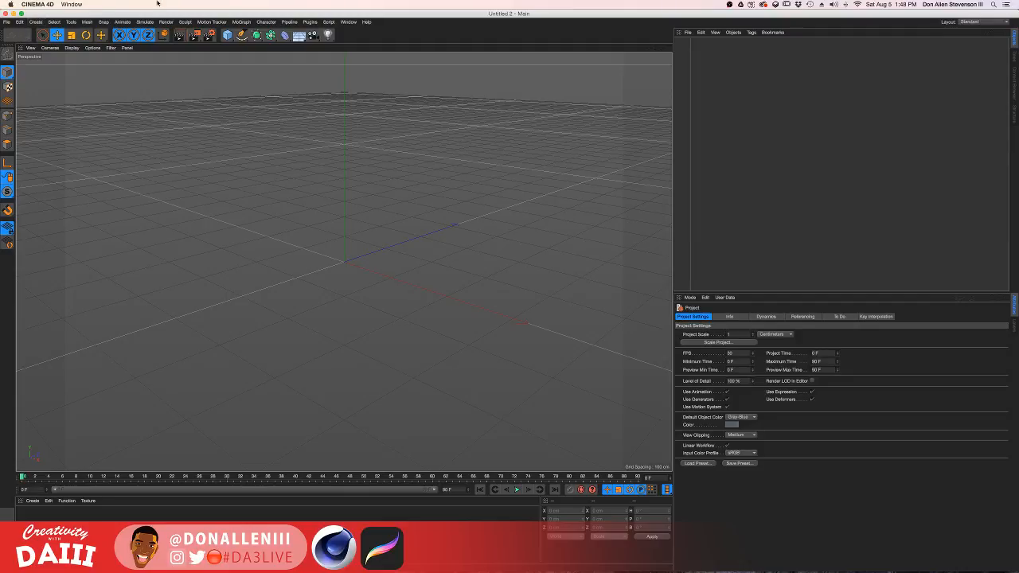
Add a Text spline to the scene and set its wording to SCIFI.
click(242, 35)
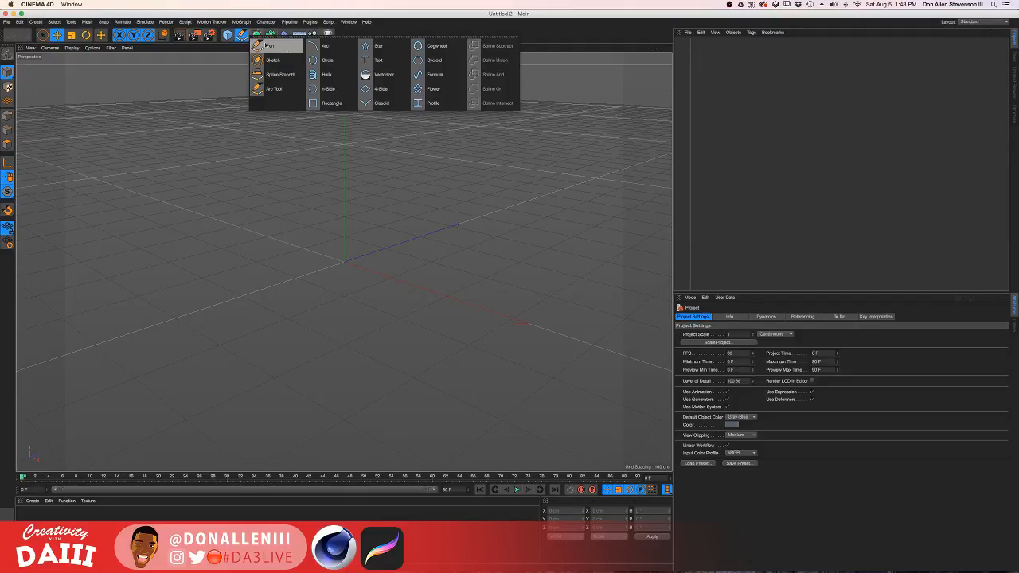
click(385, 64)
alt+drag(444, 232, 316, 222)
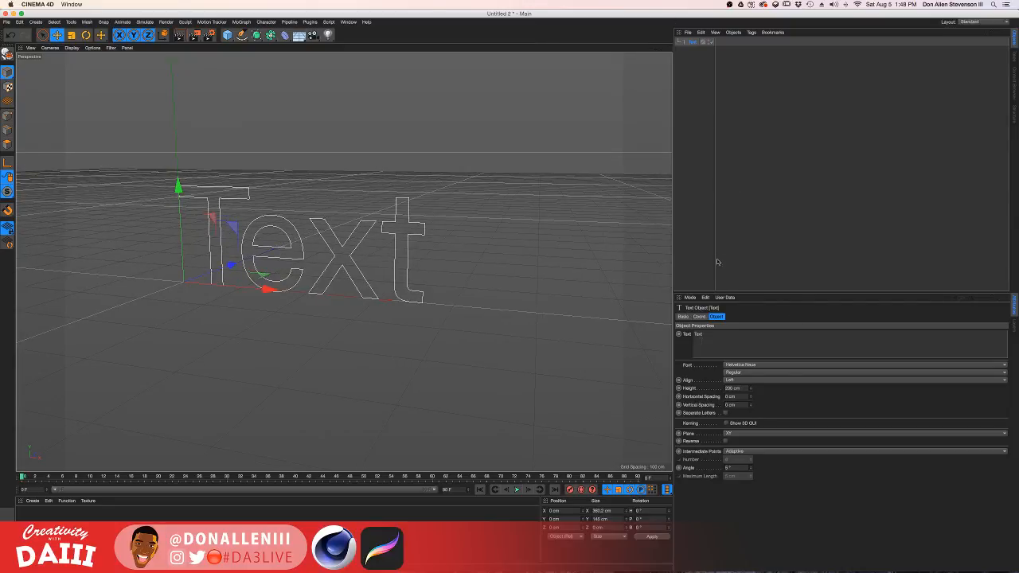
click(714, 343)
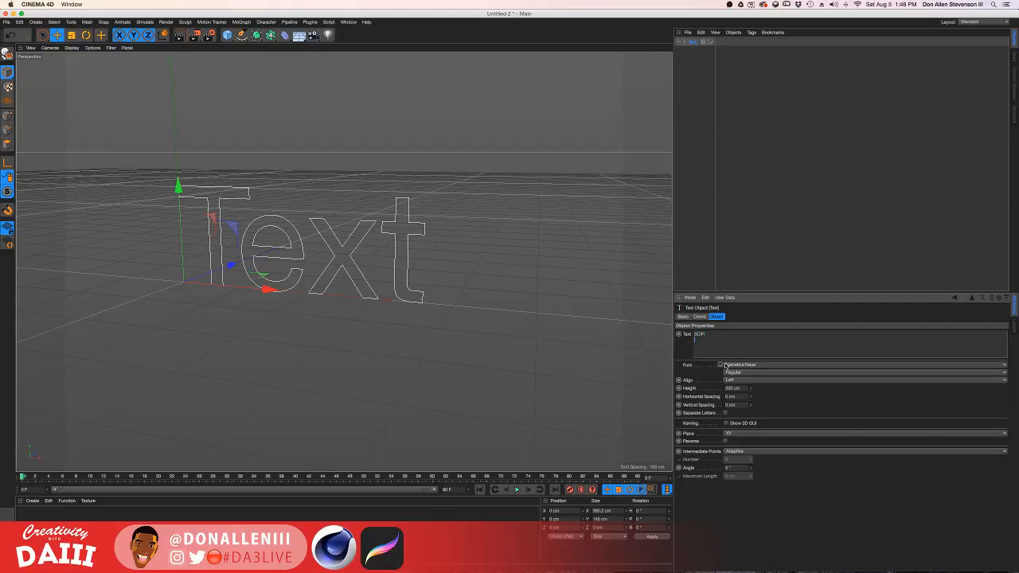
click(802, 175)
click(436, 244)
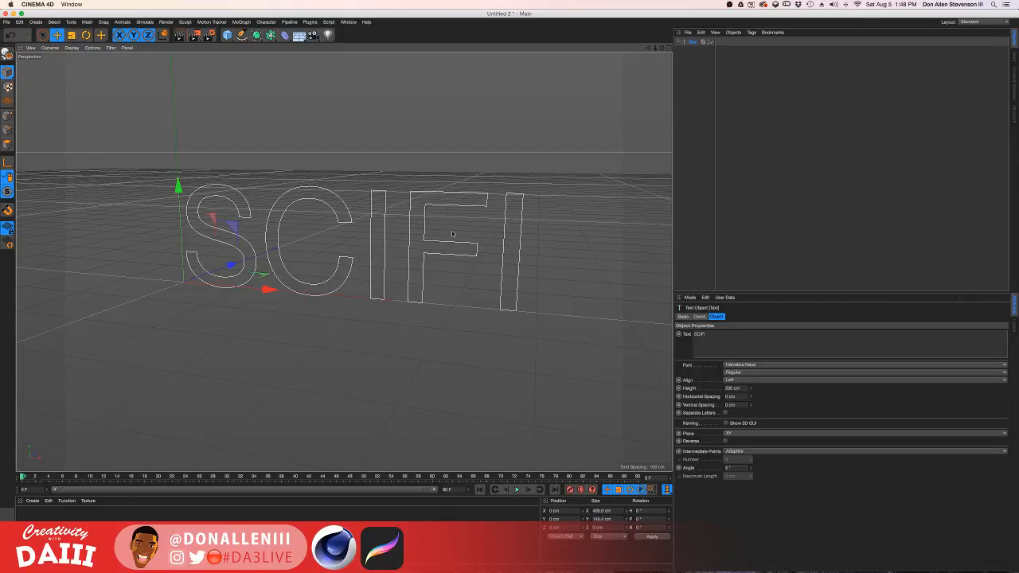
Change the SCIFI text spline's font to Intro.
alt+middle_drag(489, 238, 428, 243)
click(744, 365)
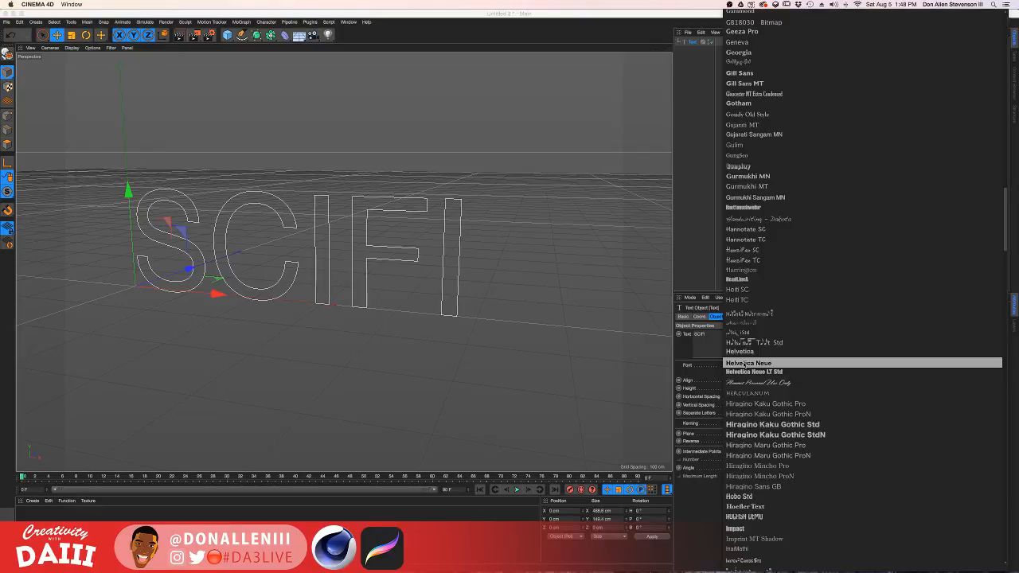
scroll(745, 563, down, 10)
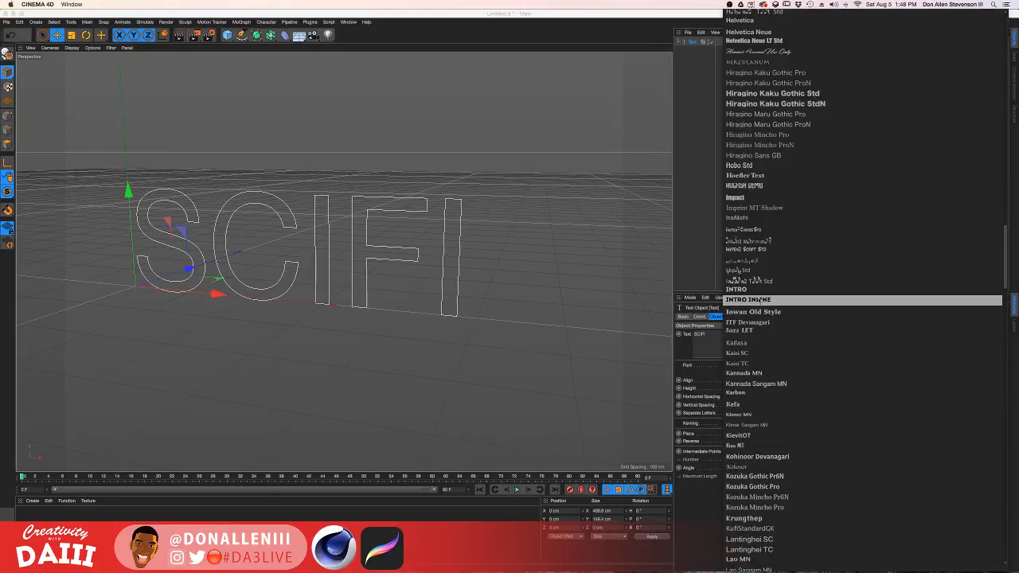
click(743, 293)
mouse_move(403, 262)
alt+middle_down()
mouse_move(395, 243)
mouse_move(391, 258)
alt+middle_up()
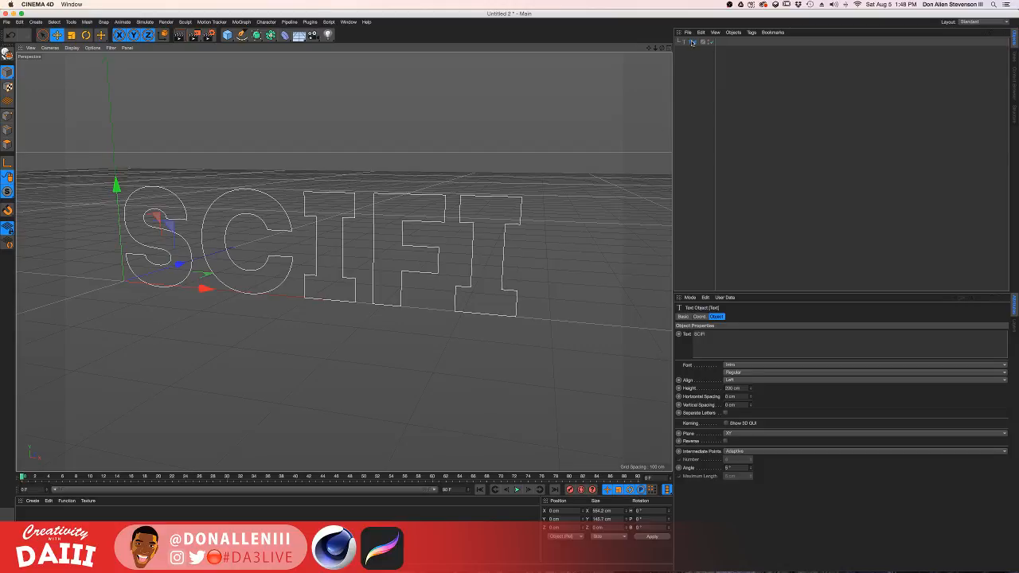
Switch to the YouTube live dashboard in Chrome and pop the live chat out into its own window.
key(F4)
key(F3)
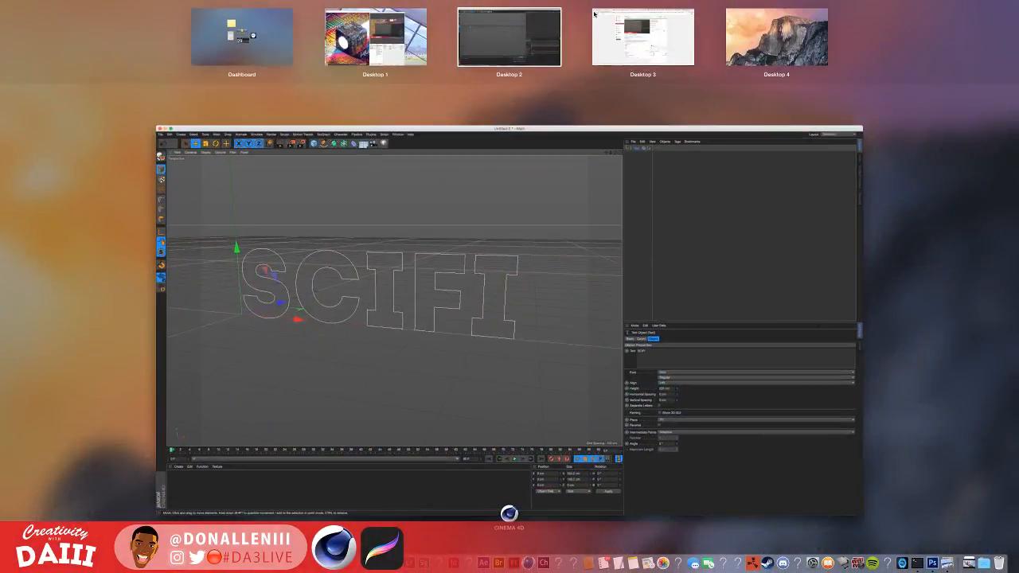
click(612, 26)
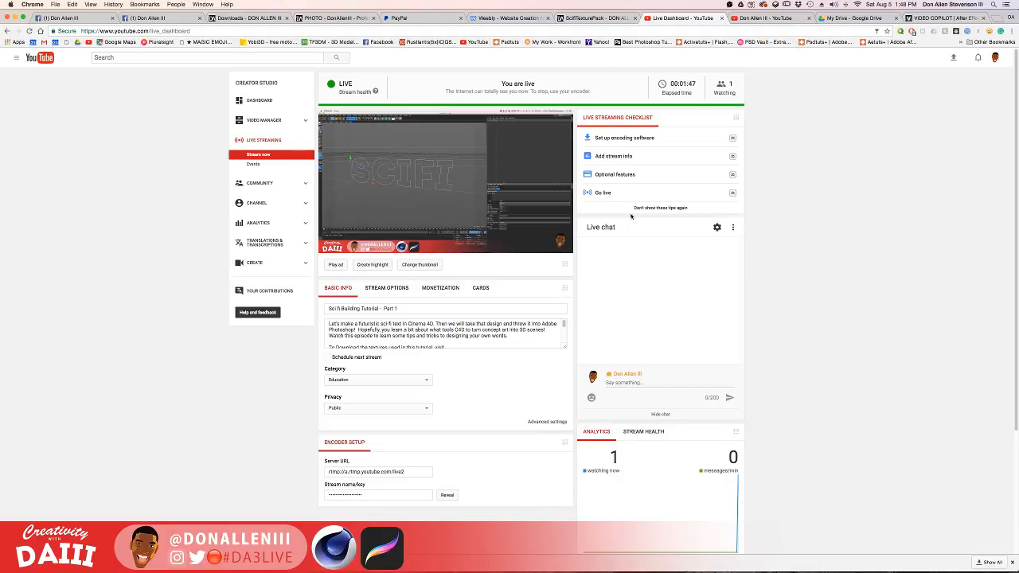
click(733, 228)
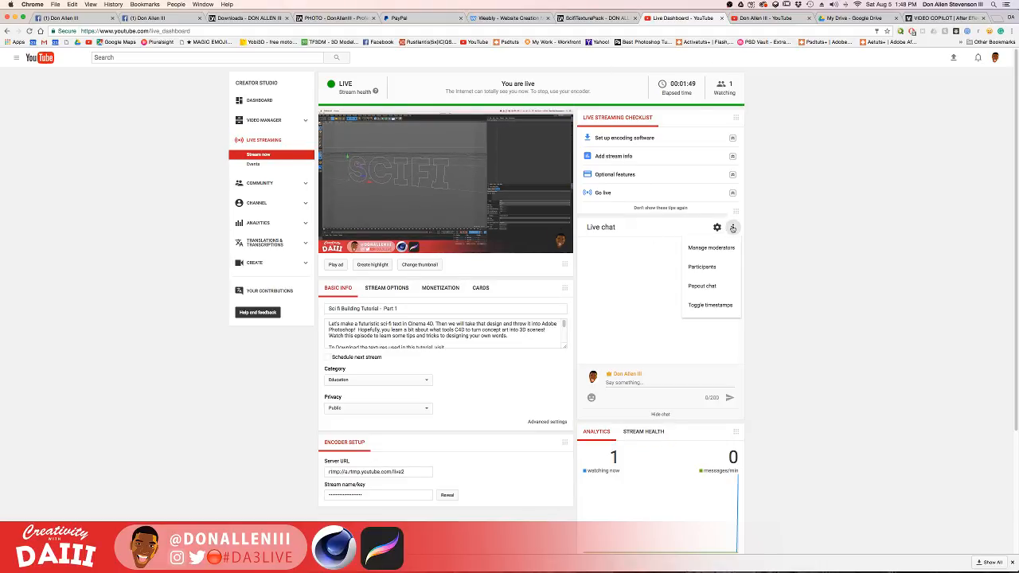
click(702, 286)
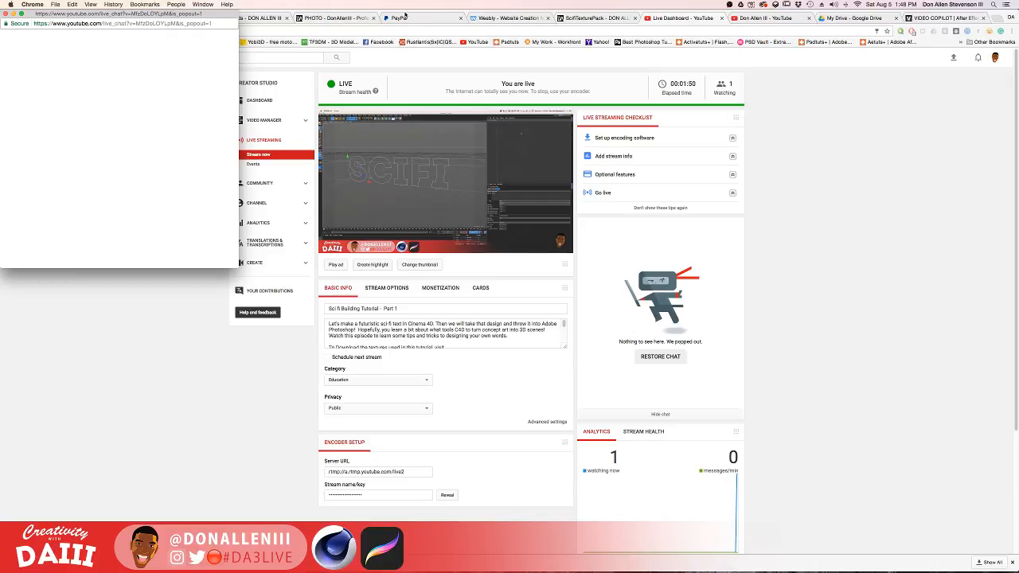
Move the popped-out live chat window onto the desktop where Cinema 4D is open.
click(224, 490)
drag(2, 17, 605, 19)
drag(185, 9, 936, 43)
click(731, 19)
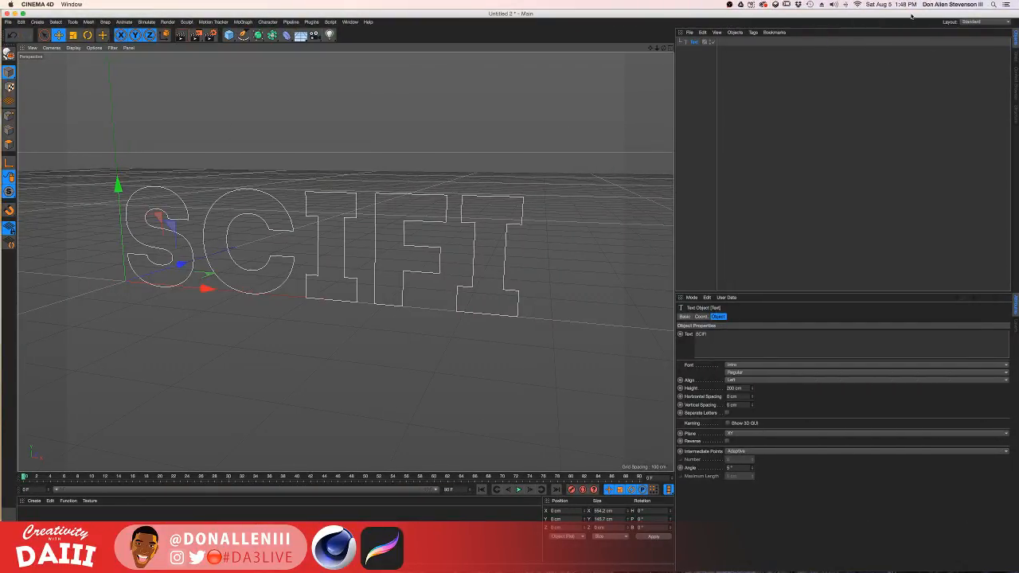
Narrow the Cinema 4D window and arrange the live chat window beside it so both are visible.
drag(1013, 13, 566, 15)
double_click(463, 15)
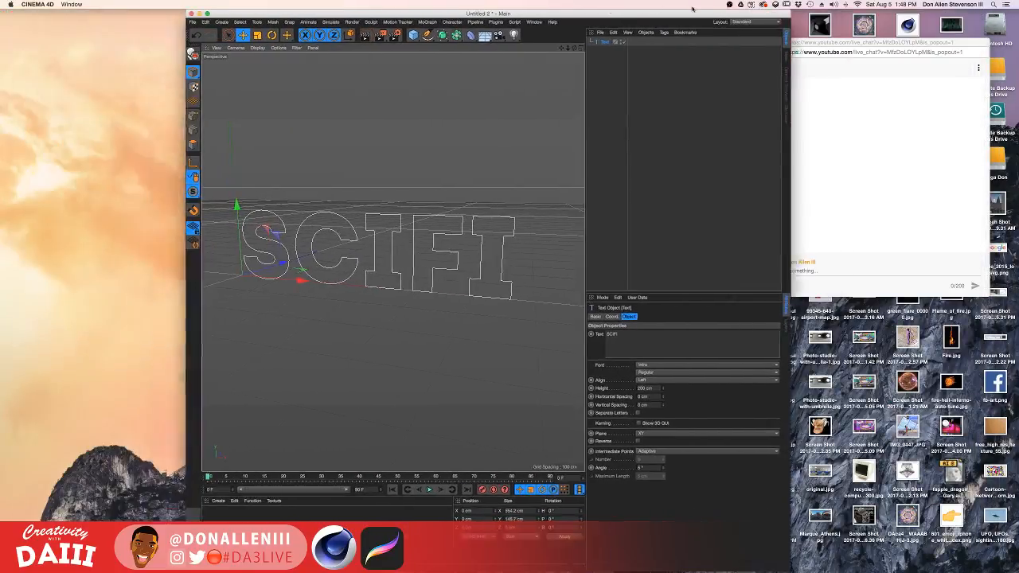
drag(1015, 58, 777, 58)
drag(861, 40, 894, 16)
click(695, 17)
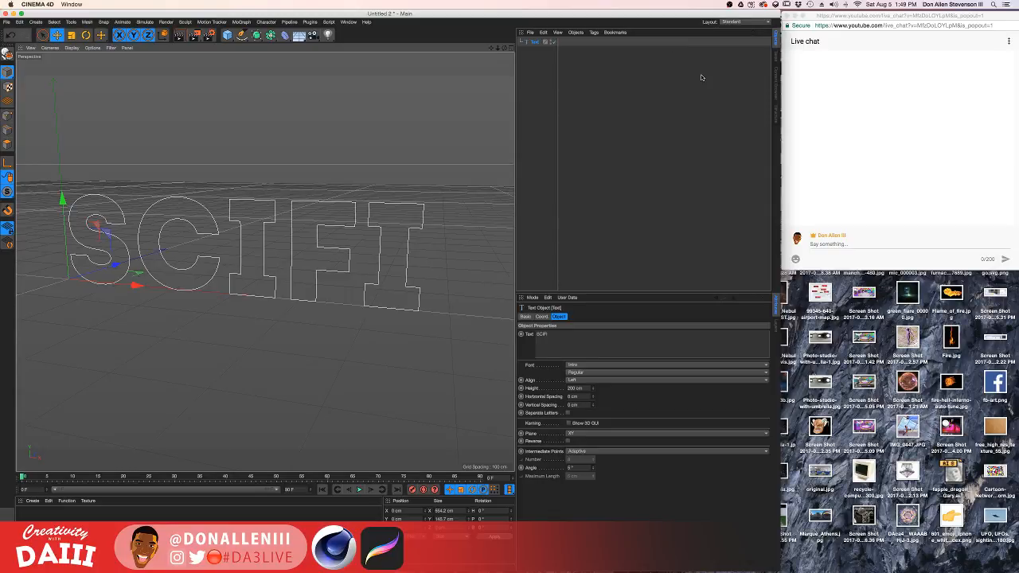
Add an Extrude generator and make the SCIFI text spline its child to turn the lettering solid.
alt+drag(194, 323, 227, 300)
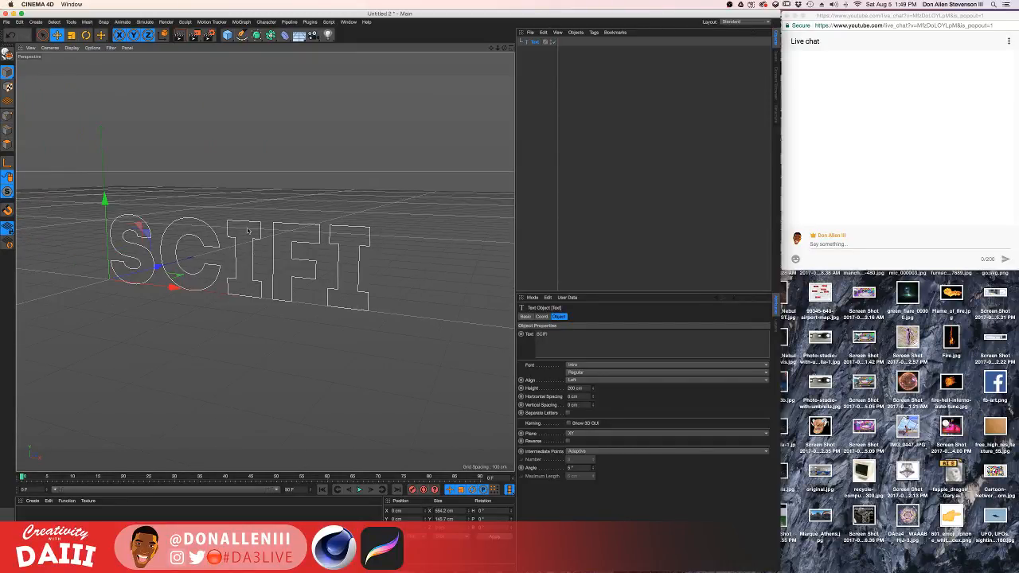
scroll(245, 269, up, 3)
alt+drag(235, 268, 301, 150)
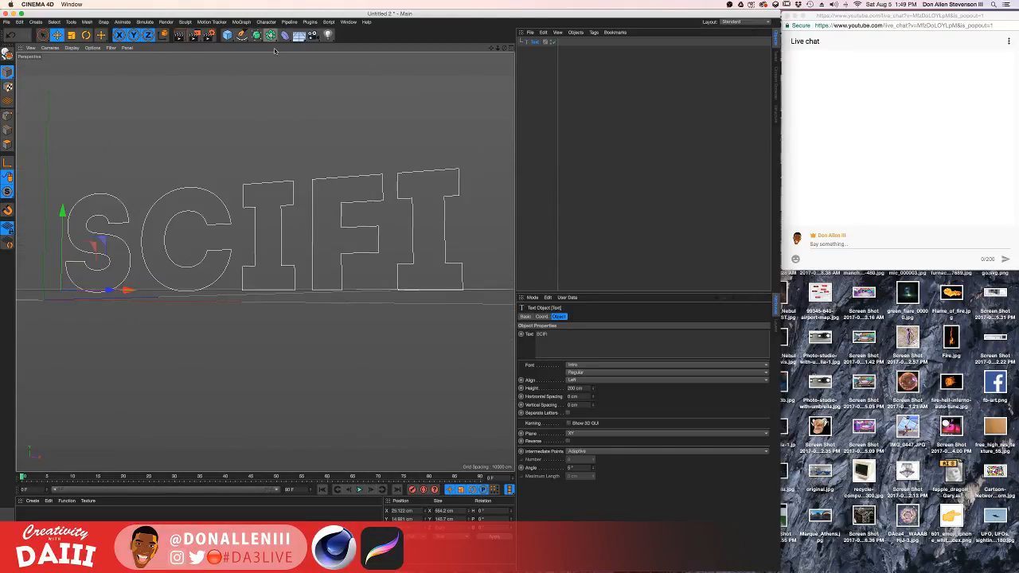
key(super+z)
alt+drag(227, 237, 199, 263)
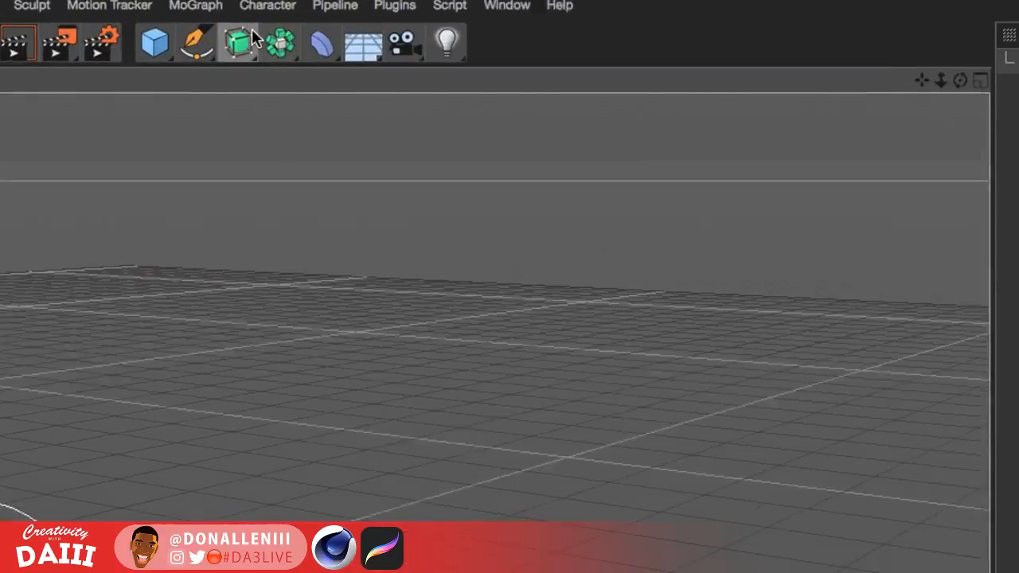
click(248, 43)
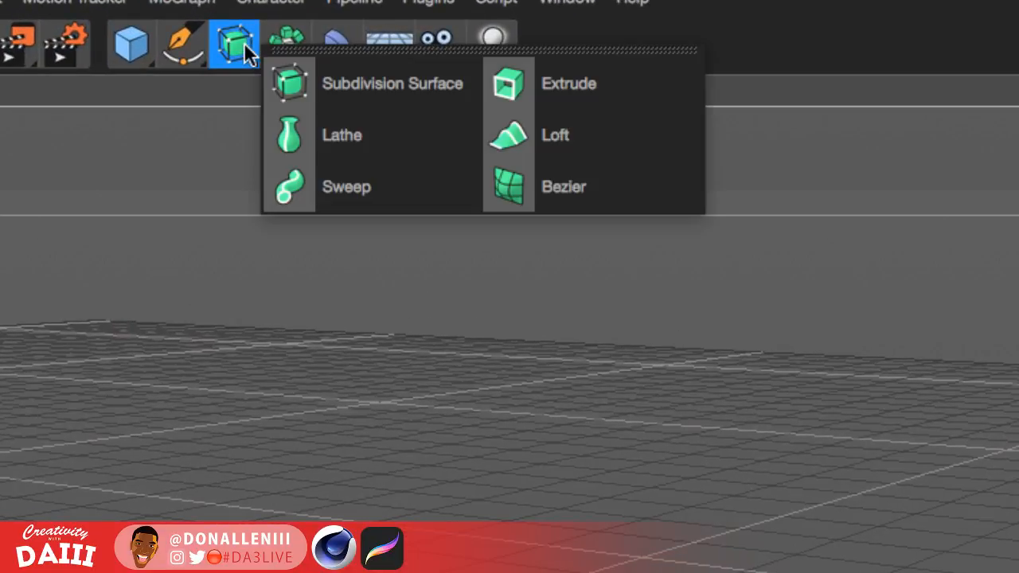
click(512, 87)
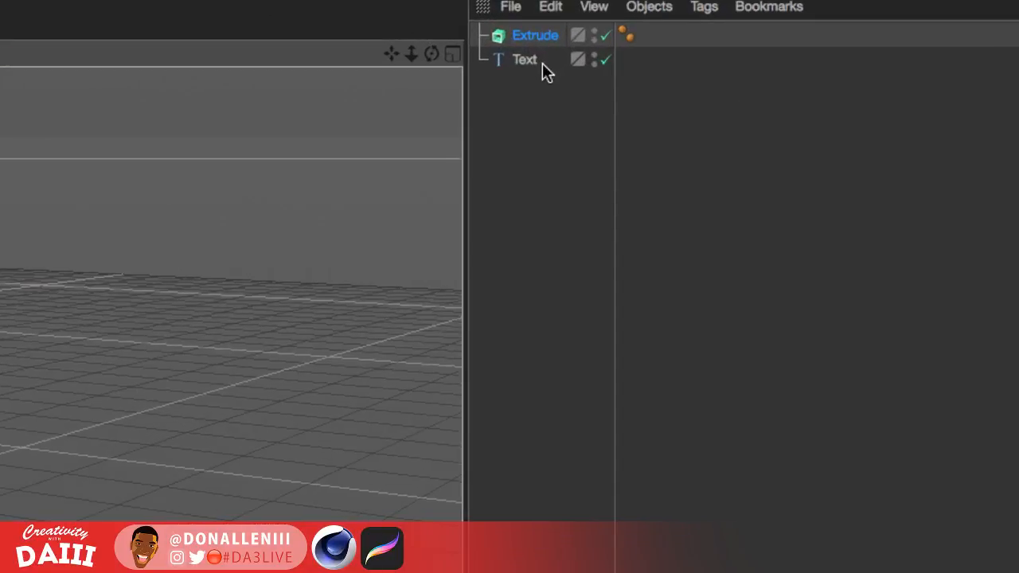
drag(541, 52, 494, 84)
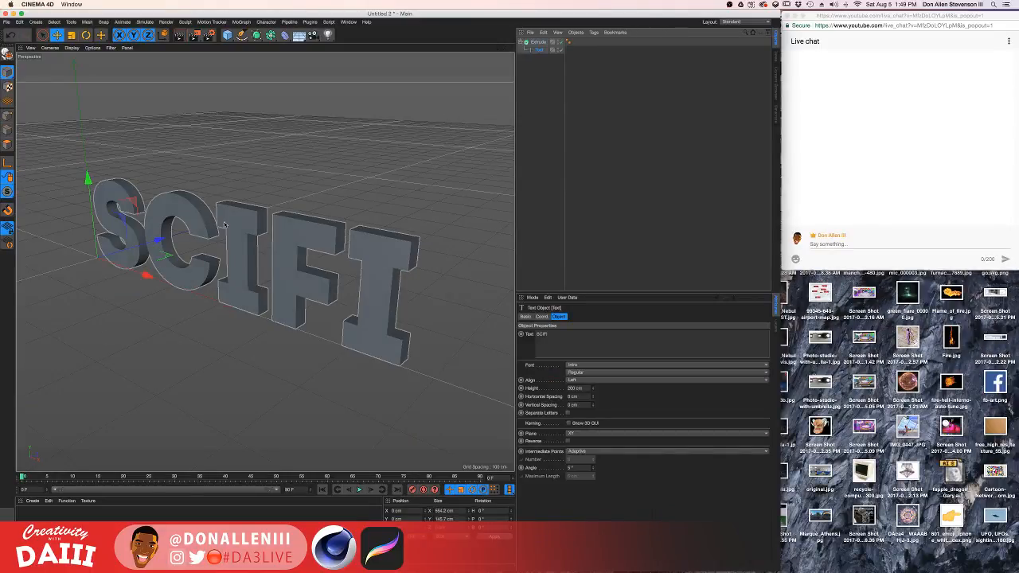
Increase the SCIFI extrusion's Z movement to 84 cm.
click(245, 241)
alt+drag(245, 241, 390, 261)
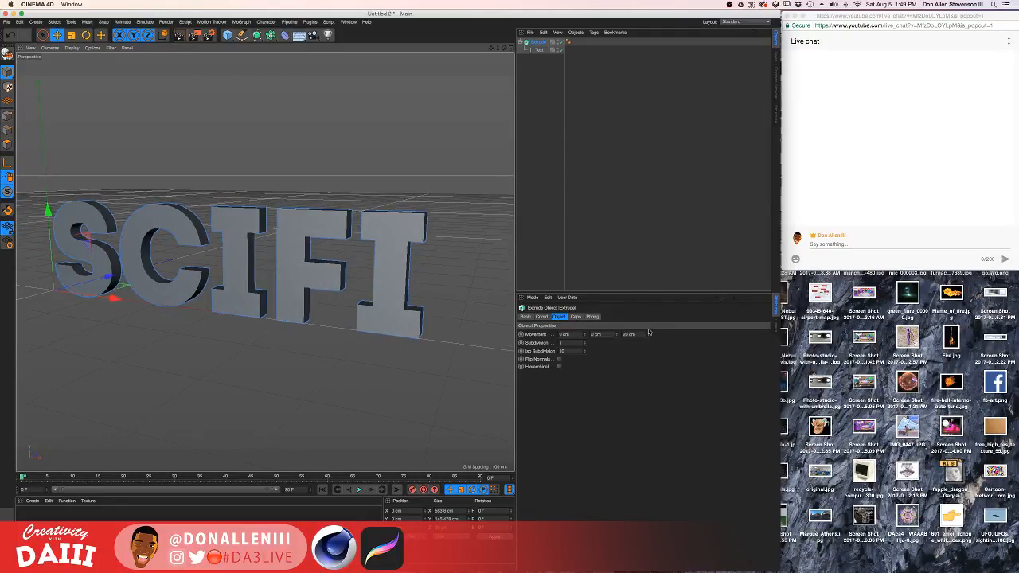
drag(649, 335, 673, 335)
alt+drag(400, 238, 297, 249)
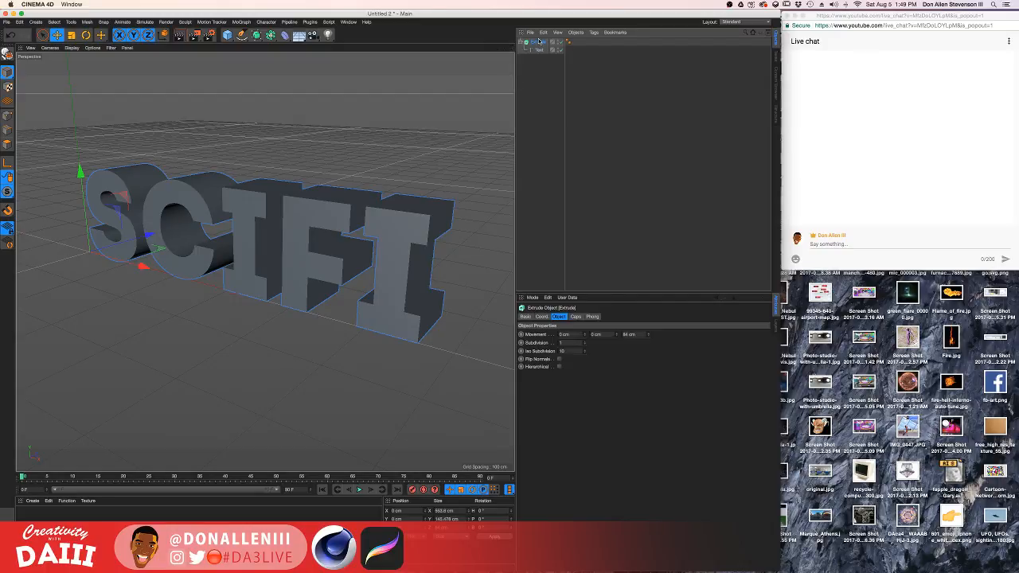
Duplicate the extruded SCIFI lettering and move the copy straight up to Y 100 cm, above the original.
ctrl+drag(540, 45, 539, 43)
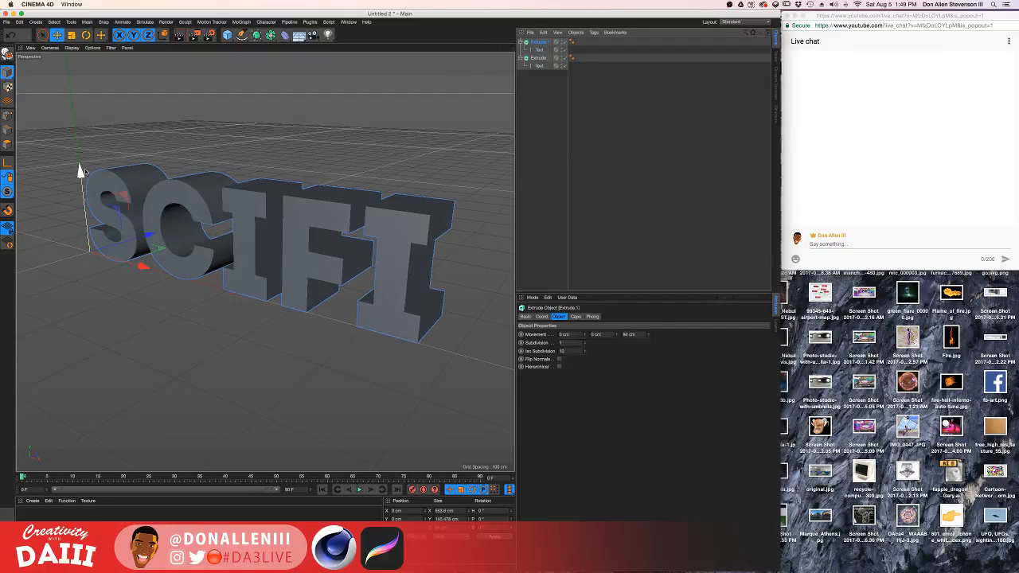
drag(81, 170, 85, 75)
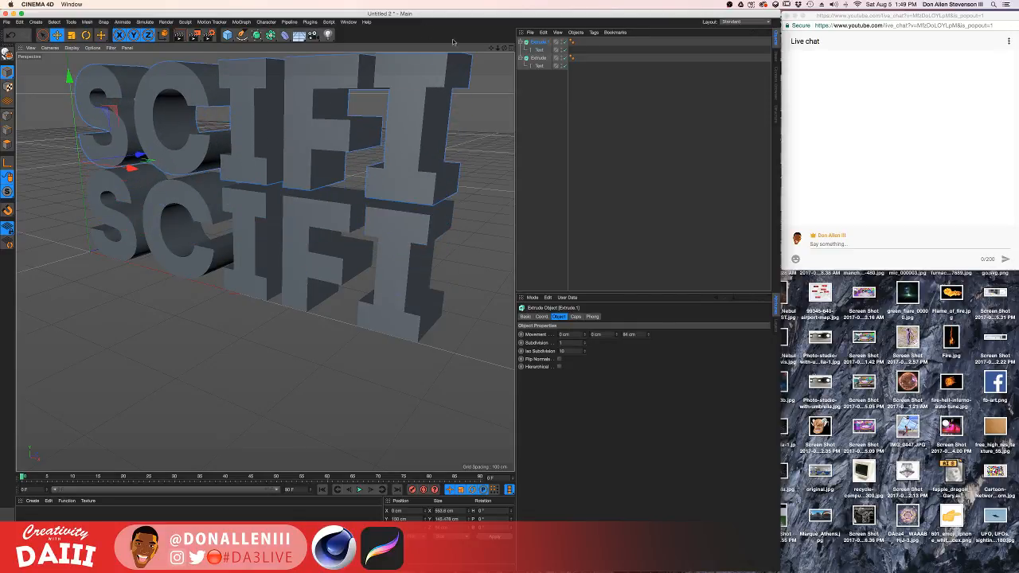
In the front view, change the lower extruded lettering's text to TEXTURES.
click(511, 50)
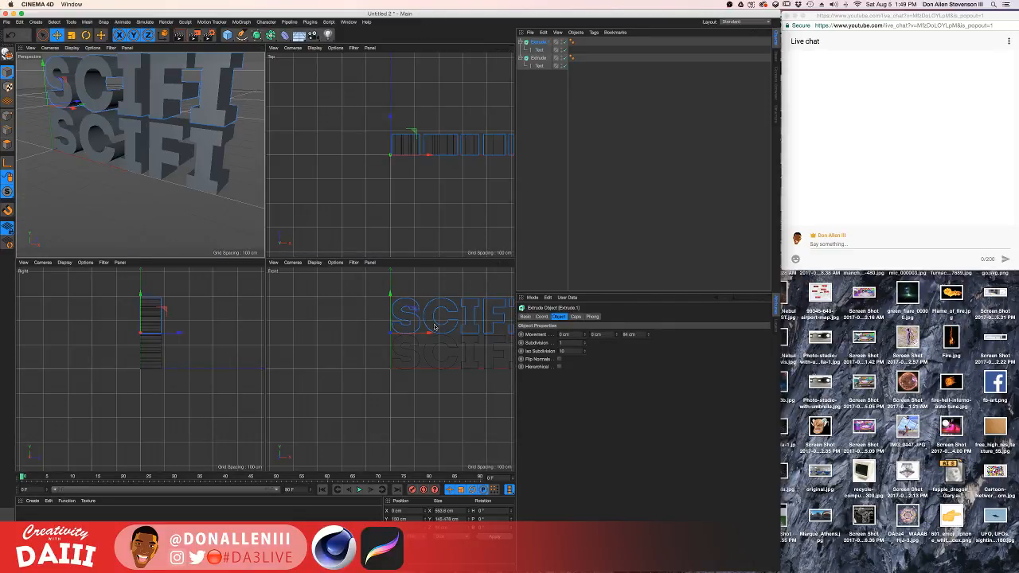
alt+middle_drag(453, 312, 396, 326)
click(511, 263)
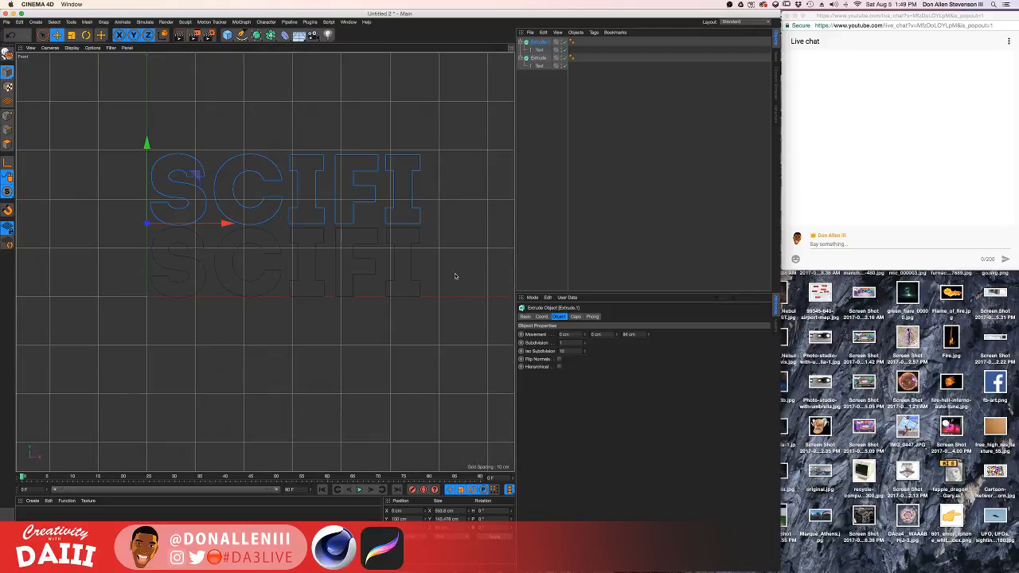
scroll(303, 192, up, 5)
scroll(317, 219, down, 2)
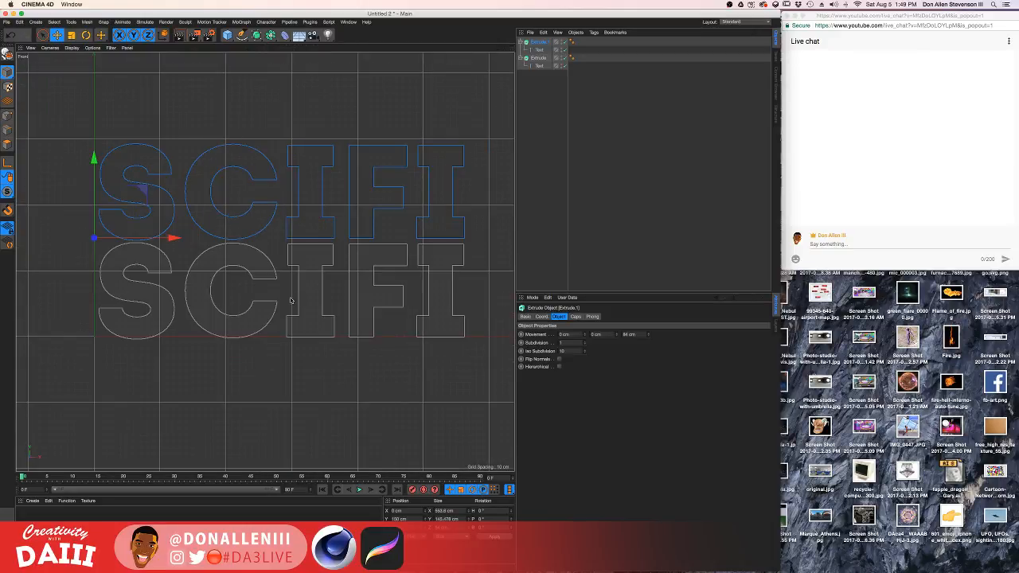
click(266, 300)
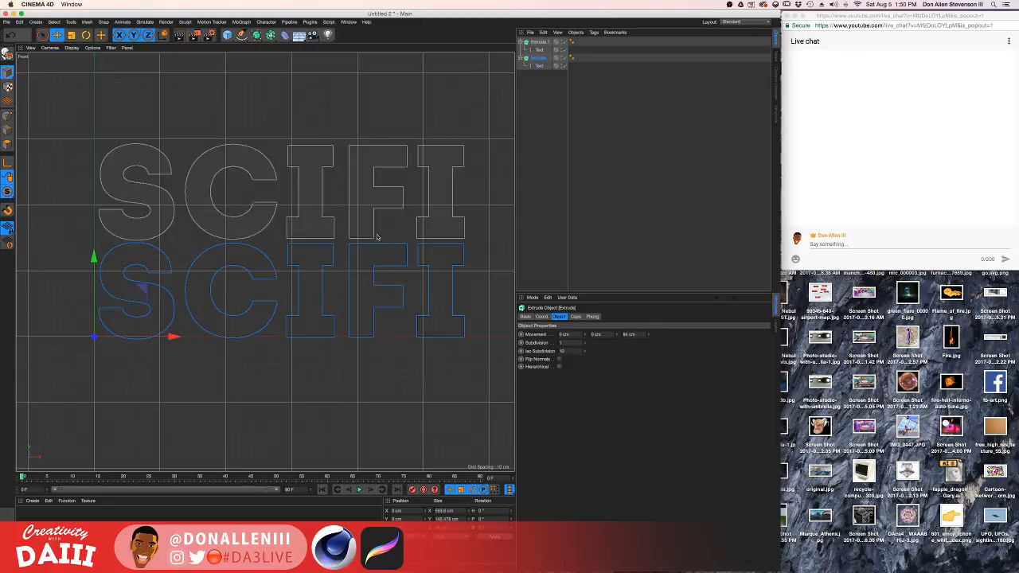
click(539, 66)
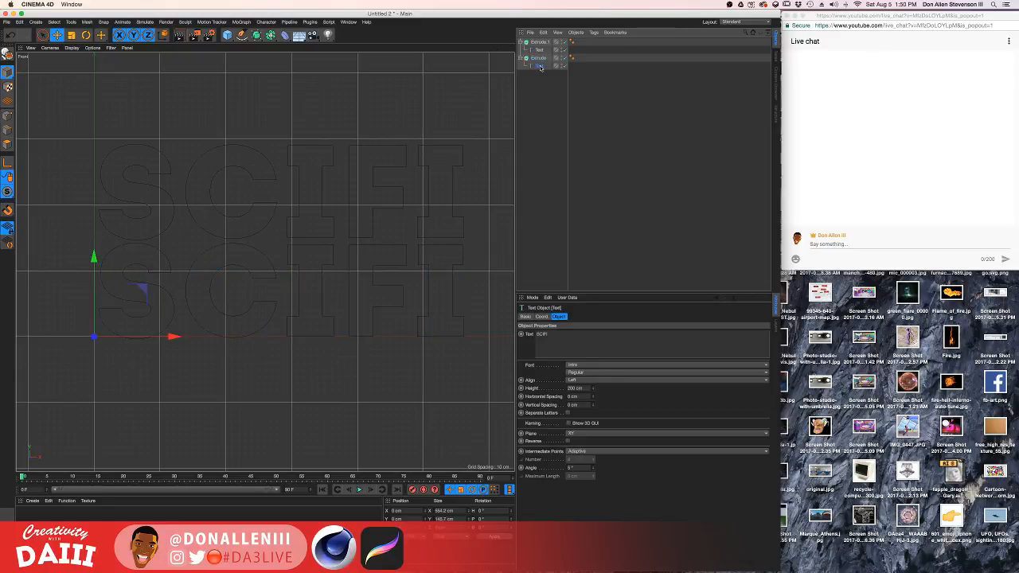
double_click(570, 342)
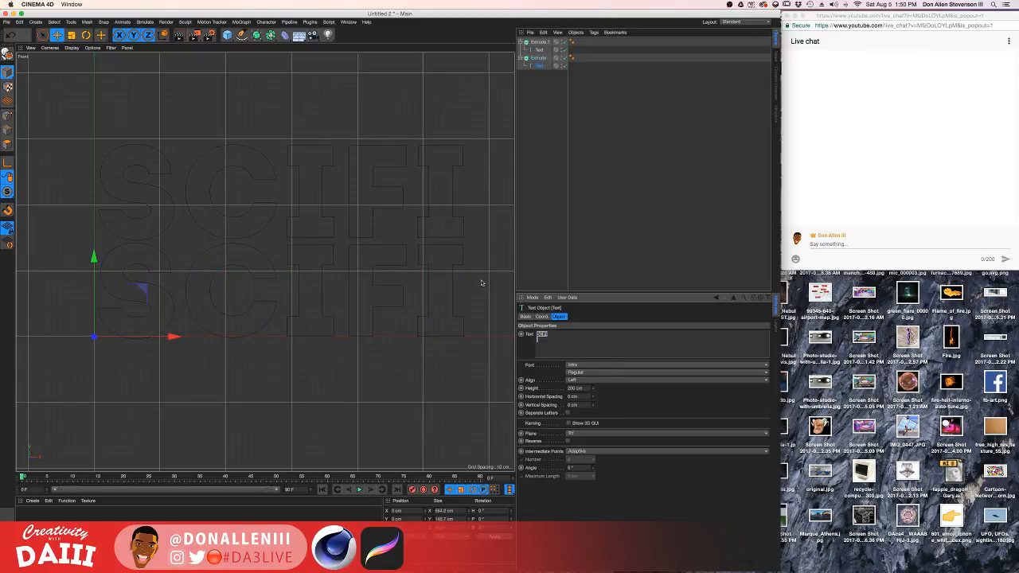
text(TEXTURES)
click(533, 163)
Scale the TEXTURES lettering down uniformly until its width roughly matches the SCIFI lettering above it.
scroll(331, 258, down, 3)
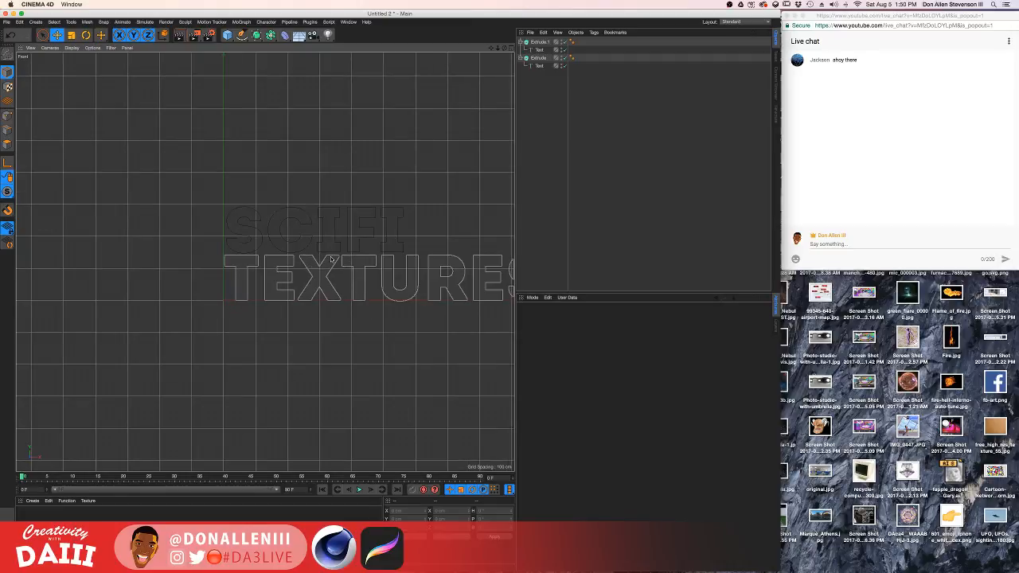
alt+middle_drag(322, 267, 169, 281)
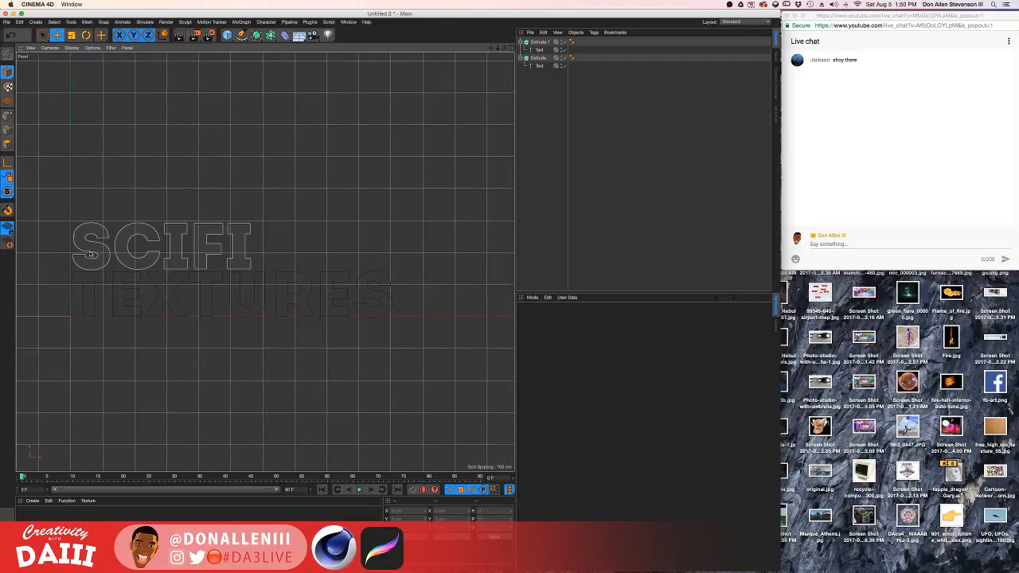
click(125, 293)
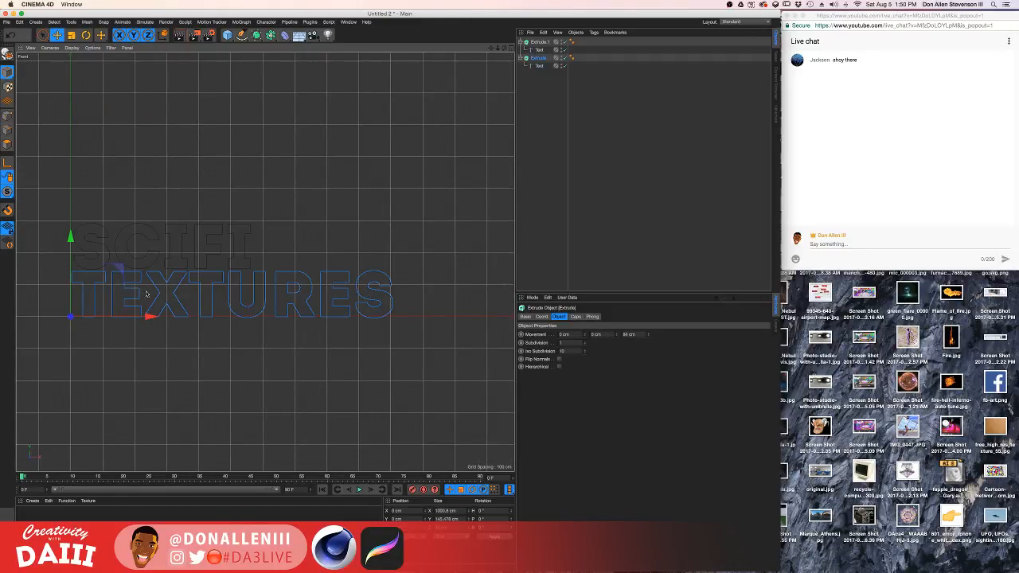
key(e)
key(t)
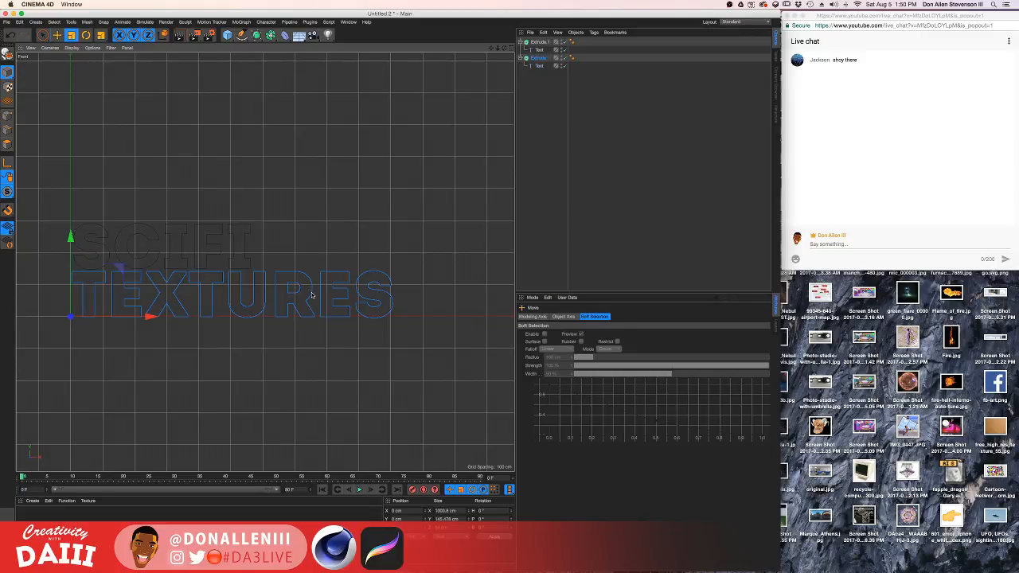
drag(400, 240, 261, 258)
scroll(235, 269, up, 2)
scroll(234, 270, up, 4)
alt+middle_drag(244, 284, 380, 268)
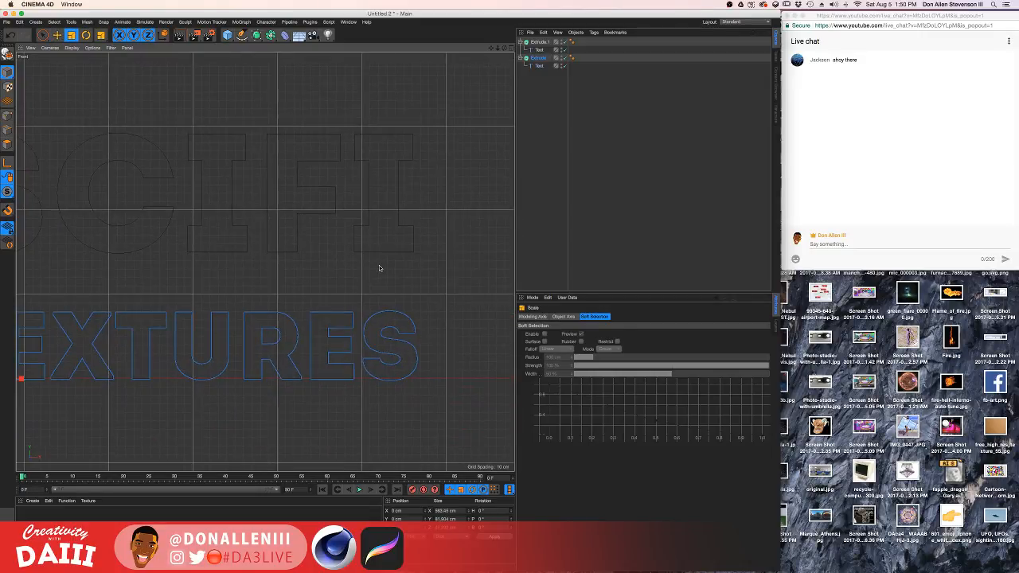
scroll(409, 225, down, 8)
scroll(408, 226, up, 6)
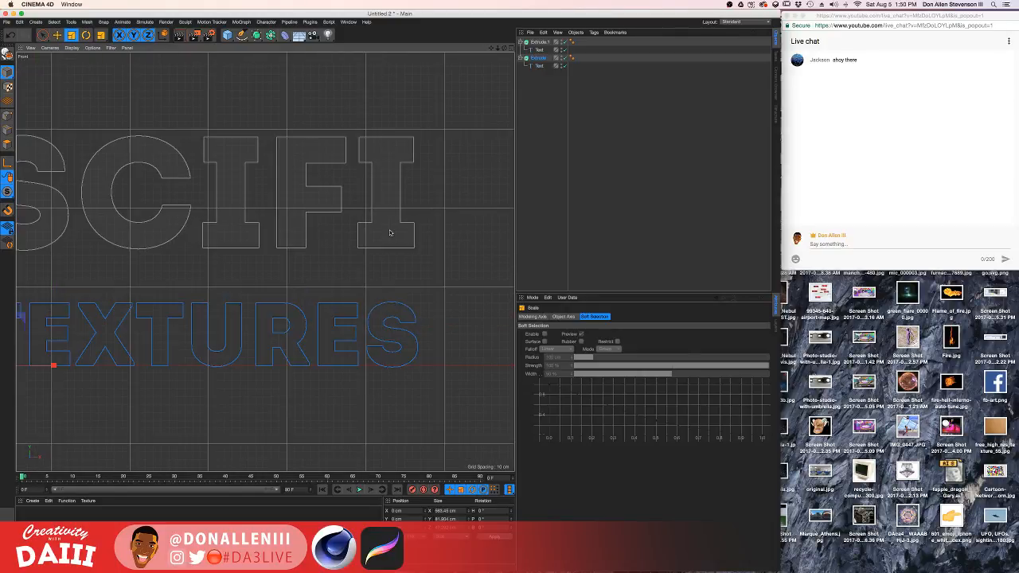
Enlarge the SCIFI lettering slightly and shift it left to line up with the left edge of TEXTURES.
click(399, 215)
click(399, 214)
scroll(399, 214, down, 4)
mouse_move(433, 191)
mouse_down()
mouse_move(467, 144)
mouse_move(443, 173)
mouse_up()
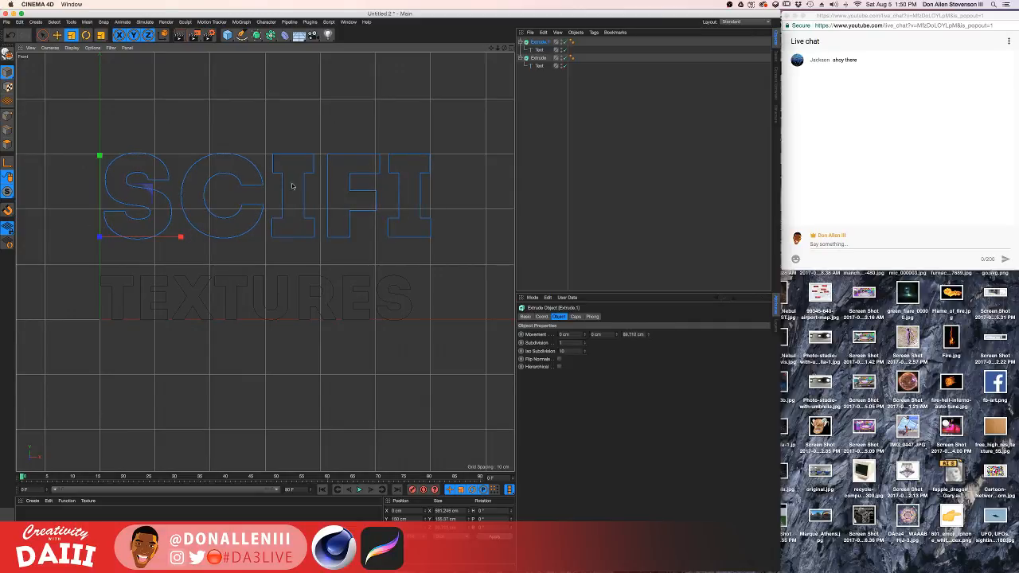
key(e)
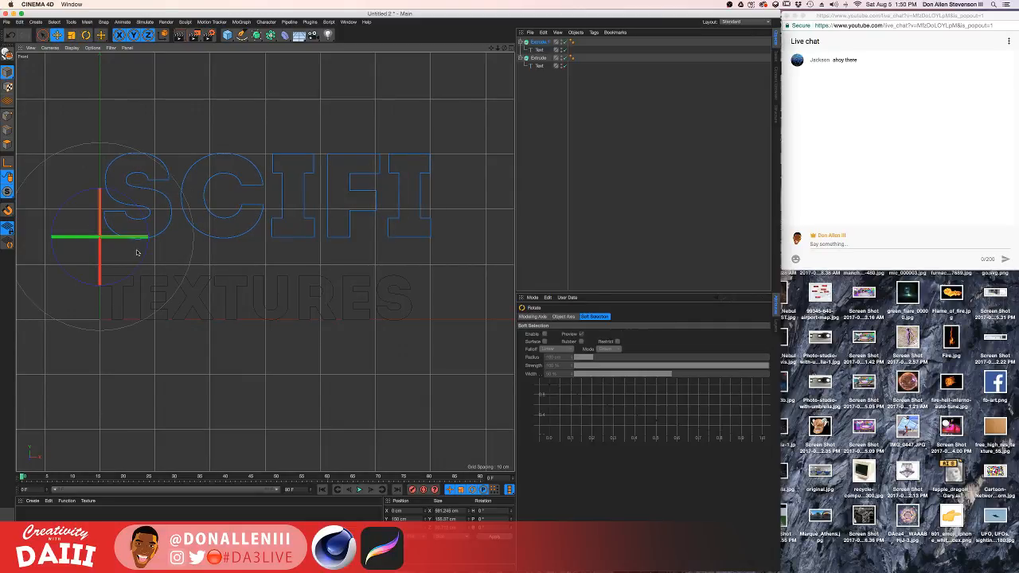
drag(180, 237, 171, 236)
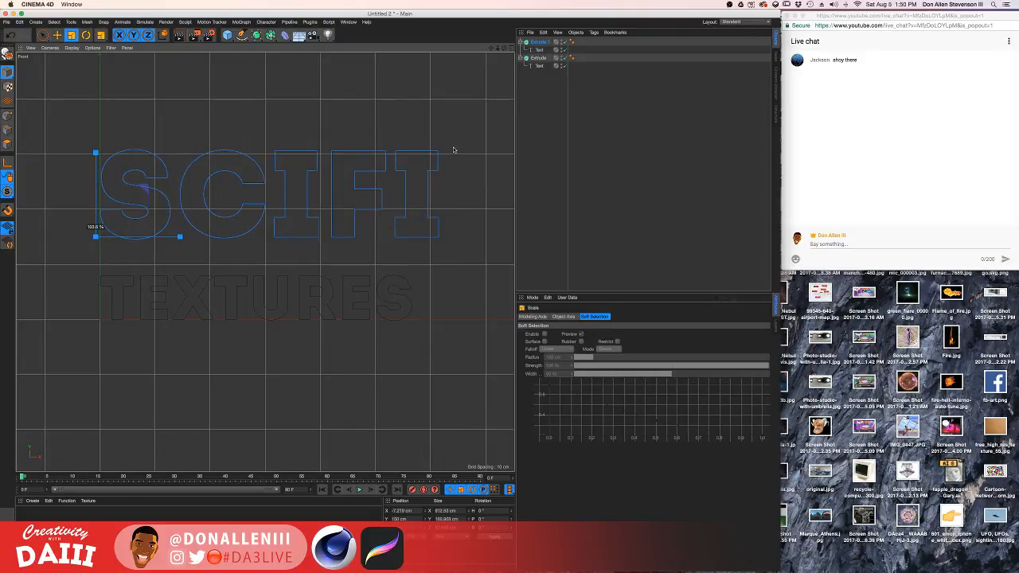
Scale the TEXTURES lettering up to the full width of SCIFI and move it up closer beneath SCIFI.
click(380, 307)
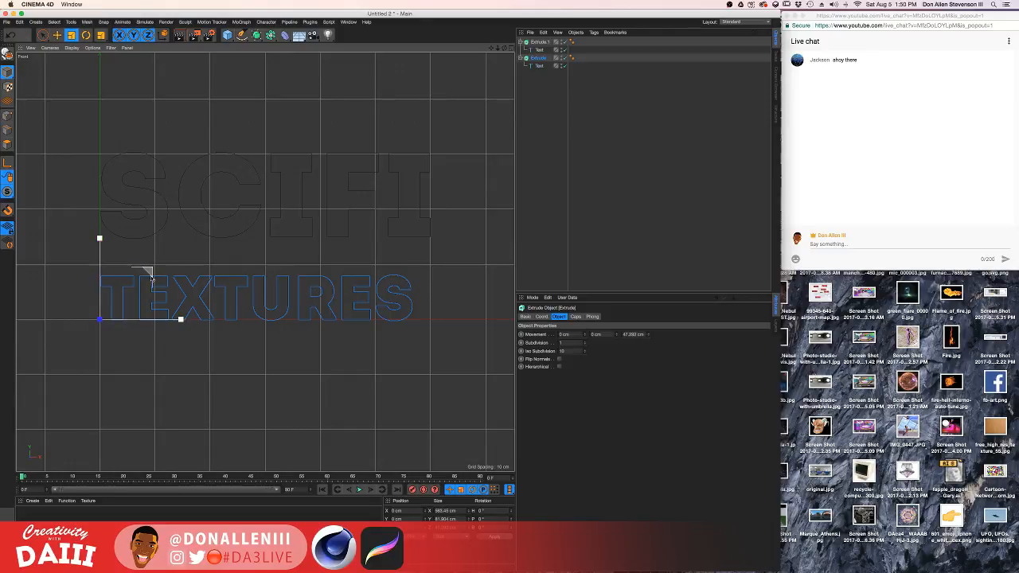
key(e)
mouse_move(167, 316)
mouse_down()
mouse_move(177, 316)
mouse_move(98, 323)
mouse_move(179, 319)
mouse_up()
key(t)
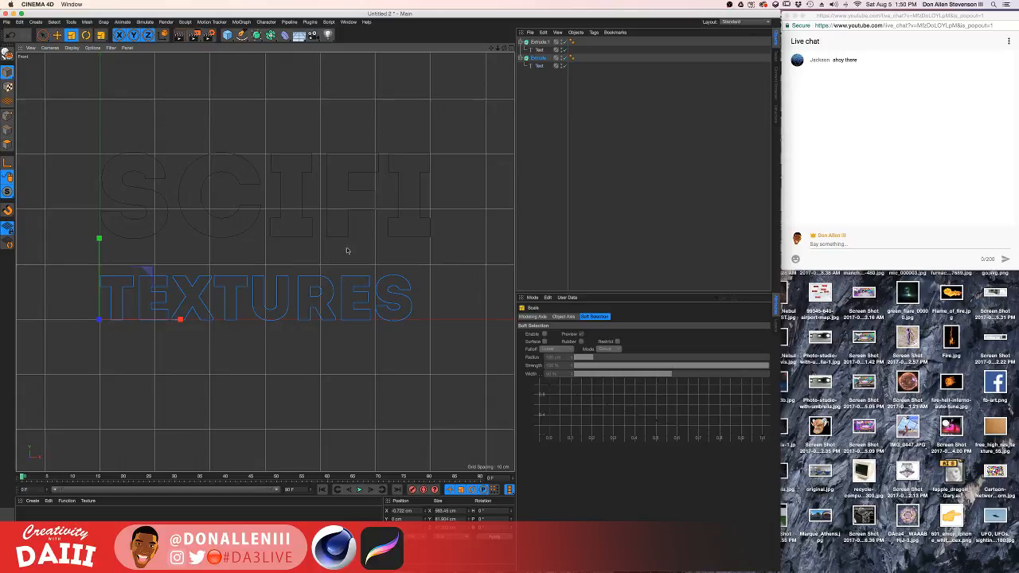
drag(348, 250, 396, 255)
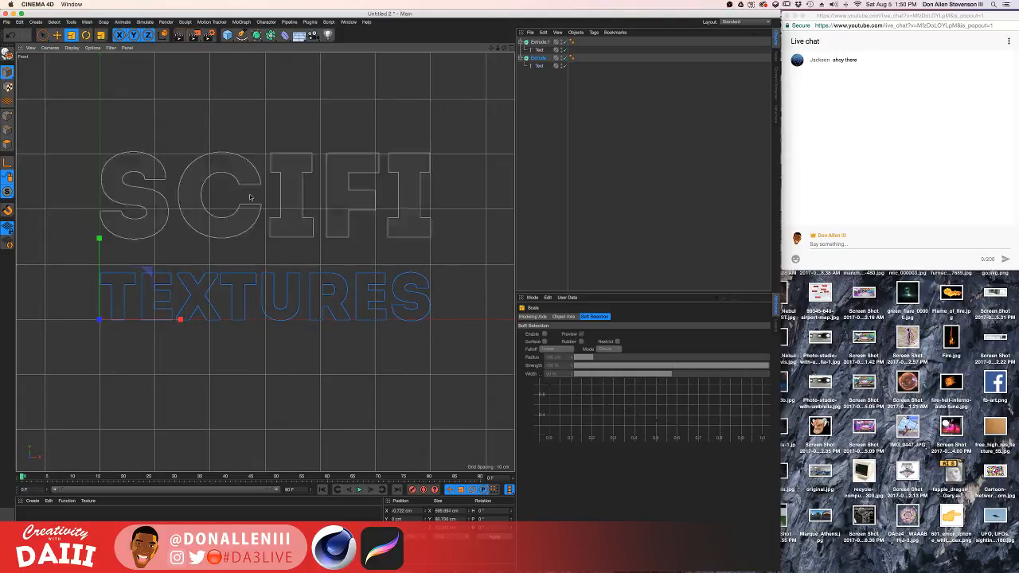
key(e)
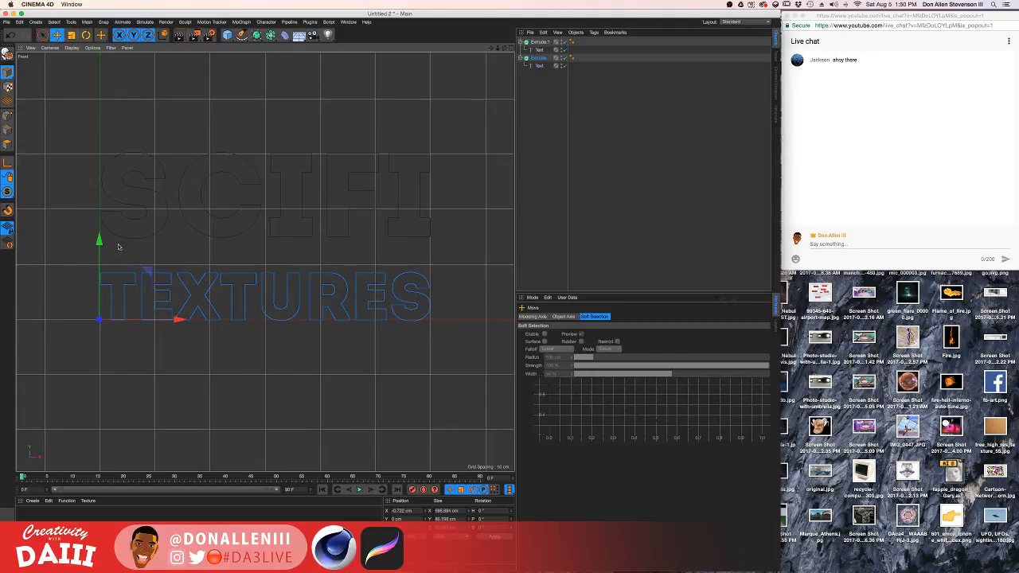
drag(98, 237, 102, 218)
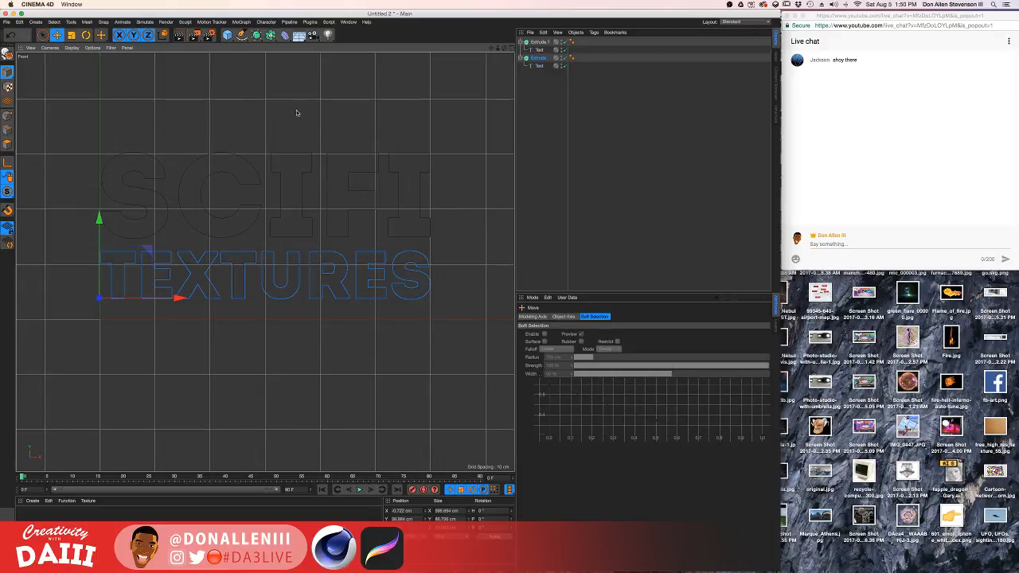
Return to a full perspective view framing both words and add a Camera object to the scene.
click(512, 49)
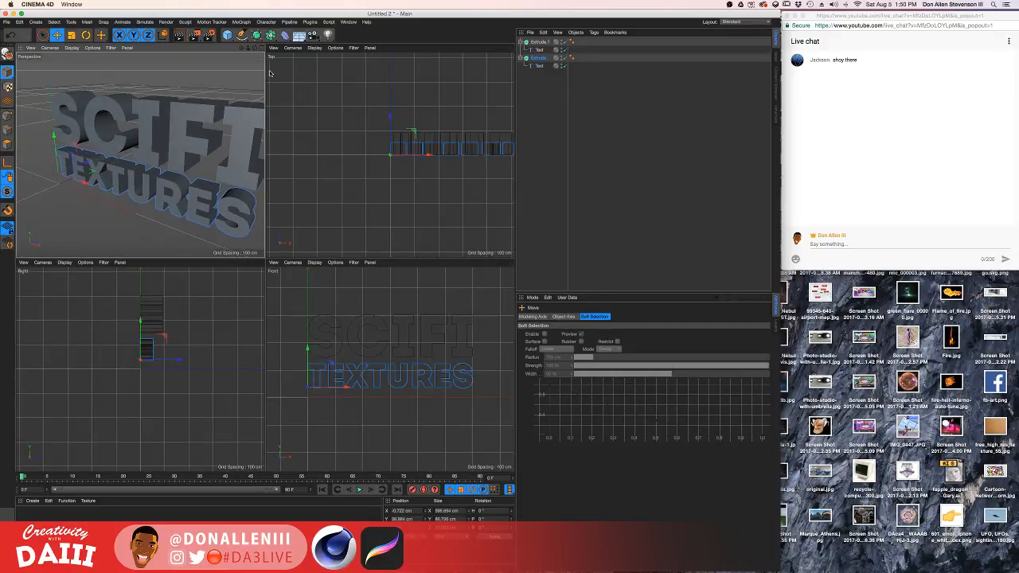
click(264, 49)
scroll(268, 240, down, 3)
alt+drag(319, 246, 407, 132)
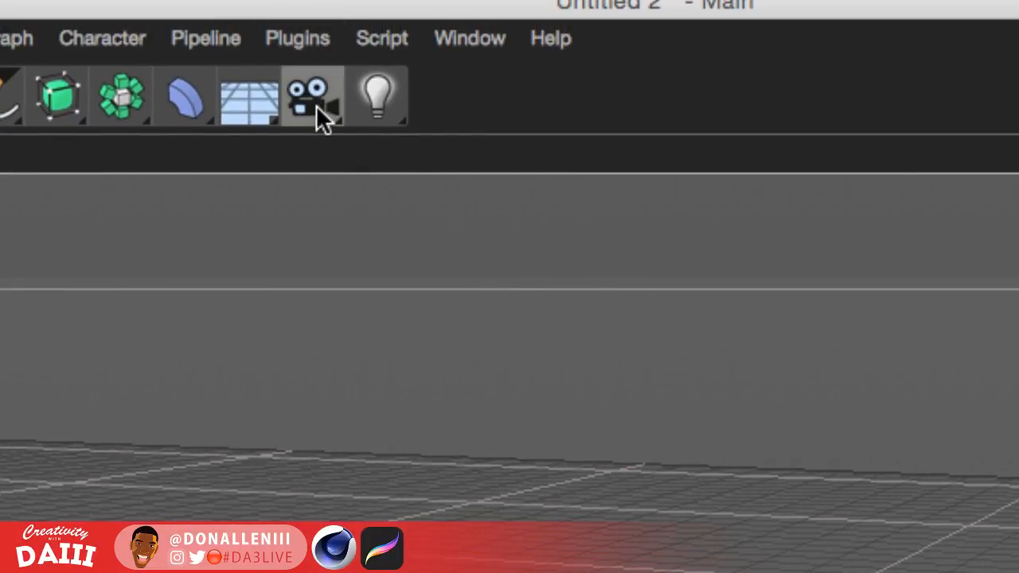
mouse_move(317, 106)
mouse_down()
mouse_move(325, 119)
mouse_move(396, 132)
mouse_up()
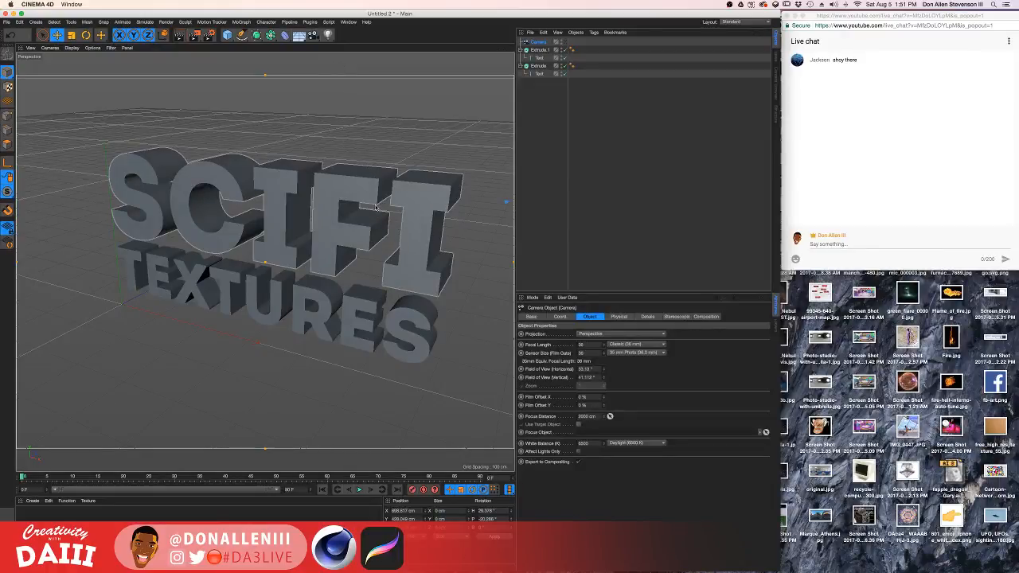
alt+drag(329, 210, 313, 226)
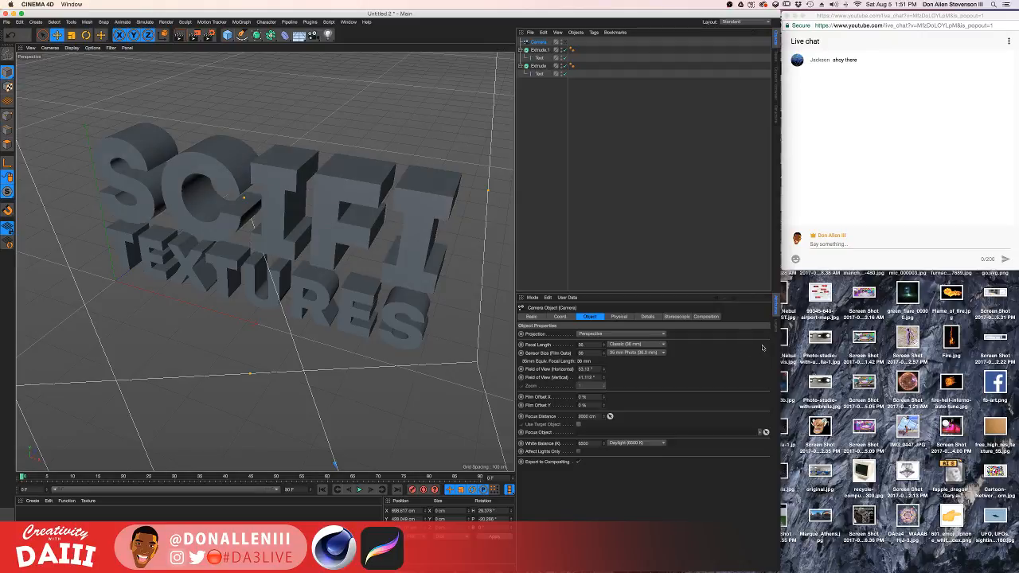
Switch to the live chat window and stretch it down to the full height of the screen.
click(823, 270)
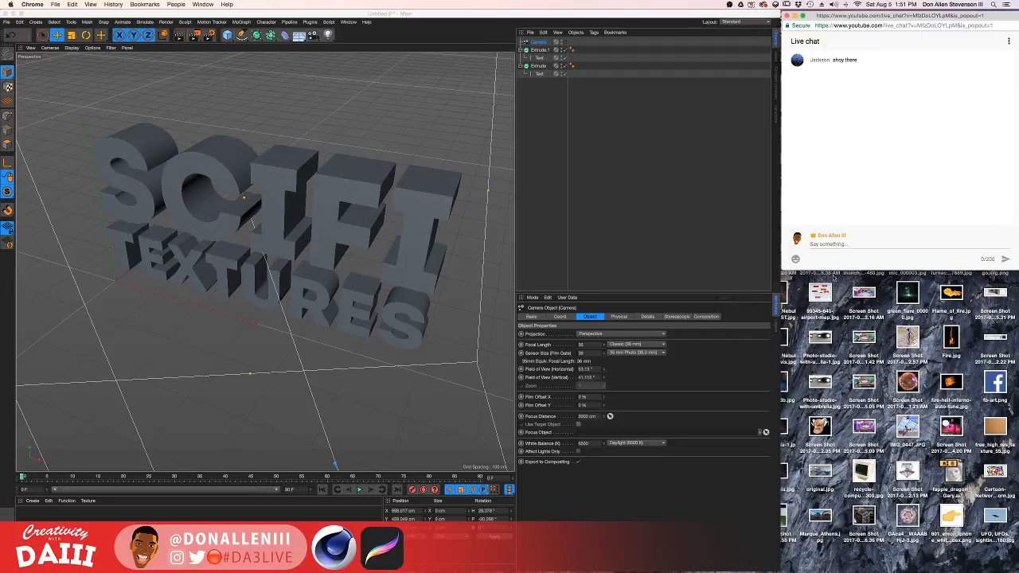
key(super+a)
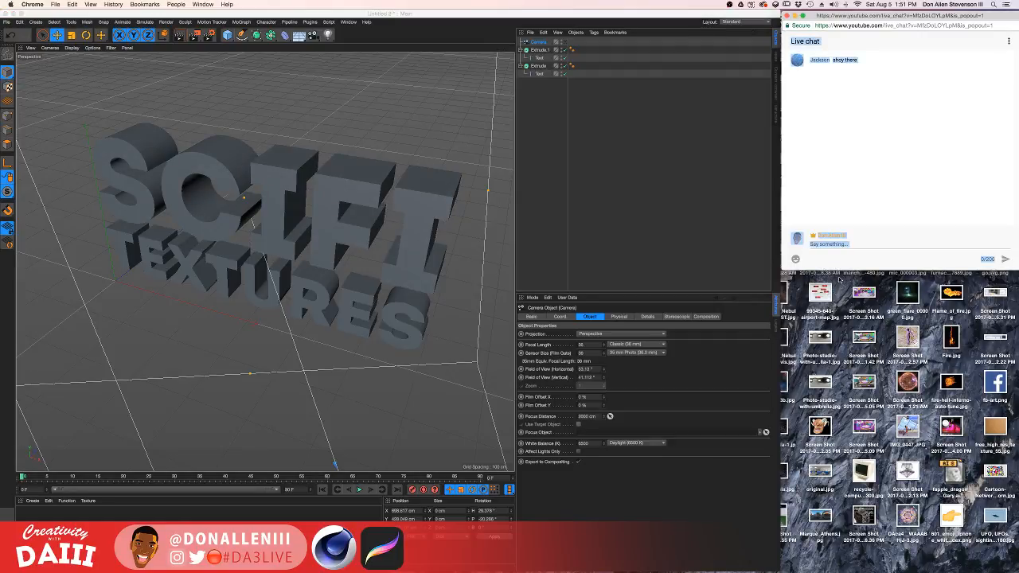
drag(841, 269, 847, 568)
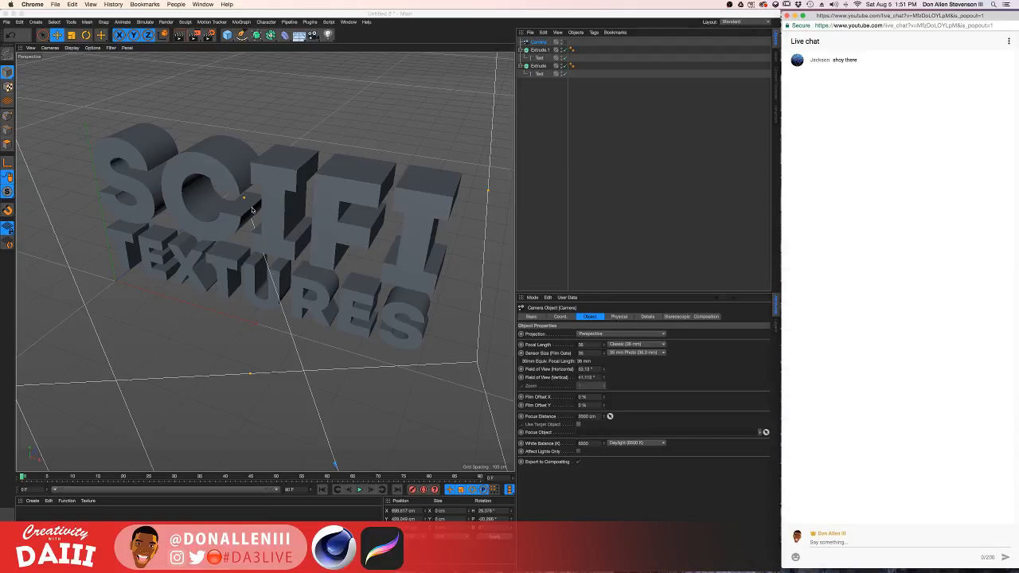
Look through the new camera and set its projection to Isometric.
alt+drag(252, 209, 333, 224)
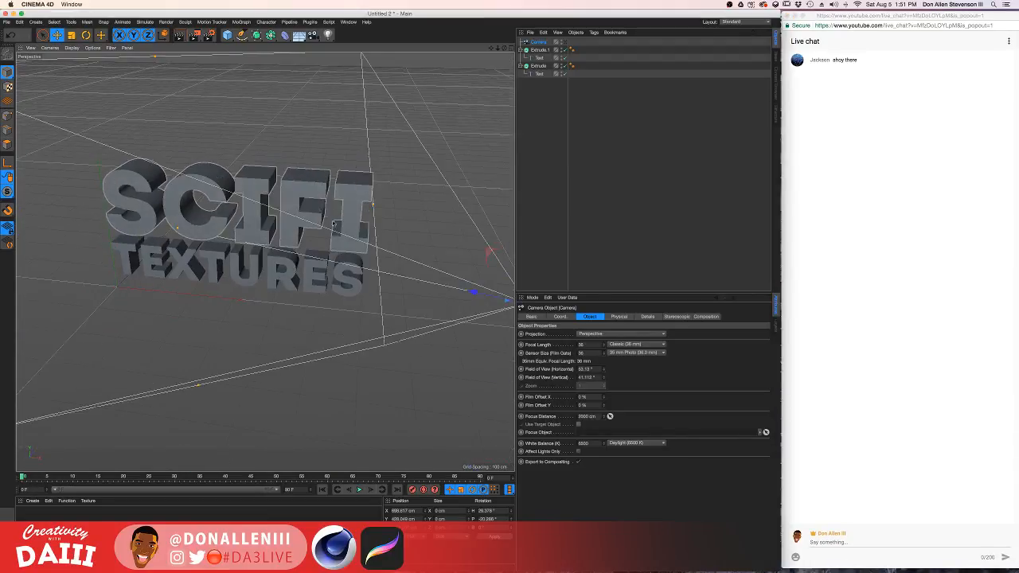
alt+middle_drag(334, 224, 249, 207)
scroll(249, 207, up, 3)
alt+drag(265, 262, 369, 358)
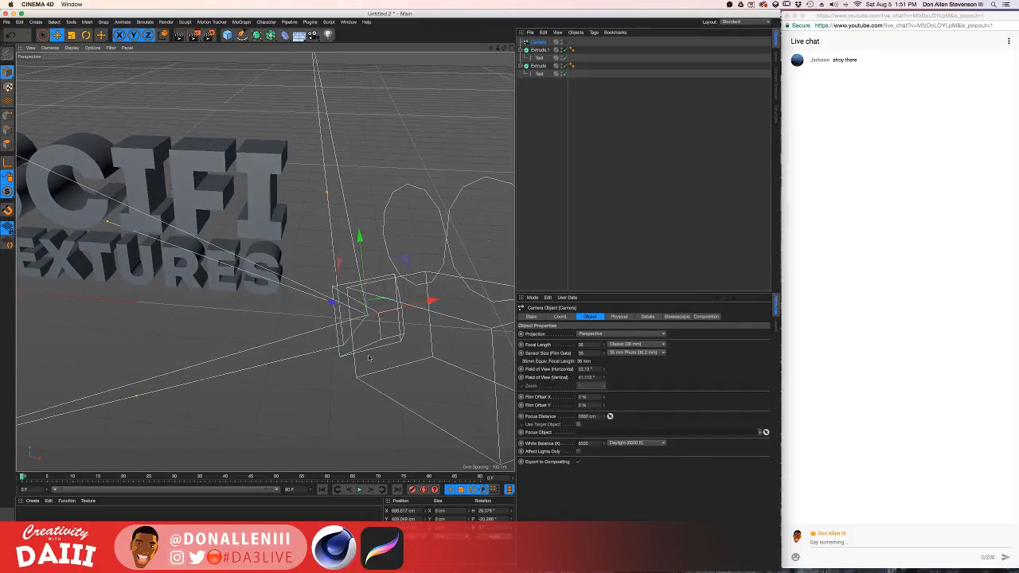
click(566, 42)
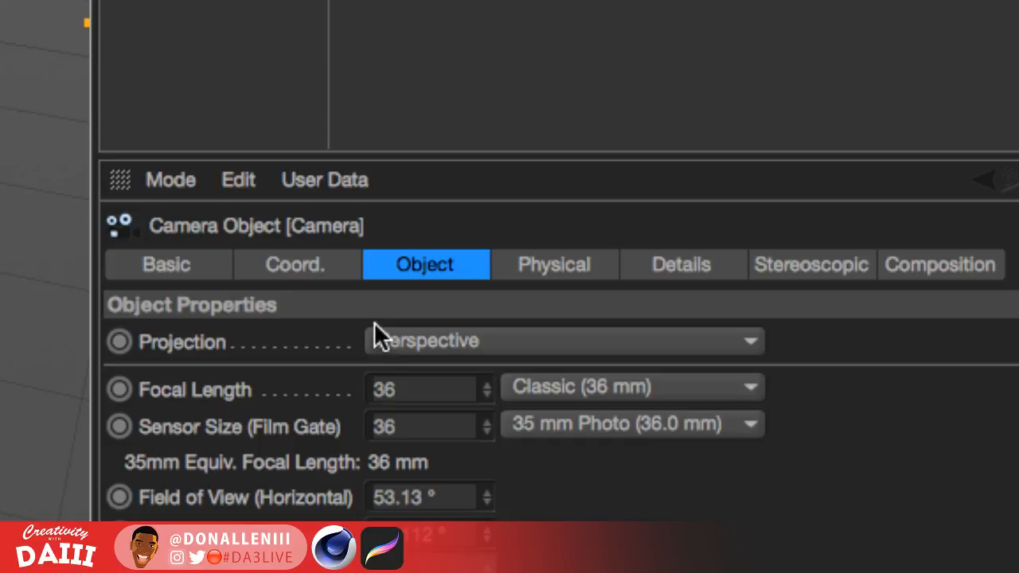
click(440, 343)
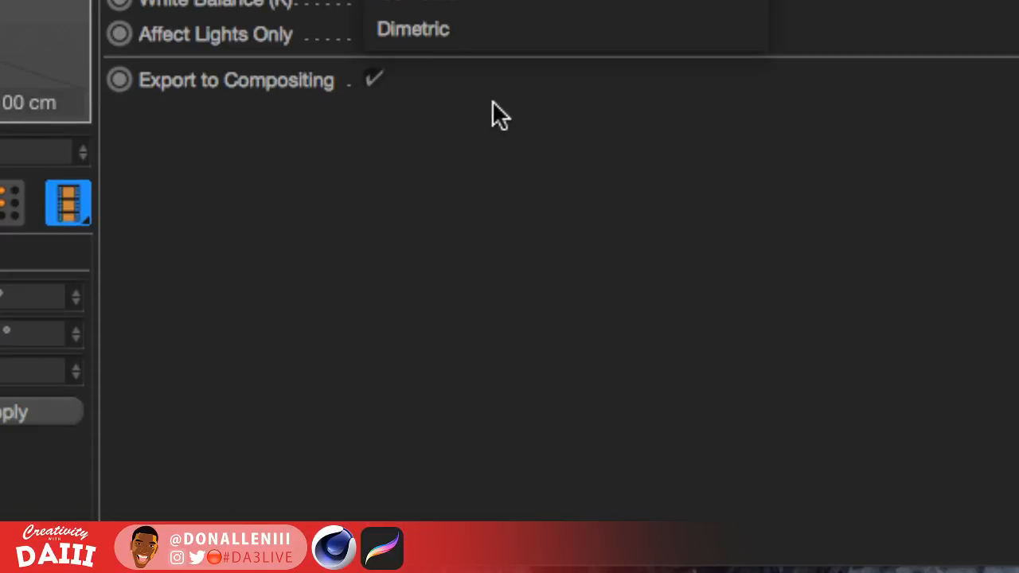
click(459, 314)
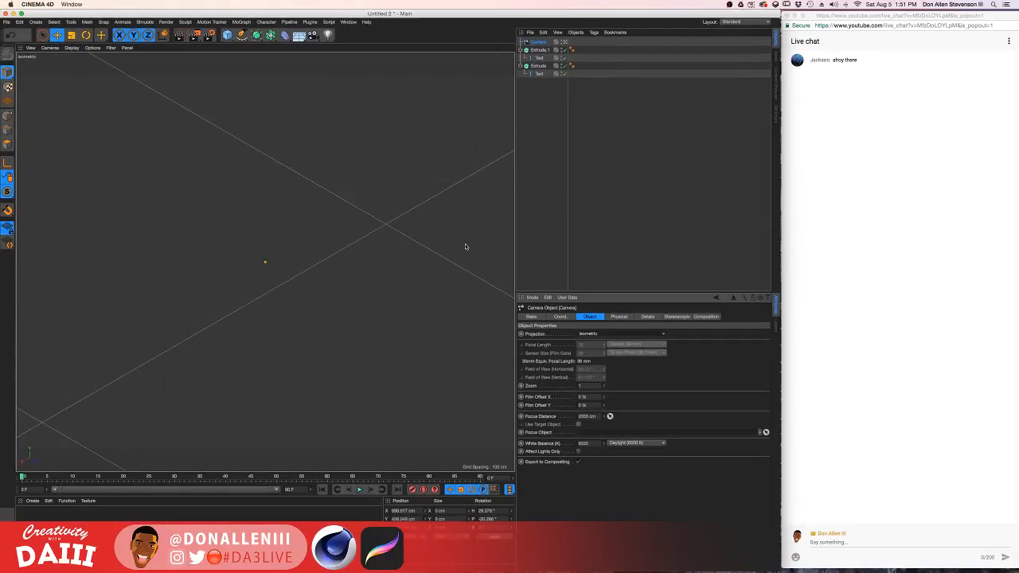
Frame the SCIFI TEXTURES lettering so it fills the isometric camera view.
scroll(340, 314, down, 10)
alt+middle_drag(340, 314, 232, 271)
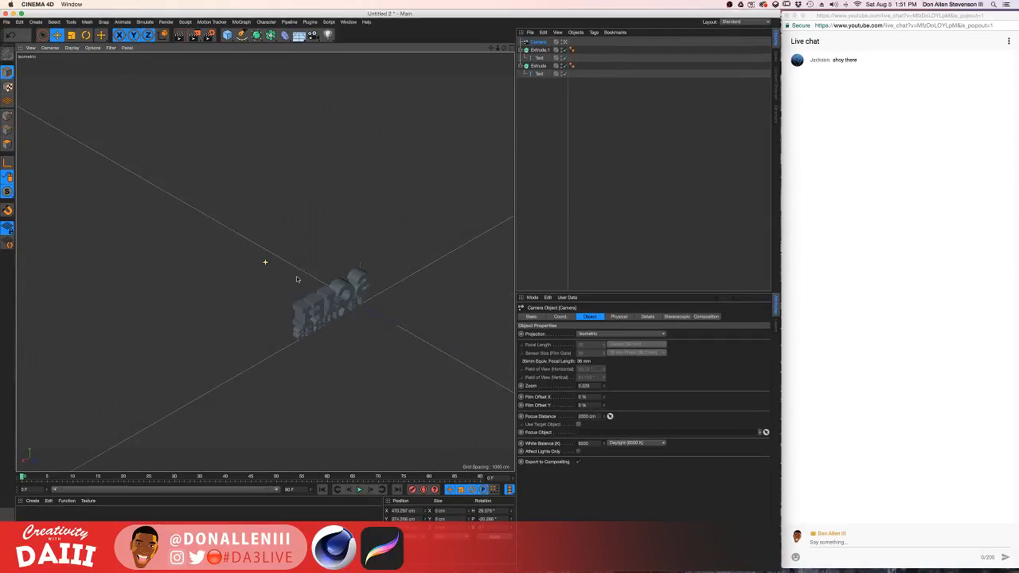
scroll(340, 313, up, 12)
alt+middle_drag(332, 333, 324, 306)
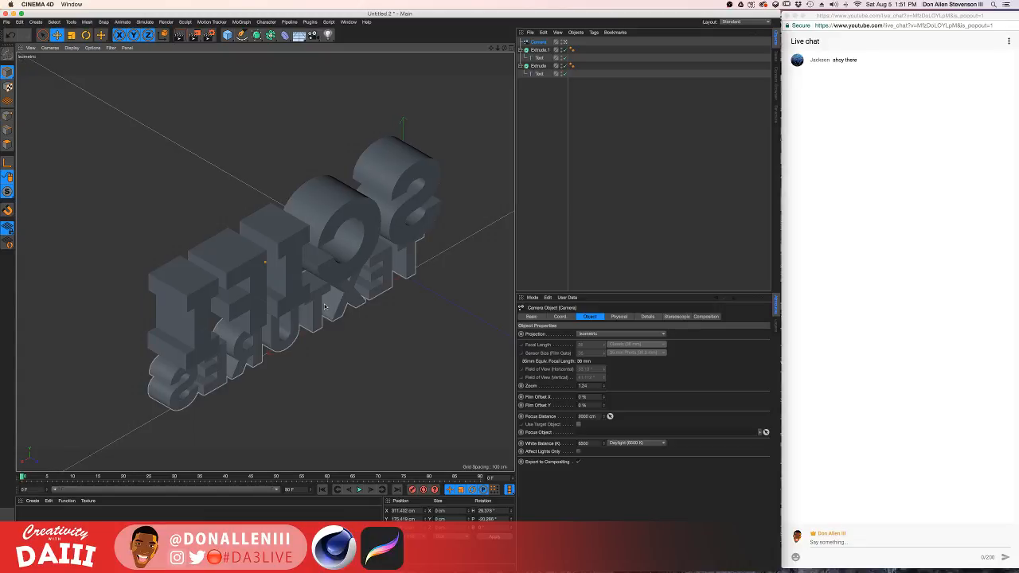
Rotate both extruded words together to a 90° heading and recenter them, facing forward, in the isometric camera view.
click(539, 50)
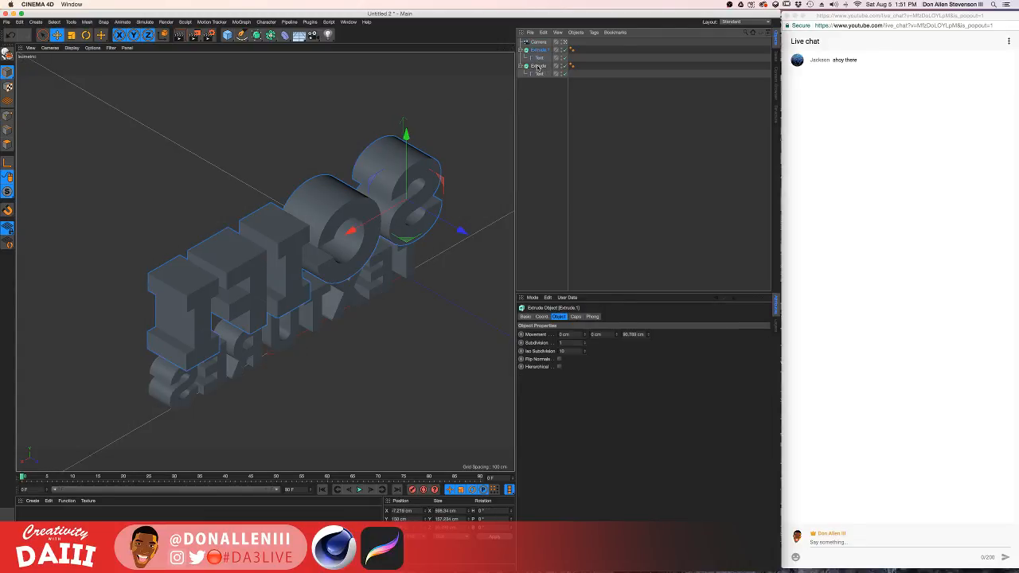
shift+click(539, 73)
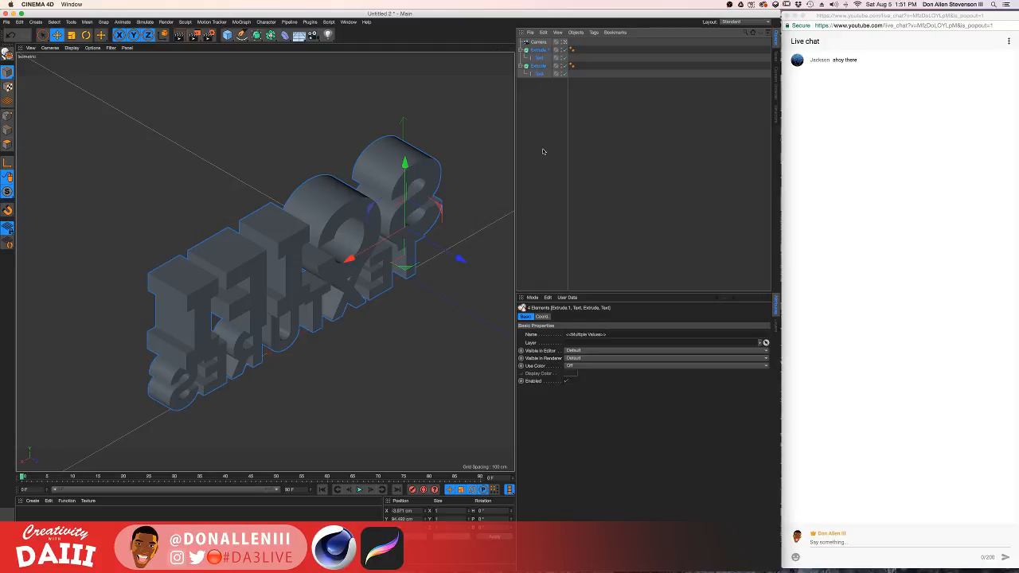
key(r)
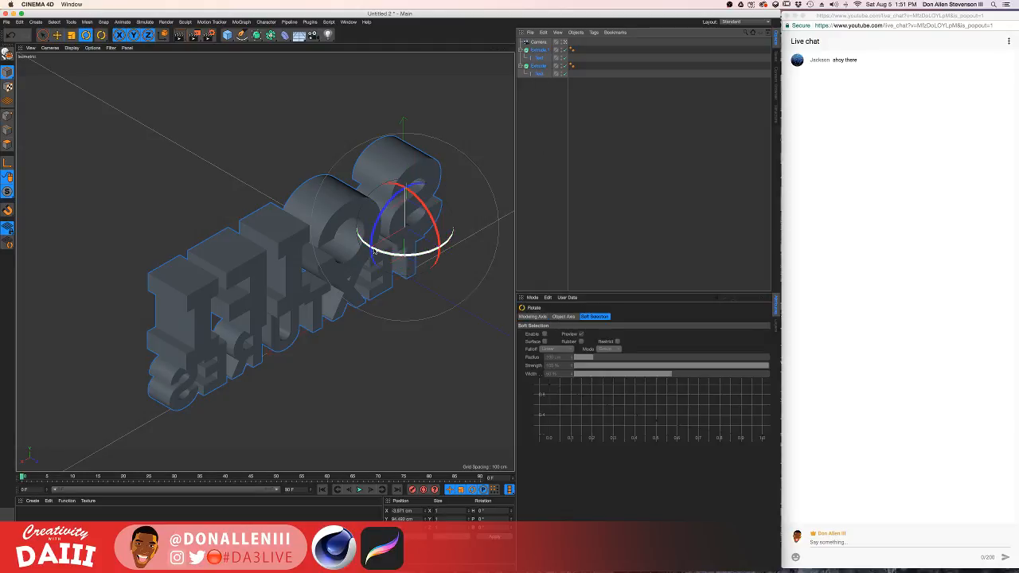
drag(374, 249, 449, 247)
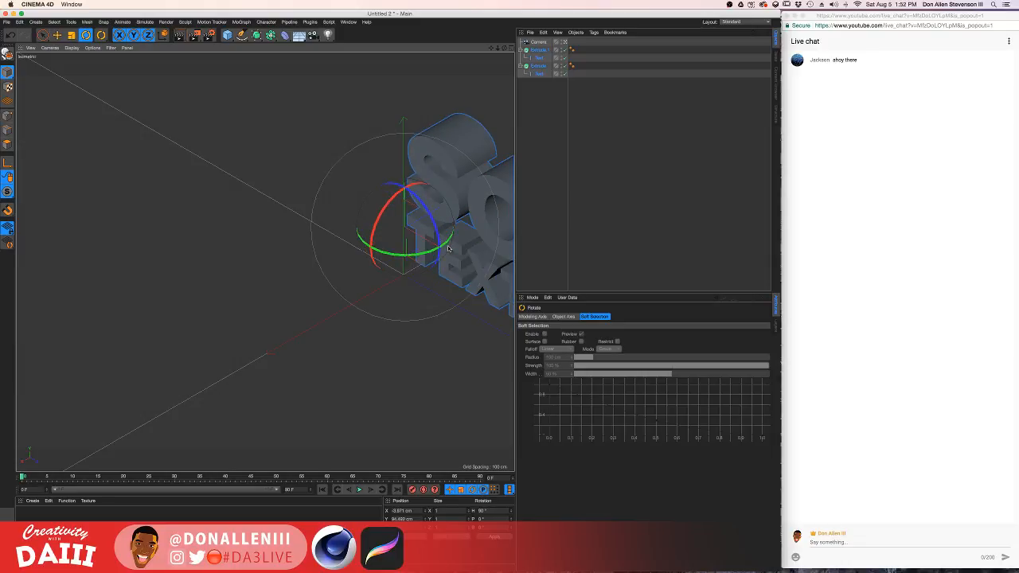
key(e)
click(345, 149)
alt+middle_drag(345, 149, 73, 154)
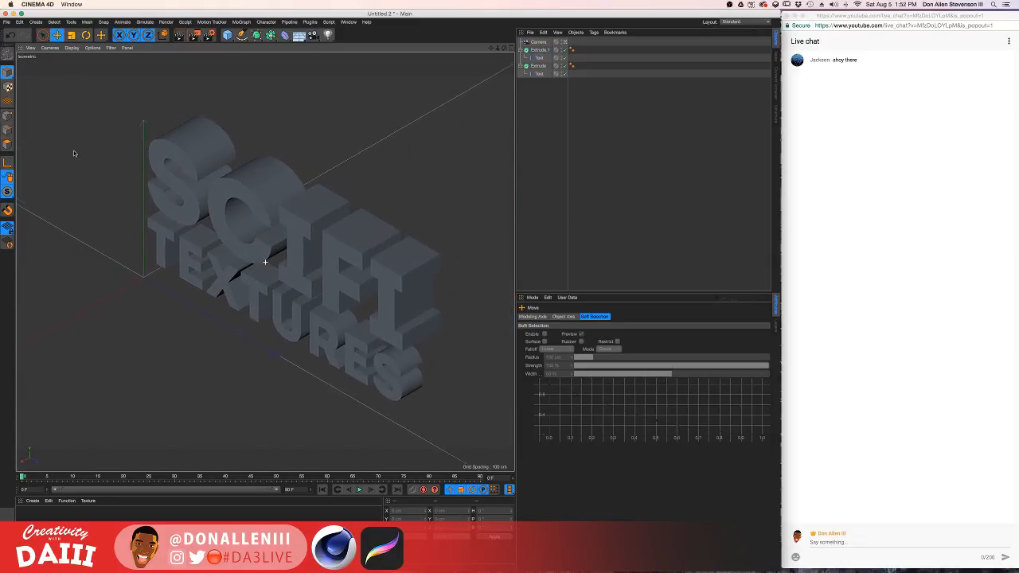
Examine the lettering in the Right, Front and Top views of the four-view layout and return to the full camera view.
click(511, 50)
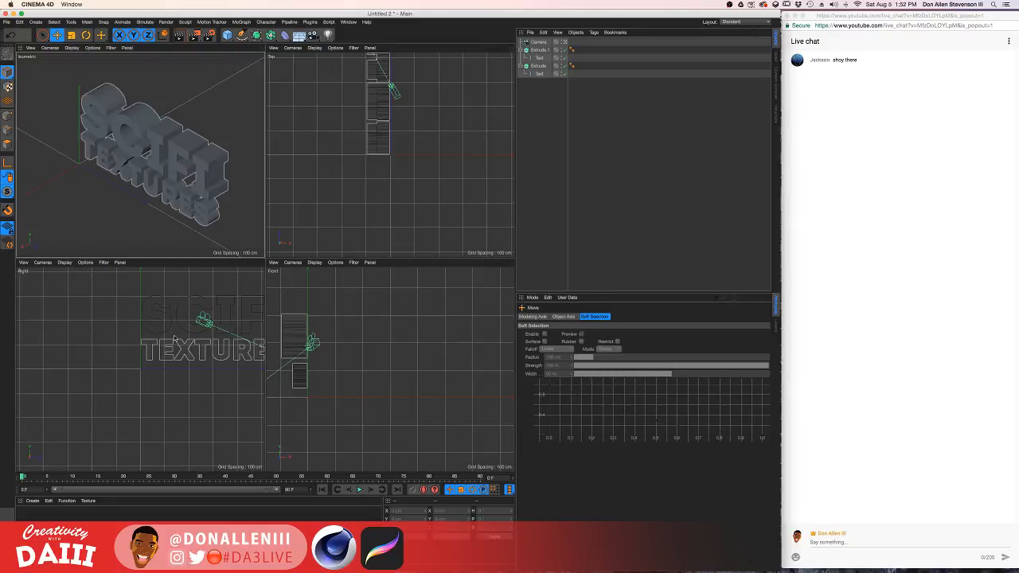
alt+middle_drag(177, 326, 116, 365)
alt+right_drag(117, 366, 138, 366)
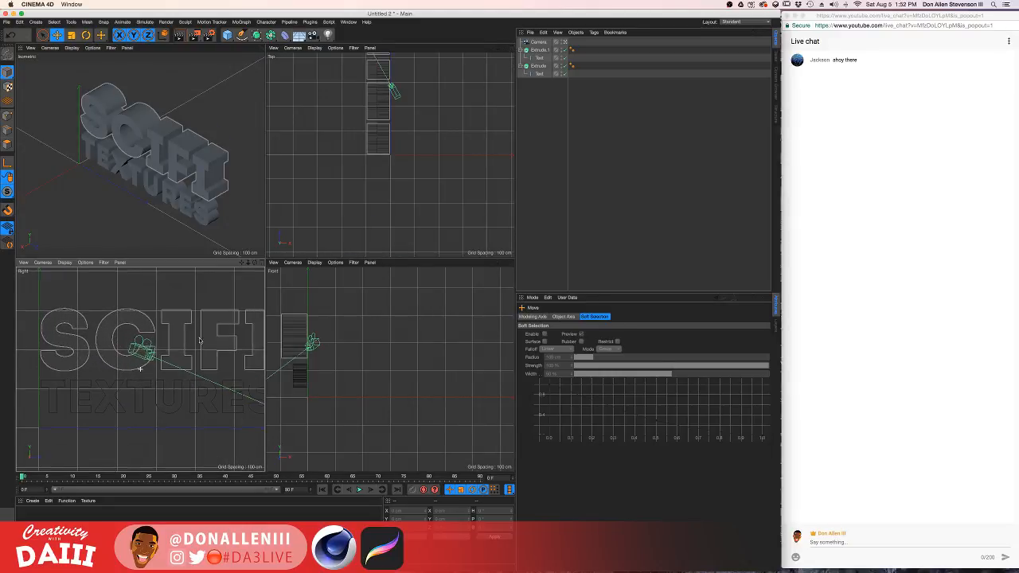
alt+middle_drag(138, 366, 124, 367)
alt+middle_drag(305, 304, 380, 316)
alt+right_drag(380, 316, 378, 315)
scroll(378, 315, up, 2)
alt+middle_drag(375, 351, 375, 328)
scroll(401, 136, up, 2)
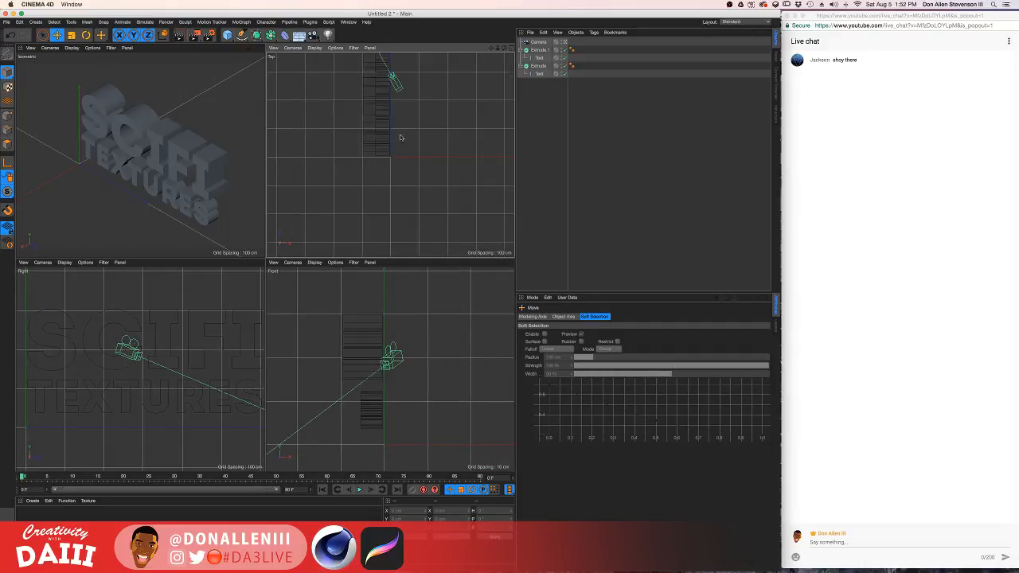
alt+middle_drag(400, 136, 407, 190)
scroll(405, 188, up, 1)
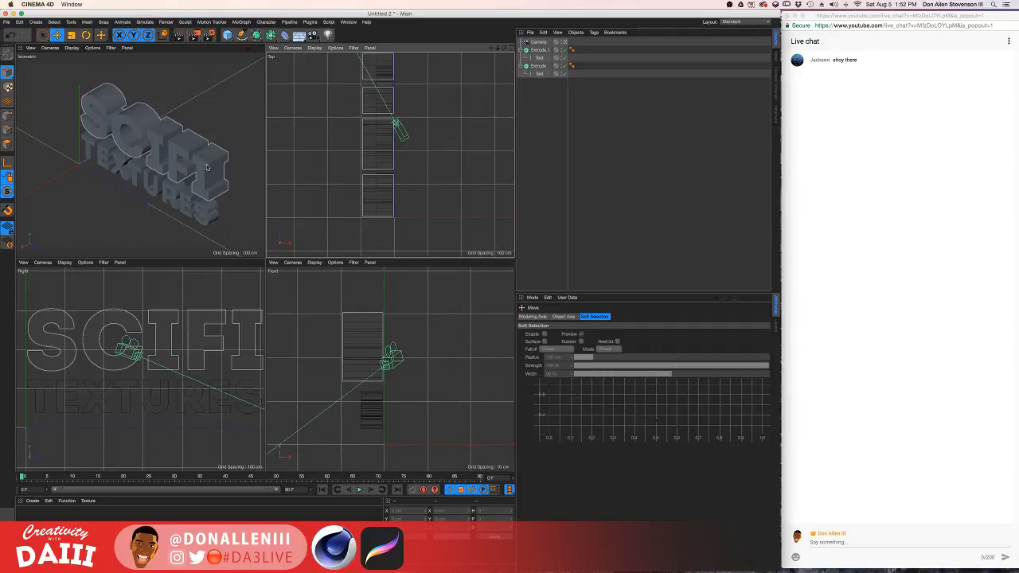
scroll(164, 311, down, 1)
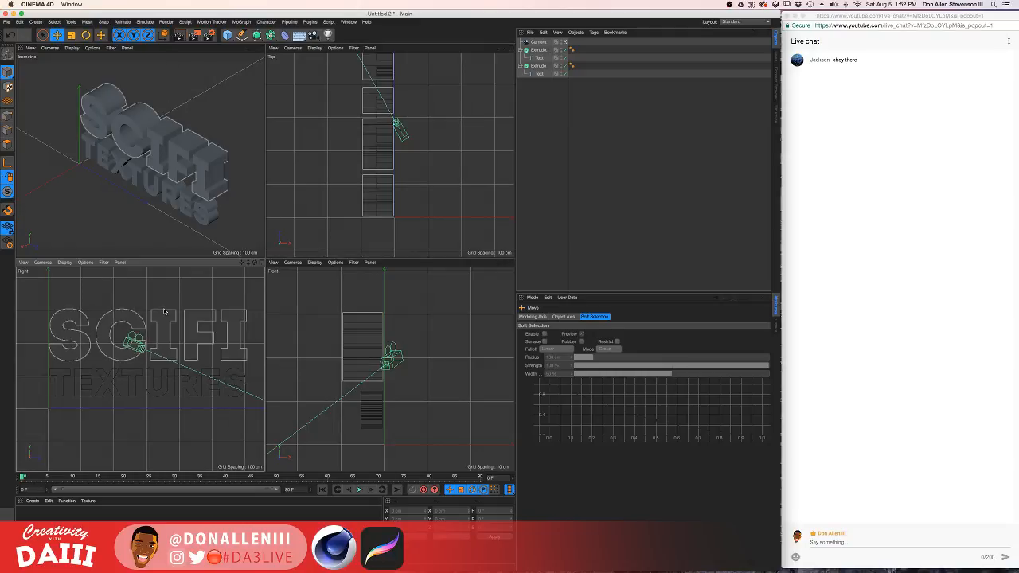
click(261, 48)
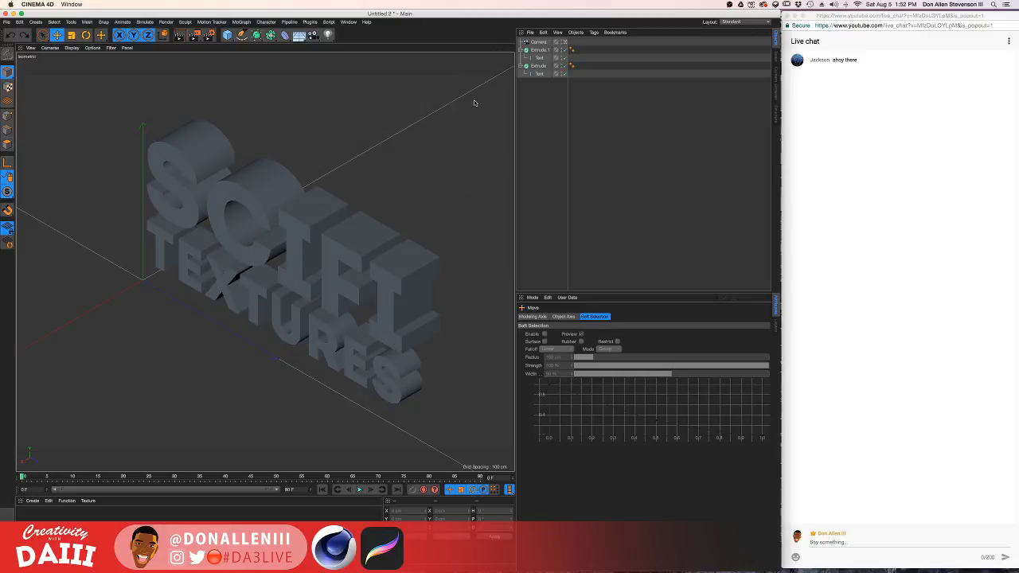
Deepen the SCIFI extrusion to about 164 cm along Z.
click(542, 58)
click(541, 50)
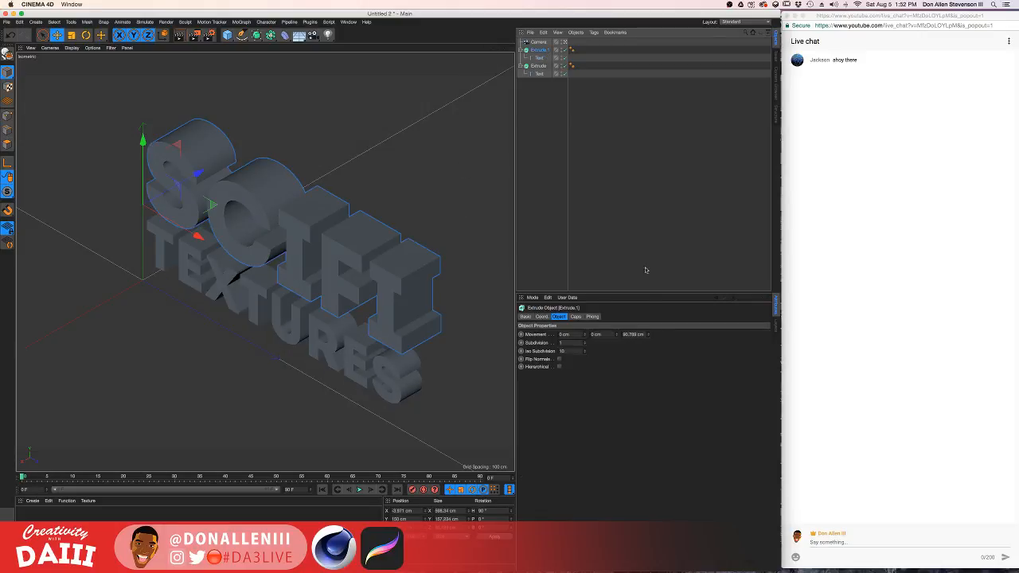
drag(649, 334, 642, 309)
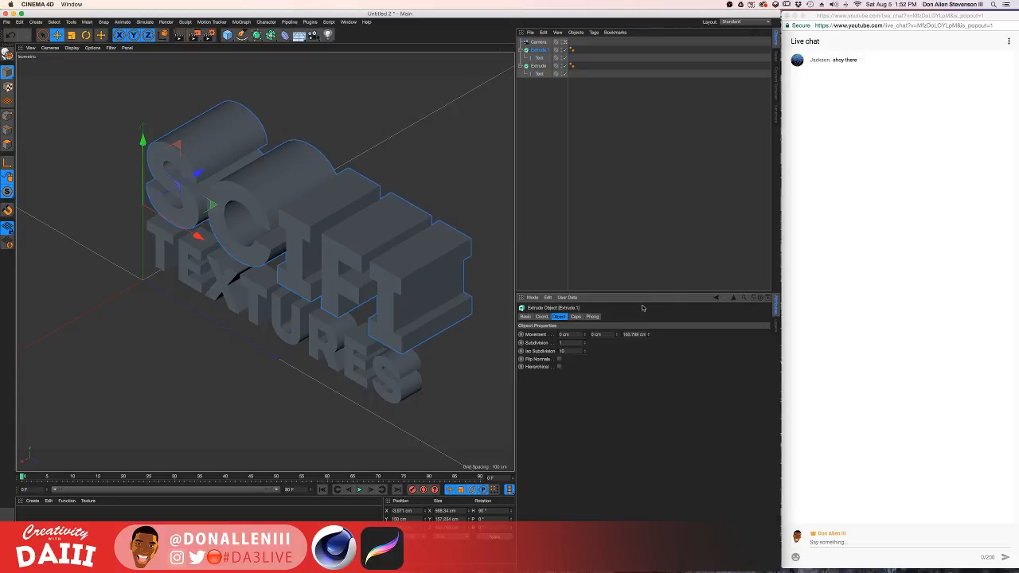
Deepen the TEXTURES extrusion to about 164 cm, matching it against SCIFI's depth in the Front view.
click(541, 74)
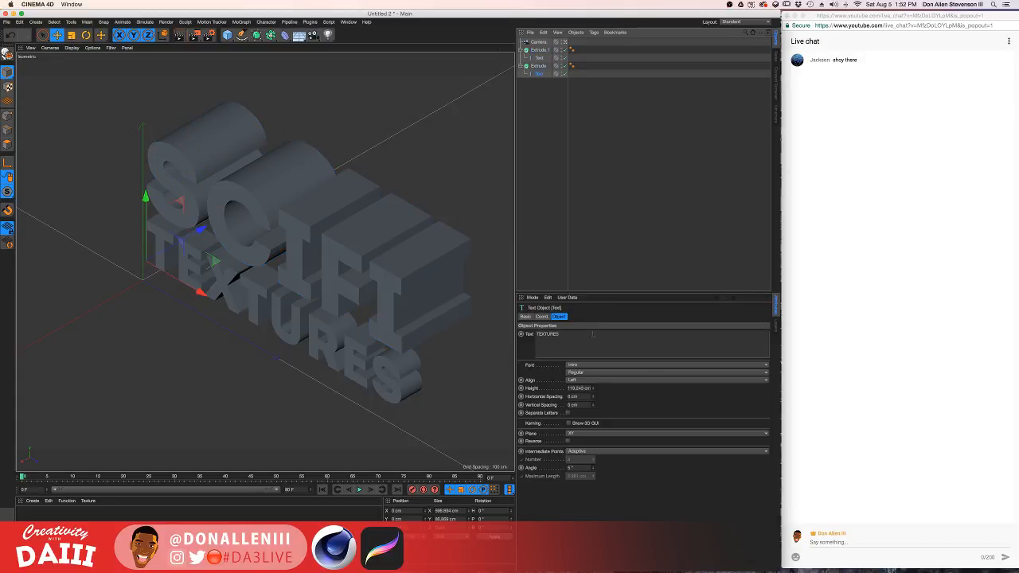
click(542, 66)
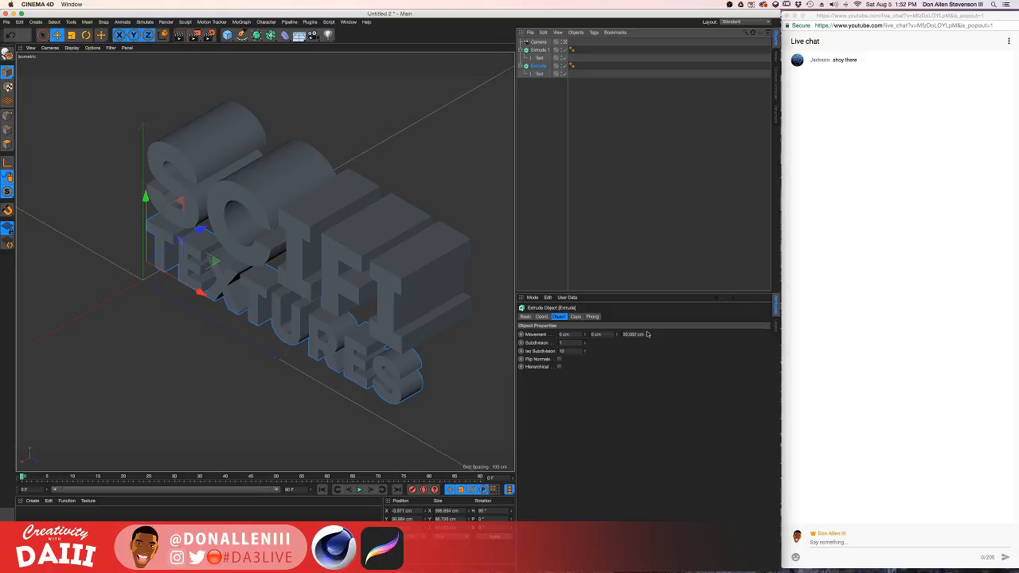
drag(649, 335, 649, 296)
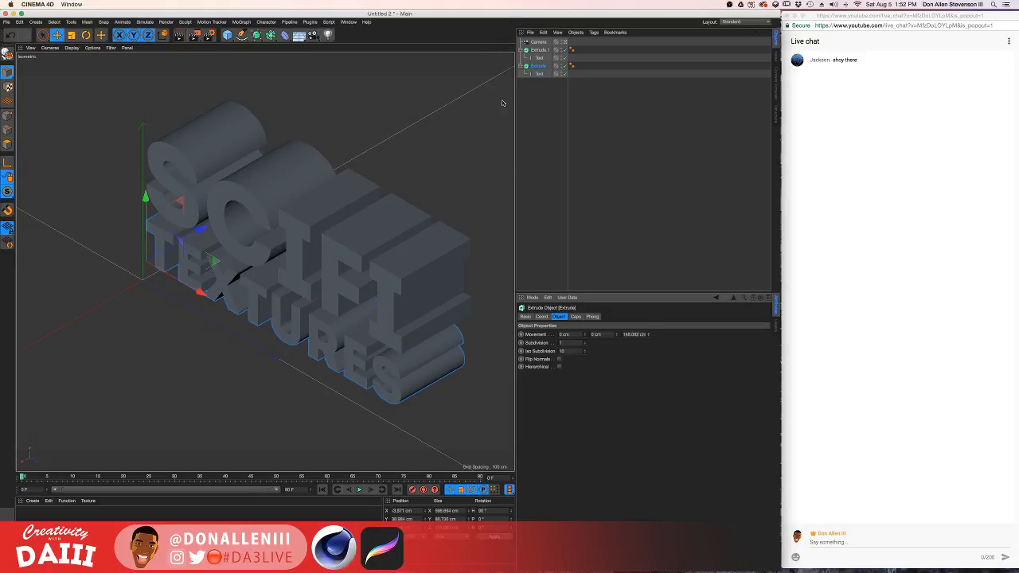
middle_click(462, 196)
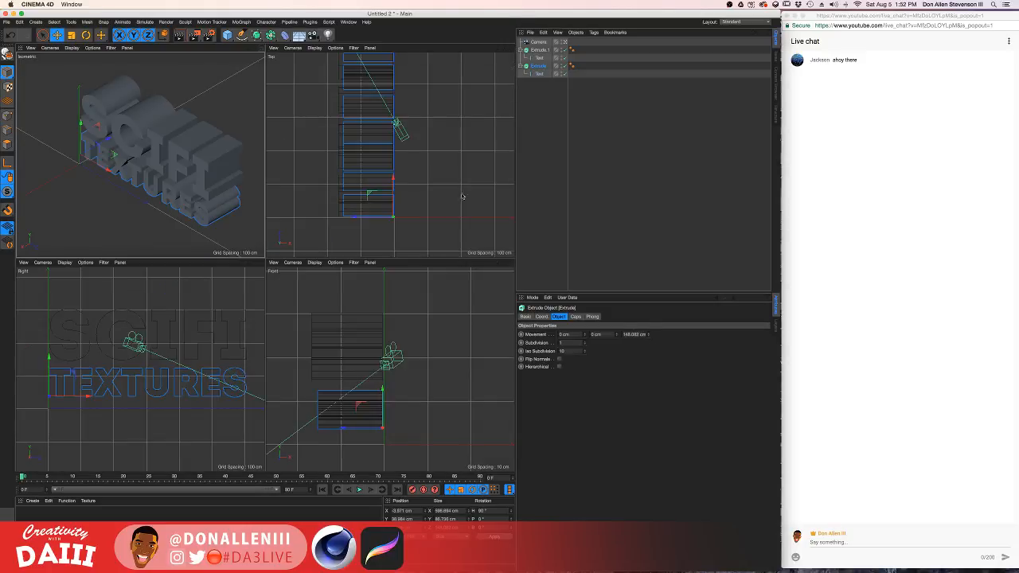
scroll(337, 414, up, 2)
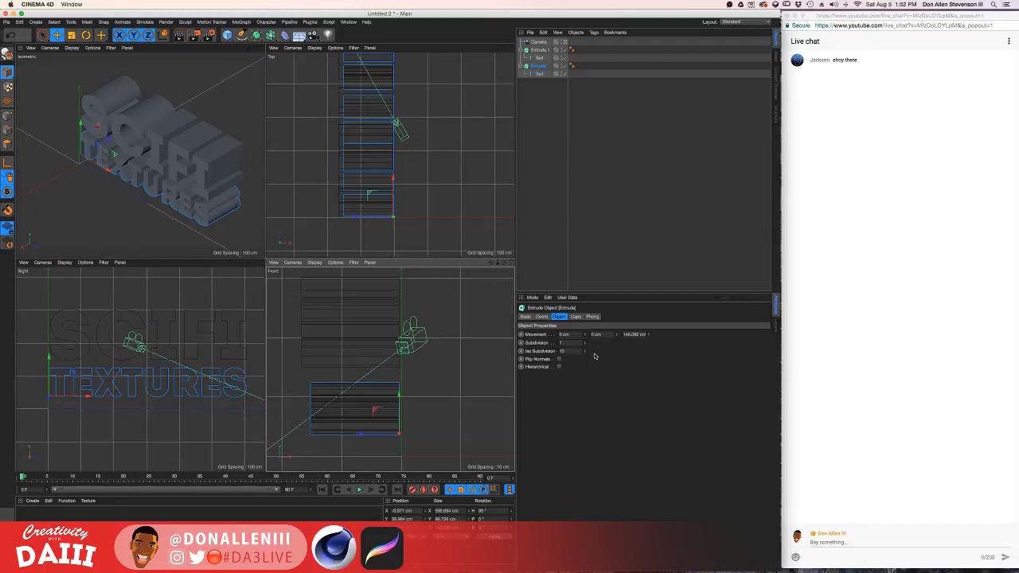
mouse_move(649, 335)
mouse_down()
mouse_move(650, 323)
mouse_move(650, 335)
mouse_up()
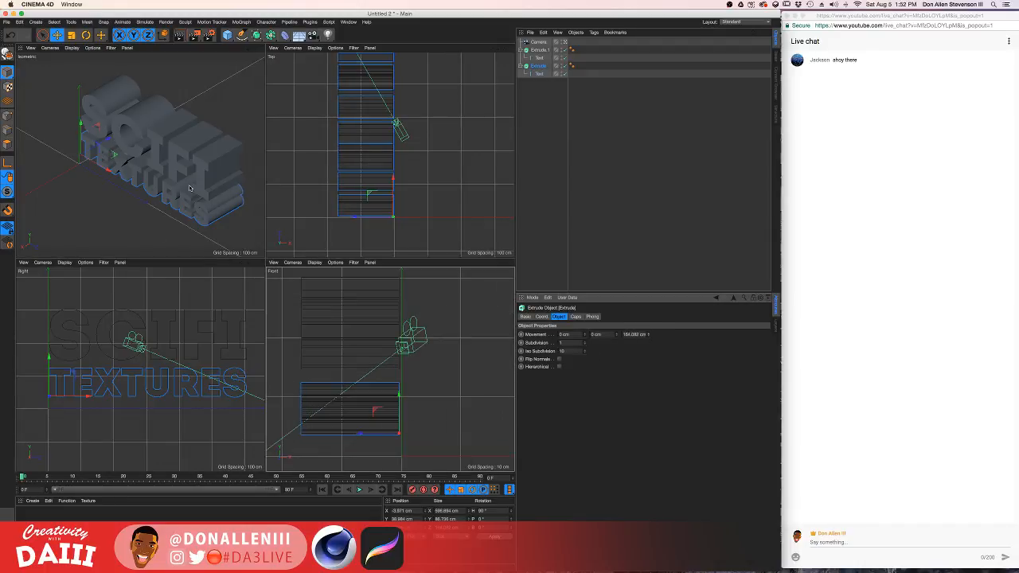
Nudge the TEXTURES lettering slightly in the full camera view with its extrusion disabled, and enable the extrusion again.
click(259, 49)
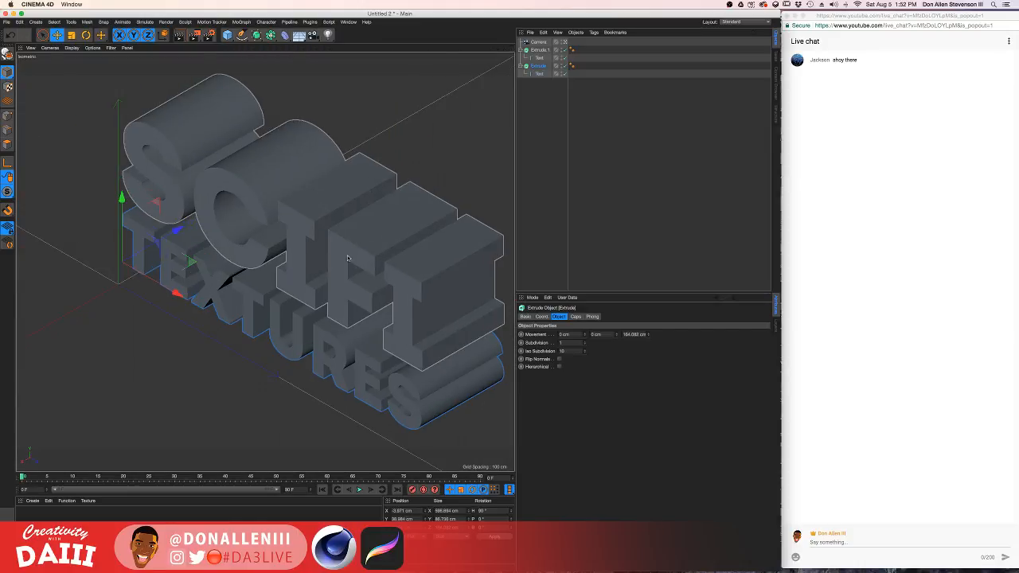
key(q)
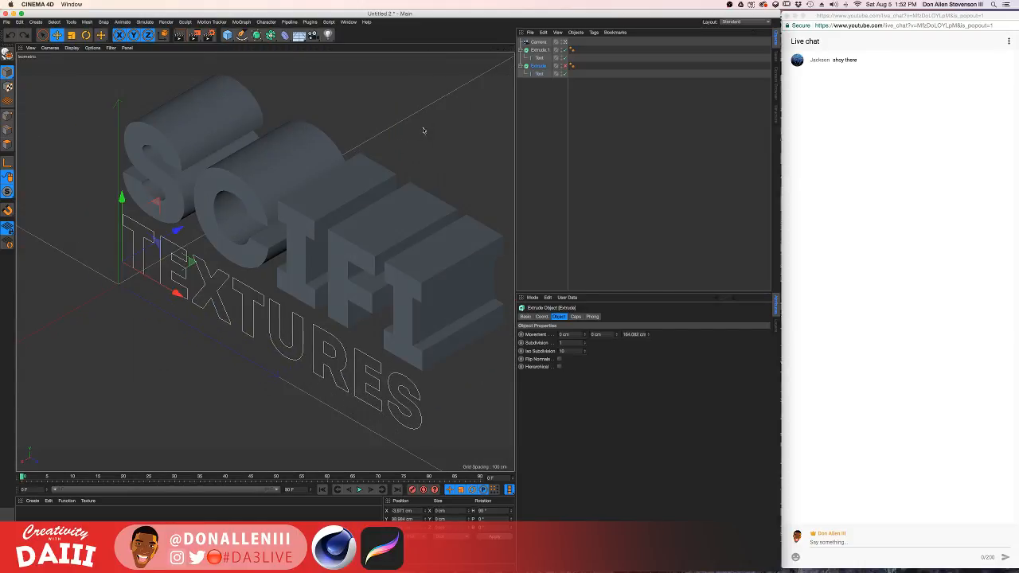
drag(423, 131, 432, 127)
click(565, 65)
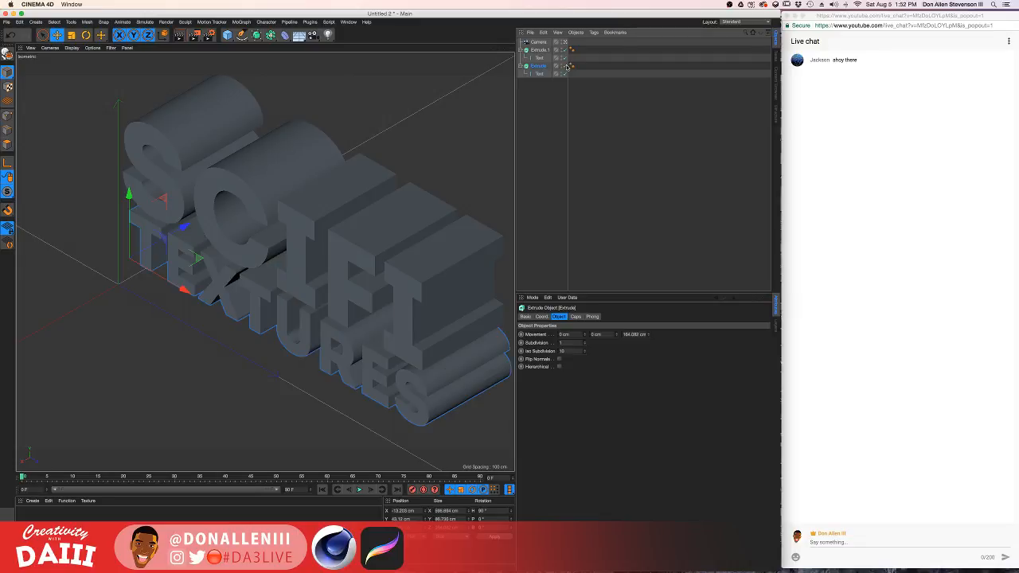
alt+middle_drag(458, 67, 431, 79)
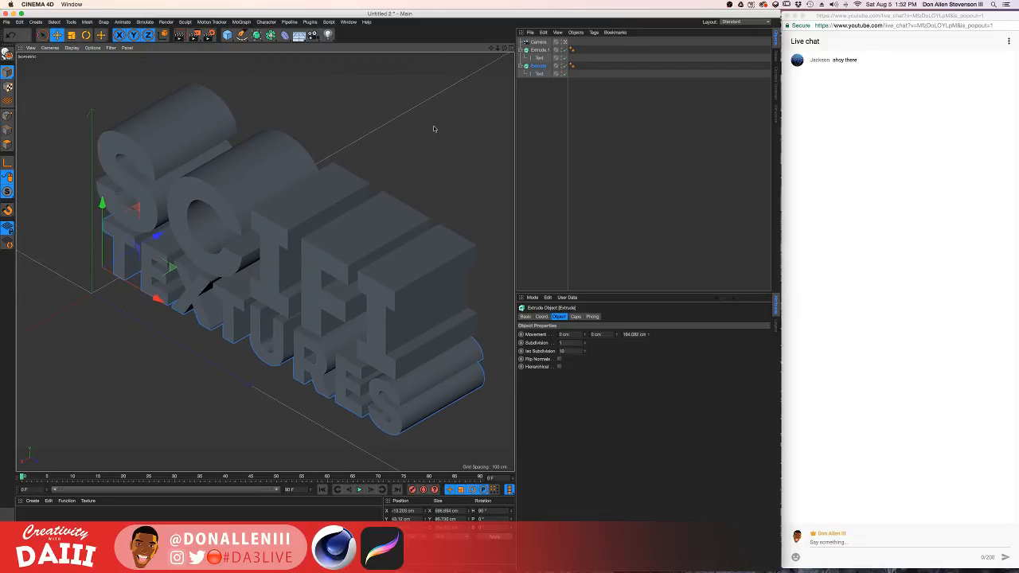
Select the SCIFI lettering and set the camera view's display to Gouraud Shading (Lines) to show the mesh edges.
click(435, 128)
click(338, 259)
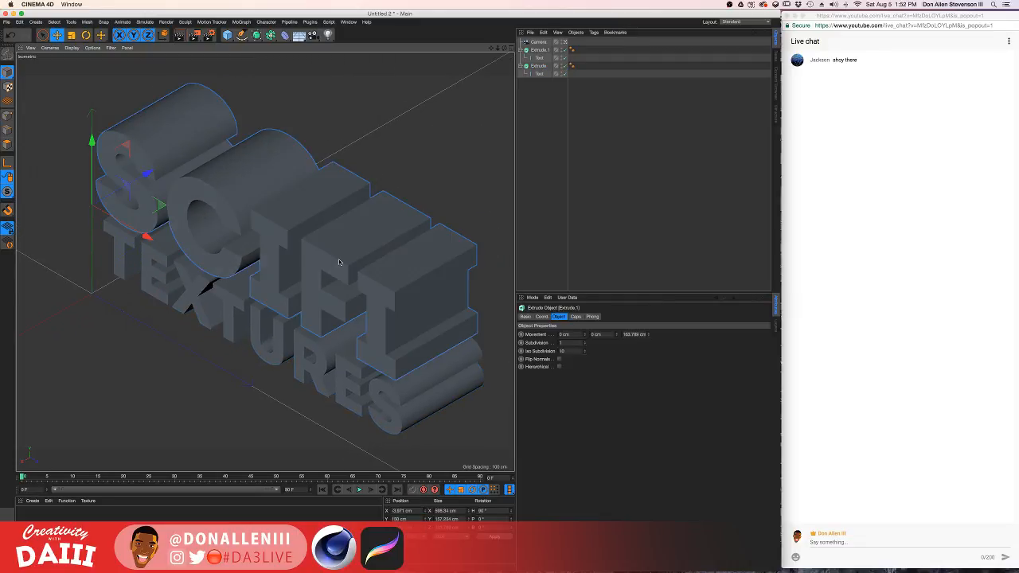
click(72, 48)
click(91, 67)
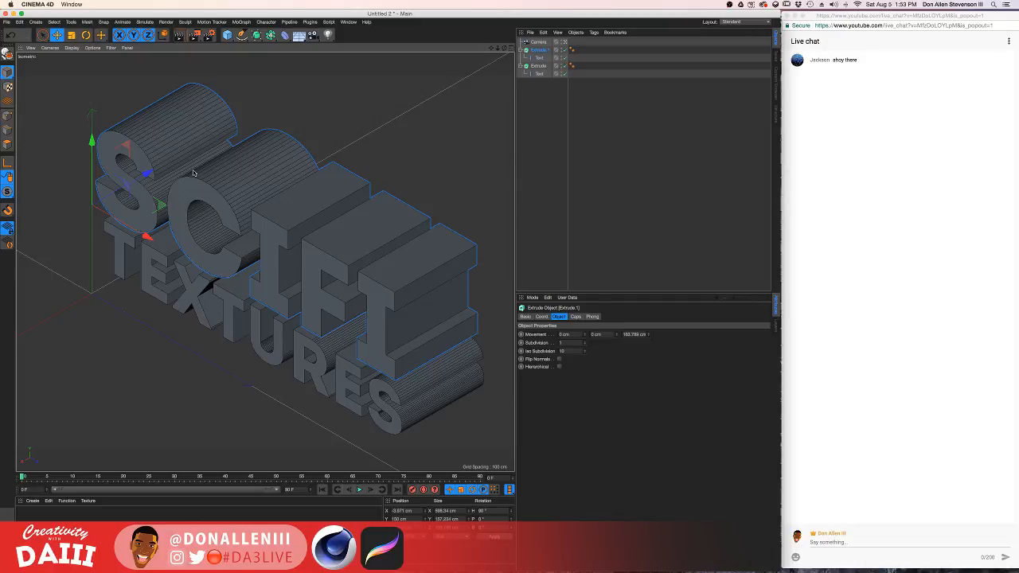
scroll(223, 177, up, 2)
scroll(224, 183, down, 4)
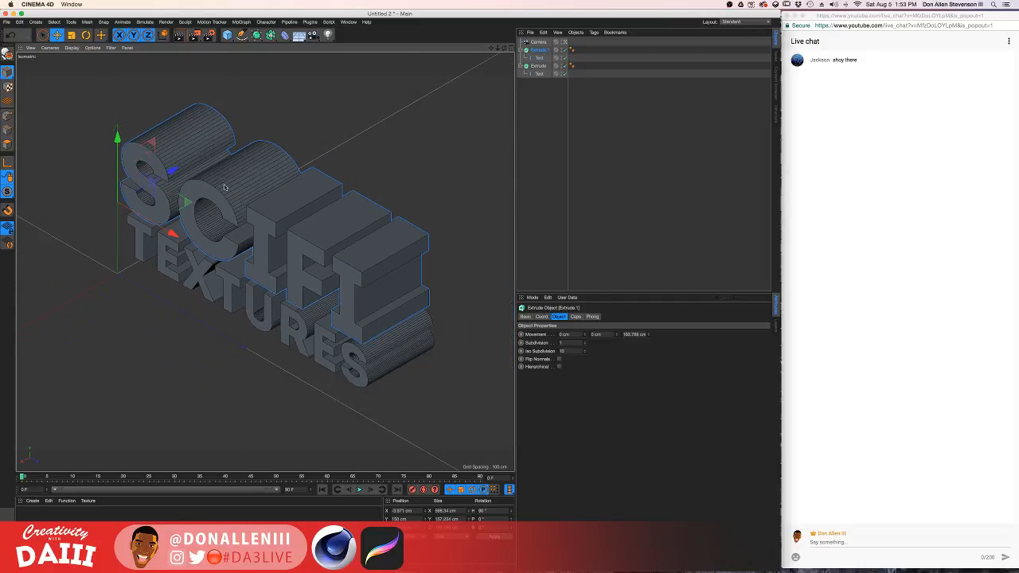
Switch to Desktop 1 to view the textured cube reference artwork and return to the Cinema 4D desktop.
key(ctrl+Up)
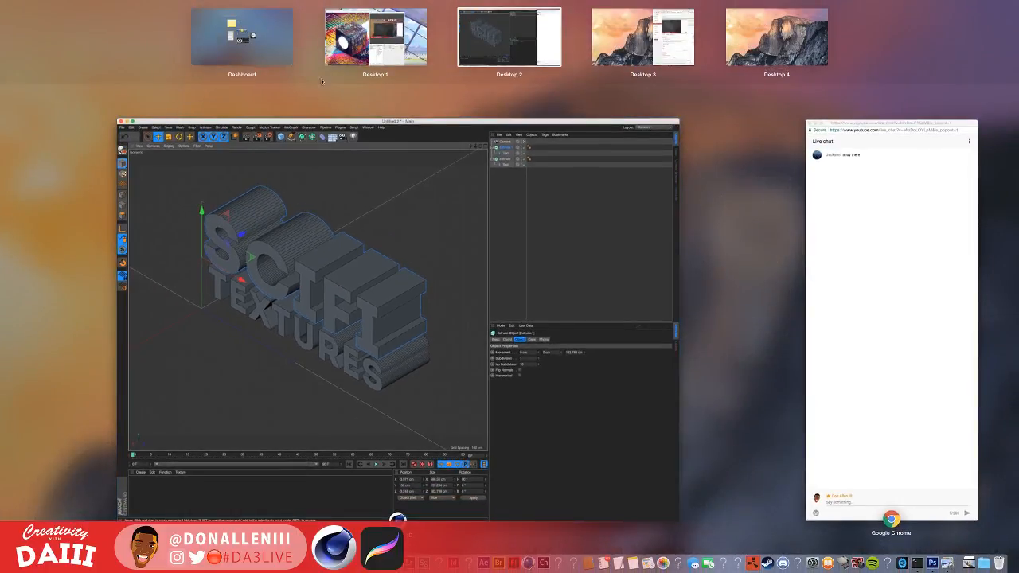
click(373, 34)
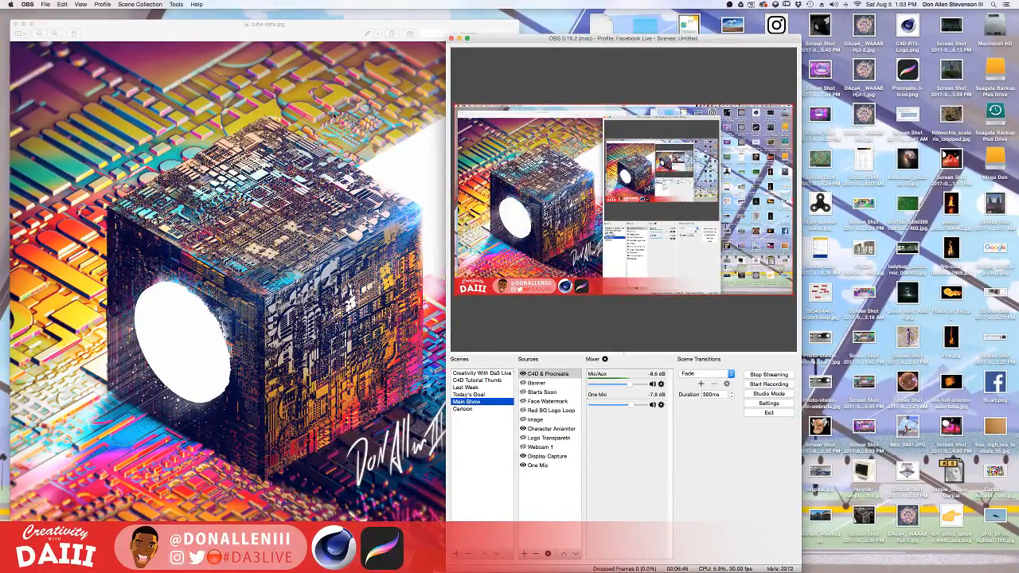
key(ctrl+Up)
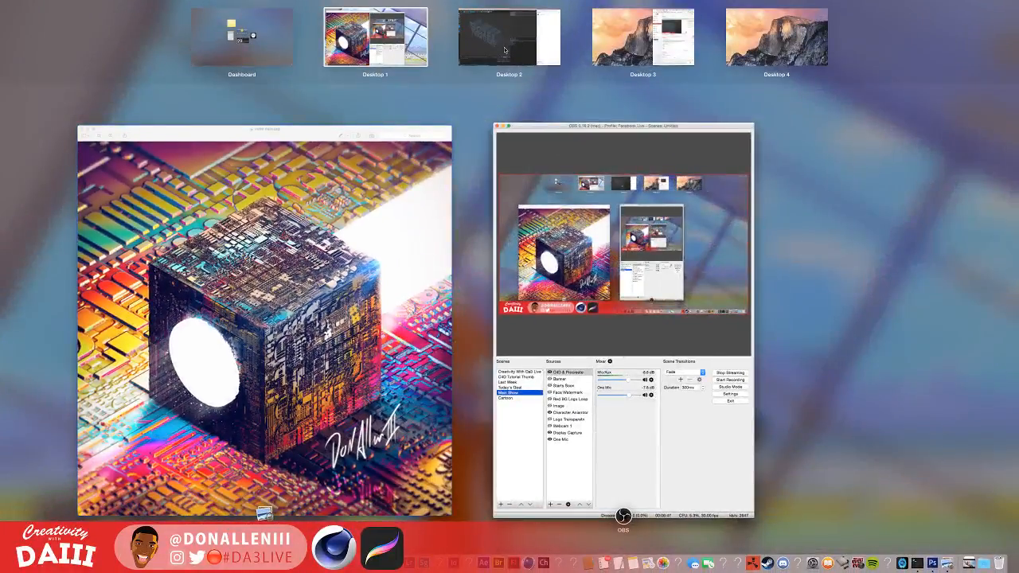
click(504, 50)
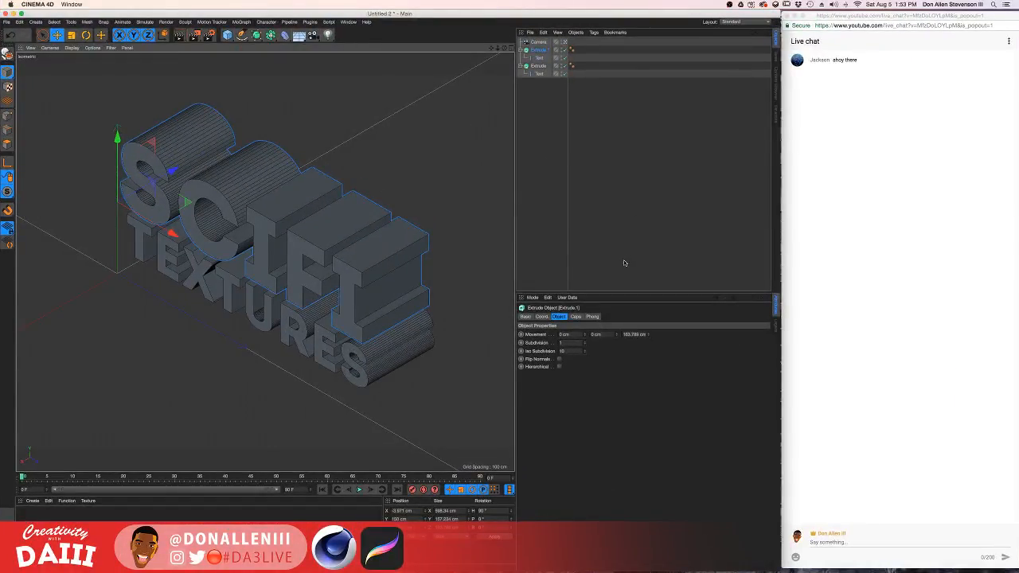
Try raising the SCIFI extrusion's subdivision to 42 and undo it.
drag(584, 344, 584, 323)
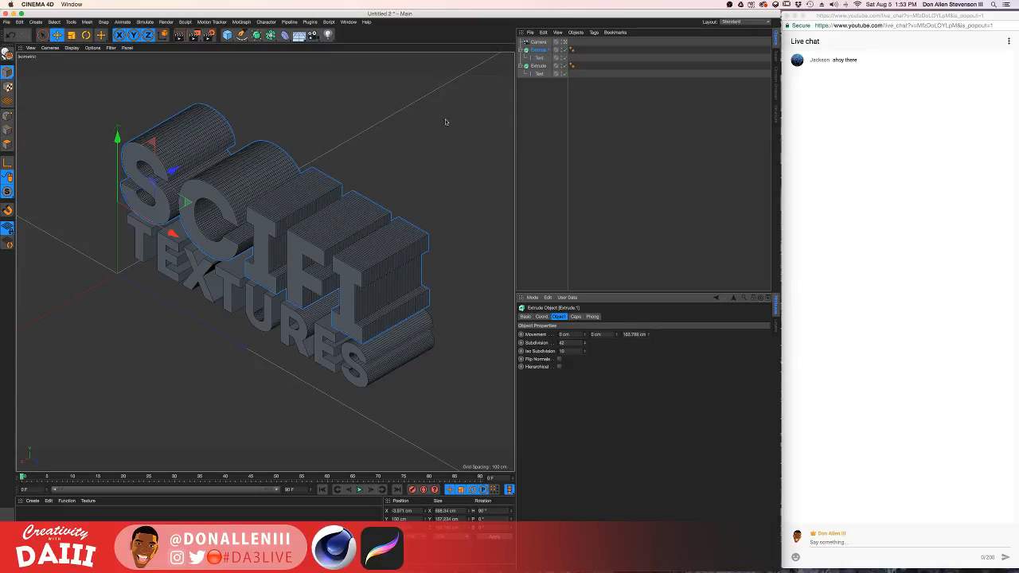
key(super+z)
Change the Front view to a Perspective camera with Gouraud Shading and orbit around to the end of the lettering.
click(510, 47)
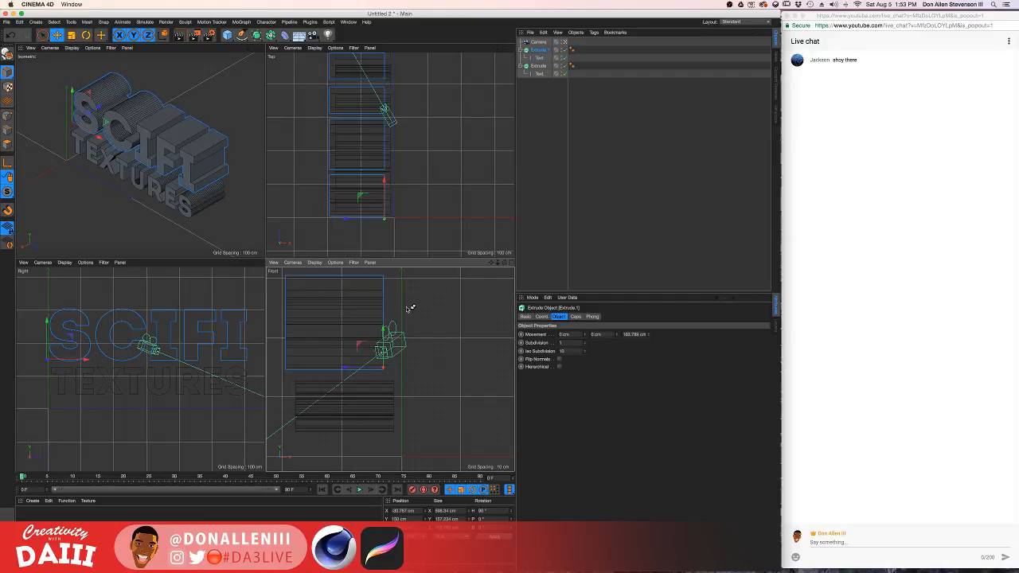
click(316, 263)
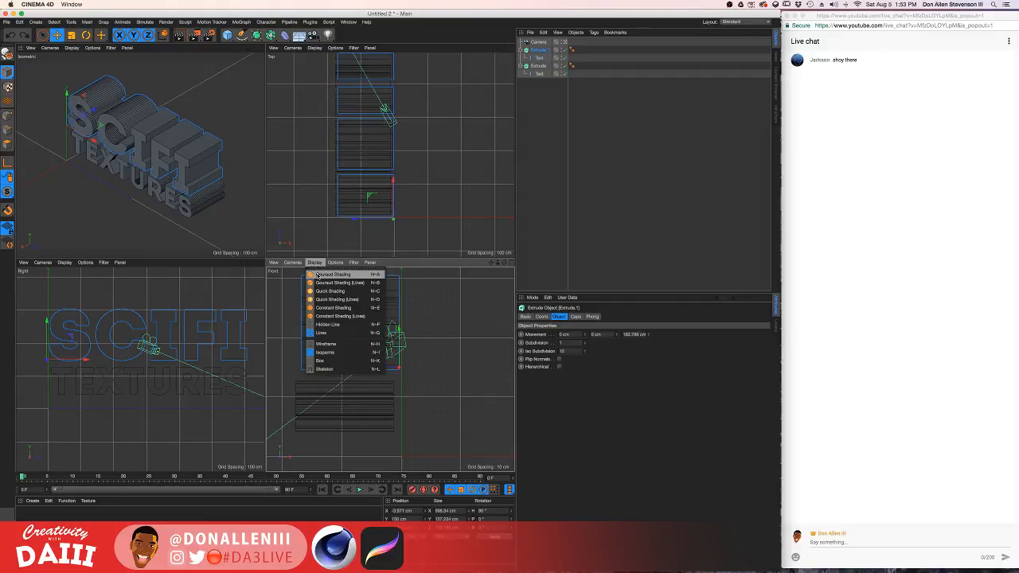
click(283, 273)
click(315, 263)
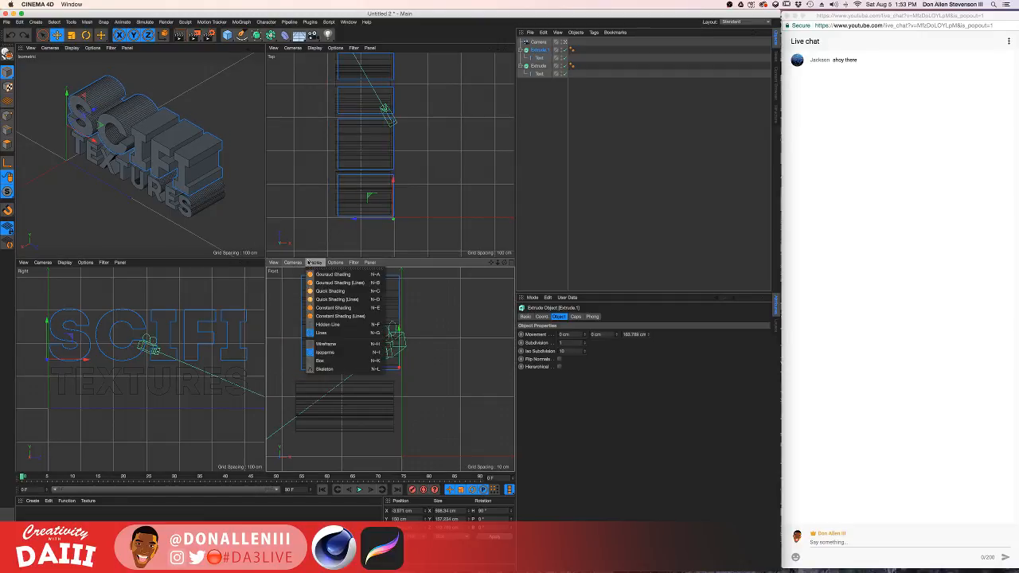
click(320, 277)
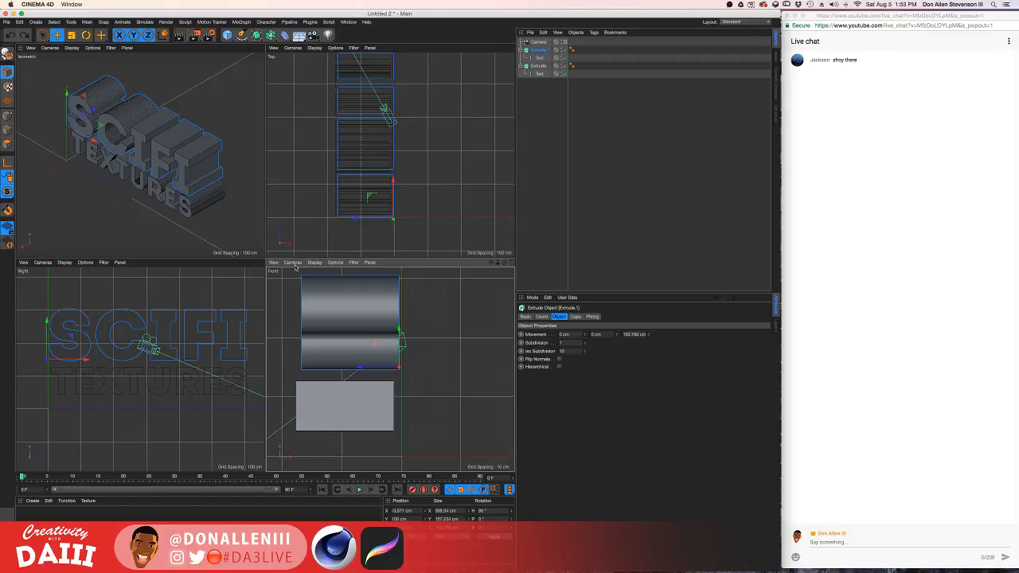
click(294, 263)
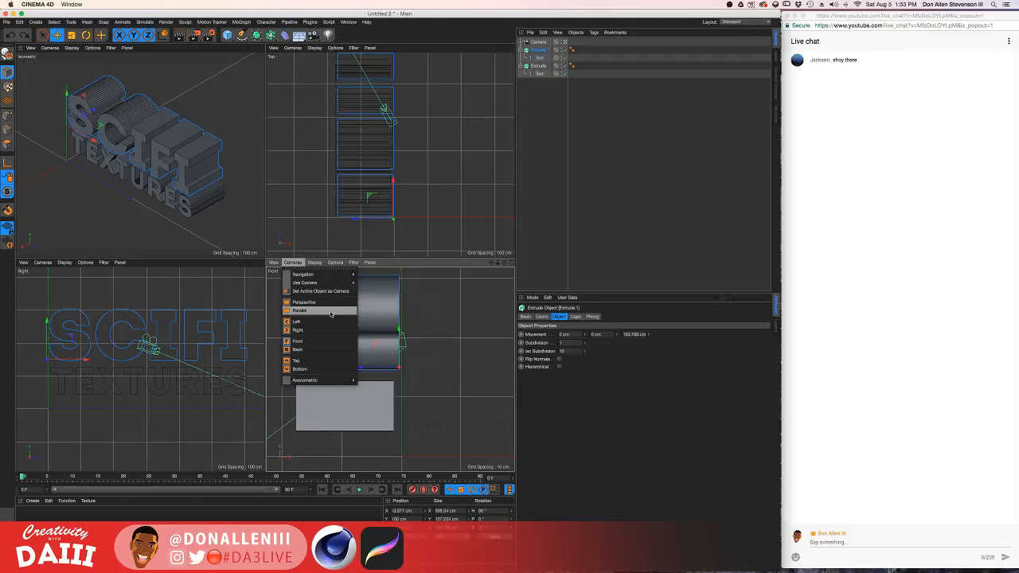
click(326, 304)
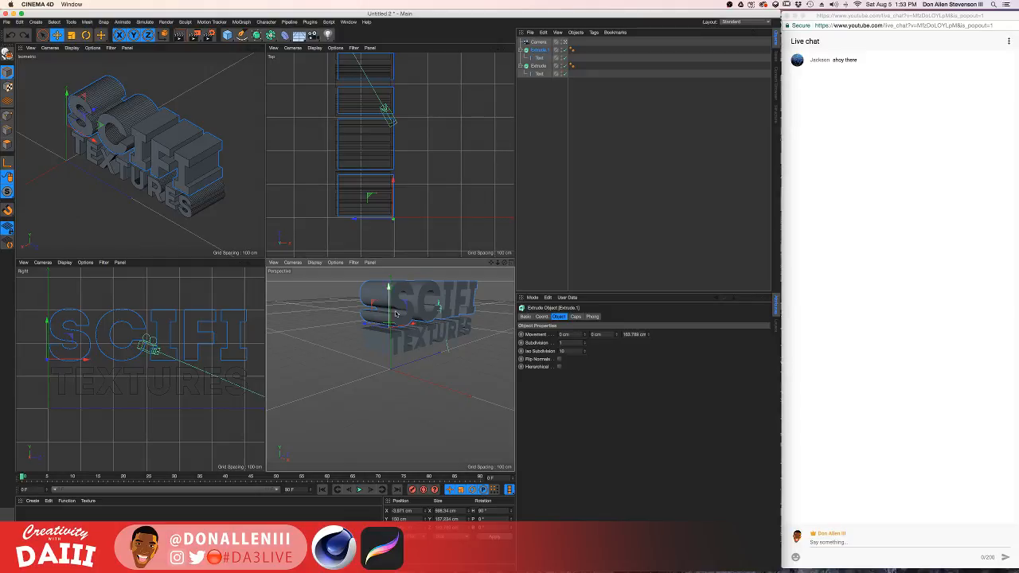
alt+drag(390, 326, 428, 283)
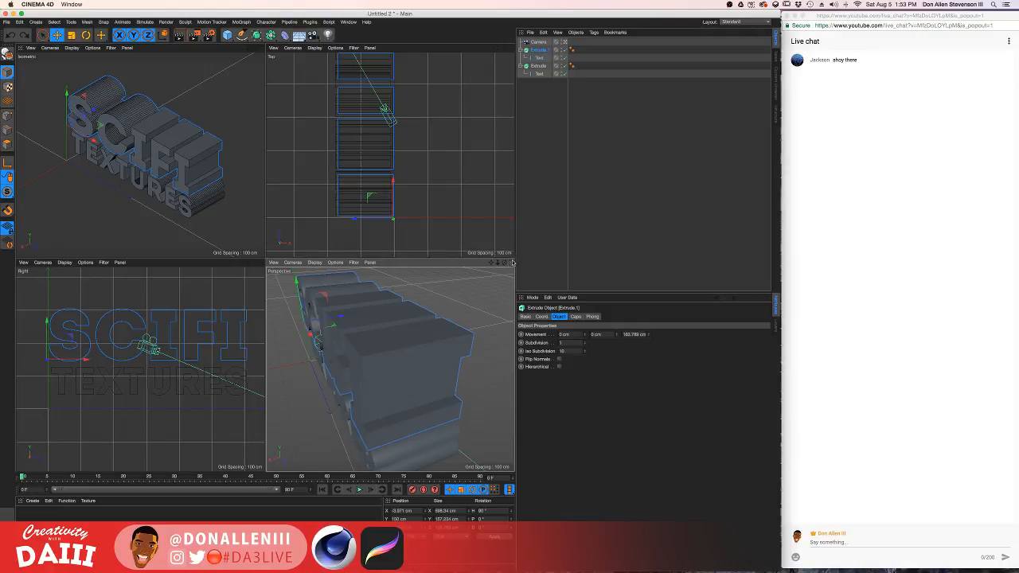
Maximize the perspective view and set its display to Gouraud Shading (Lines) to inspect the SCIFI letters' edges.
click(512, 262)
alt+drag(290, 223, 265, 234)
click(72, 48)
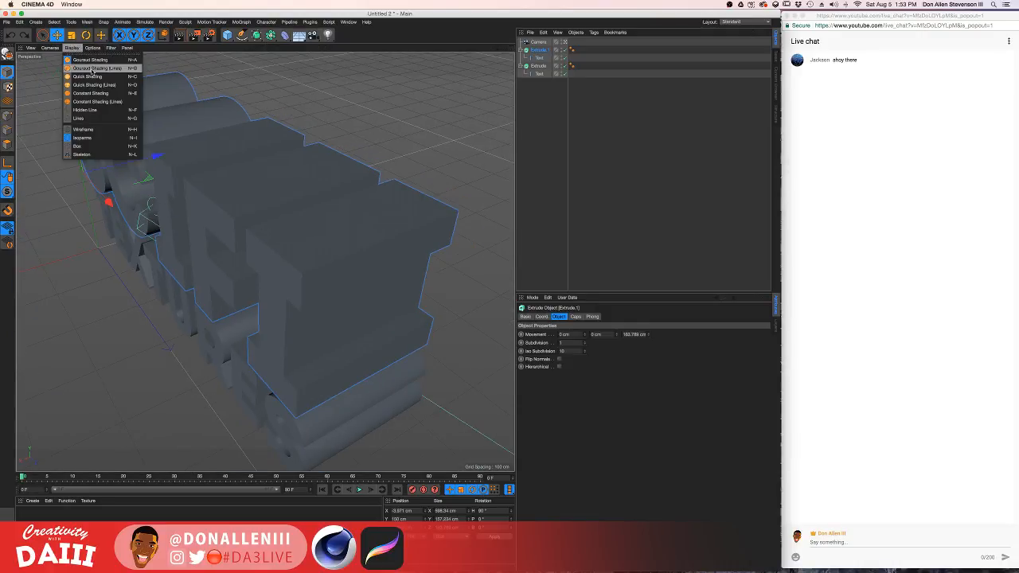
click(95, 70)
alt+drag(287, 185, 358, 225)
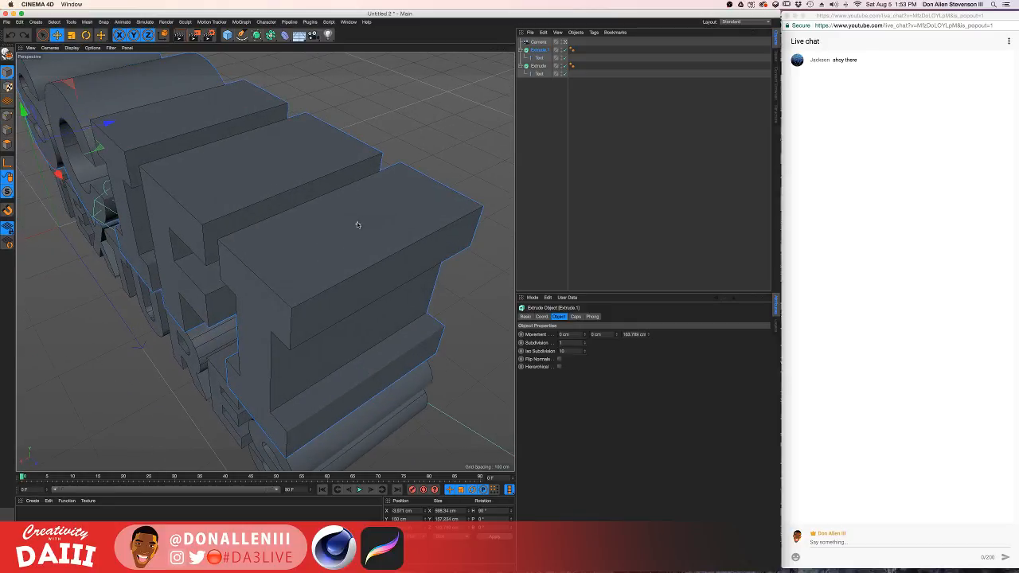
Raise the SCIFI extrusion's subdivision to 35 and set the perspective view's display to Quick Shading (Lines).
click(540, 57)
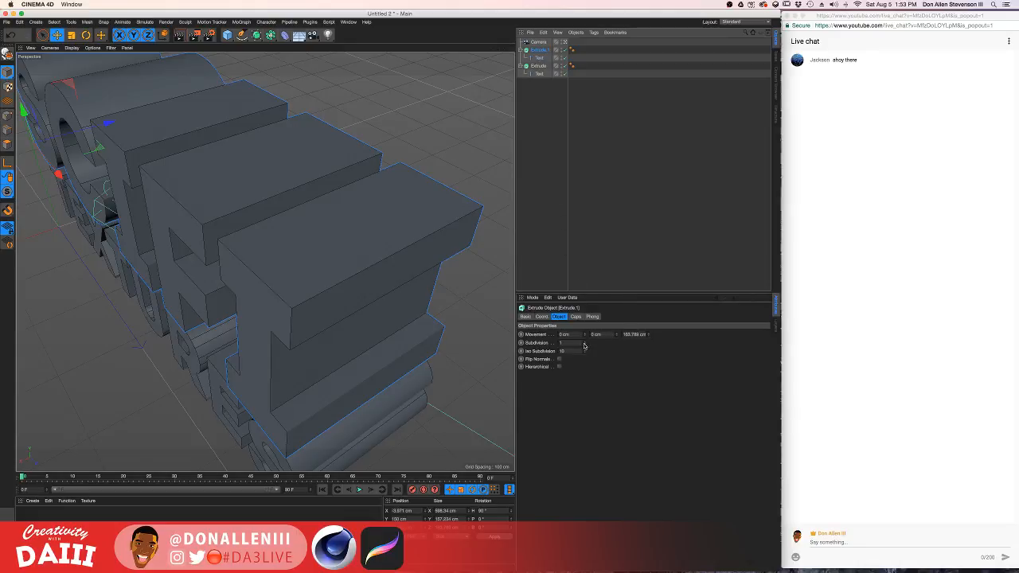
drag(585, 344, 585, 317)
click(74, 48)
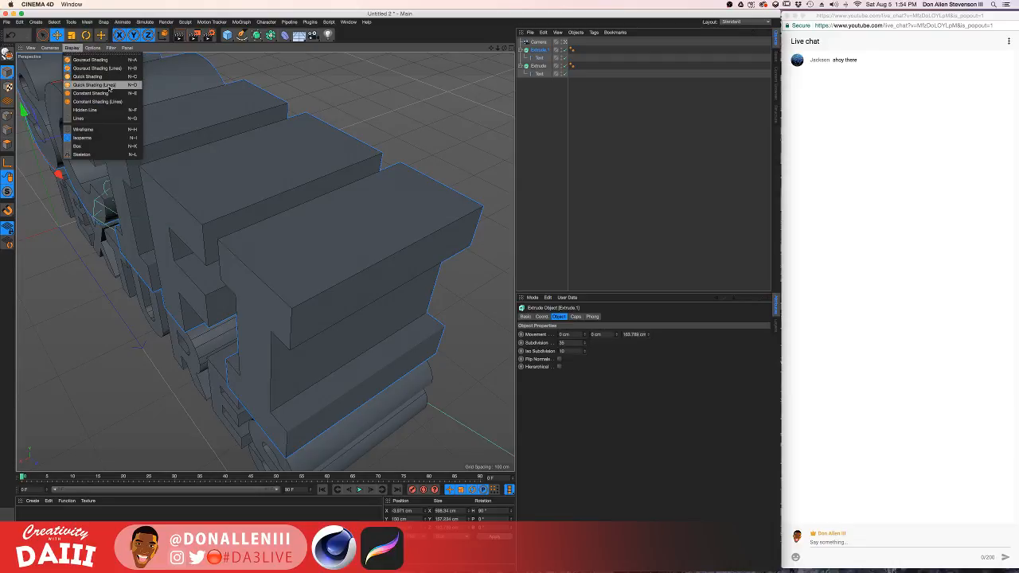
click(109, 86)
alt+middle_drag(185, 160, 362, 225)
mouse_move(362, 224)
alt+mouse_down()
mouse_move(383, 200)
mouse_move(363, 214)
alt+mouse_up()
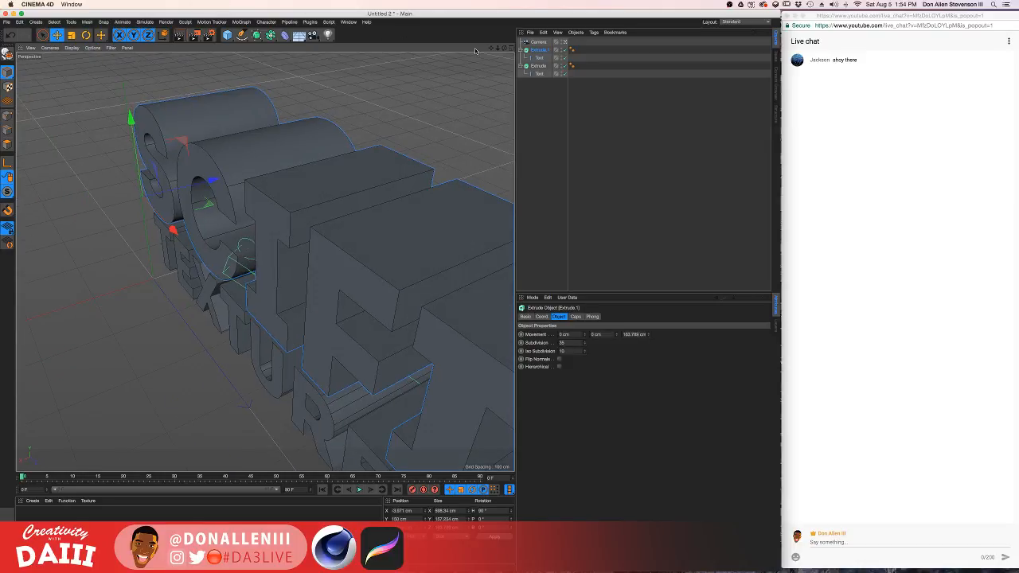
Maximize the isometric camera view and examine the subdivision lines on the SCIFI letters up close.
click(510, 49)
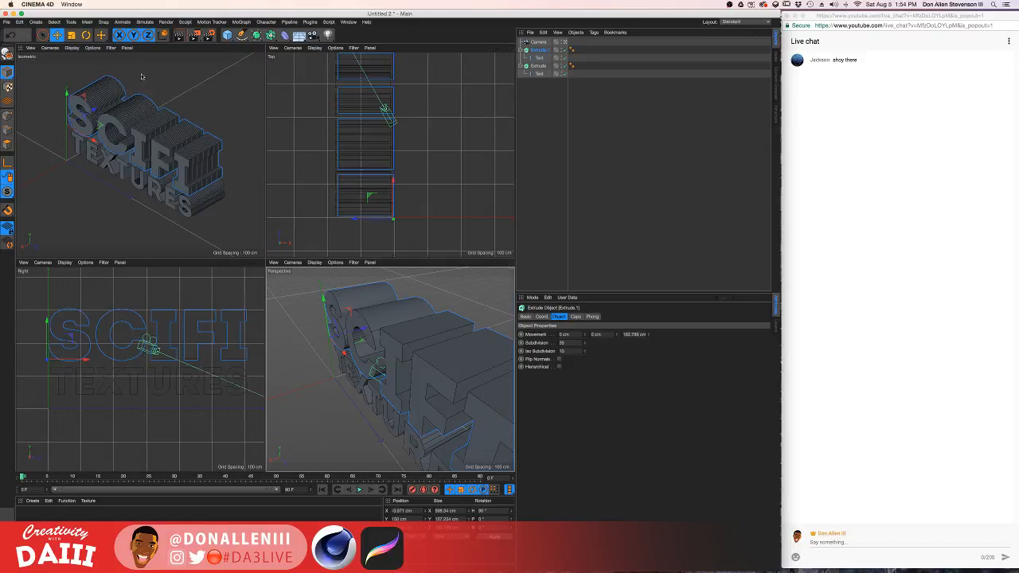
click(260, 48)
scroll(359, 209, up, 10)
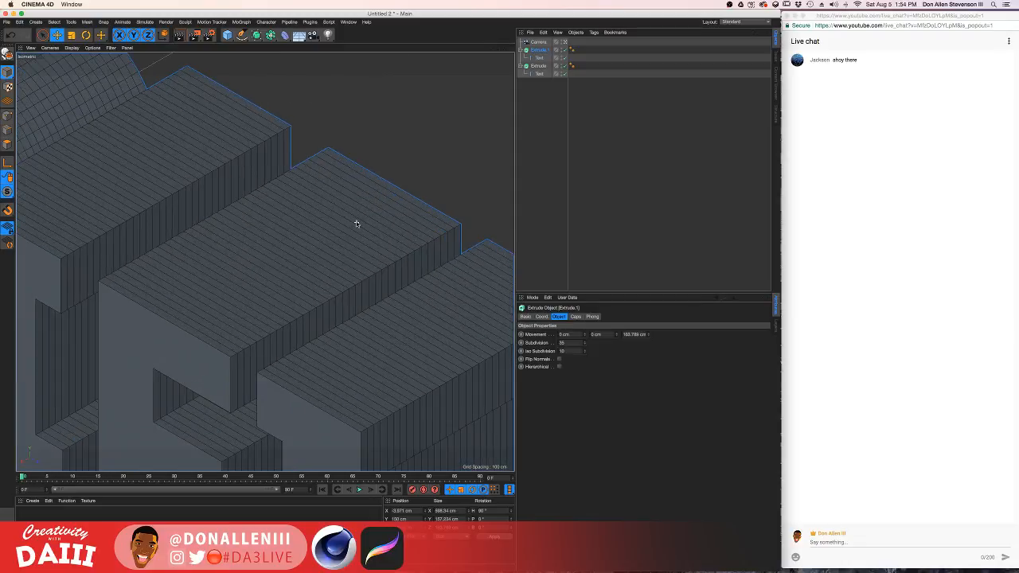
alt+middle_drag(347, 295, 347, 221)
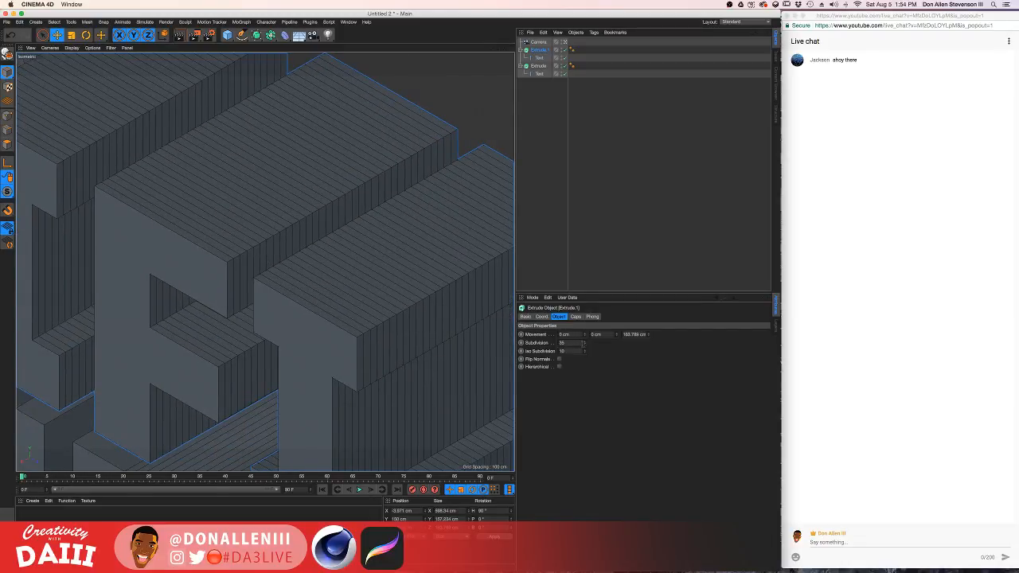
Try raising the SCIFI extrusion's subdivision a little further and undo the subdivision changes.
mouse_move(584, 343)
mouse_down()
mouse_move(583, 326)
mouse_move(584, 371)
mouse_move(584, 323)
mouse_move(583, 371)
mouse_move(584, 337)
mouse_up()
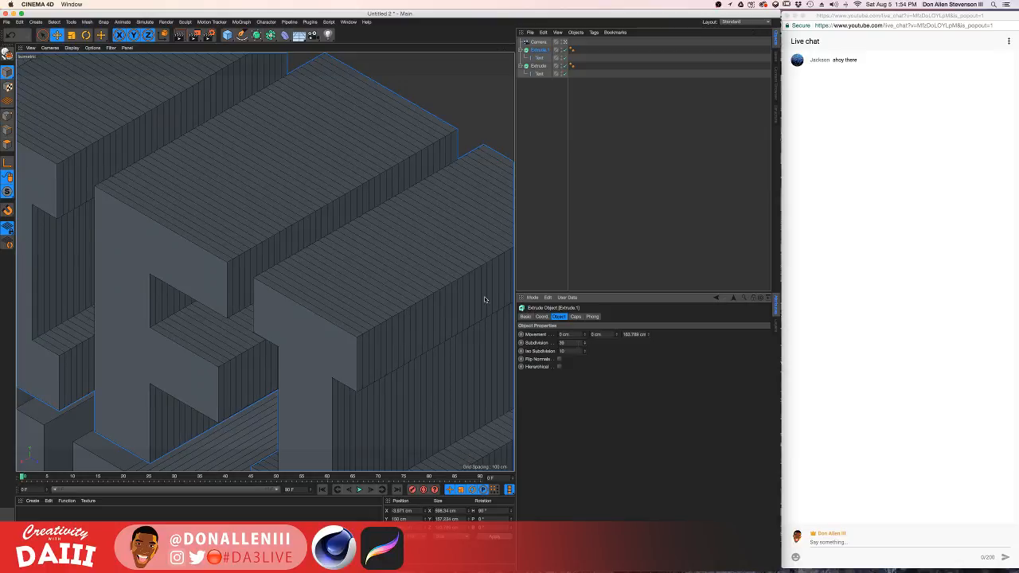
scroll(348, 188, down, 5)
key(super+z)
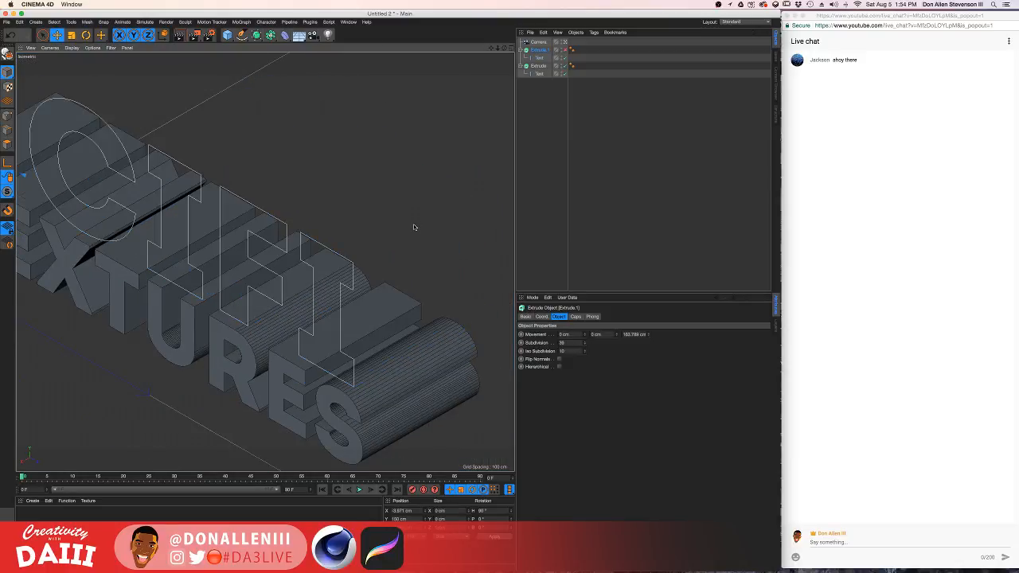
key(super+z)
alt+middle_drag(408, 151, 445, 164)
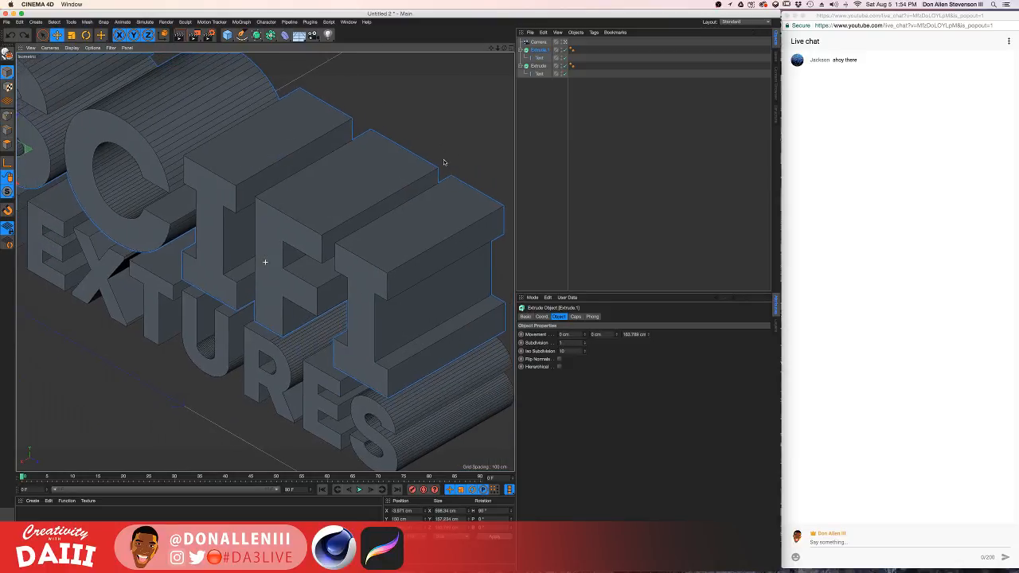
Raise the SCIFI extrusion's subdivision to 255 for a very dense mesh along its depth.
drag(586, 343, 581, 375)
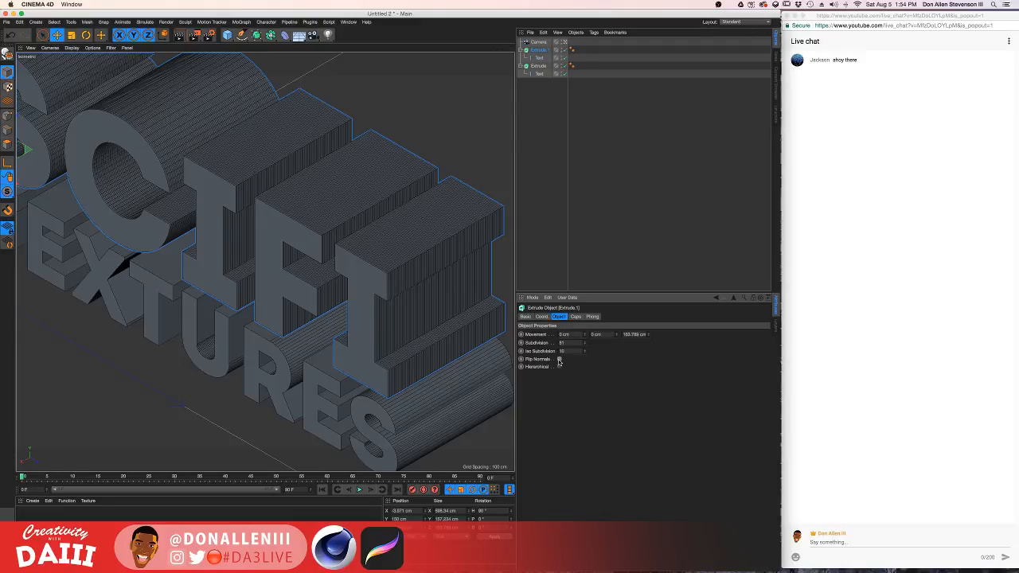
scroll(303, 121, down, 5)
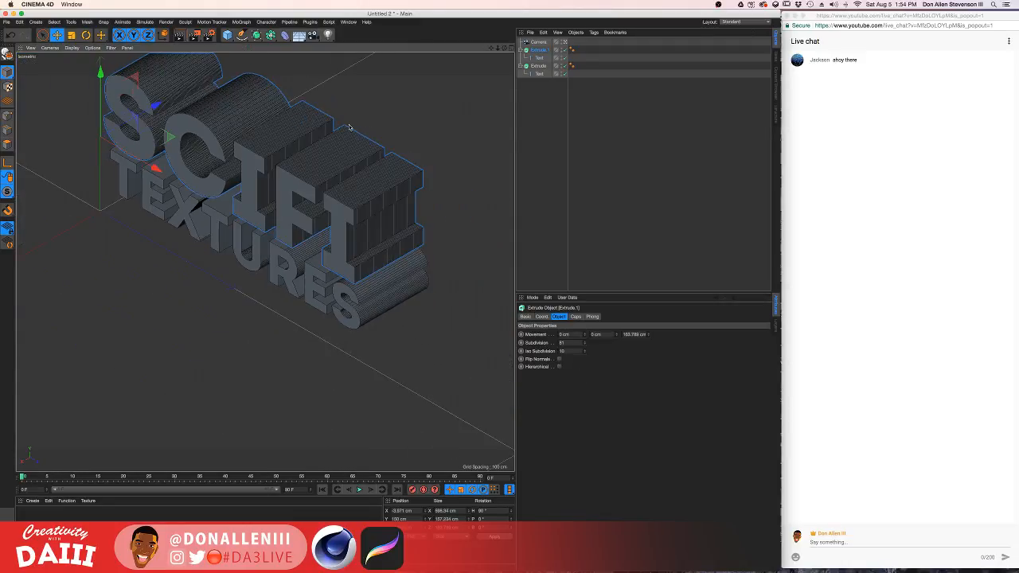
alt+middle_drag(347, 135, 372, 211)
scroll(373, 203, up, 6)
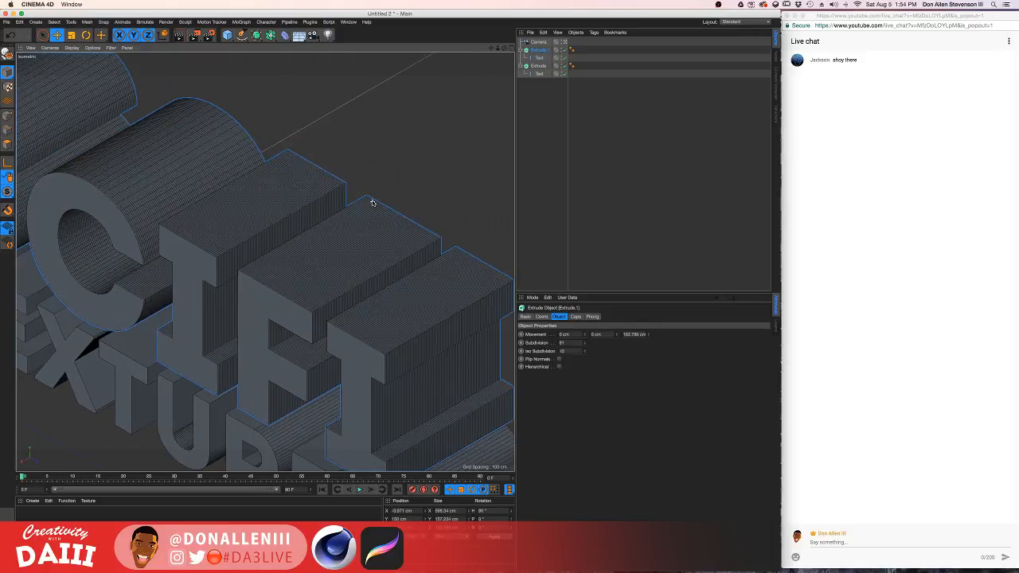
scroll(374, 203, down, 4)
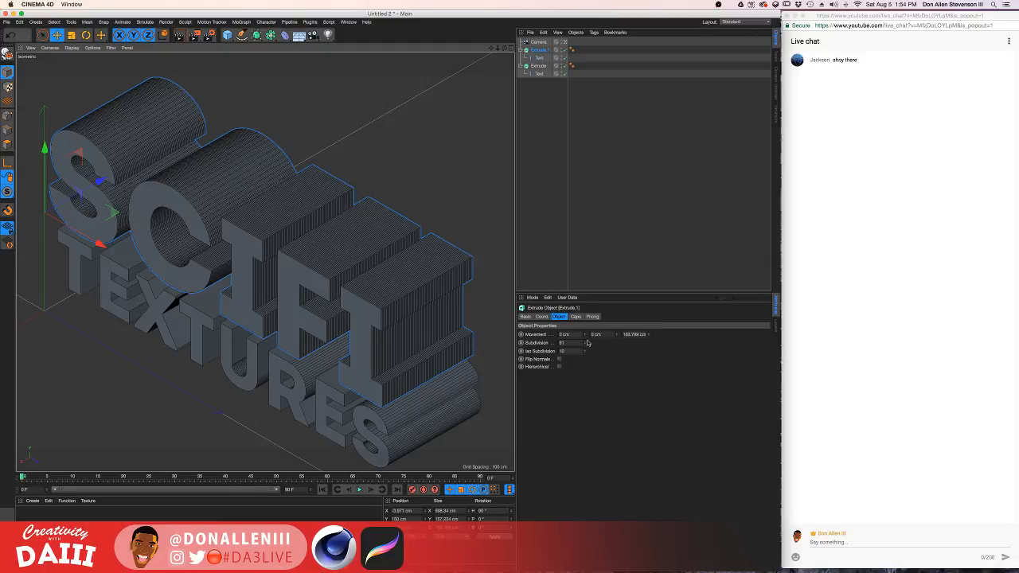
drag(586, 343, 521, 325)
text(200)
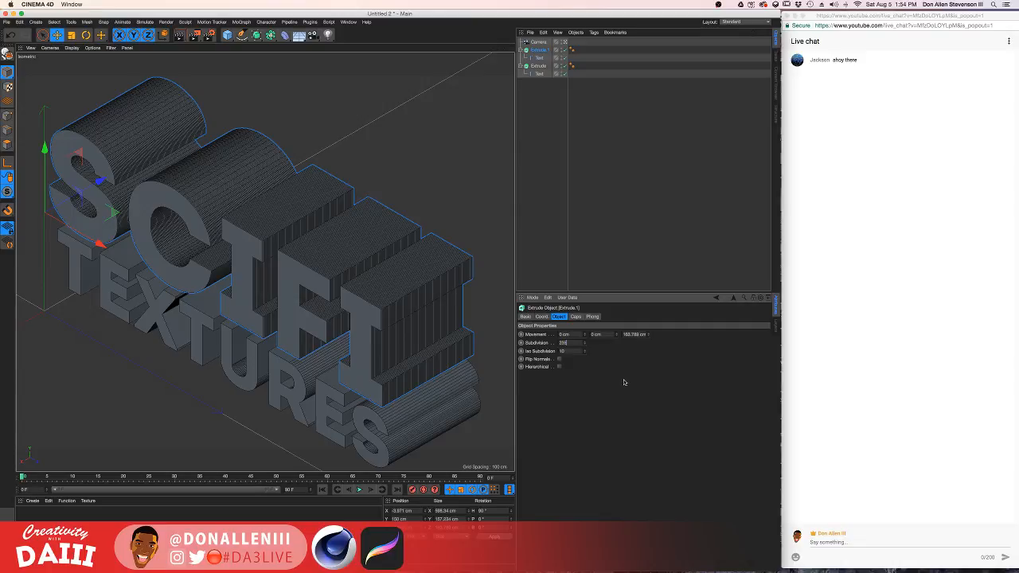
key(Return)
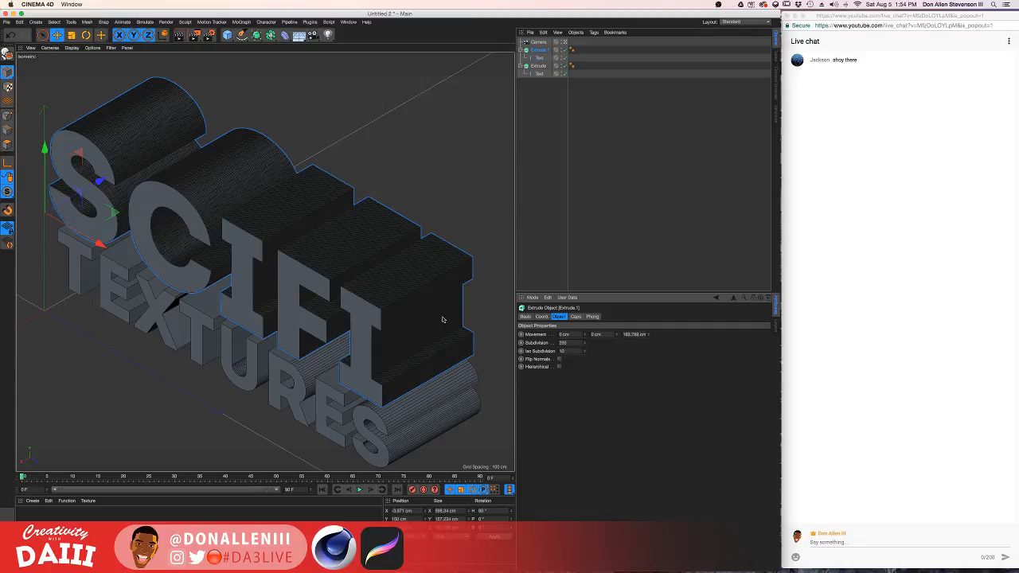
Subdivide the TEXTURES extrusion as densely as the SCIFI one, and set the isometric view's display to Gouraud Shading.
click(414, 390)
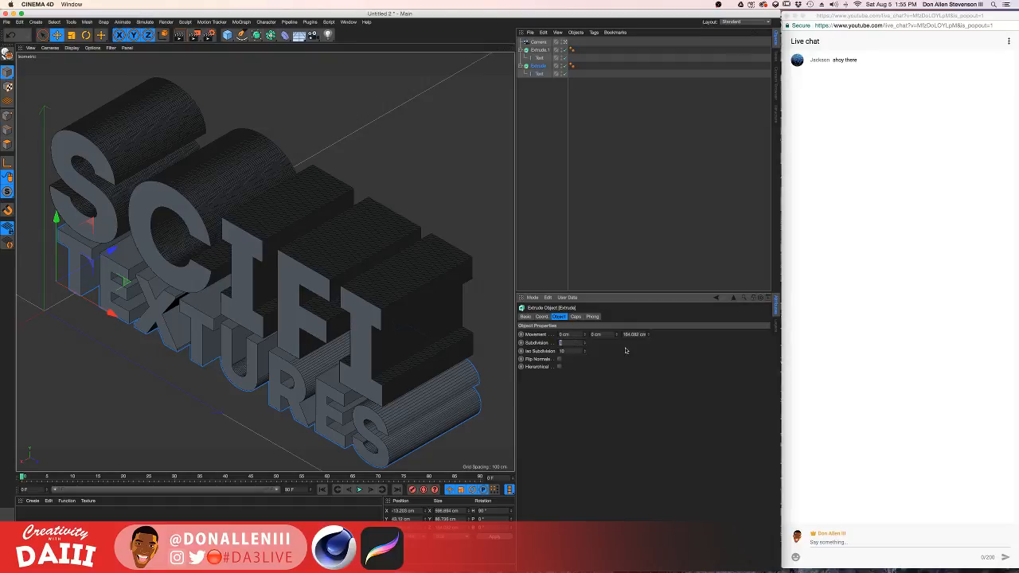
click(470, 215)
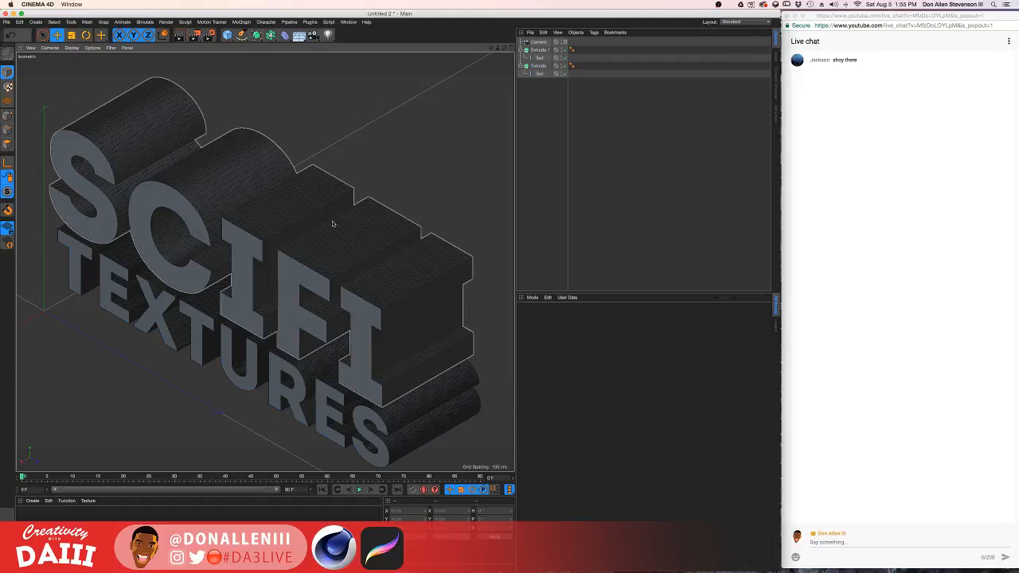
click(93, 48)
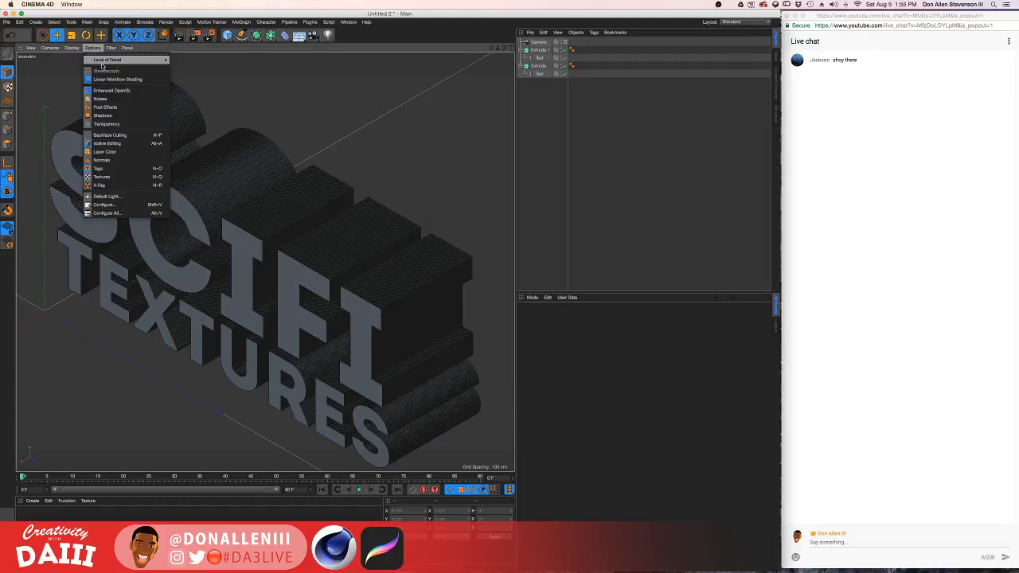
click(76, 60)
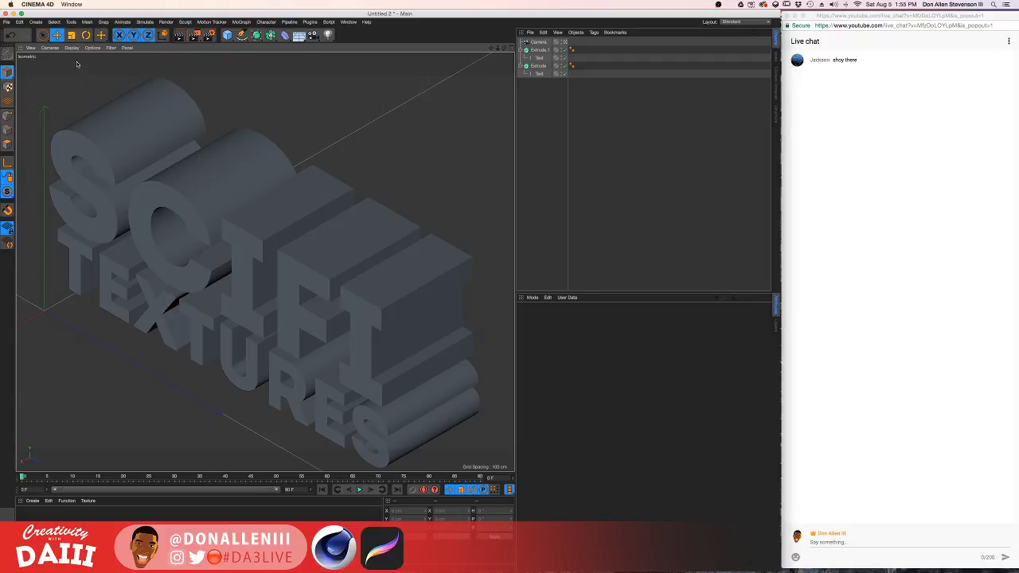
Render the isometric view to preview the subdivided lettering, and return to the normal view with nothing selected.
click(239, 302)
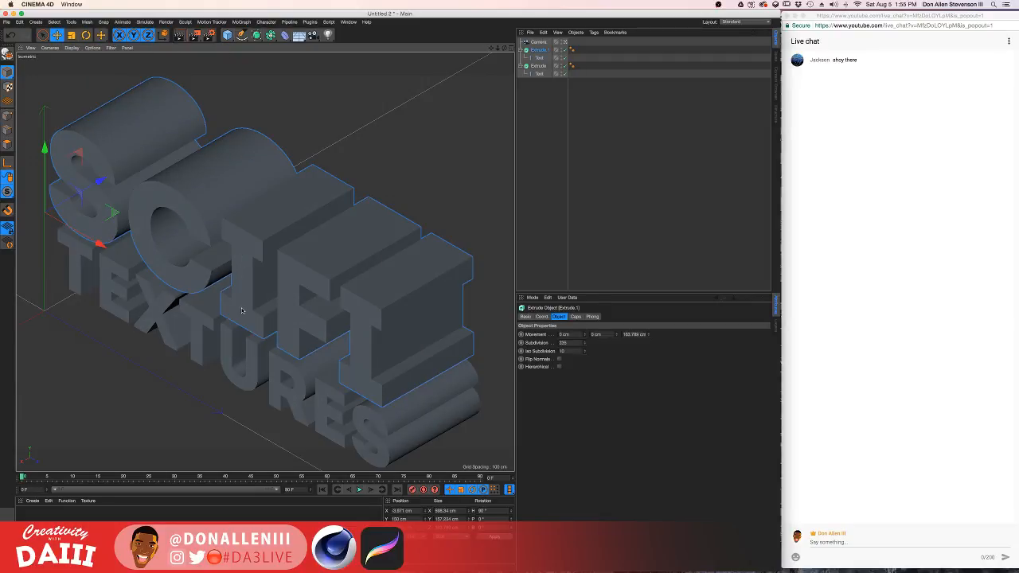
key(super+r)
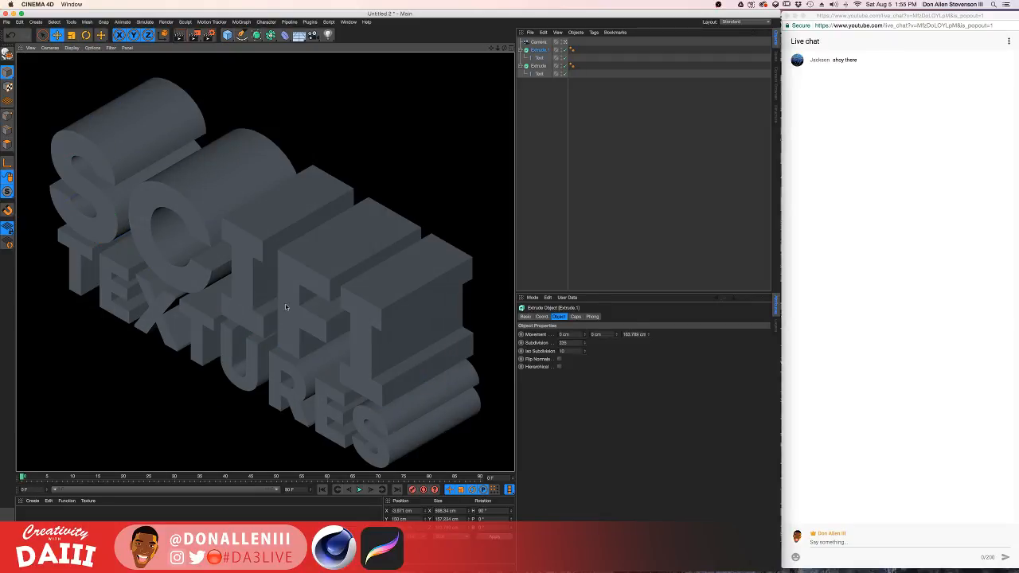
click(380, 172)
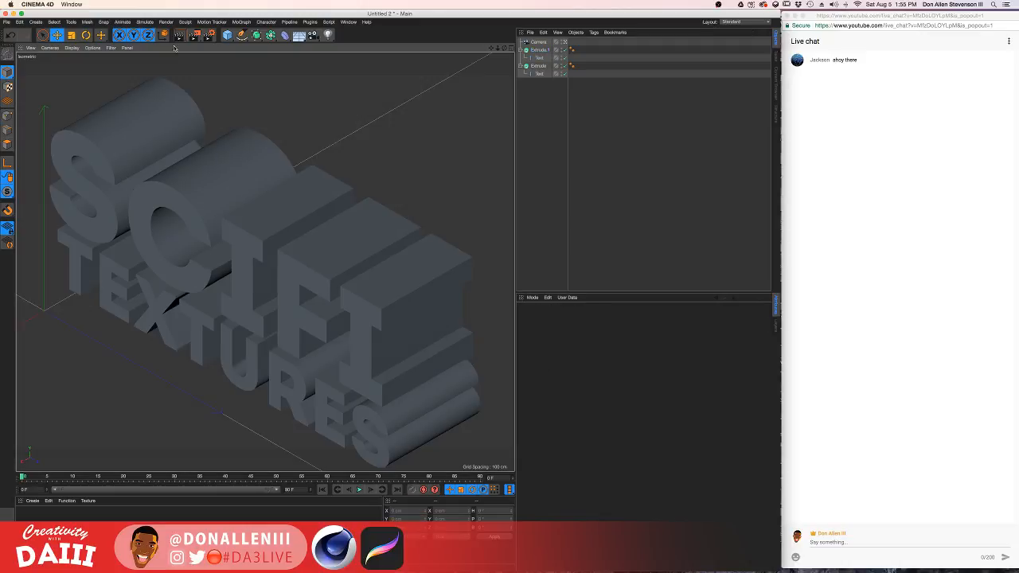
Create a new material and start loading an image file as its color texture.
double_click(135, 522)
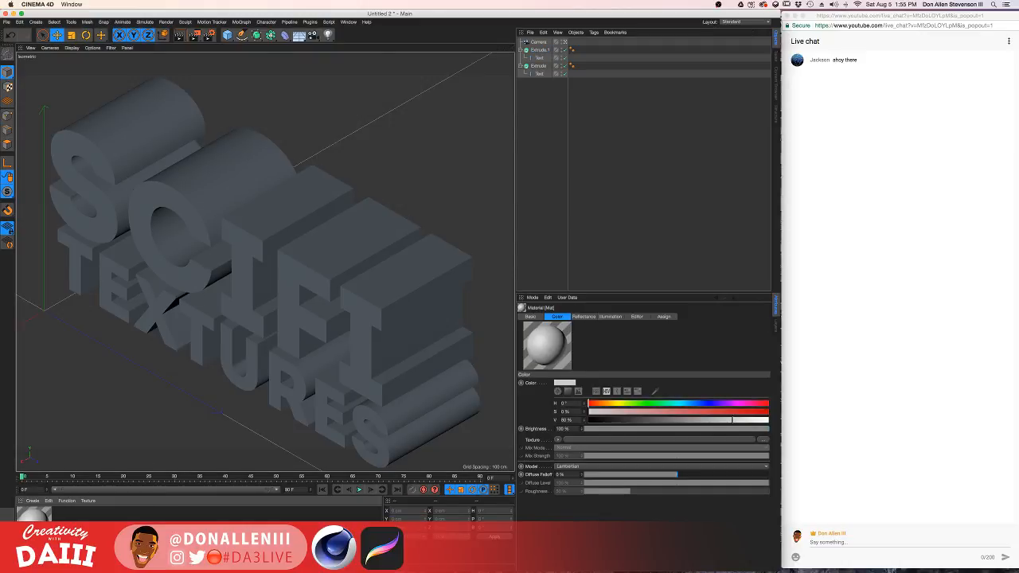
double_click(34, 513)
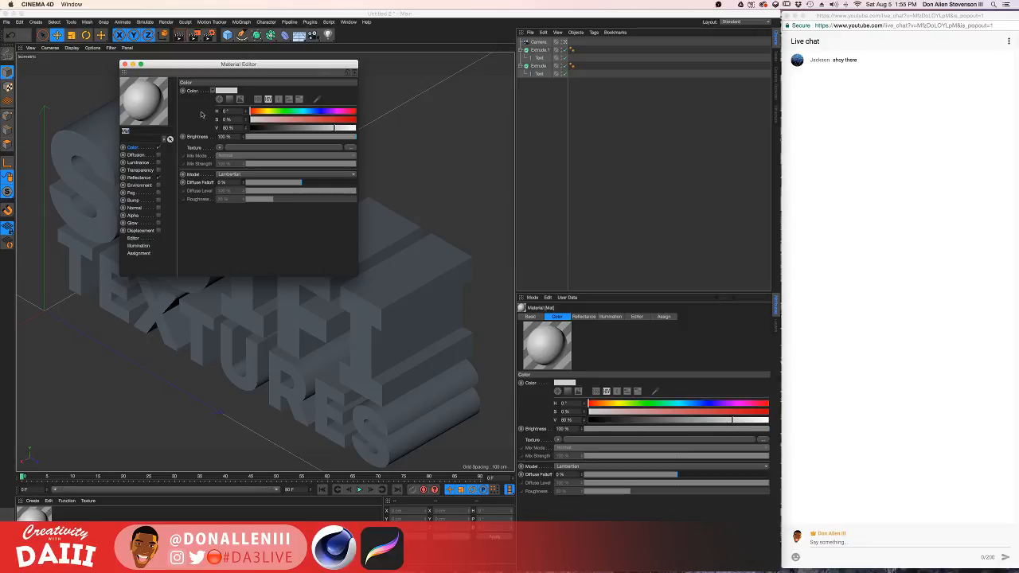
click(220, 148)
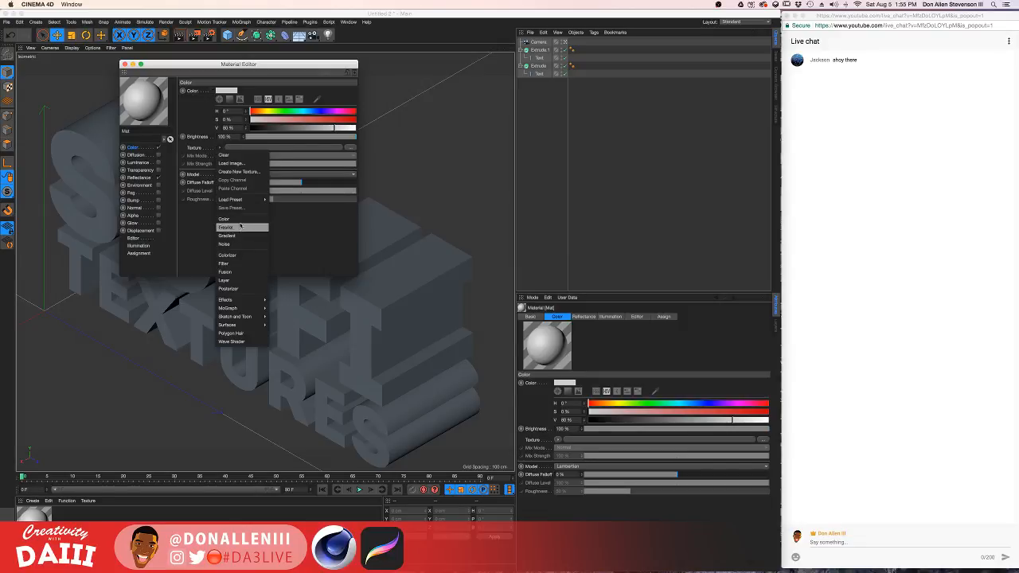
click(232, 163)
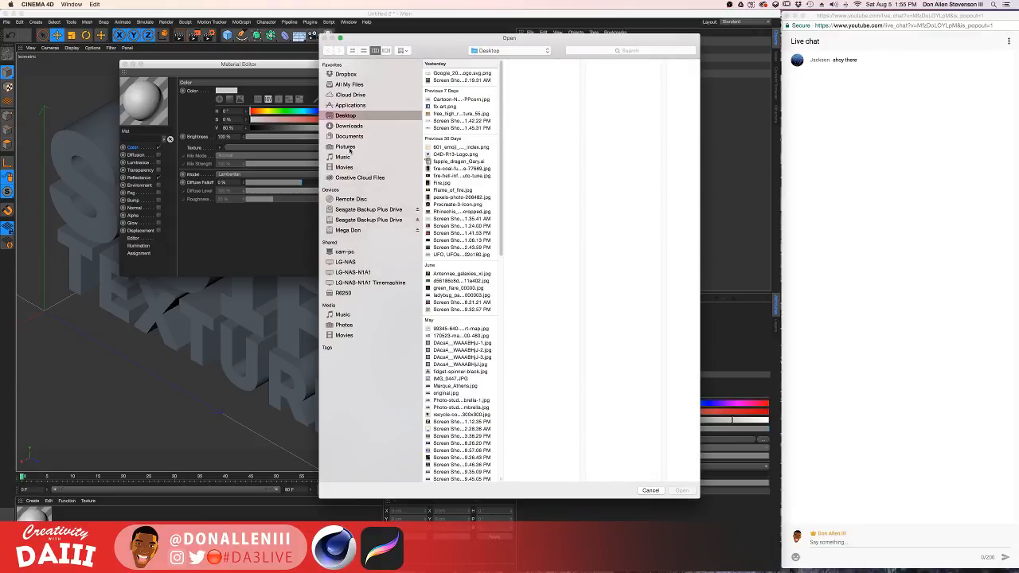
Browse the Seagate Backup Plus Drive through starnger things and SCIFI_building to the SCI FI TEXTURES BY DA3 folder for a texture image.
click(380, 221)
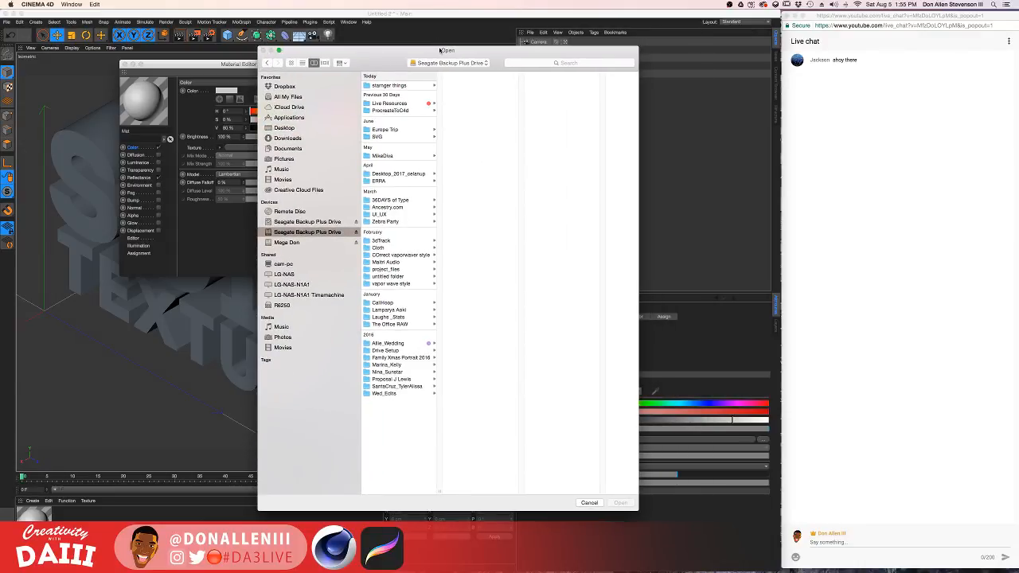
click(412, 86)
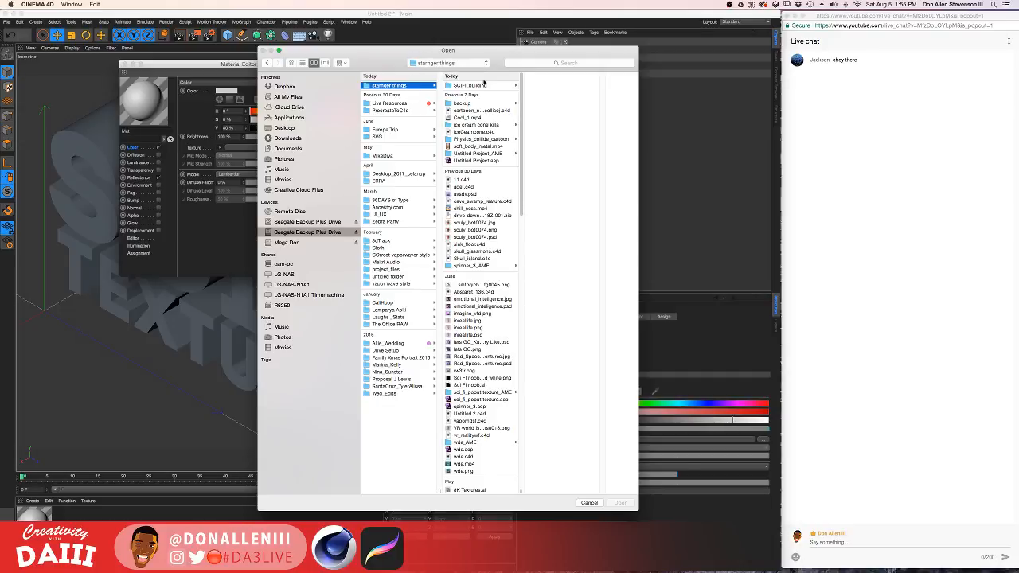
click(479, 85)
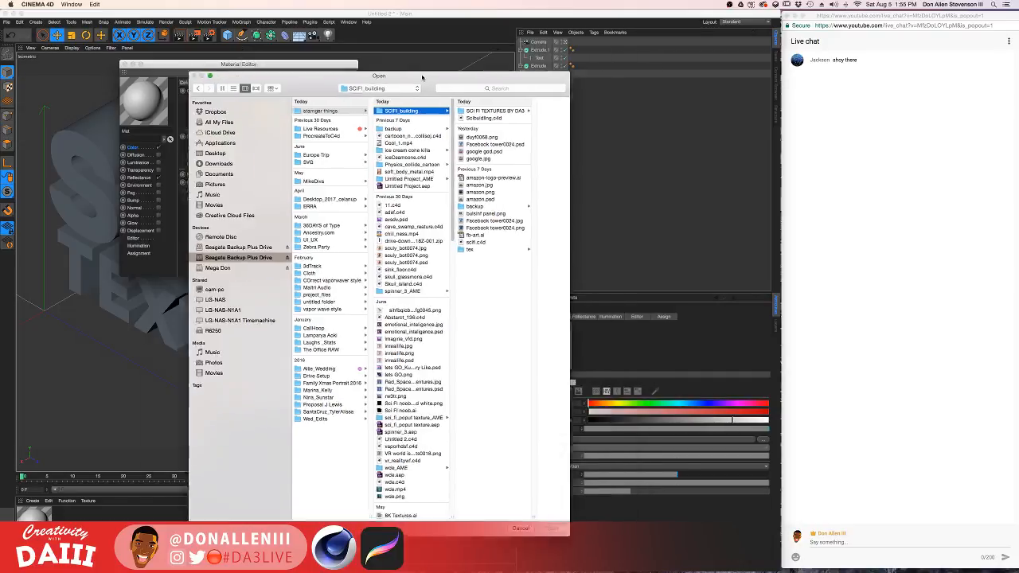
click(456, 119)
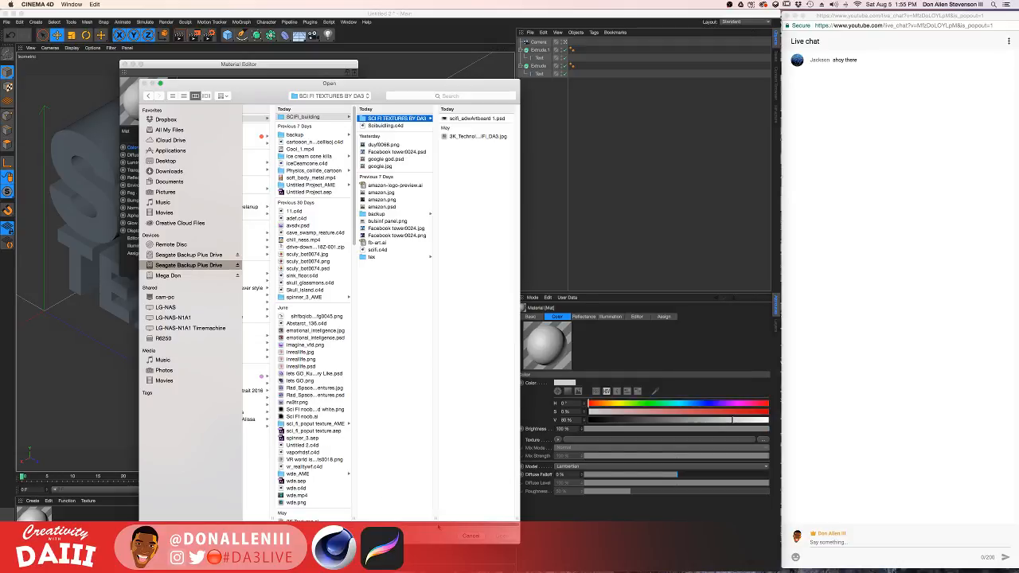
scroll(348, 515, left, 3)
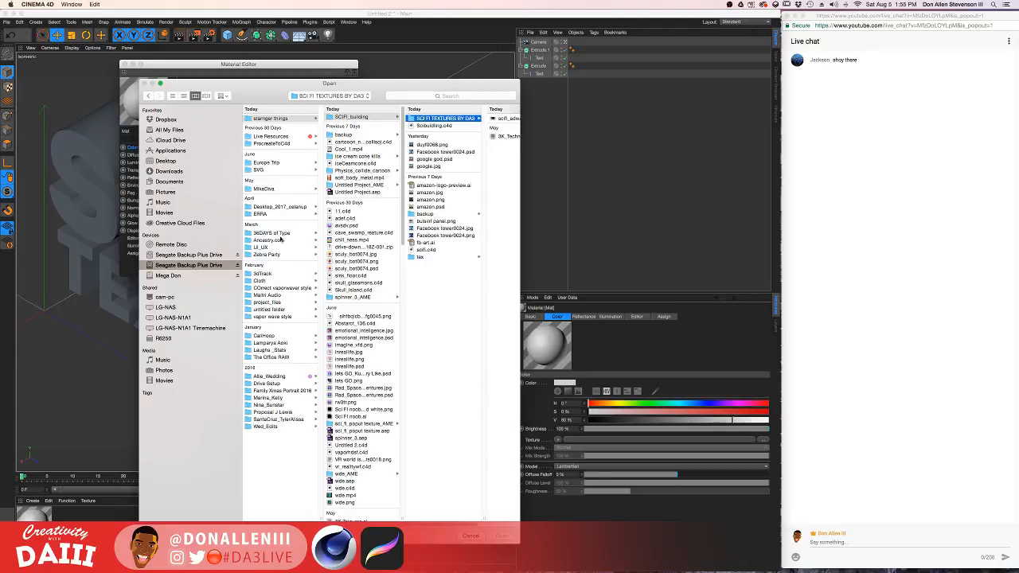
click(440, 95)
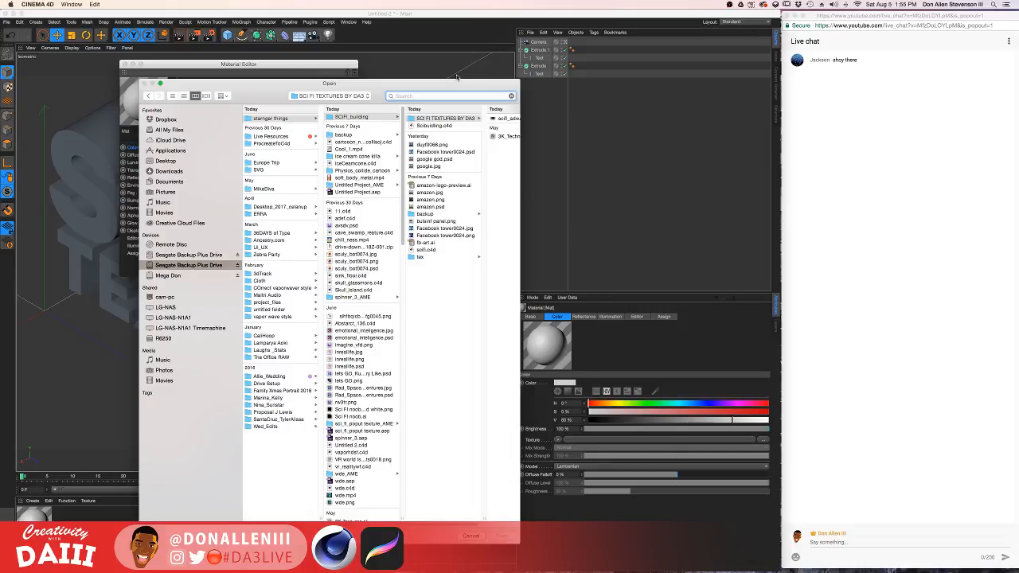
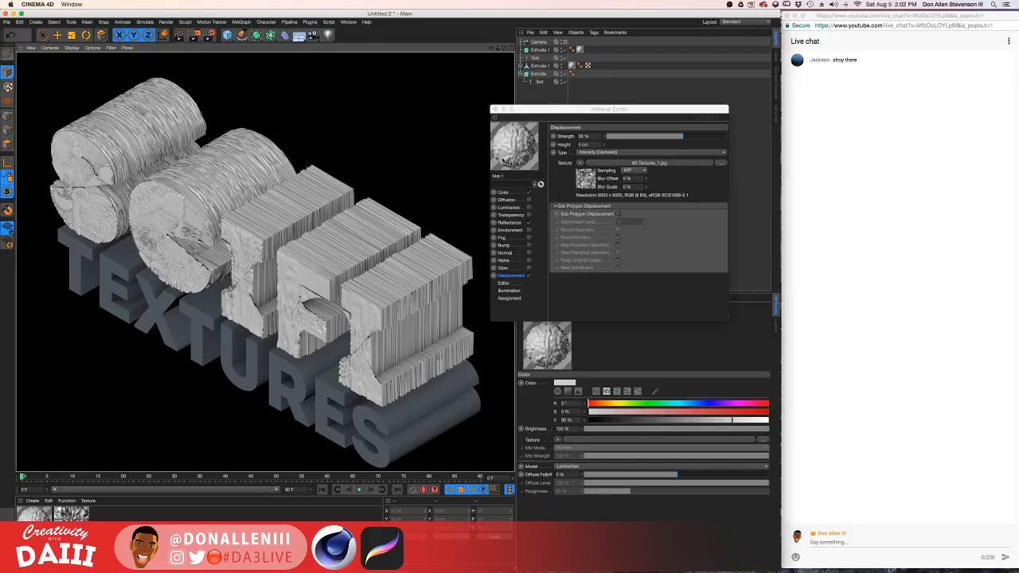
Close the displacement material's editor, replace the material on both SCIFI objects with the image material, and render a preview.
click(493, 110)
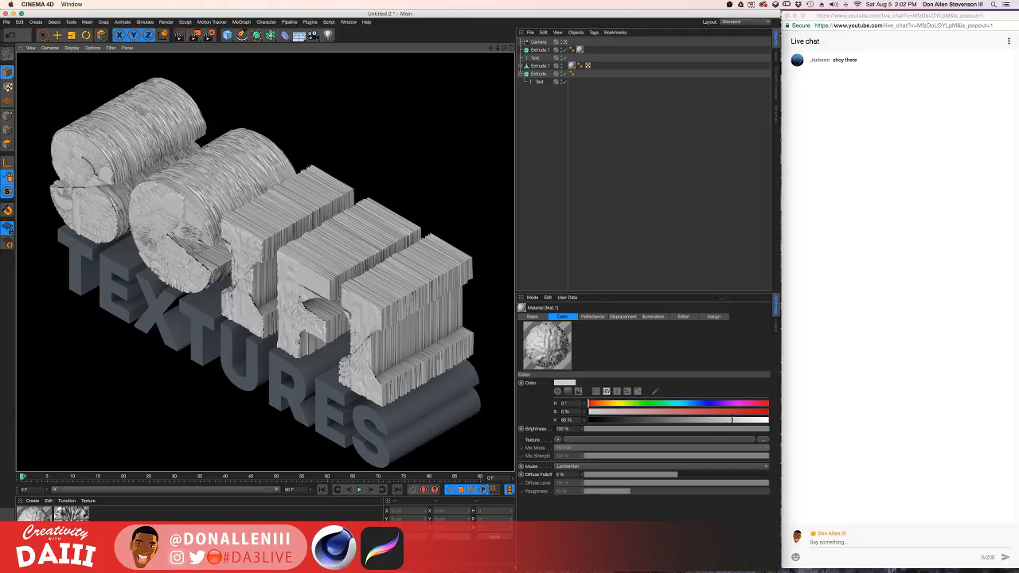
drag(73, 514, 582, 51)
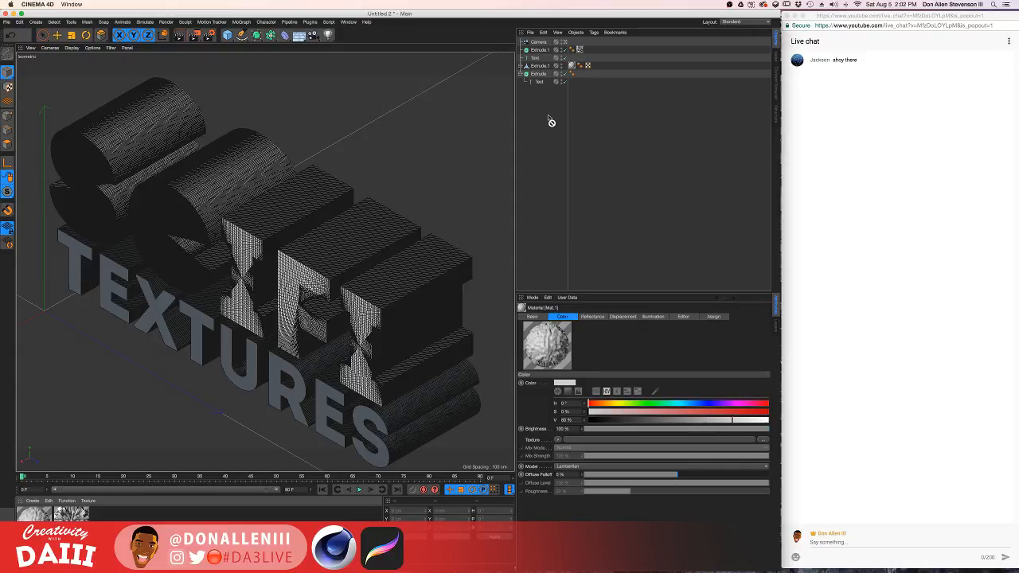
drag(549, 118, 573, 66)
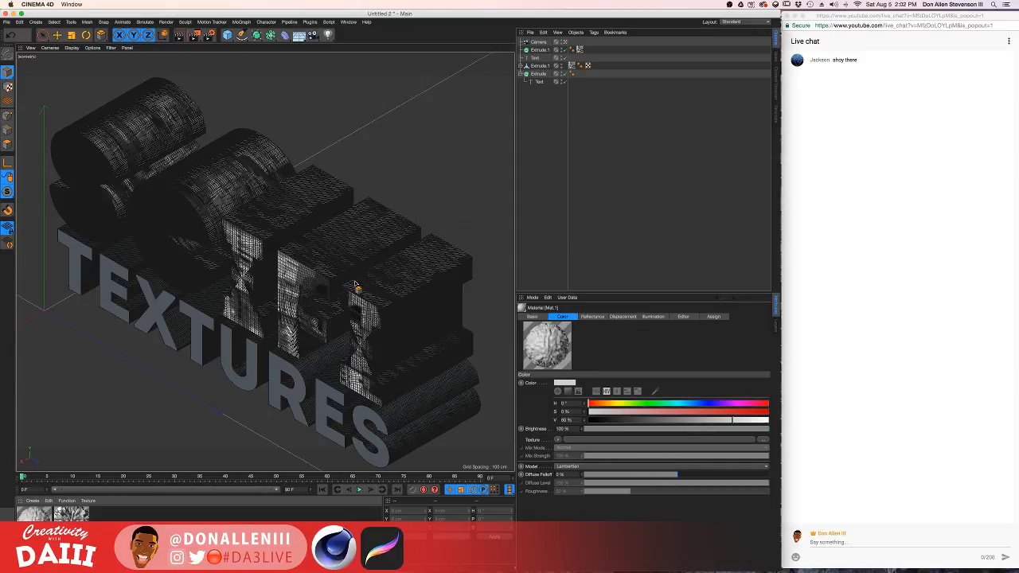
key(super+r)
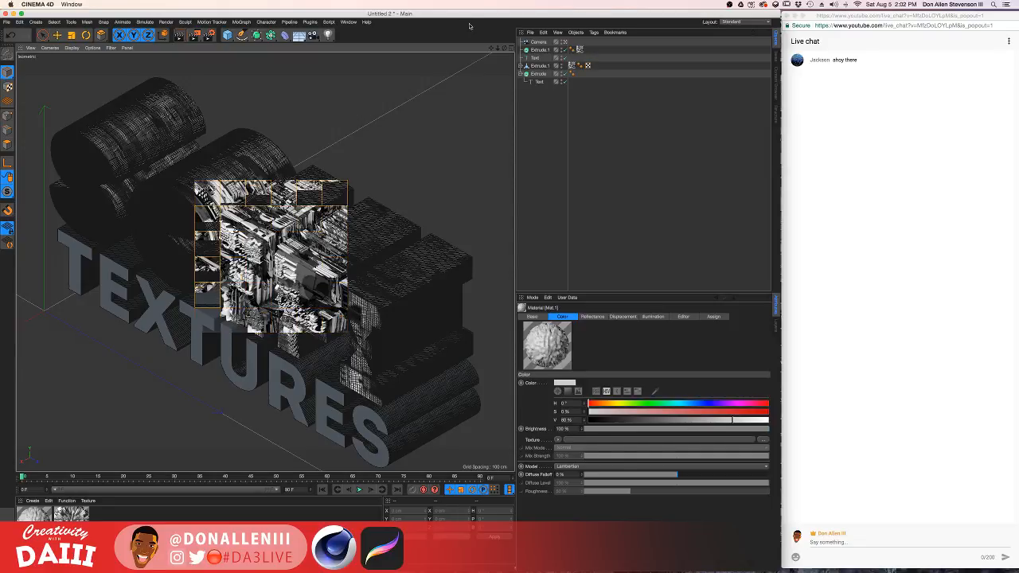
Examine the image-textured SCIFI lettering close up in the perspective view, including a render of the front letter faces.
click(511, 49)
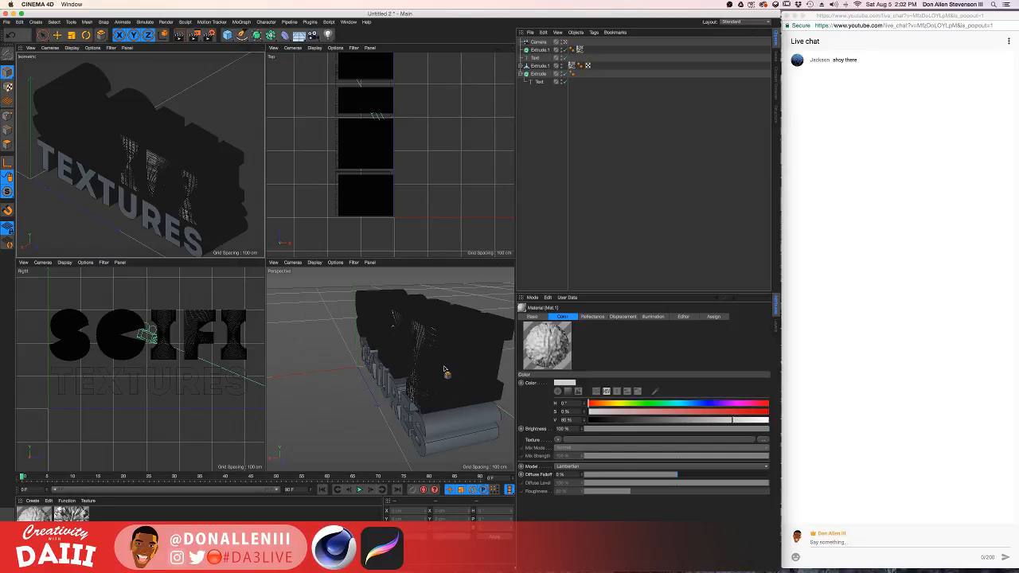
scroll(457, 341, up, 5)
click(511, 264)
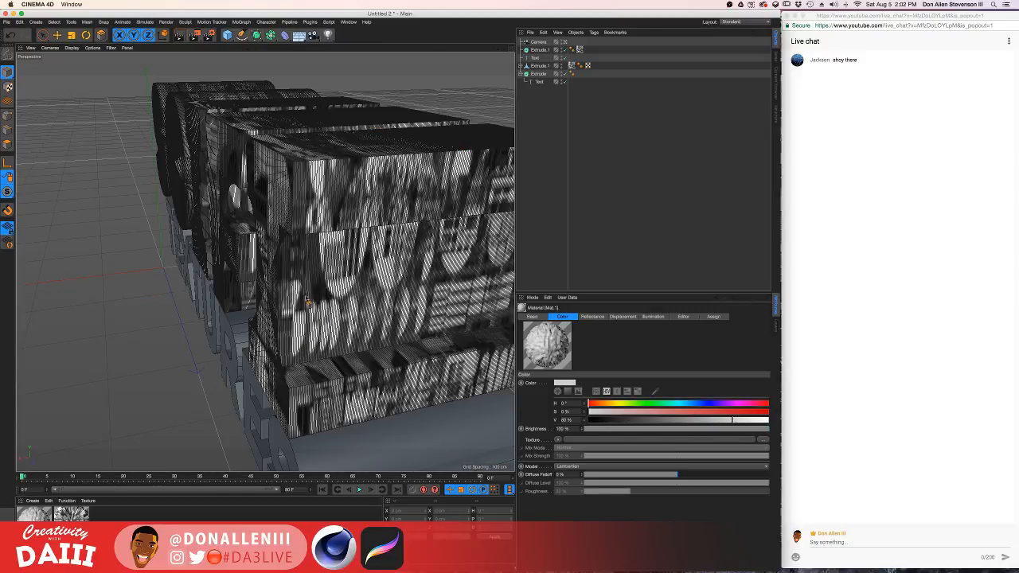
scroll(255, 175, up, 8)
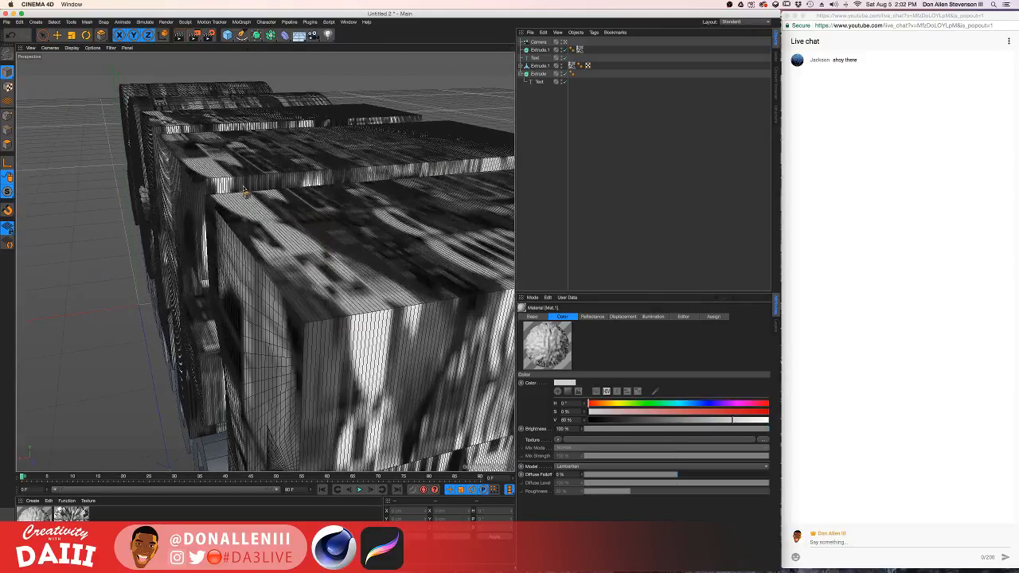
scroll(245, 191, up, 6)
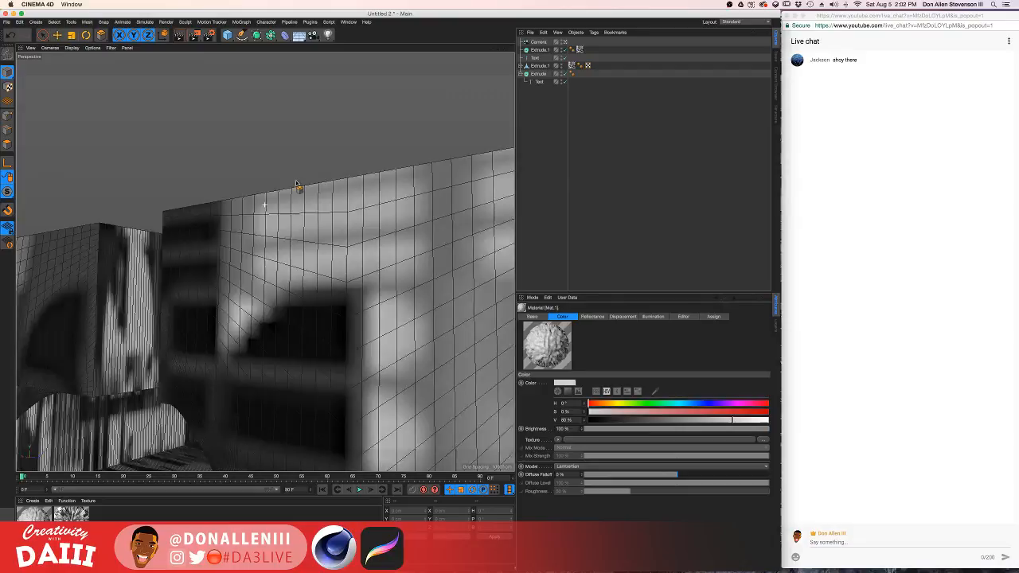
alt+drag(296, 184, 273, 239)
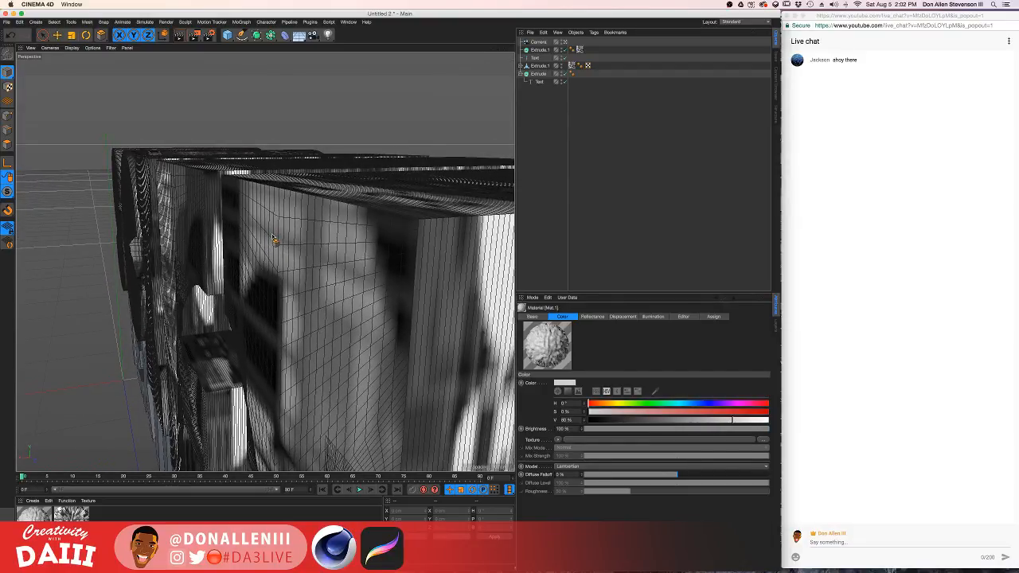
key(ctrl+r)
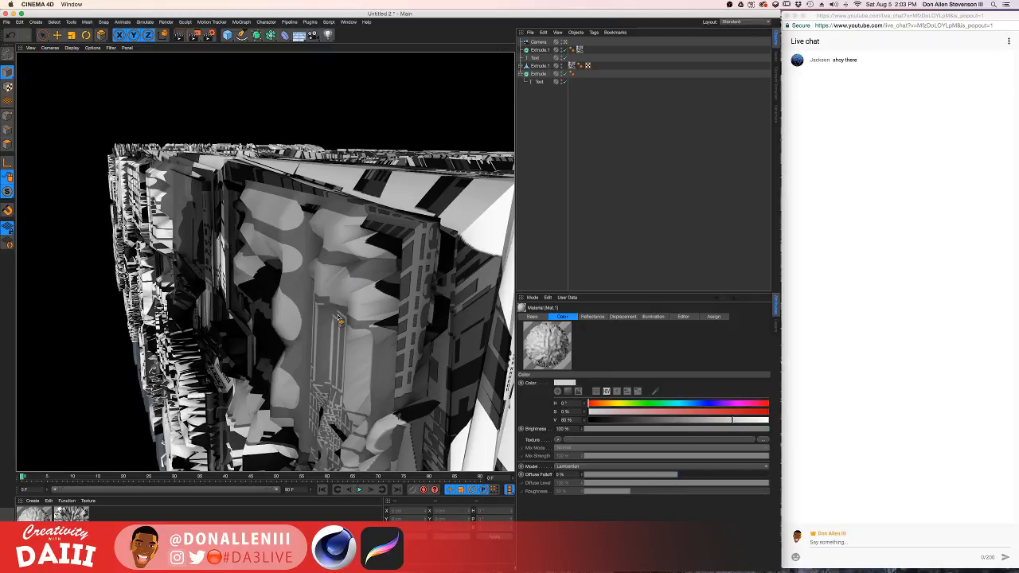
scroll(379, 309, down, 3)
scroll(381, 313, down, 5)
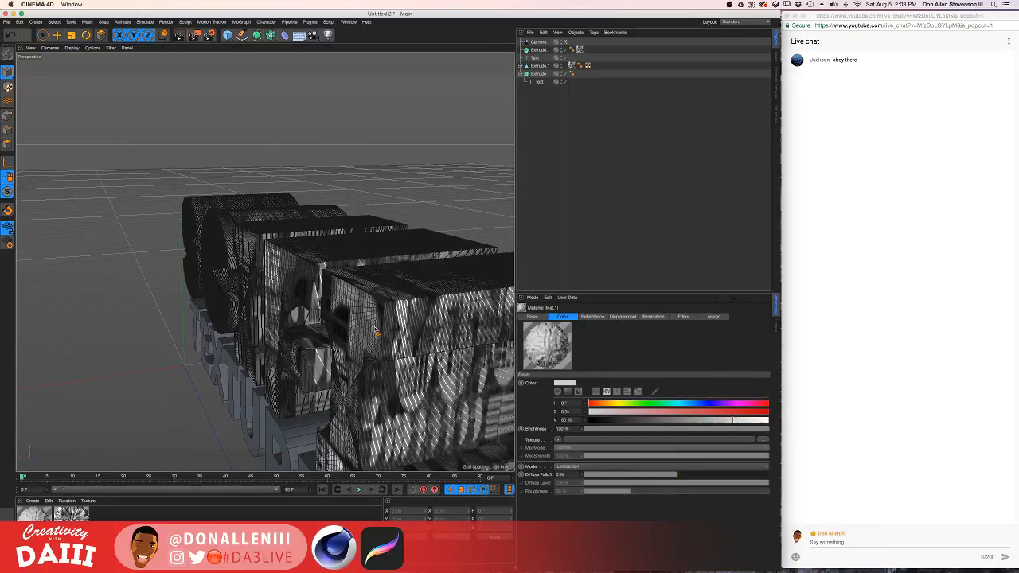
alt+drag(320, 275, 367, 279)
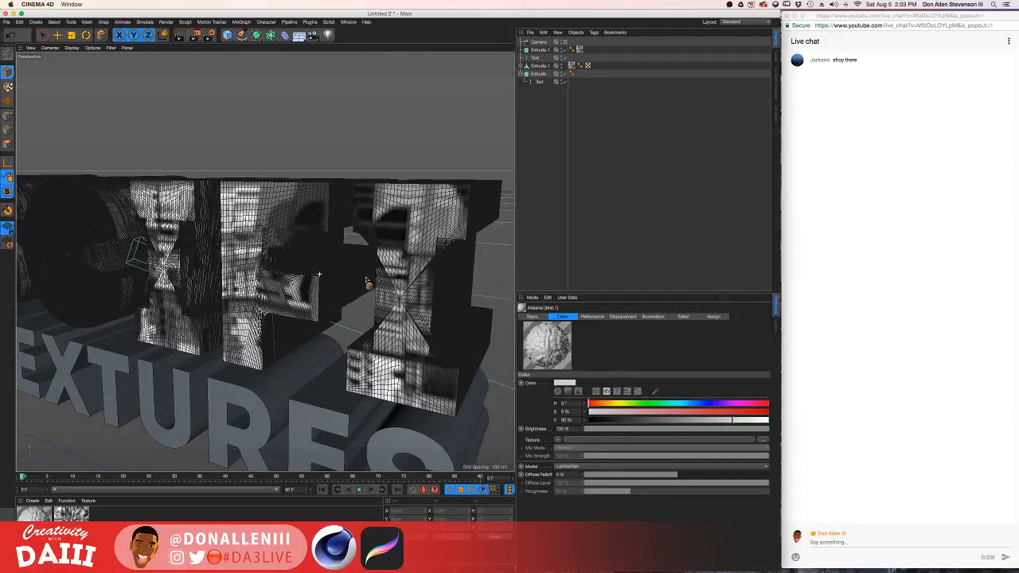
Undo the material replacement on both SCIFI objects and the preceding changes to the caps' mesh and the displacement material.
key(super+z)
key(super+z)
key(super+z)
key(super+z)
key(super+z)
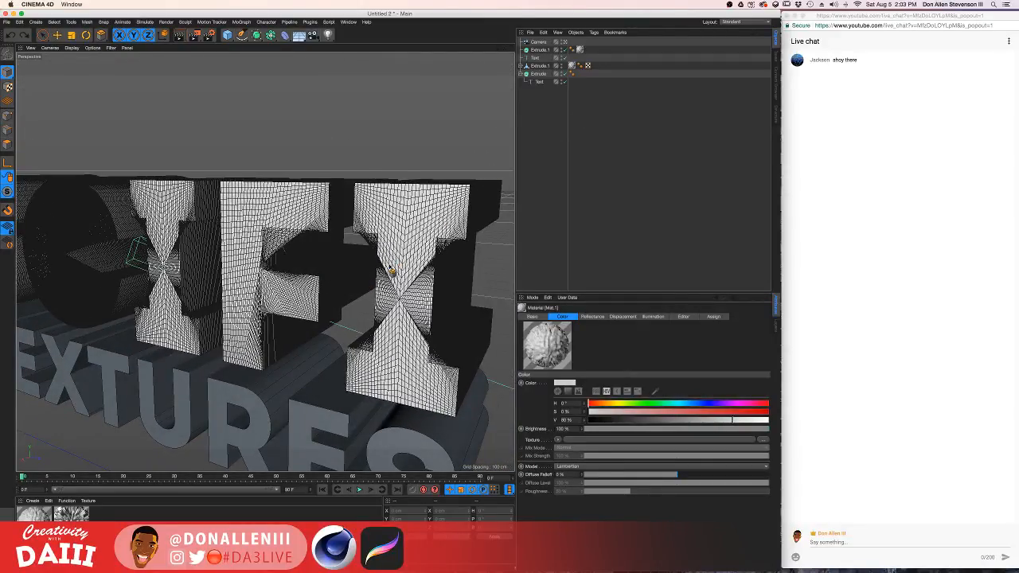
key(super+z)
key(super+z)
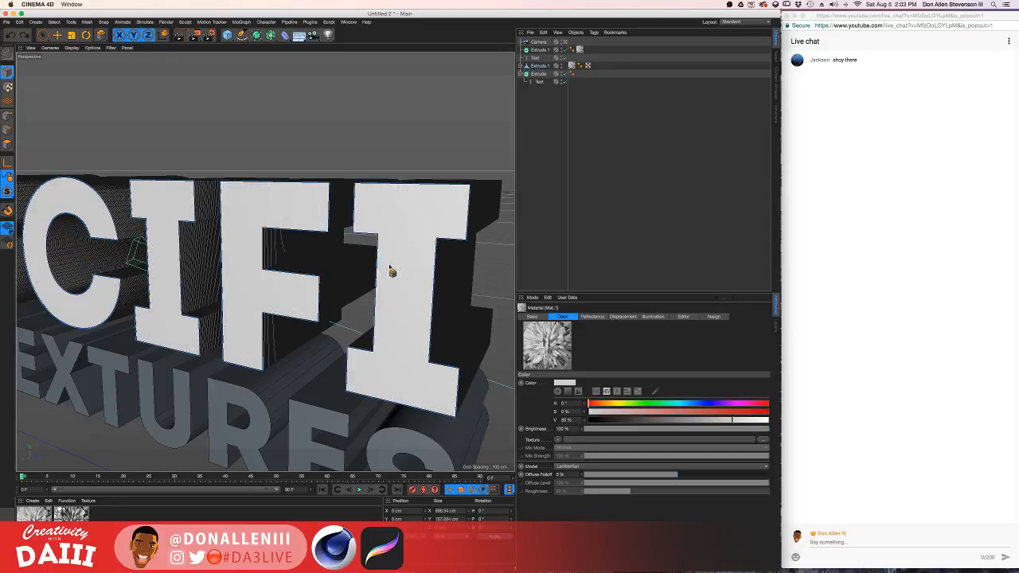
mouse_move(282, 246)
alt+mouse_down()
mouse_move(308, 245)
mouse_move(276, 263)
alt+mouse_up()
alt+drag(315, 290, 402, 134)
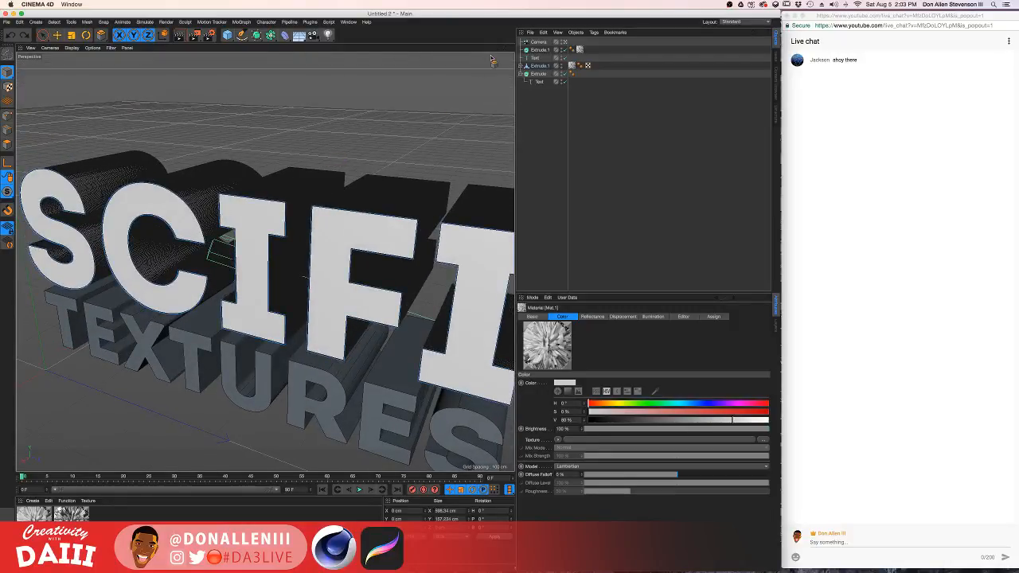
Expand the editable SCIFI polygon object's hierarchy and select Cap 1 to inspect the front faces.
click(540, 65)
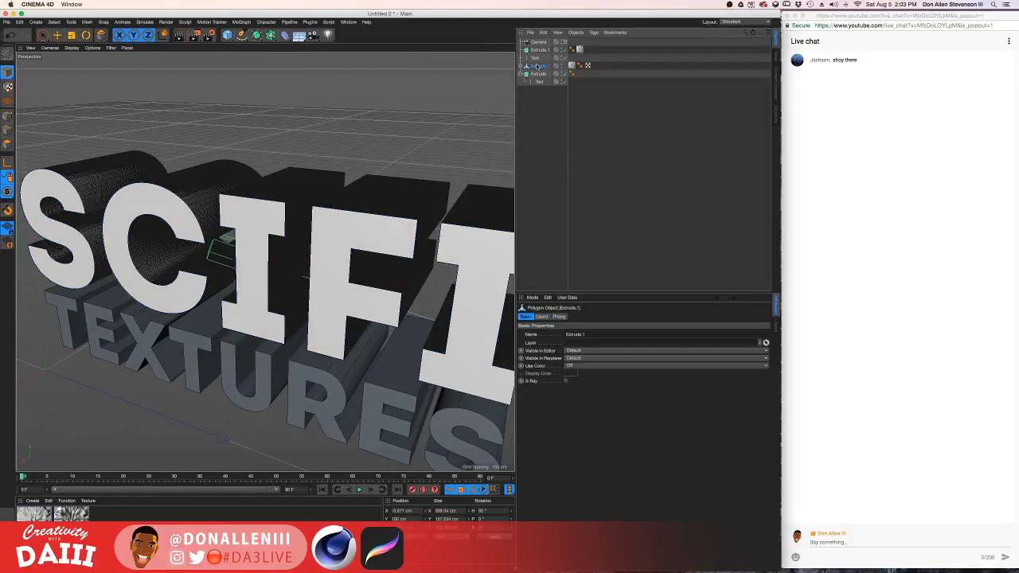
click(520, 65)
click(539, 74)
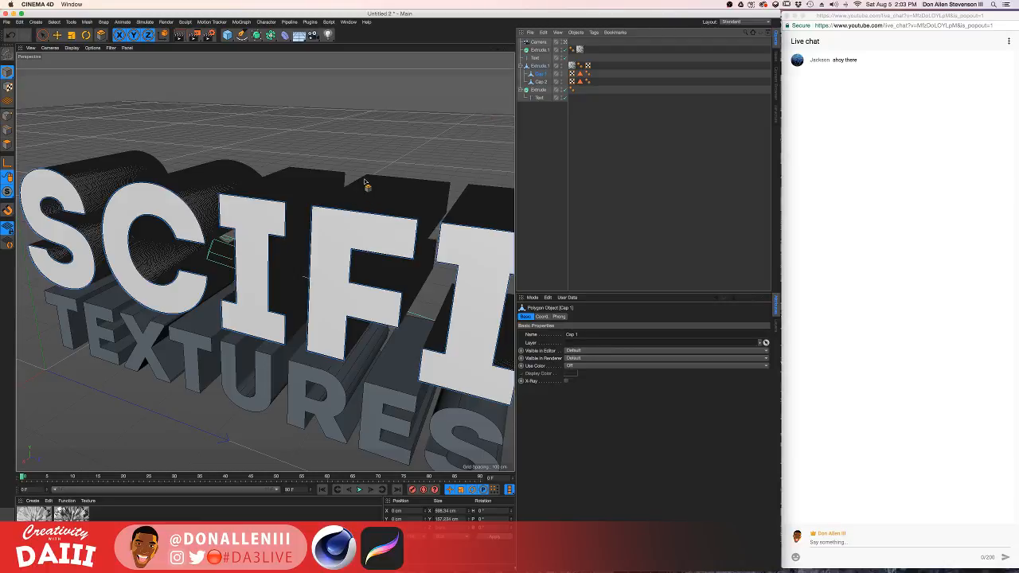
alt+drag(360, 180, 257, 338)
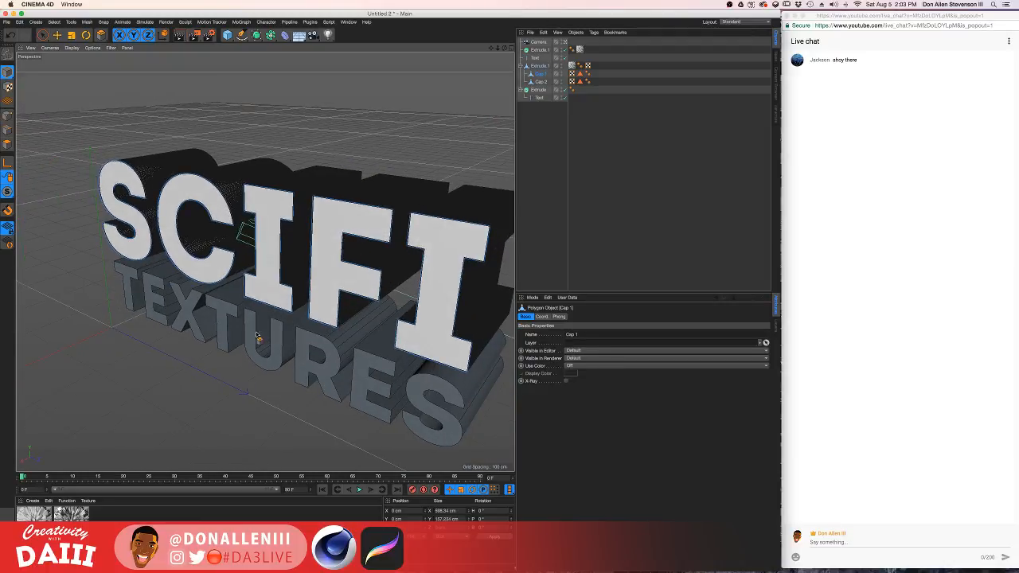
Try the image material Mat on the TEXTURES extrusion, preview it with a render, and undo the assignment.
drag(34, 517, 335, 361)
key(super+z)
drag(206, 414, 267, 373)
key(super+r)
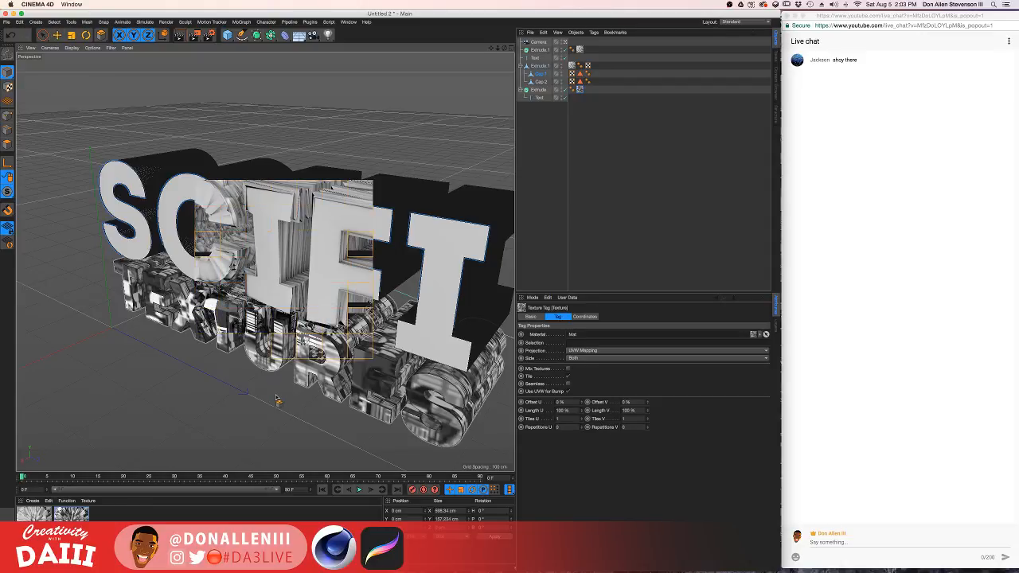
key(super+z)
mouse_move(324, 255)
alt+mouse_down()
mouse_move(392, 253)
mouse_move(369, 253)
mouse_move(330, 228)
mouse_move(332, 243)
mouse_move(443, 60)
alt+mouse_up()
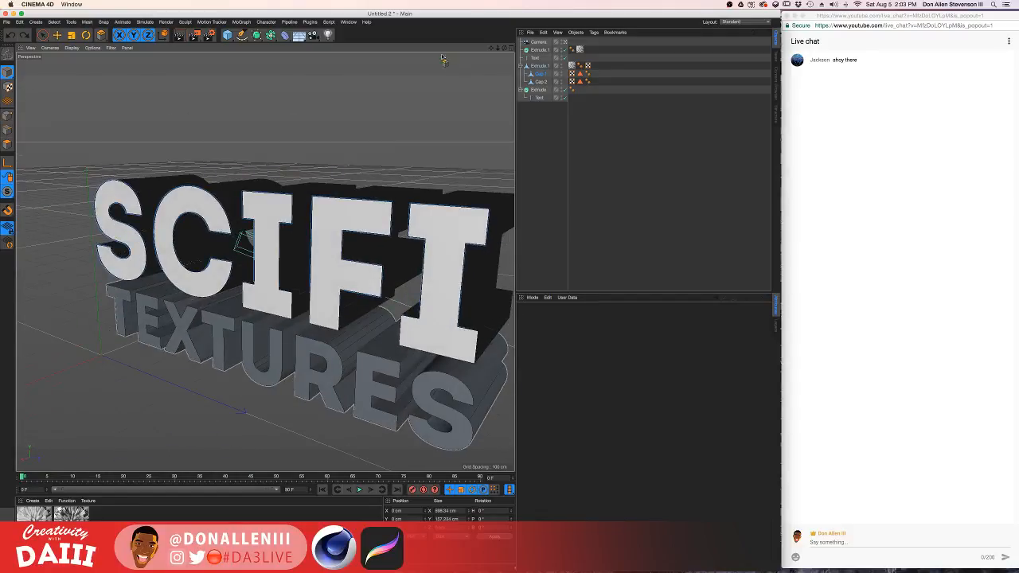
Return to the enlarged isometric view and render a preview of the displaced SCIFI lettering.
click(509, 48)
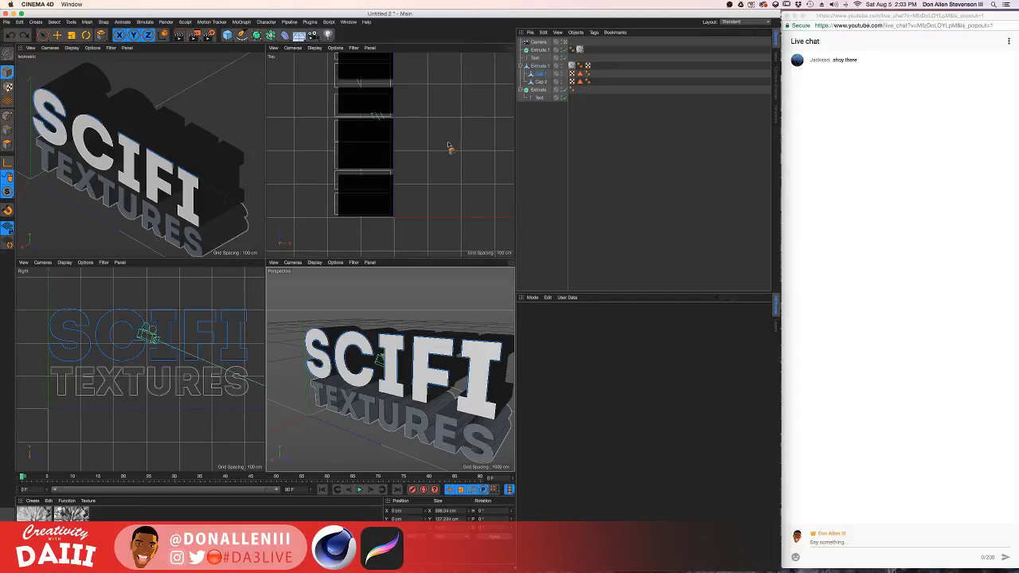
click(262, 49)
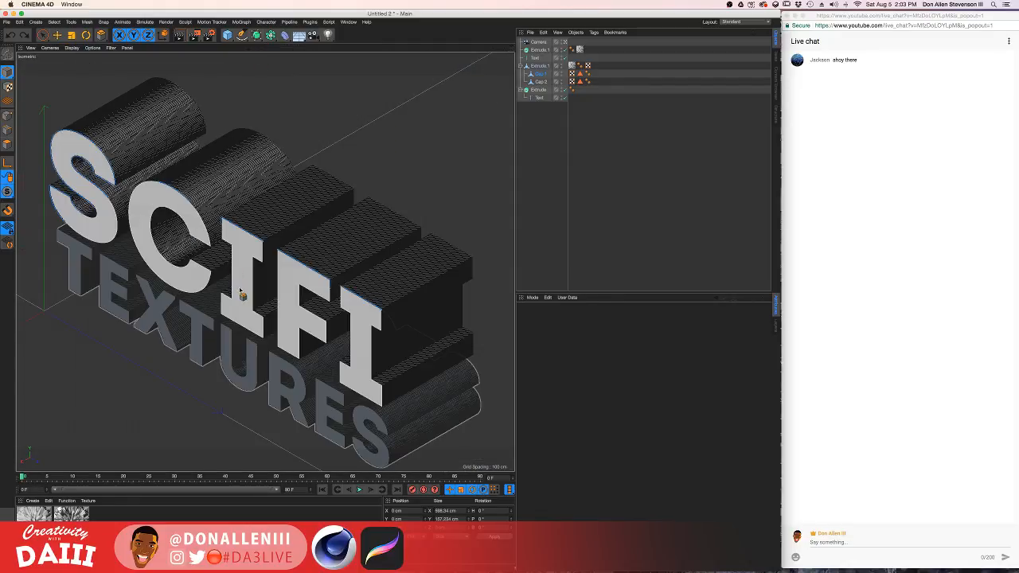
key(super+r)
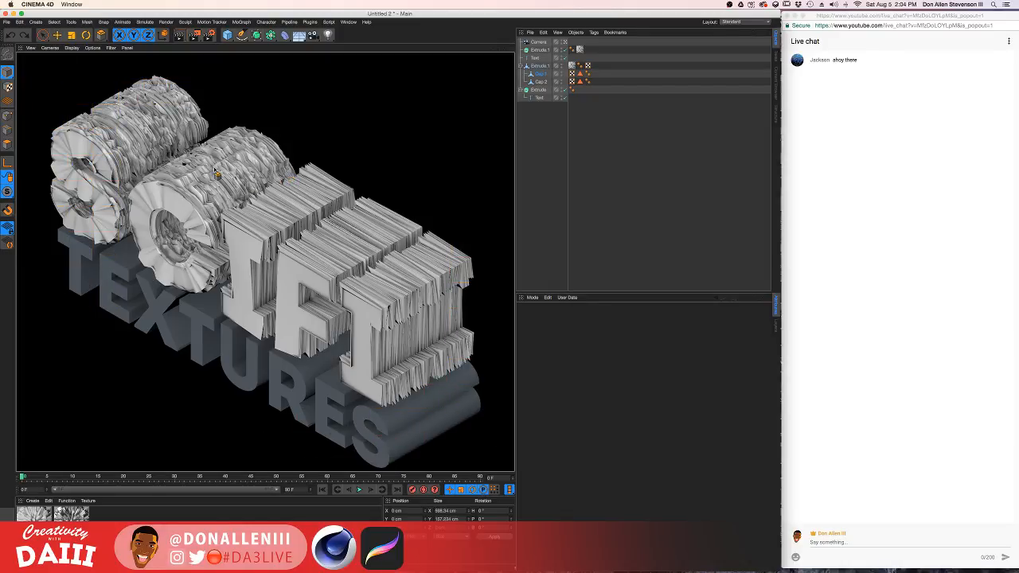
Identify the editable SCIFI polygon object among the extrusions, collapse its hierarchy, and delete it together with its caps.
click(537, 59)
click(539, 51)
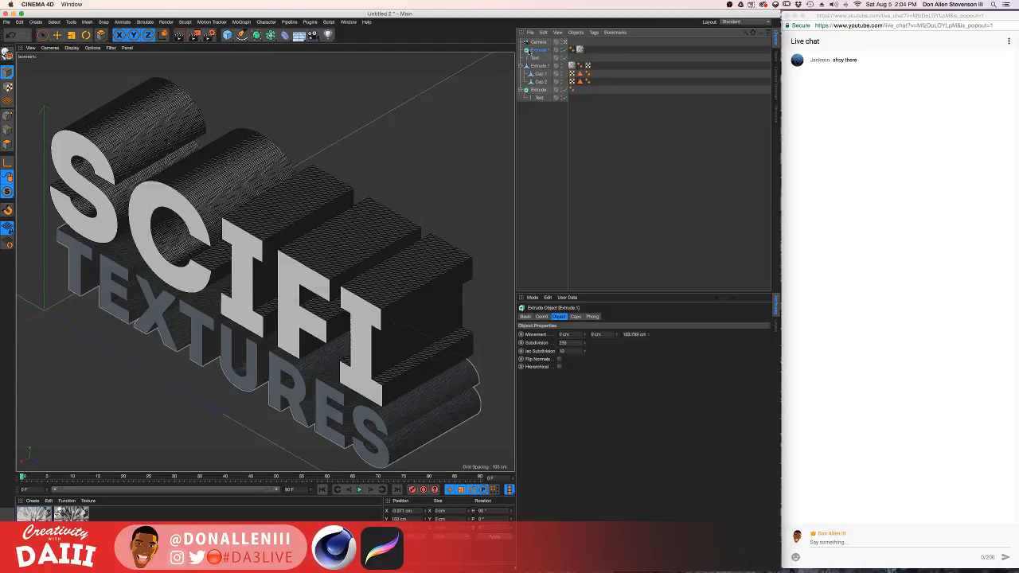
click(522, 66)
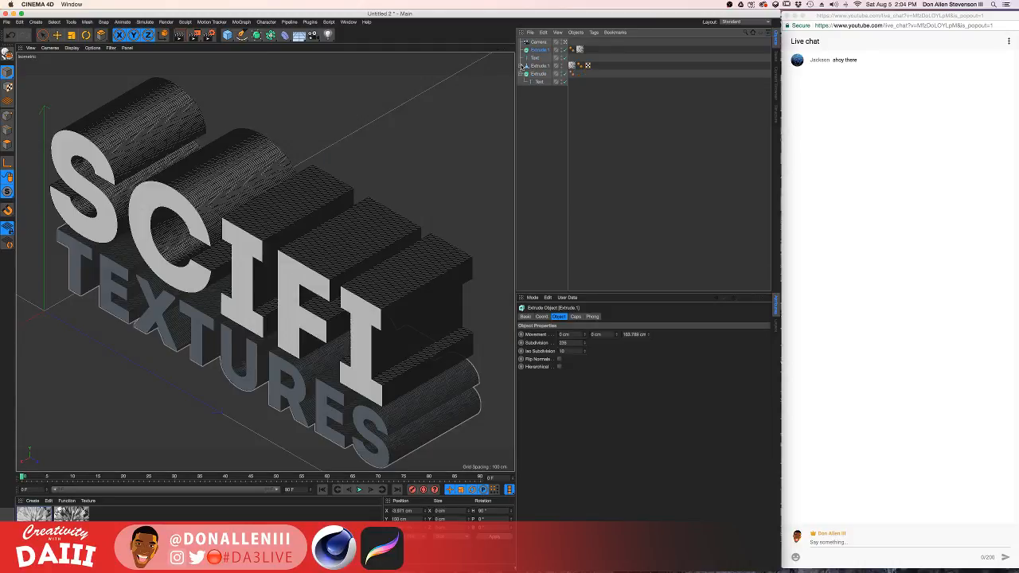
click(538, 66)
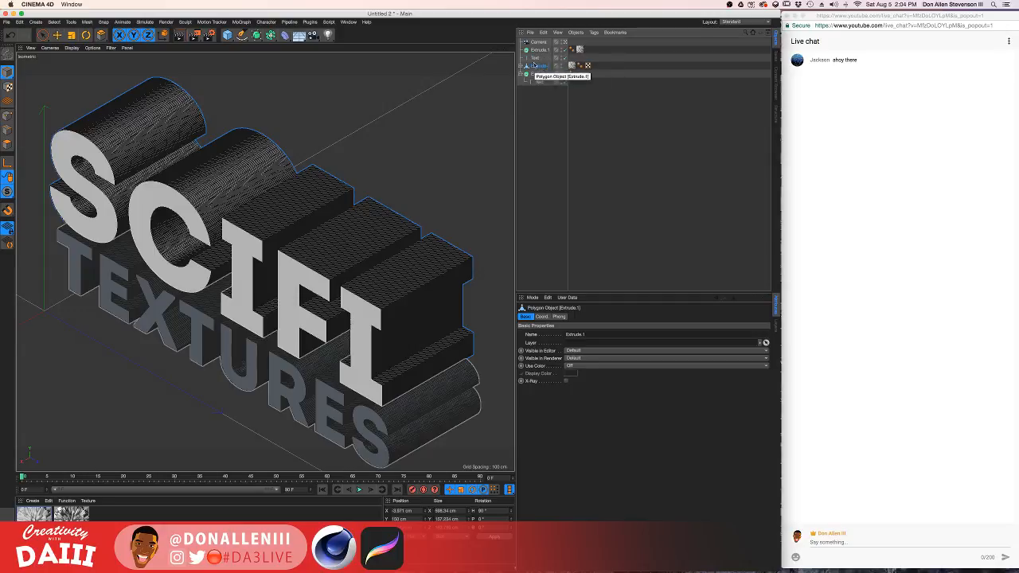
click(538, 59)
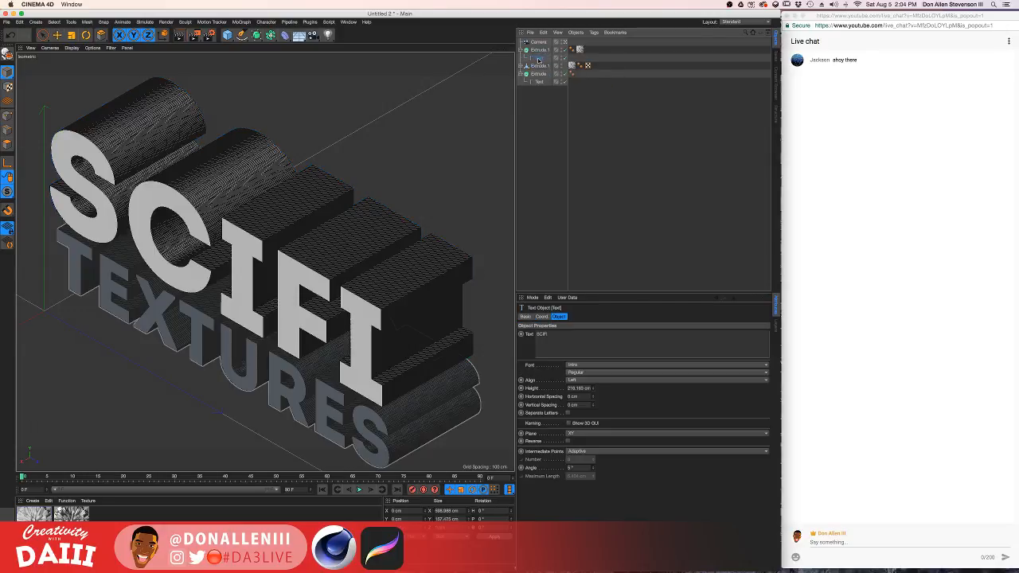
click(537, 66)
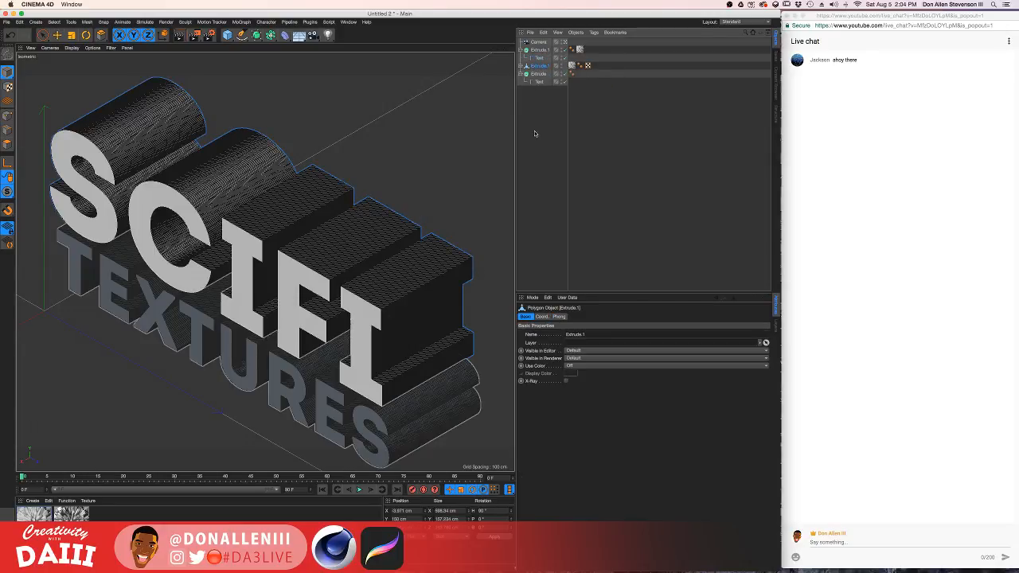
key(Delete)
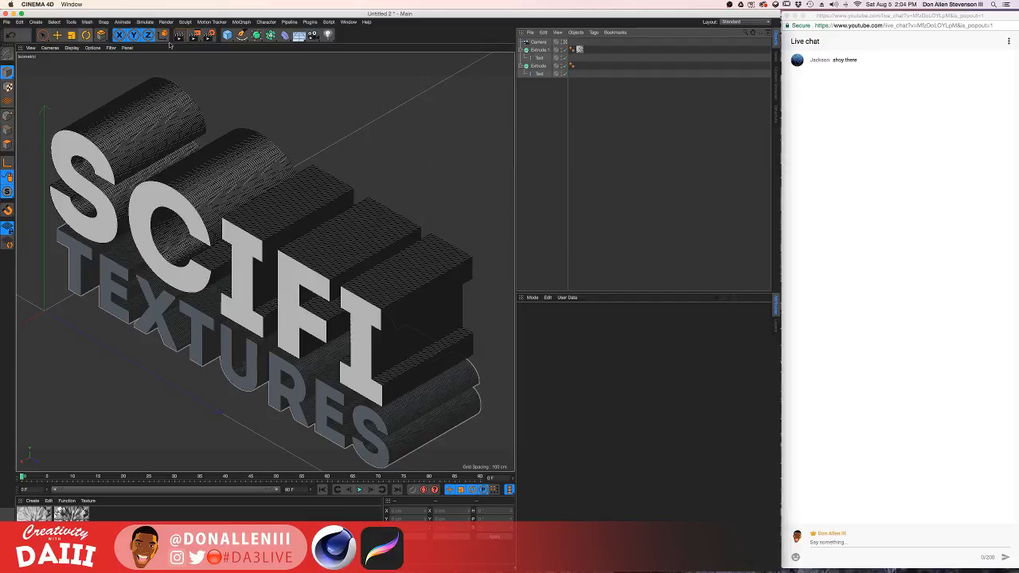
Try to shift the parametric SCIFI extrusion along its depth axis with Live Selection, and undo the move.
click(44, 37)
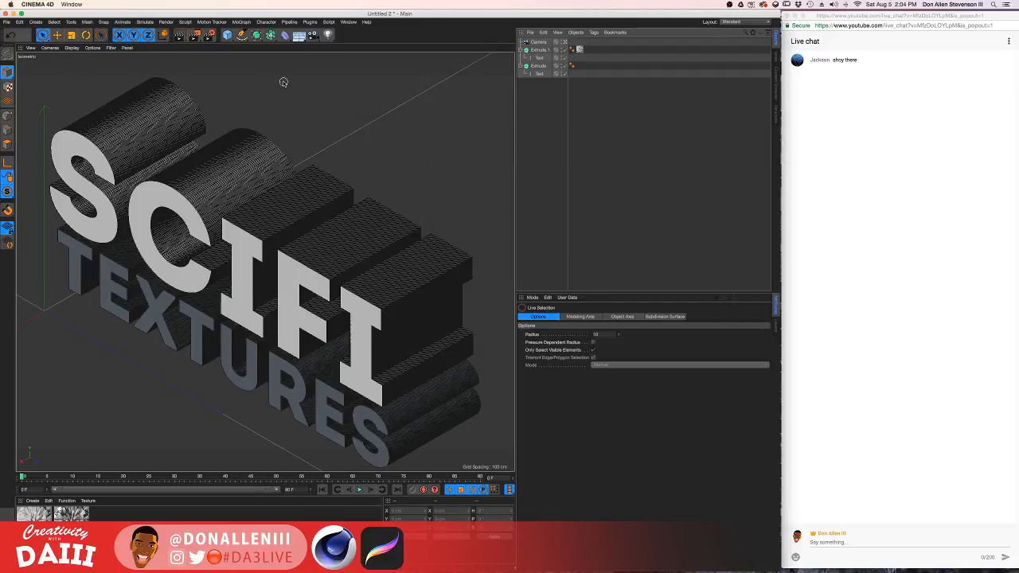
click(222, 204)
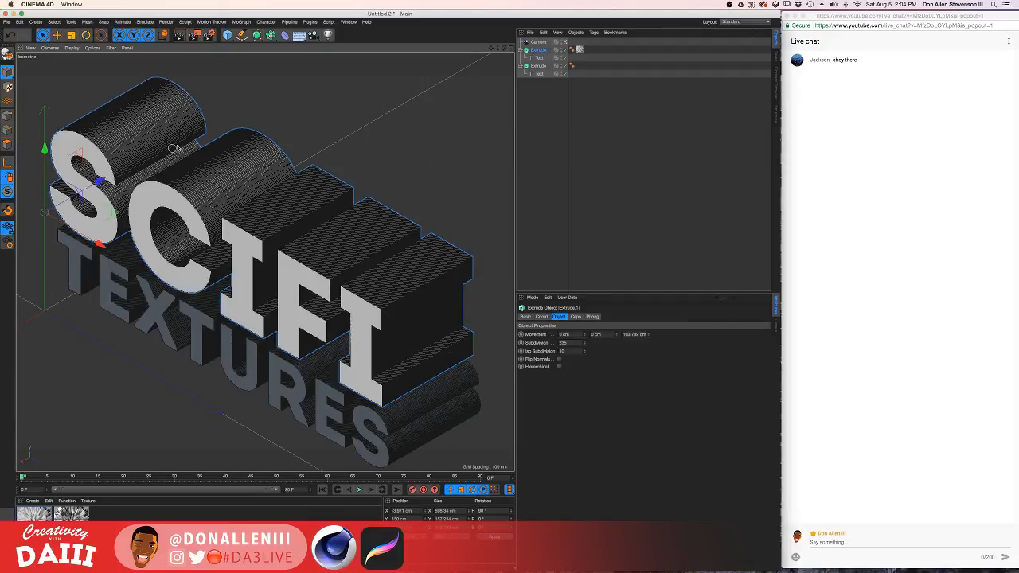
drag(103, 182, 85, 193)
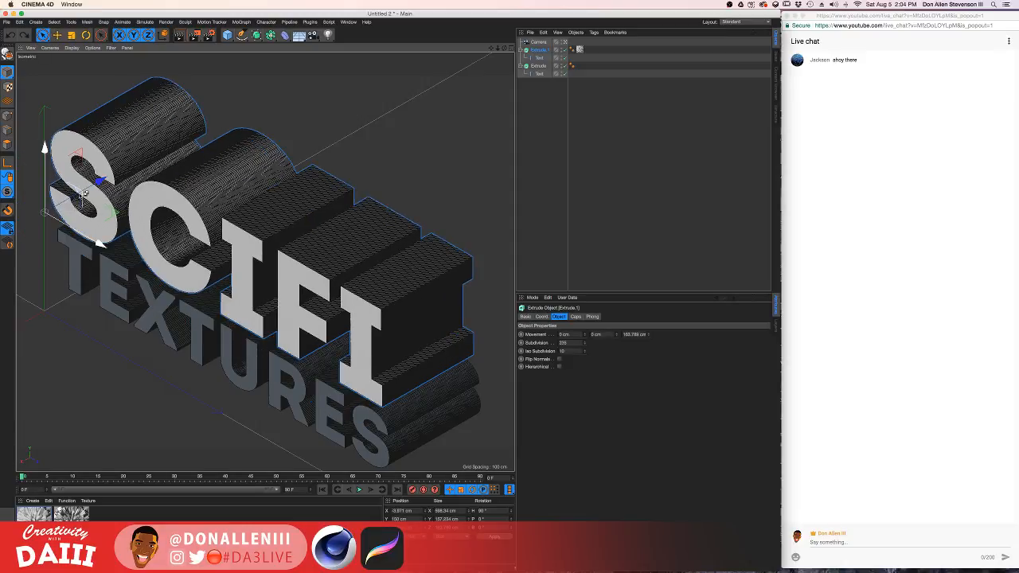
key(super+z)
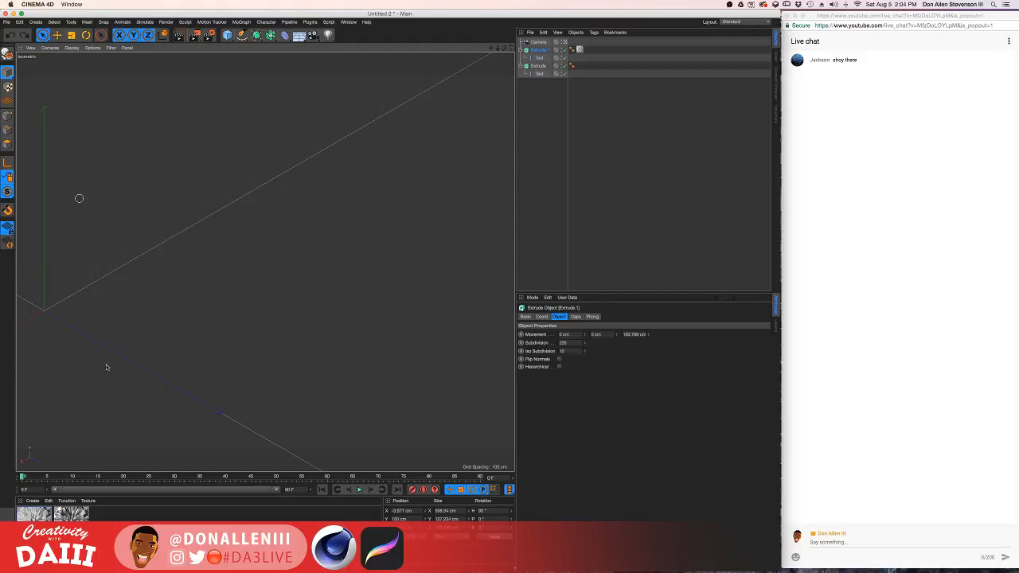
Switch to the YouTube live dashboard in Chrome, play the stream preview near its live end, and return to Cinema 4D.
key(ctrl+Up)
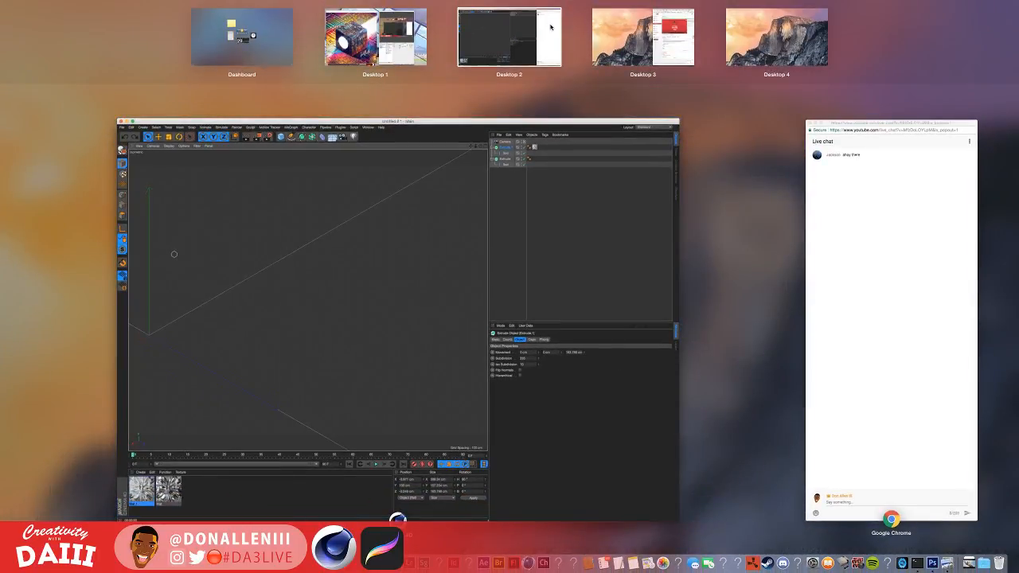
click(660, 37)
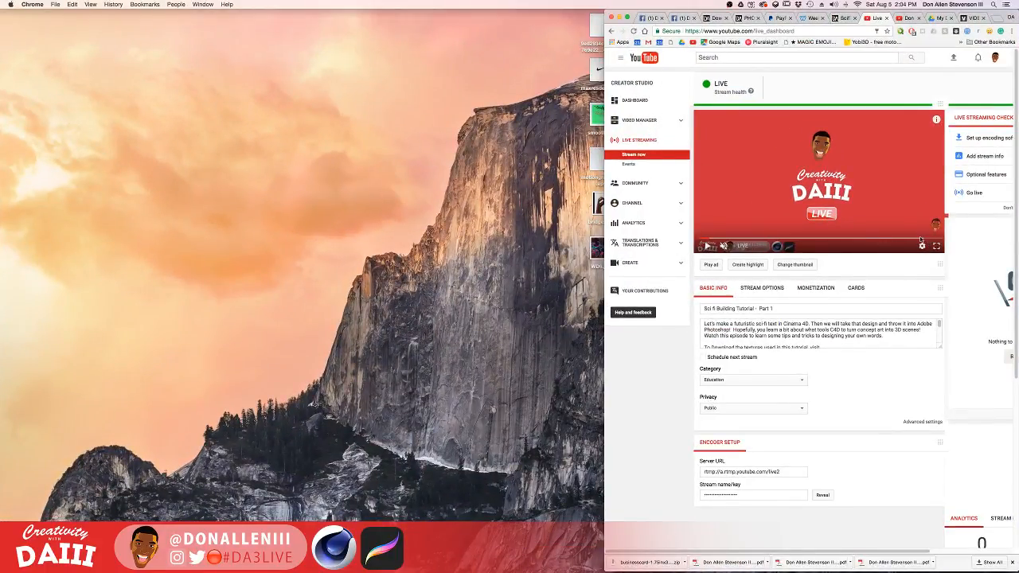
click(707, 246)
click(916, 239)
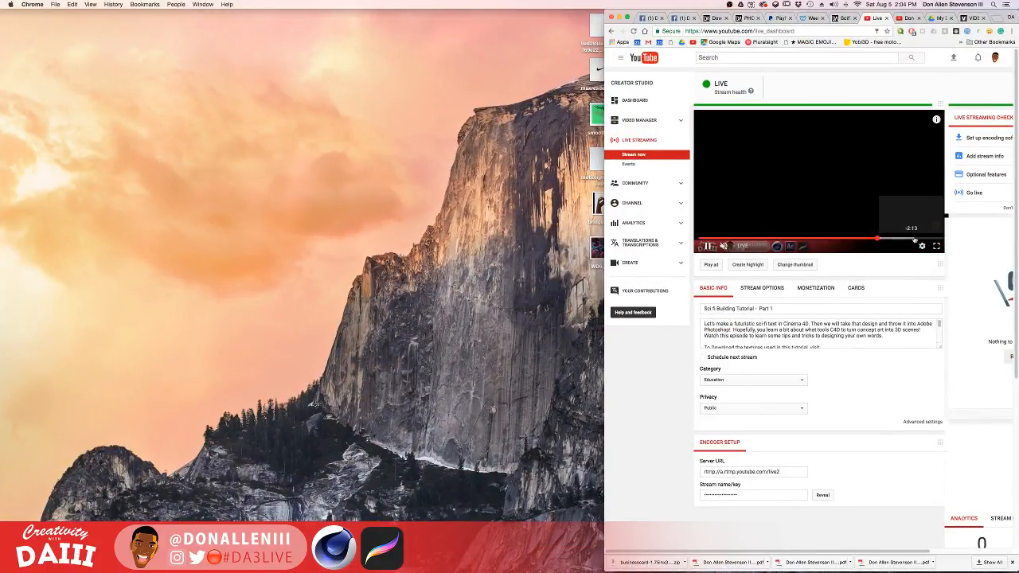
key(ctrl+Up)
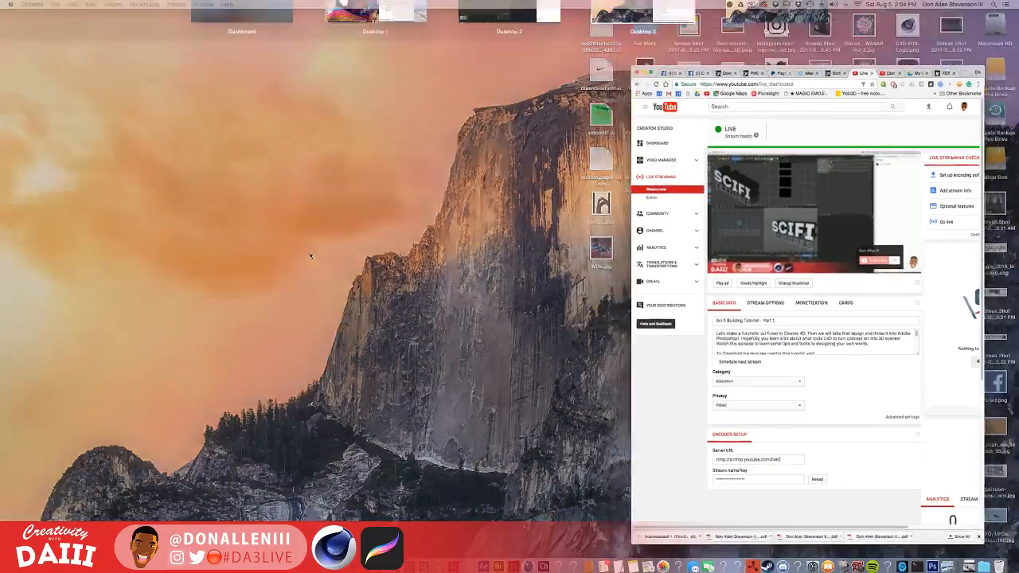
click(341, 46)
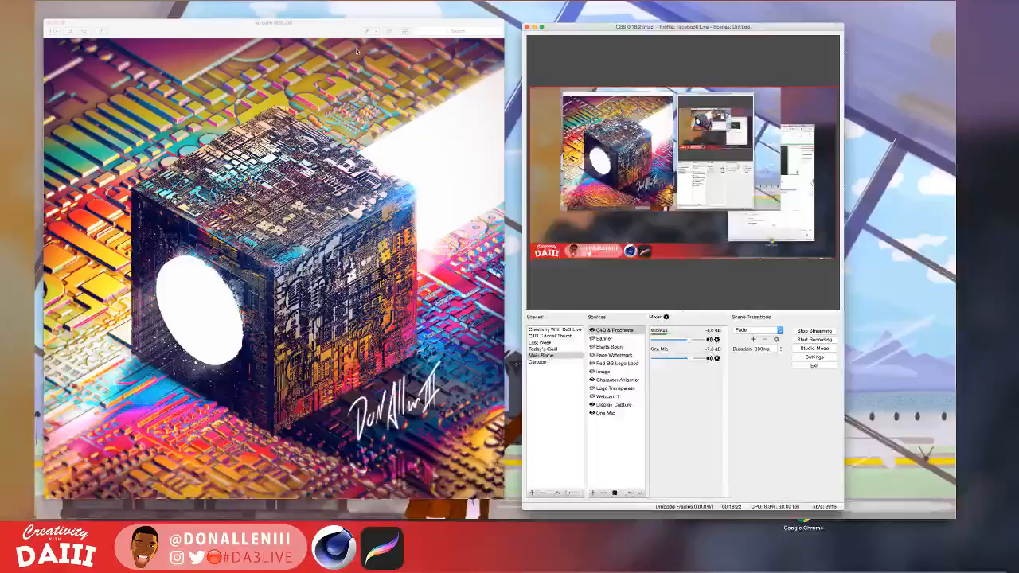
key(ctrl+Up)
click(509, 43)
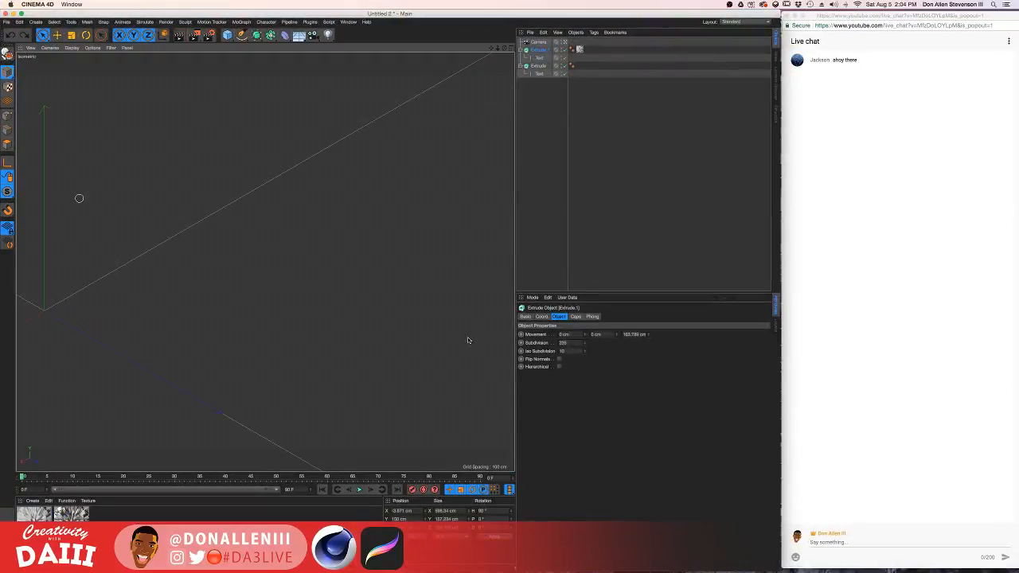
Refresh the viewport at frame 39, remove material Mat 1 from the SCIFI extrusion, and render a preview.
drag(59, 477, 222, 477)
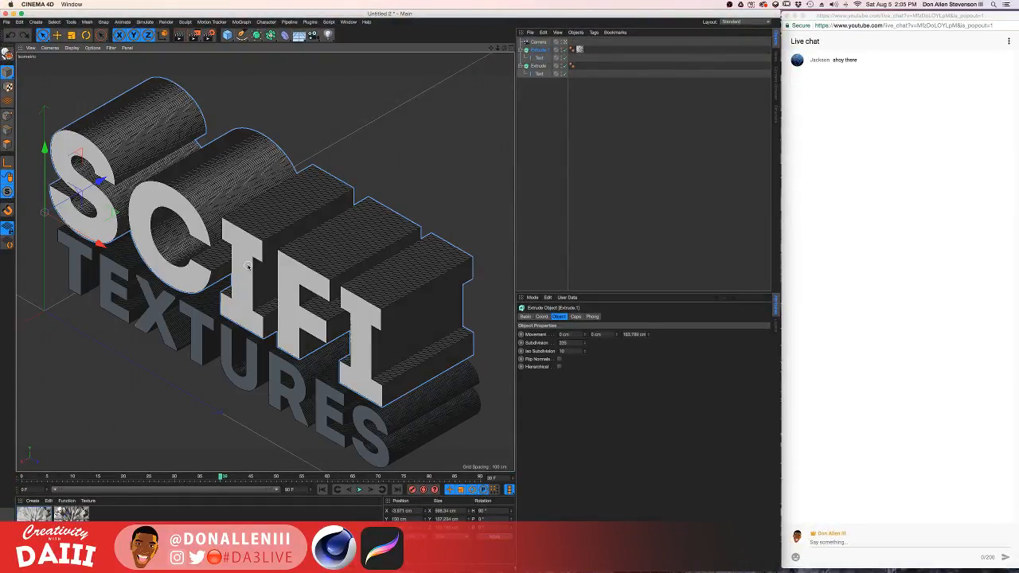
key(super+r)
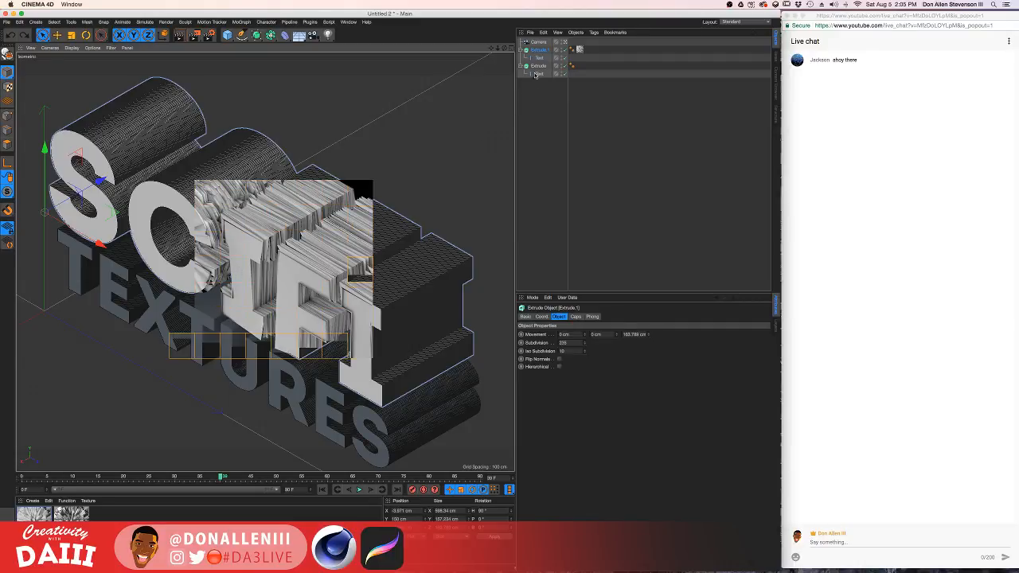
click(575, 49)
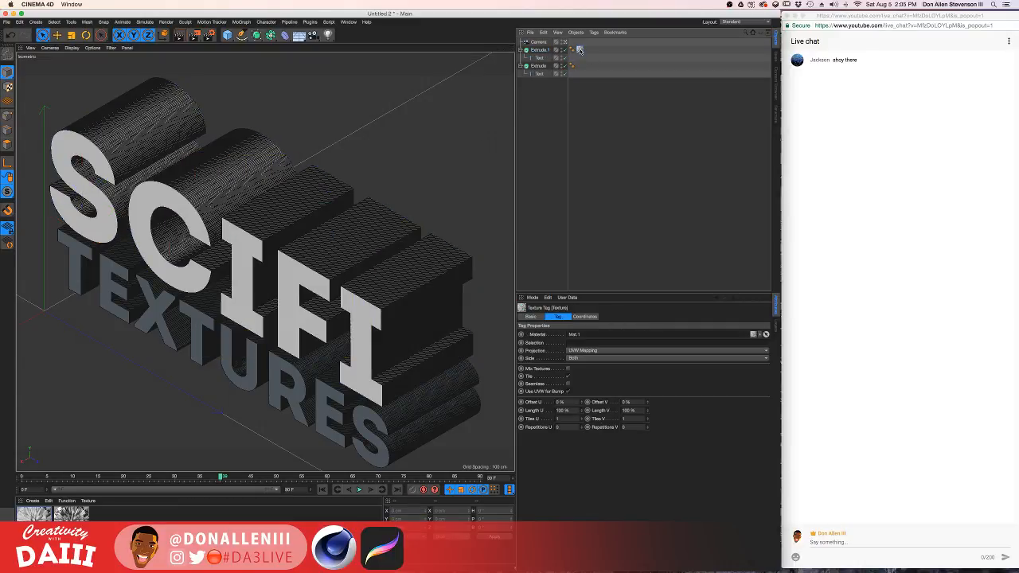
key(BackSpace)
key(ctrl+r)
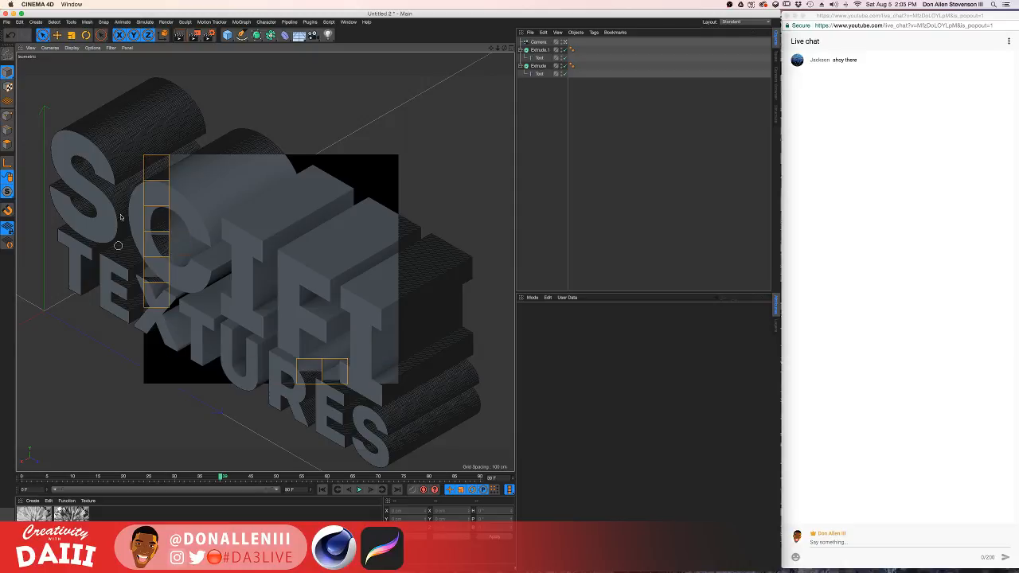
Disable Ambient Occlusion in the render settings and render a preview of the untextured lettering.
click(207, 37)
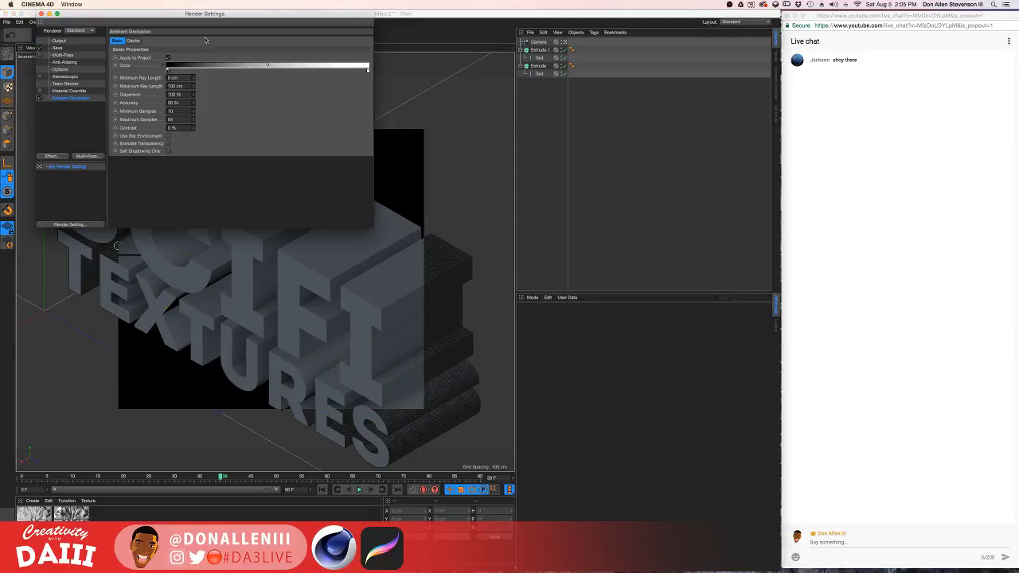
click(42, 99)
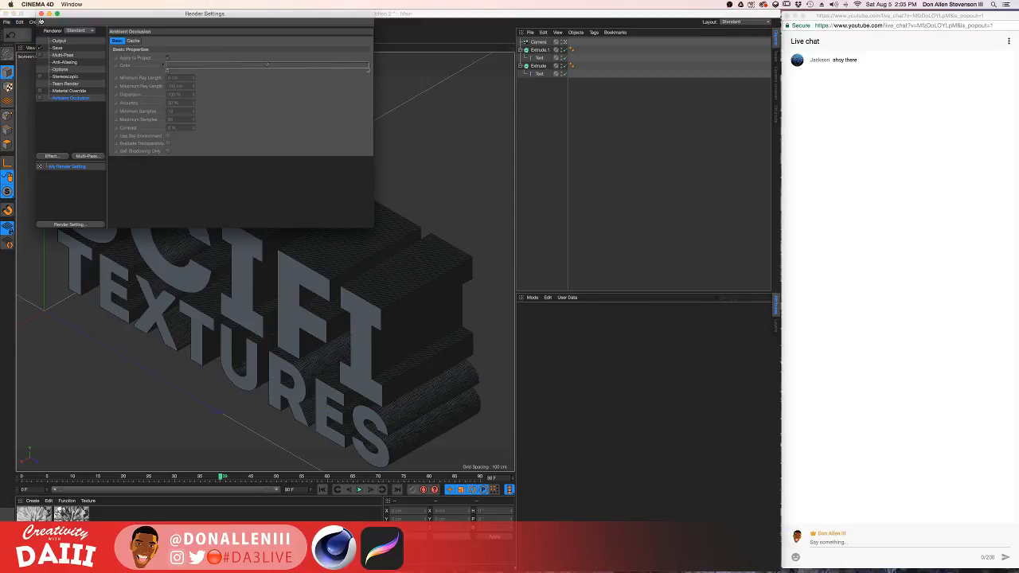
click(43, 13)
key(ctrl+r)
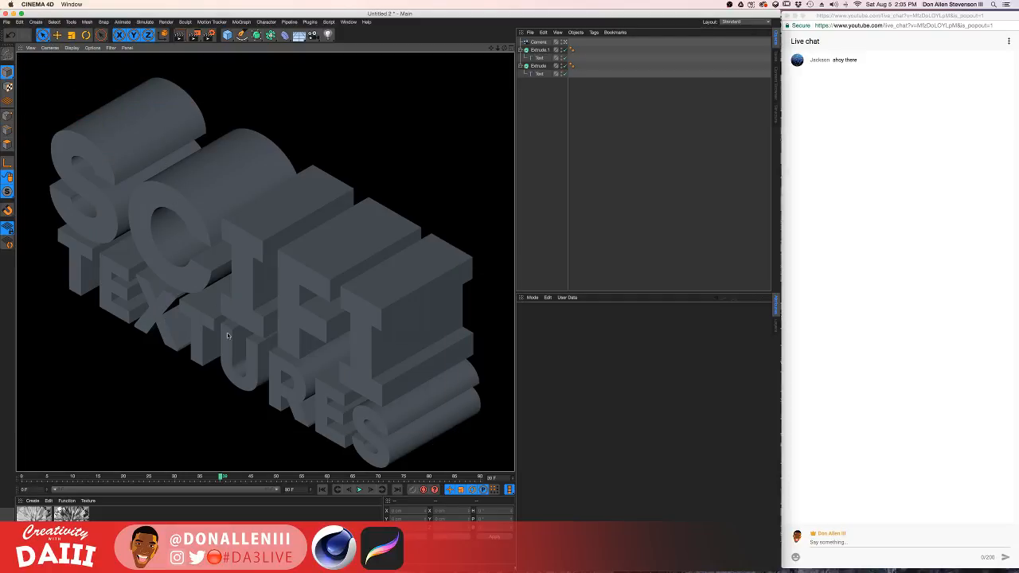
Add a plane beneath the lettering, apply the image material Mat to it, and render a preview.
mouse_move(235, 265)
alt+middle_down()
mouse_move(239, 242)
mouse_move(230, 258)
alt+middle_up()
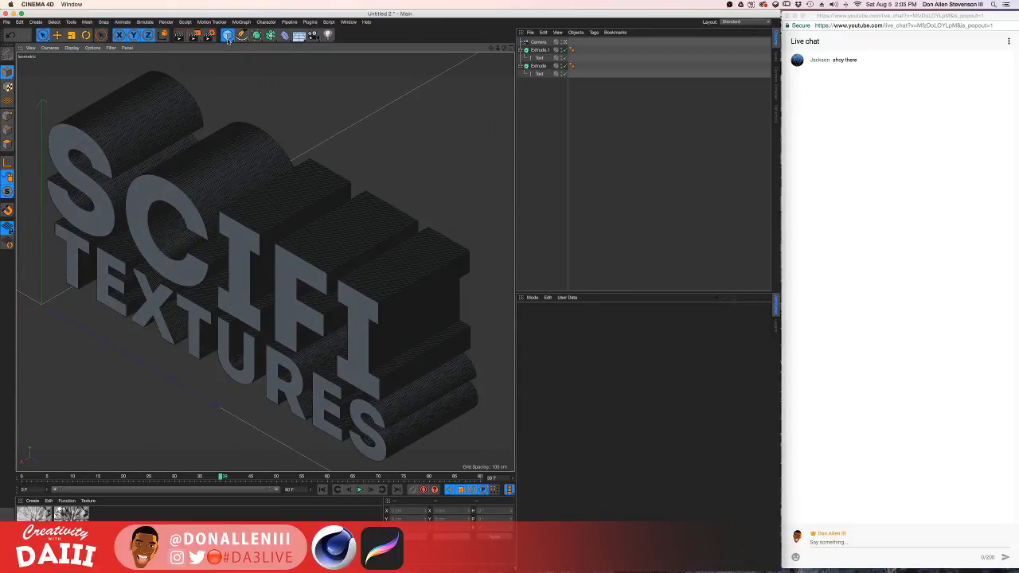
click(227, 36)
click(299, 59)
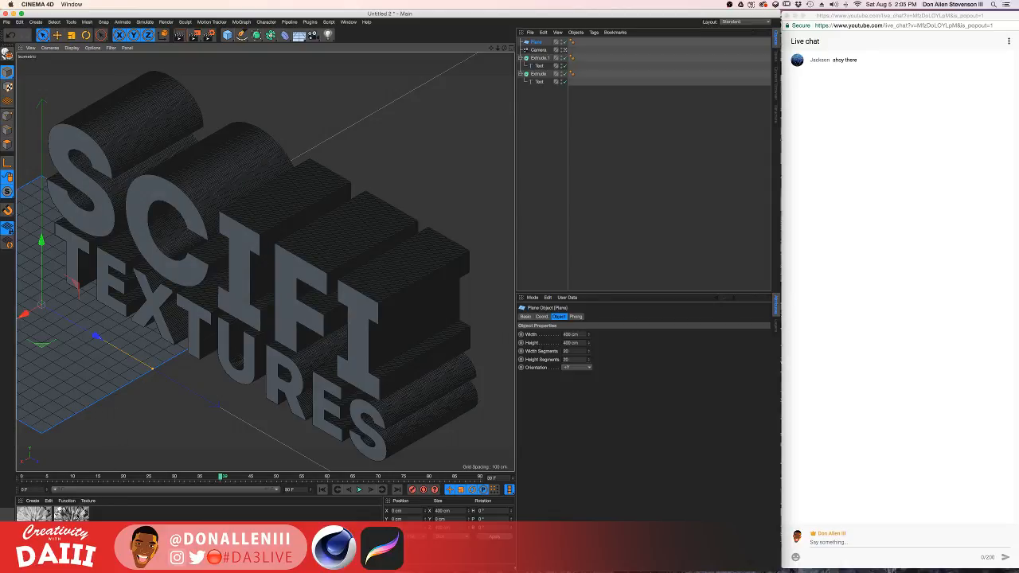
drag(61, 512, 57, 339)
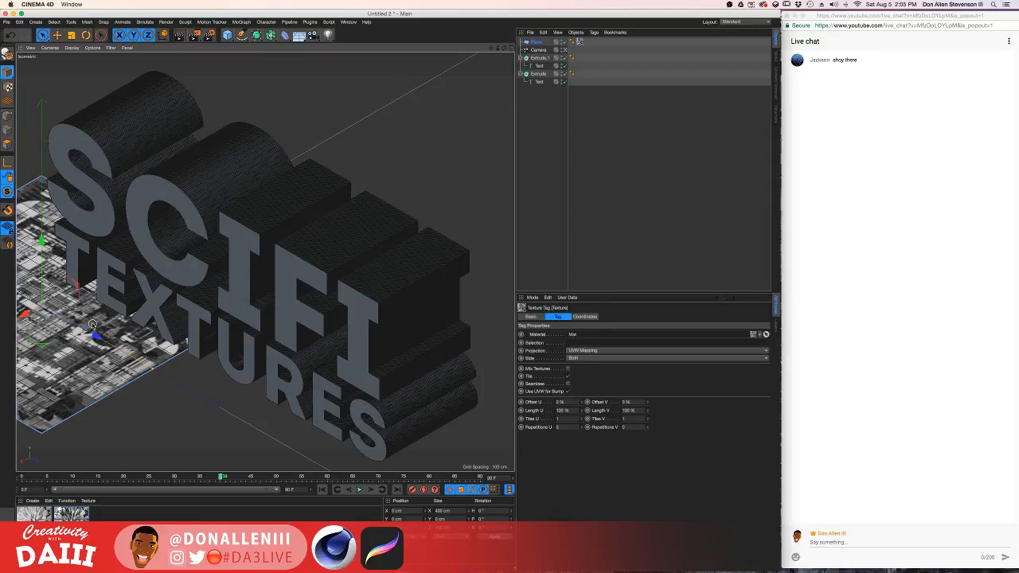
key(super+r)
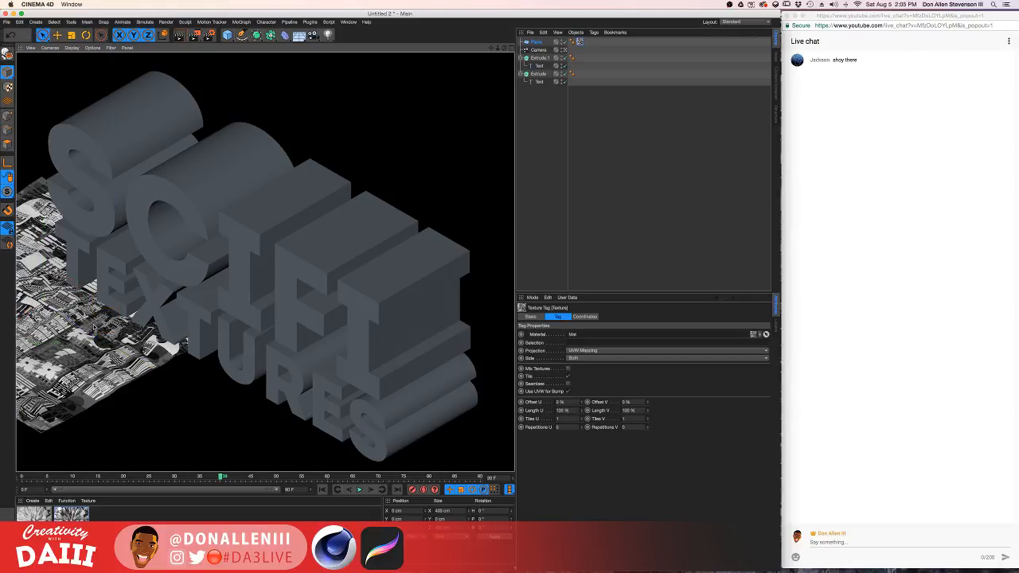
Set the textured plane's width segments and height segments to 500 each.
click(76, 344)
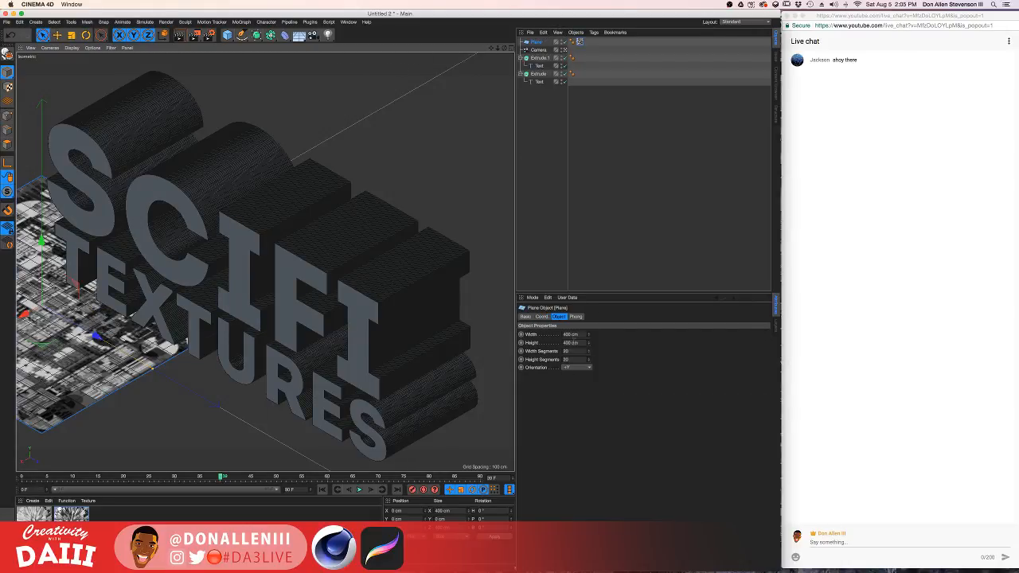
click(567, 351)
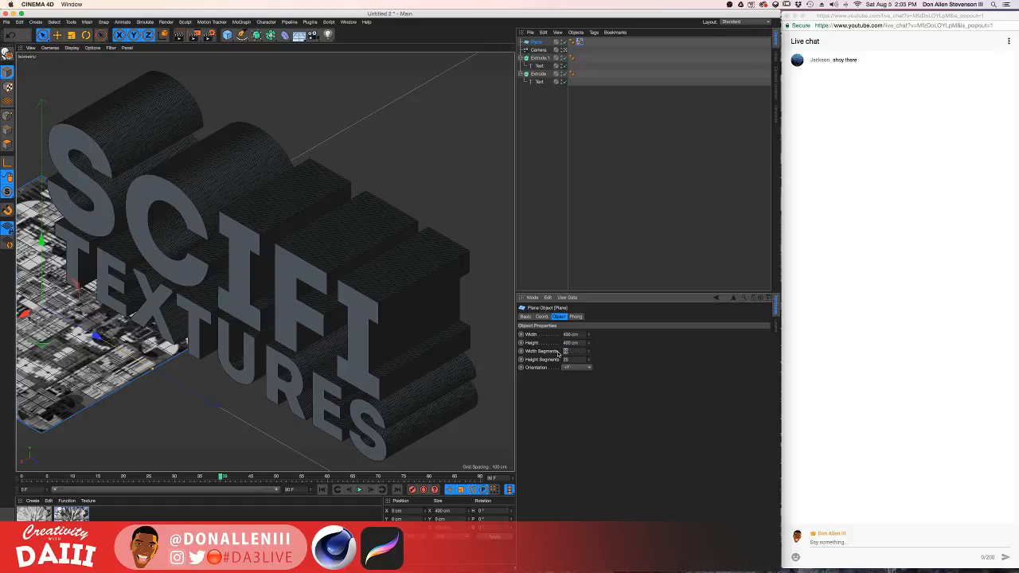
text(300)
double_click(576, 361)
text(5)
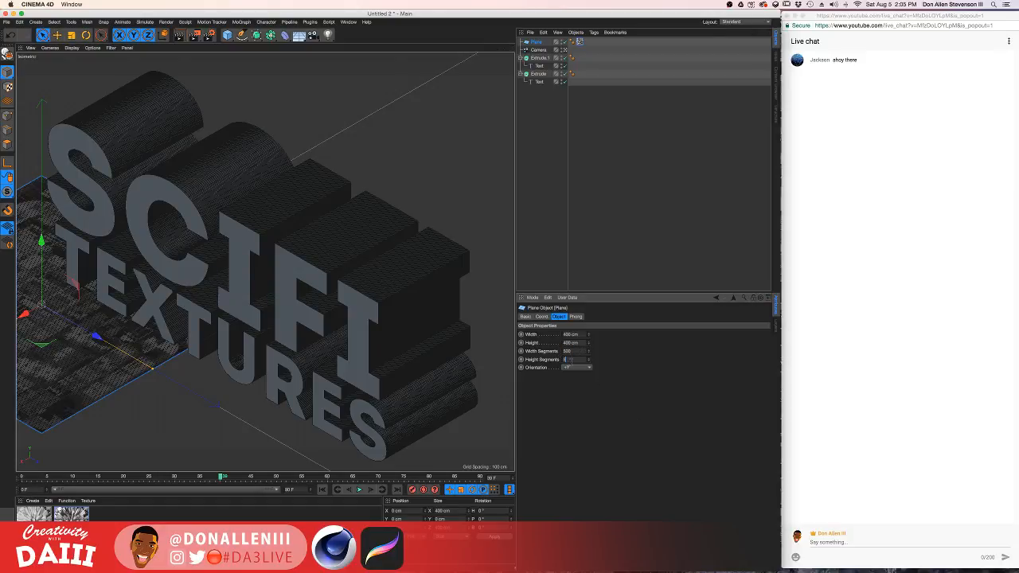
text(00)
key(Return)
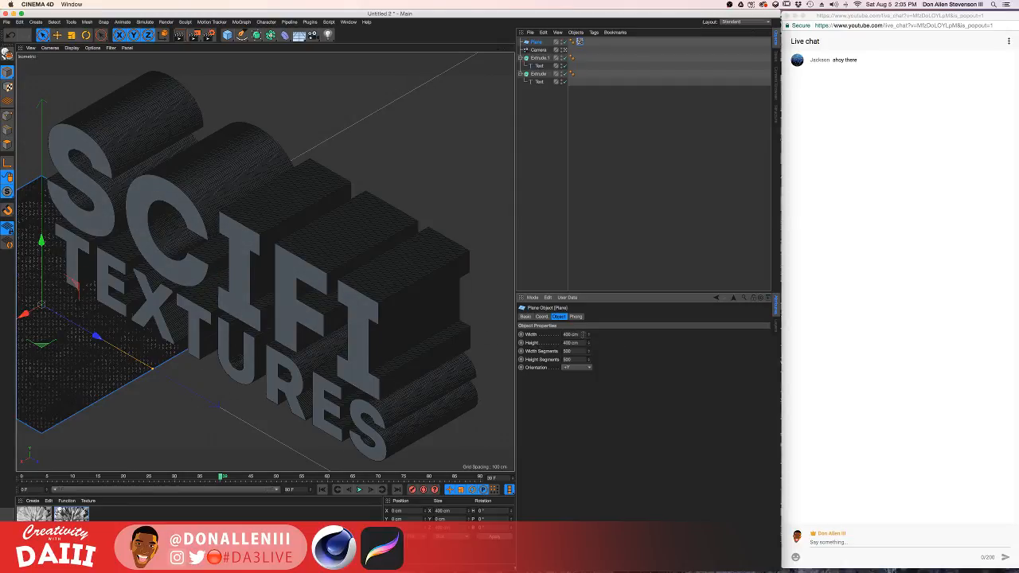
Set the ground plane's width and height to 1500 cm each.
double_click(581, 335)
text(1500)
key(Tab)
text(15)
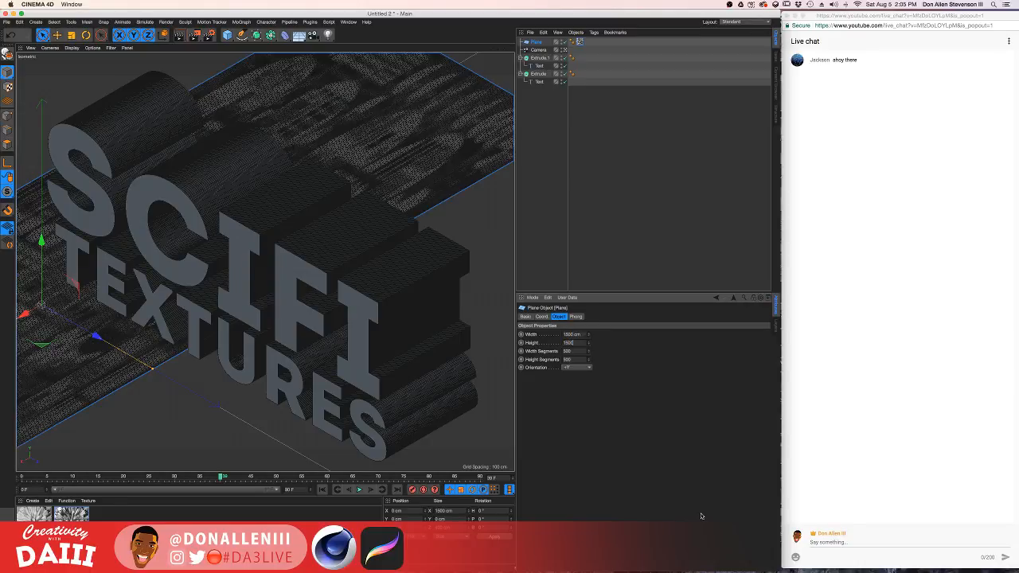
text(00)
key(Return)
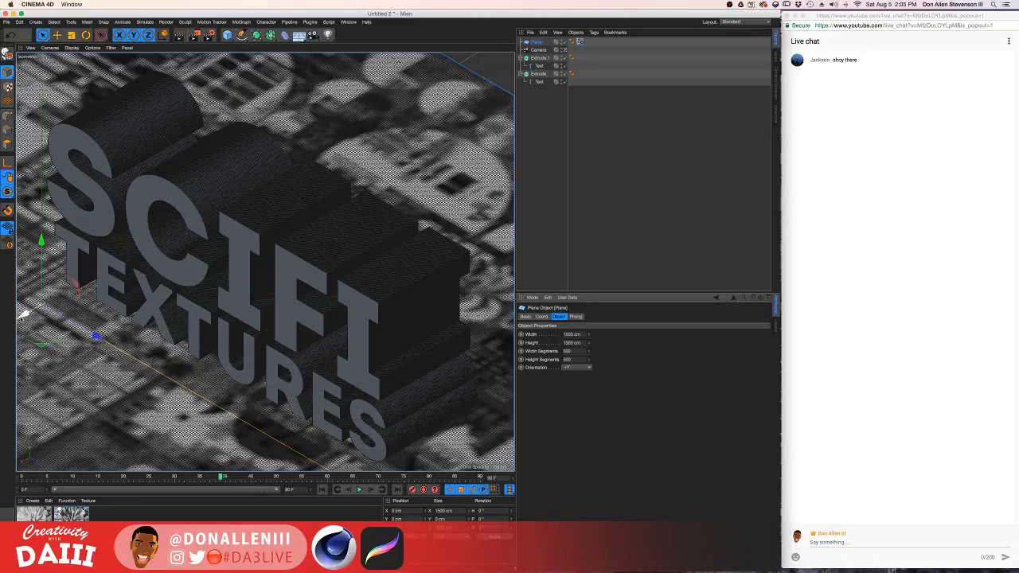
Shift the plane along X to about -100 cm and render a preview.
drag(22, 313, 187, 363)
key(super+r)
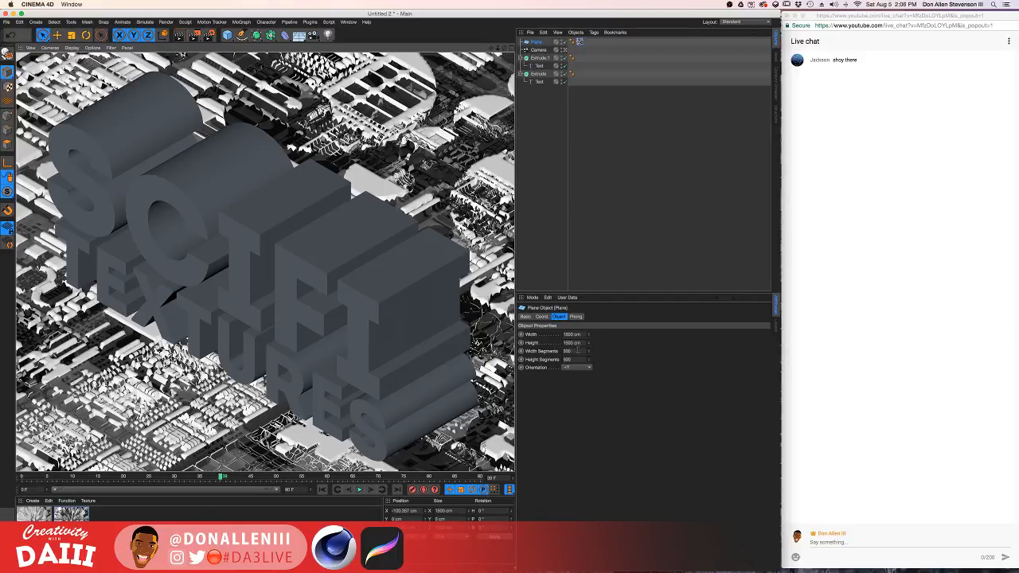
Set the plane's width segments and height segments to 1000 each and render a preview.
double_click(577, 351)
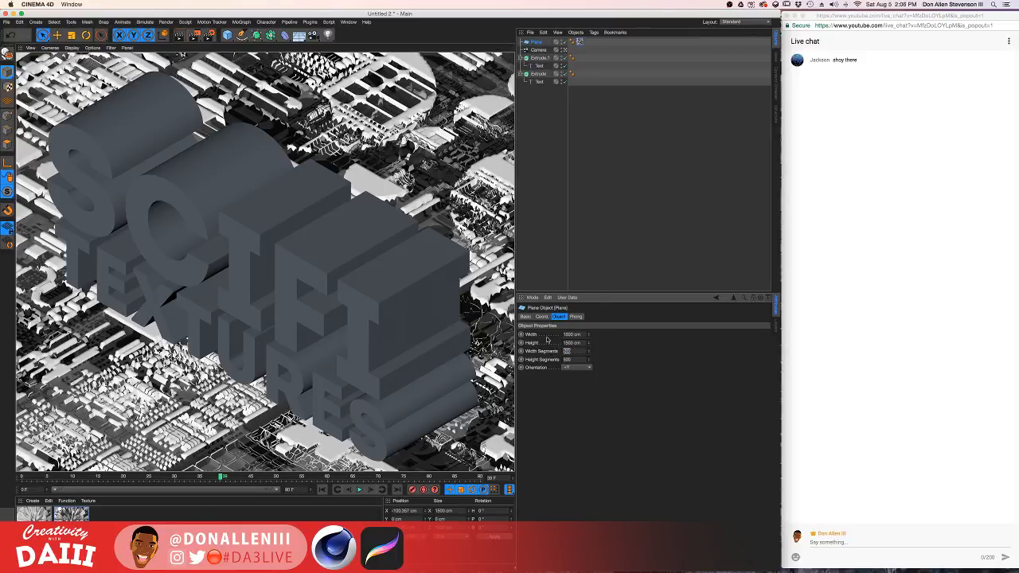
text(10)
click(576, 359)
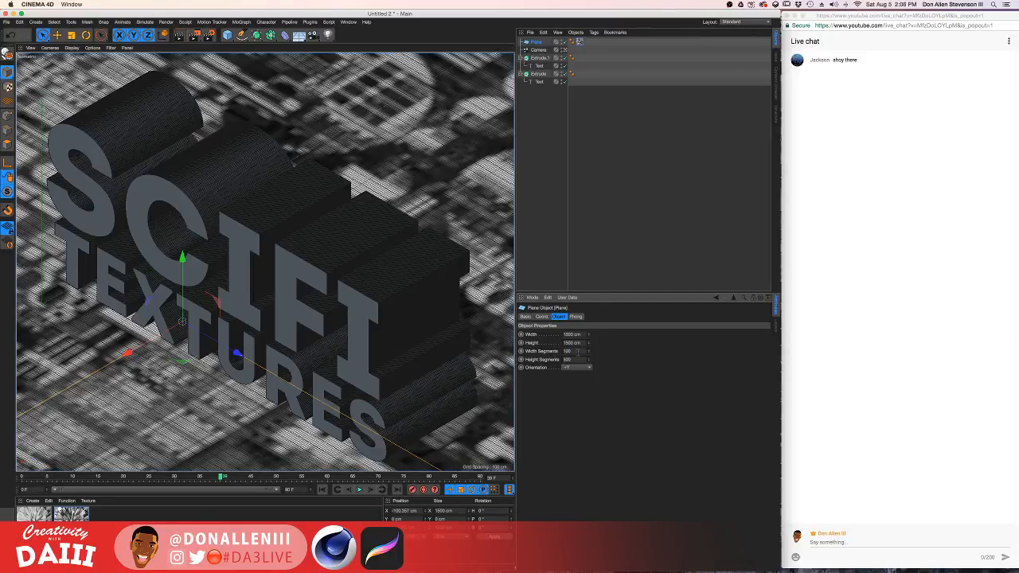
double_click(579, 359)
text(100)
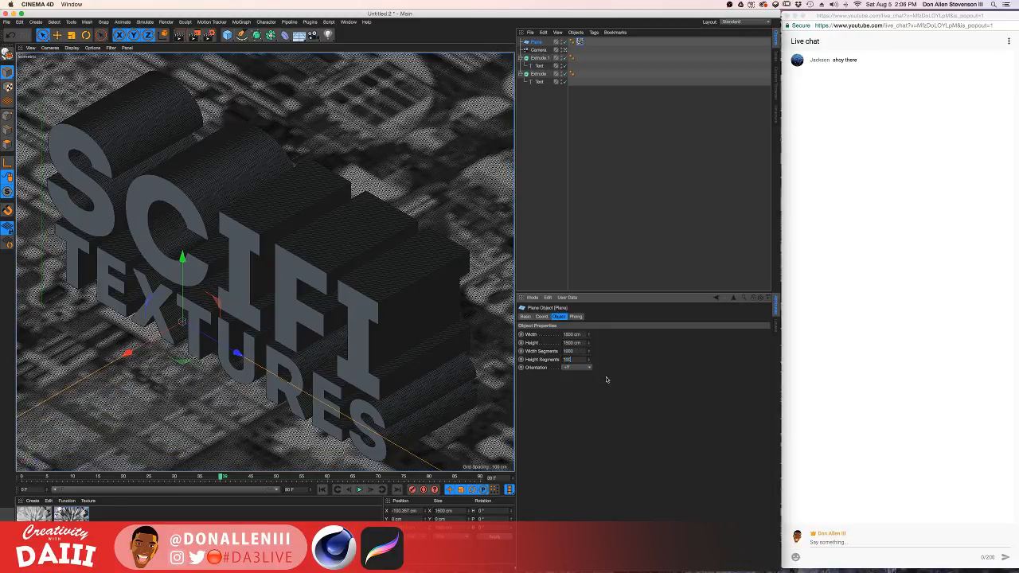
text(0)
key(Return)
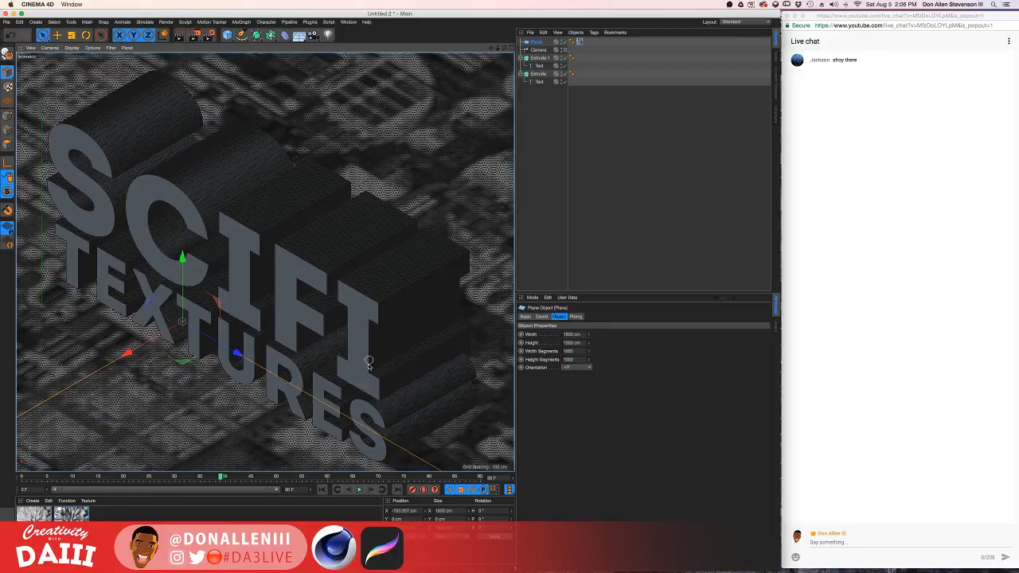
key(super+r)
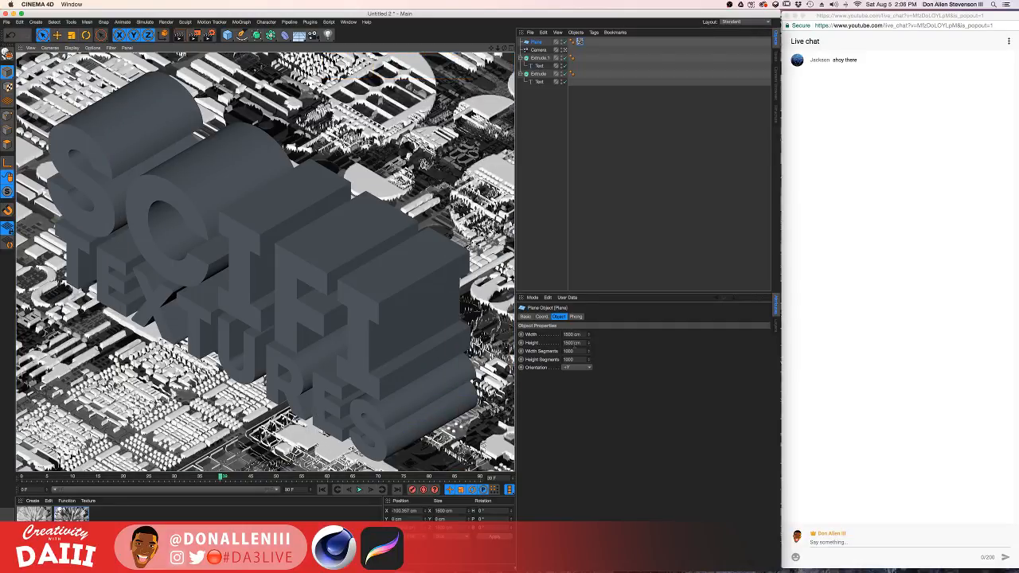
drag(575, 352, 537, 335)
text(1)
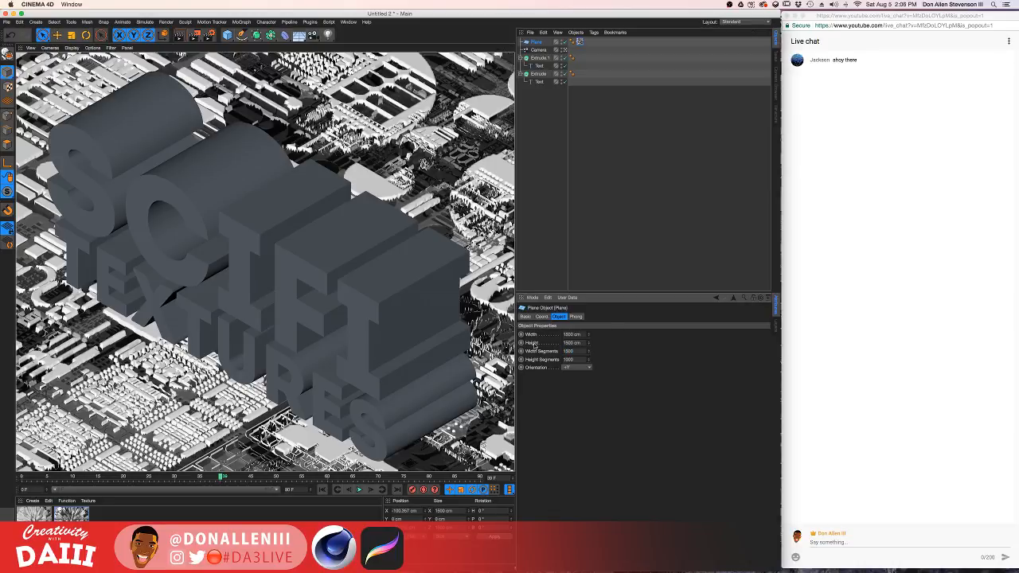
key(Tab)
key(Return)
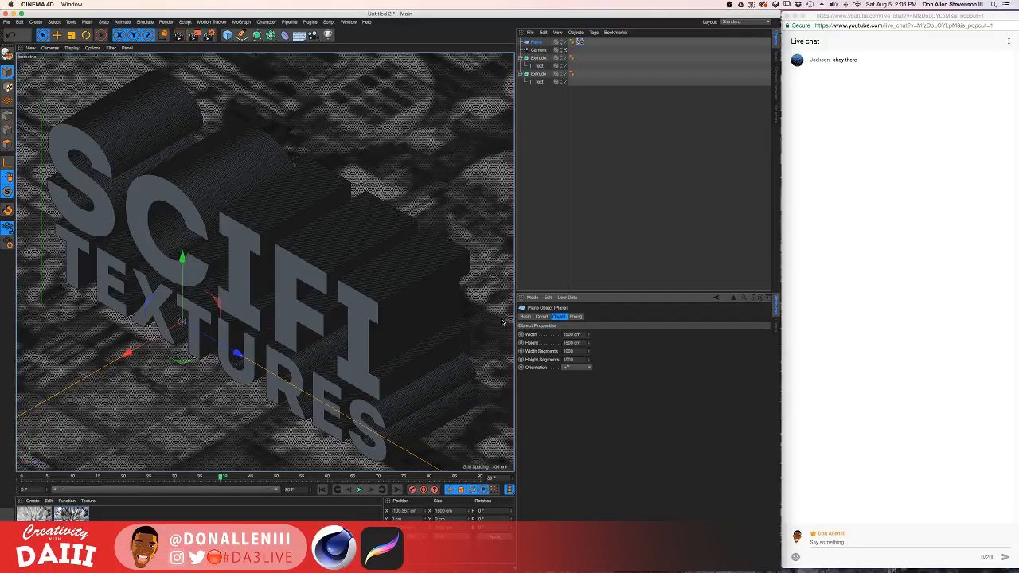
key(super+r)
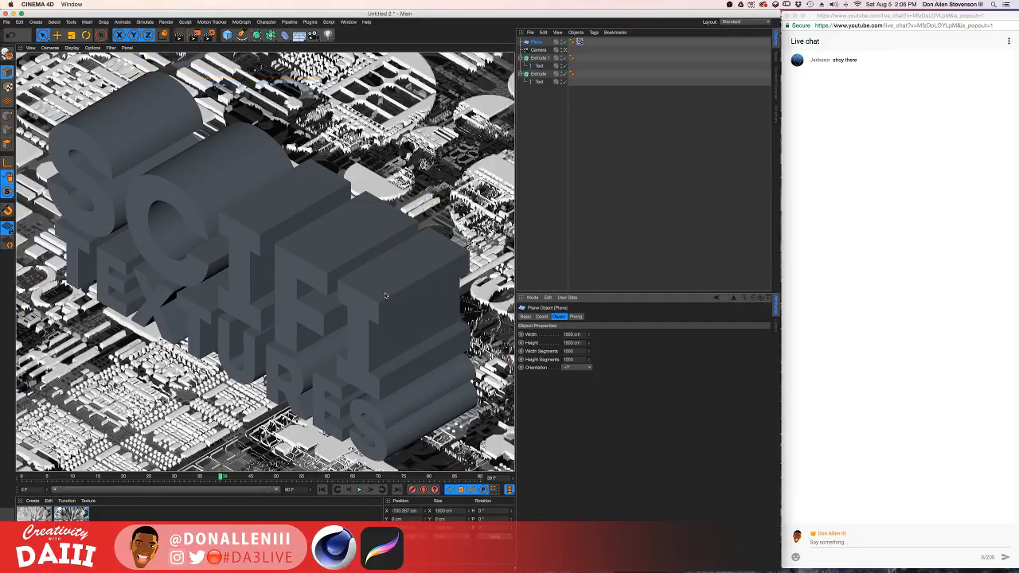
Raise the plane along Y into the base of the lettering and render a preview.
click(296, 283)
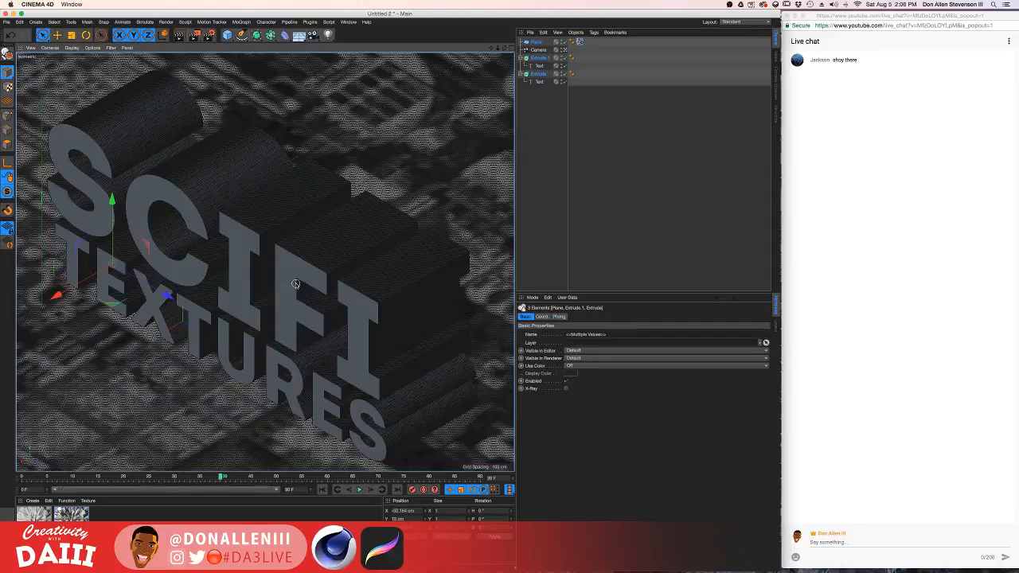
click(123, 212)
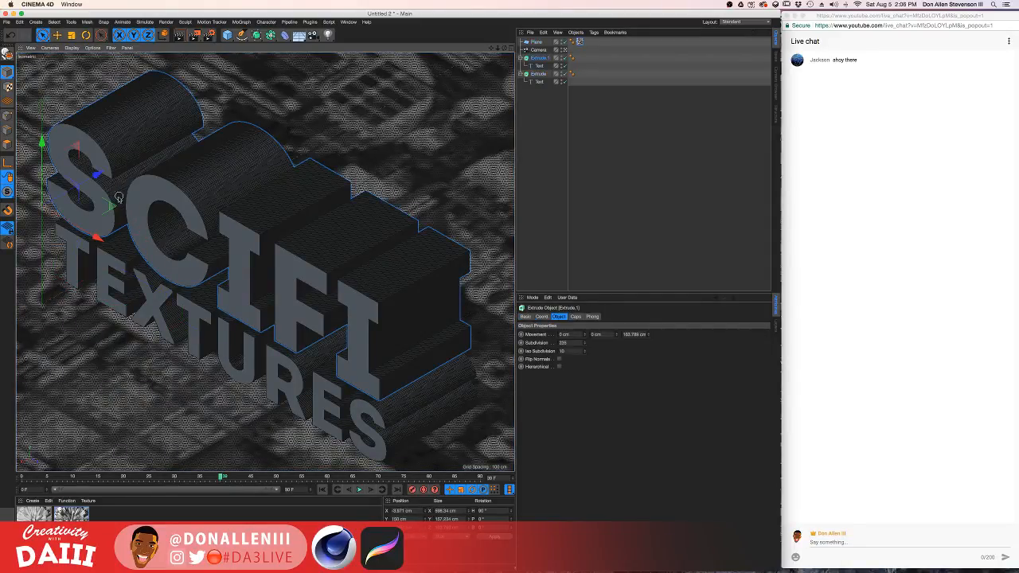
click(535, 41)
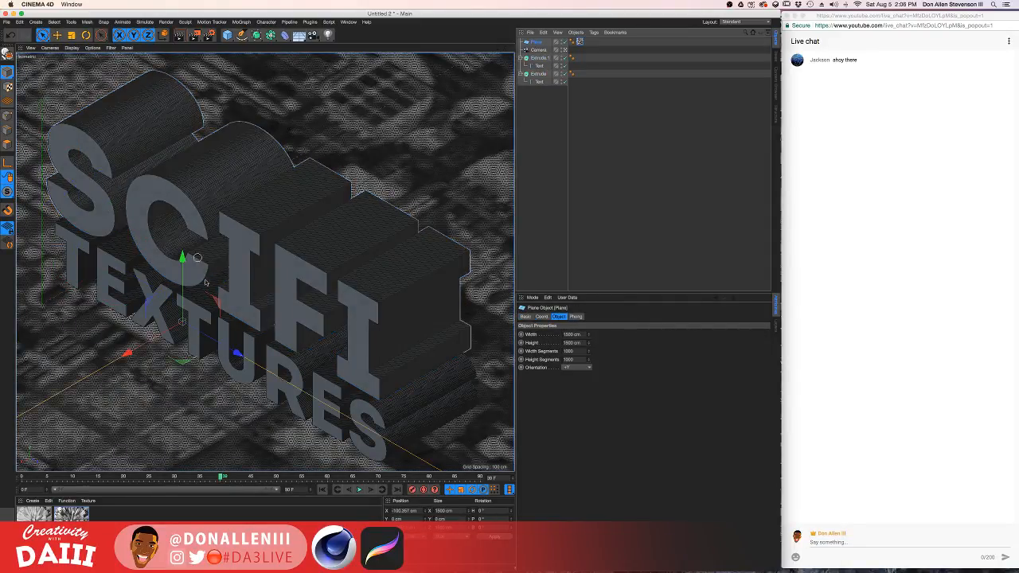
drag(183, 256, 193, 226)
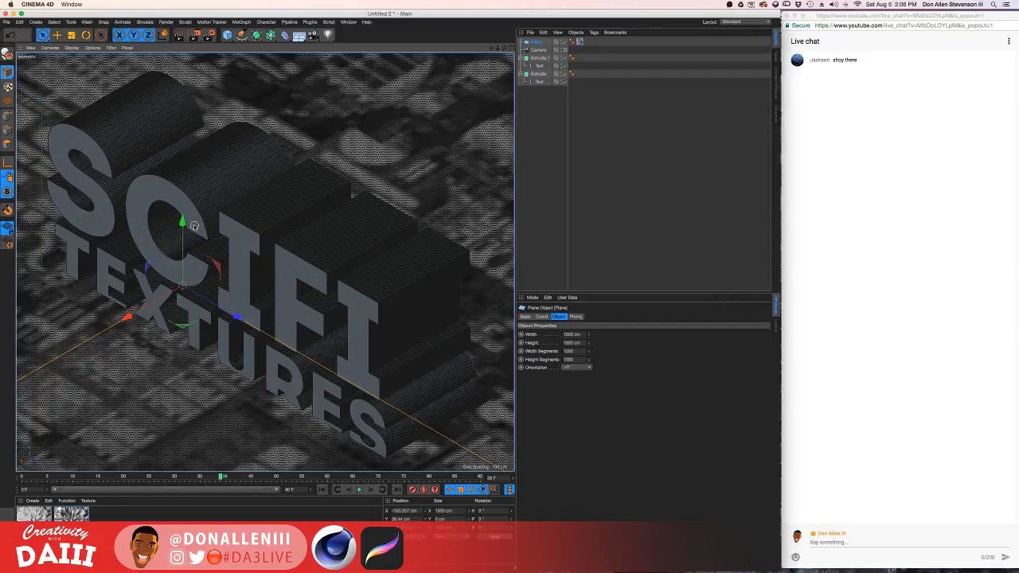
key(ctrl+r)
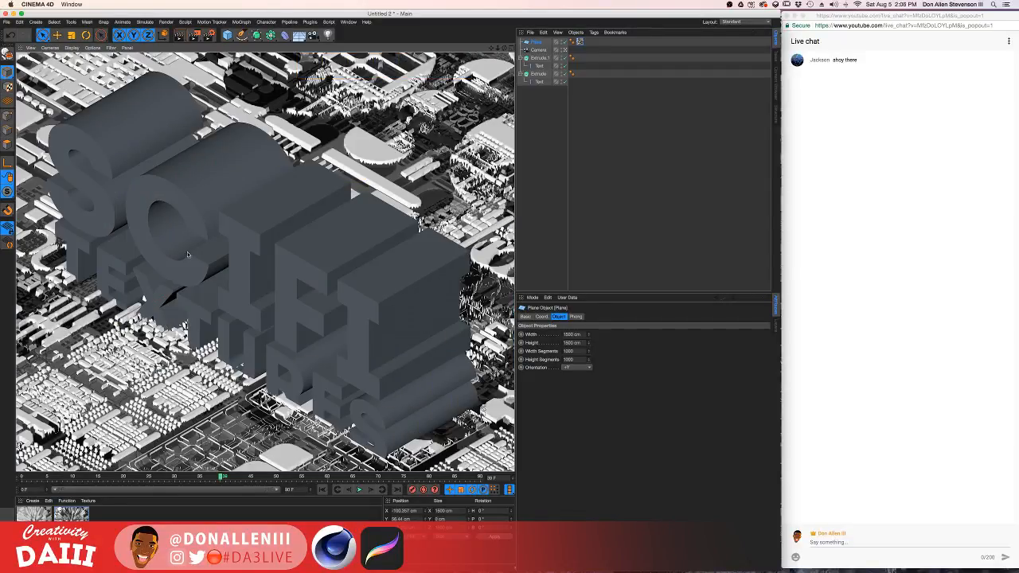
Lower the plane slightly to a Y position of about 31 cm and render a preview.
shift+click(205, 328)
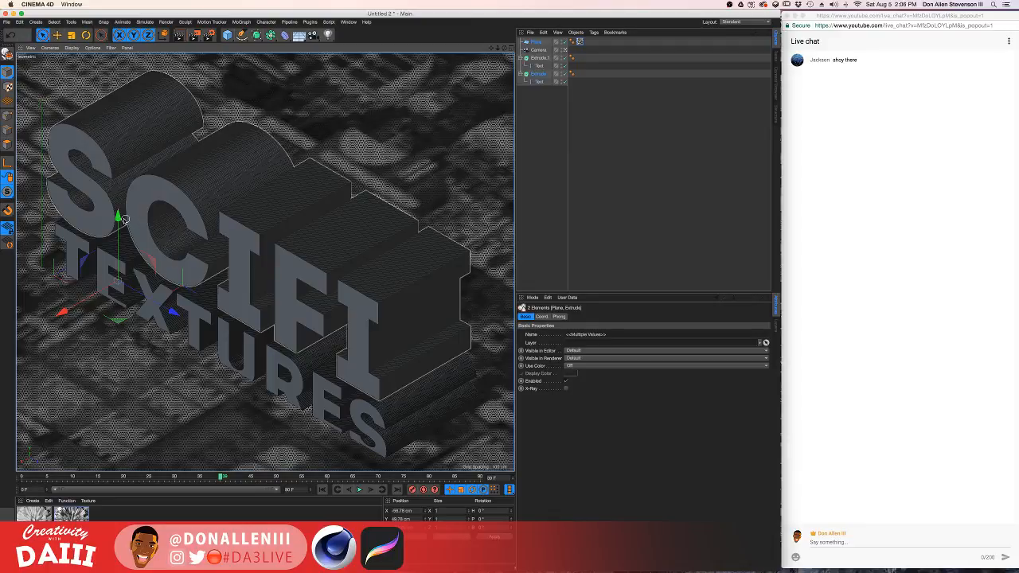
drag(119, 222, 119, 212)
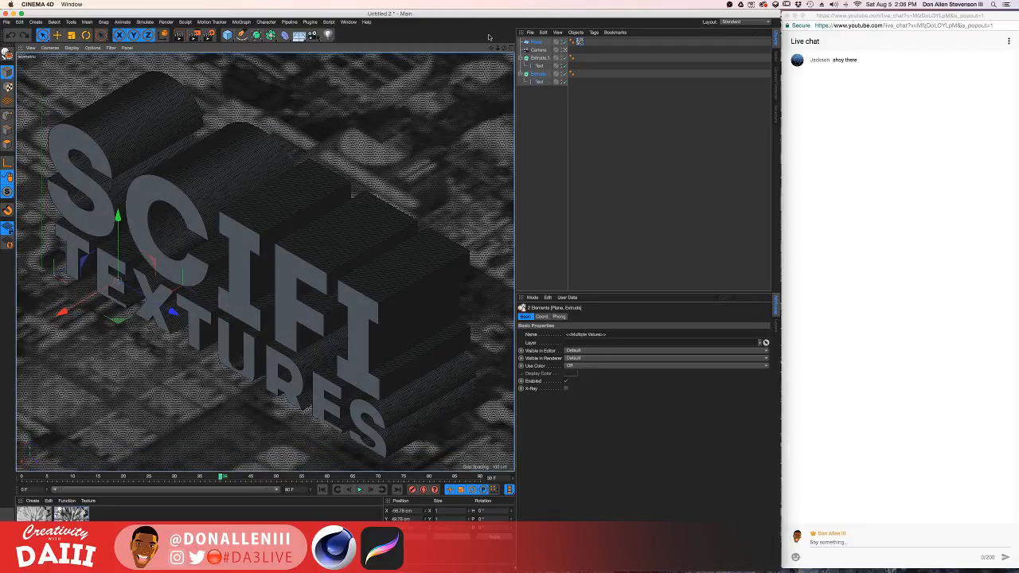
click(535, 43)
drag(183, 220, 182, 224)
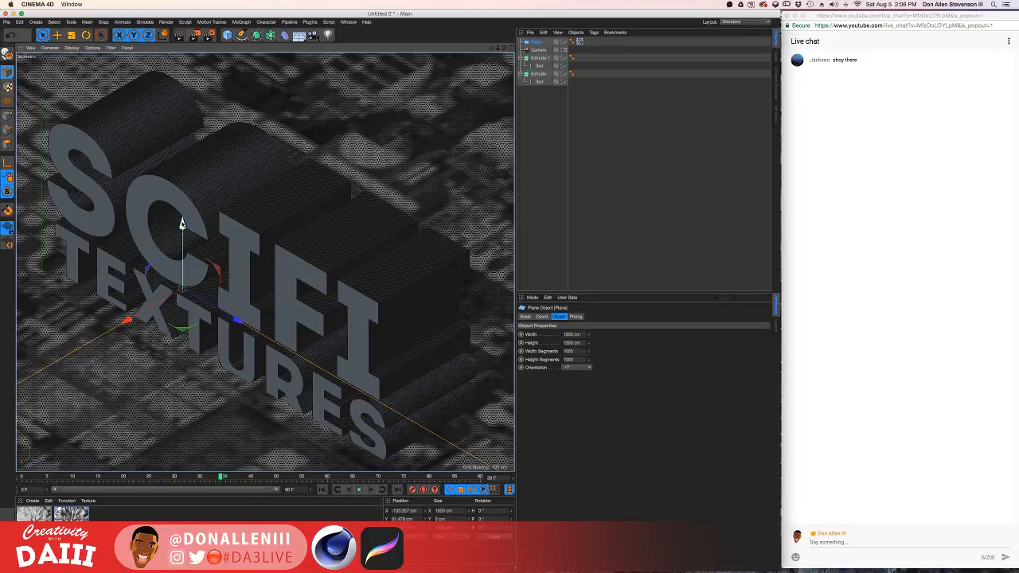
key(super+r)
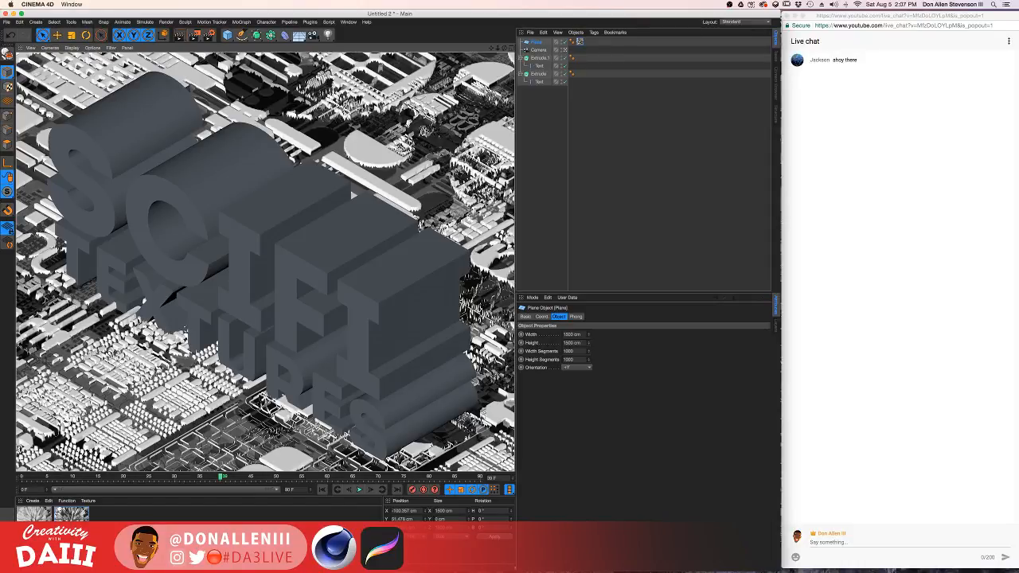
Create a new material and add a Beckmann layer to its reflectance channel.
double_click(164, 532)
double_click(34, 522)
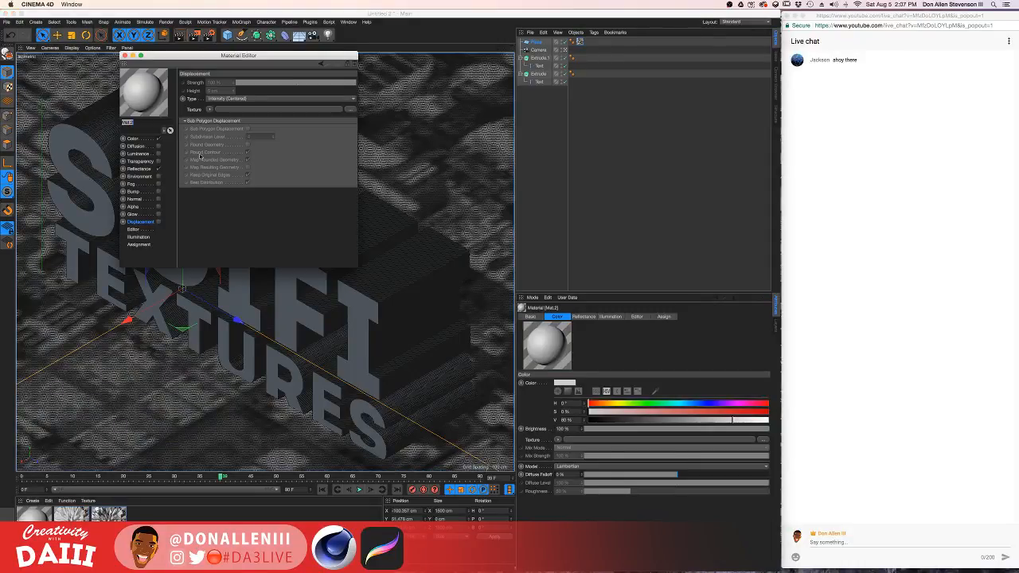
drag(224, 58, 408, 129)
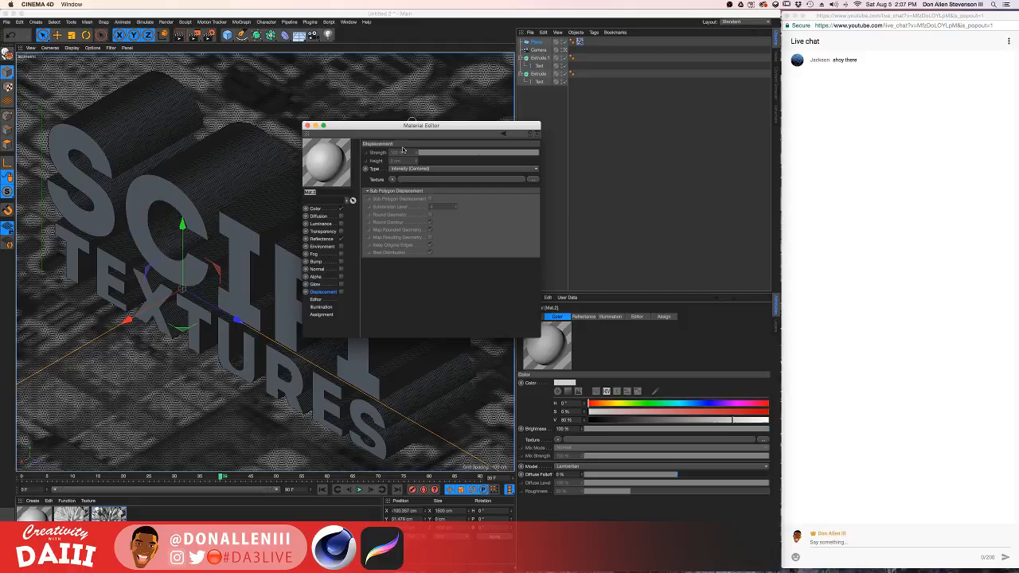
click(323, 239)
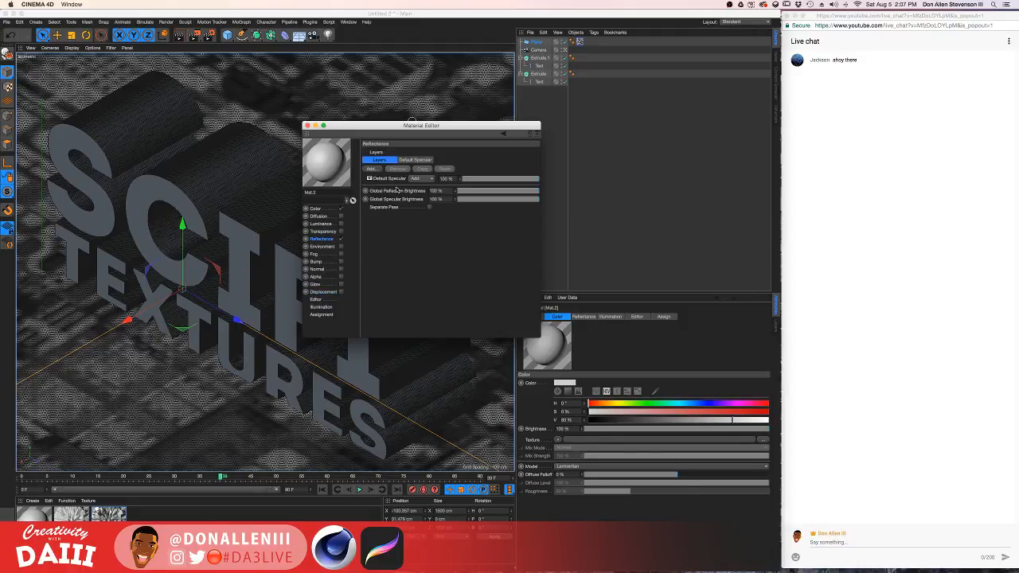
click(369, 169)
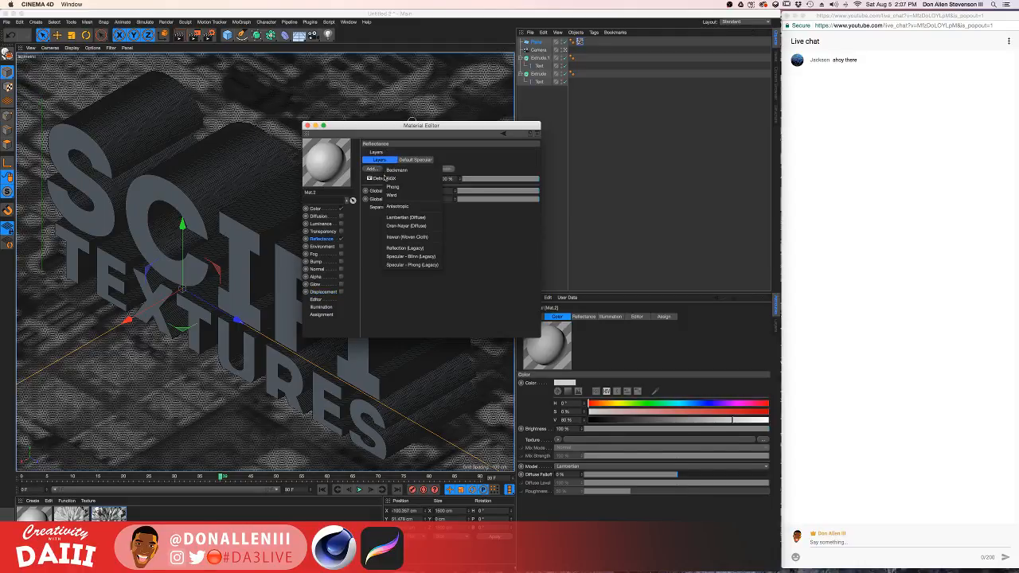
click(385, 177)
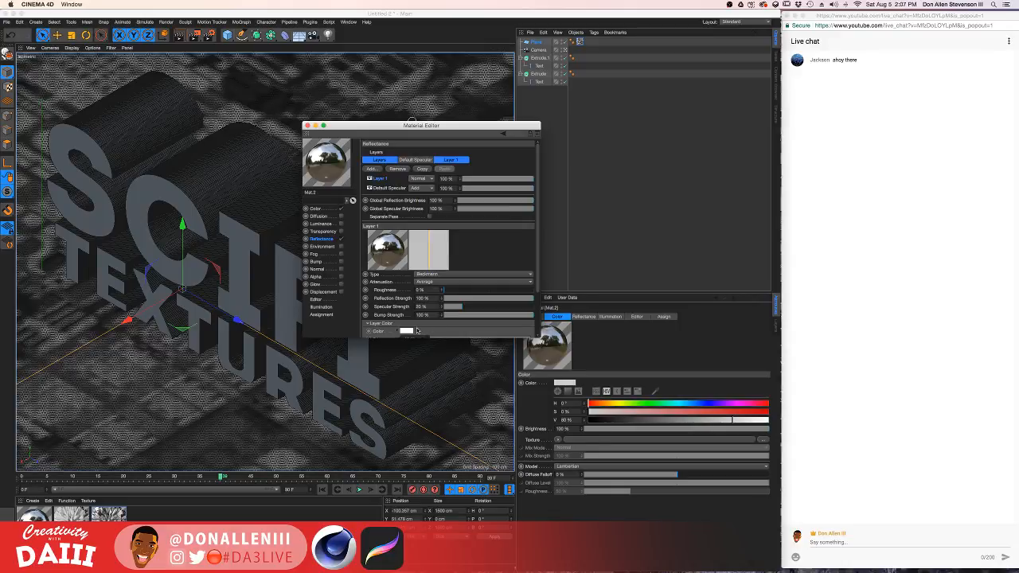
Tint the Beckmann reflectance layer pale yellow, with 19% saturation and 100% value, and close the material editor.
click(407, 331)
click(398, 329)
click(404, 339)
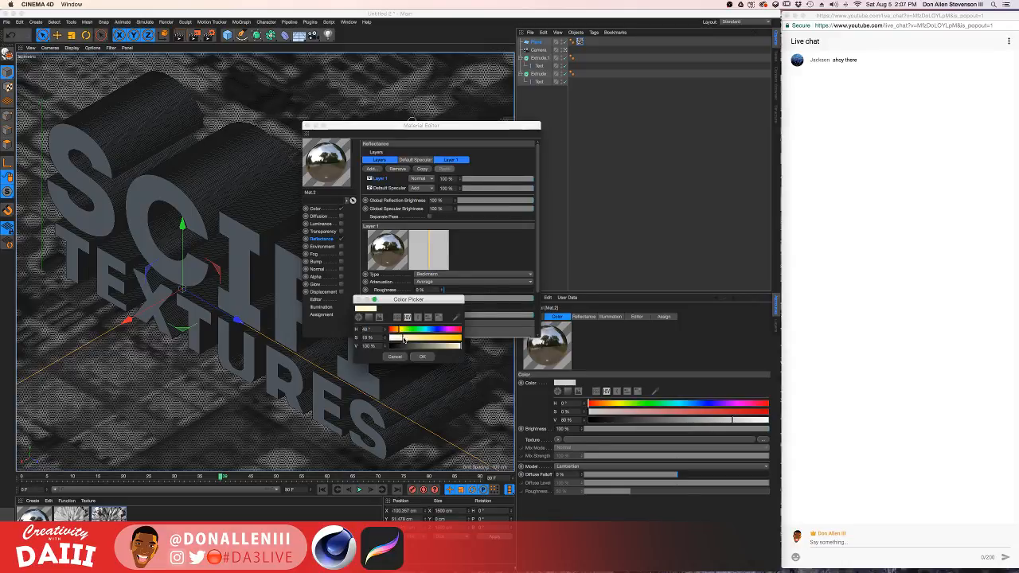
click(423, 356)
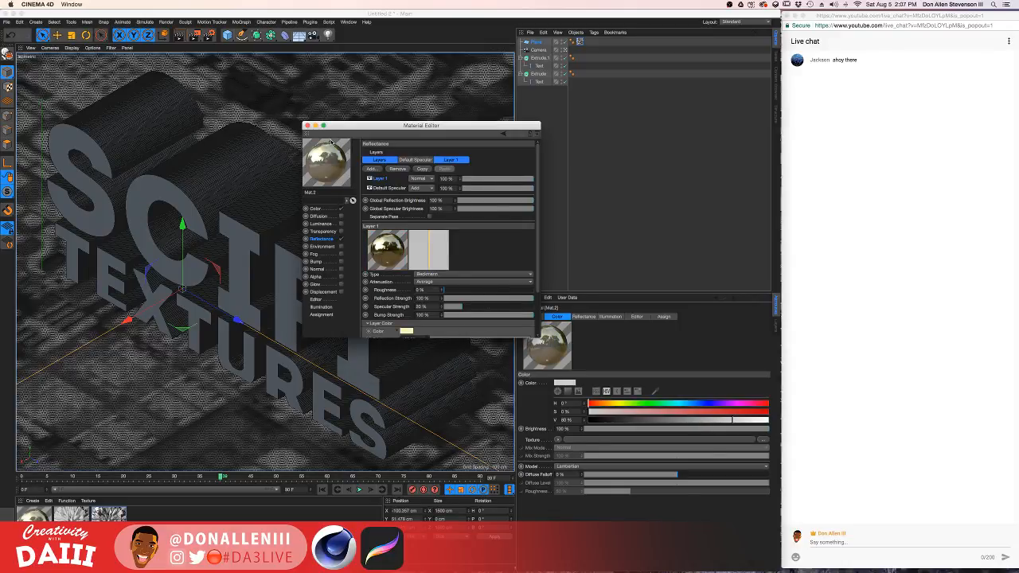
click(319, 210)
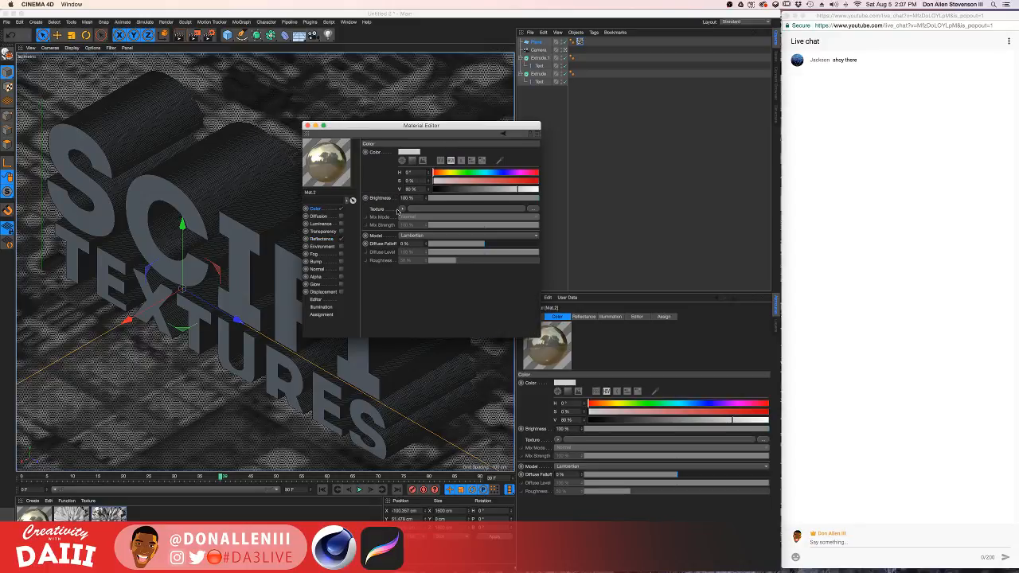
click(316, 126)
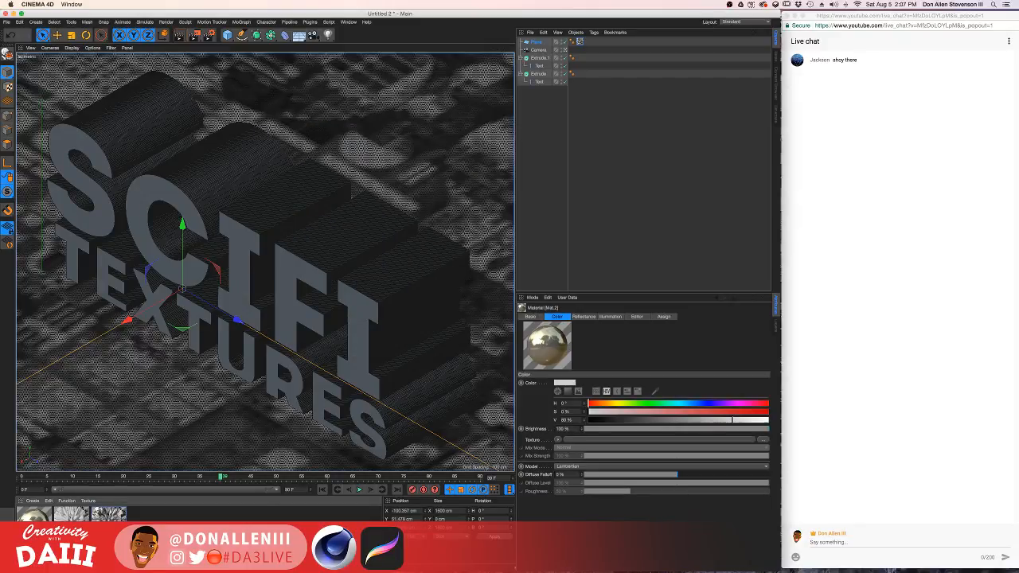
Apply the reflective material Mat.2 to both lettering extrusions and render a preview.
drag(310, 262, 312, 266)
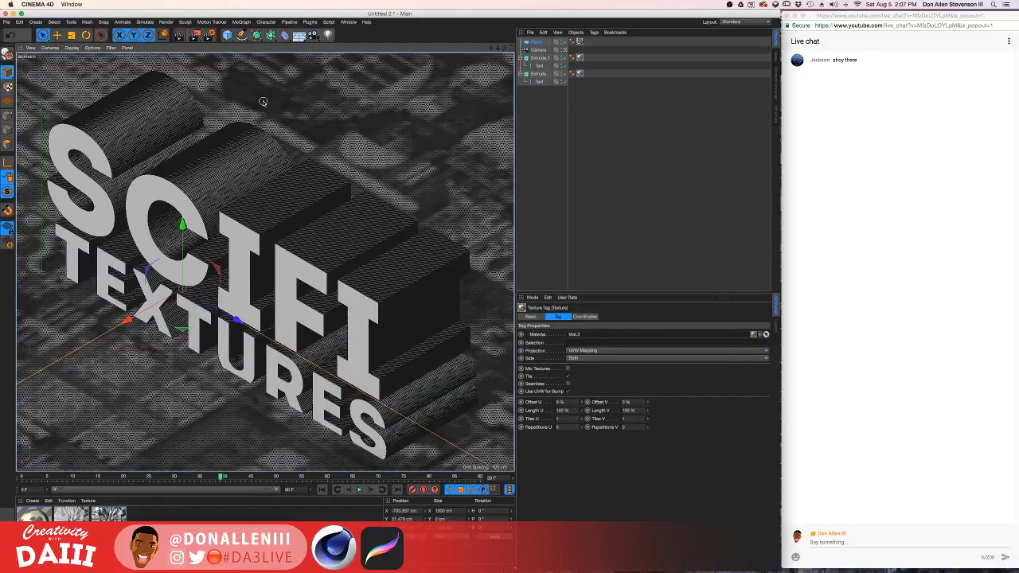
key(super+r)
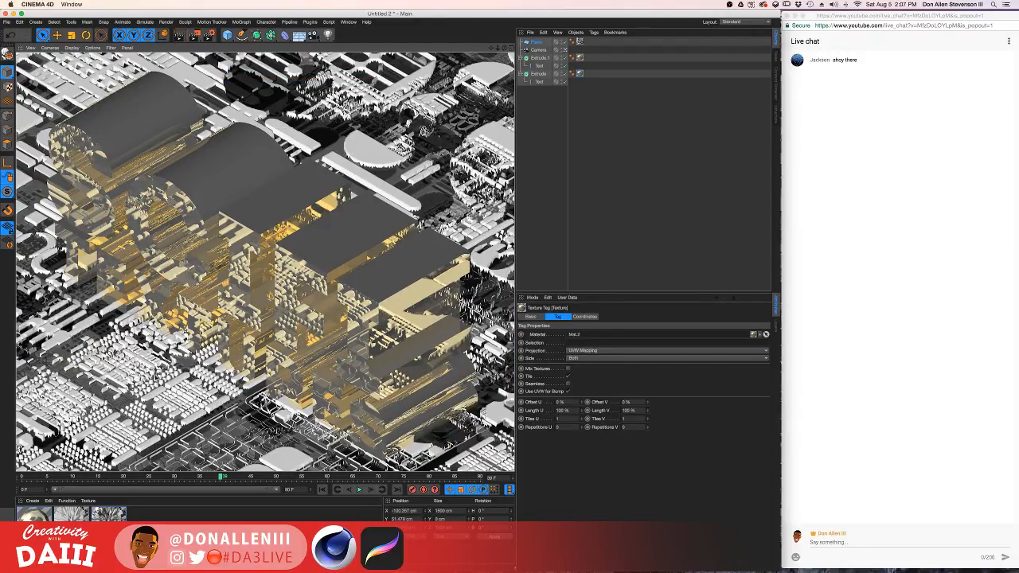
Set the roughness of Mat.2's Beckmann reflectance layer to 31% and move the material editor clear of the lettering.
double_click(34, 515)
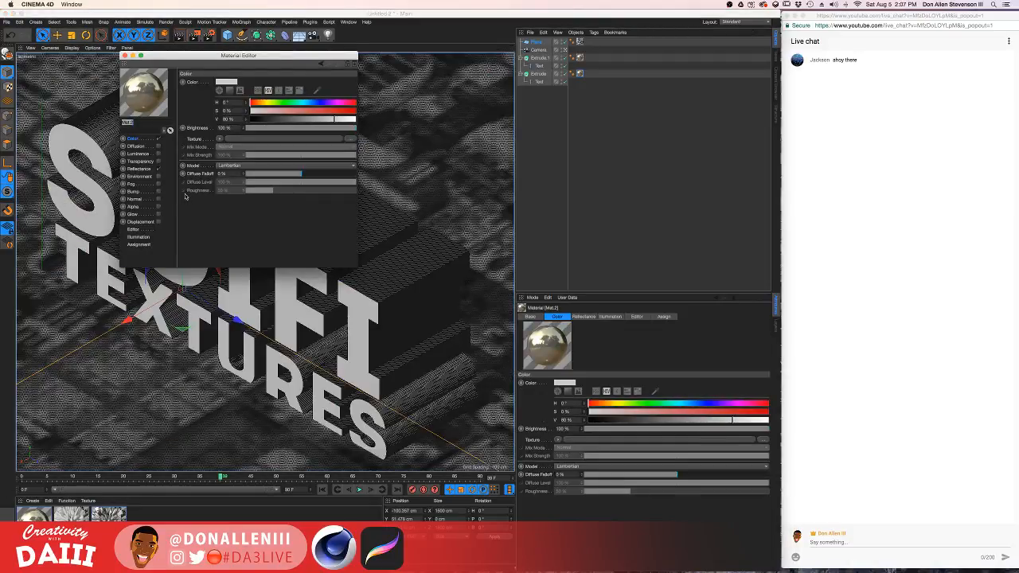
drag(199, 58, 379, 147)
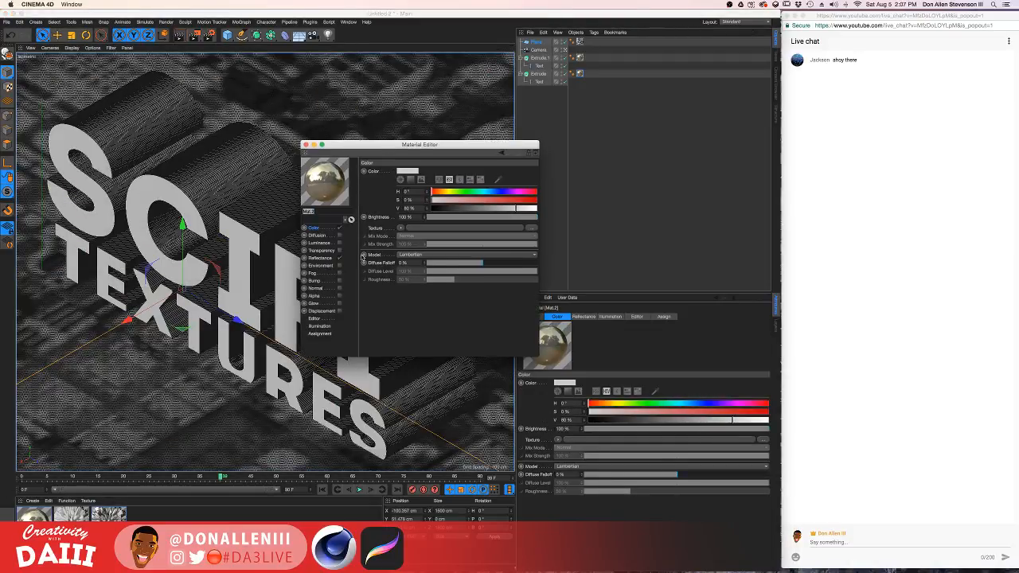
click(320, 258)
drag(444, 309, 472, 309)
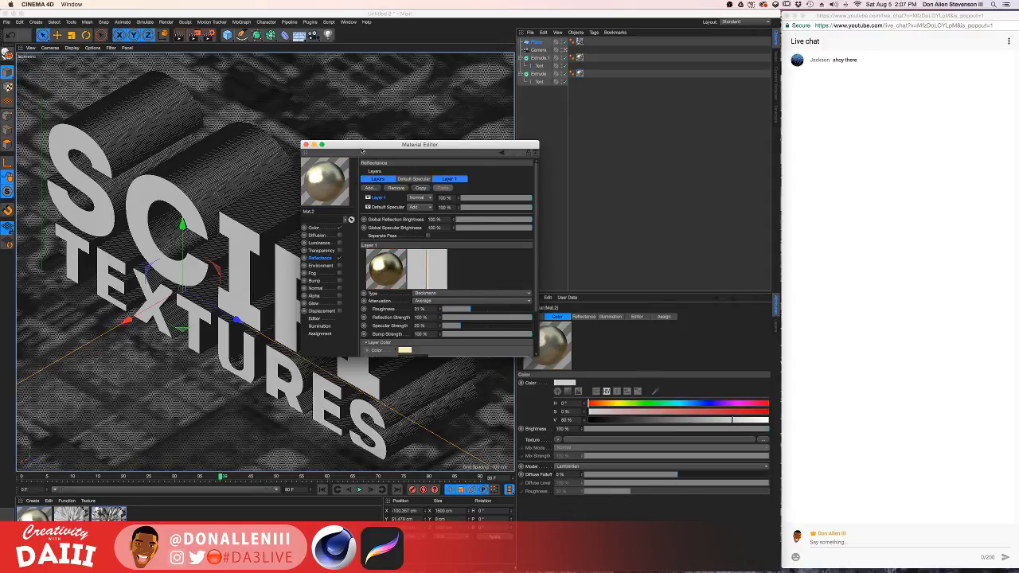
drag(362, 150, 604, 182)
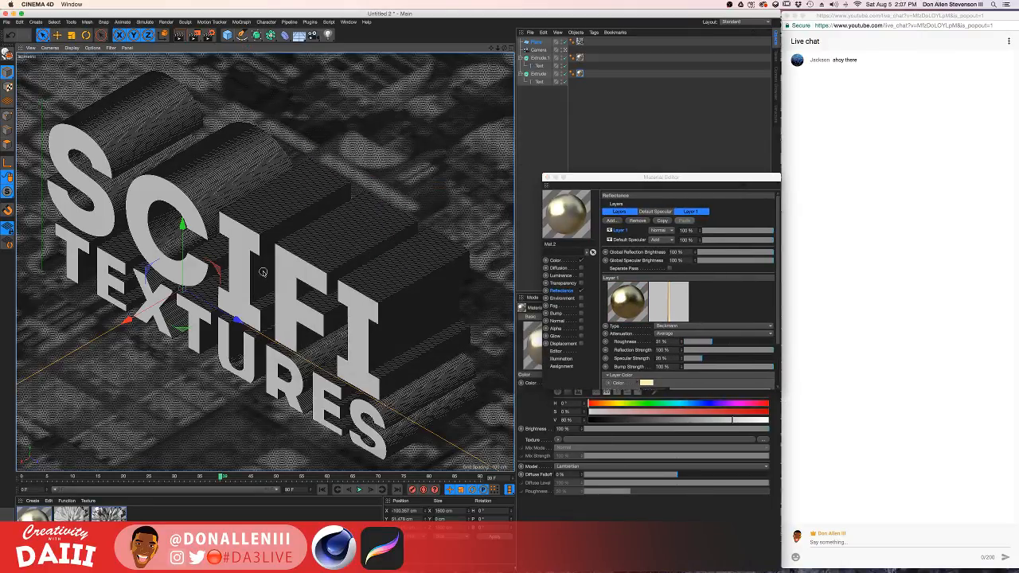
Preview the rendered lettering while lowering the roughness of Mat.2's Beckmann reflectance layer to 6%.
key(super+r)
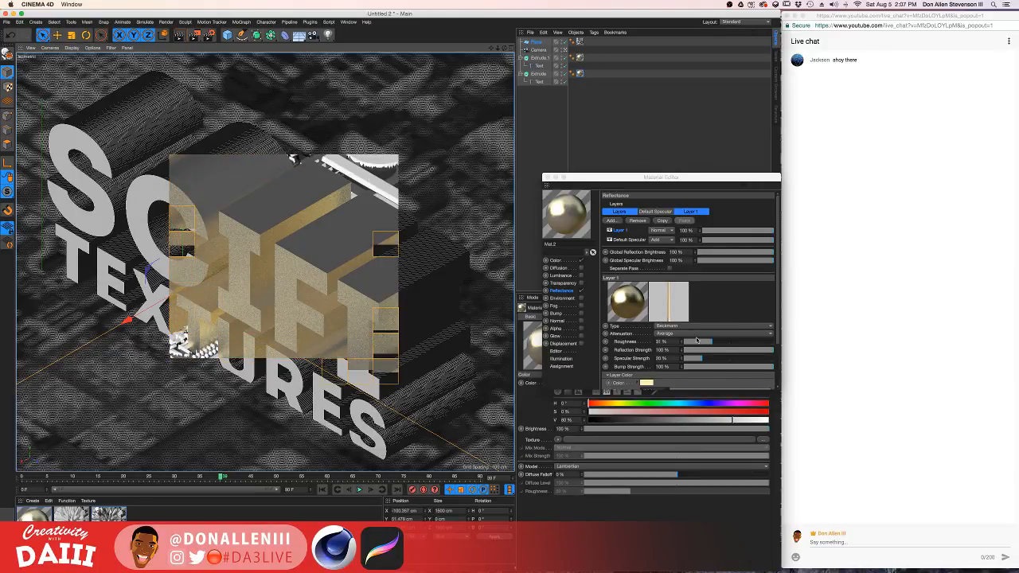
drag(698, 344, 694, 342)
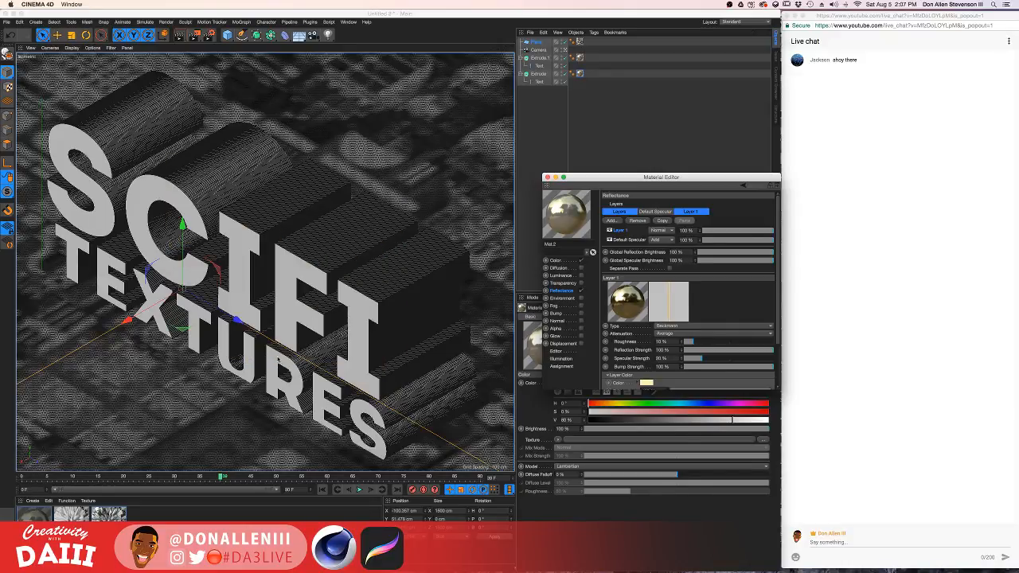
click(236, 338)
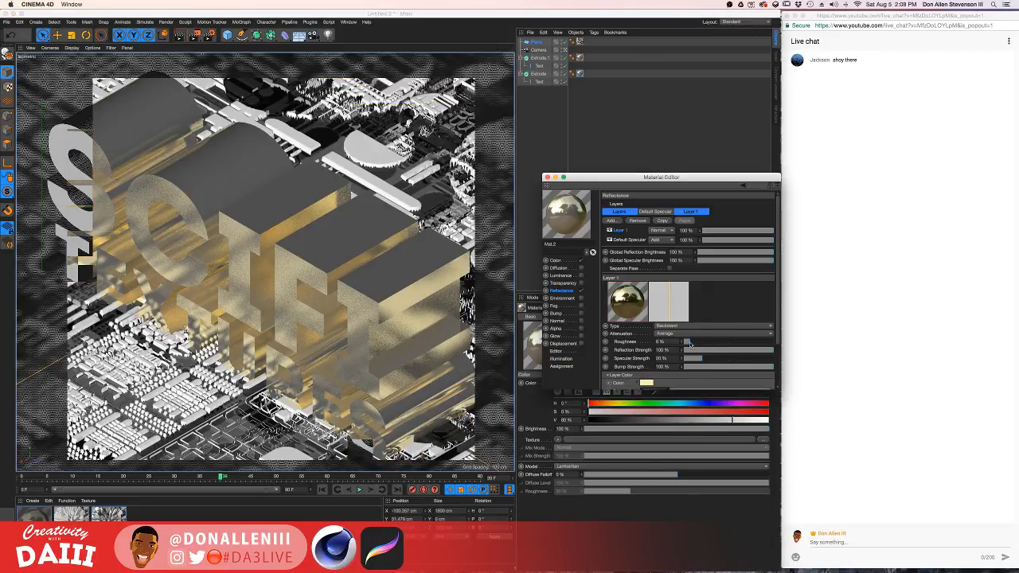
drag(690, 344, 658, 325)
Render a preview of the lettering with Mat.2's color channel disabled, and re-enable the channel.
click(580, 262)
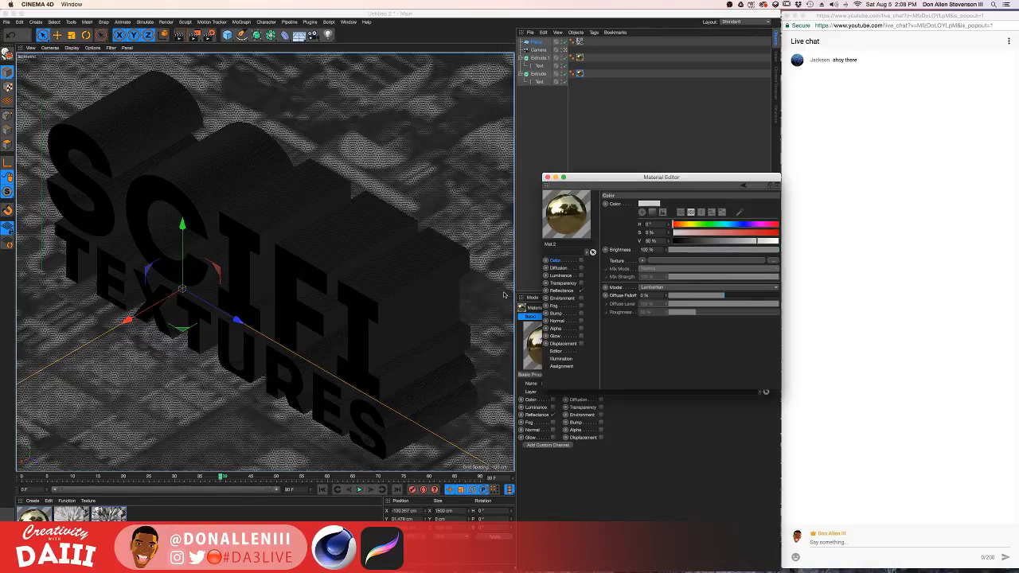
click(457, 309)
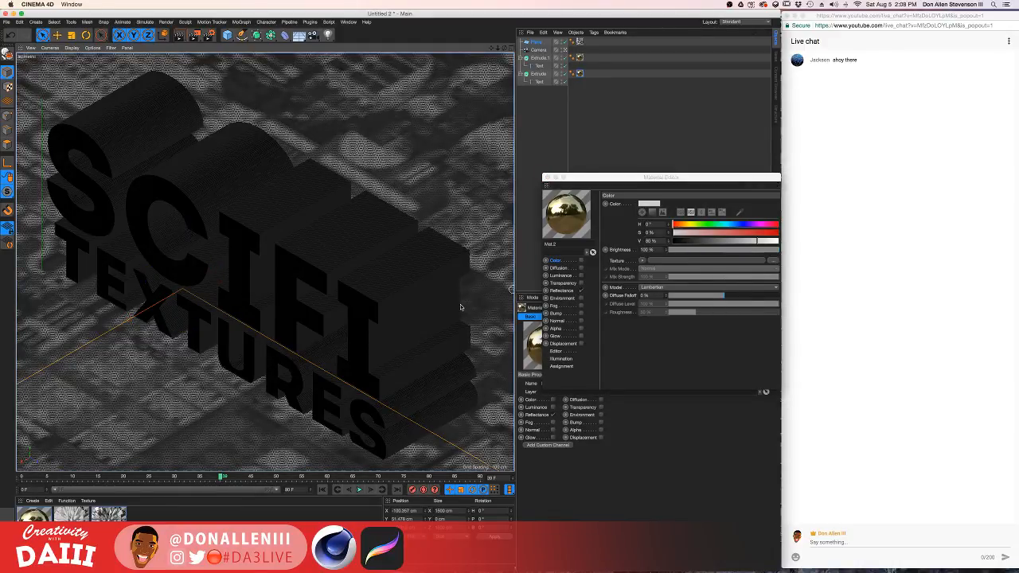
click(421, 327)
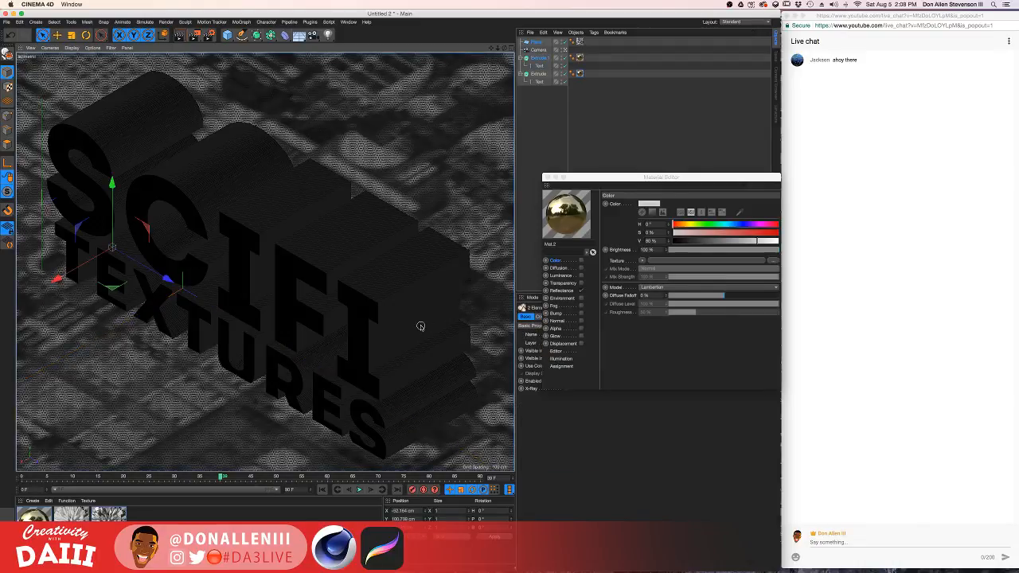
key(super+r)
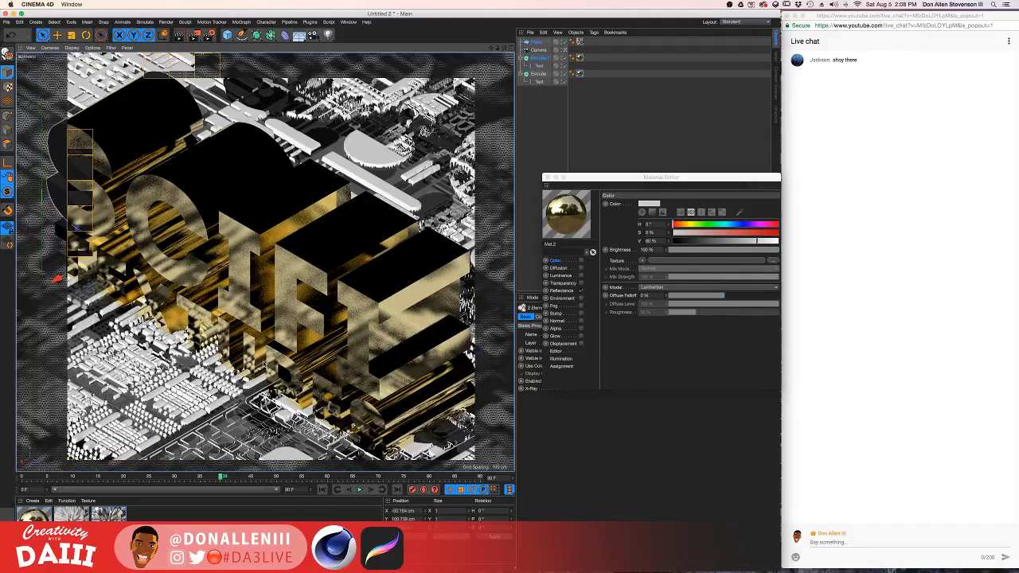
click(580, 262)
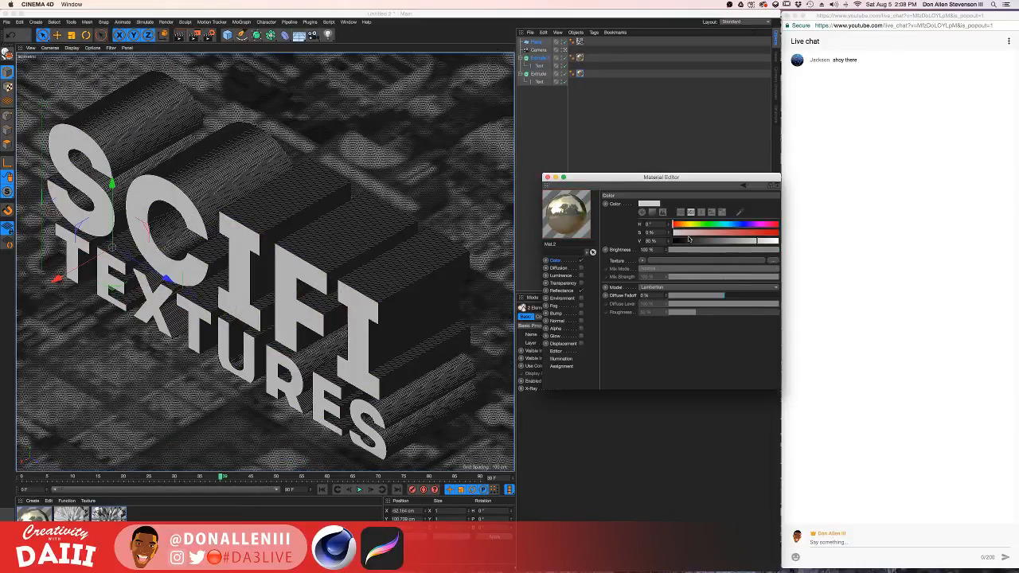
Set Mat.2's base color to blue with hue 202°, saturation 90% and value 54%, and render a preview.
click(731, 241)
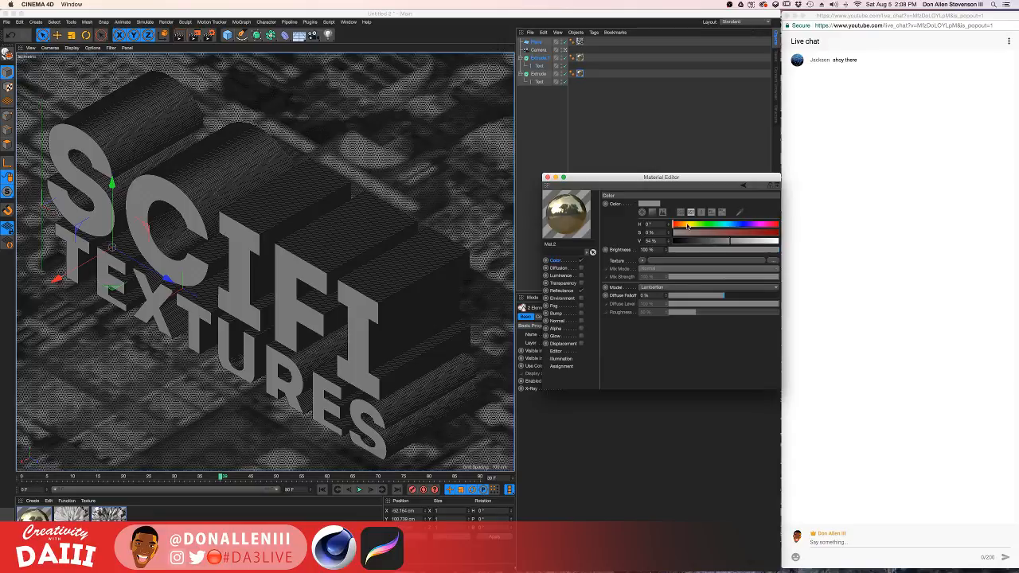
drag(688, 227, 724, 226)
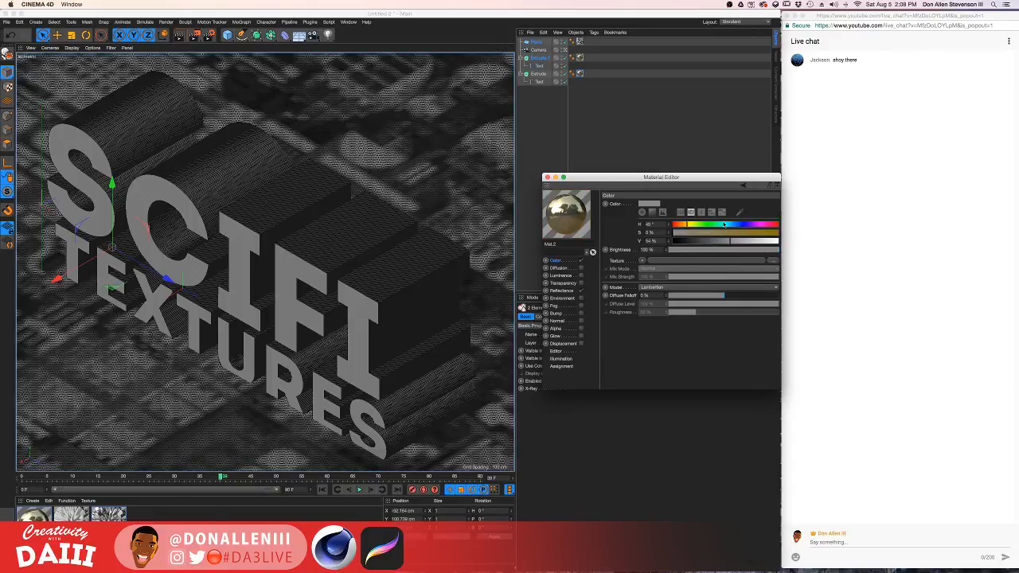
click(767, 234)
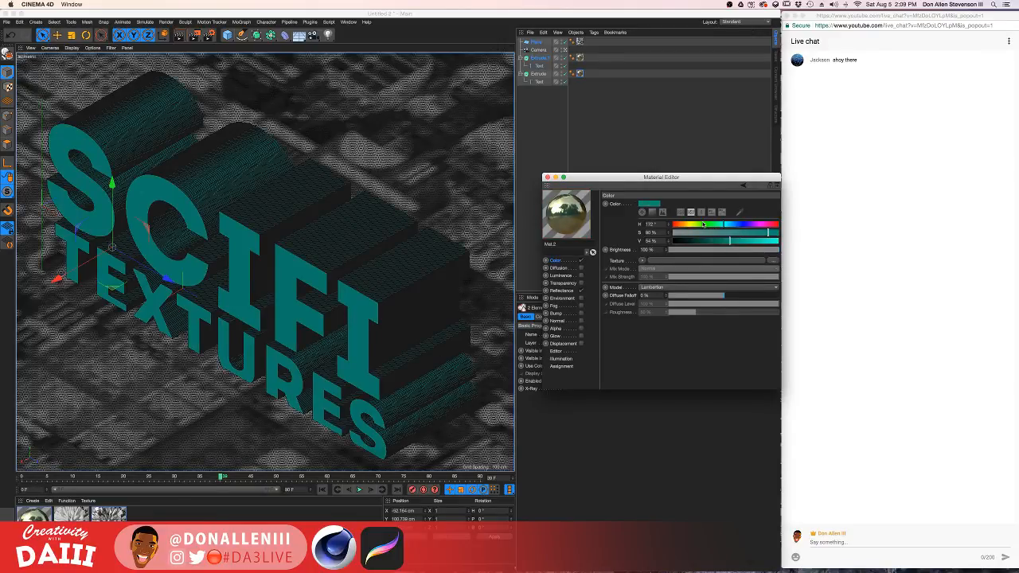
drag(703, 226, 690, 226)
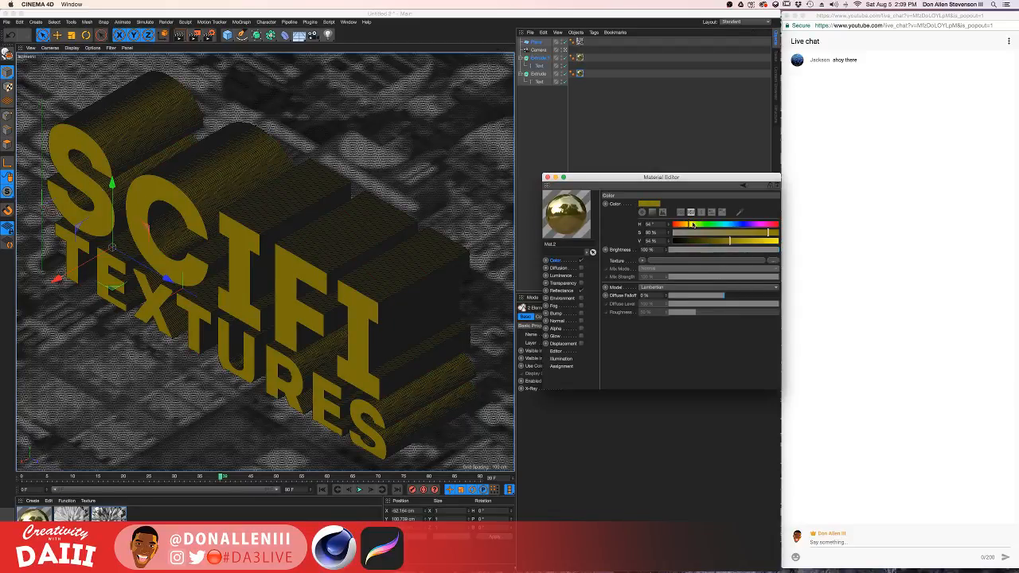
drag(692, 225, 733, 225)
click(269, 242)
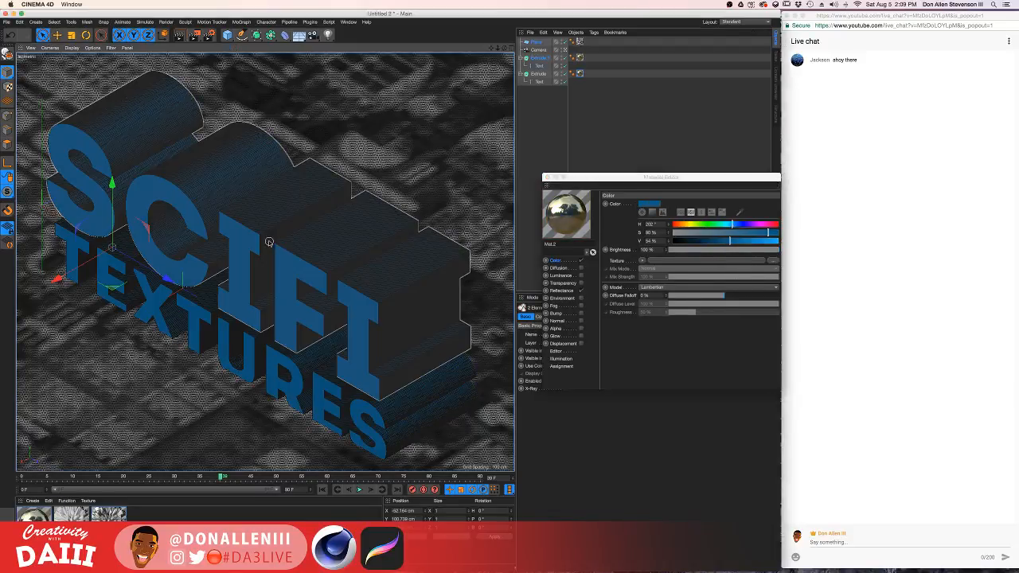
key(ctrl+r)
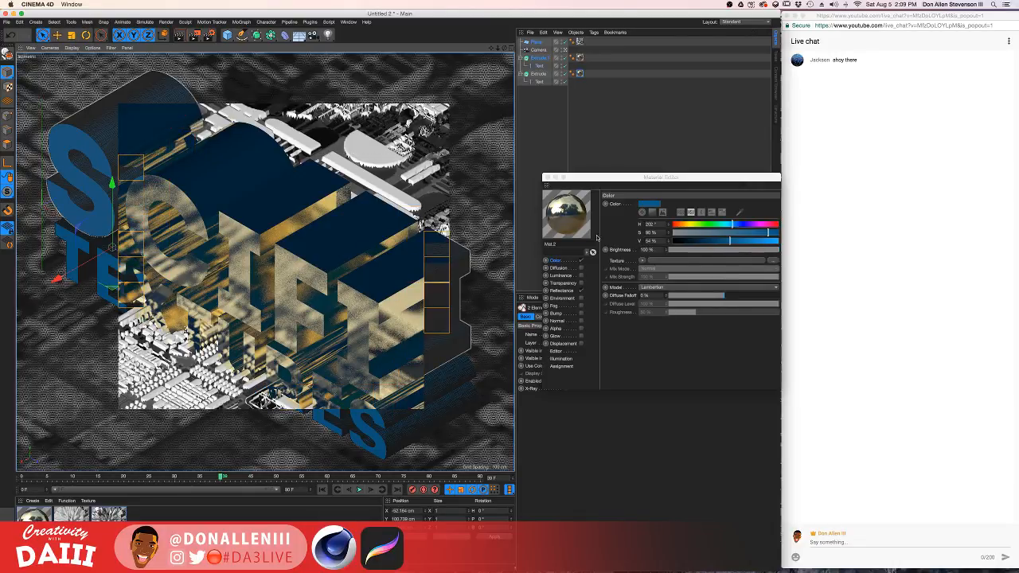
Change Mat.2's base color to purple with a hue of 288° and close the material editor.
click(690, 225)
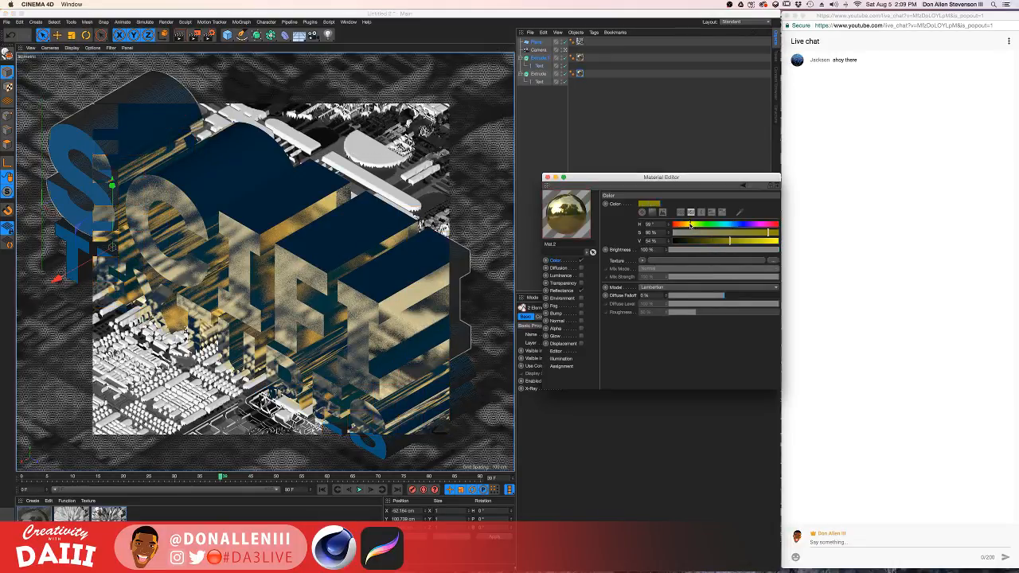
drag(691, 226, 759, 225)
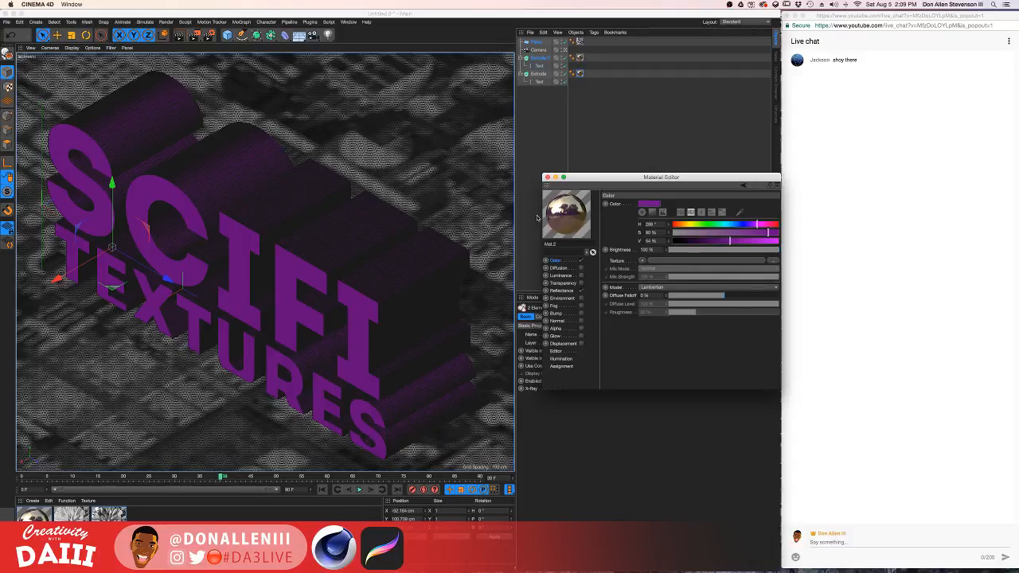
click(548, 178)
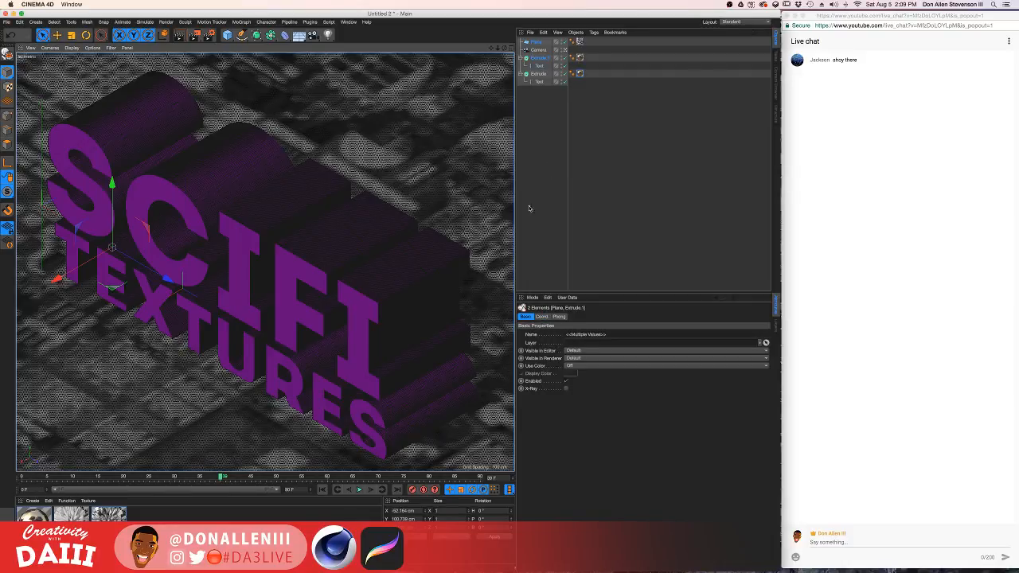
Duplicate Mat.2, open the copy in the material editor and enable its displacement channel.
ctrl+drag(34, 514, 146, 514)
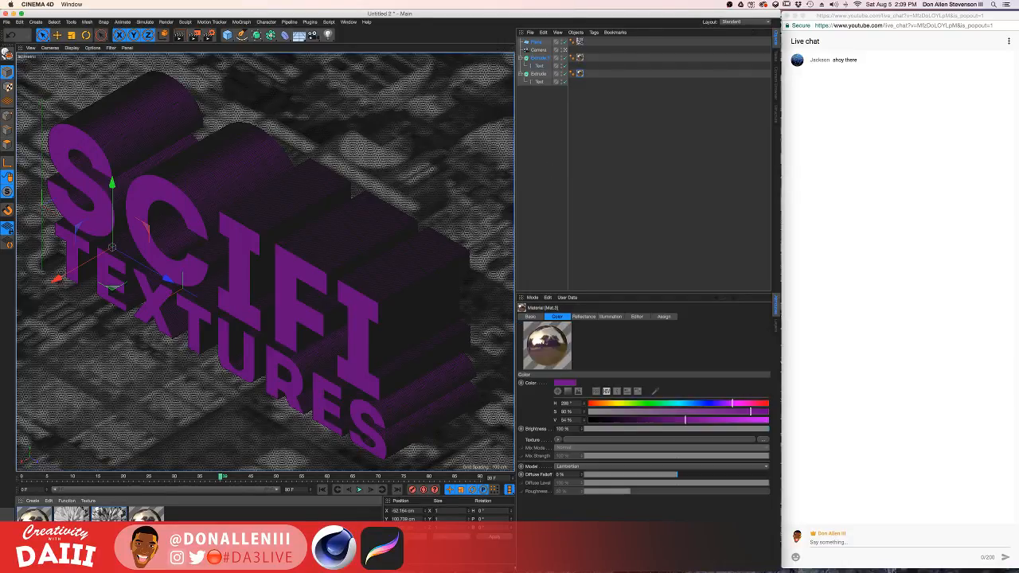
double_click(146, 514)
drag(276, 57, 443, 81)
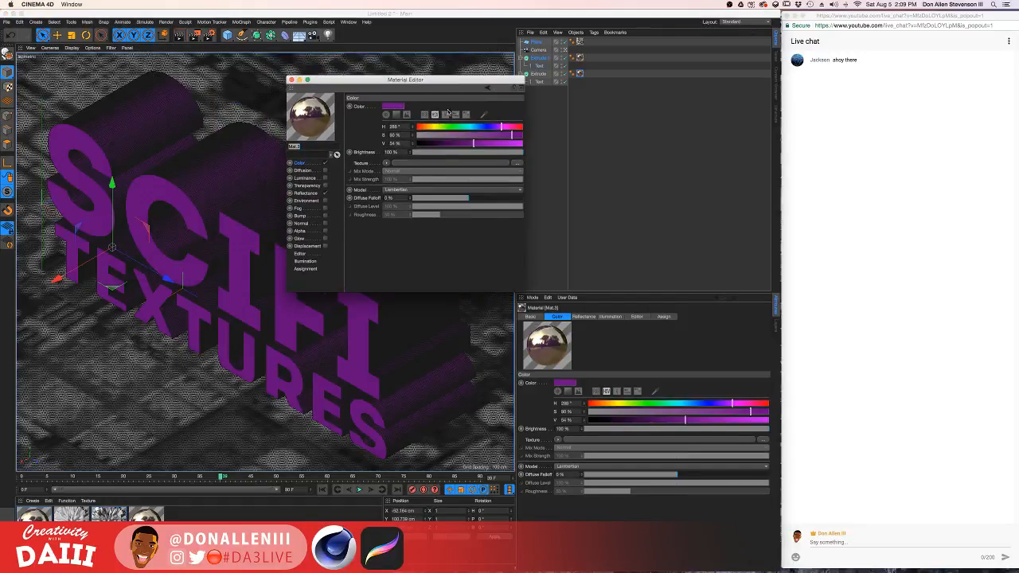
click(325, 246)
Start loading an image as the displacement texture of the duplicated material and activate the file search.
click(379, 134)
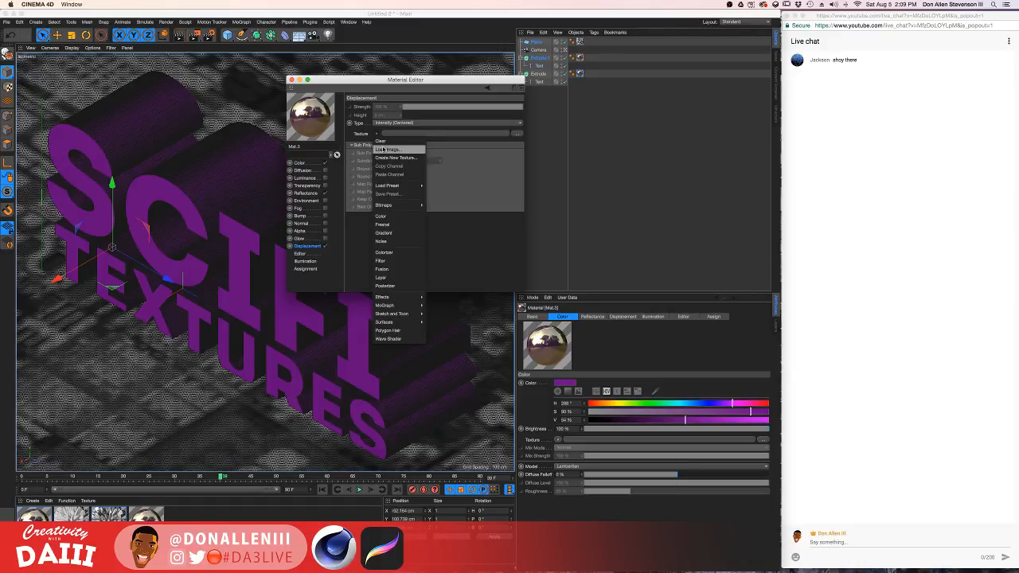
click(383, 149)
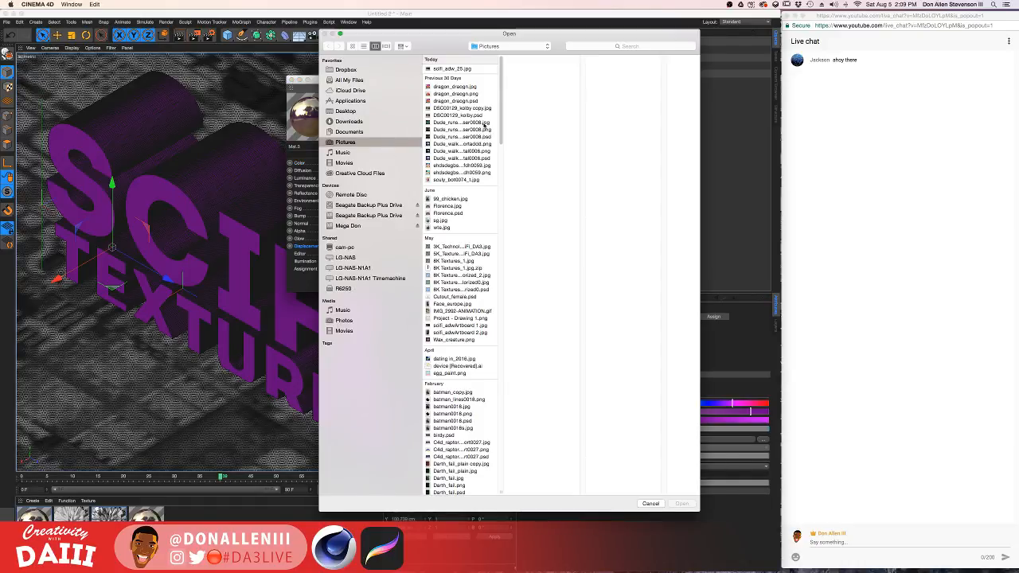
click(571, 48)
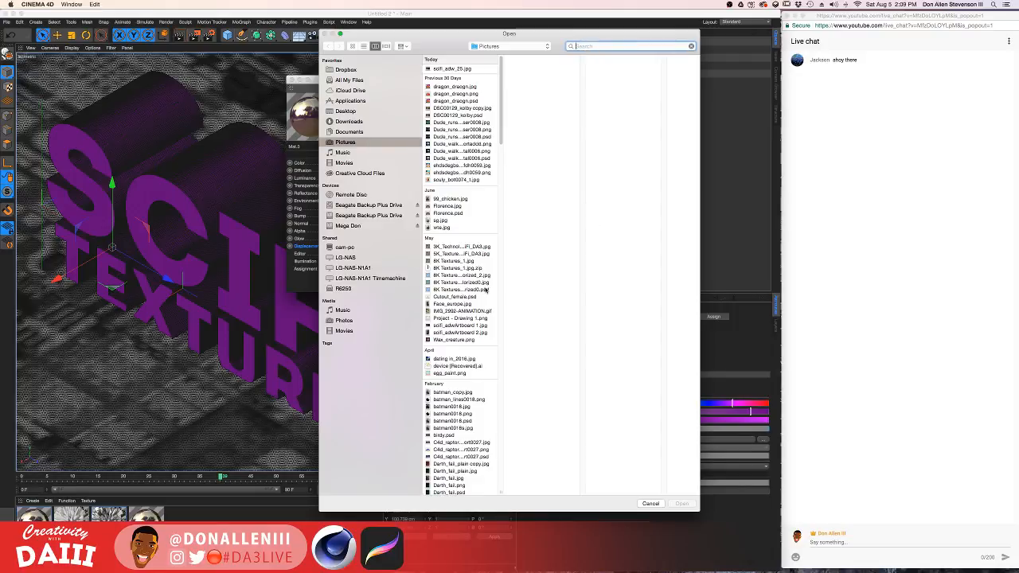
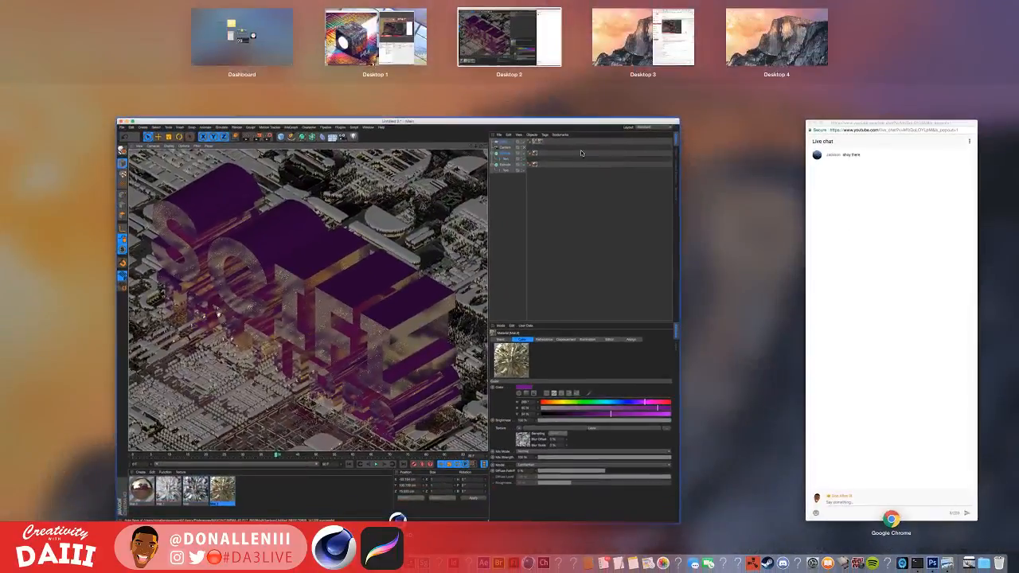
Switch to Chrome, close the free texture pack page and show the $25 SCIFI TEXTURES downloads page in its own window.
click(665, 31)
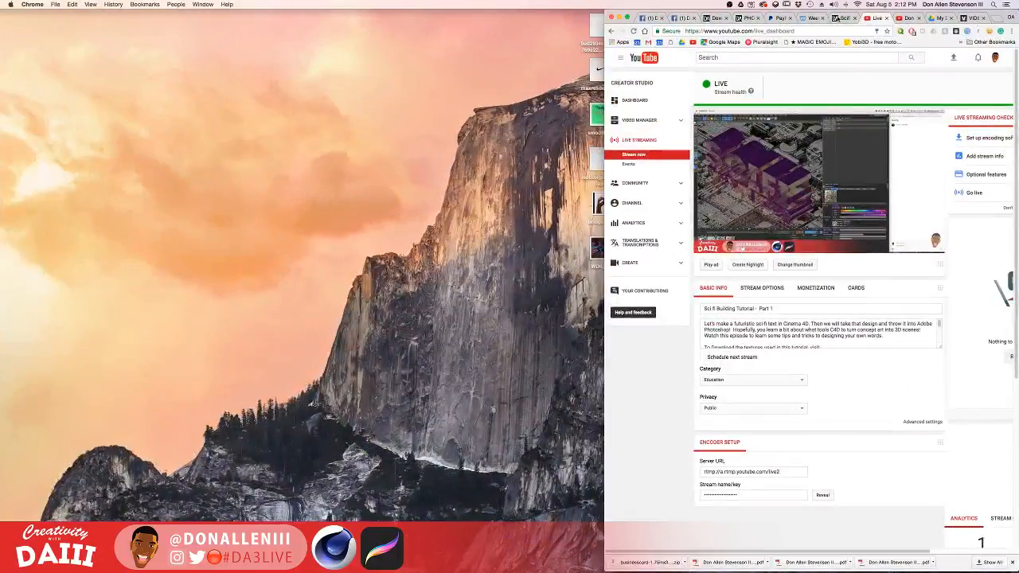
drag(842, 17, 874, 100)
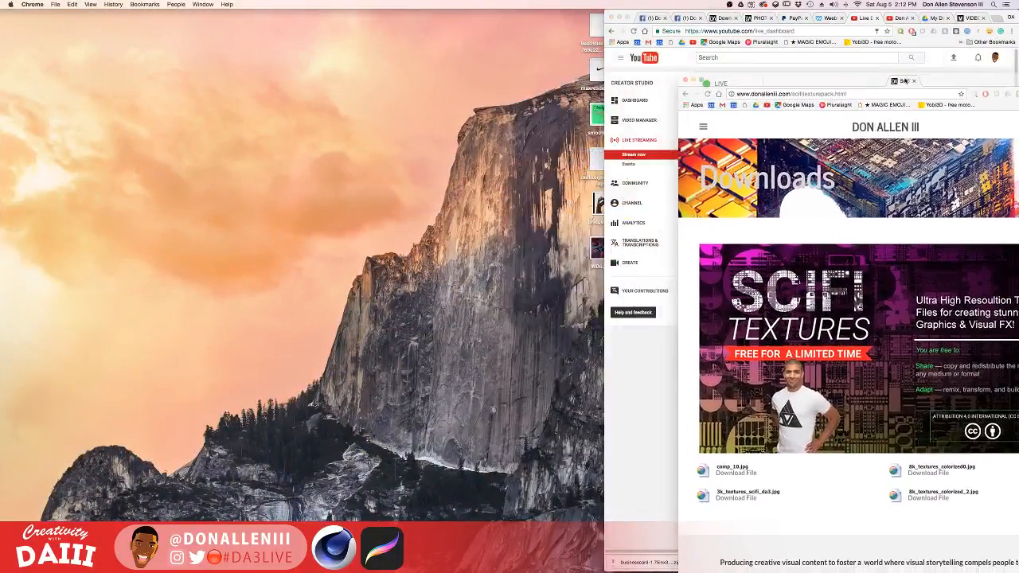
click(683, 80)
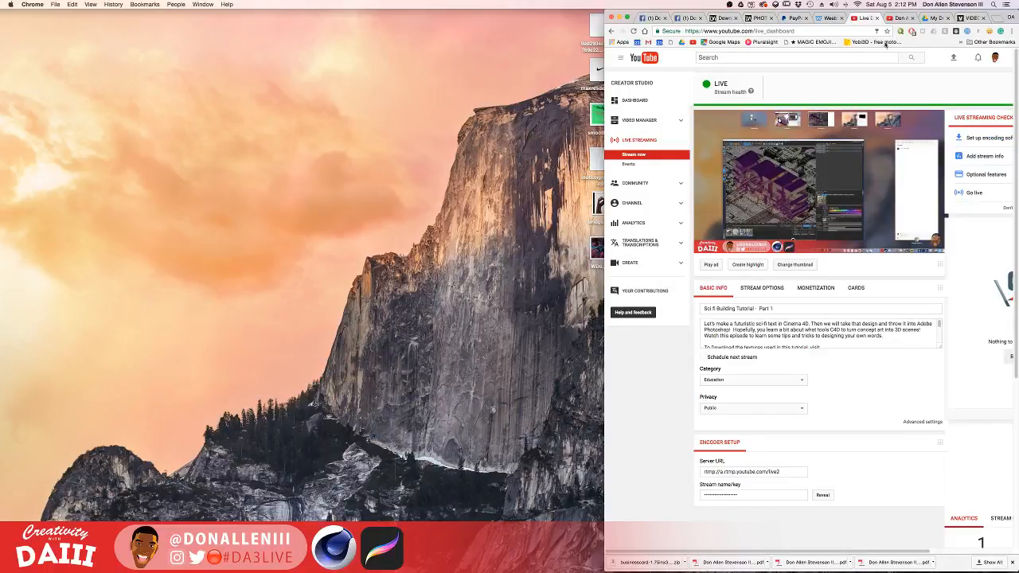
click(763, 18)
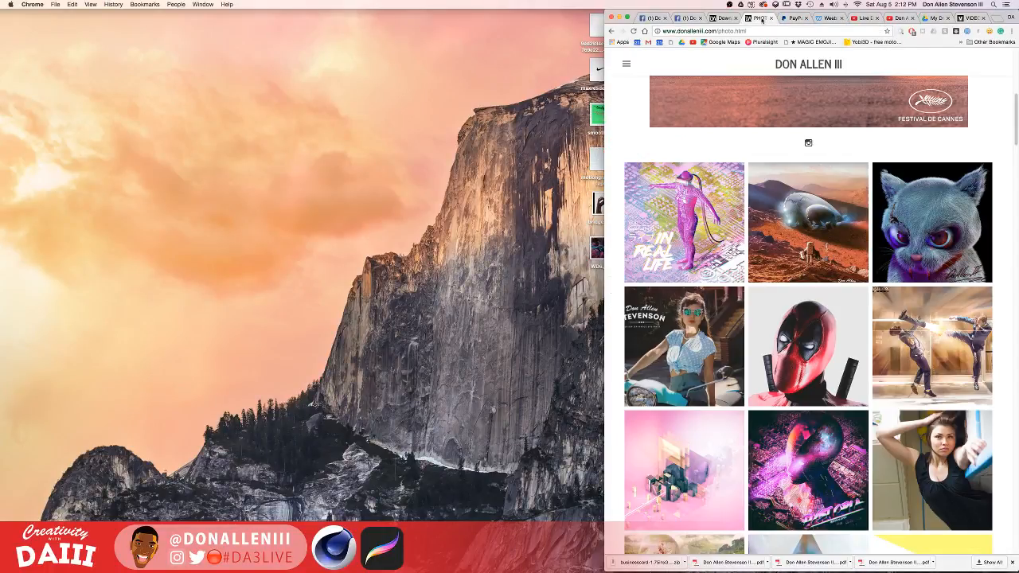
click(732, 22)
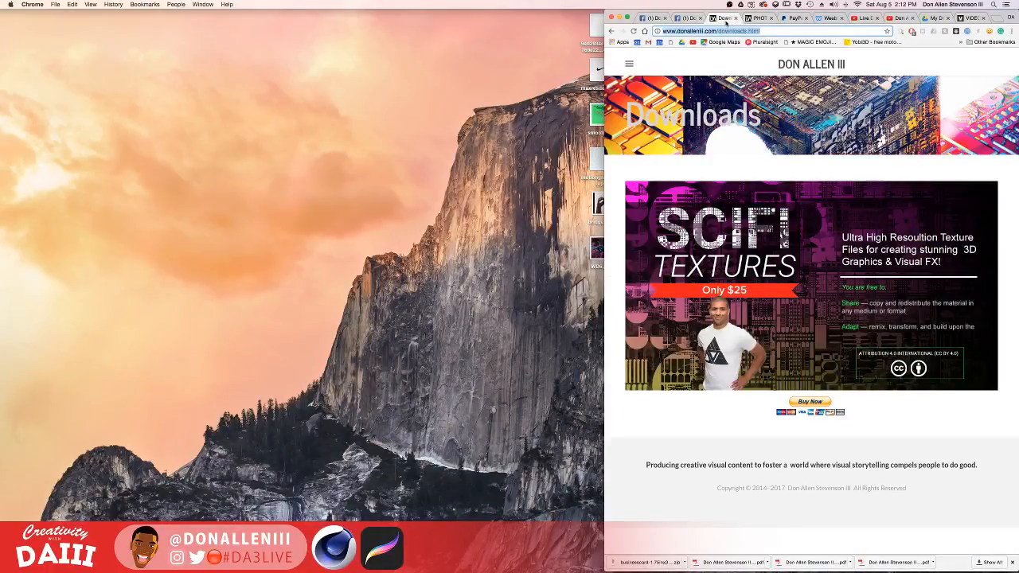
drag(723, 18, 249, 11)
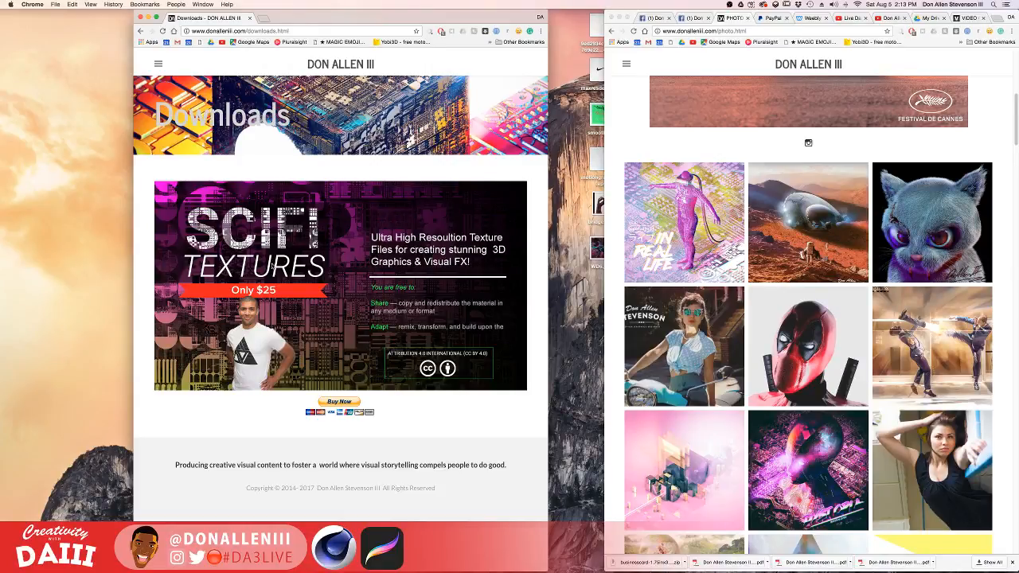
Switch back to Cinema 4D and set the roughness of Mat.2's Beckmann reflectance layer to 0%.
key(ctrl+Up)
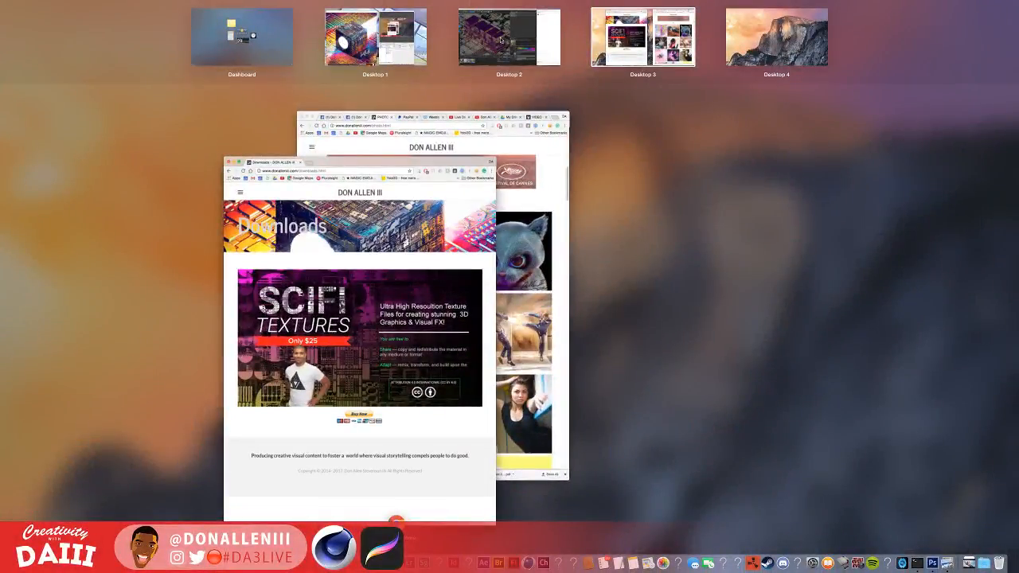
click(502, 40)
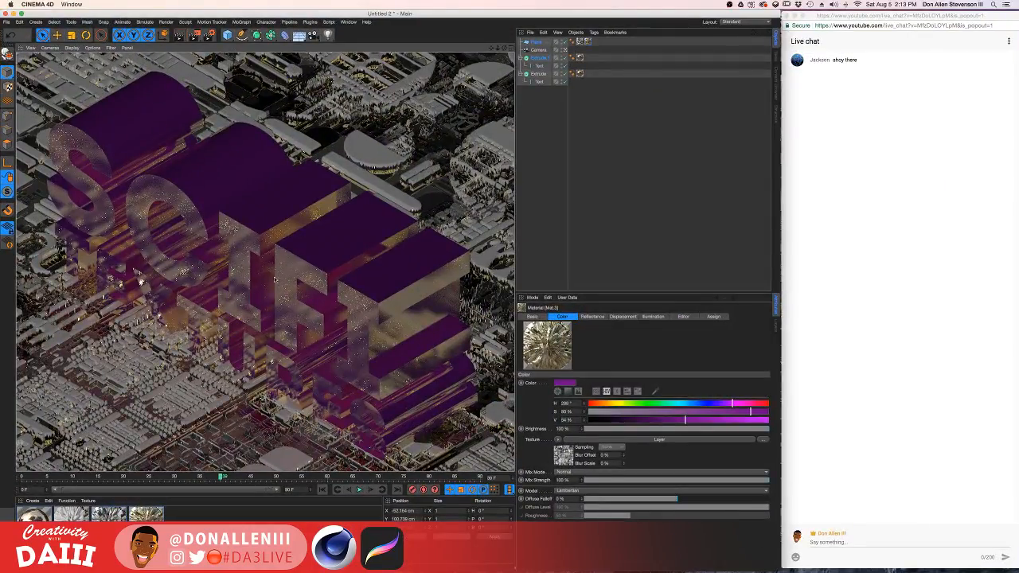
double_click(35, 516)
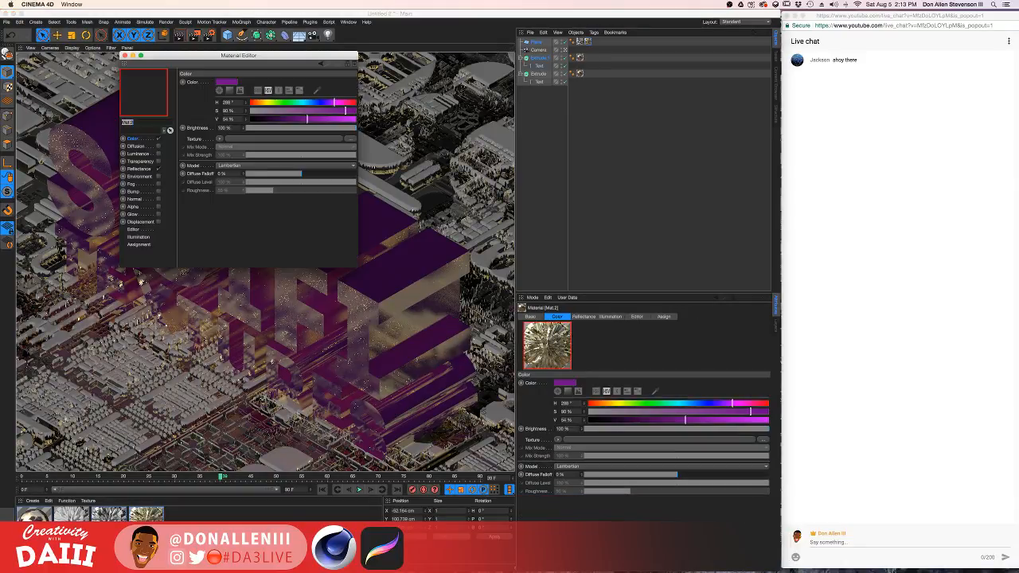
click(139, 169)
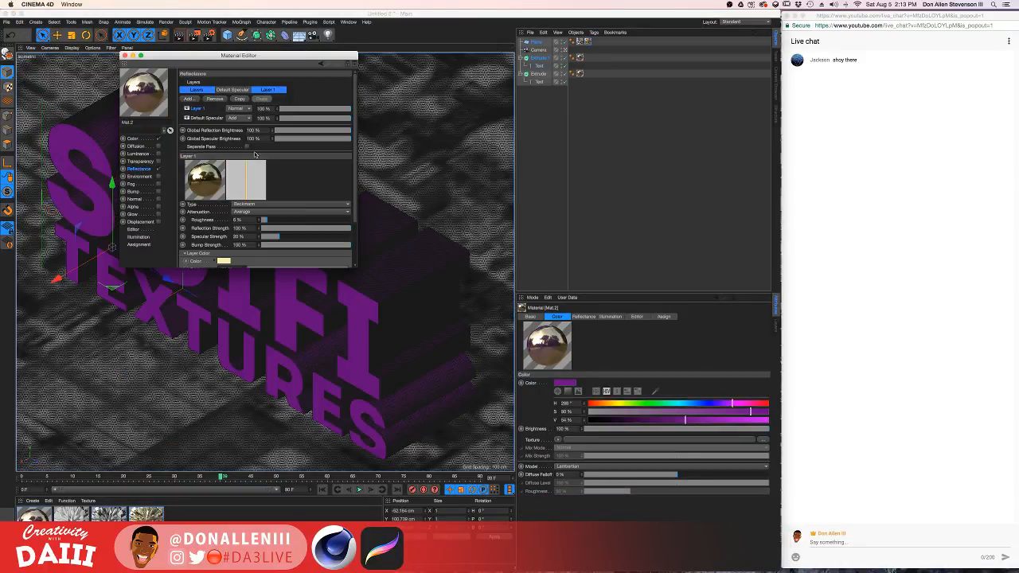
drag(265, 221, 244, 222)
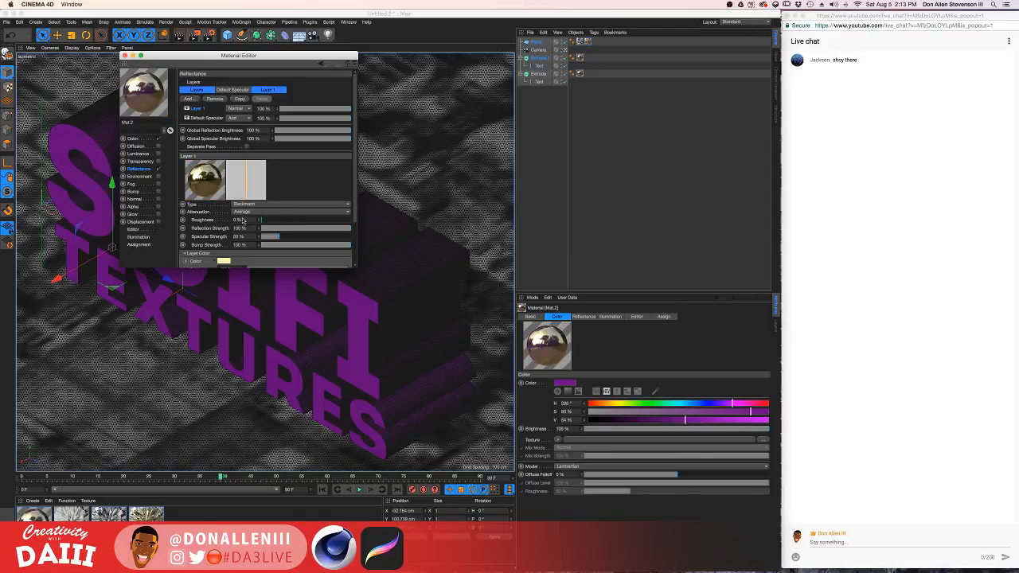
Brighten Mat.2's purple base color to a V value of 84% and render a preview in the viewport.
click(133, 139)
drag(254, 55, 521, 122)
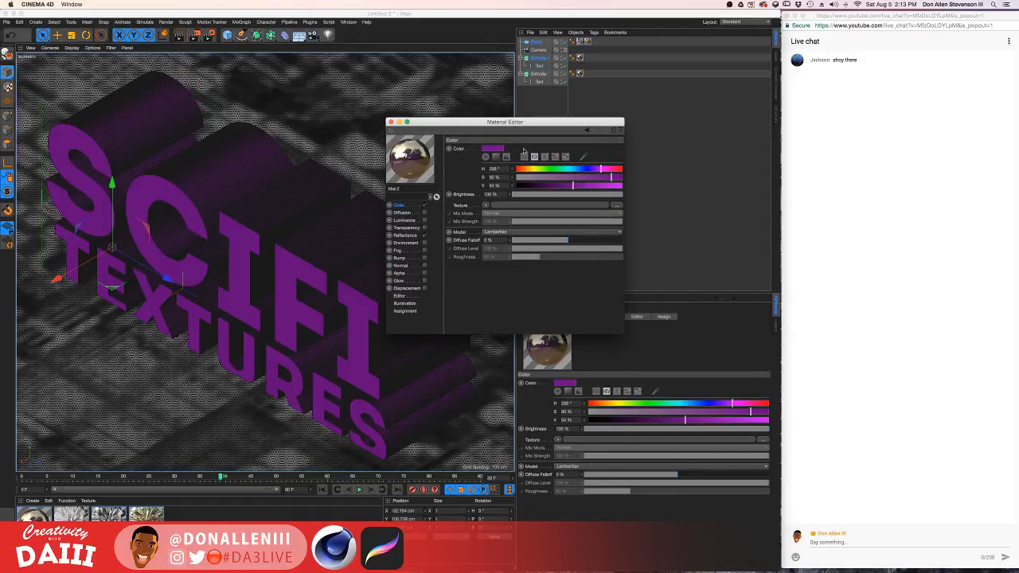
click(605, 185)
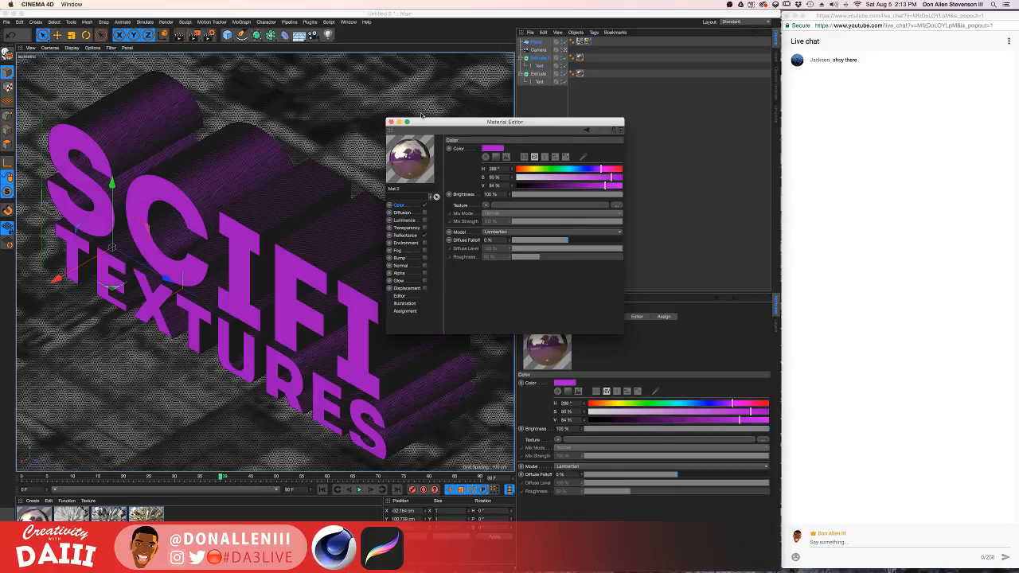
click(391, 122)
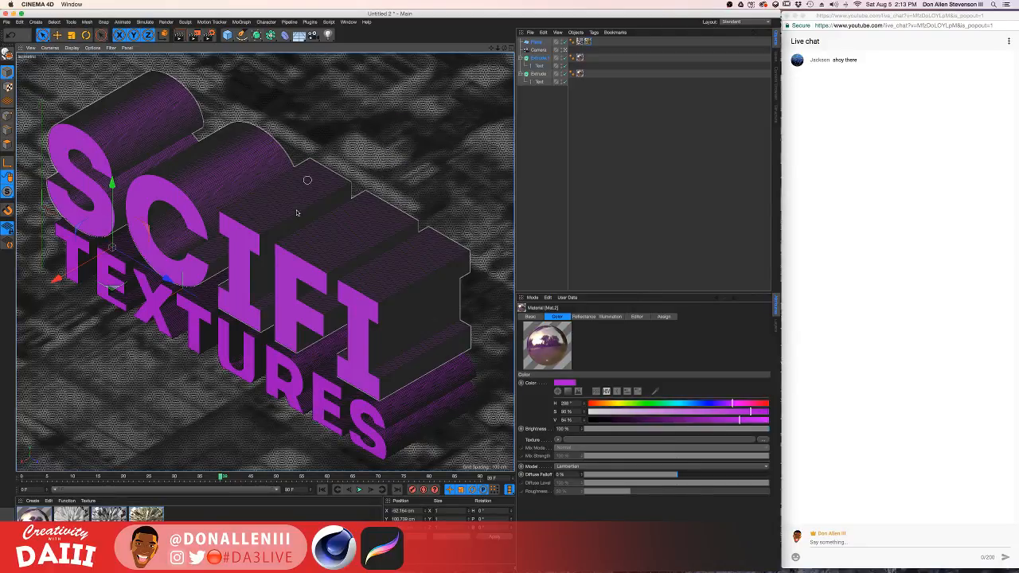
key(super+r)
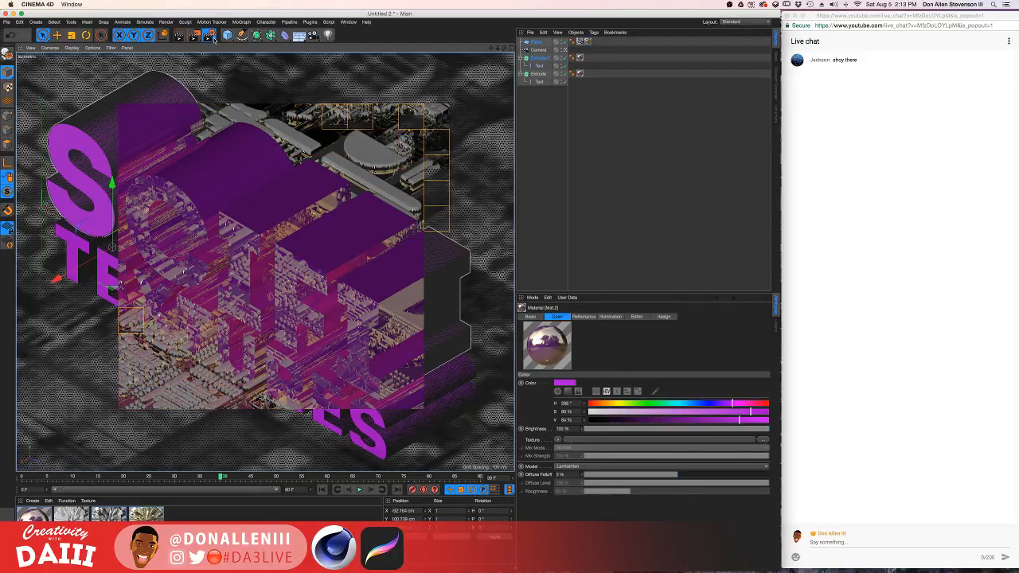
Review the Ambient Occlusion effect in the render settings.
click(211, 36)
click(39, 98)
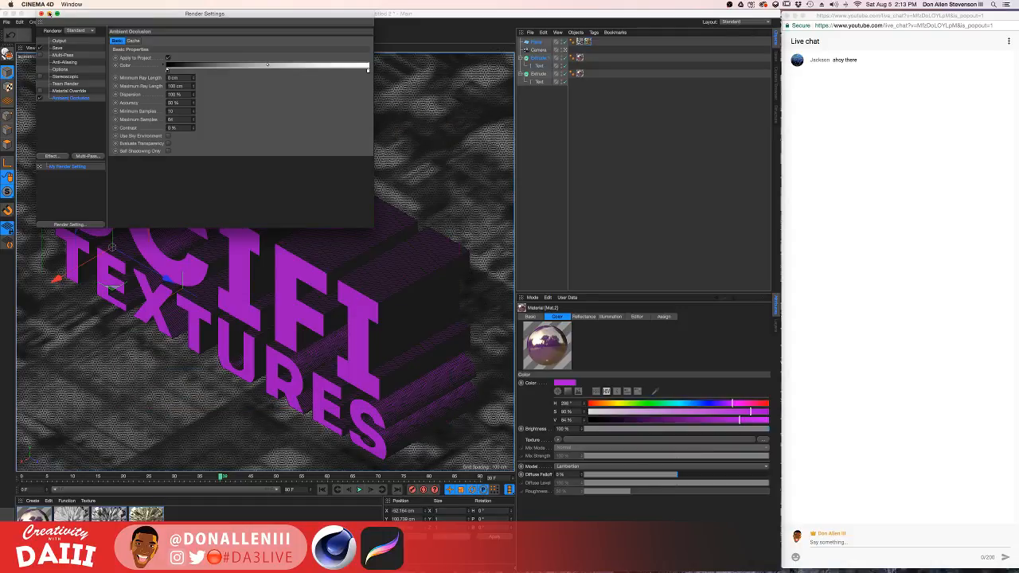
click(42, 15)
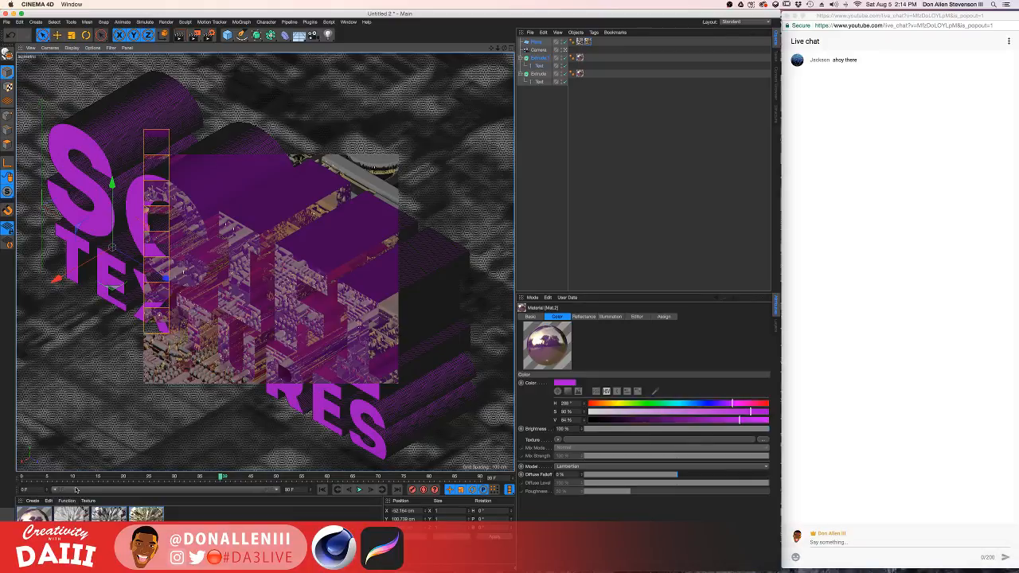
Change Mat.2's base color to golden yellow with a hue of about 52° and preview the render.
double_click(48, 516)
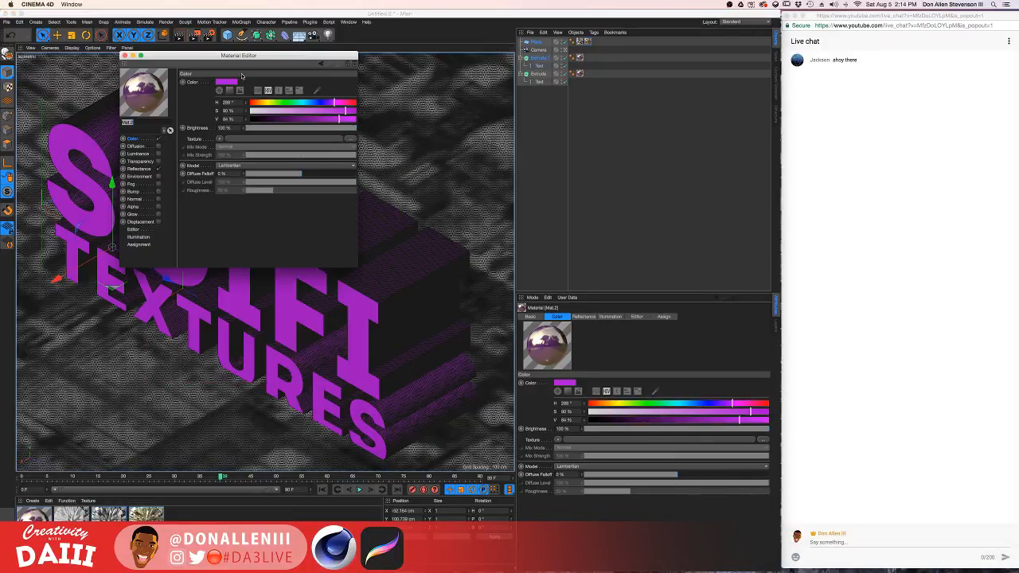
drag(273, 54, 441, 145)
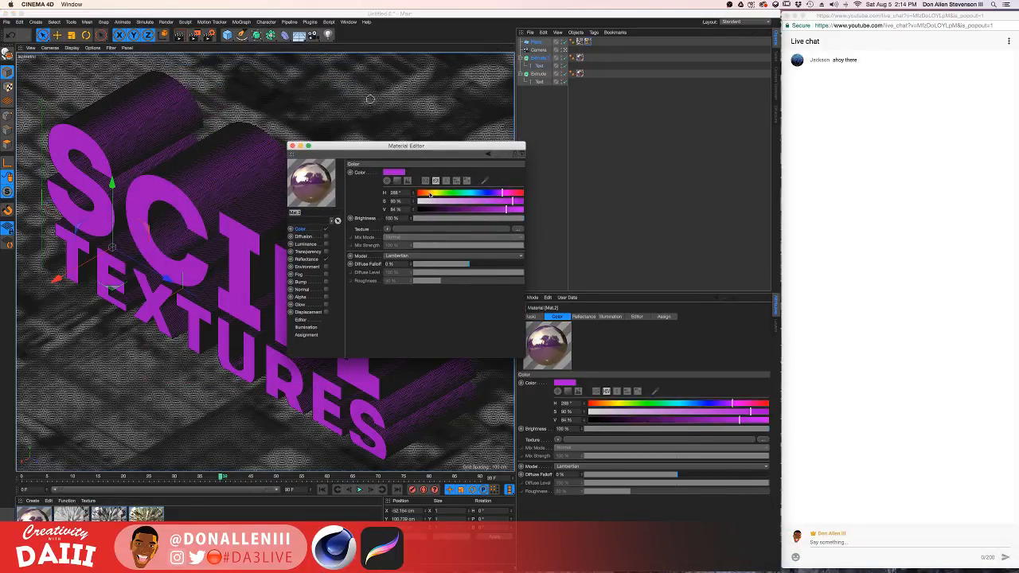
click(430, 194)
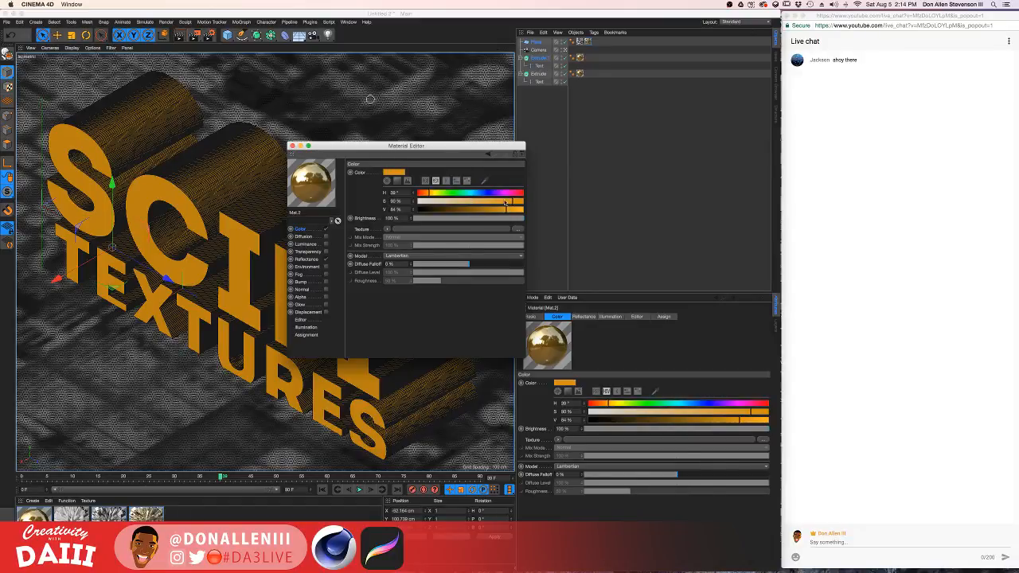
click(434, 195)
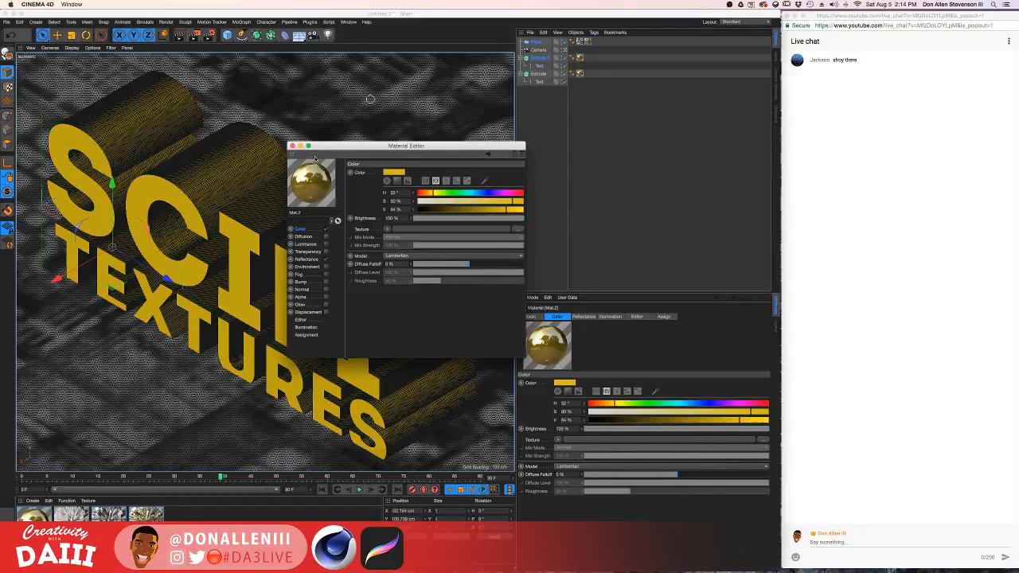
click(292, 146)
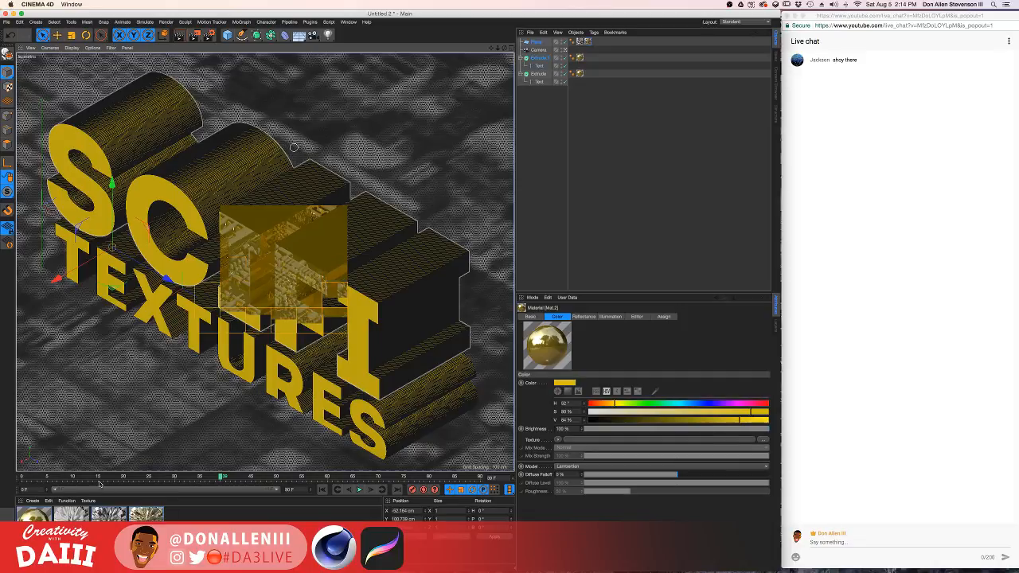
Darken Mat.2's golden base color to a V value of 17% and render a preview in the viewport.
double_click(34, 514)
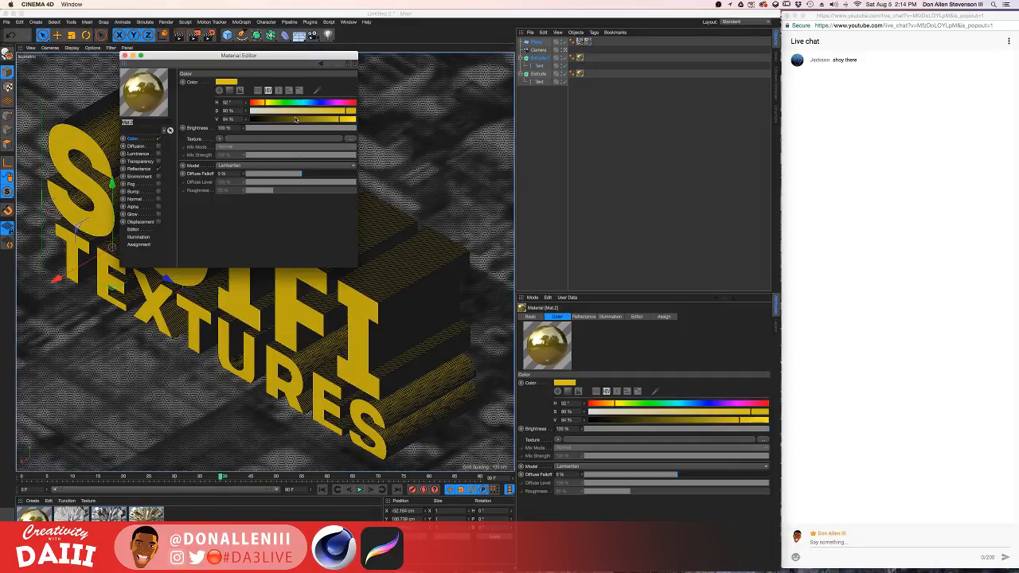
click(295, 119)
click(267, 119)
drag(120, 54, 215, 74)
click(219, 75)
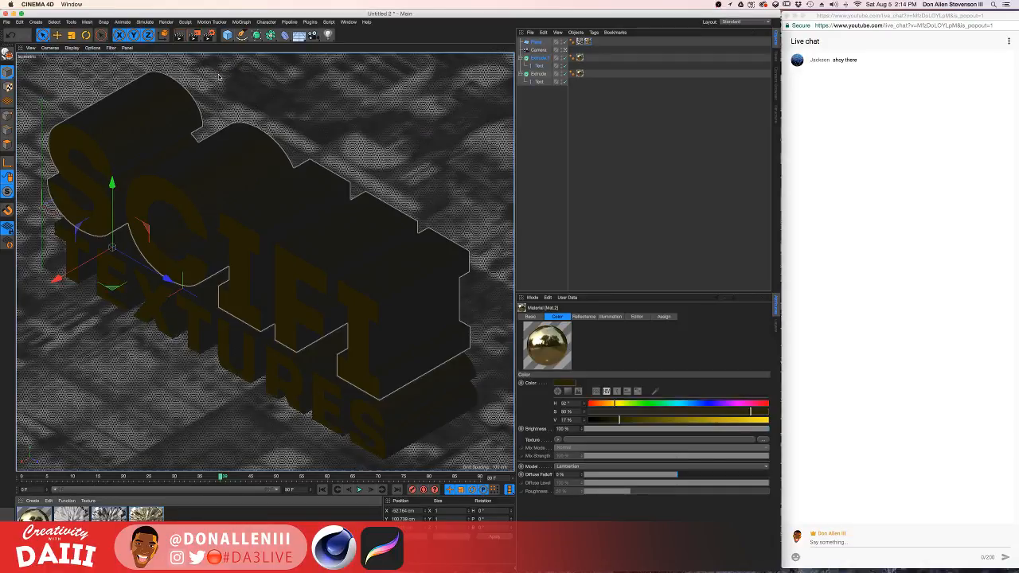
key(super+r)
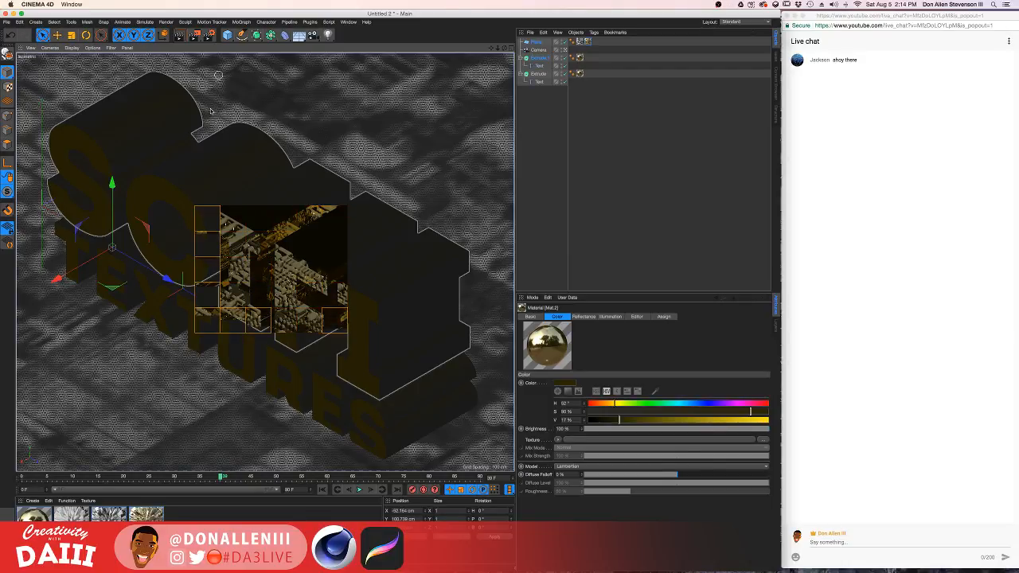
Add an omni light, raise it above the ground, shift it about 99 cm towards negative X, and preview the render.
click(327, 34)
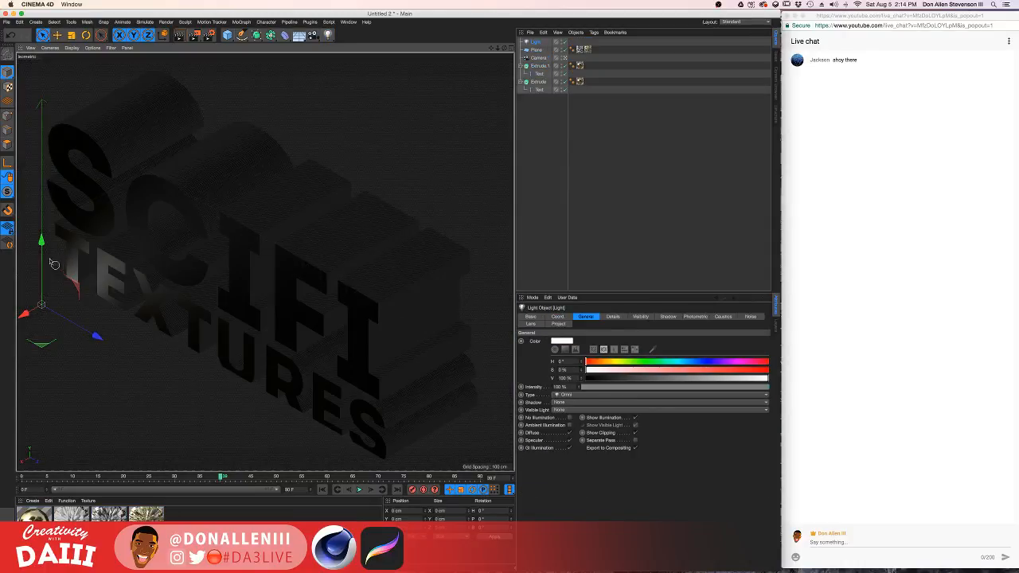
mouse_move(53, 263)
mouse_down()
mouse_move(77, 183)
mouse_move(100, 210)
mouse_move(80, 220)
mouse_move(164, 231)
mouse_move(182, 265)
mouse_up()
drag(169, 200, 169, 170)
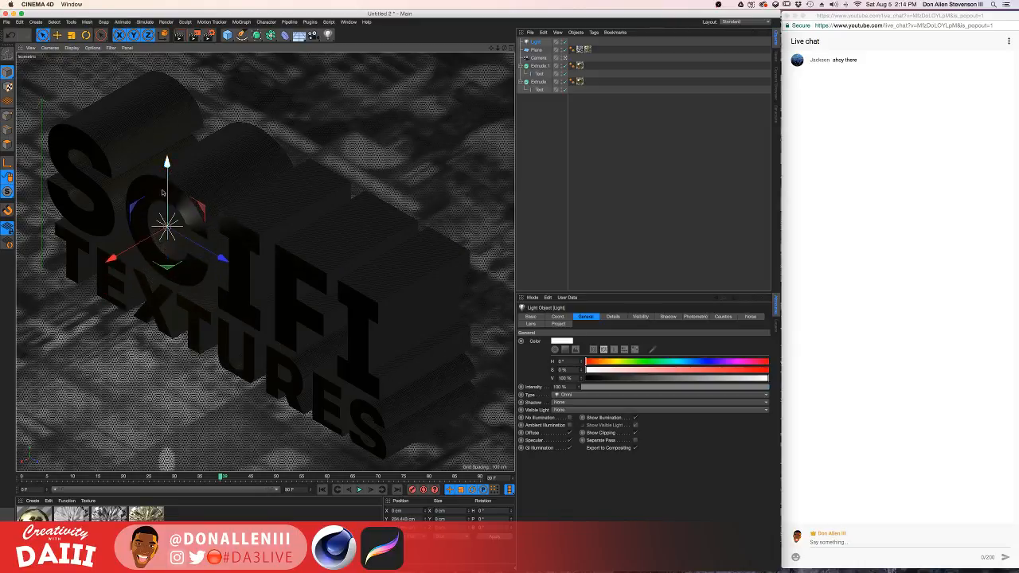
drag(119, 262, 176, 231)
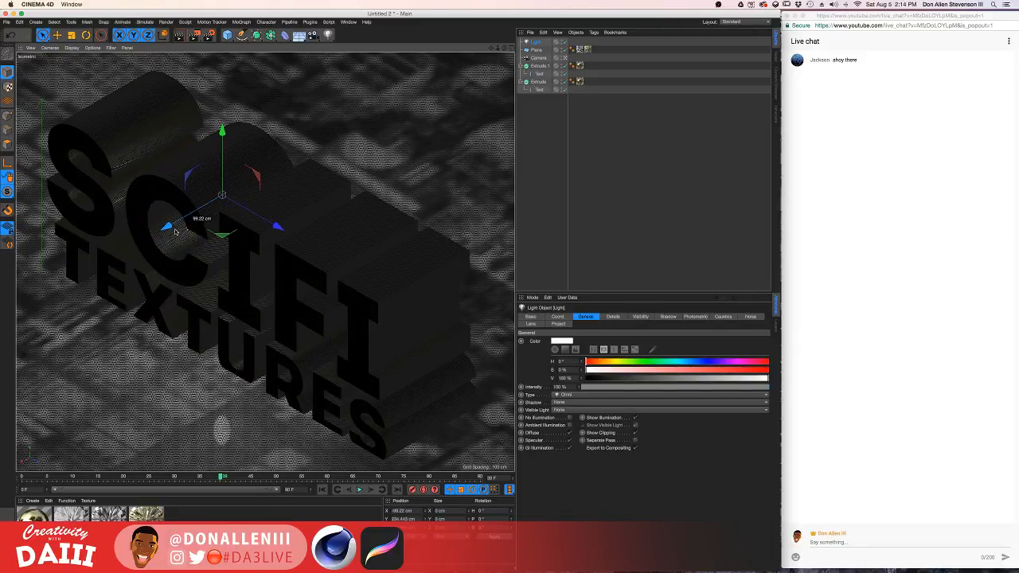
key(super+r)
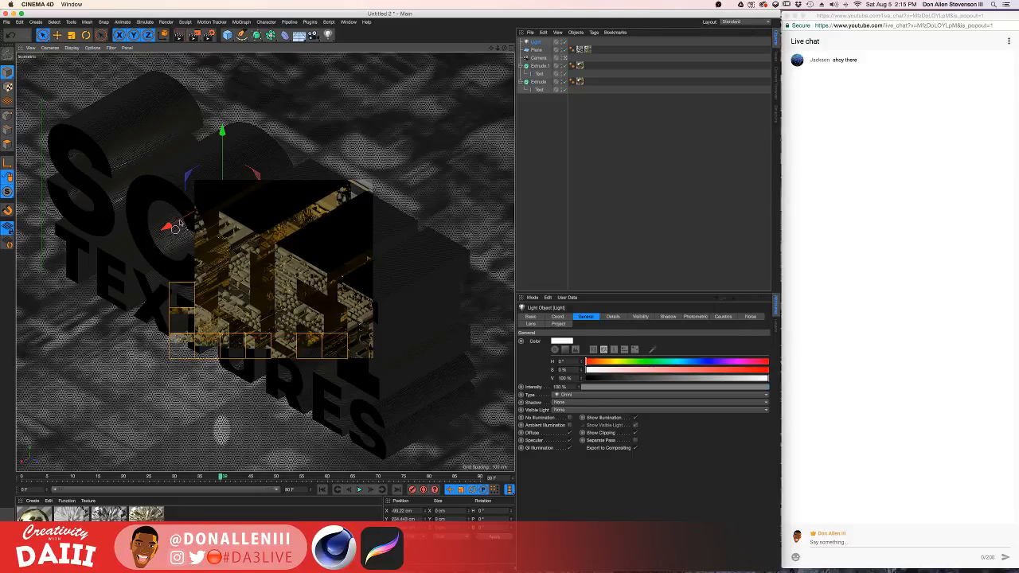
Glance over the open windows and recheck the Ambient Occlusion render settings.
key(ctrl+Up)
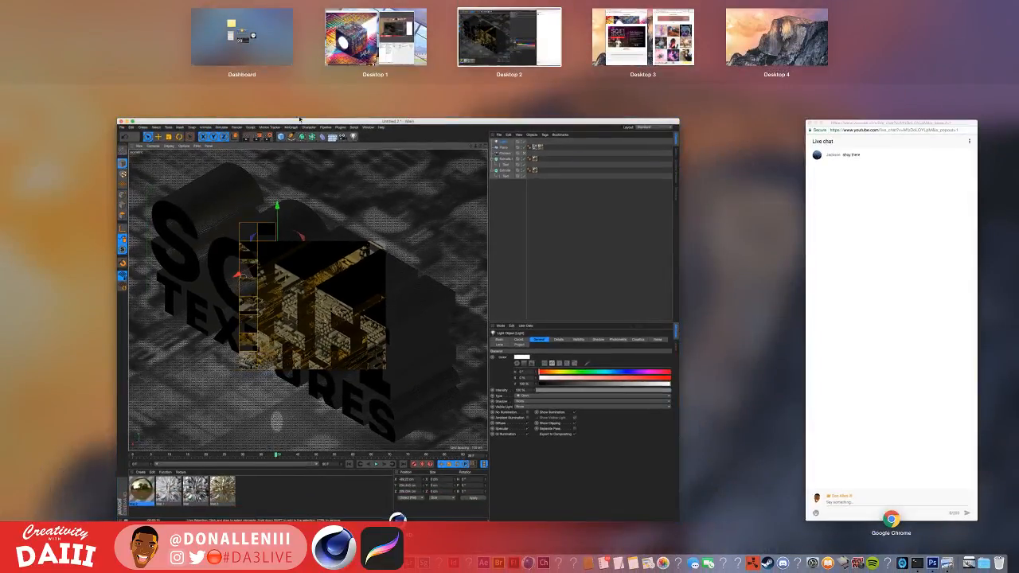
click(288, 268)
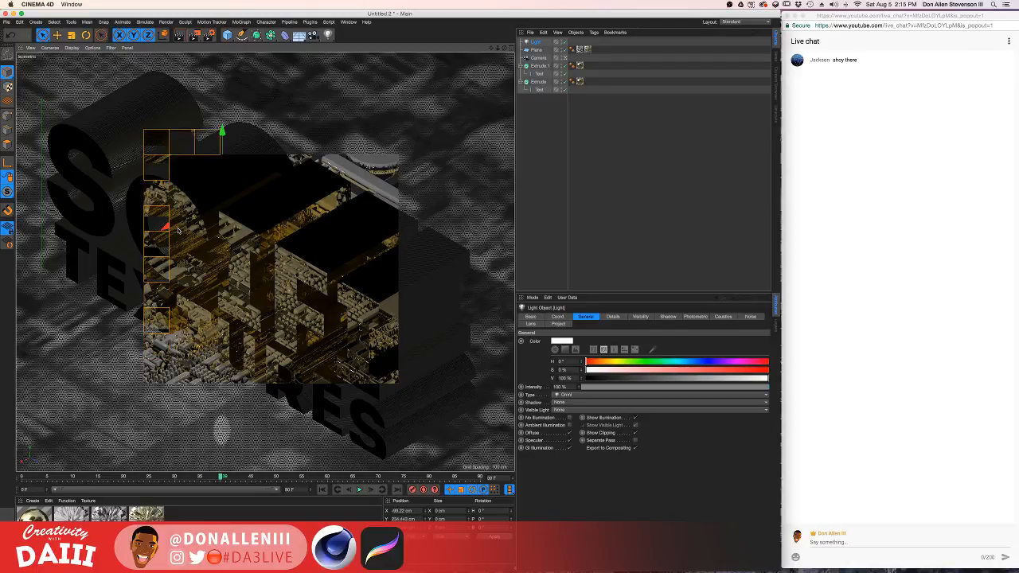
click(211, 37)
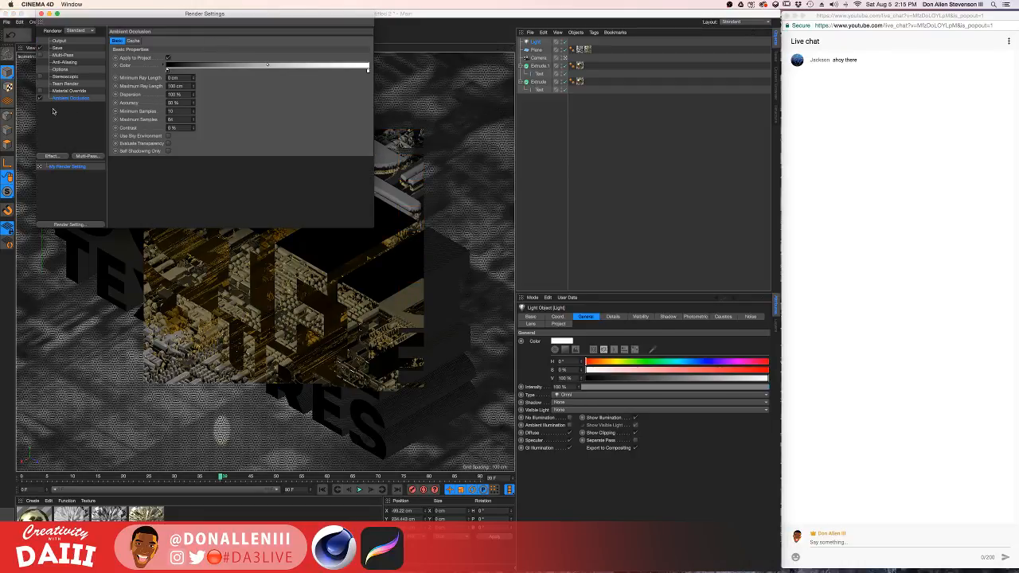
click(41, 15)
Move the light behind the lettering to about -291 cm on X, lower it, and set its shadow to Shadow Maps (Soft).
drag(180, 223, 285, 162)
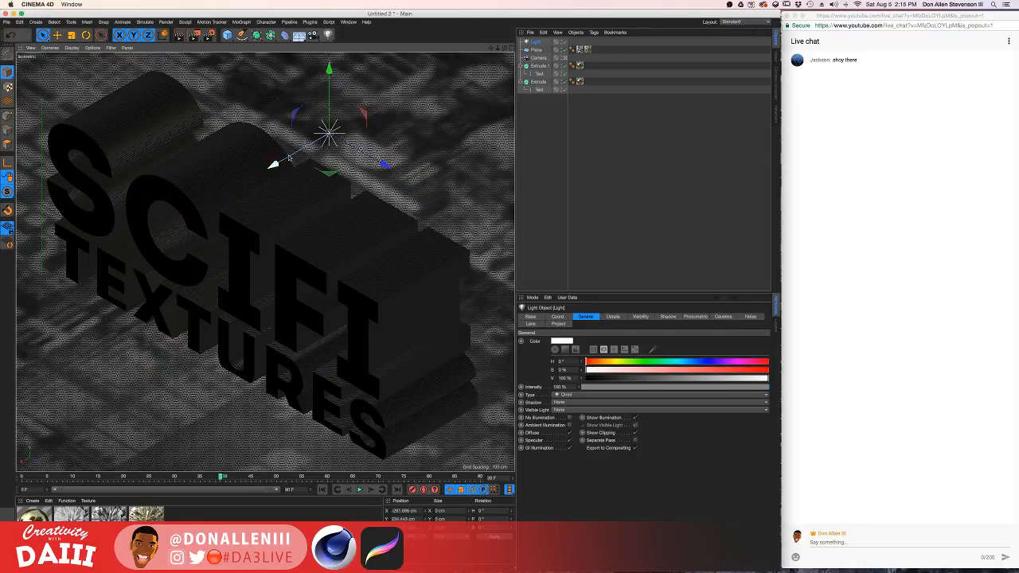
drag(326, 77, 327, 117)
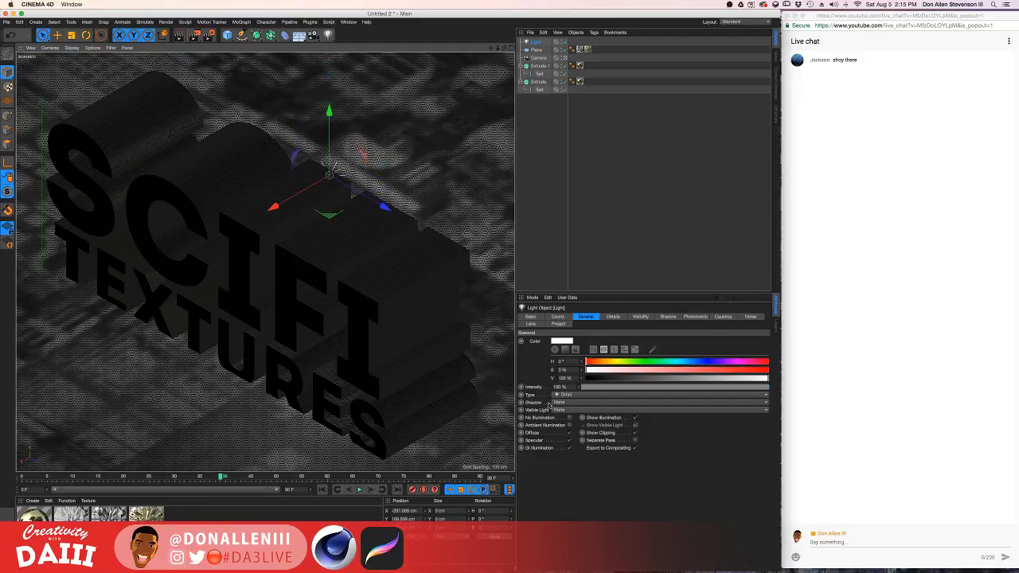
click(563, 402)
click(577, 418)
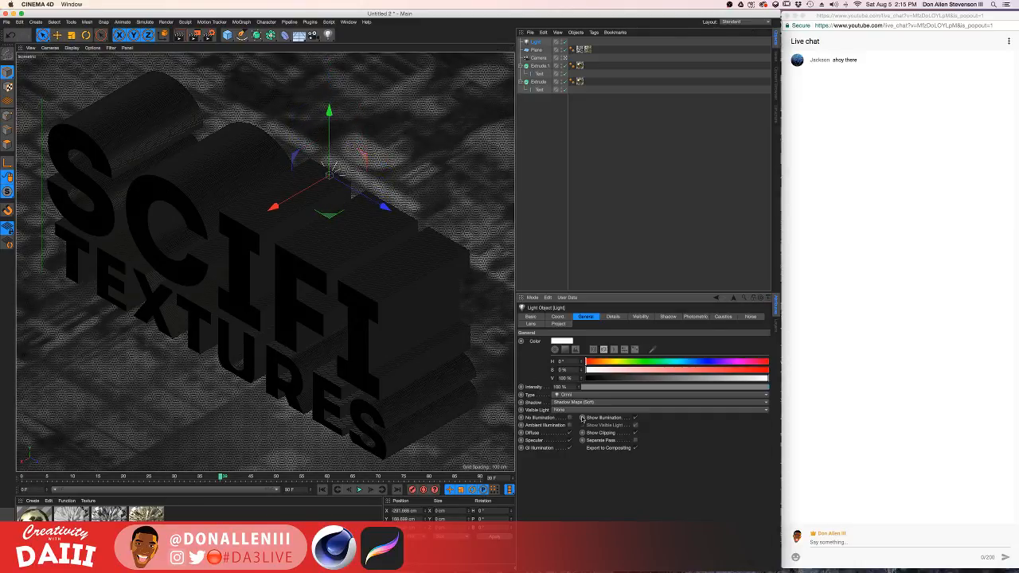
Keep the light type as Omni, set its visible light to Volumetric, and render the full view.
click(567, 395)
click(538, 378)
click(567, 410)
click(574, 435)
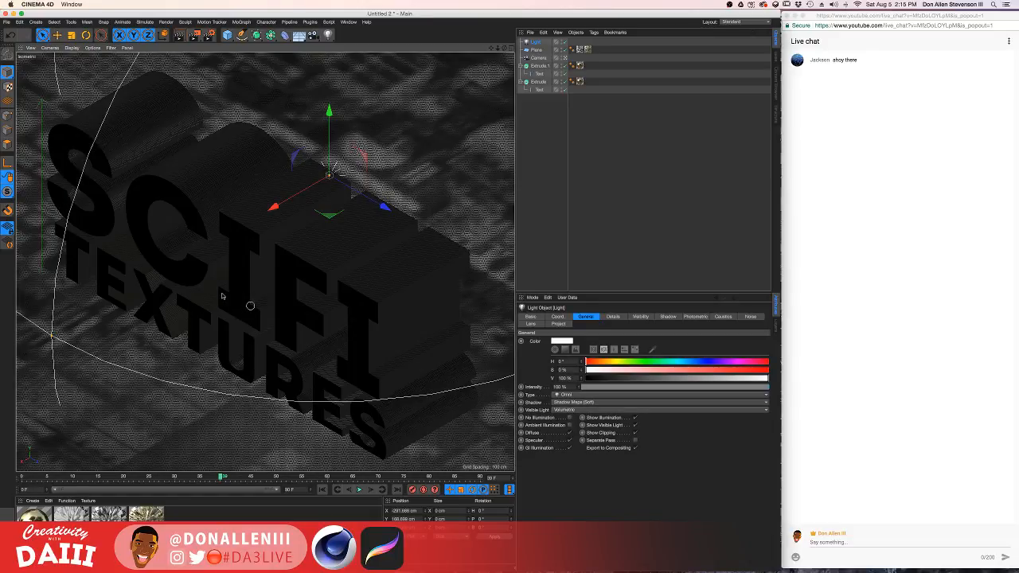
key(ctrl+r)
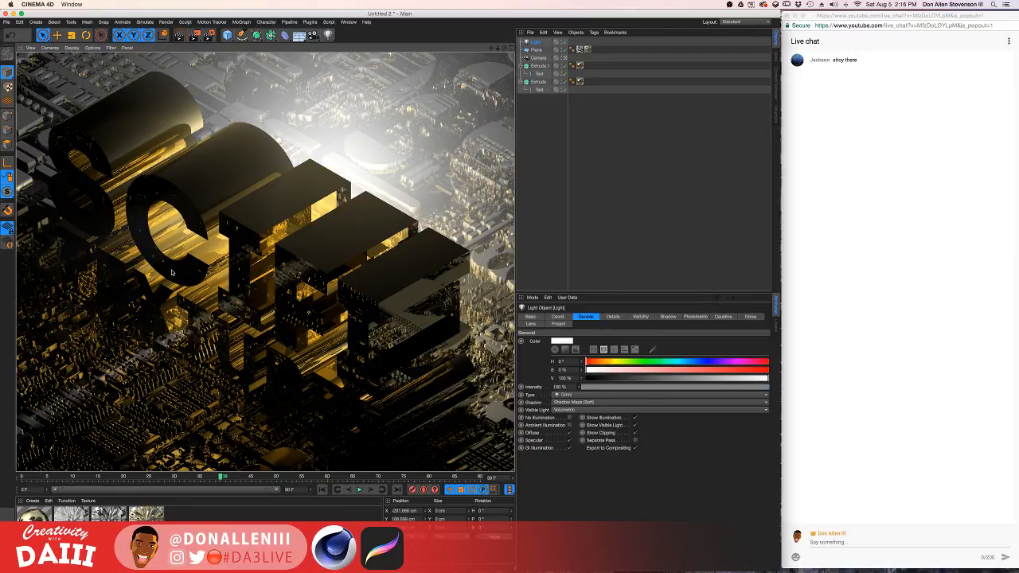
Switch to Chrome, enlarge the In Real Life artwork on the photo page, and detach that page into its own window.
key(ctrl+Up)
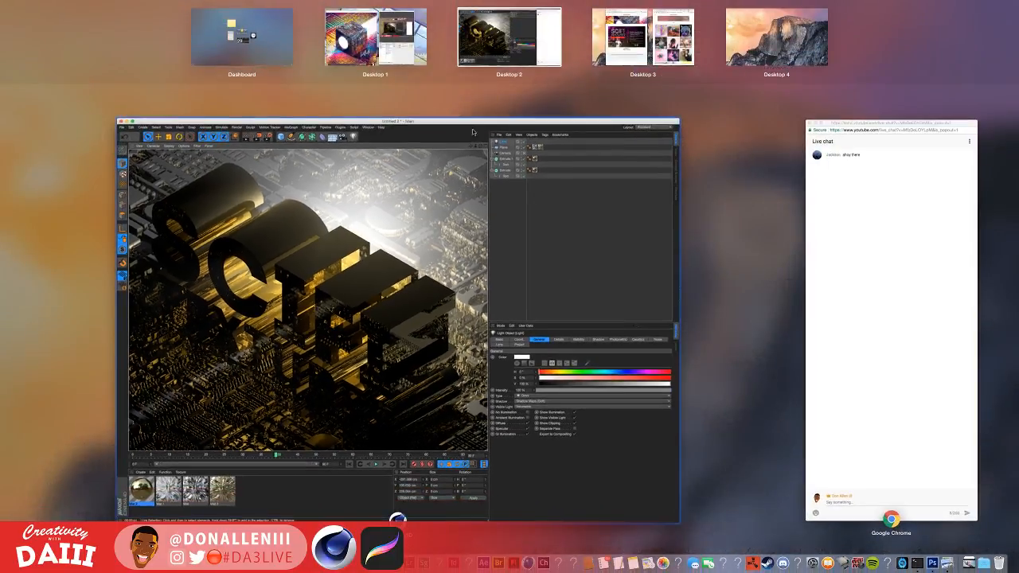
click(597, 38)
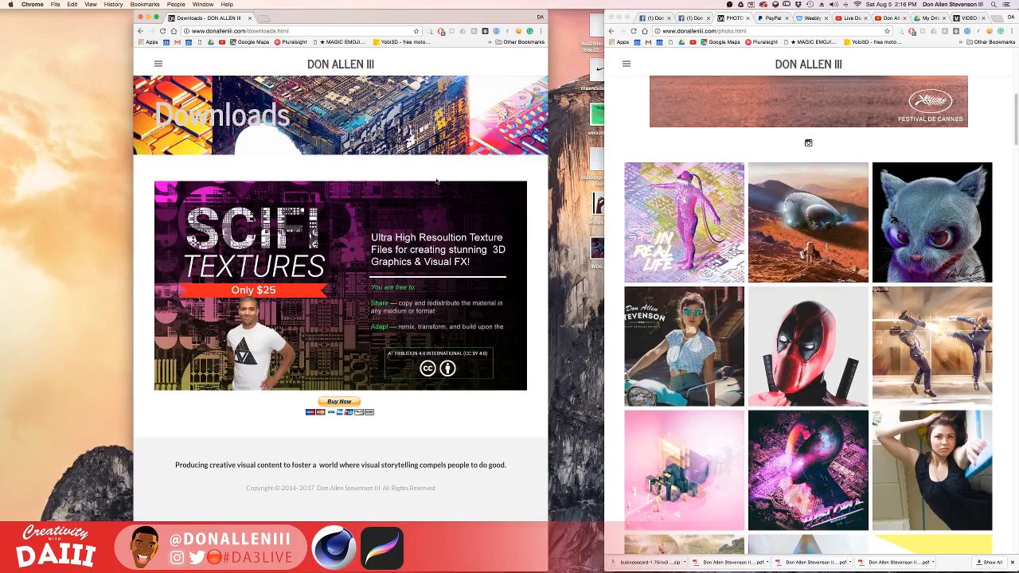
click(633, 182)
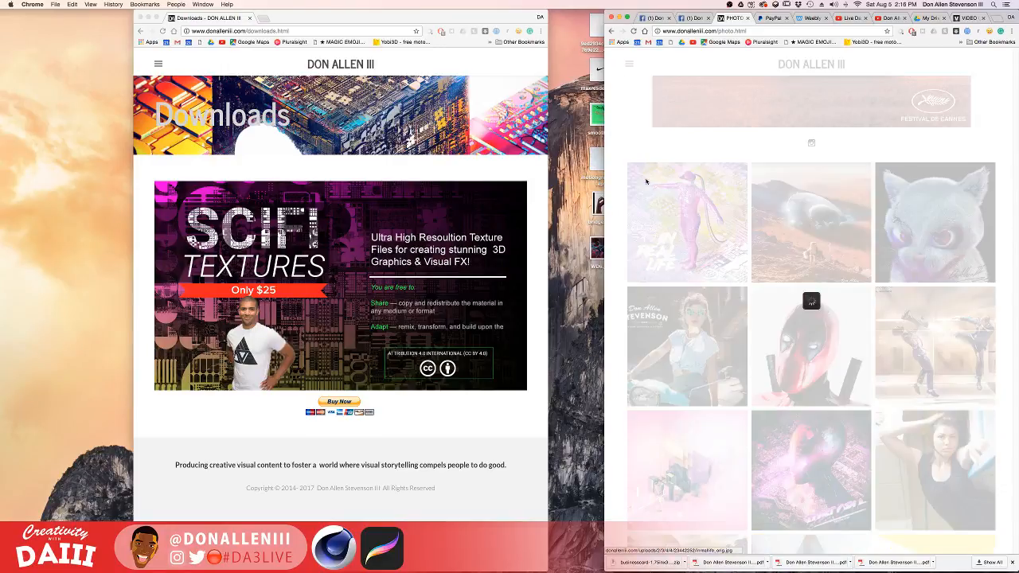
drag(732, 18, 201, 31)
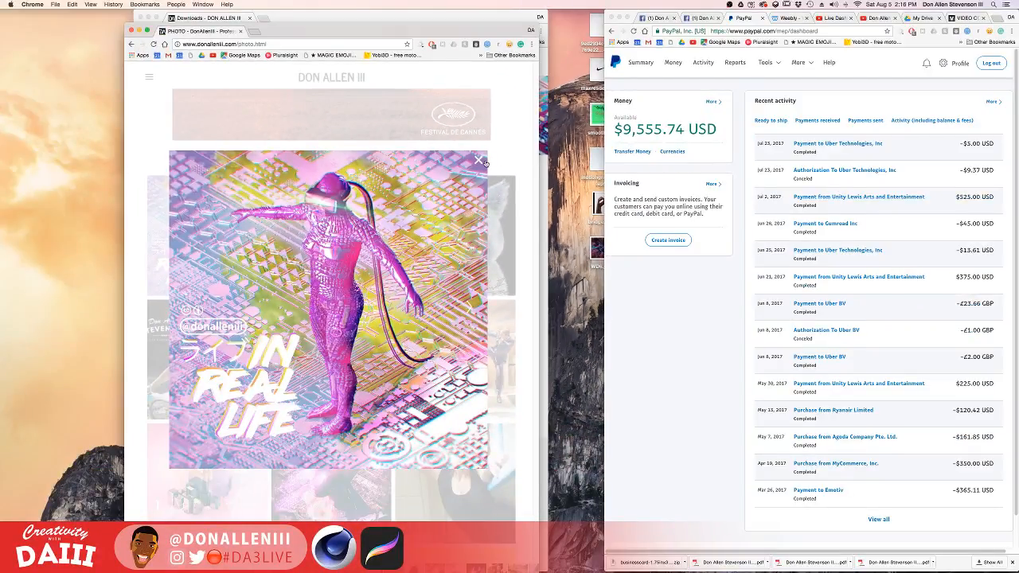
View the Dystopia artwork enlarged, then move the photo page window aside to reveal the SCIFI TEXTURES downloads page.
click(485, 163)
click(446, 160)
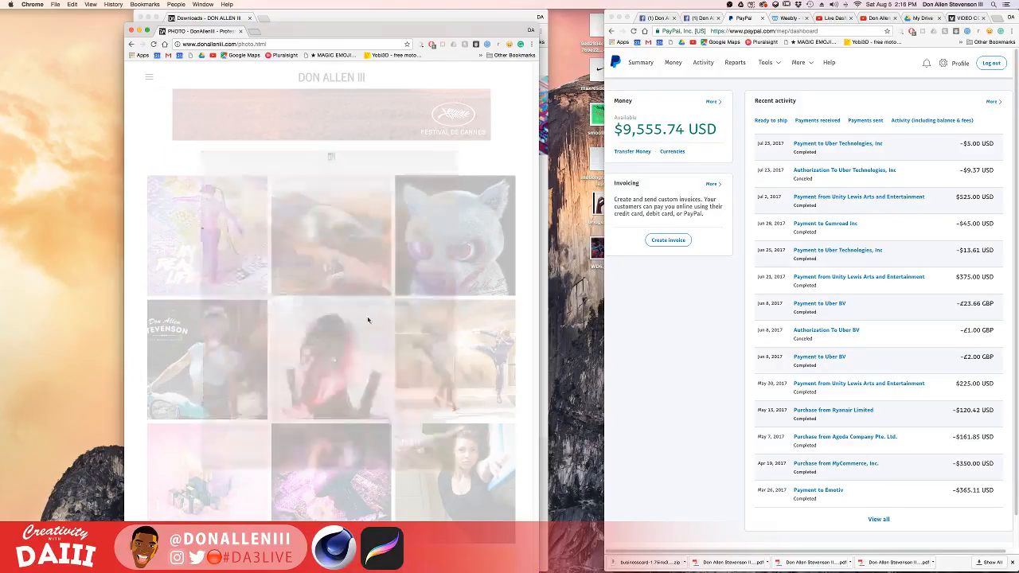
click(342, 461)
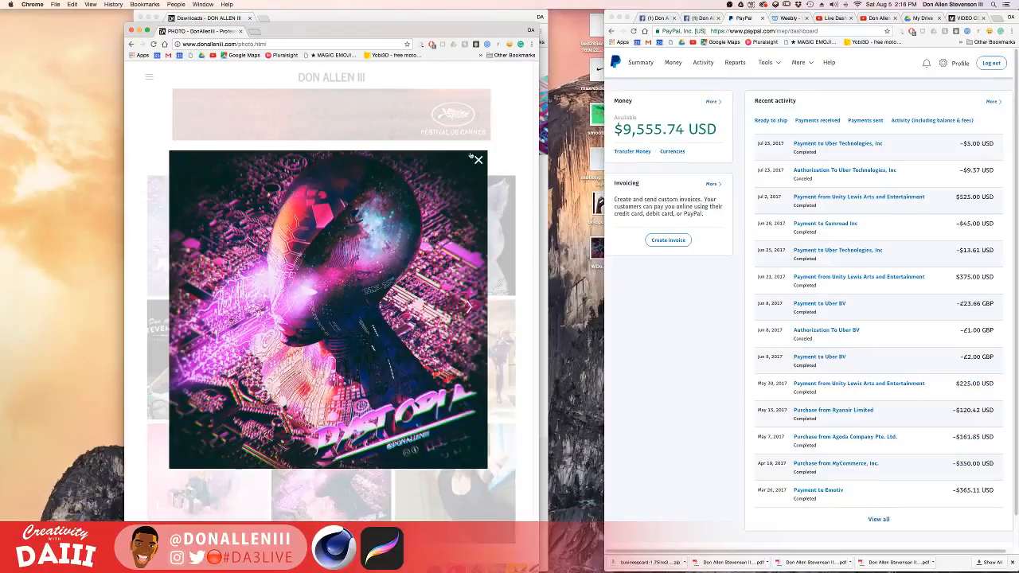
click(479, 160)
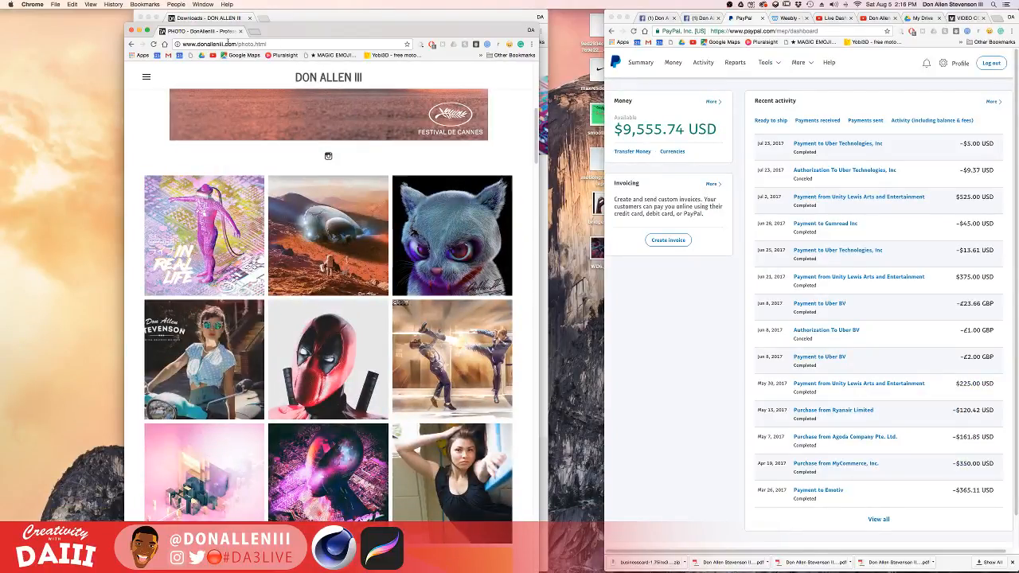
drag(286, 31, 653, 66)
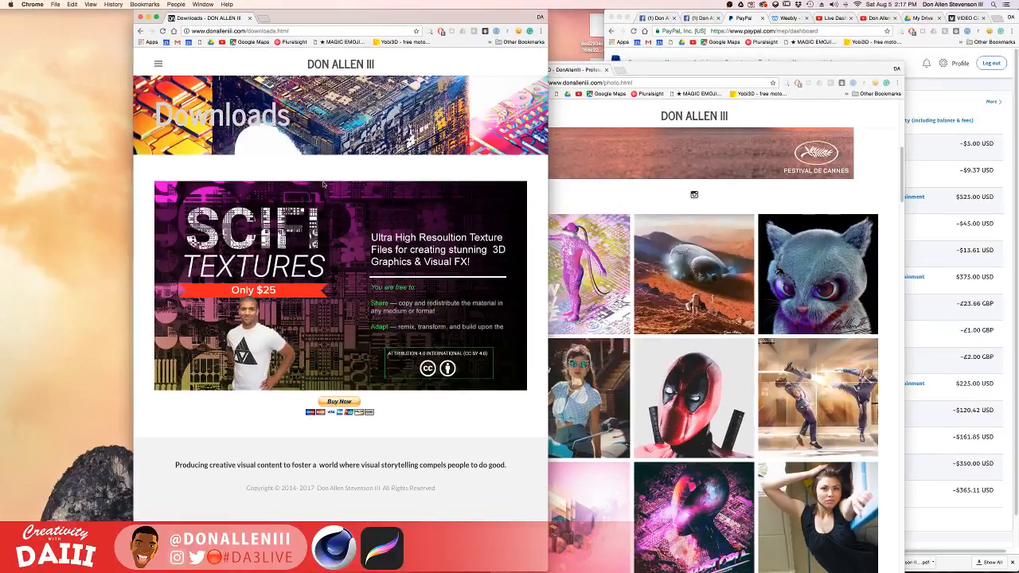
key(ctrl+Up)
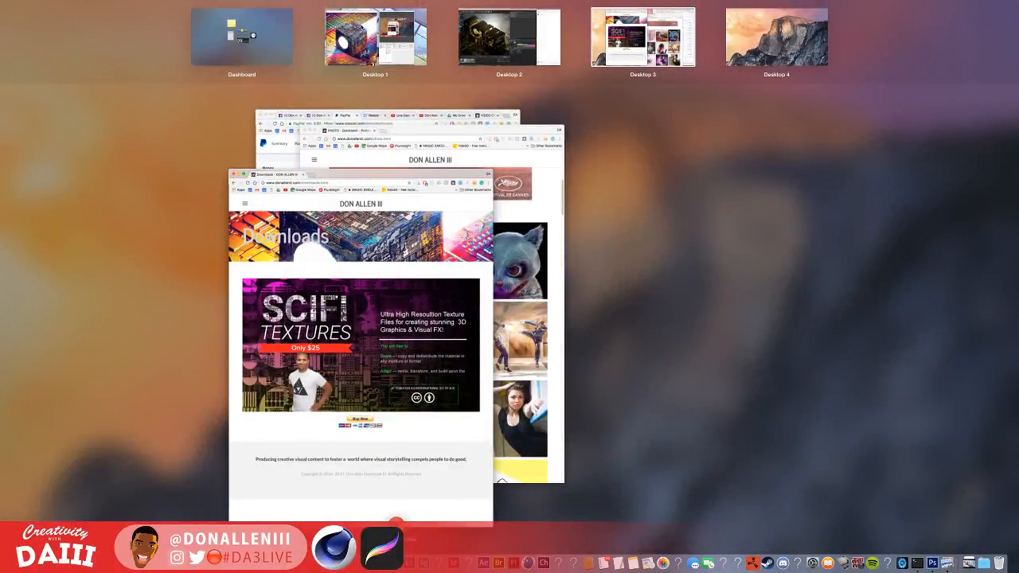
Switch back to Cinema 4D and duplicate the volumetric omni light as a child of the original light.
click(498, 27)
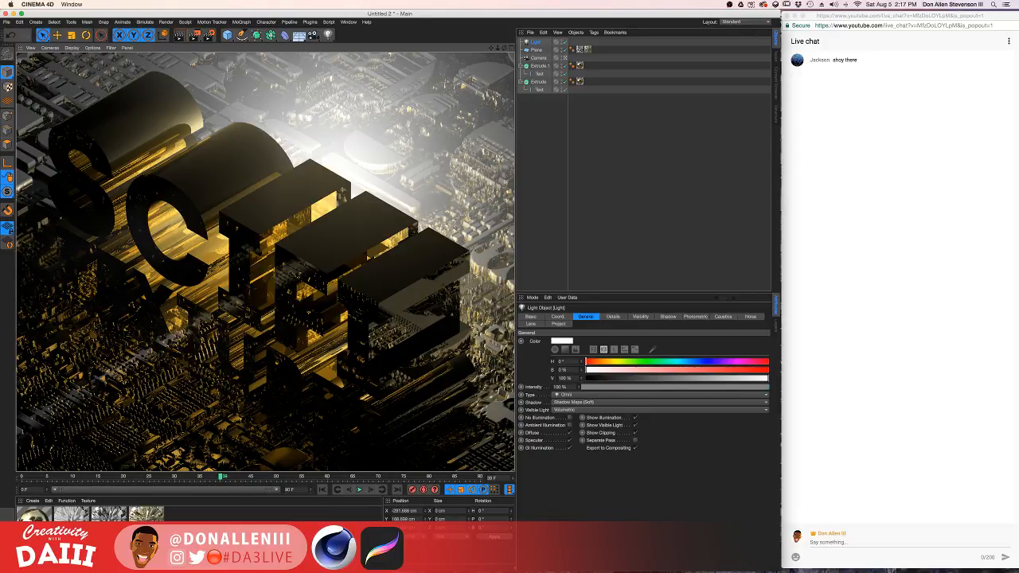
click(534, 42)
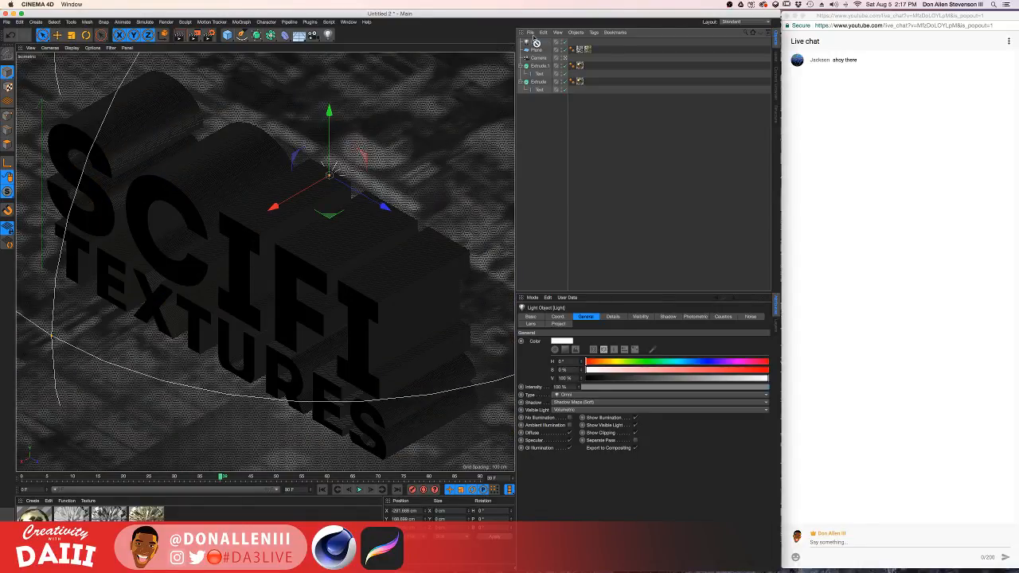
ctrl+drag(535, 42, 535, 43)
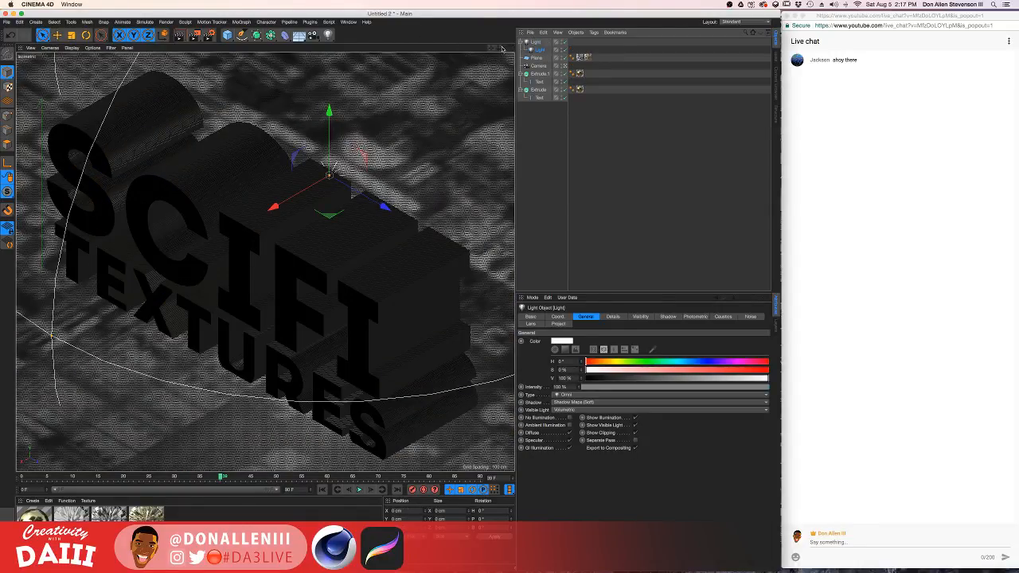
In the perspective view, move the duplicated child light far out in front of the lettering and above it.
click(502, 50)
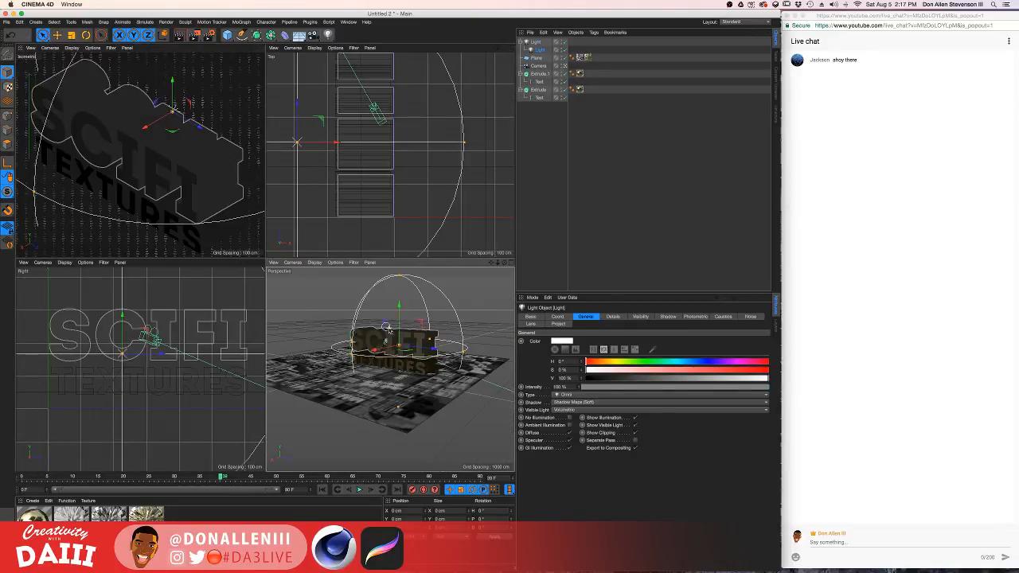
click(512, 264)
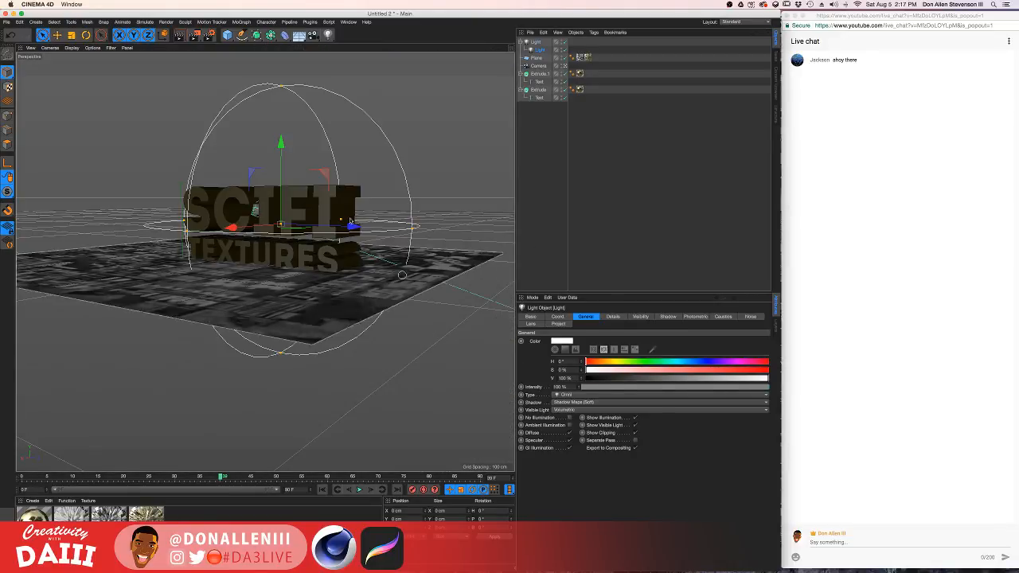
alt+drag(268, 215, 105, 245)
drag(154, 165, 169, 62)
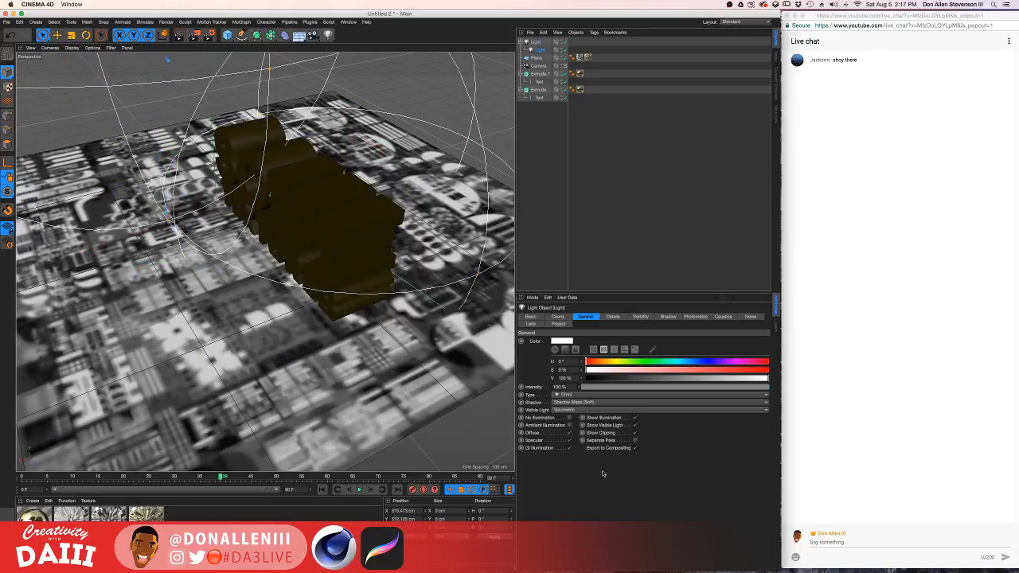
Set the child light's visible light to None and its color saturation to 50%, and render the isometric view.
click(573, 412)
click(568, 418)
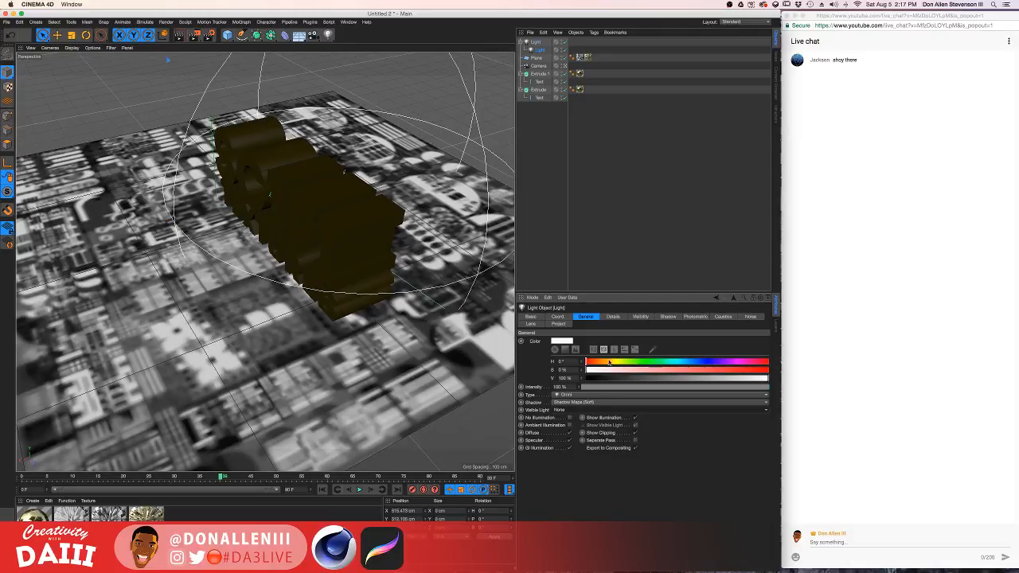
click(678, 371)
click(510, 48)
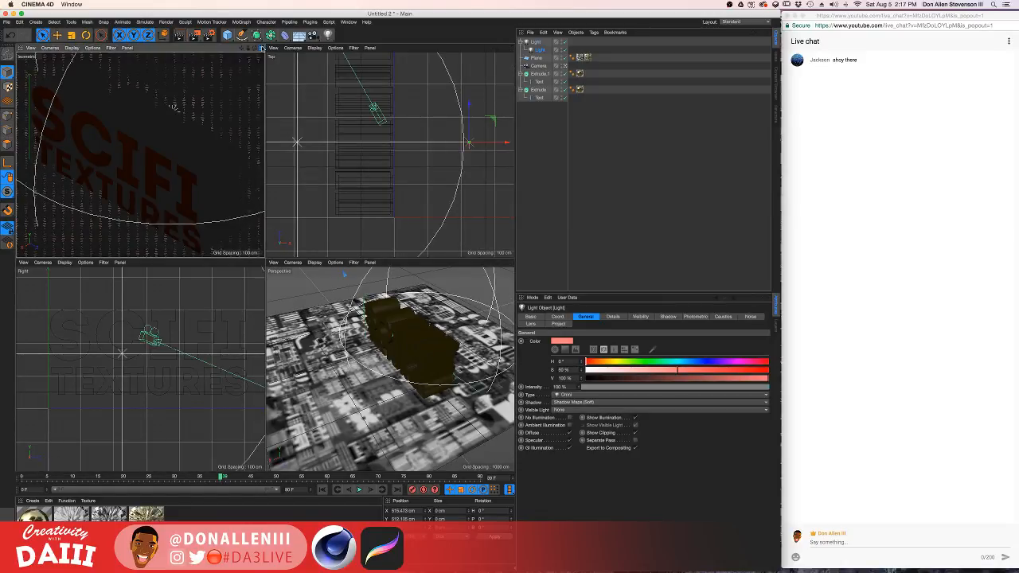
click(262, 48)
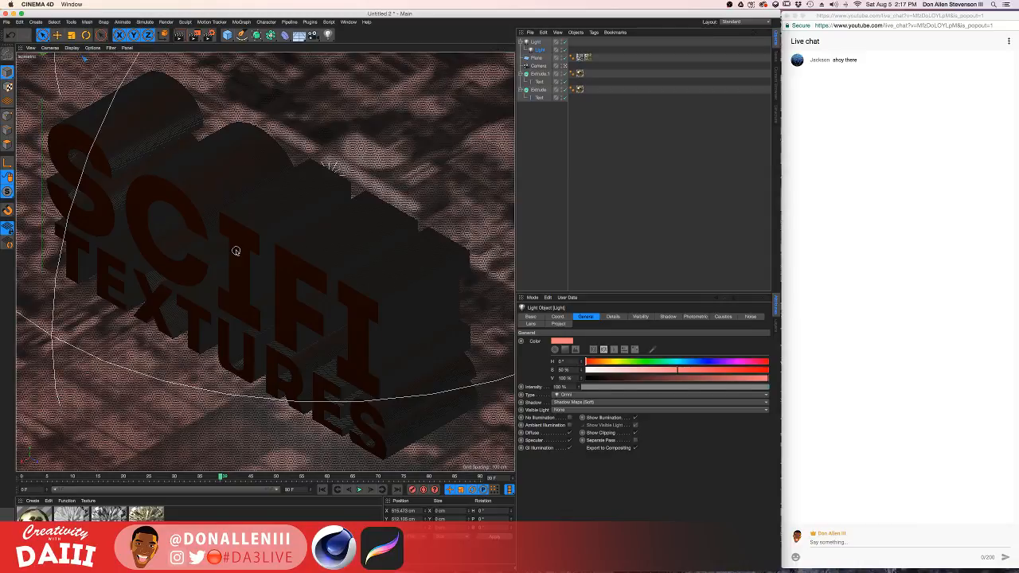
key(super+r)
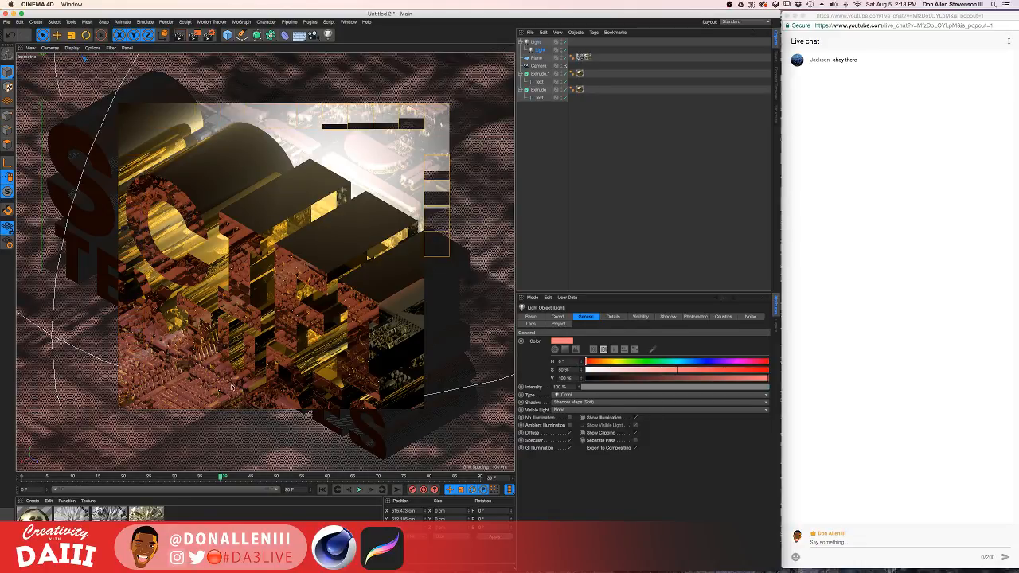
Lower the ground plane slightly beneath the lettering and render the isometric view.
click(185, 374)
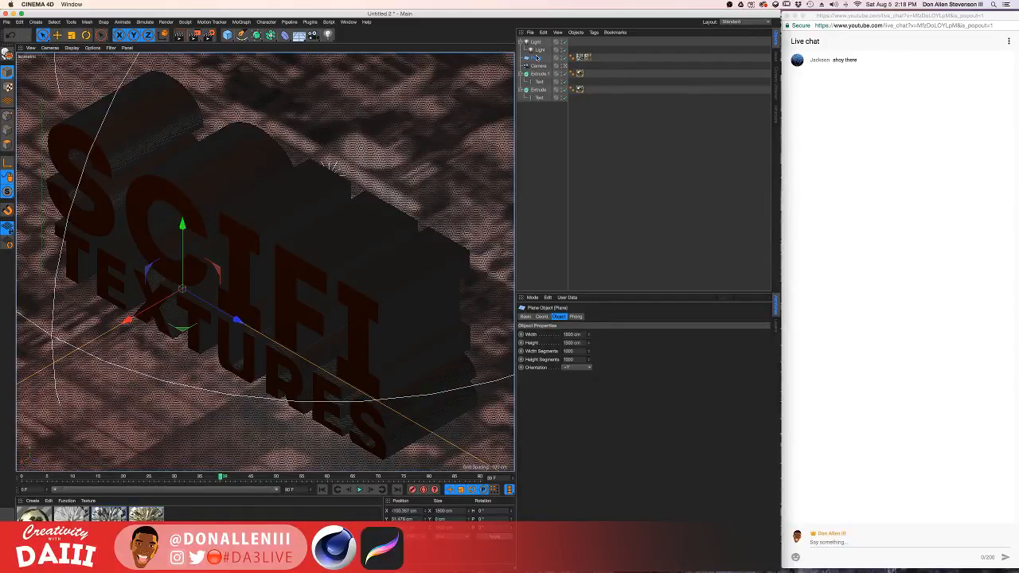
drag(182, 226, 185, 238)
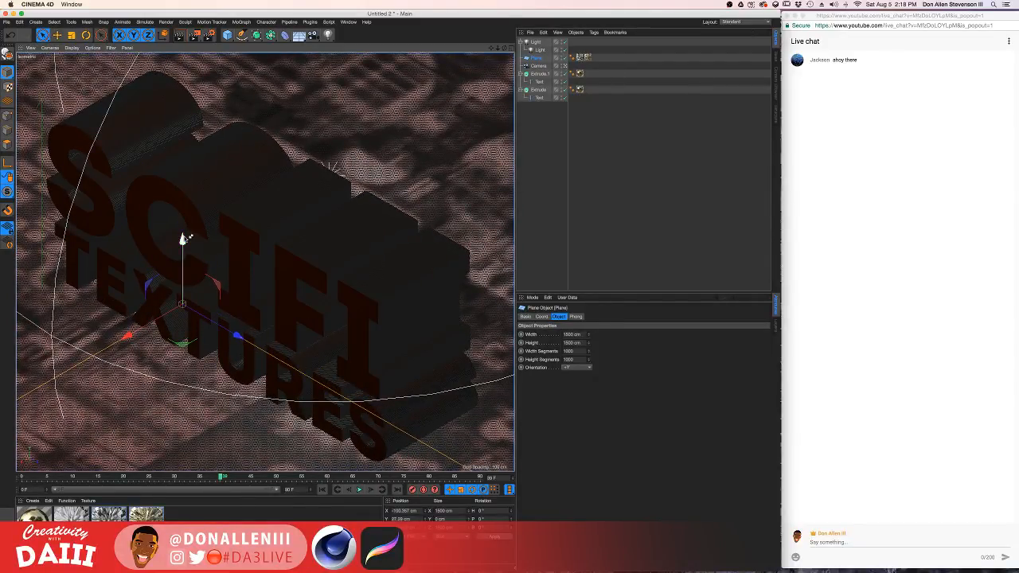
key(ctrl+r)
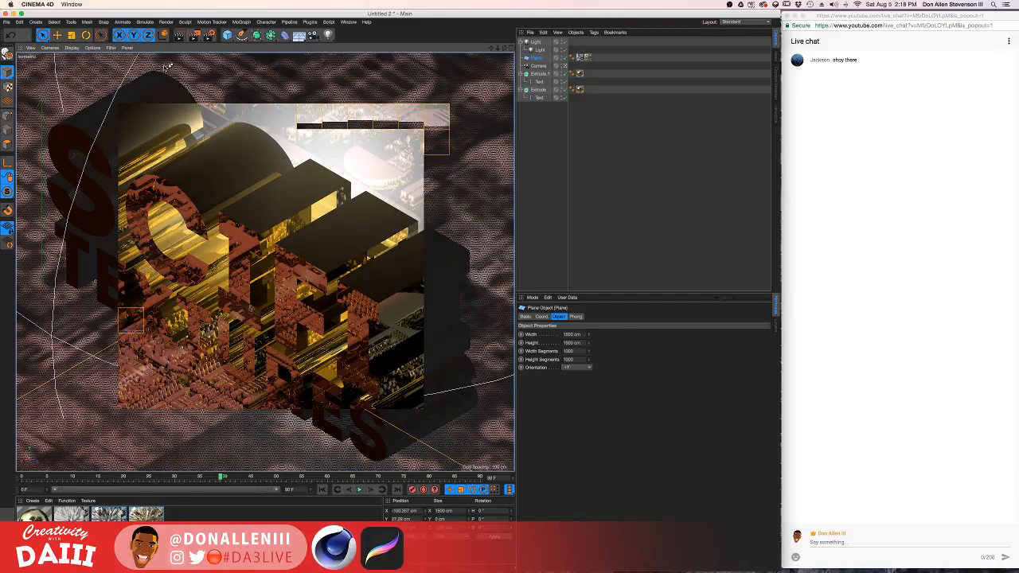
Add an area light and shift it along the base of the TEXTURES lettering toward its middle.
click(240, 36)
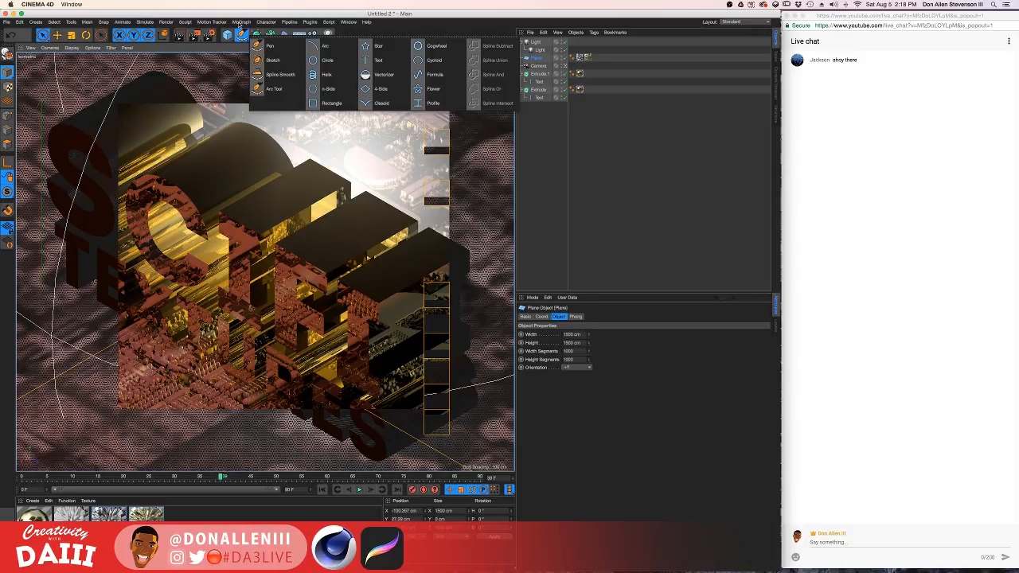
click(240, 25)
click(328, 36)
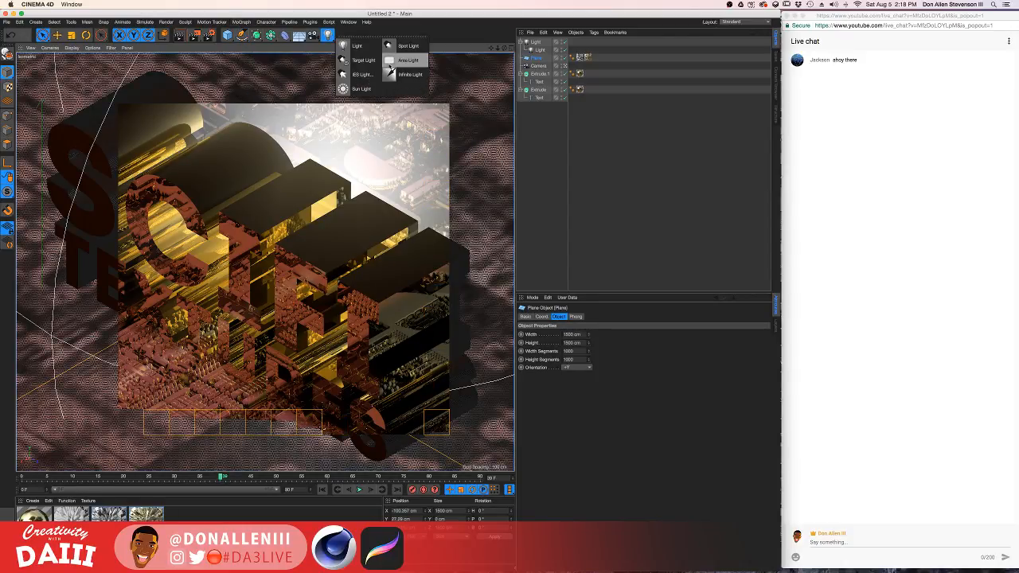
click(392, 67)
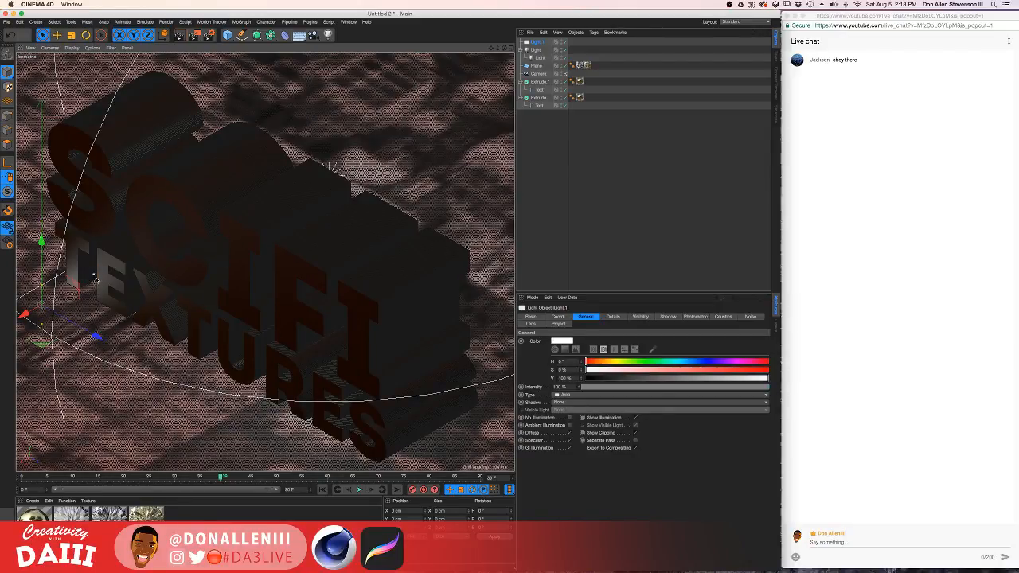
drag(75, 313, 215, 404)
Rotate the area light to lie flat and position it beneath the TEXTURES lettering, at about -55 cm on X.
key(r)
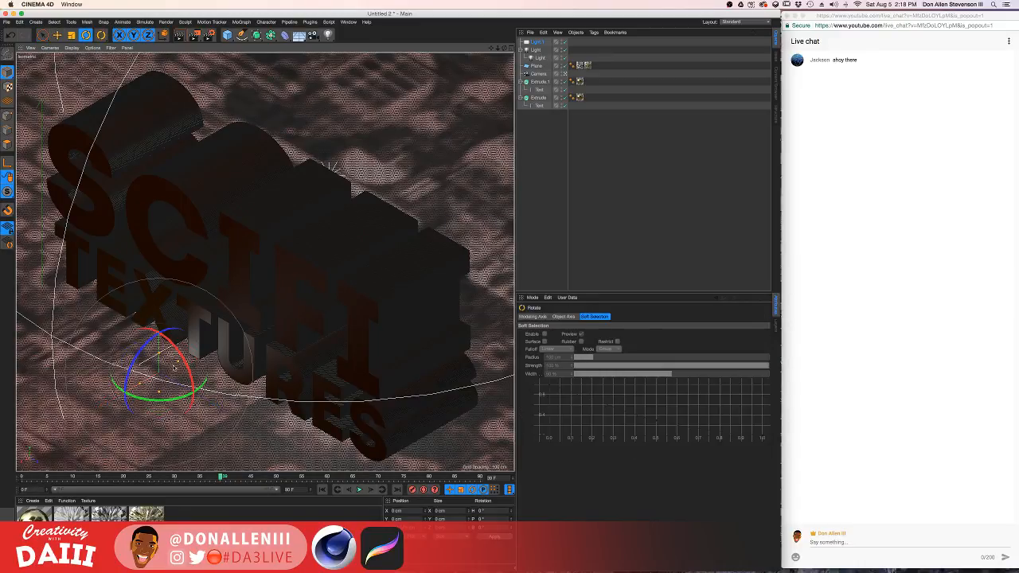
mouse_move(174, 364)
mouse_down()
mouse_move(117, 333)
mouse_move(153, 350)
mouse_move(163, 344)
mouse_move(133, 329)
mouse_move(159, 295)
mouse_up()
key(e)
drag(175, 363, 314, 442)
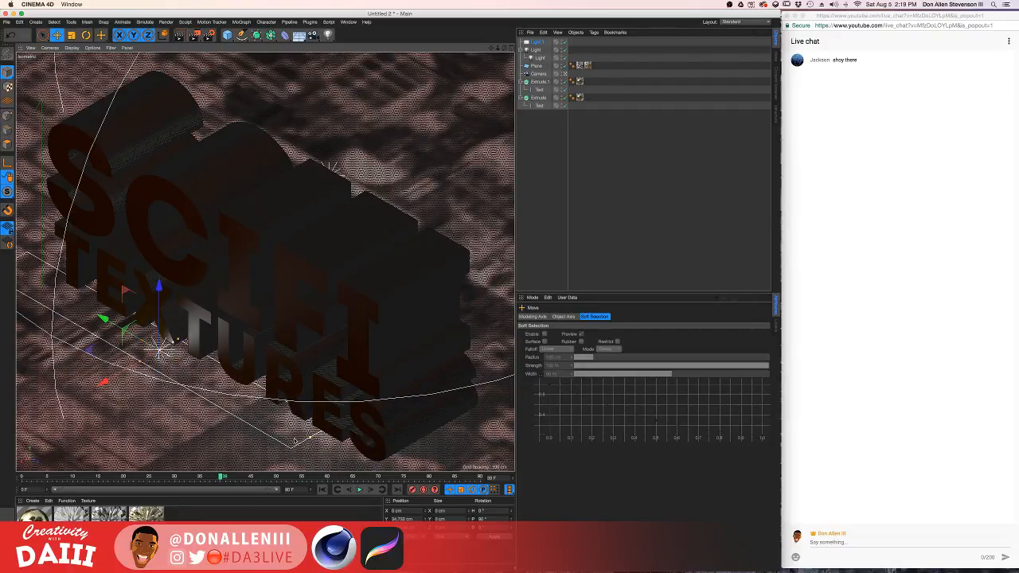
drag(103, 320, 164, 354)
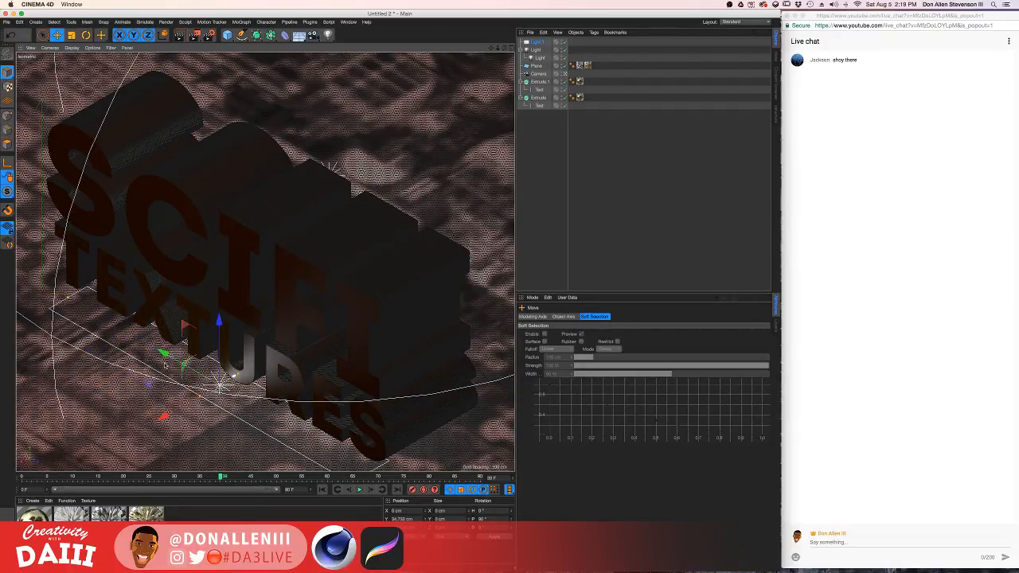
drag(164, 416, 195, 399)
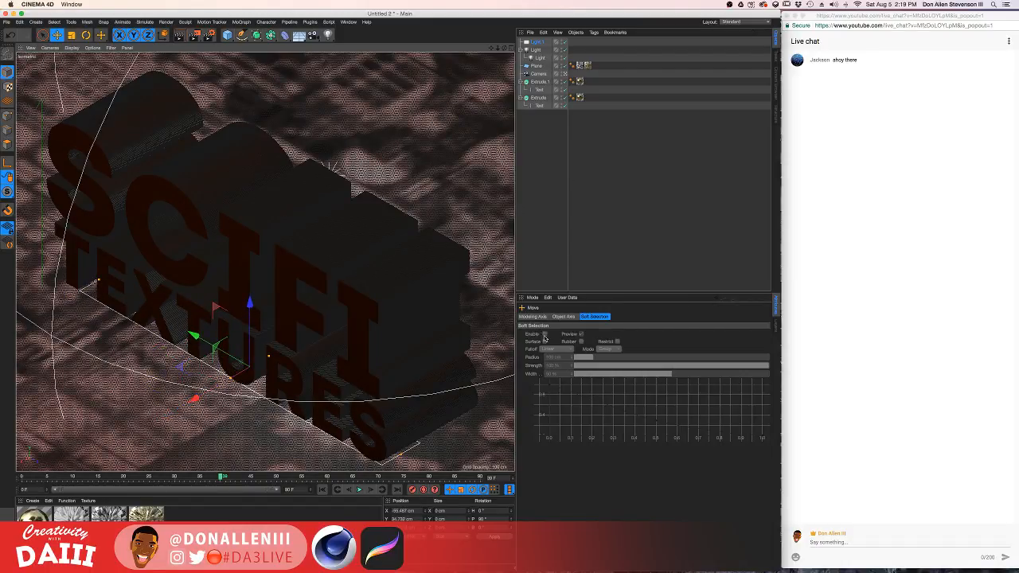
Set the area light's shadow to Shadow Maps (Soft).
click(538, 42)
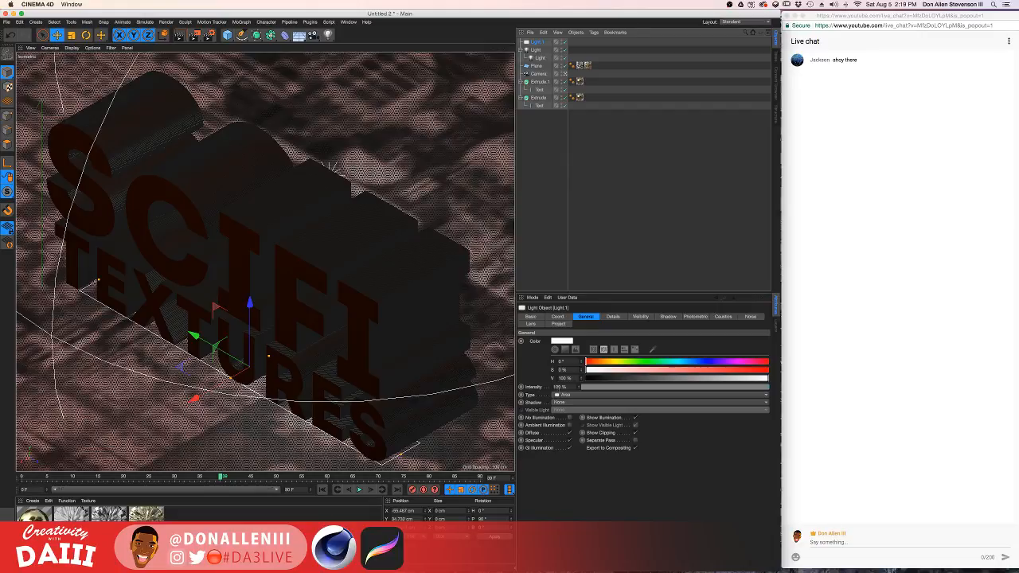
click(568, 403)
click(567, 414)
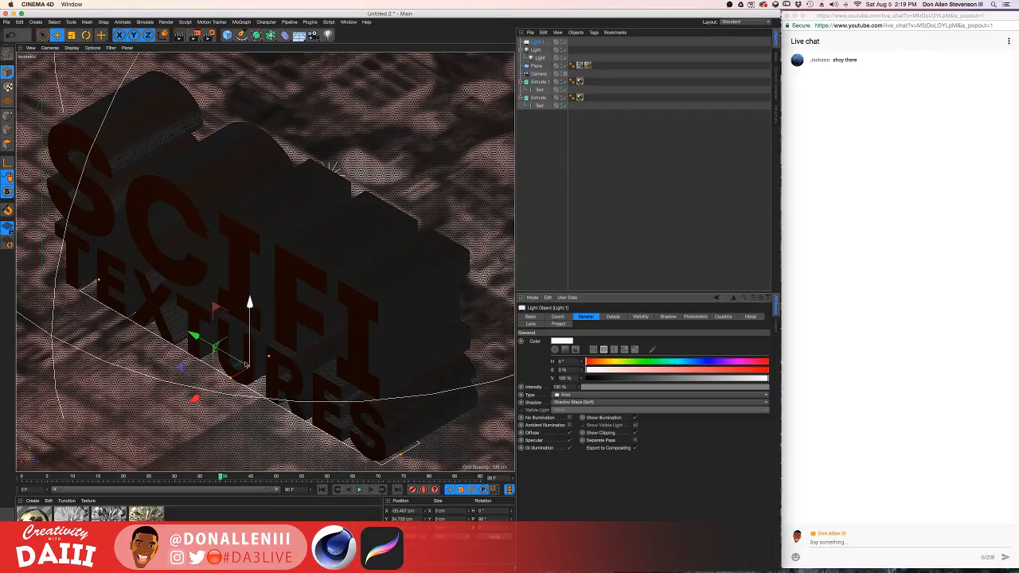
Enlarge the area light, move it back to about -102 cm on X, and render the isometric view.
drag(100, 280, 86, 273)
drag(204, 339, 199, 336)
drag(265, 355, 306, 346)
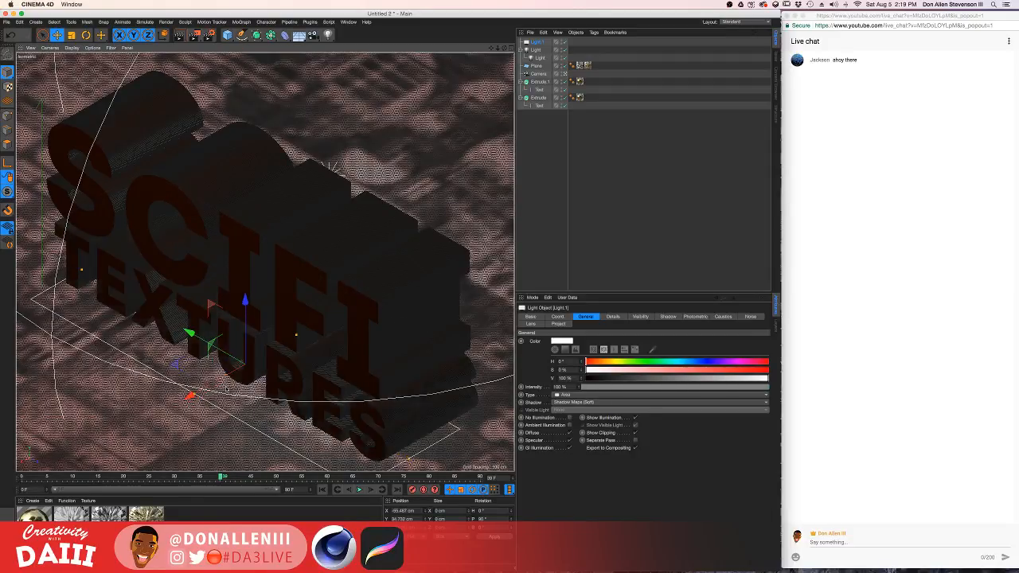
drag(193, 393, 191, 333)
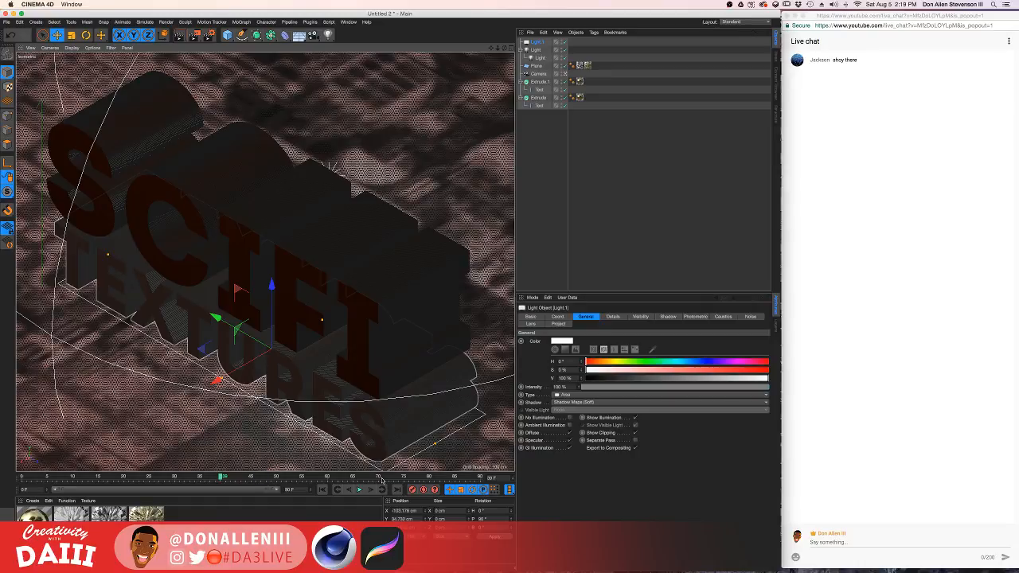
key(ctrl+r)
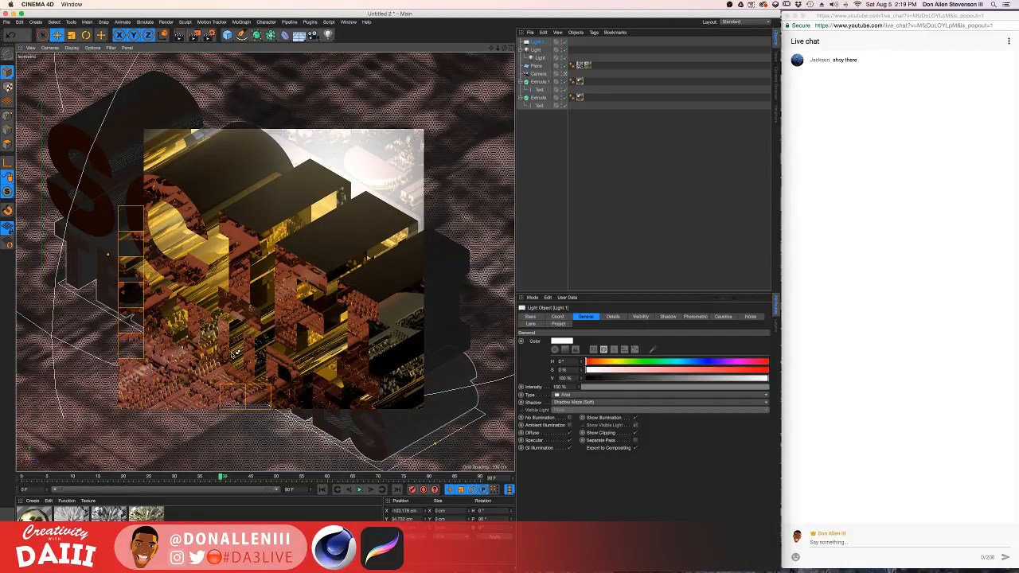
Check the area light's shadow options, keep Shadow Maps (Soft), and render the isometric view again.
click(576, 403)
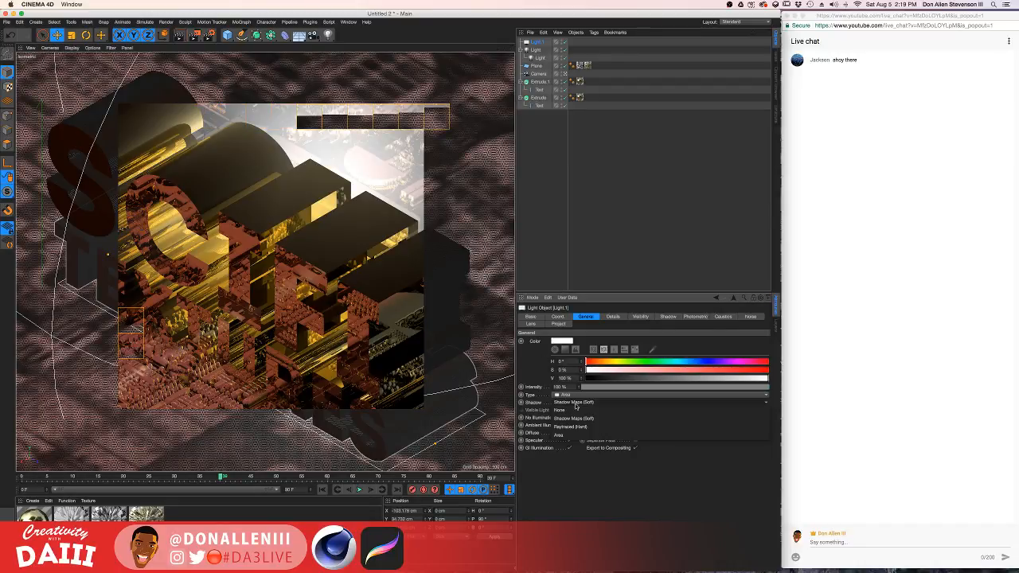
click(566, 405)
click(569, 403)
click(568, 418)
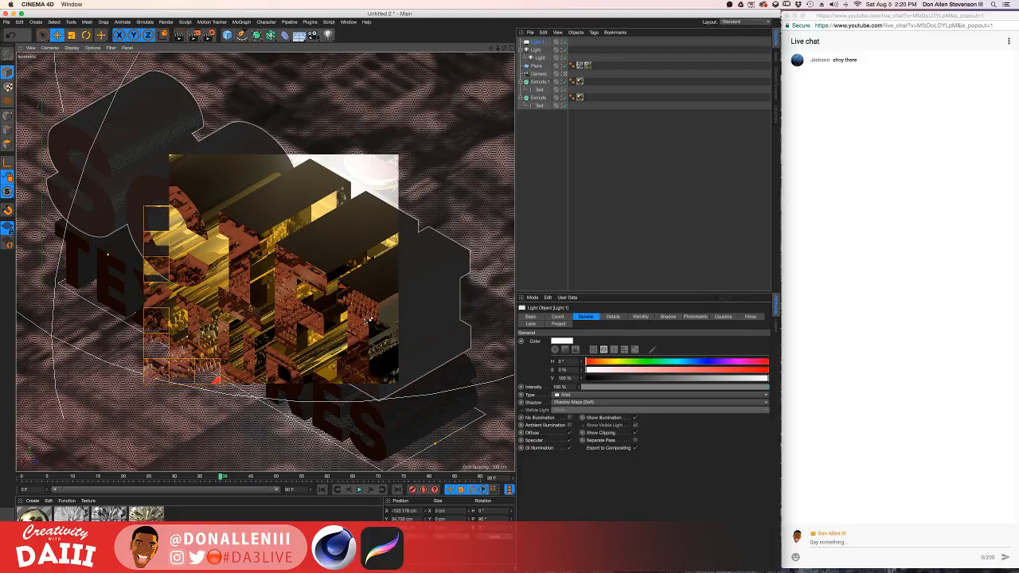
Duplicate the volumetric omni light with its child and move the copy to the lettering's lower front, at about 13 cm on Y.
click(539, 59)
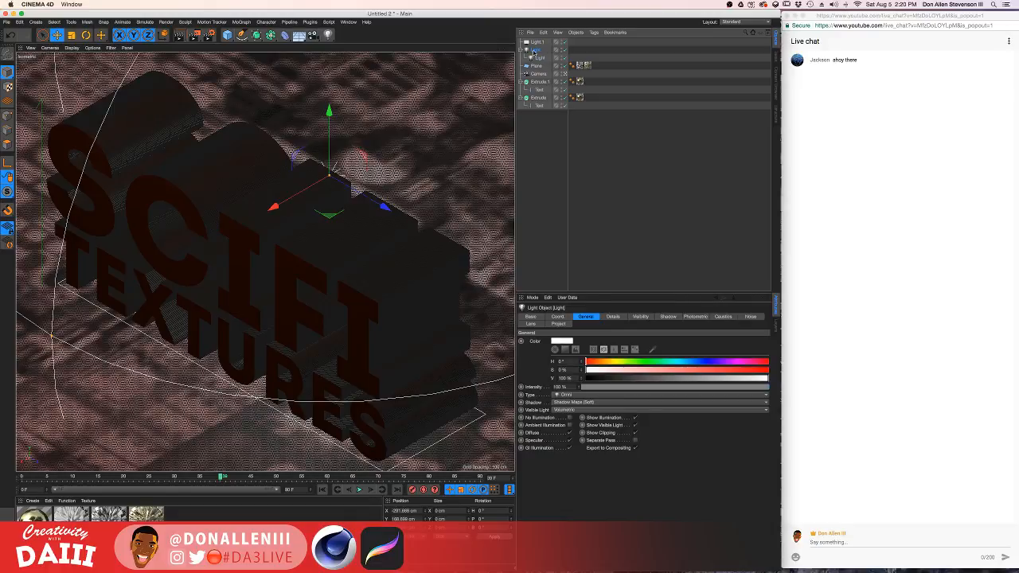
ctrl+drag(538, 51, 540, 47)
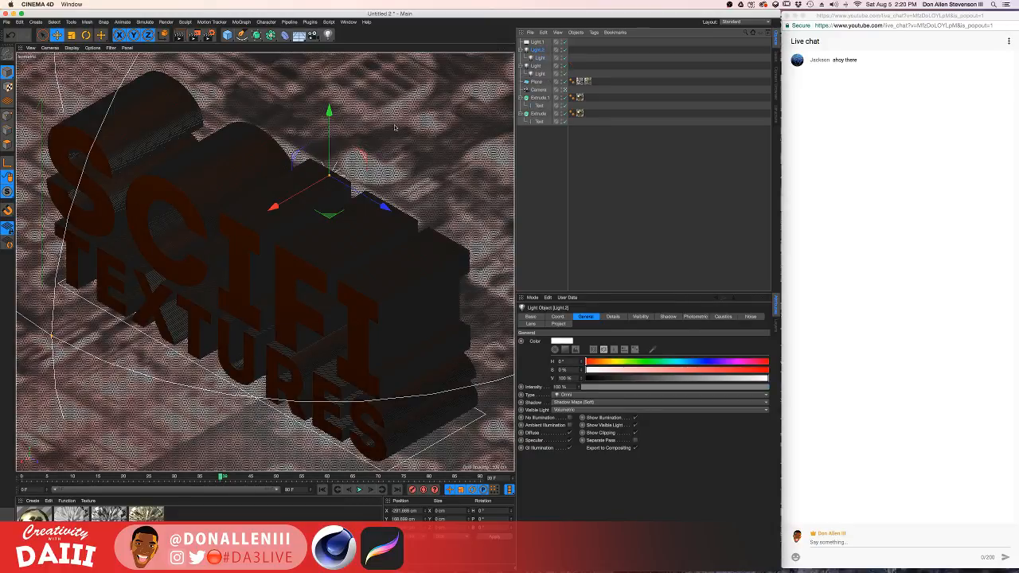
drag(276, 207, 164, 295)
drag(205, 189, 213, 294)
In a close perspective view, reposition the copied light in front of the second T of TEXTURES, at about 37 cm on Y.
click(511, 48)
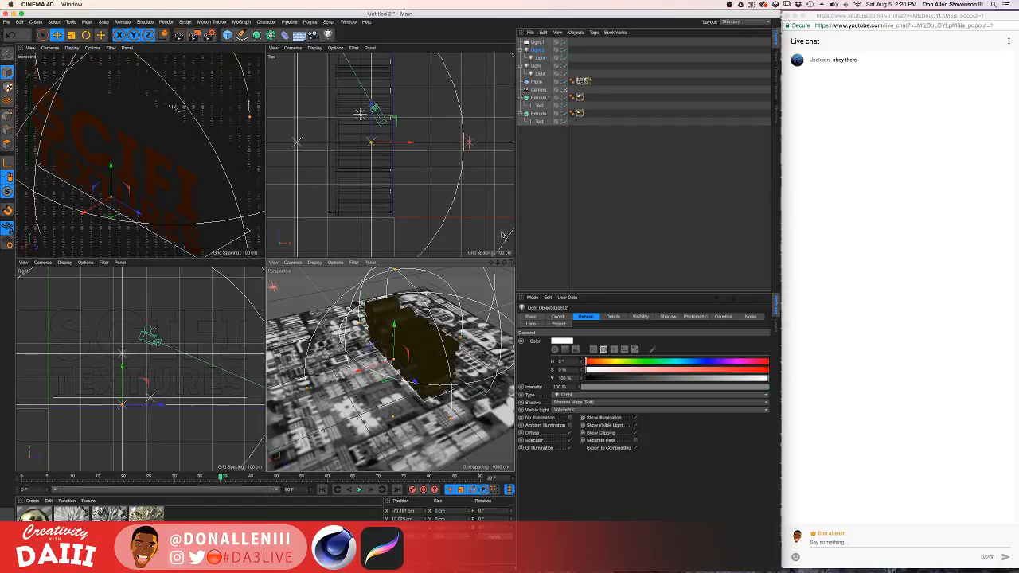
click(511, 262)
alt+drag(208, 267, 308, 195)
scroll(319, 201, up, 15)
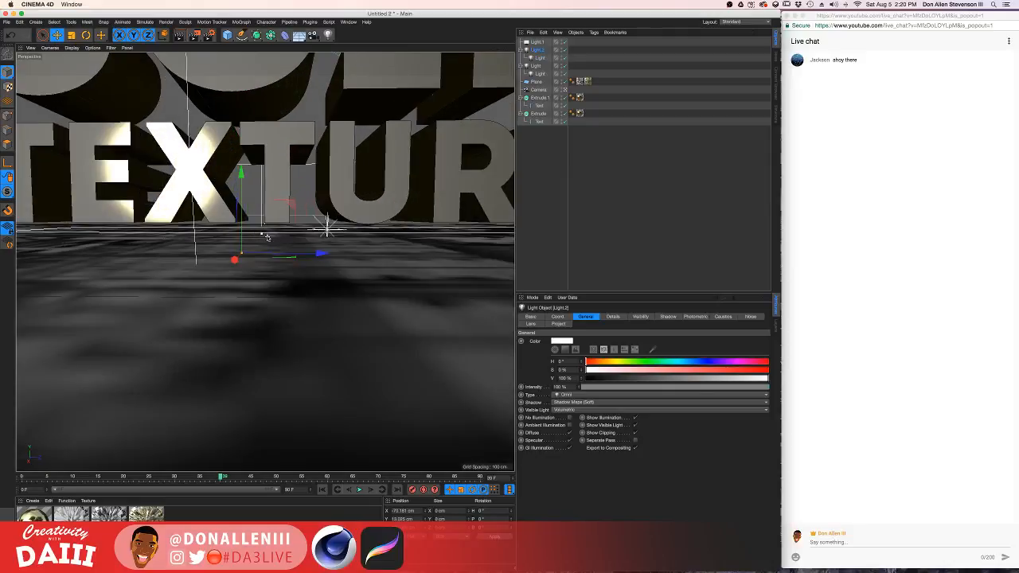
drag(230, 185, 281, 169)
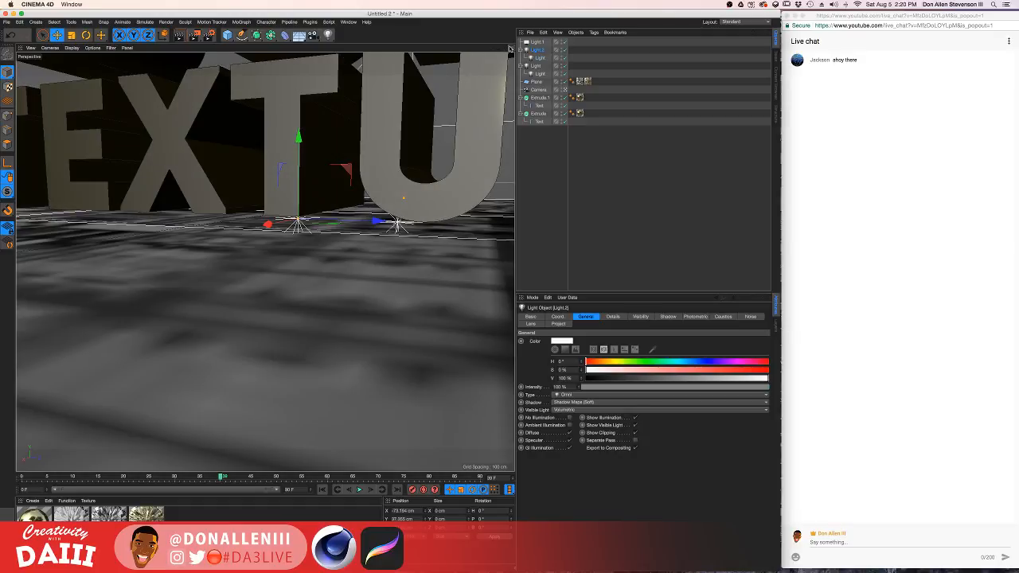
Return to the enlarged isometric view and render it with the copied volumetric light in place.
click(512, 48)
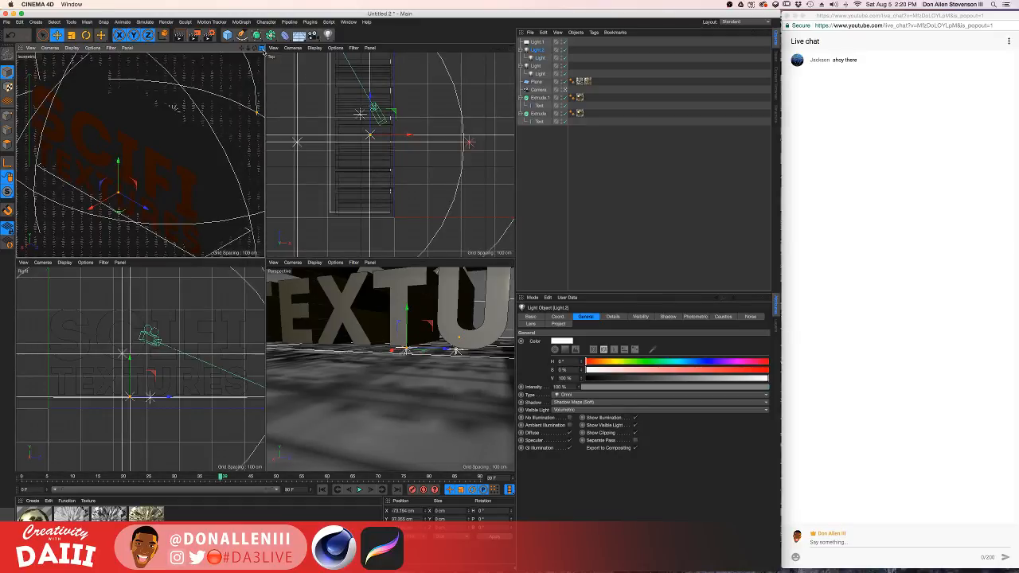
click(263, 49)
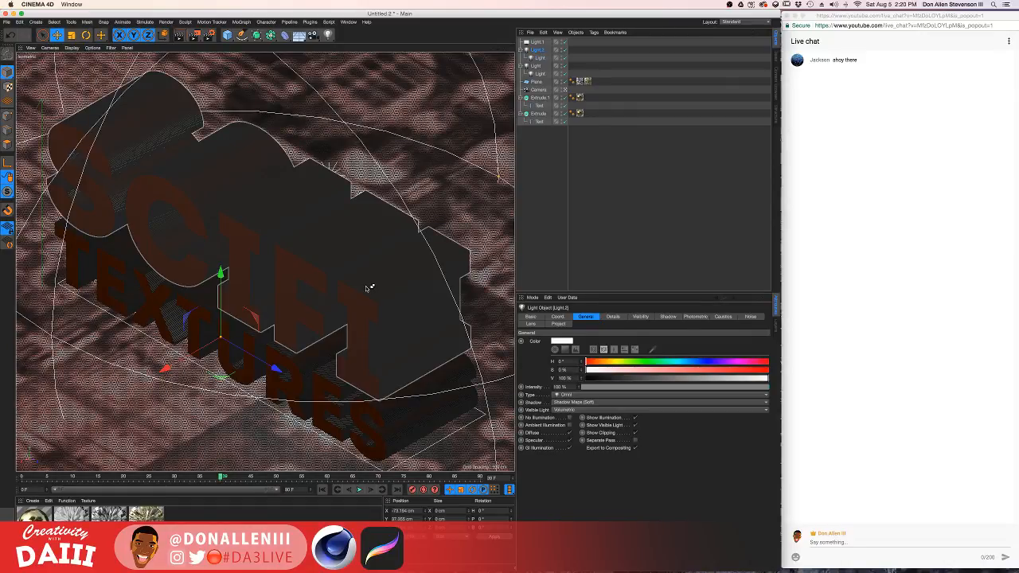
key(super+r)
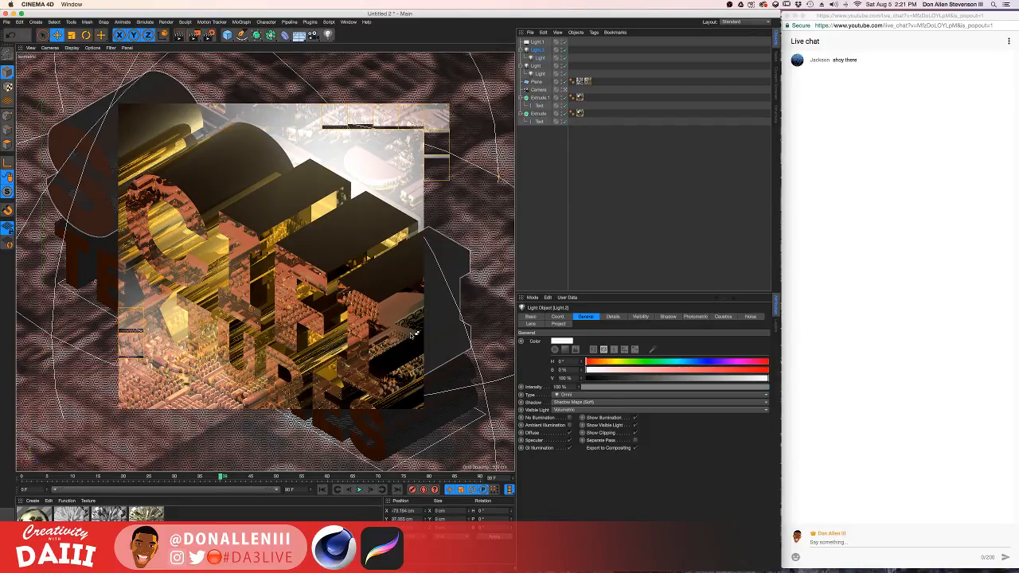
Tint the copied volumetric light's child light green and delete the original volumetric light's reddish child light.
click(541, 58)
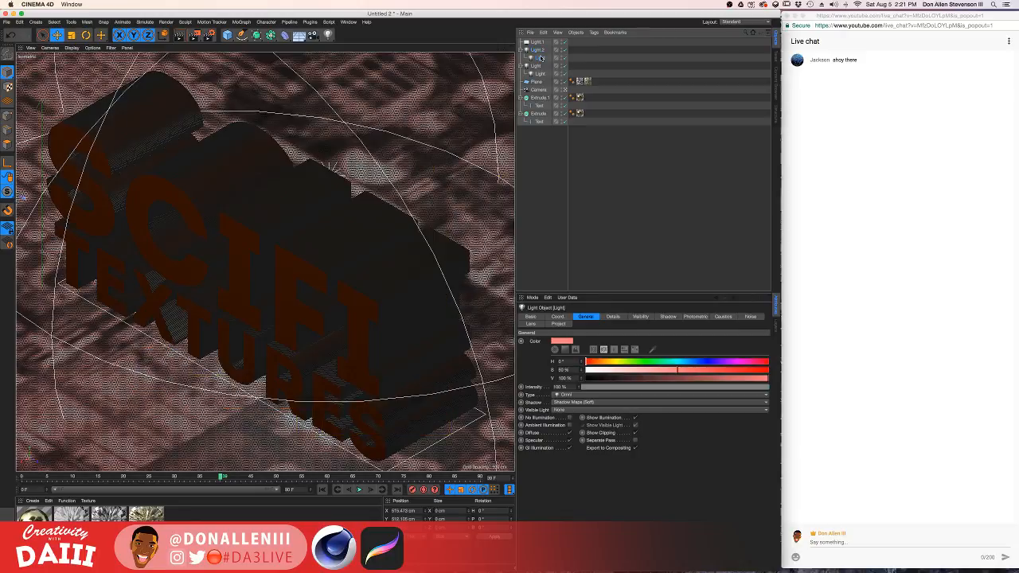
click(633, 364)
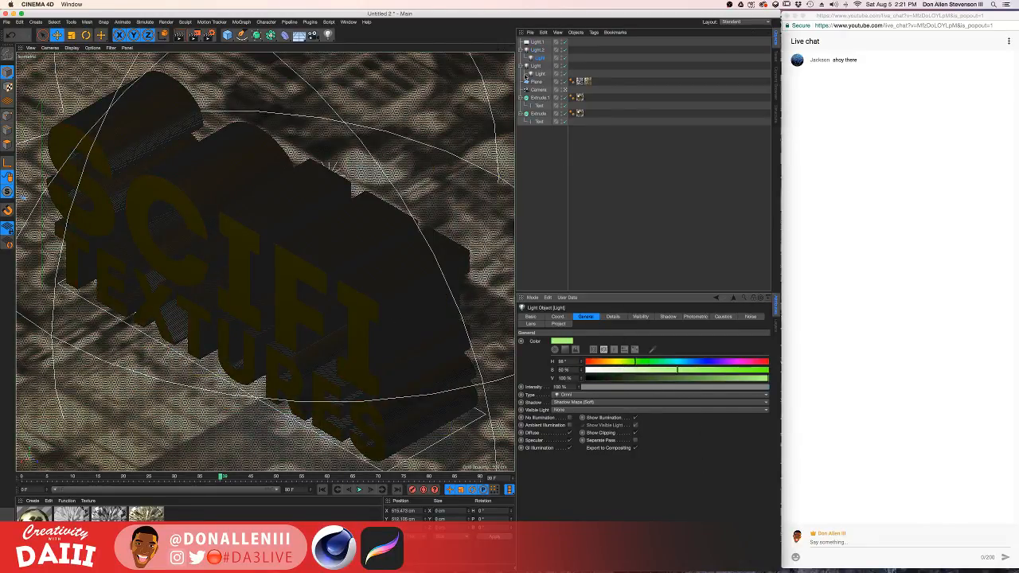
click(539, 75)
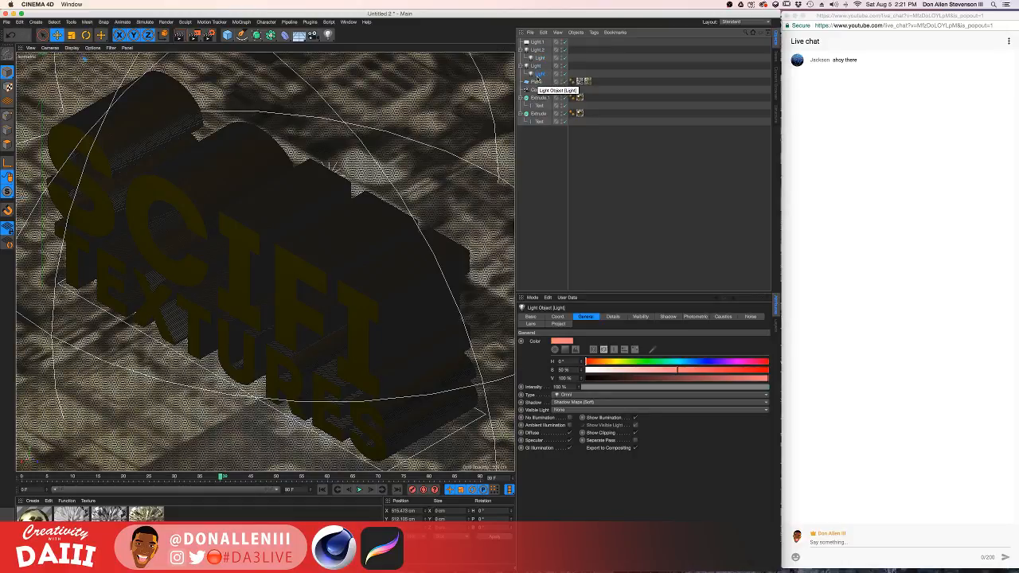
key(Delete)
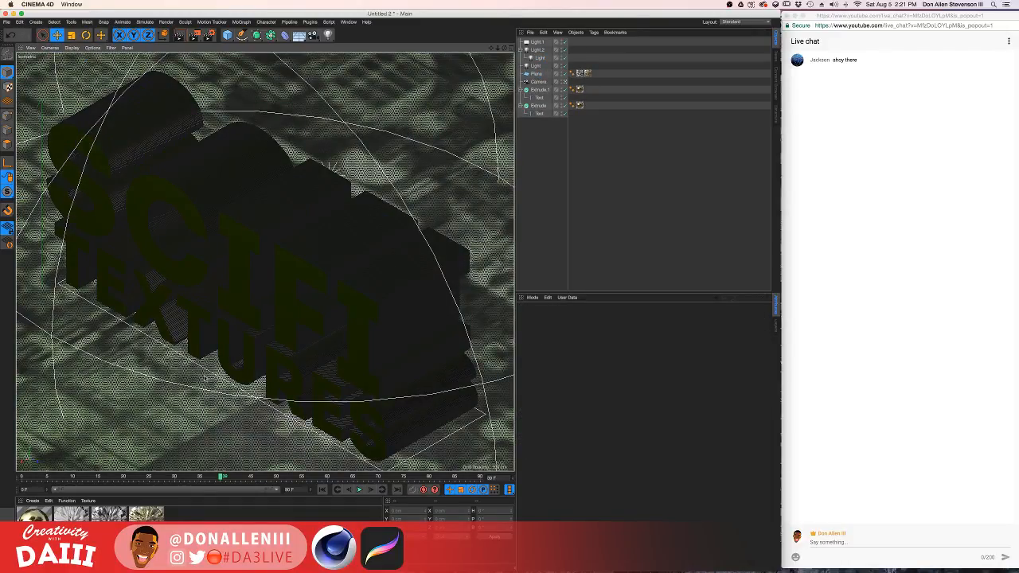
key(ctrl+Up)
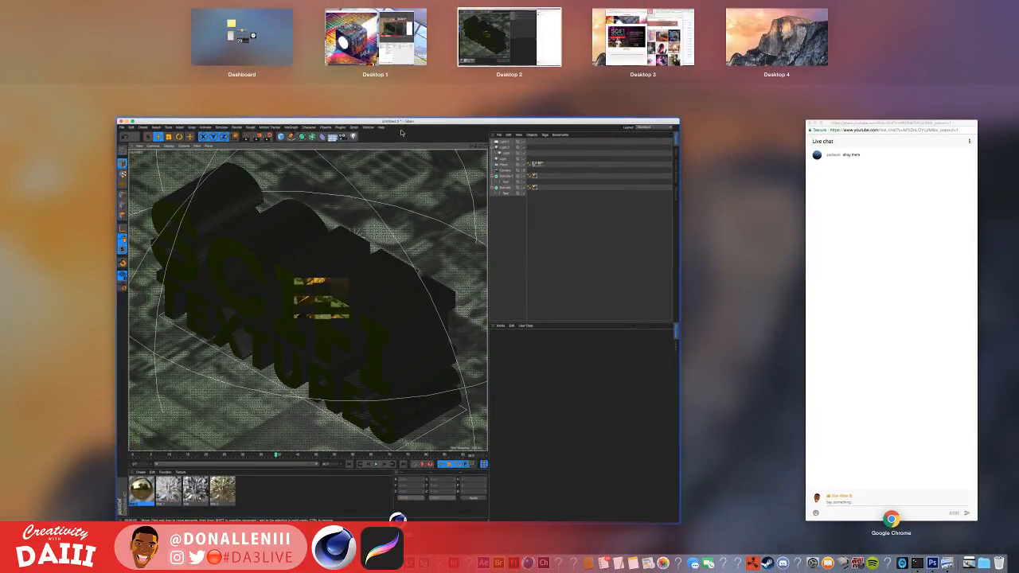
mouse_move(402, 66)
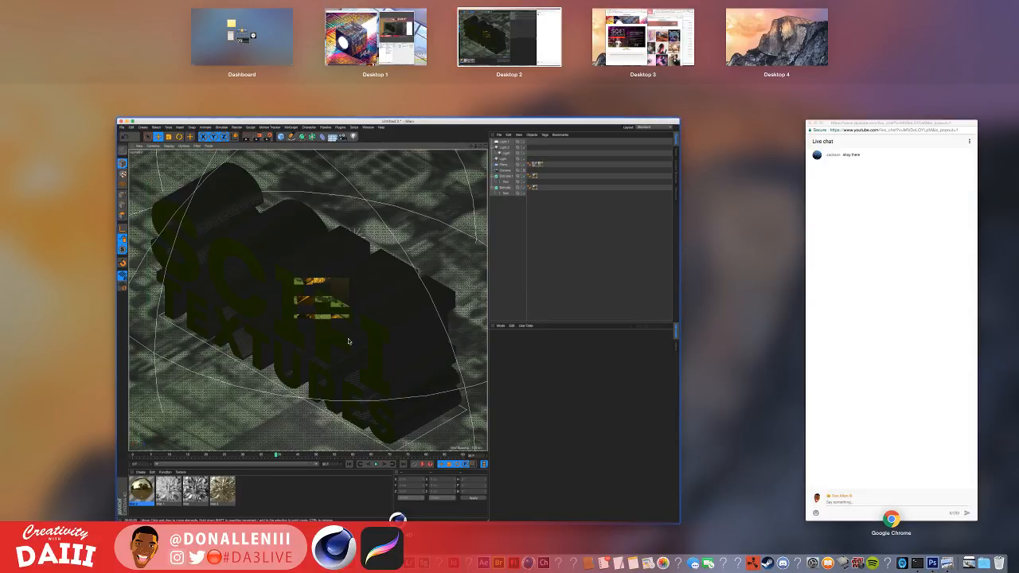
click(293, 298)
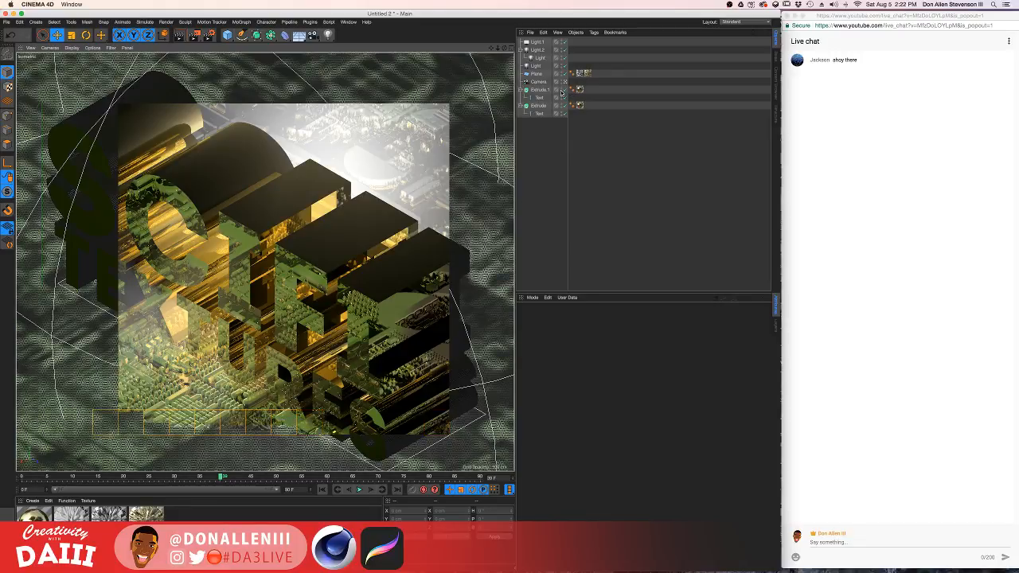
Recolor the copied volumetric light's child light saturated orange, with a hue of about 35° and saturation of about 85%.
click(541, 57)
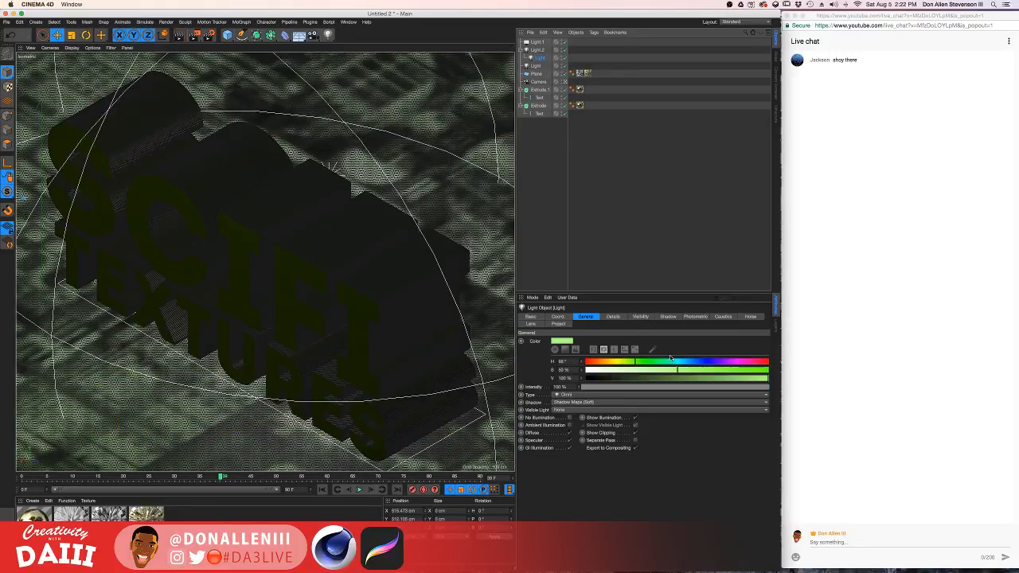
click(611, 363)
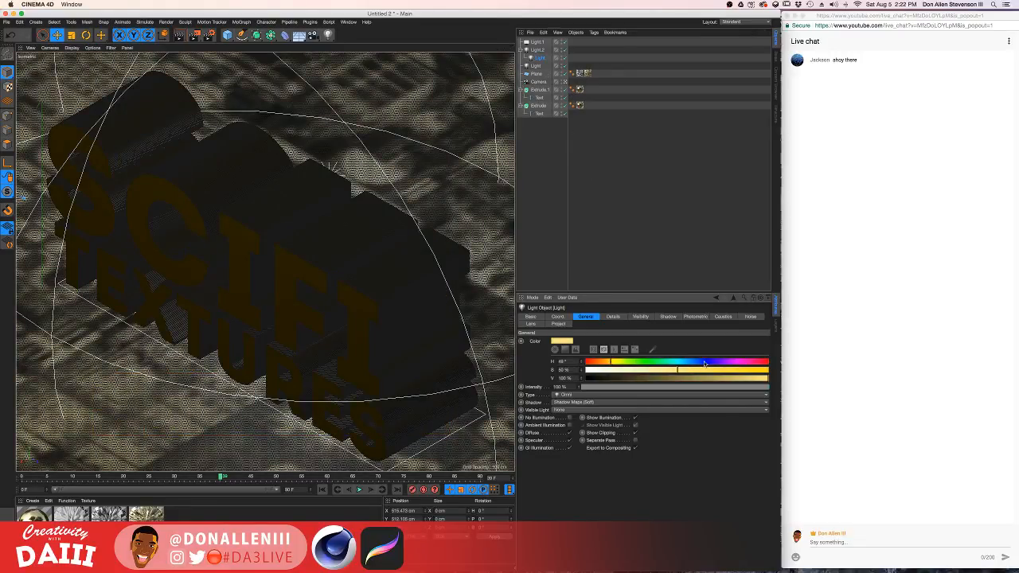
click(731, 370)
click(605, 363)
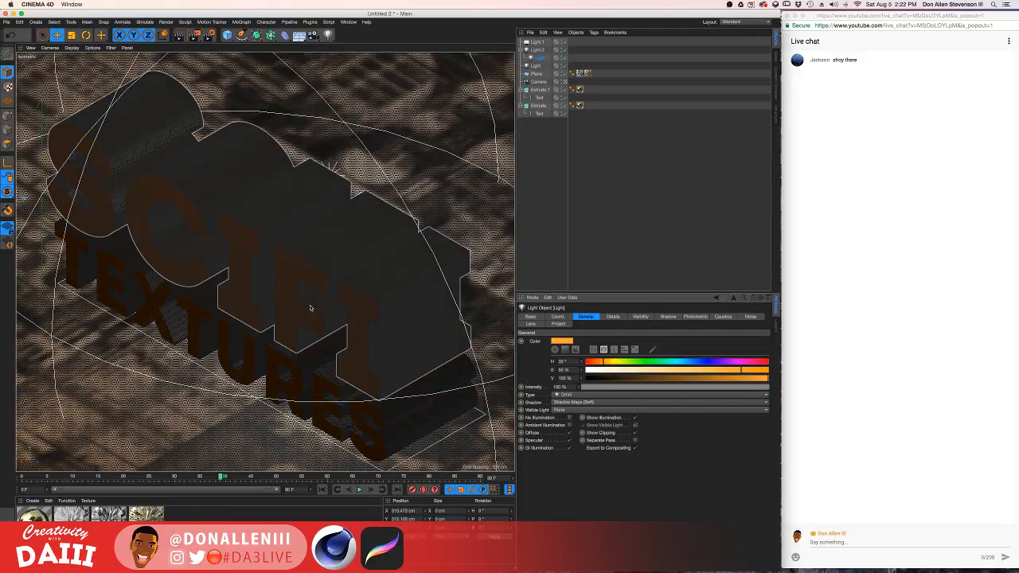
Add a cube, place it along the TEXTURES lettering at about -78 cm on X, and stretch it to about 498 cm on Z.
click(310, 305)
click(622, 143)
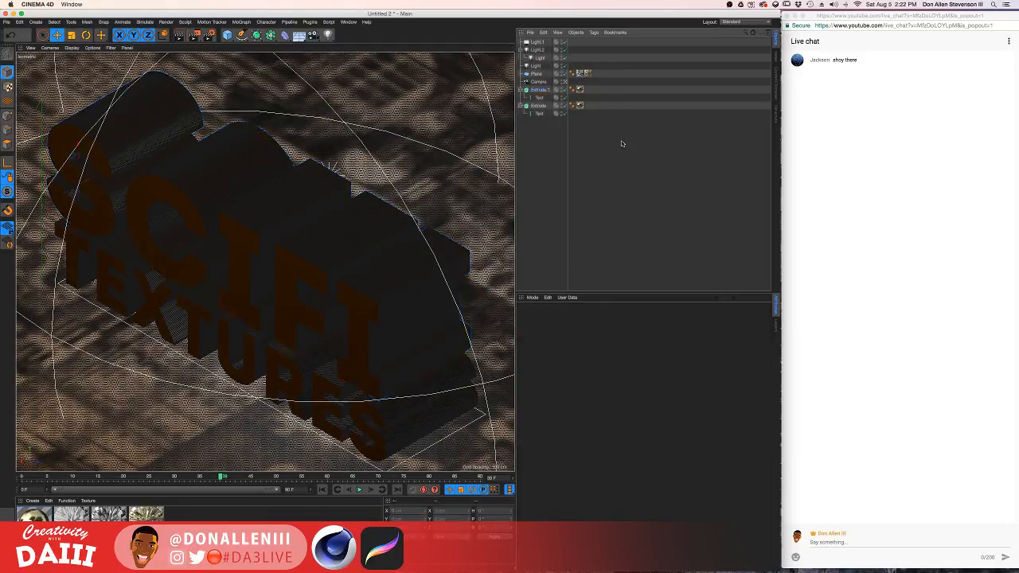
click(228, 37)
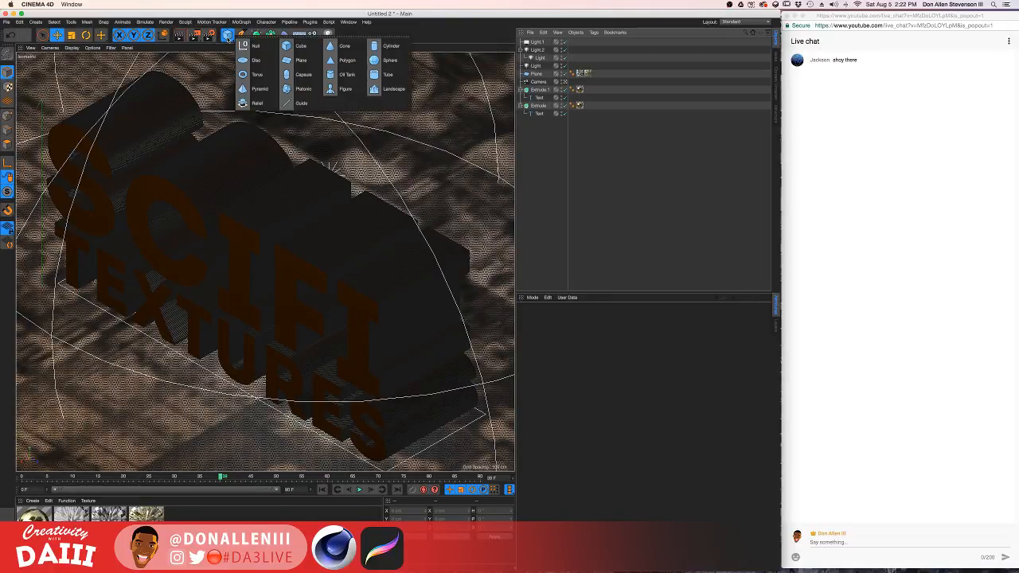
click(300, 46)
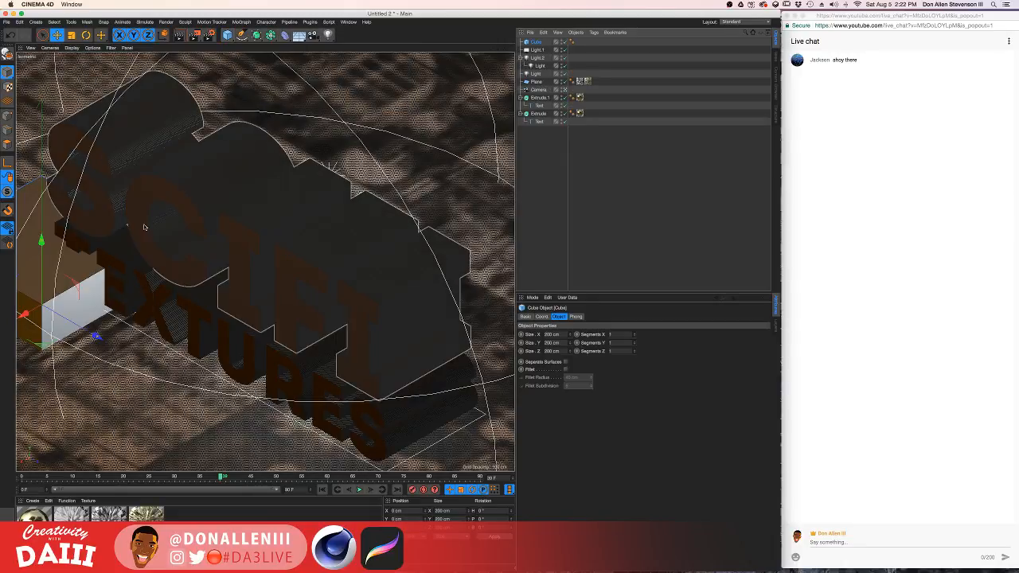
drag(24, 315, 219, 360)
drag(140, 317, 317, 426)
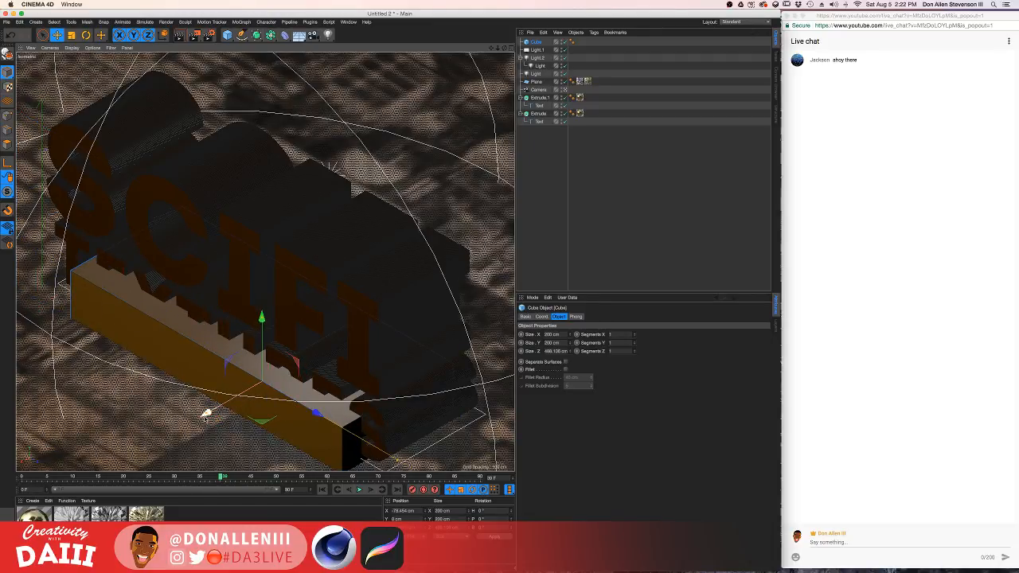
Reshape the cube into a thin slab about 159 cm on X, 5 cm on Y and 600 cm on Z, and lower it beneath TEXTURES.
mouse_move(205, 414)
mouse_down()
mouse_move(223, 402)
mouse_move(217, 407)
mouse_up()
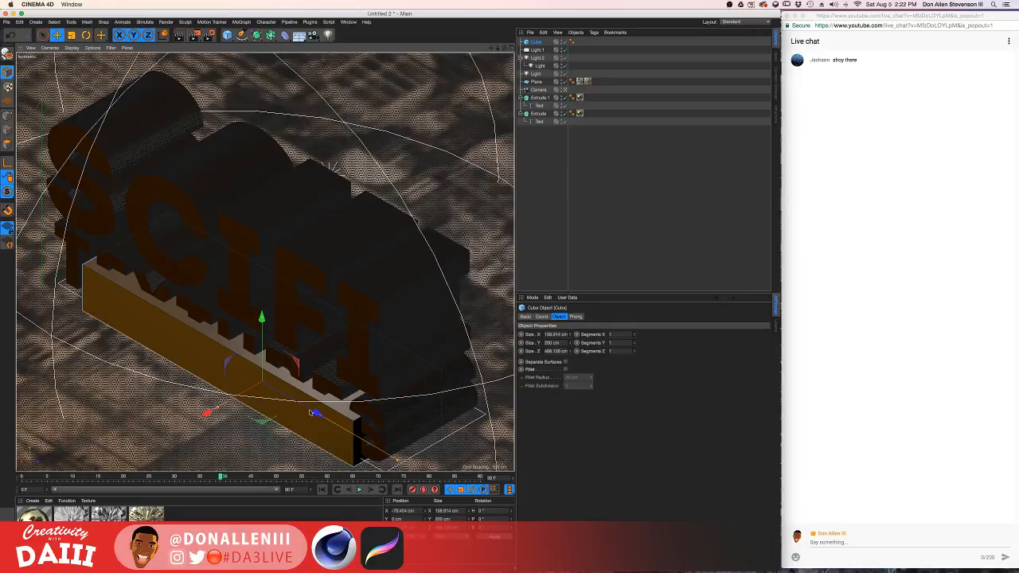
drag(263, 317, 263, 287)
drag(262, 292, 265, 310)
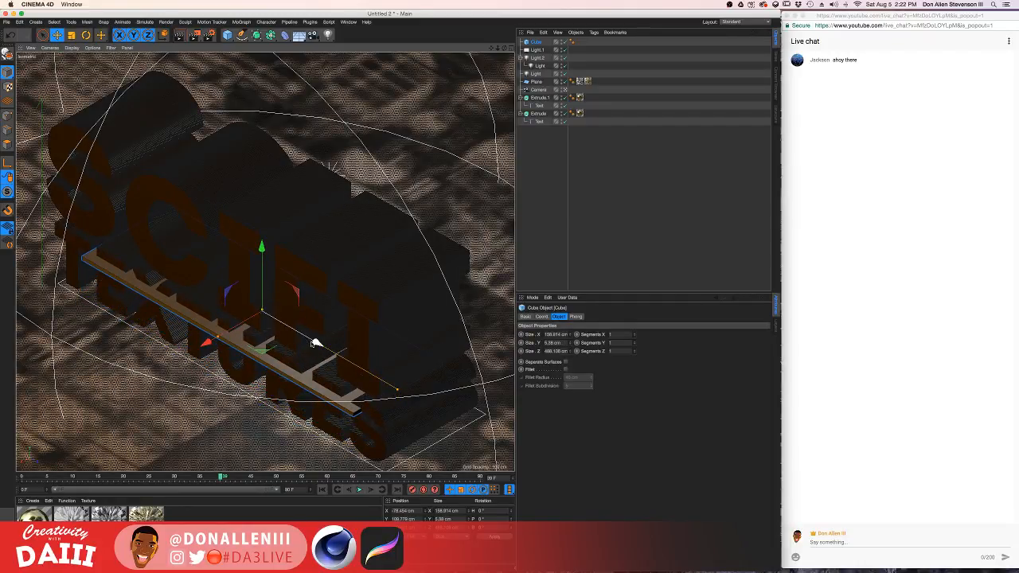
drag(397, 390, 431, 410)
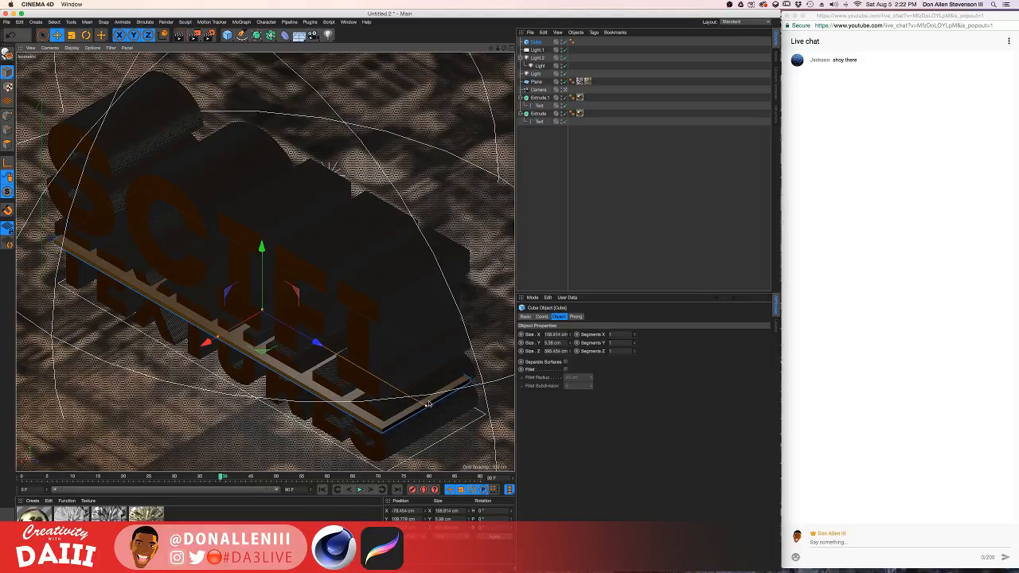
drag(261, 247, 263, 294)
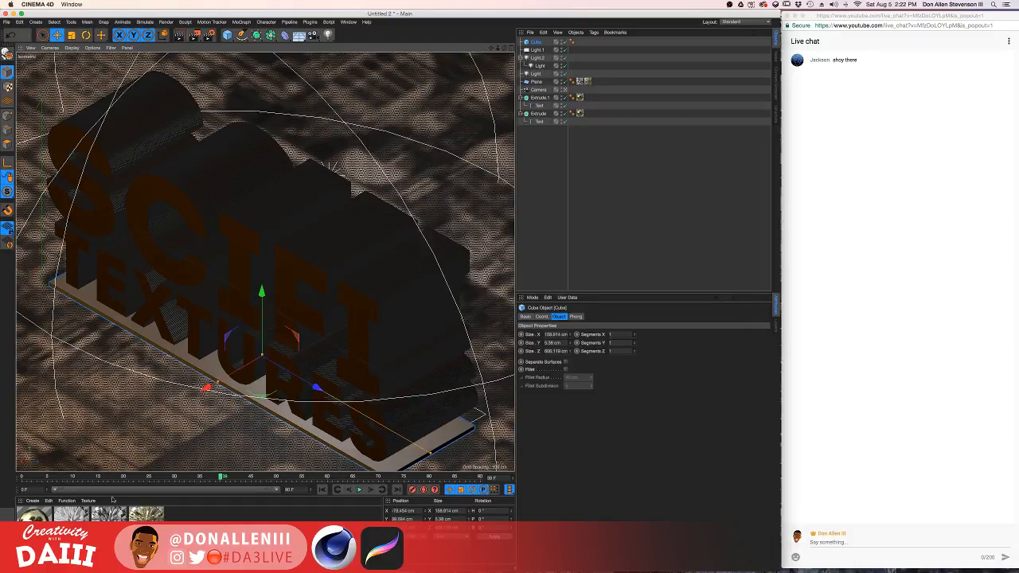
Duplicate the gold material and set the copy's reflectance roughness to 37% and its layer color value to about 14%.
ctrl+drag(34, 524, 186, 525)
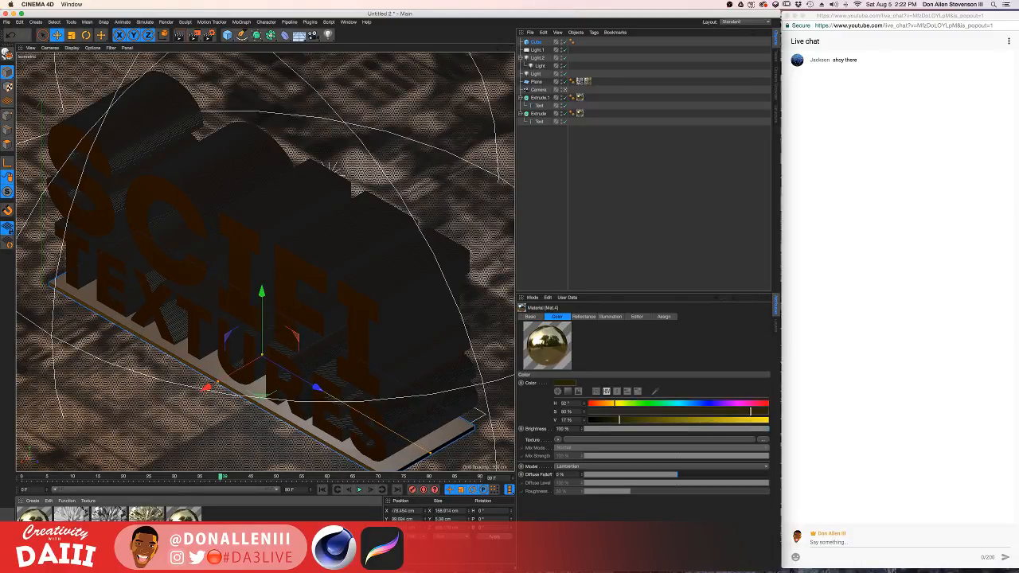
double_click(185, 526)
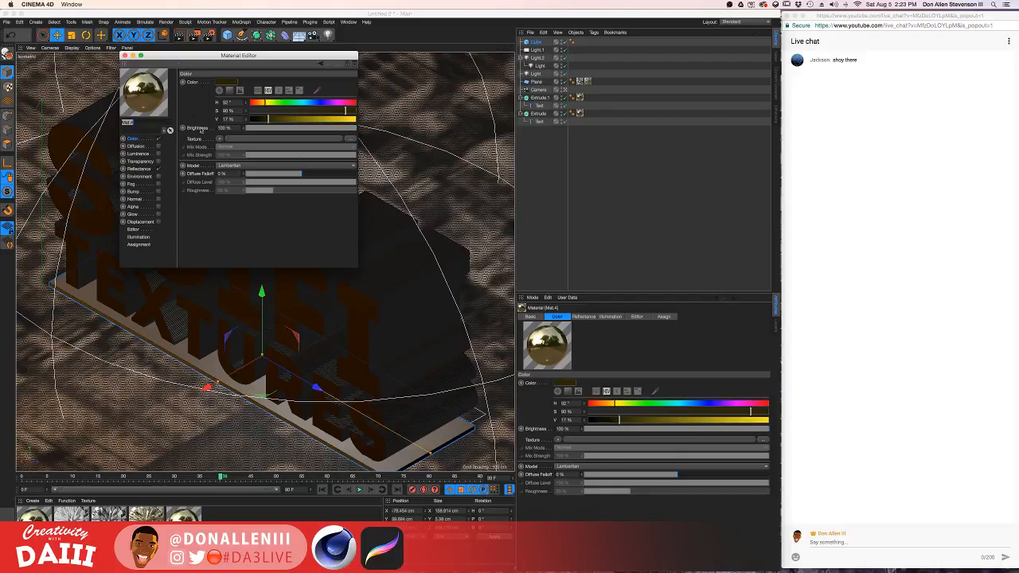
click(149, 170)
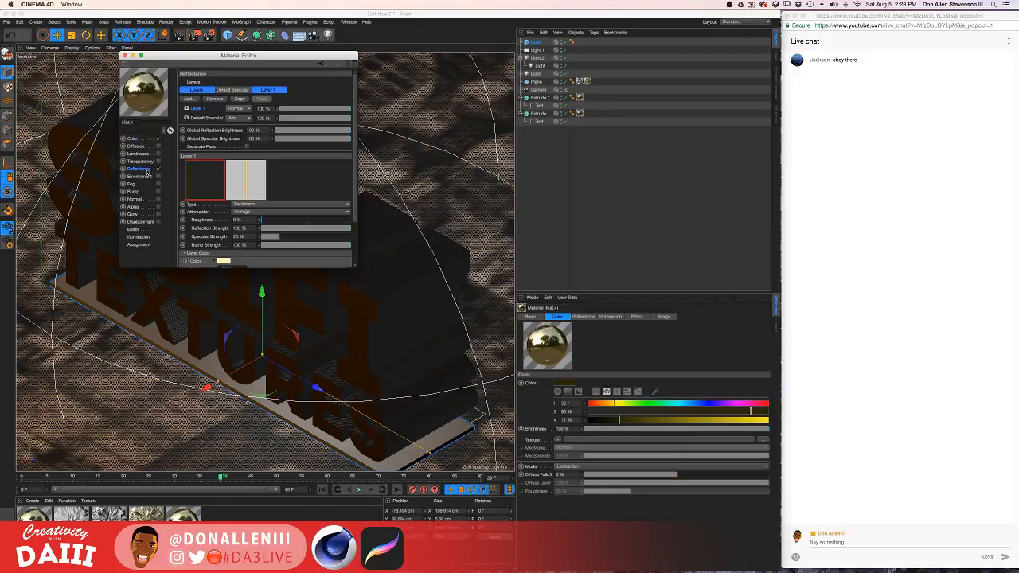
click(294, 223)
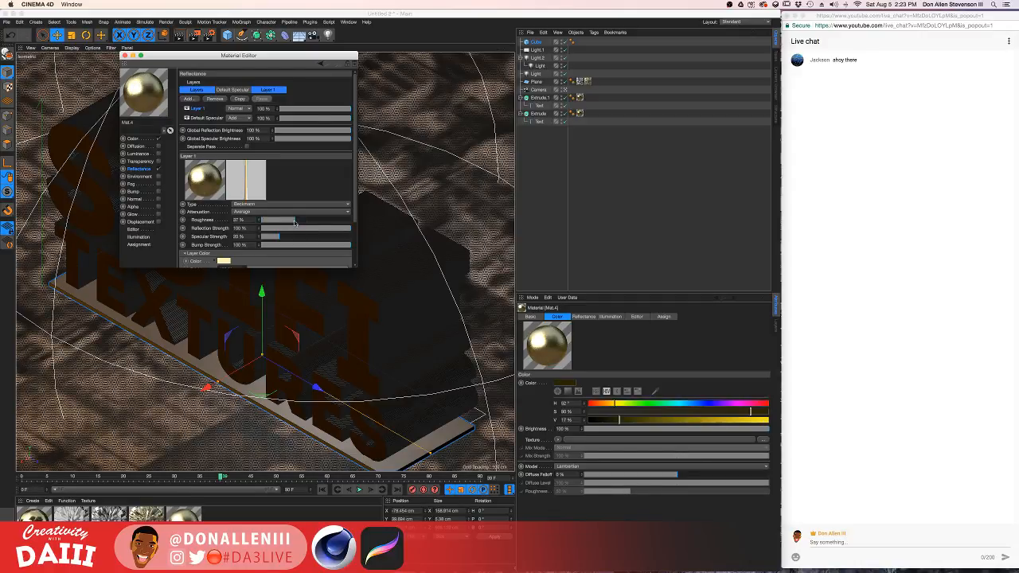
click(224, 261)
click(215, 276)
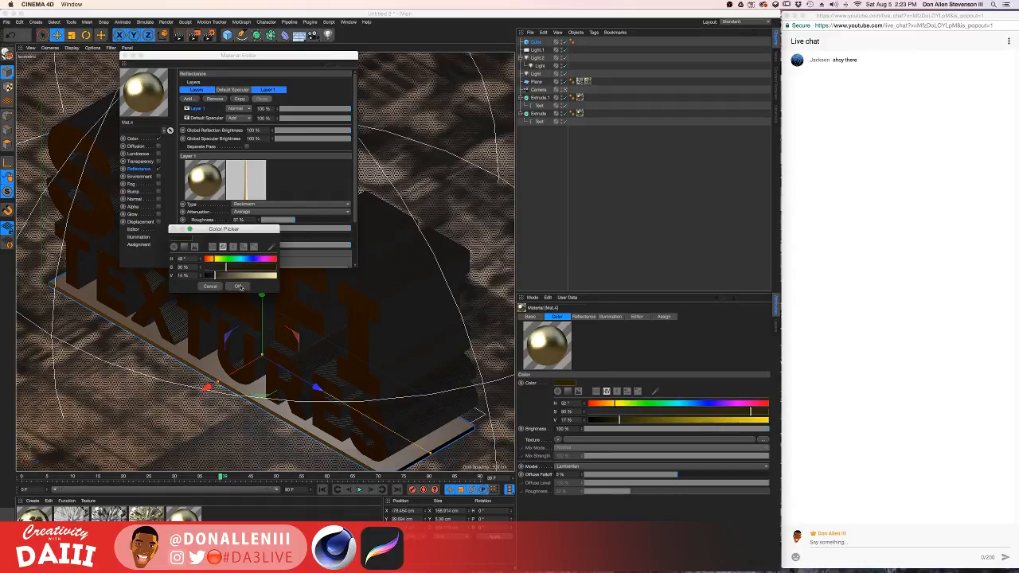
click(242, 287)
Change the duplicated material's base color to neutral grey with 0% saturation and a value of about 59%.
click(133, 140)
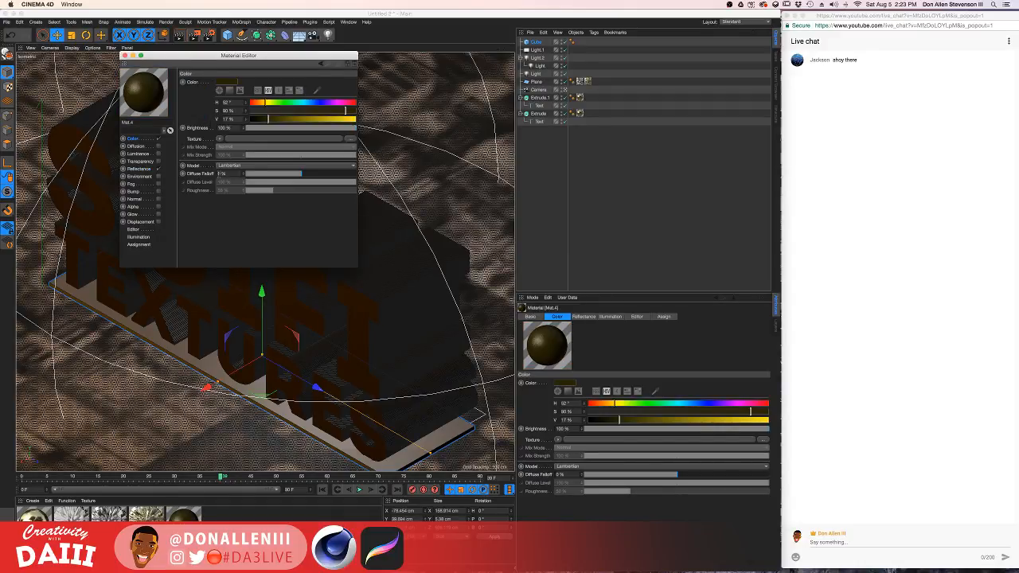
click(312, 104)
click(301, 111)
drag(266, 120, 255, 119)
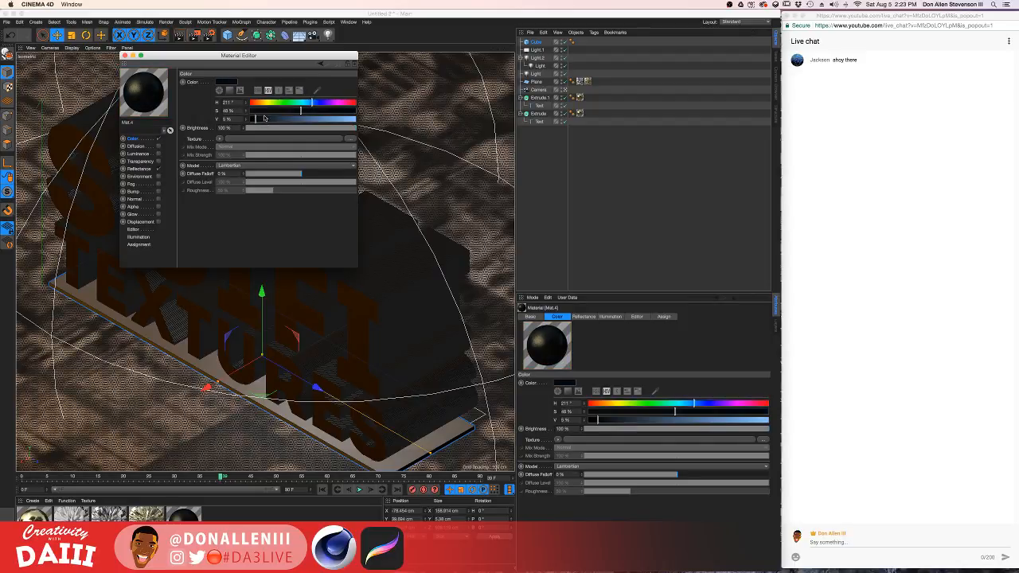
drag(318, 119, 356, 119)
mouse_move(293, 112)
mouse_down()
mouse_move(262, 111)
mouse_move(285, 118)
mouse_up()
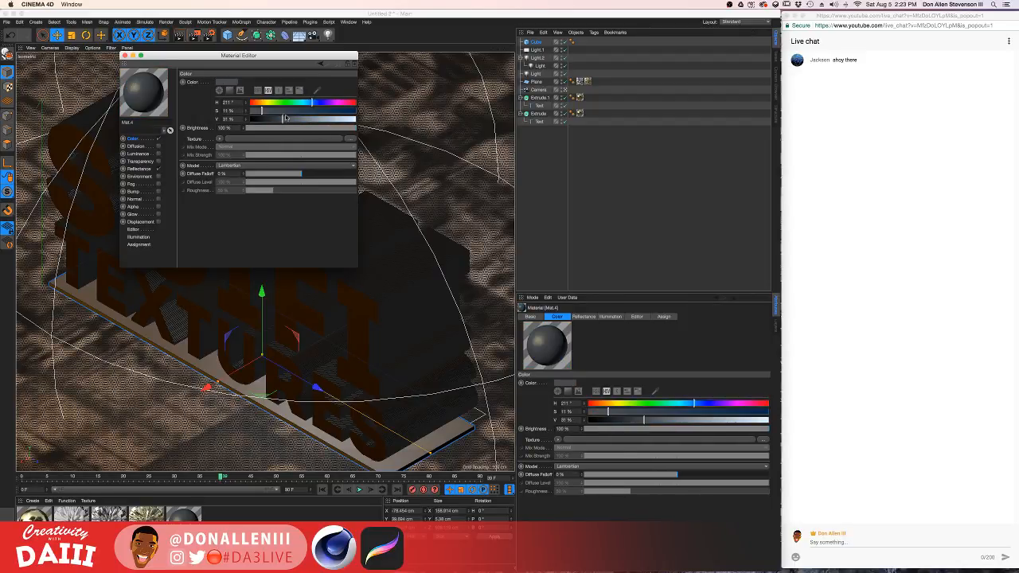
click(313, 119)
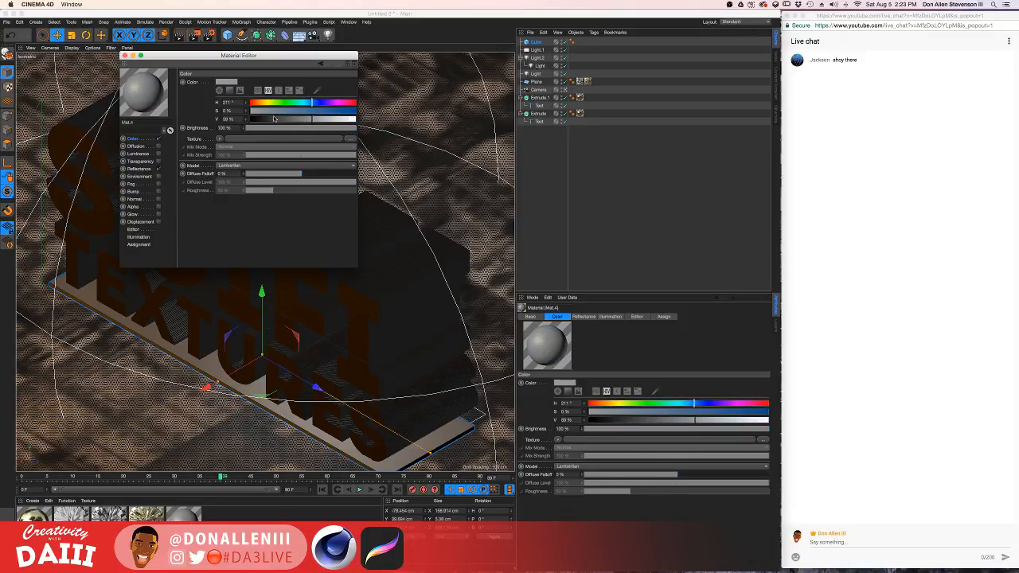
click(126, 55)
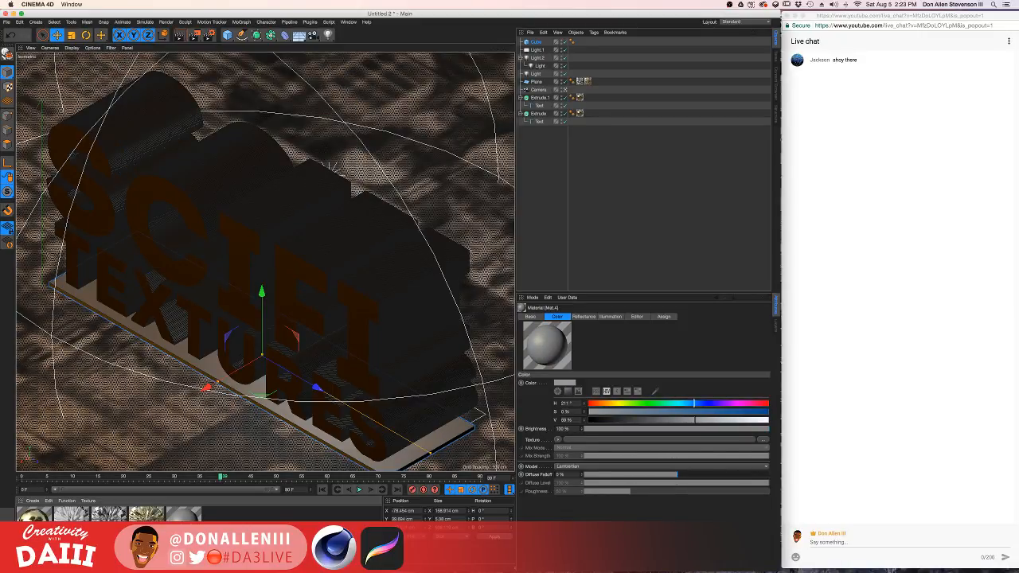
Apply the grey material to the slab under TEXTURES and render the isometric view.
drag(183, 514, 285, 336)
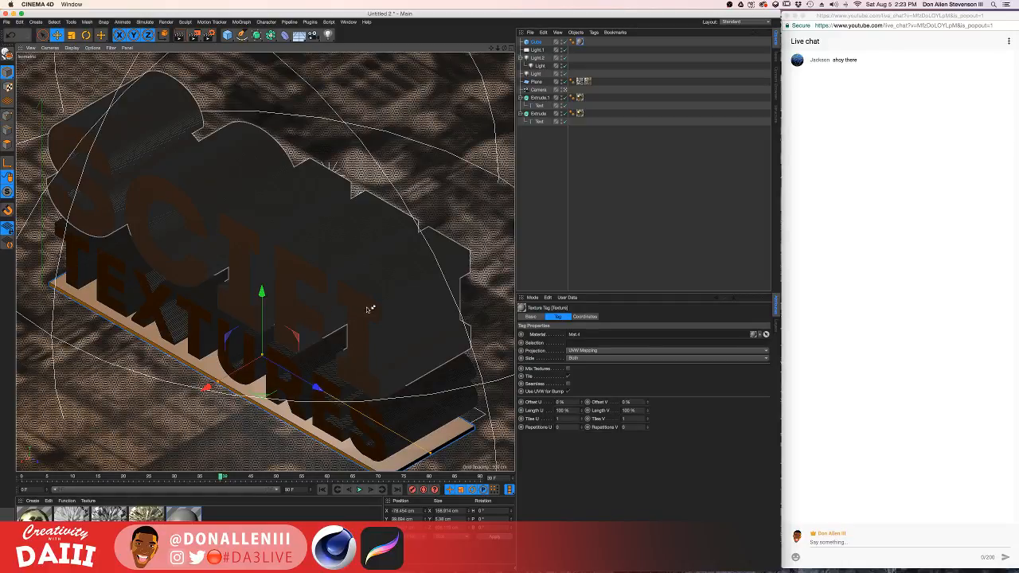
key(ctrl+r)
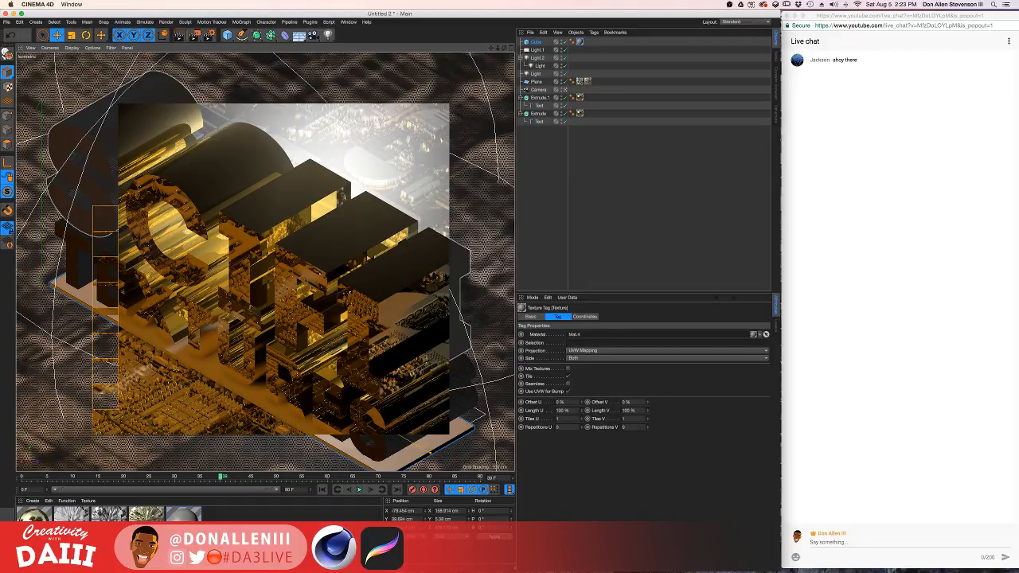
Darken the slab material's base color to a value of 21% and render the isometric view again.
click(183, 517)
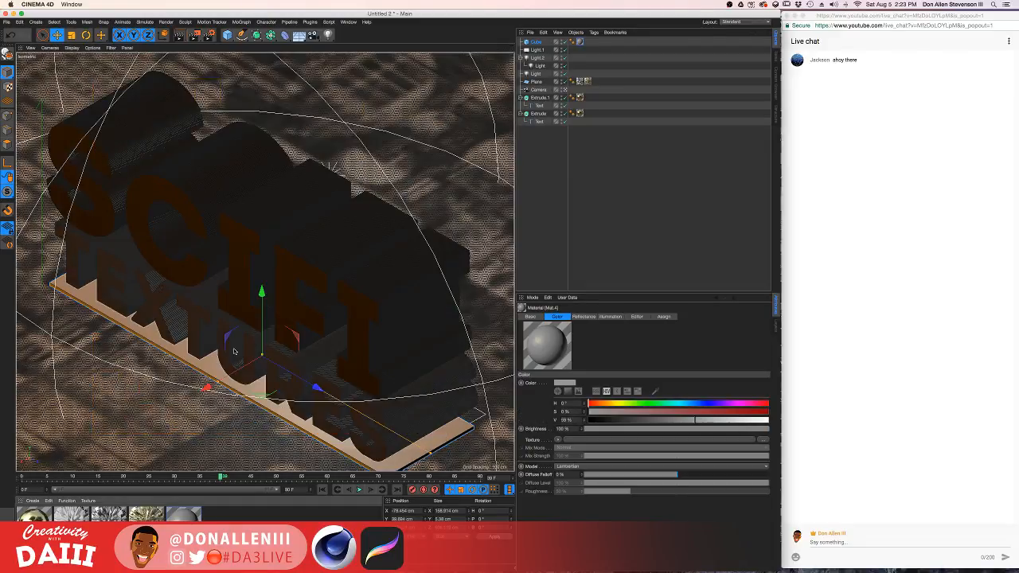
double_click(183, 517)
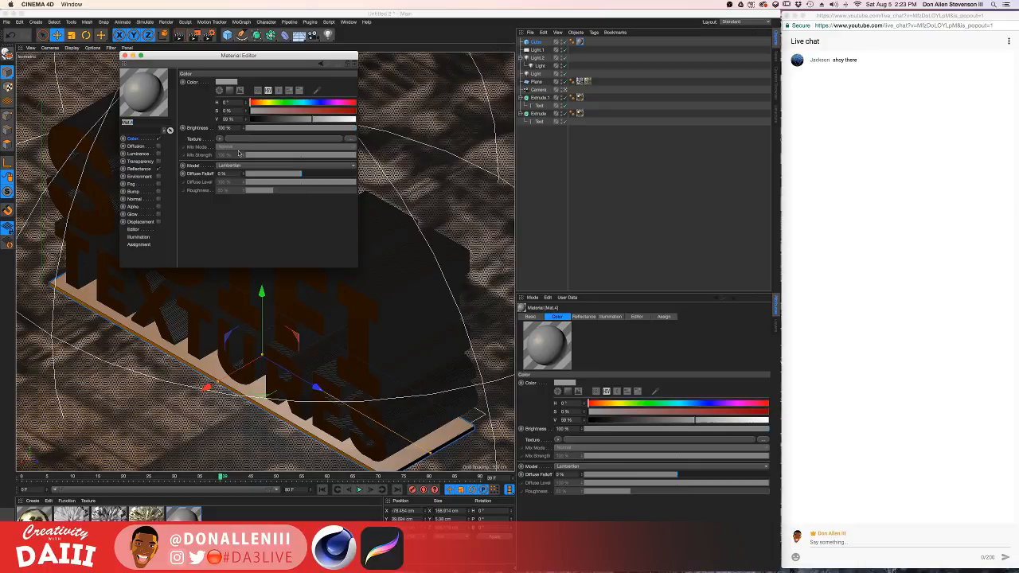
drag(272, 119, 253, 119)
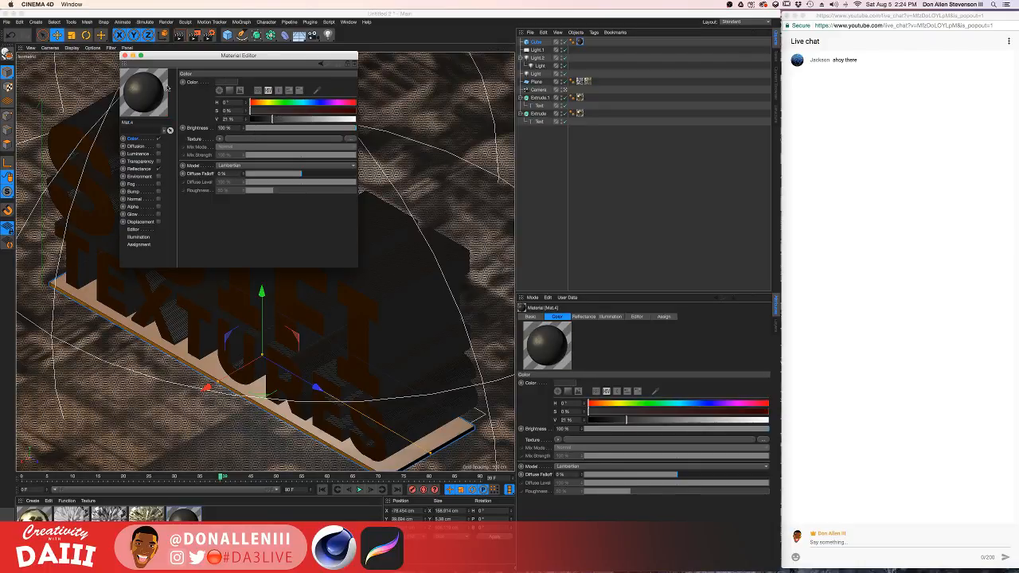
click(125, 55)
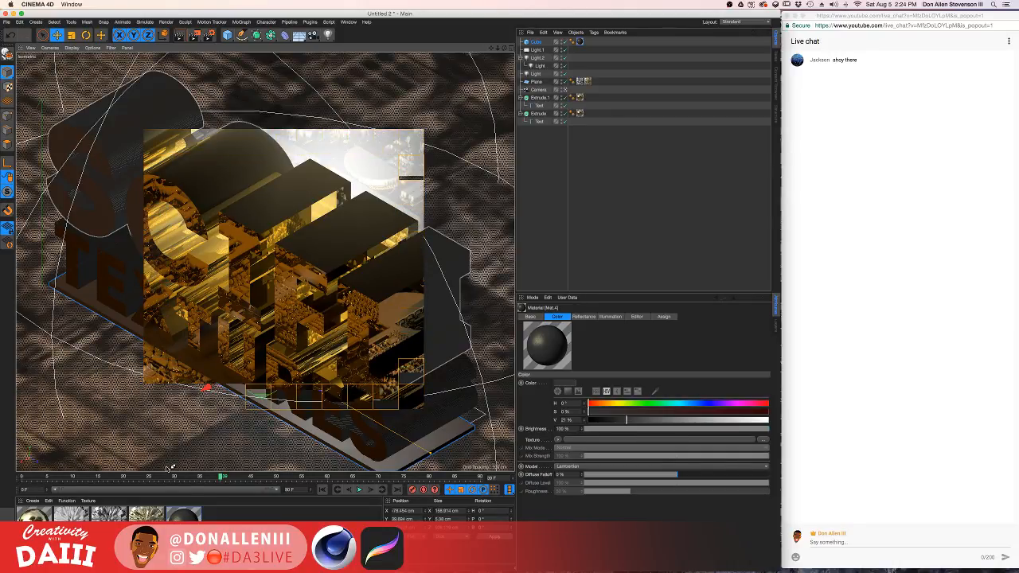
Darken the slab material's base color to a value of 10%.
double_click(184, 514)
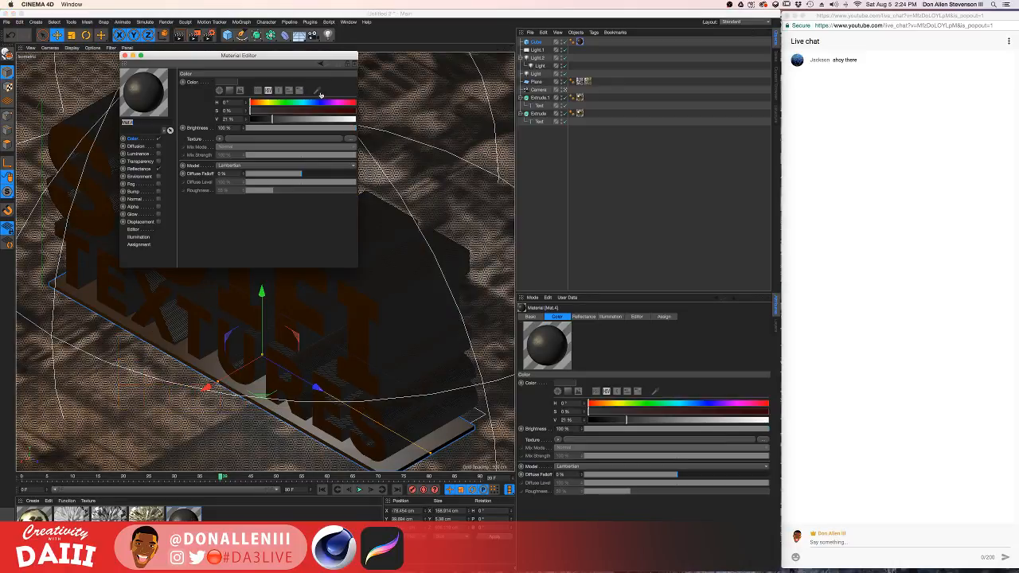
click(260, 119)
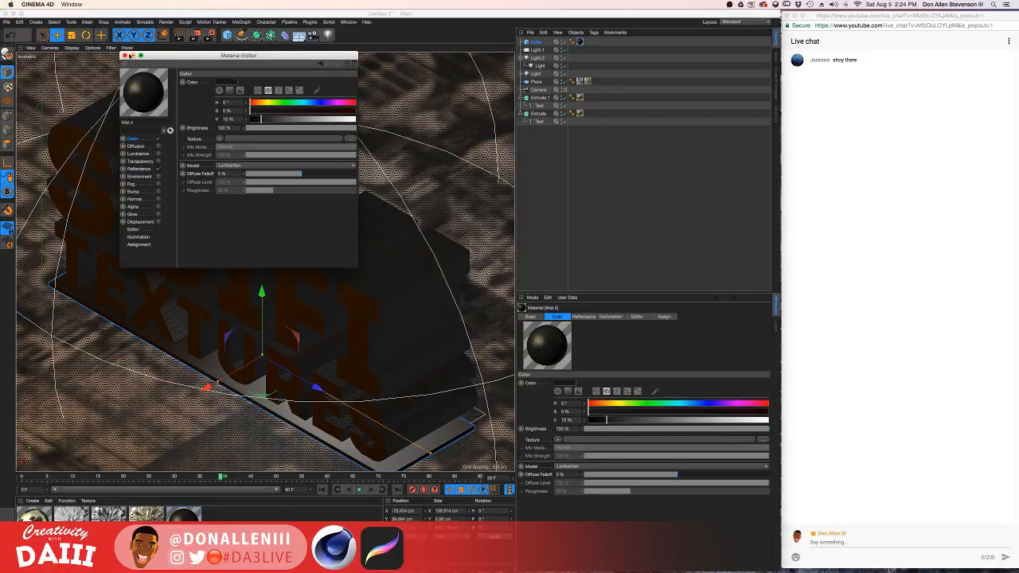
click(125, 55)
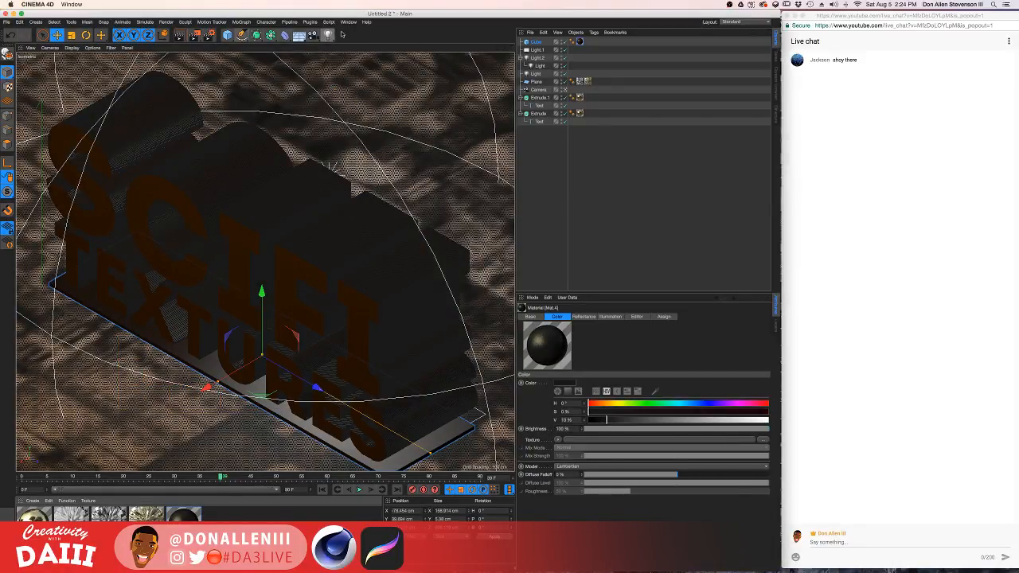
Add an omni light and position it above the lettering near the last letters of SCIFI.
click(328, 35)
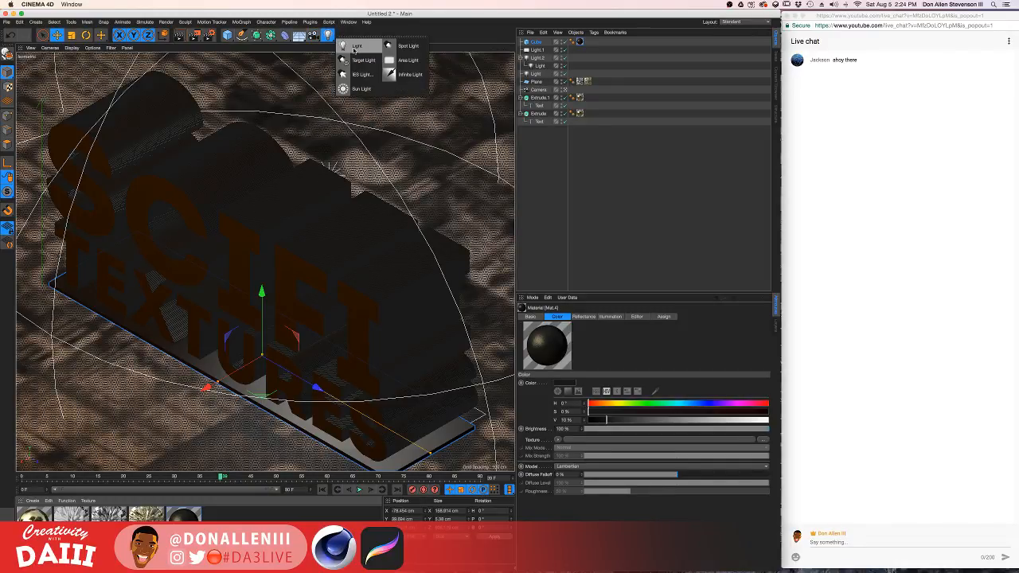
click(356, 46)
mouse_move(60, 306)
mouse_down()
mouse_move(90, 292)
mouse_move(66, 303)
mouse_up()
drag(65, 228, 67, 71)
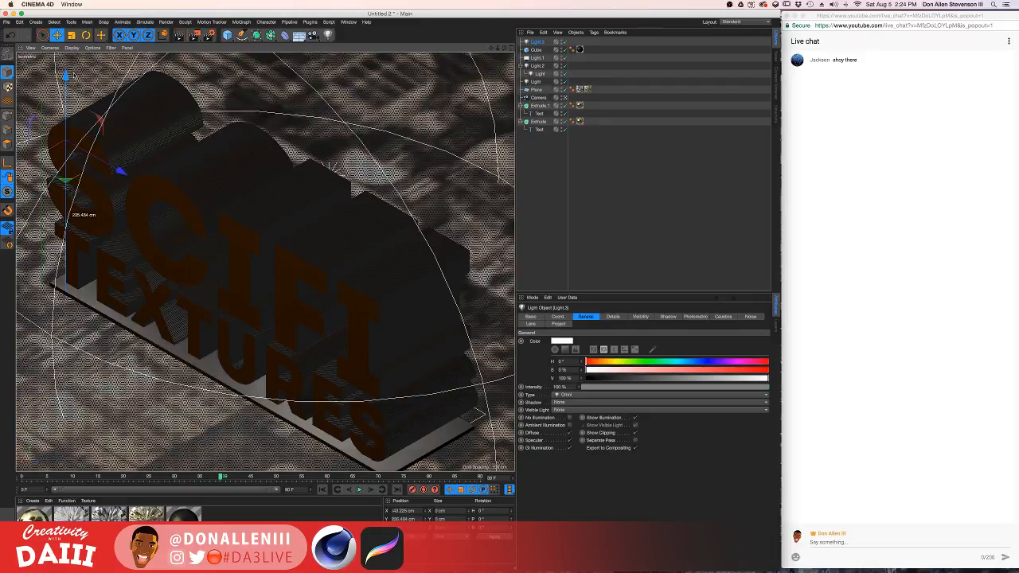
drag(123, 171, 352, 418)
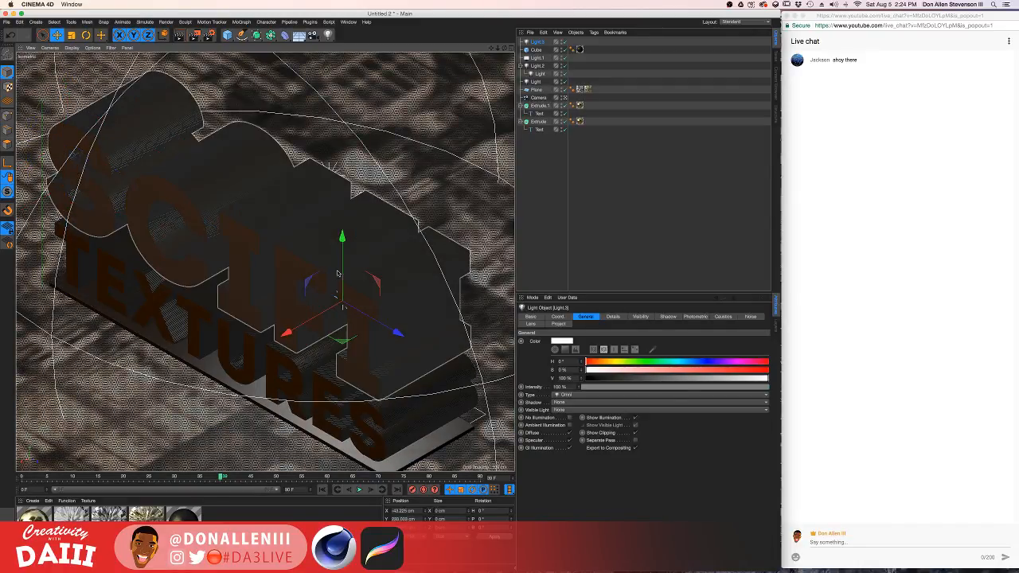
drag(342, 237, 343, 251)
drag(393, 344, 403, 351)
drag(292, 341, 316, 346)
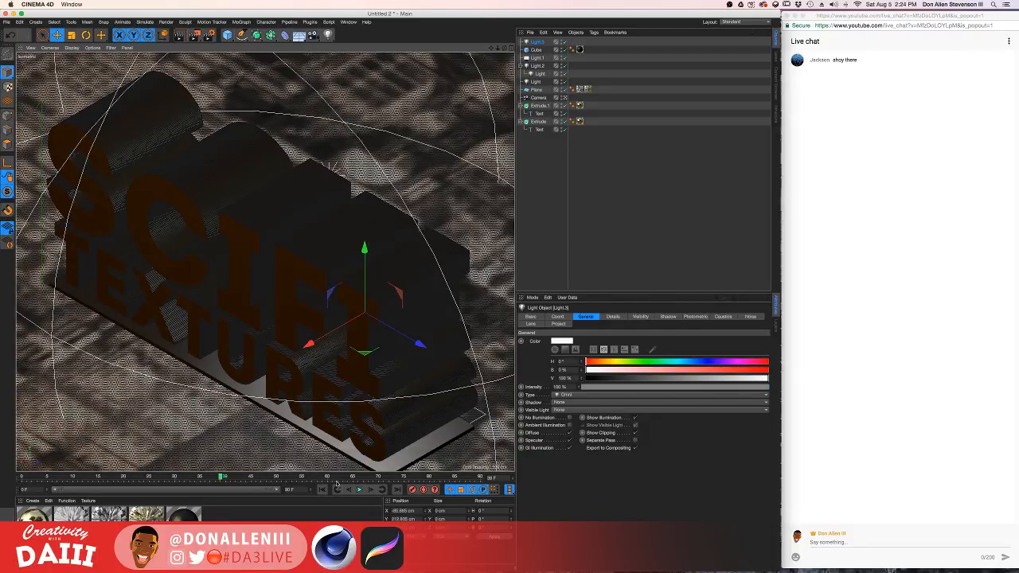
Give the new omni light soft shadow maps and set its visible light to Volumetric.
click(566, 396)
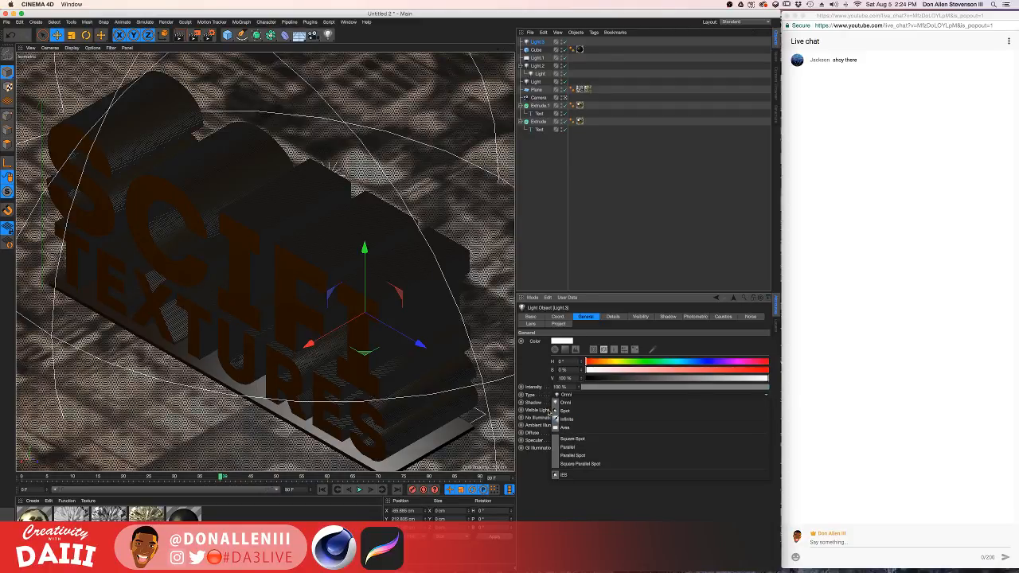
click(548, 411)
click(560, 410)
click(545, 410)
click(559, 402)
click(573, 417)
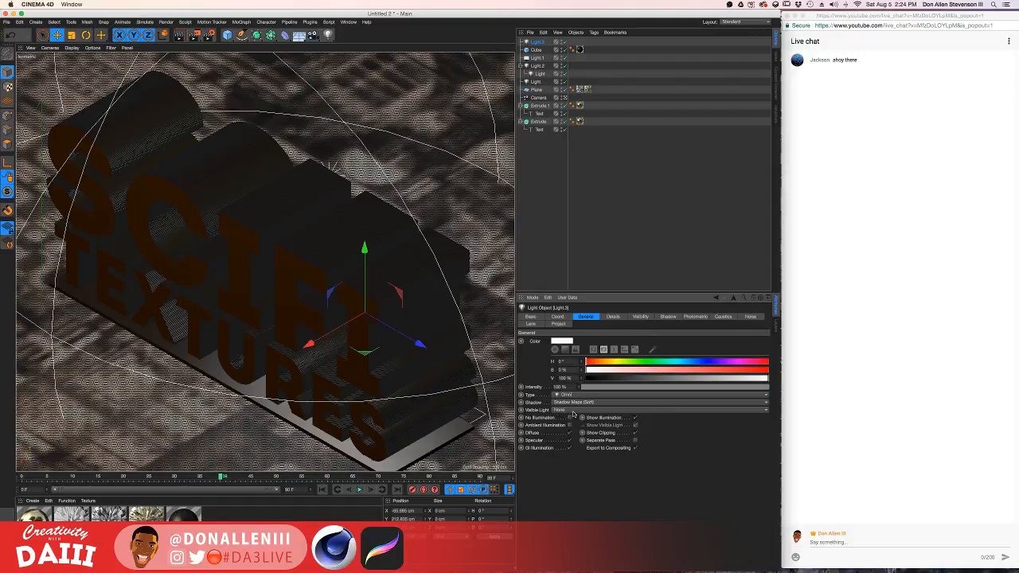
click(573, 410)
click(575, 431)
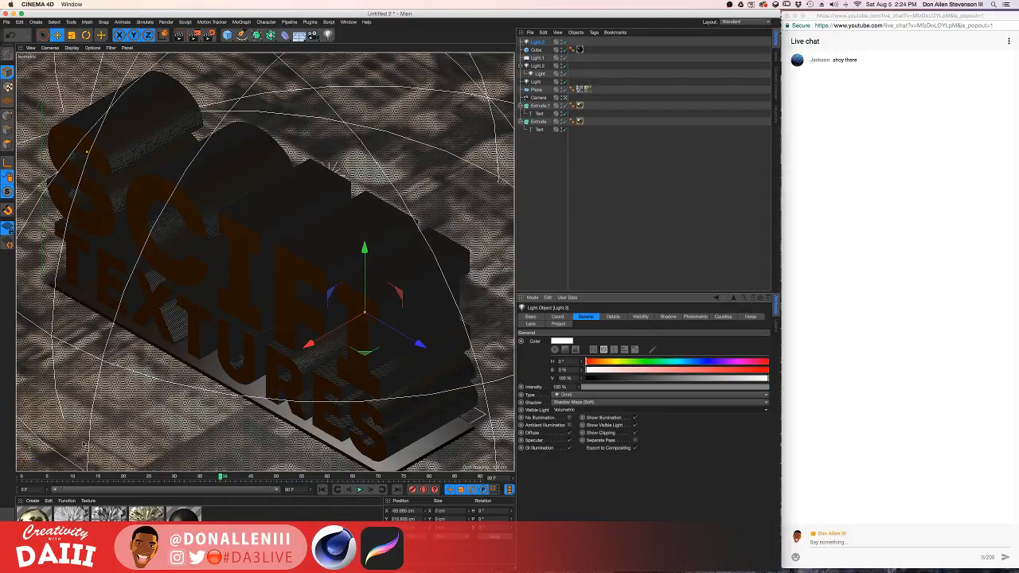
Shrink the volumetric light's radius, adjust its position along X near the end of SCIFI, and render the isometric view.
drag(314, 349, 353, 327)
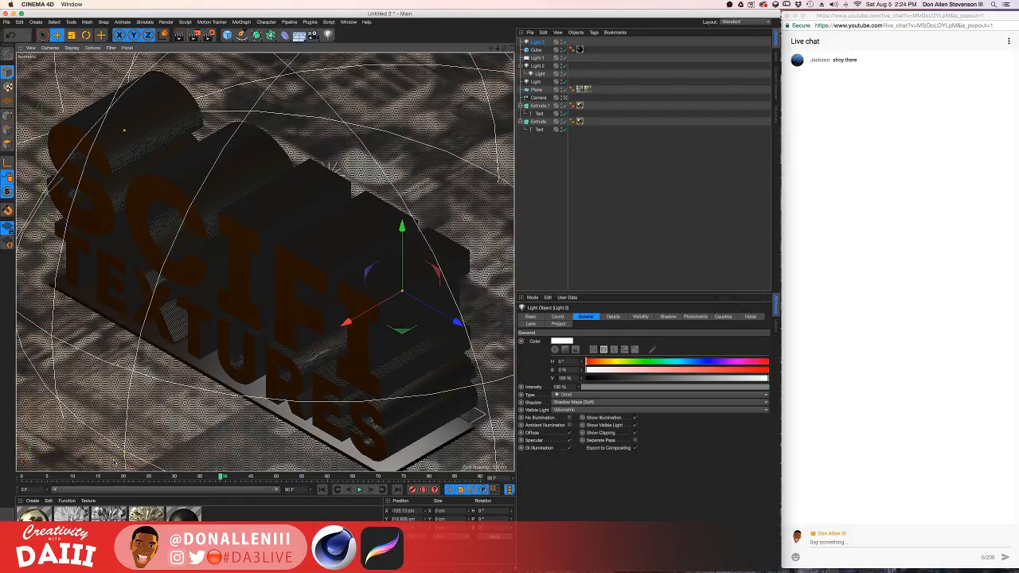
drag(350, 329, 324, 350)
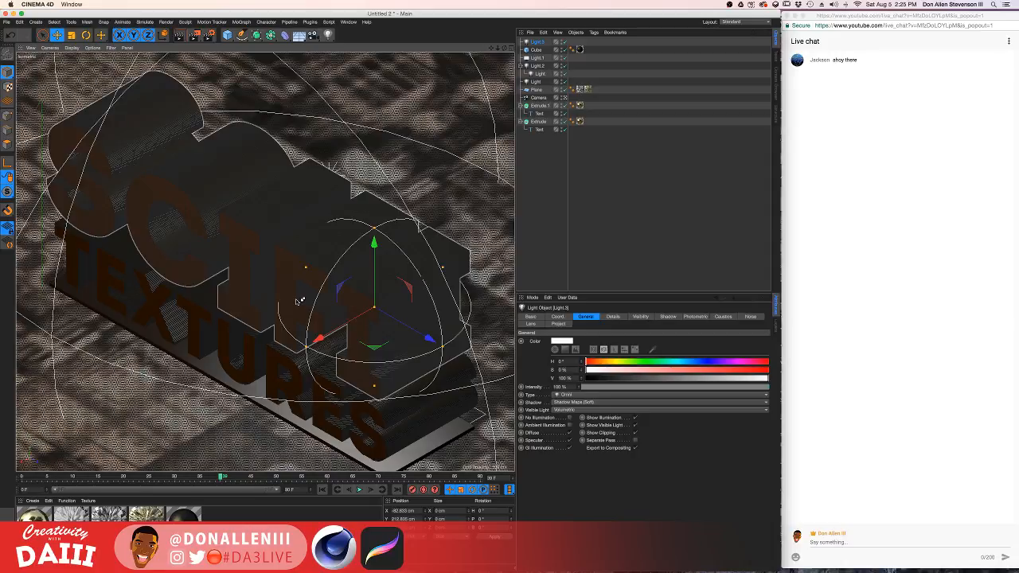
key(super+r)
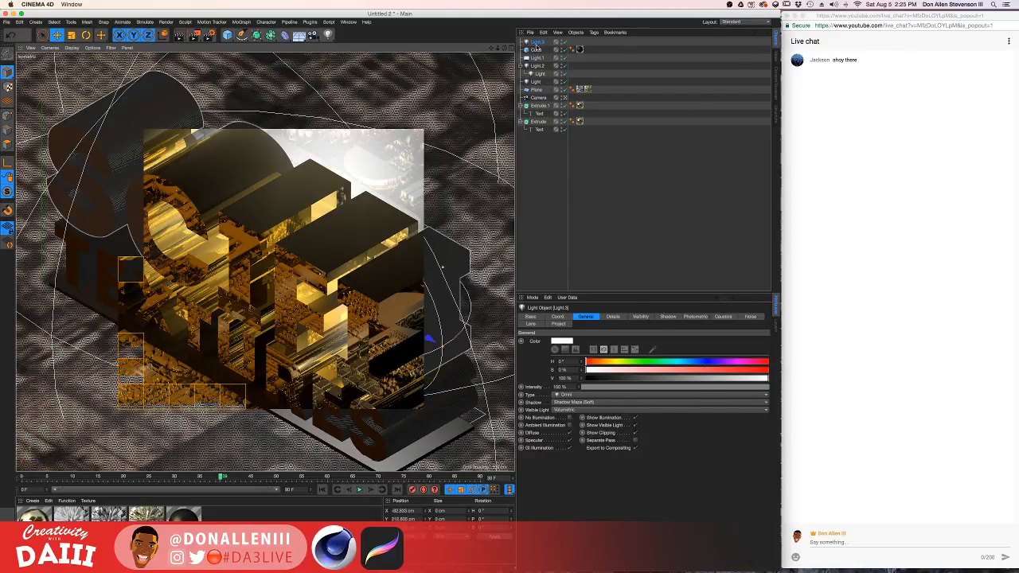
Duplicate the volumetric light and move the copy along Z to the S end of the lettering.
click(539, 43)
ctrl+drag(540, 38, 540, 39)
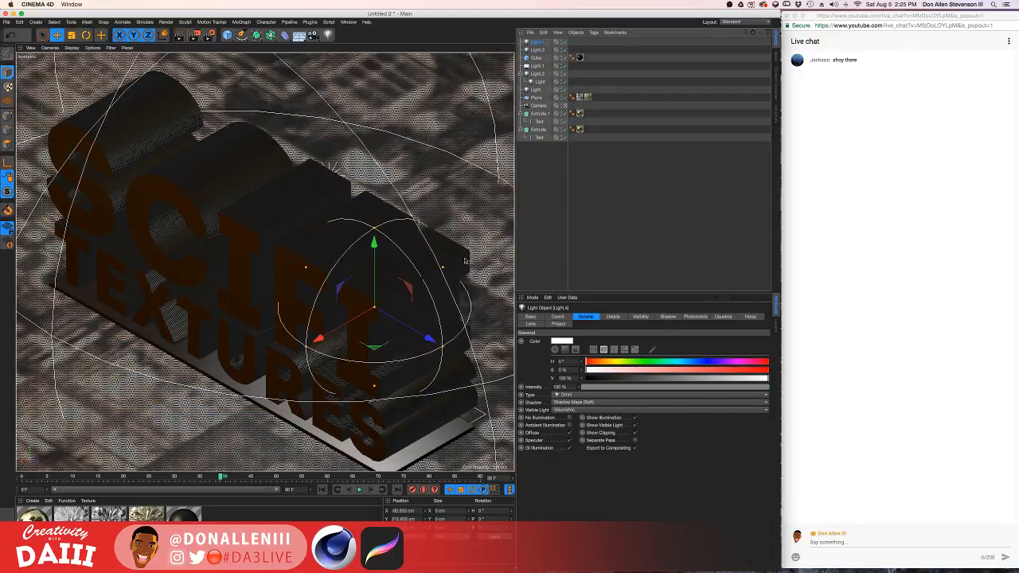
drag(429, 338, 269, 168)
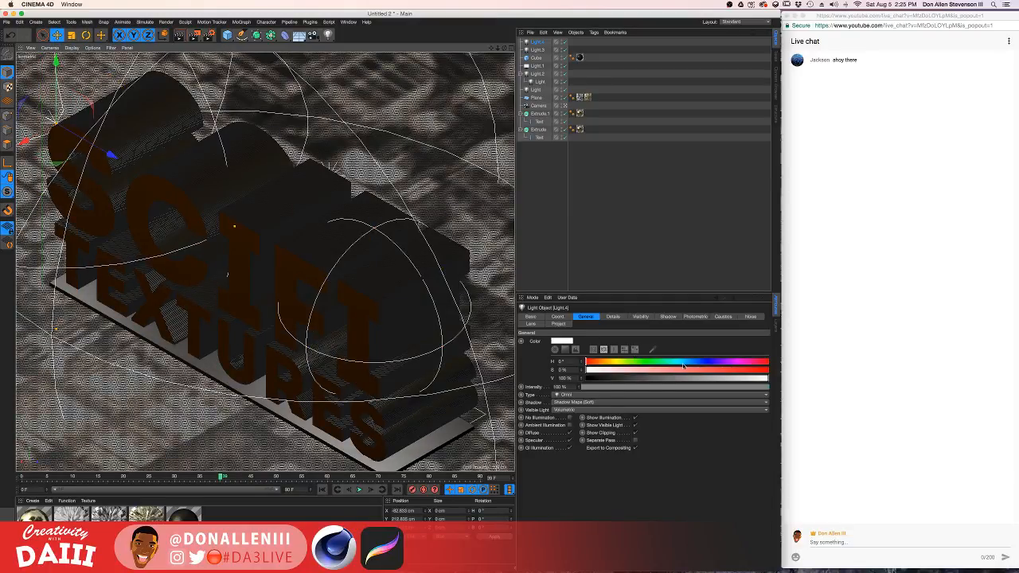
Color the duplicated light blue with a hue of about 208° and a saturation of about 49%, and render the view.
click(679, 362)
click(692, 361)
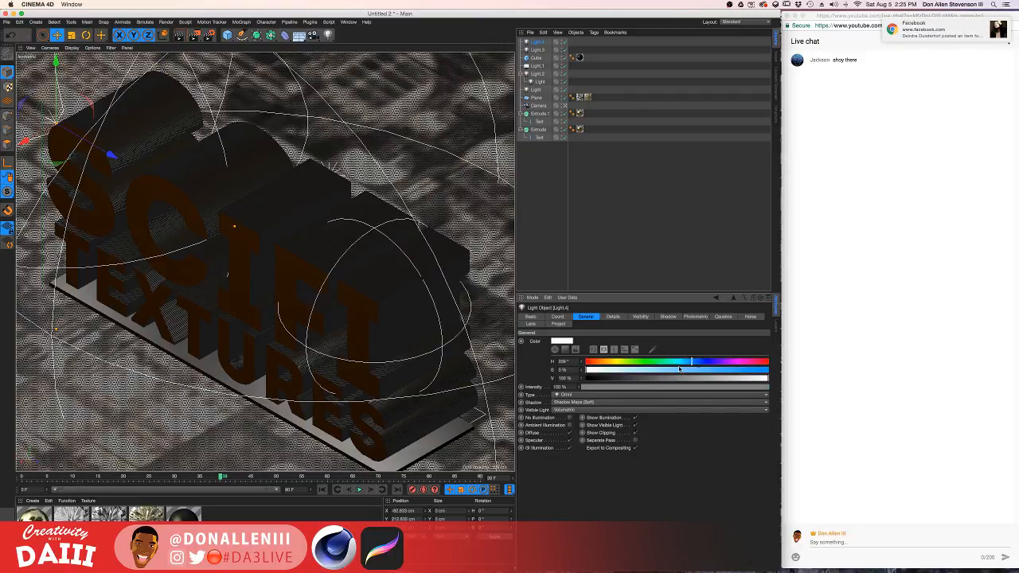
click(676, 370)
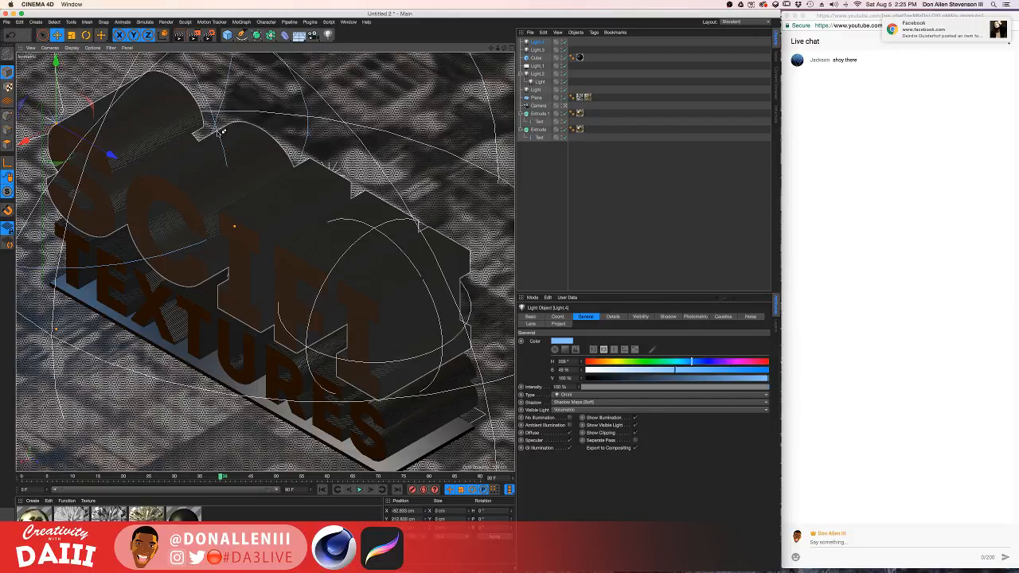
key(ctrl+r)
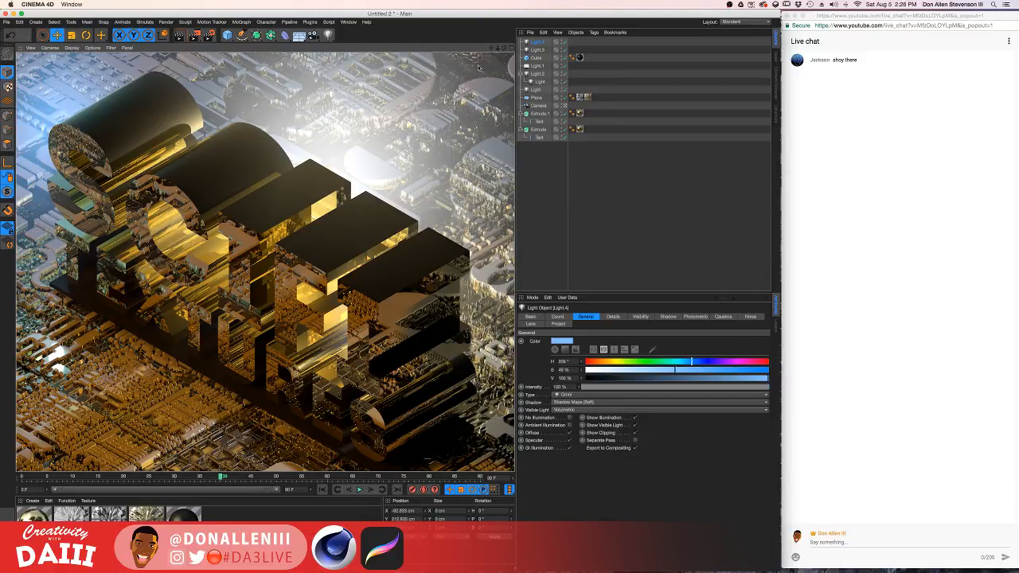
Duplicate the blue light, position the copy low in front of the middle of the lettering, and render the isometric view.
ctrl+drag(532, 43, 537, 39)
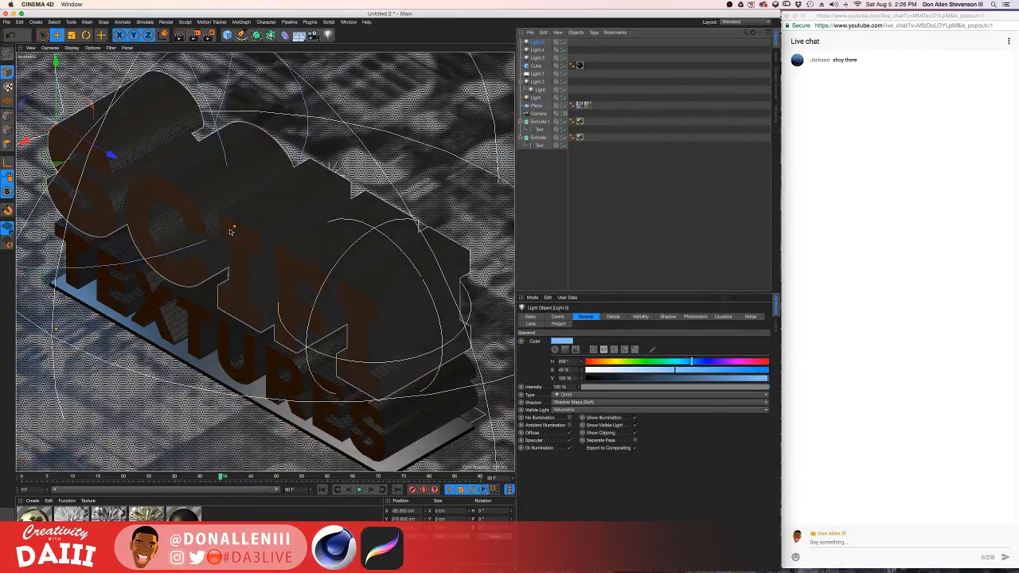
drag(112, 155, 250, 361)
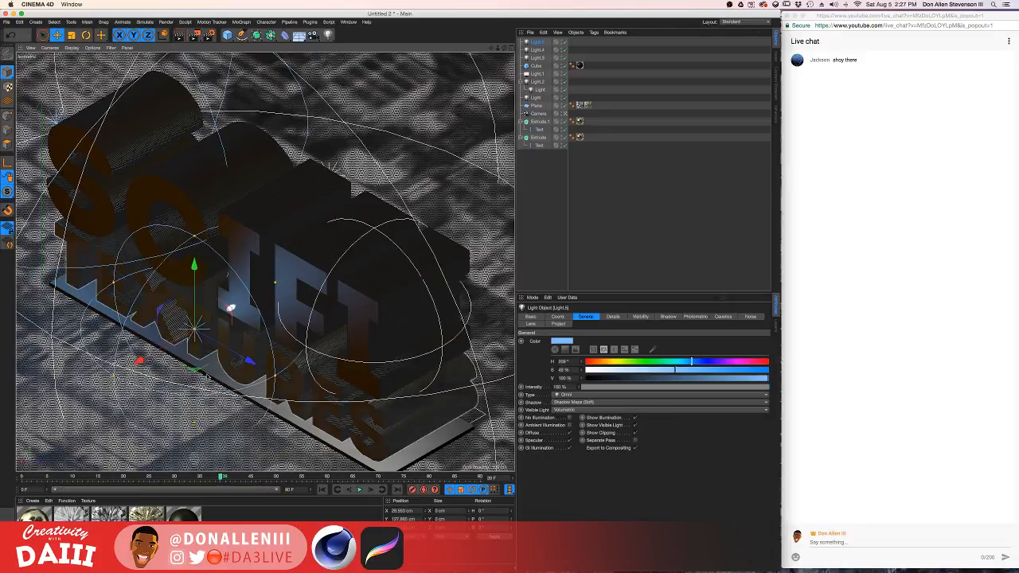
drag(137, 360, 185, 361)
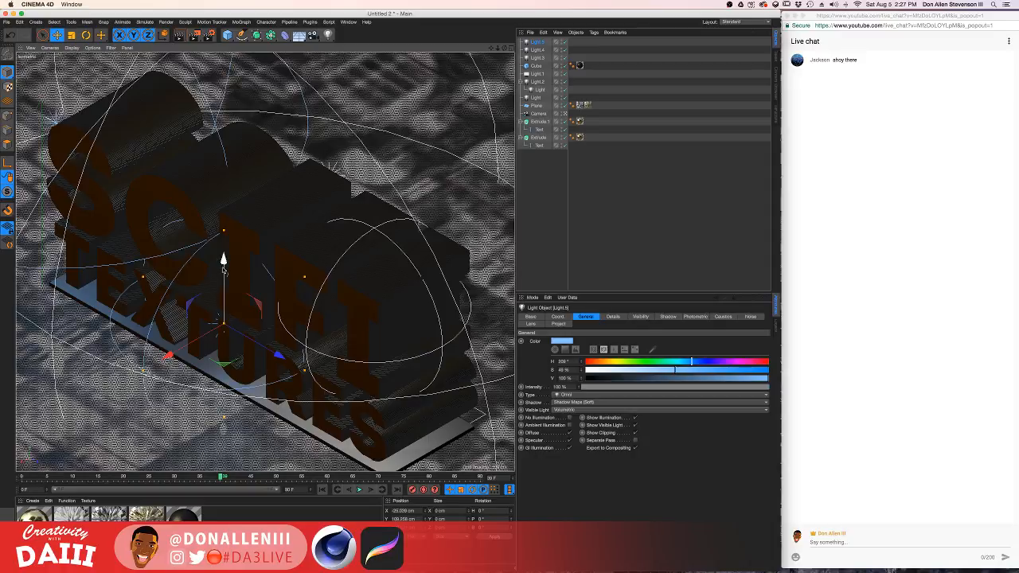
alt+drag(213, 283, 281, 296)
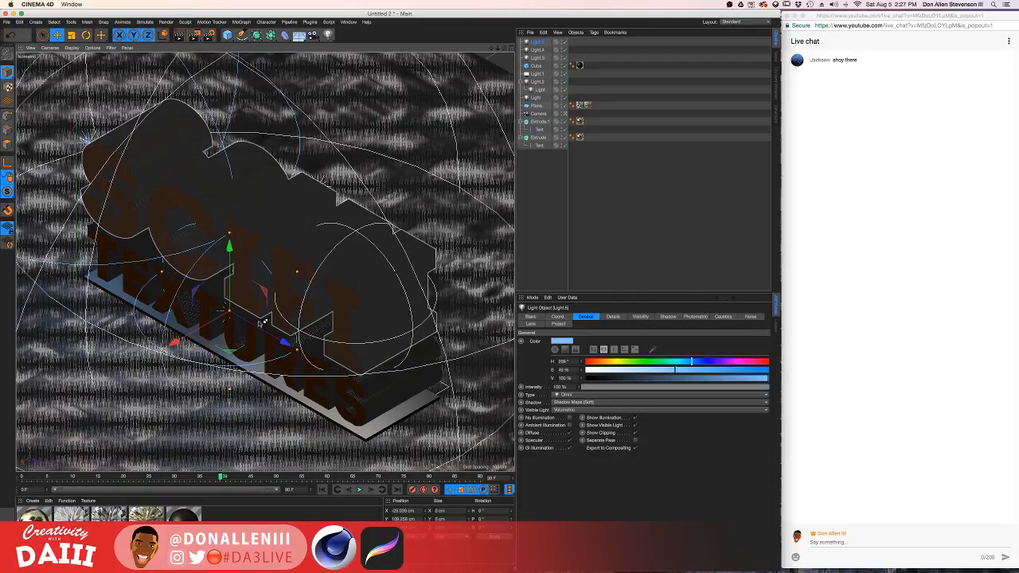
key(super+r)
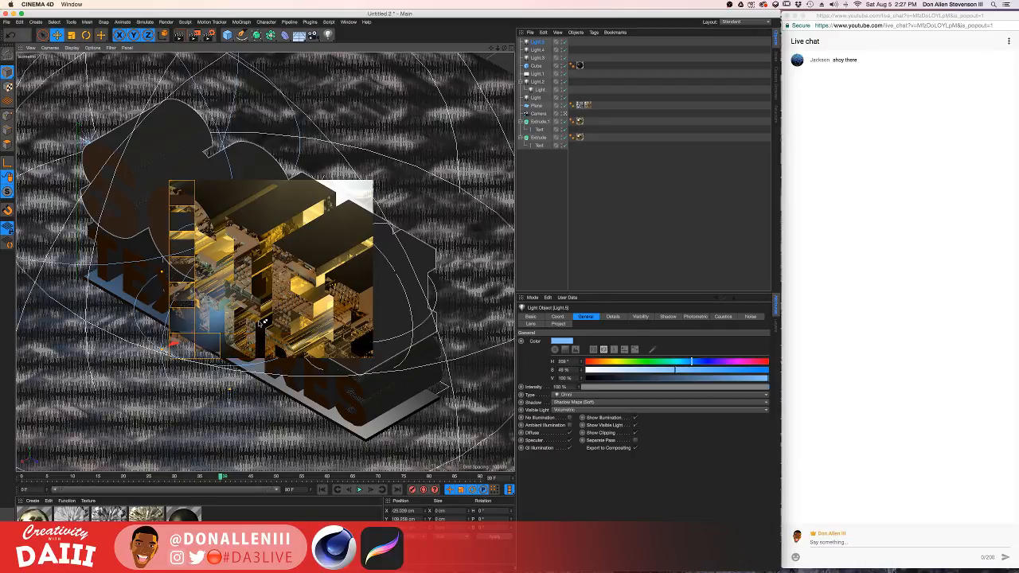
Reselect the second blue light and move it up and behind the far end of the SCIFI lettering.
click(236, 309)
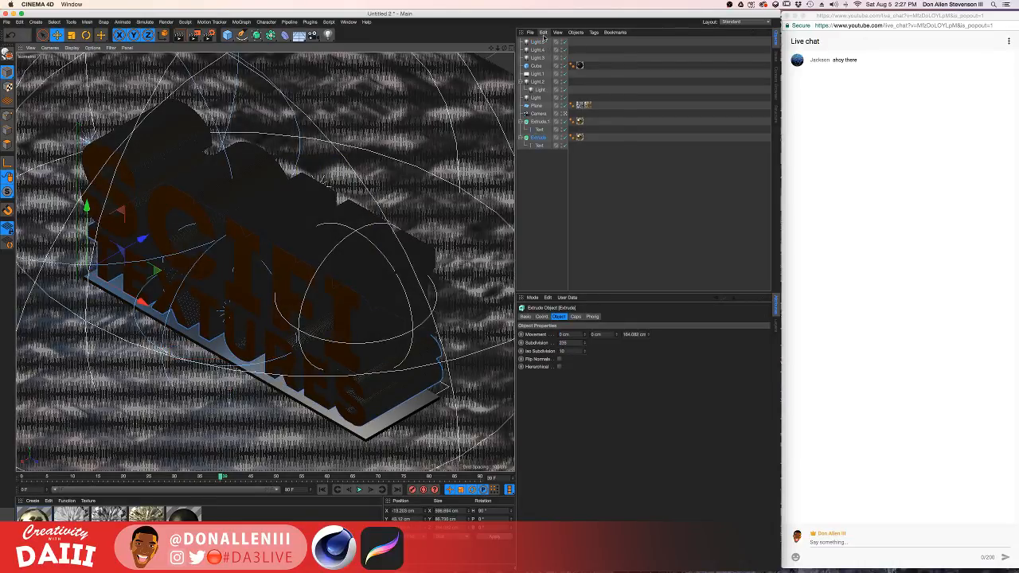
click(544, 34)
click(717, 55)
click(535, 43)
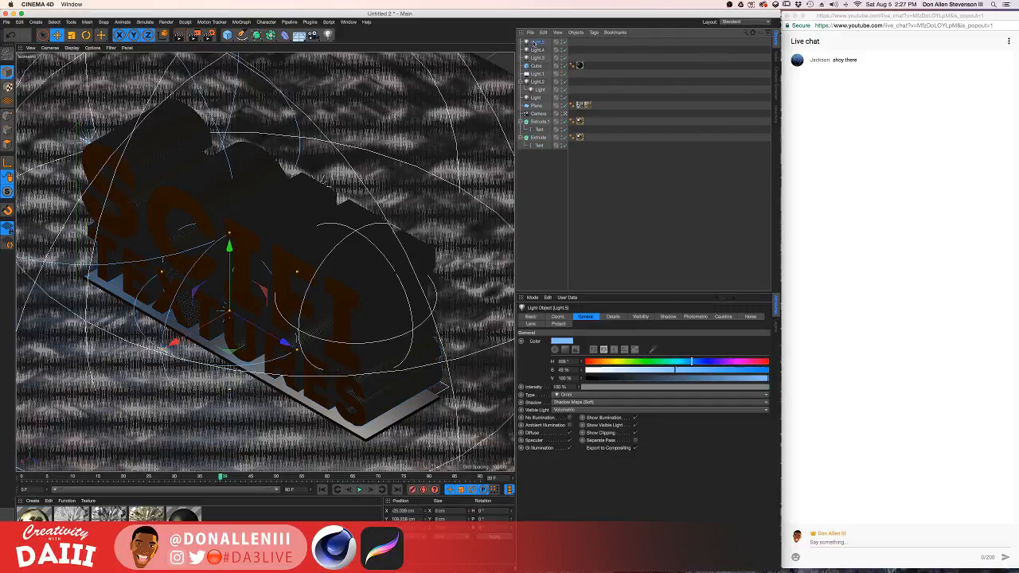
drag(285, 343, 358, 386)
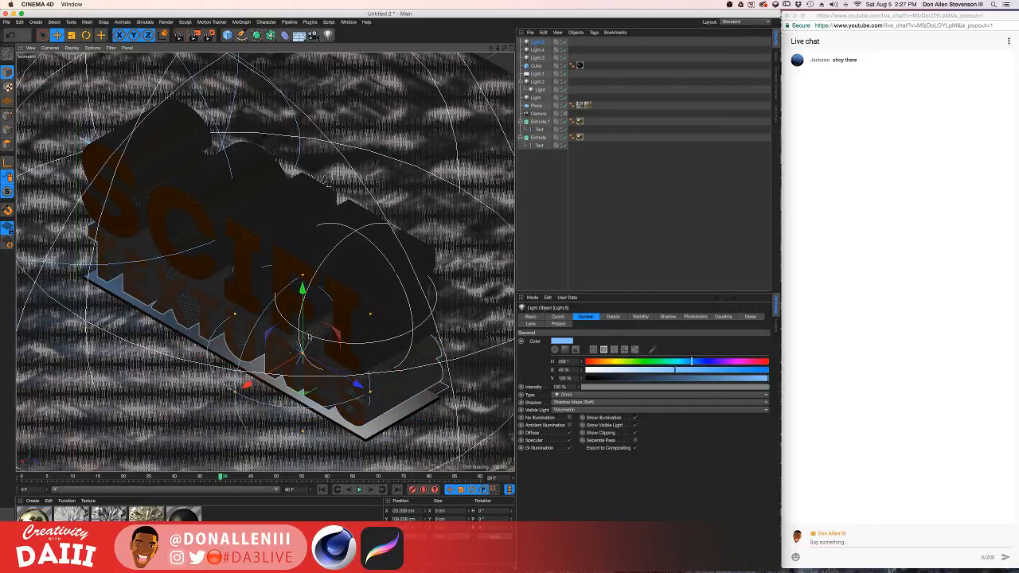
drag(306, 291, 391, 271)
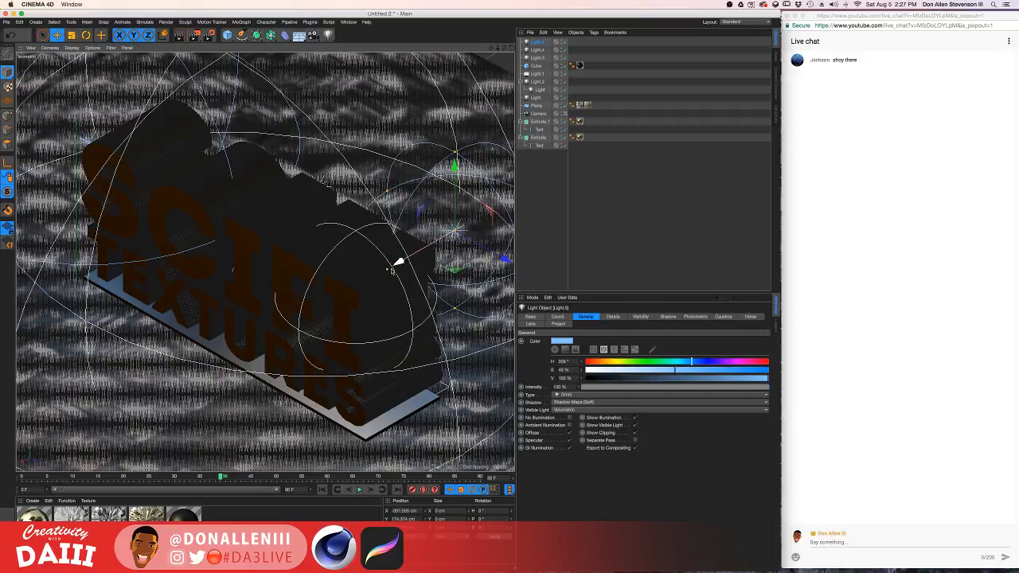
Raise the selected blue light well above the lettering and shift it slightly toward the back.
drag(455, 167, 455, 2)
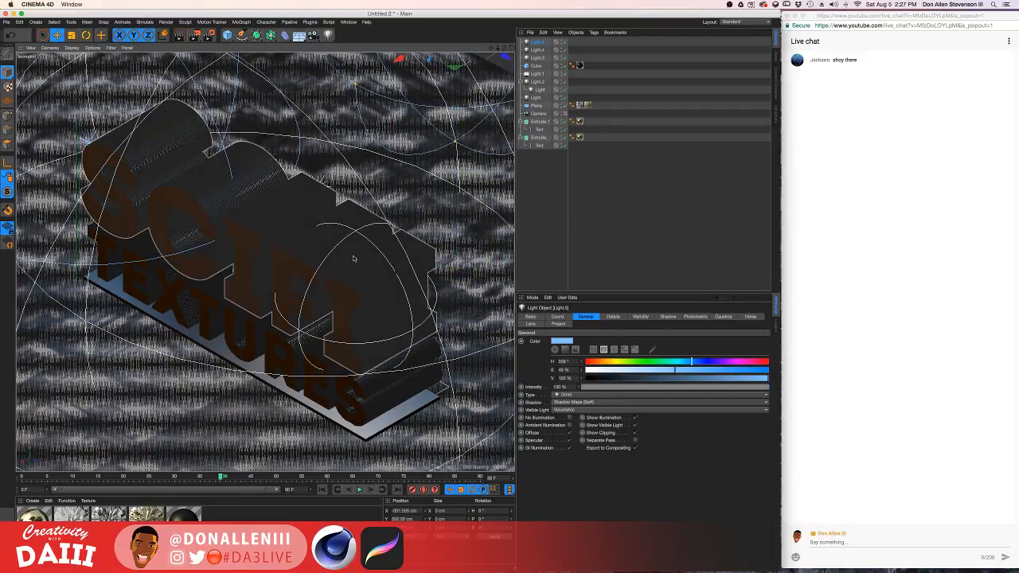
mouse_move(398, 61)
mouse_down()
mouse_move(351, 87)
mouse_move(390, 64)
mouse_up()
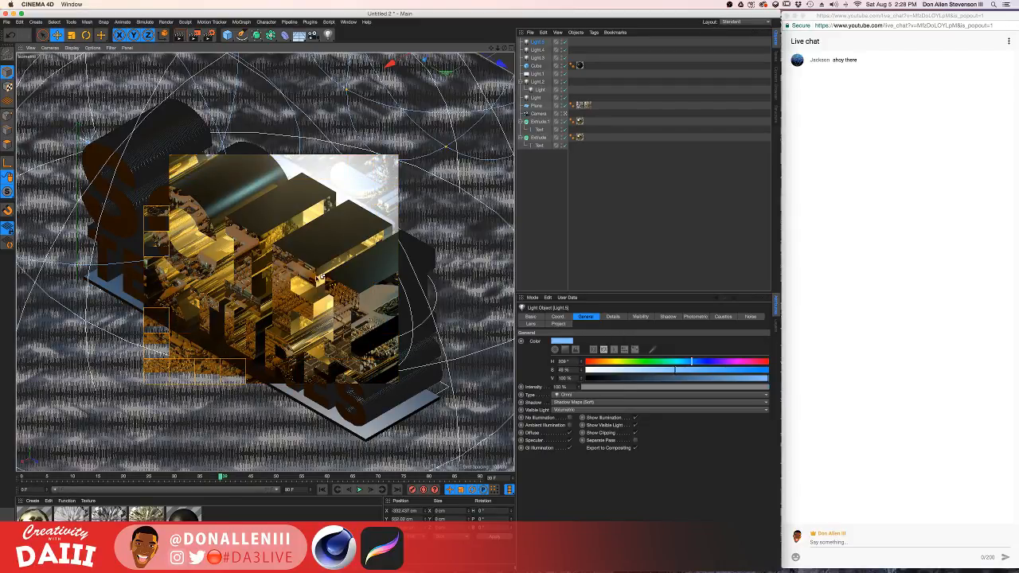
Set the dark material Mat.4's reflectance layer to roughness 10%, specular strength 73% and type Anisotropic.
double_click(199, 514)
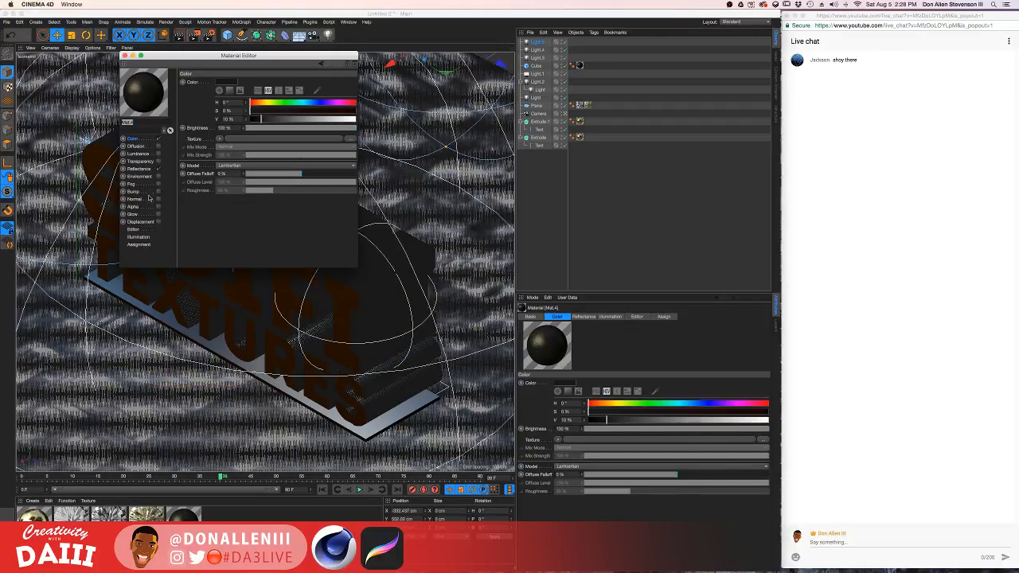
click(140, 169)
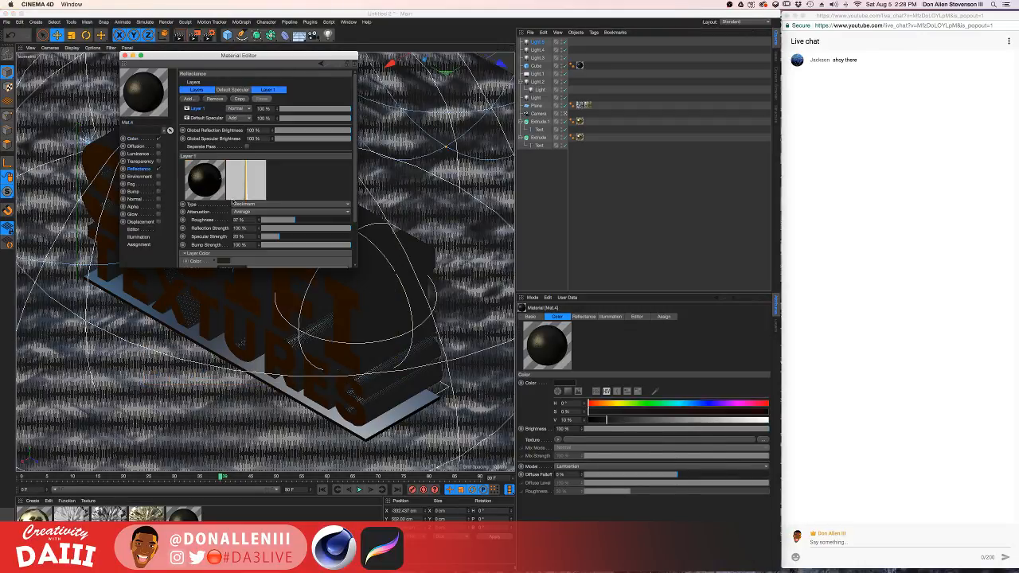
click(272, 221)
click(327, 238)
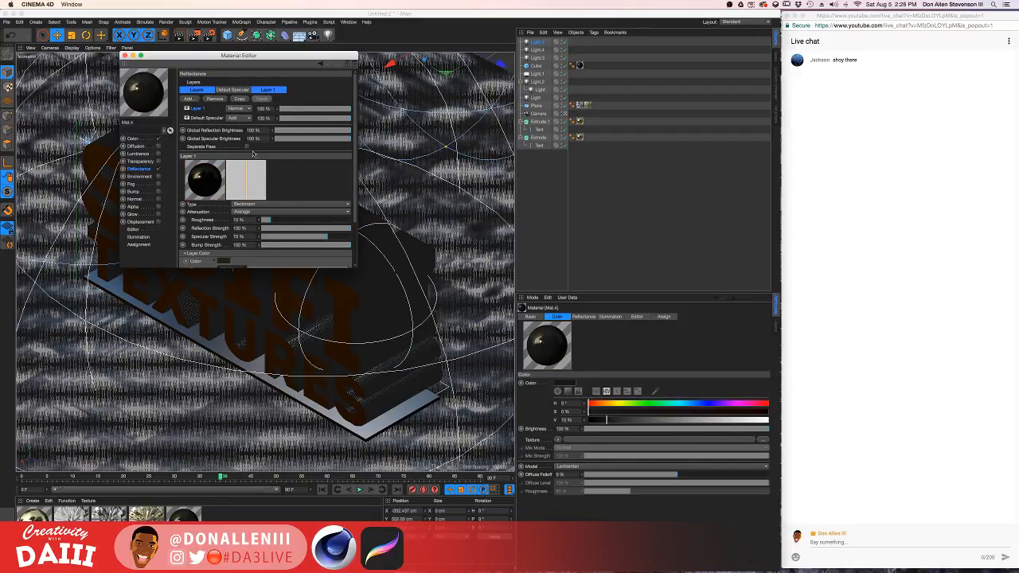
click(242, 205)
click(249, 243)
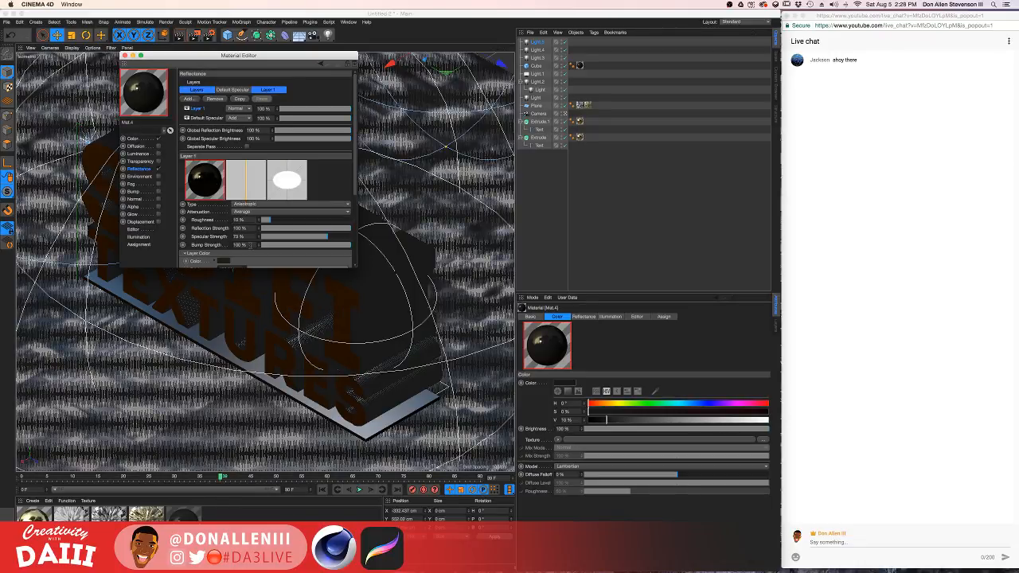
Lighten Mat.4's colour to a V value of 22% and close its editor.
click(133, 138)
mouse_move(264, 118)
mouse_down()
mouse_move(336, 120)
mouse_move(272, 120)
mouse_up()
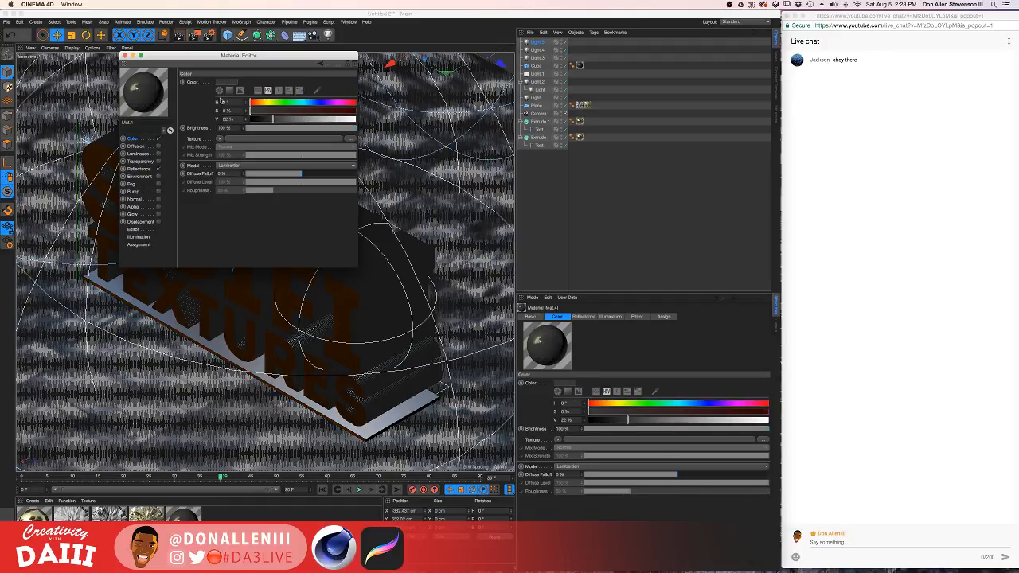
click(124, 54)
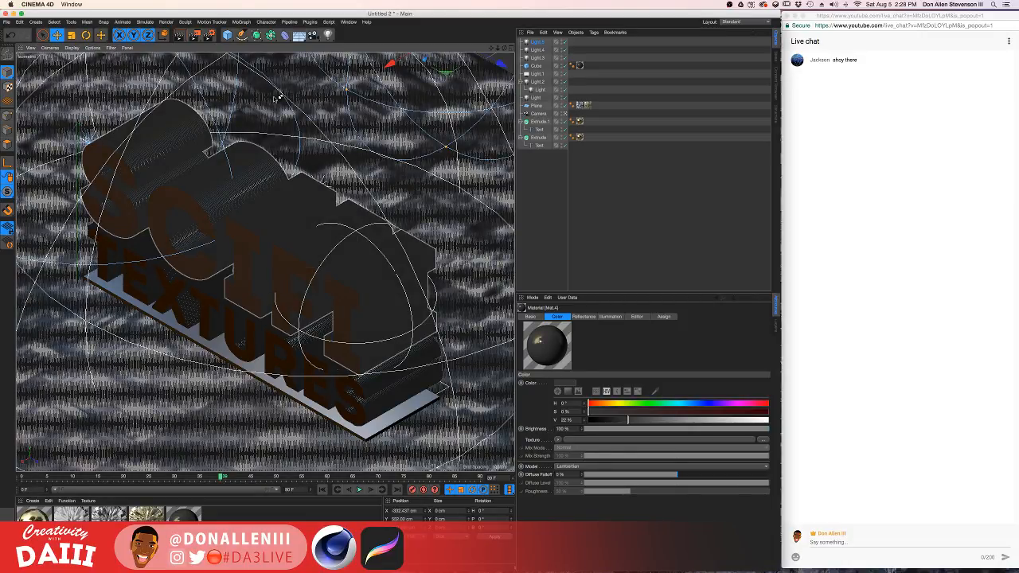
Run an interactive render preview over the lettering to check the adjusted material and light.
key(super+r)
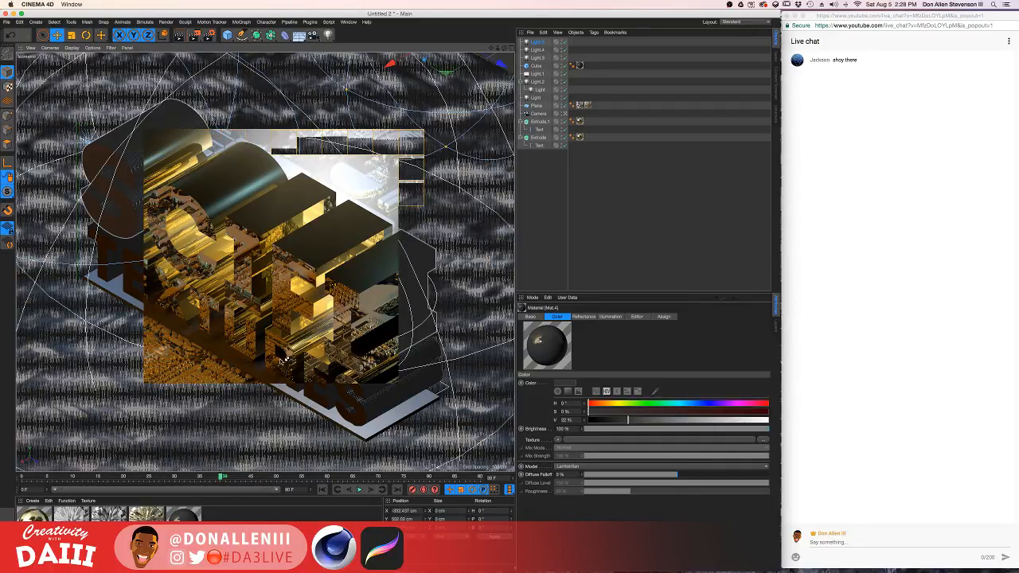
key(ctrl+Up)
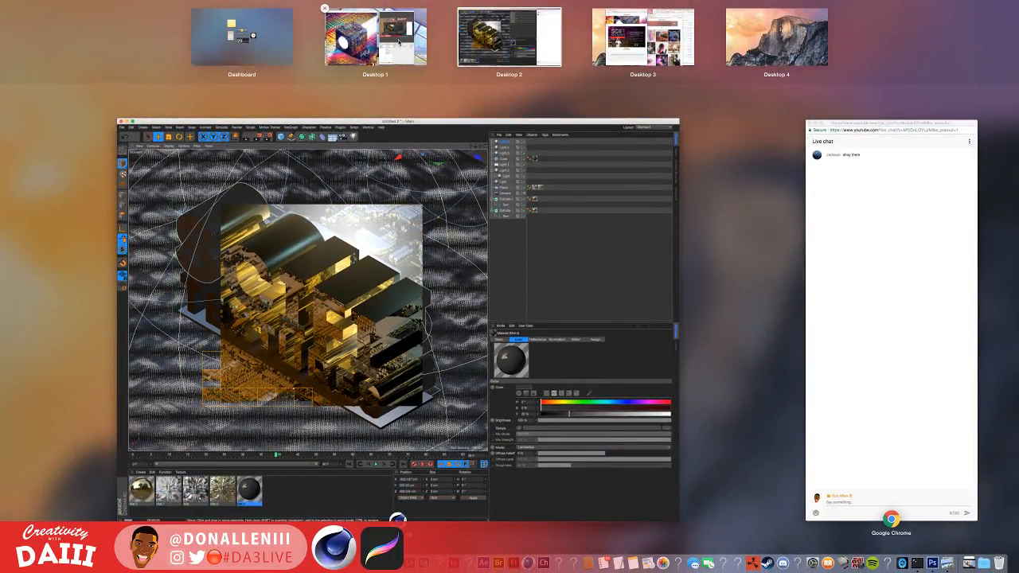
click(516, 51)
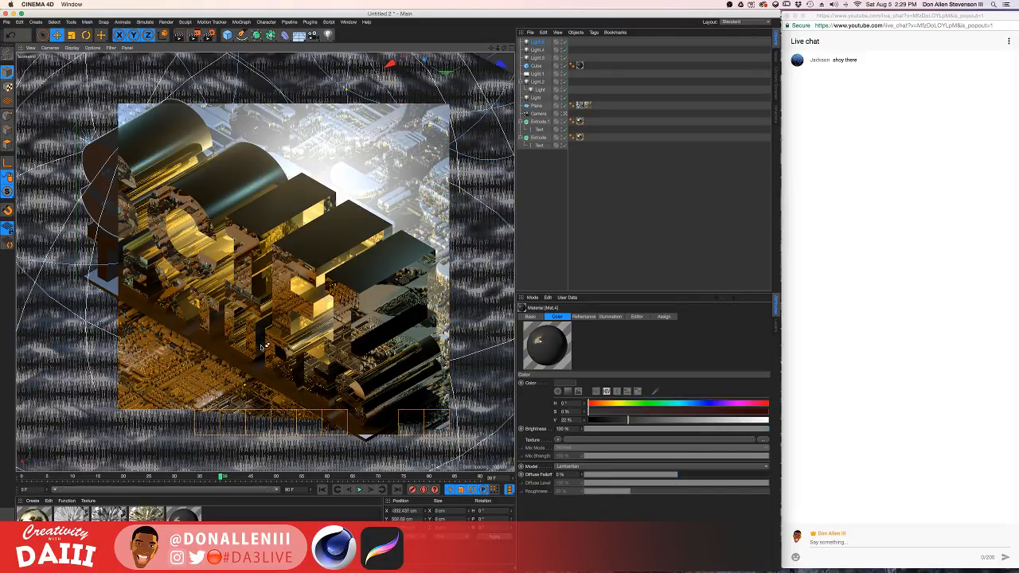
Collapse the Light.2 group and lower the cube base and ground plane together slightly beneath the lettering.
click(523, 83)
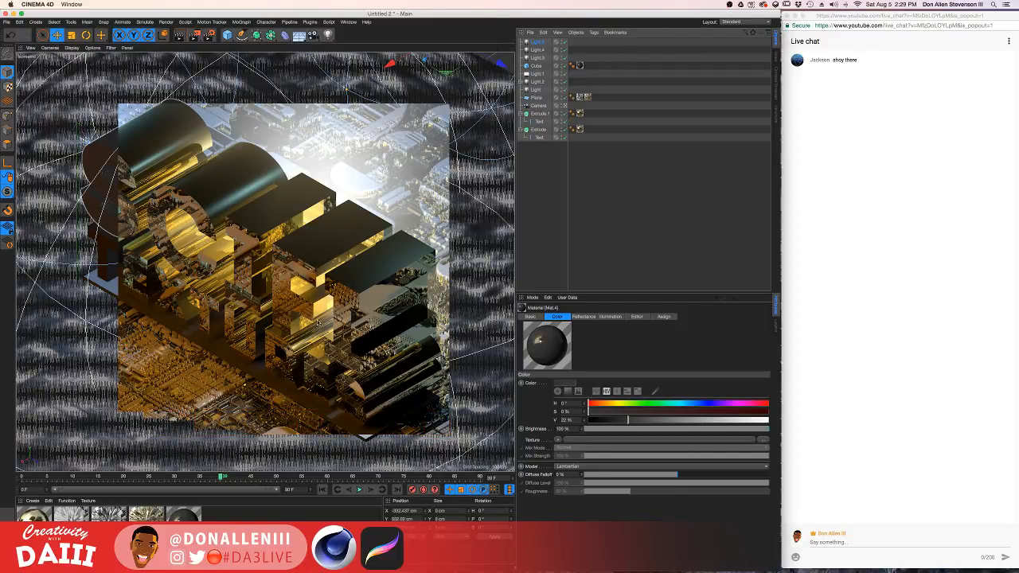
click(533, 114)
shift+click(539, 129)
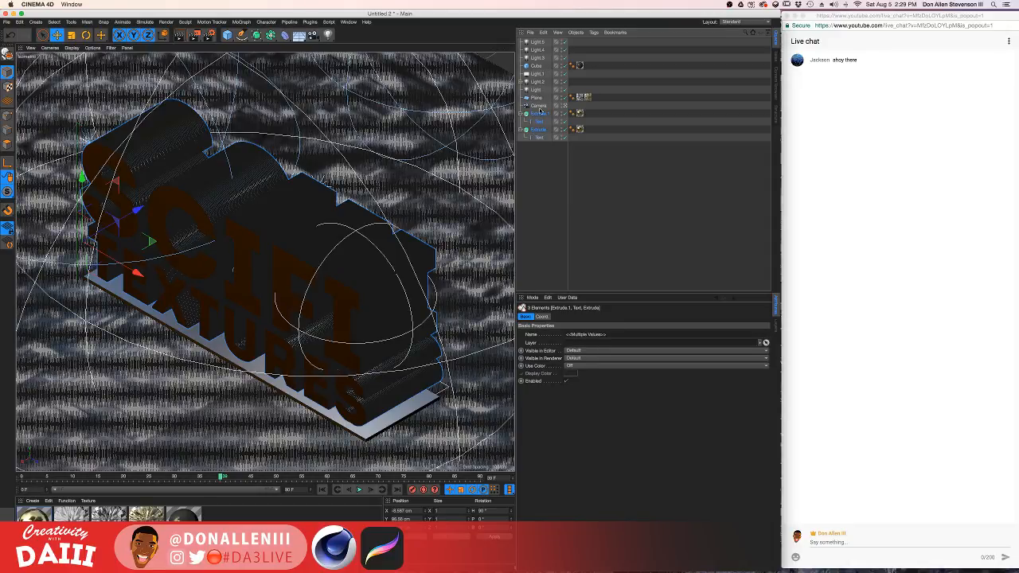
click(539, 97)
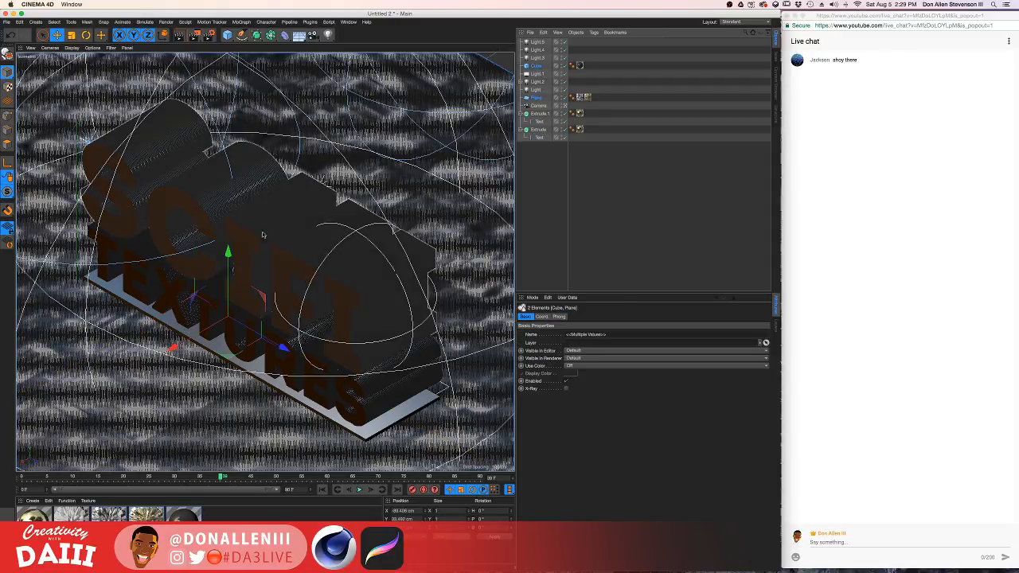
drag(228, 252, 228, 266)
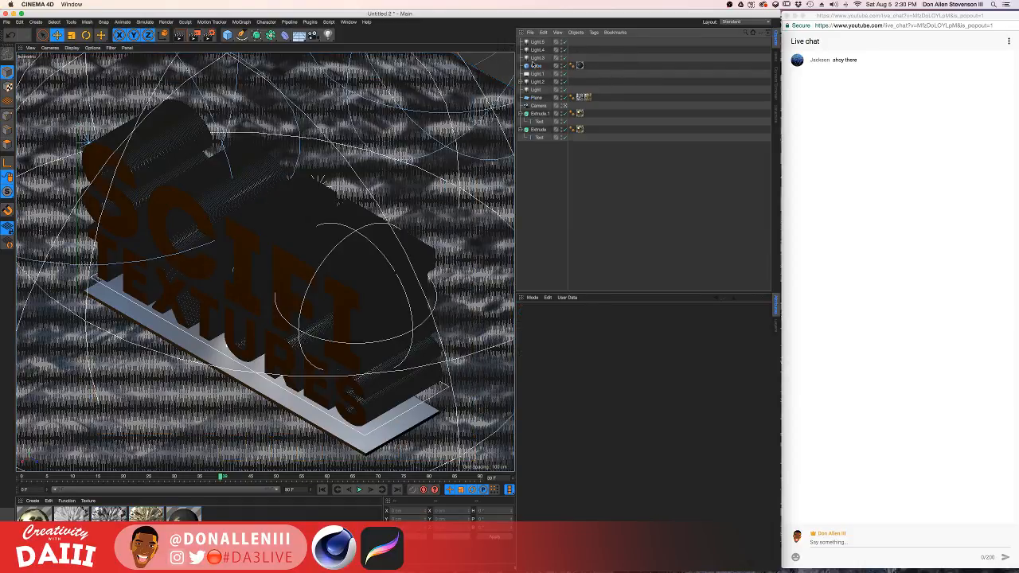
Duplicate the cube base and raise the copy to about Y 140 cm, between the SCIFI and TEXTURES lines.
click(538, 66)
key(ctrl+c)
key(ctrl+v)
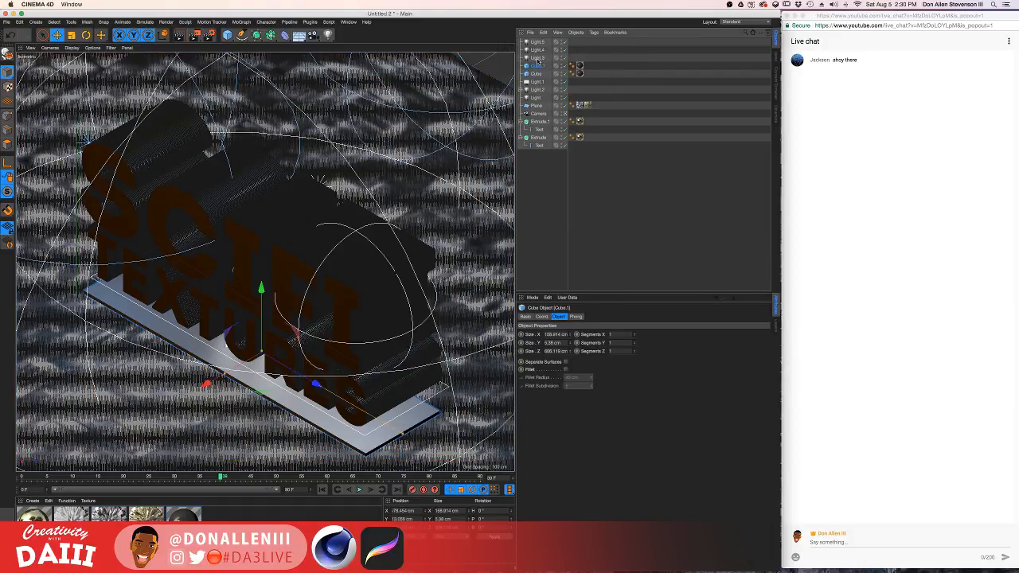
drag(262, 288, 292, 220)
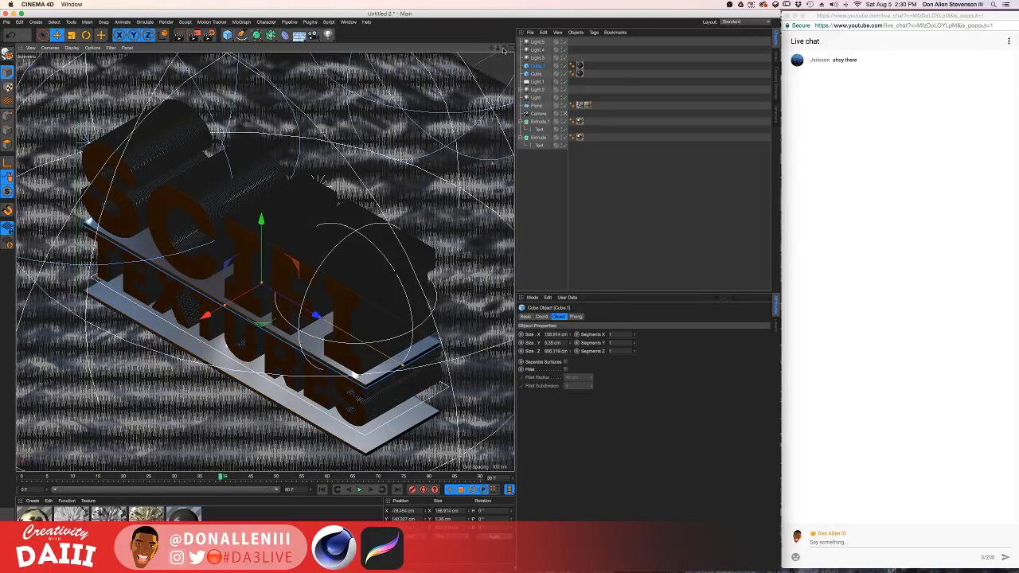
Inspect the whole lettering and its surrounding lights in a maximized perspective view.
click(510, 48)
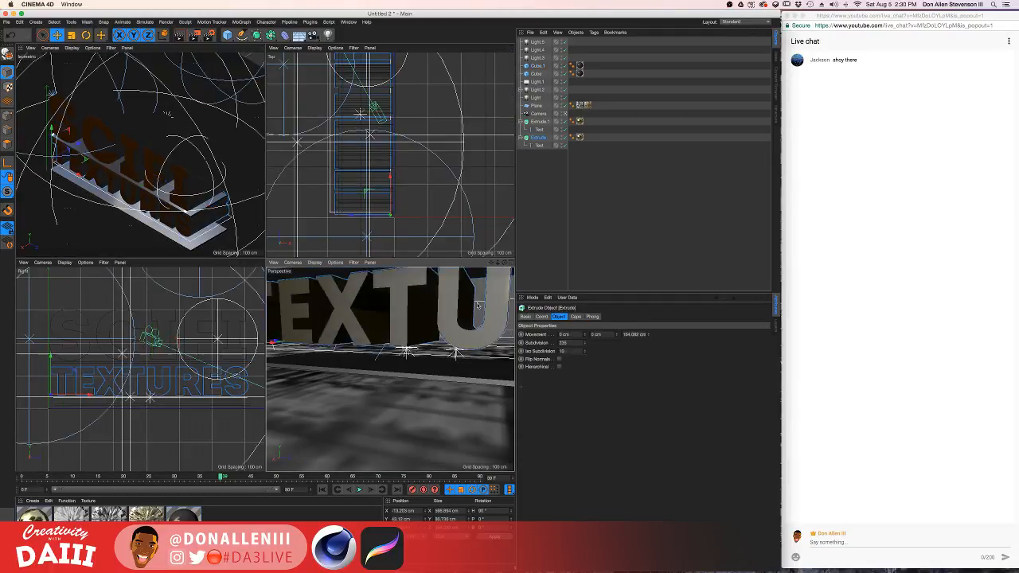
click(462, 304)
drag(504, 264, 503, 267)
click(510, 263)
alt+right_drag(371, 223, 350, 255)
alt+drag(350, 255, 343, 318)
Switch to the browser to look at the SciFi Textures downloads page, and return to Cinema 4D.
key(ctrl+Up)
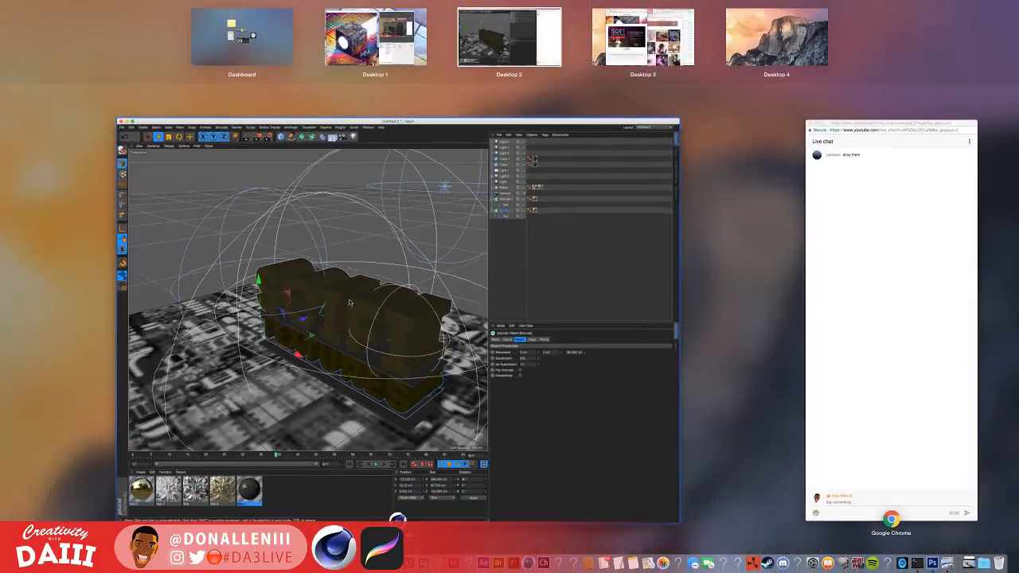
click(613, 37)
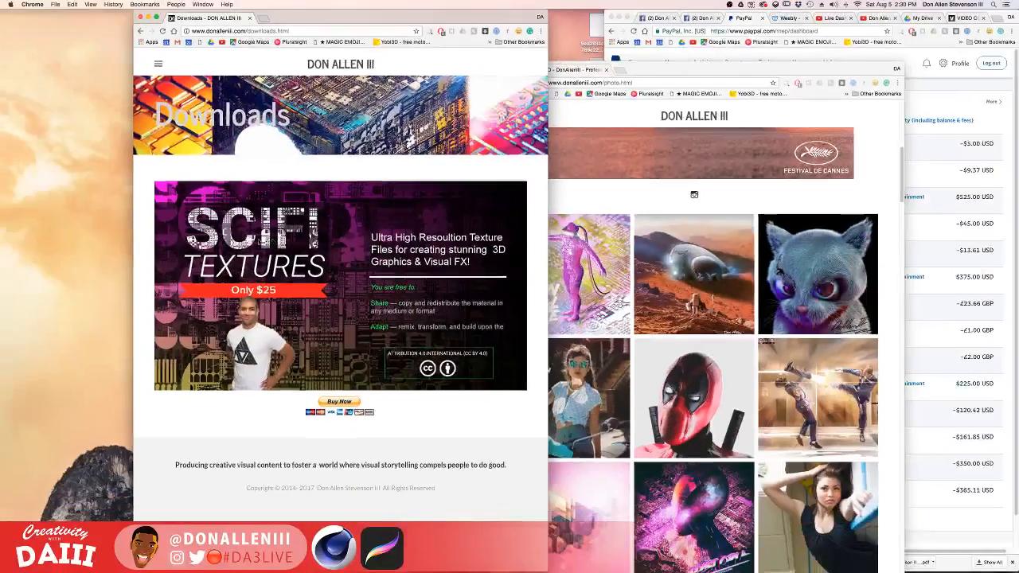
key(ctrl+Up)
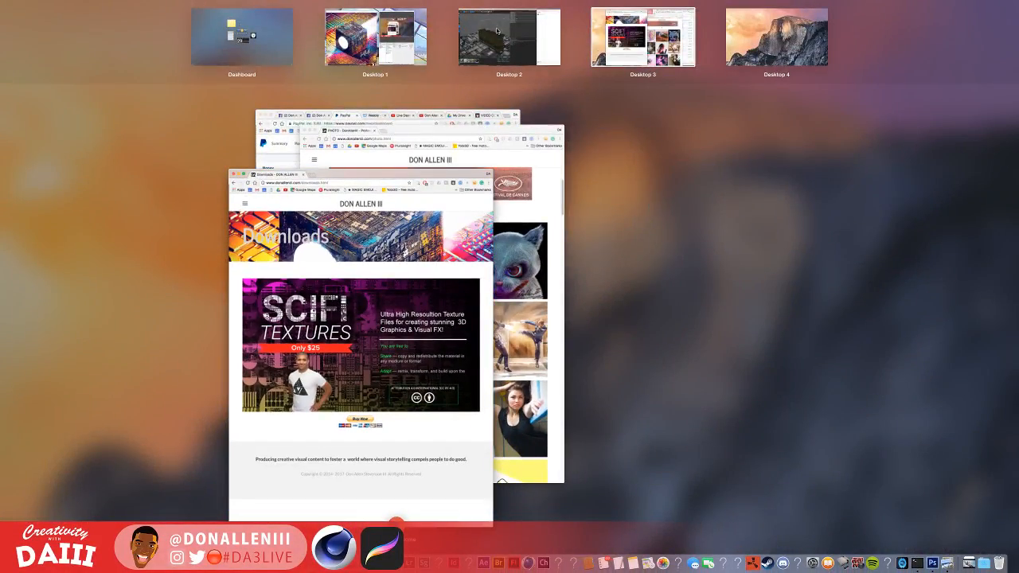
click(496, 30)
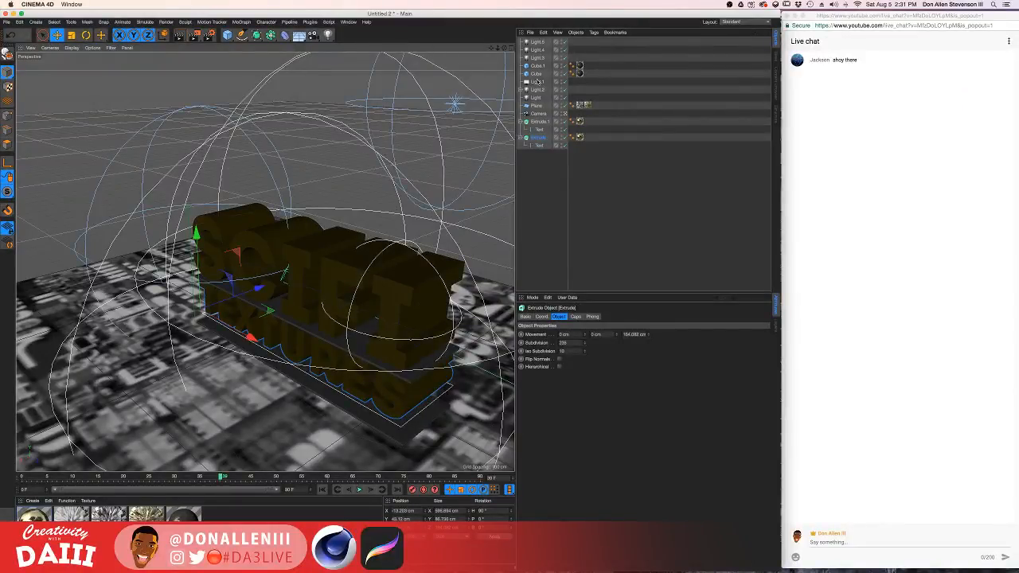
Duplicate the textured ground plane and raise the copy high above the lettering.
click(542, 105)
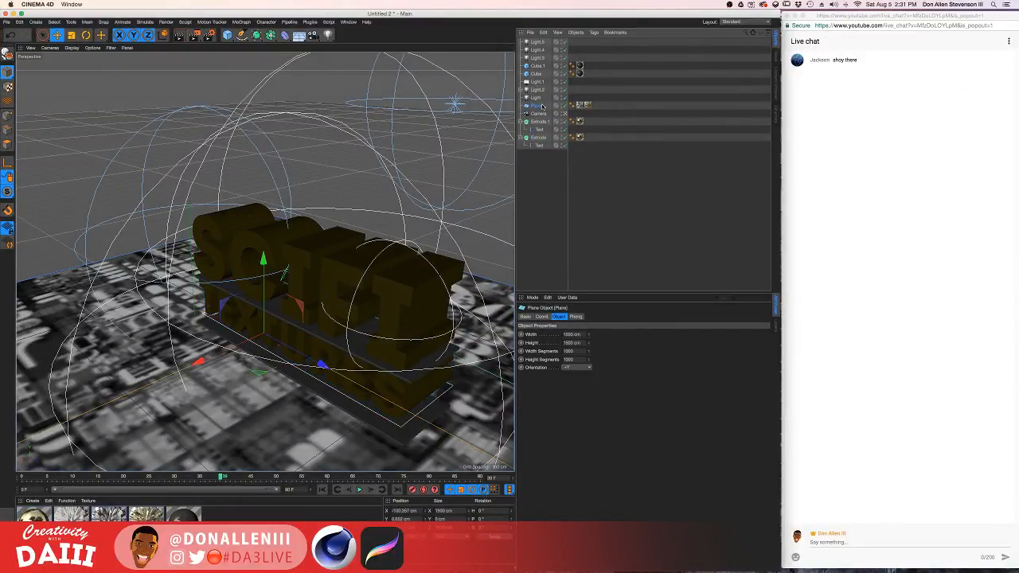
key(super+v)
drag(263, 259, 264, 72)
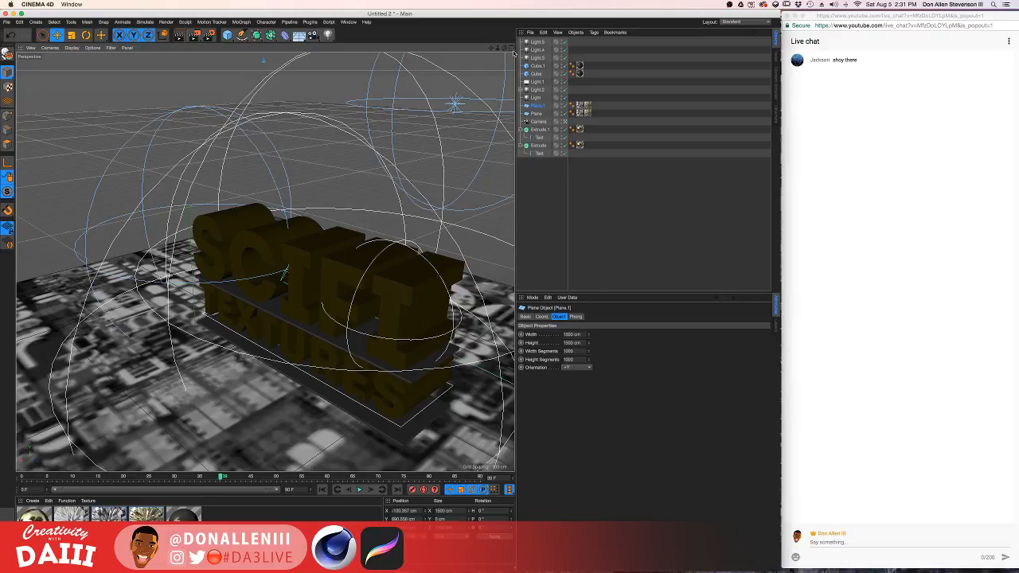
In the isometric view, raise the upper plane further to about Y 1077 cm and stretch its height to about 1915 cm.
click(512, 48)
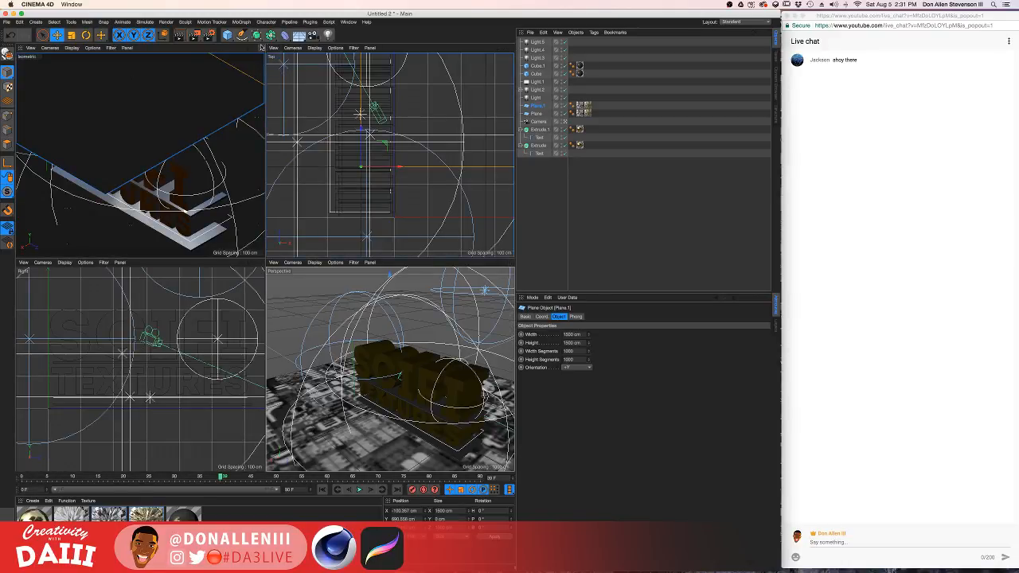
click(261, 48)
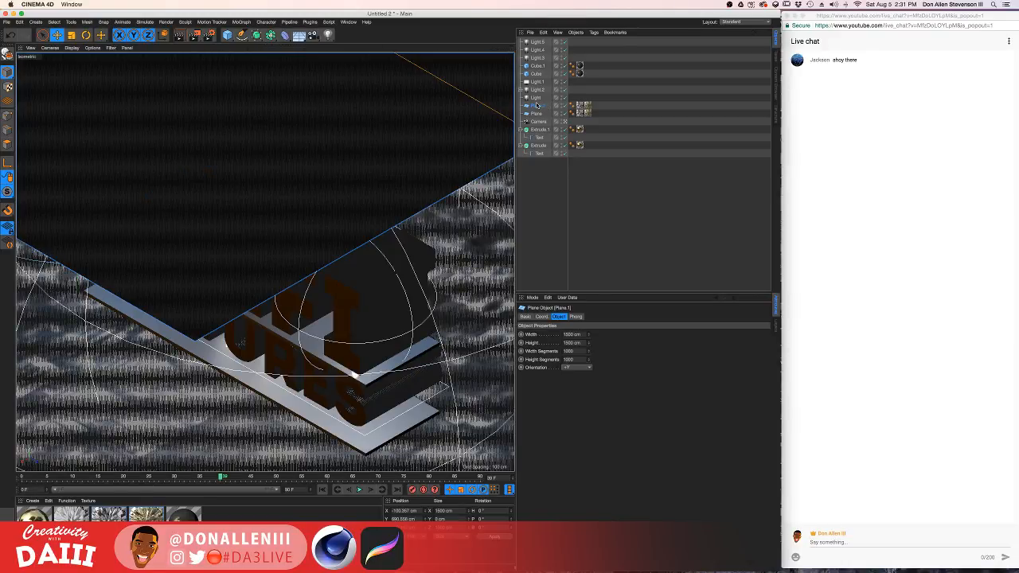
scroll(352, 129, down, 3)
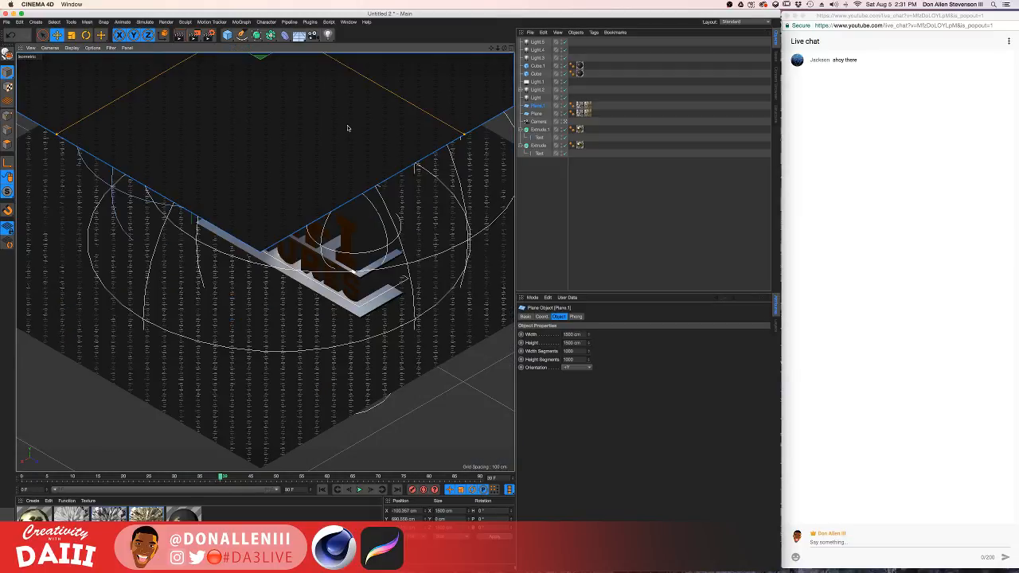
scroll(347, 128, up, 2)
alt+middle_drag(348, 128, 325, 310)
drag(222, 120, 222, 0)
drag(462, 66, 445, 63)
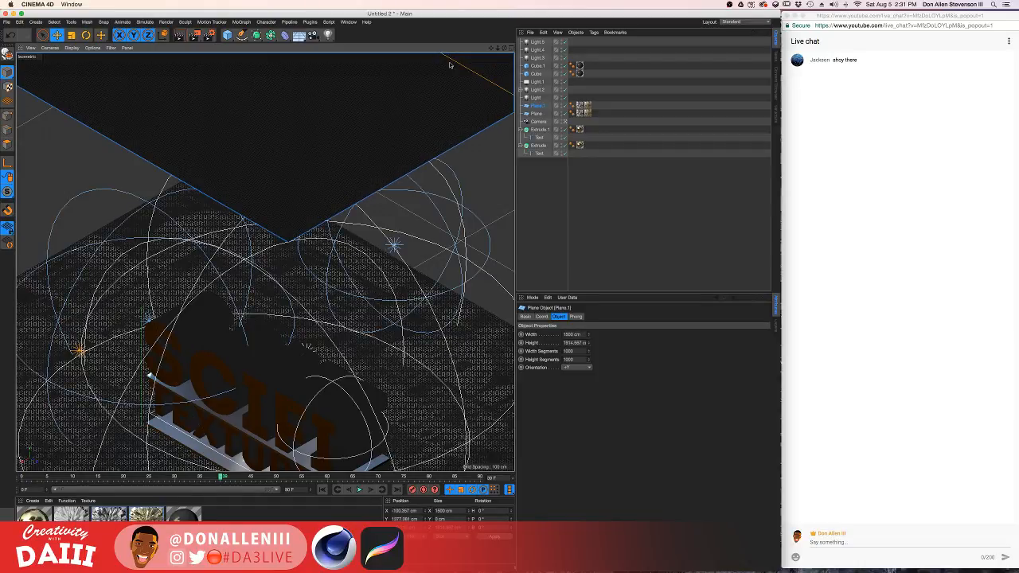
Move the original ground plane along X to about -268 cm under the lettering.
alt+middle_drag(294, 378, 309, 206)
scroll(308, 206, up, 2)
alt+drag(296, 240, 446, 185)
click(147, 344)
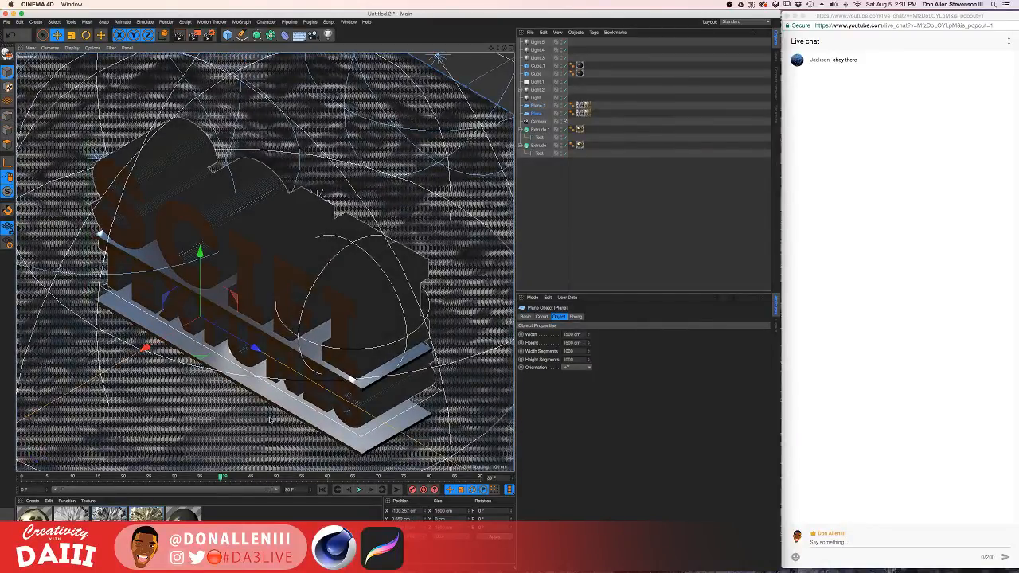
drag(177, 335, 285, 325)
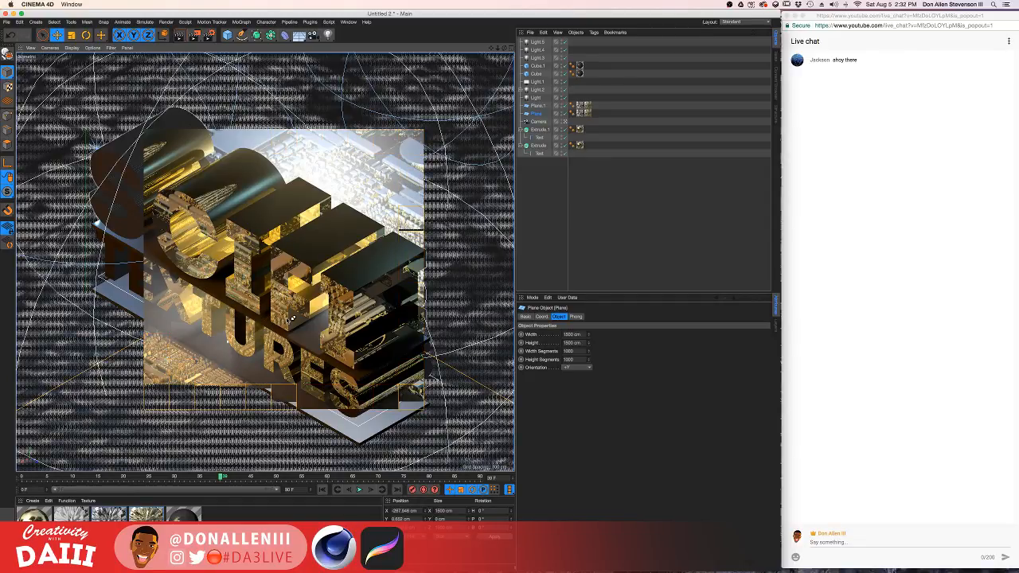
Turn off the interactive render preview and move the TEXTURES extrude forward along its base.
key(alt+r)
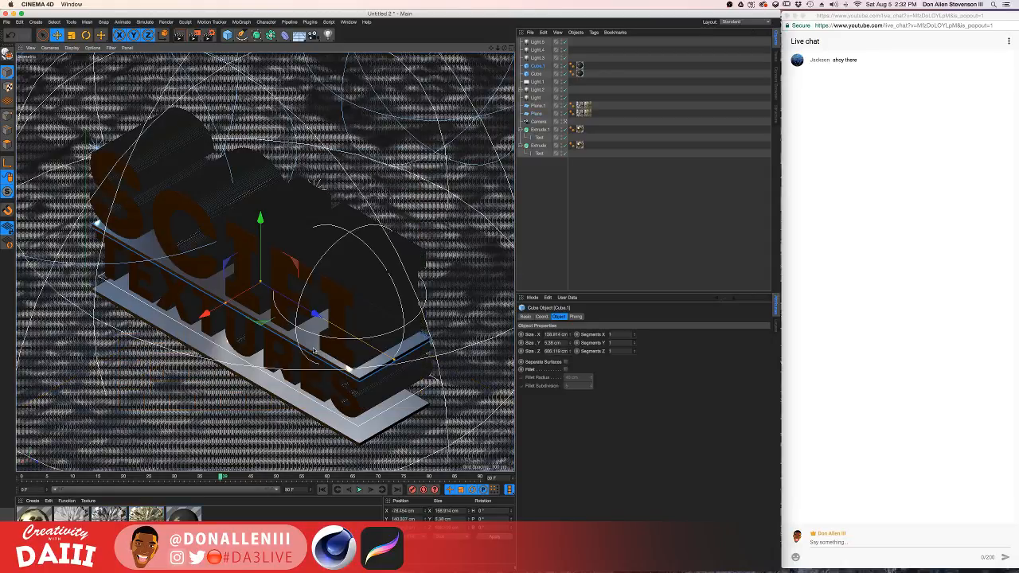
click(320, 415)
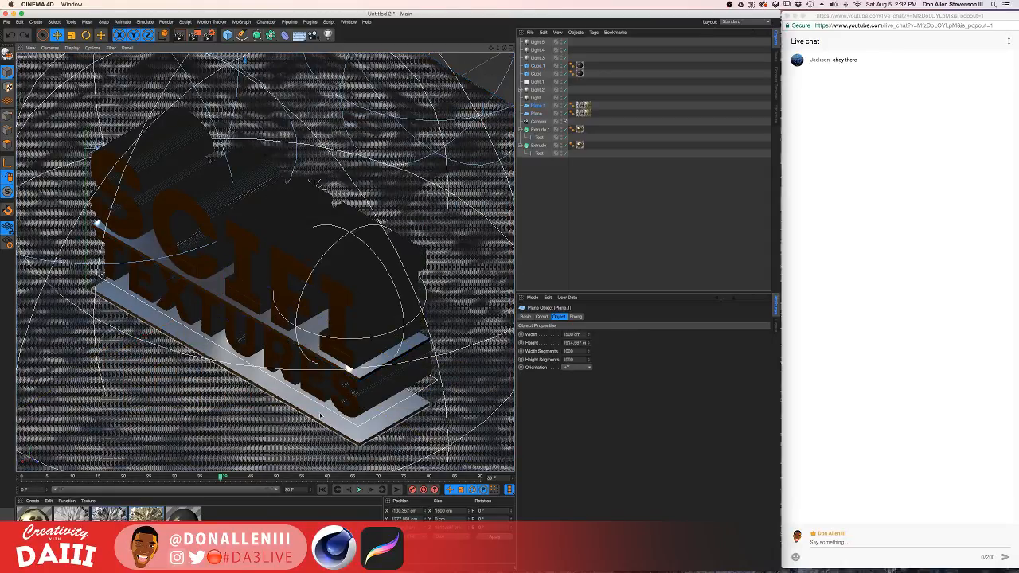
click(348, 431)
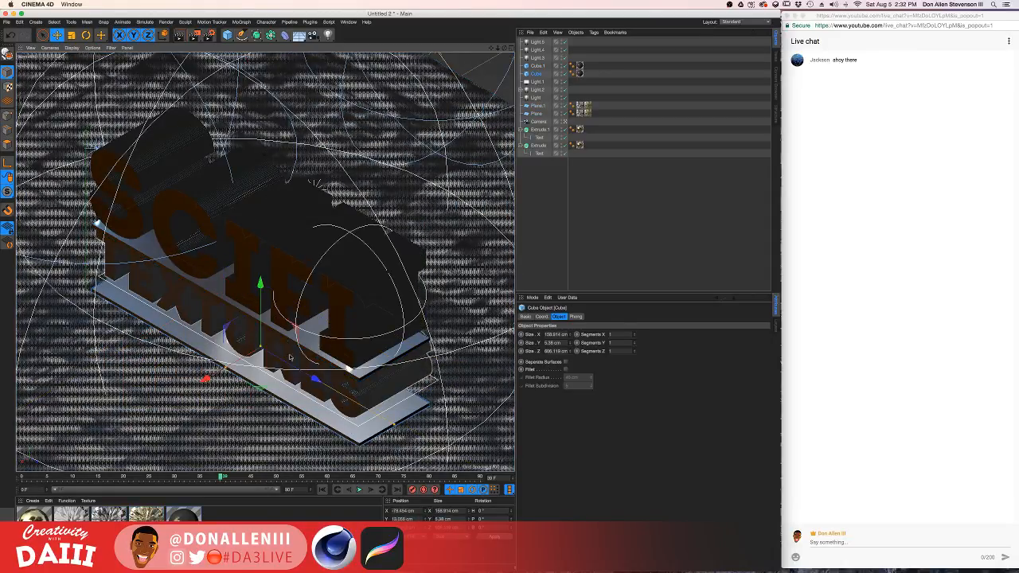
click(297, 361)
drag(151, 242, 143, 262)
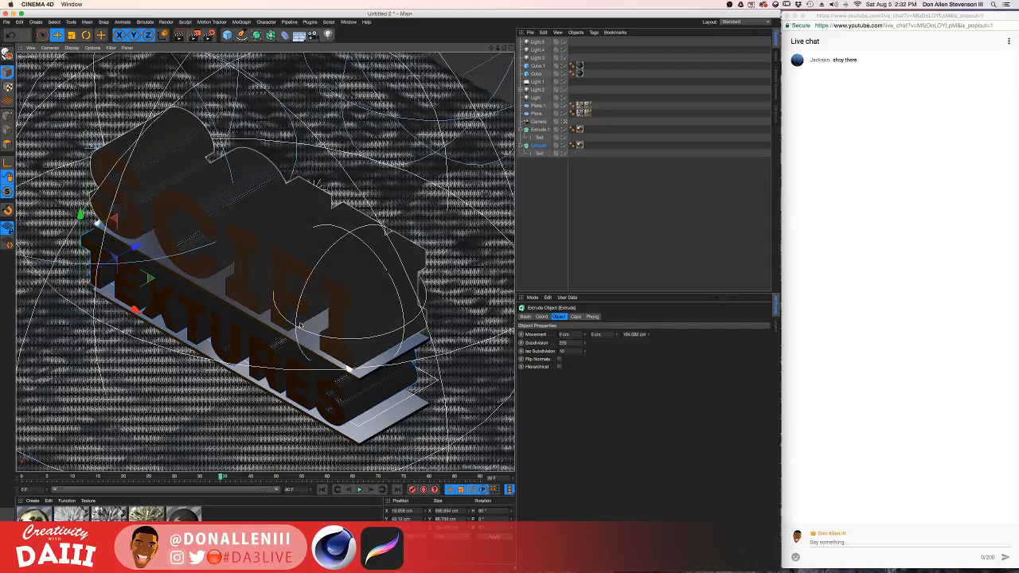
Replace all reflectance layers of the dark cube material with a single Beckmann layer at 20% roughness.
double_click(183, 514)
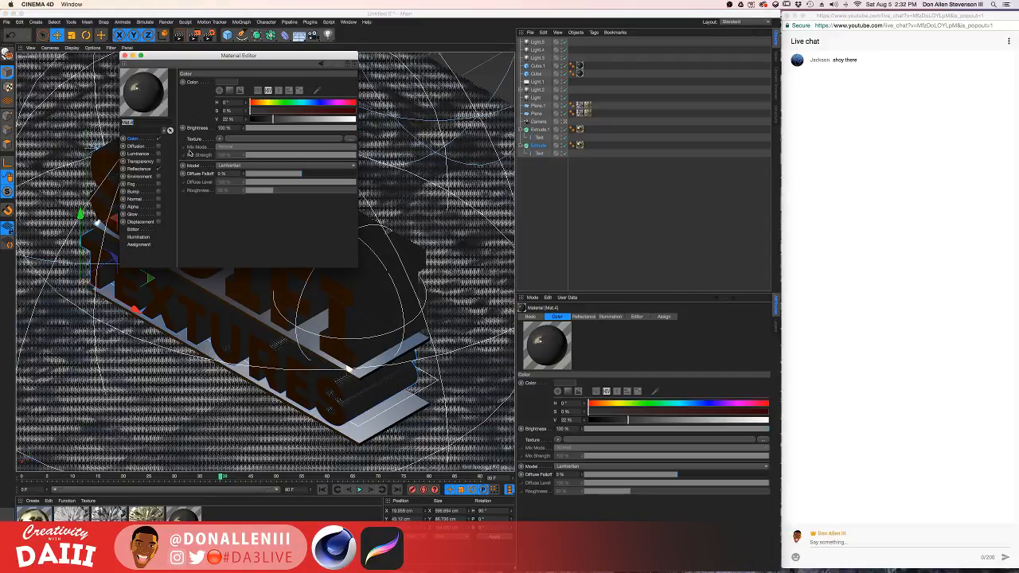
click(147, 169)
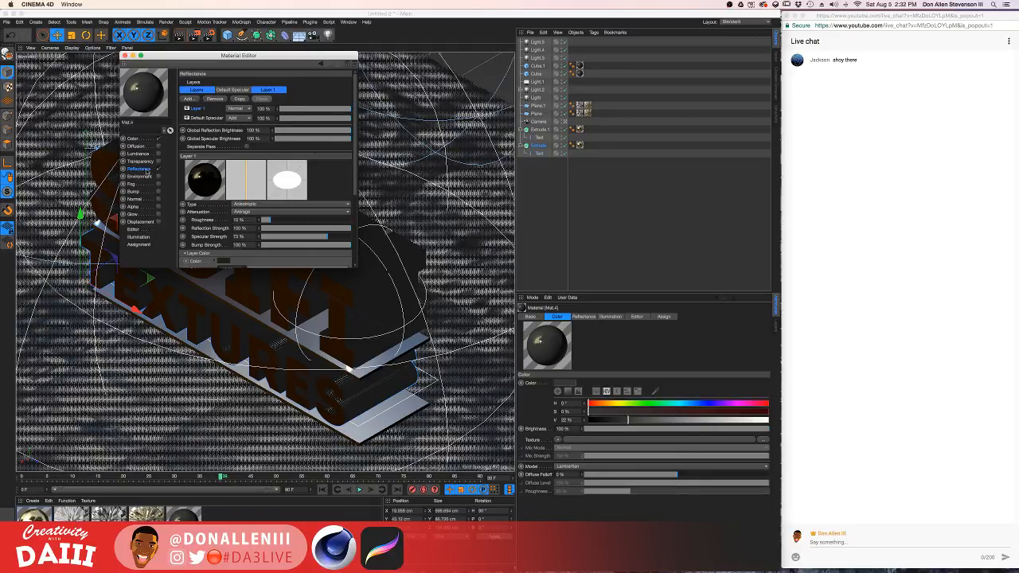
key(Delete)
click(204, 109)
key(Delete)
click(190, 98)
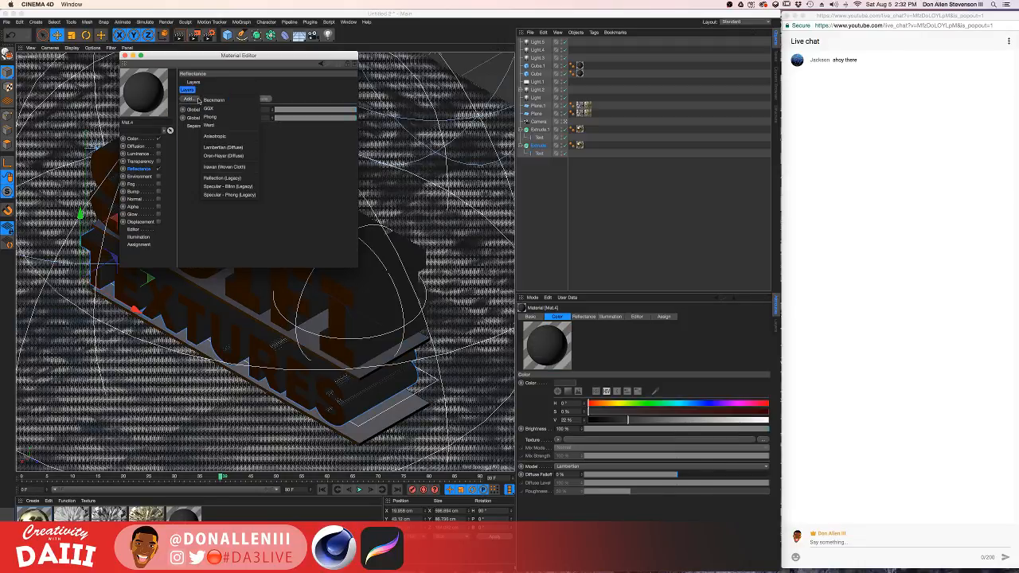
click(207, 108)
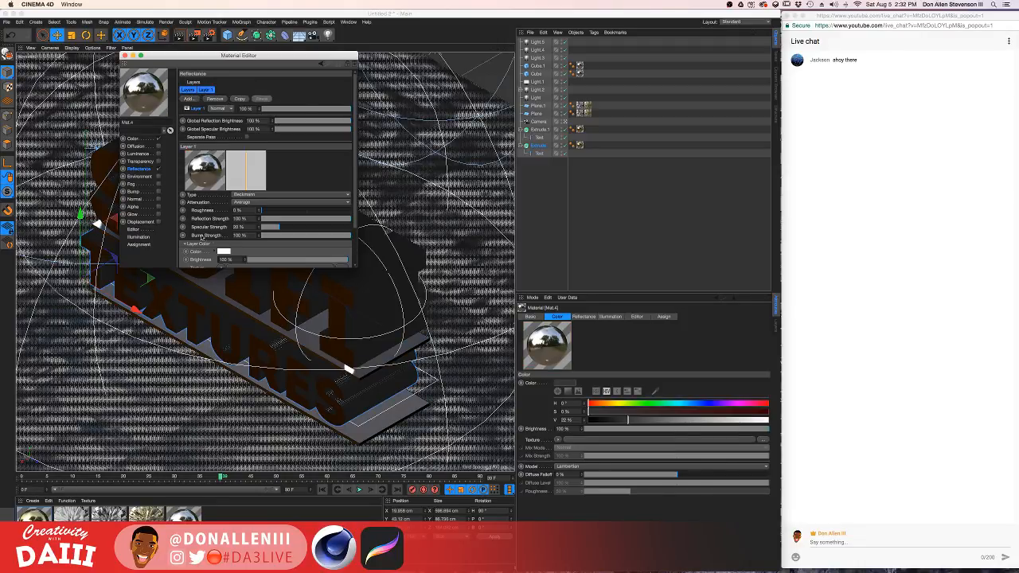
drag(277, 213, 289, 212)
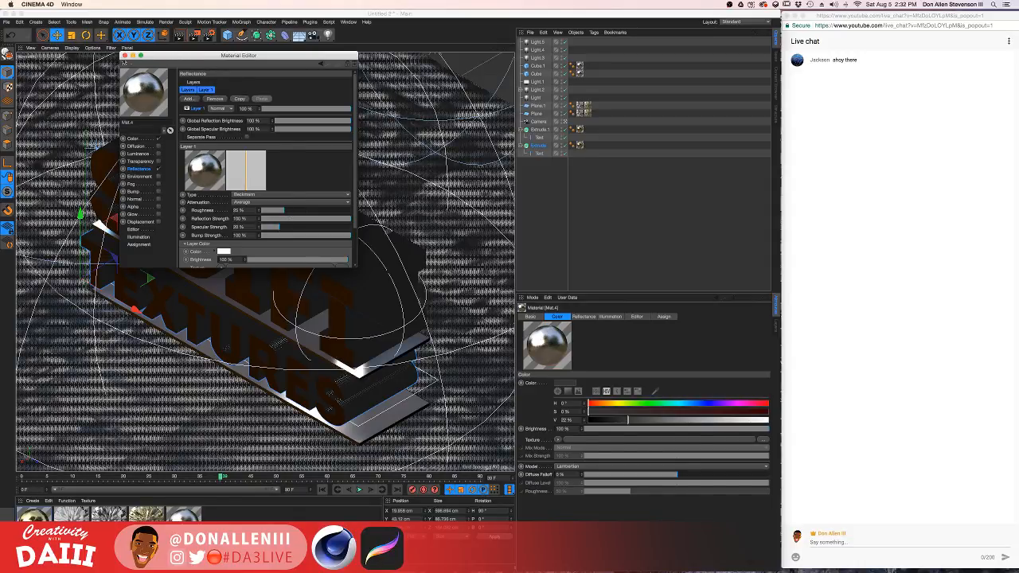
click(124, 55)
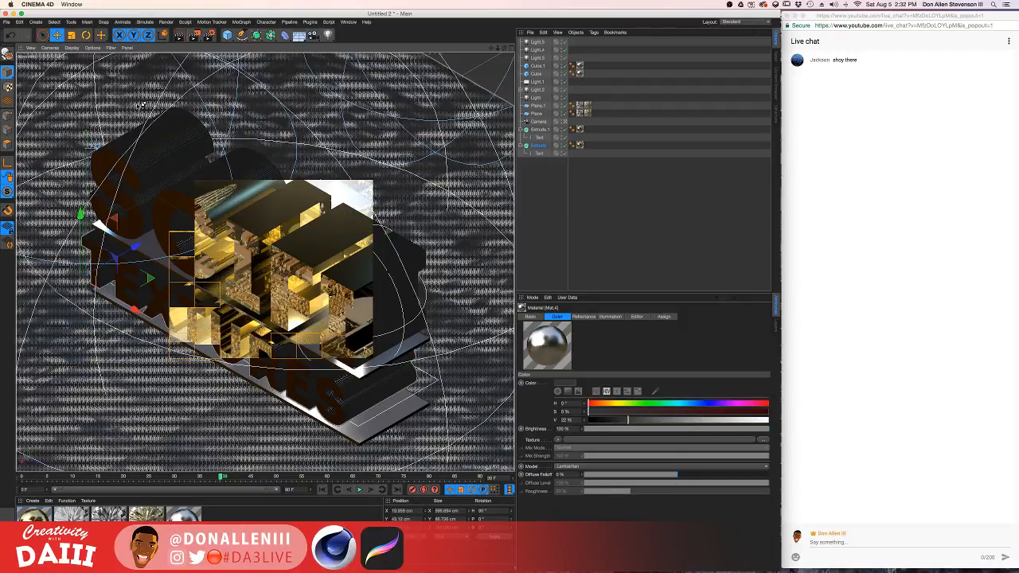
Compare the render with the circuit-cube reference artwork on the other desktop and check the render settings.
key(ctrl+Up)
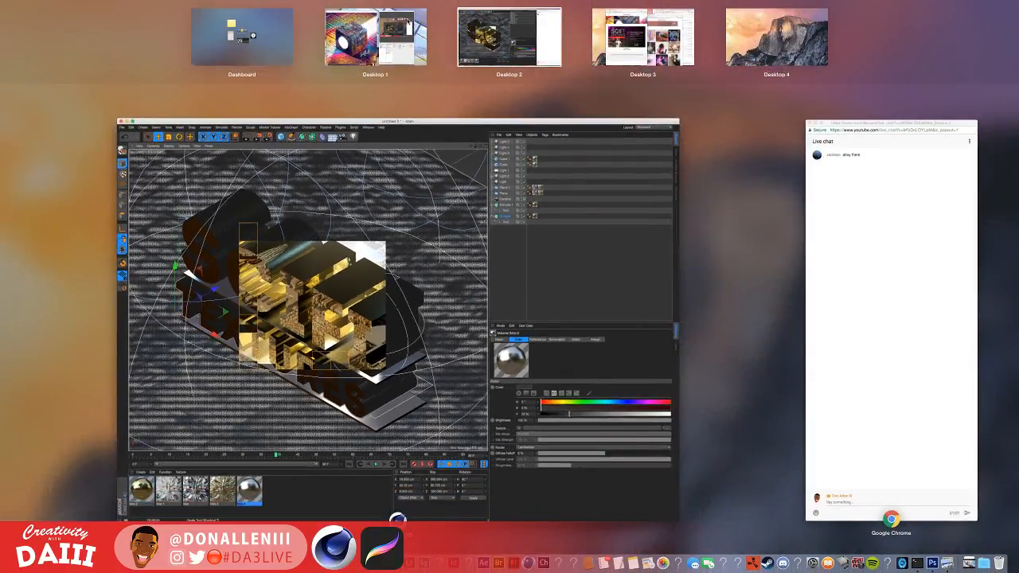
click(409, 25)
mouse_move(669, 28)
mouse_down()
mouse_move(544, 33)
mouse_move(650, 29)
mouse_up()
key(ctrl+Up)
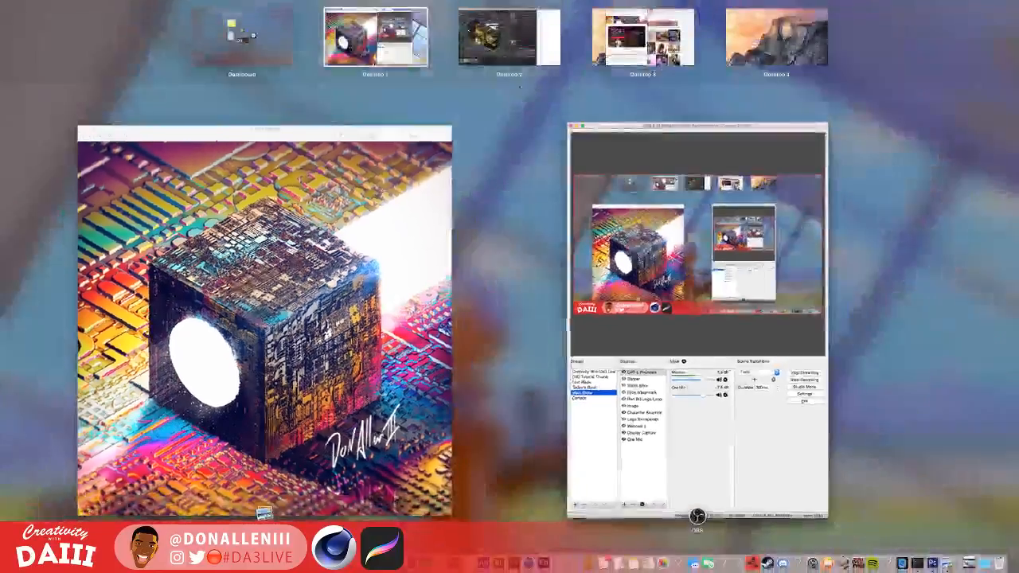
click(486, 35)
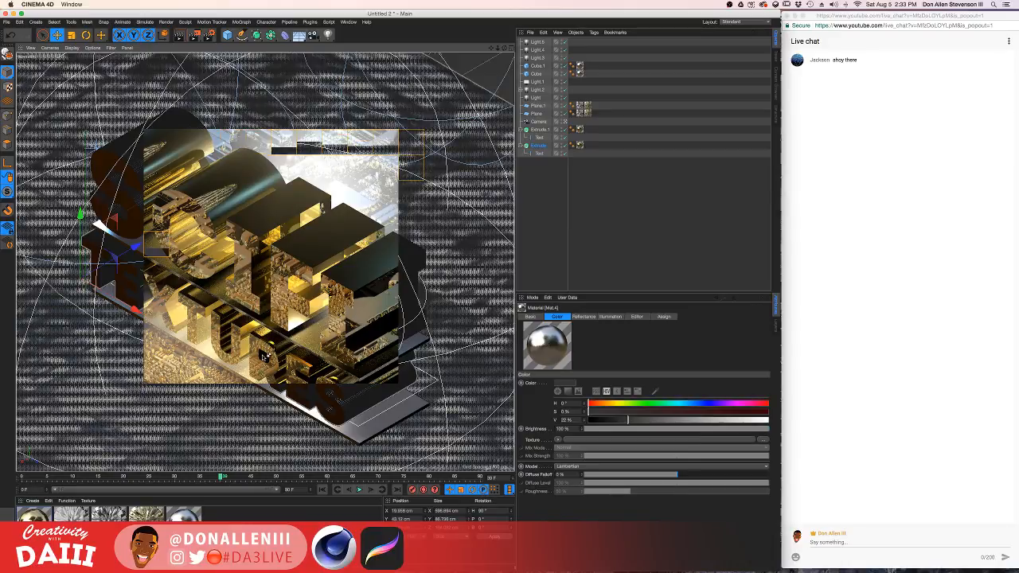
click(212, 38)
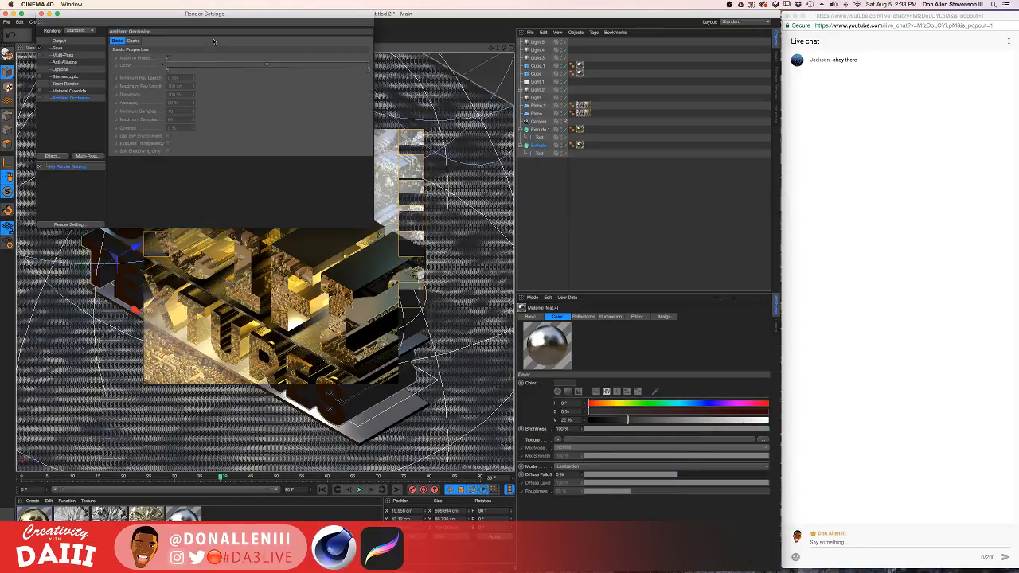
click(42, 13)
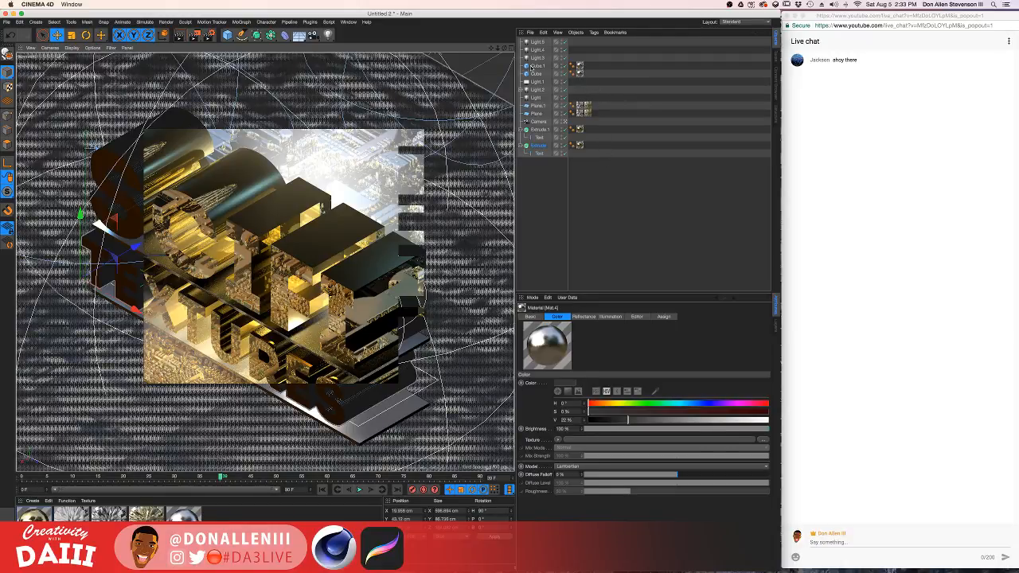
Delete the duplicate textured plane above the lettering.
click(533, 66)
click(534, 73)
click(538, 66)
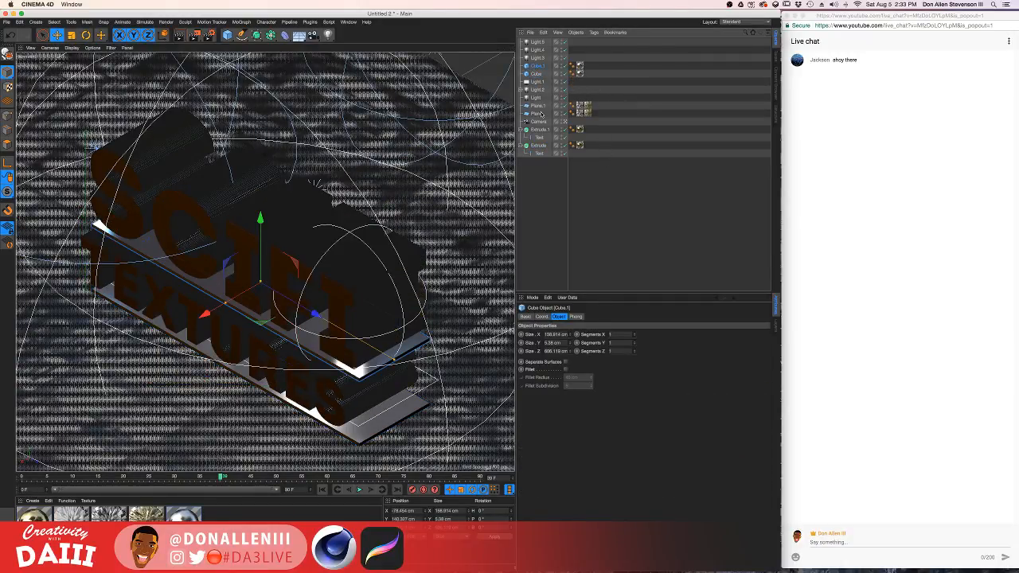
click(538, 106)
key(Delete)
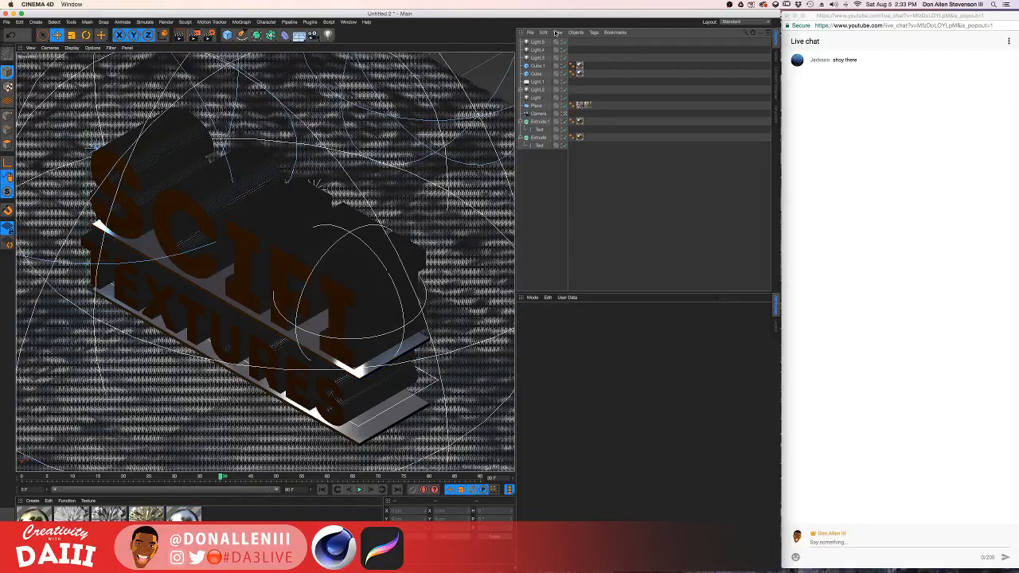
Add a Disc primitive at the origin and enlarge it to about 659 cm across.
click(511, 49)
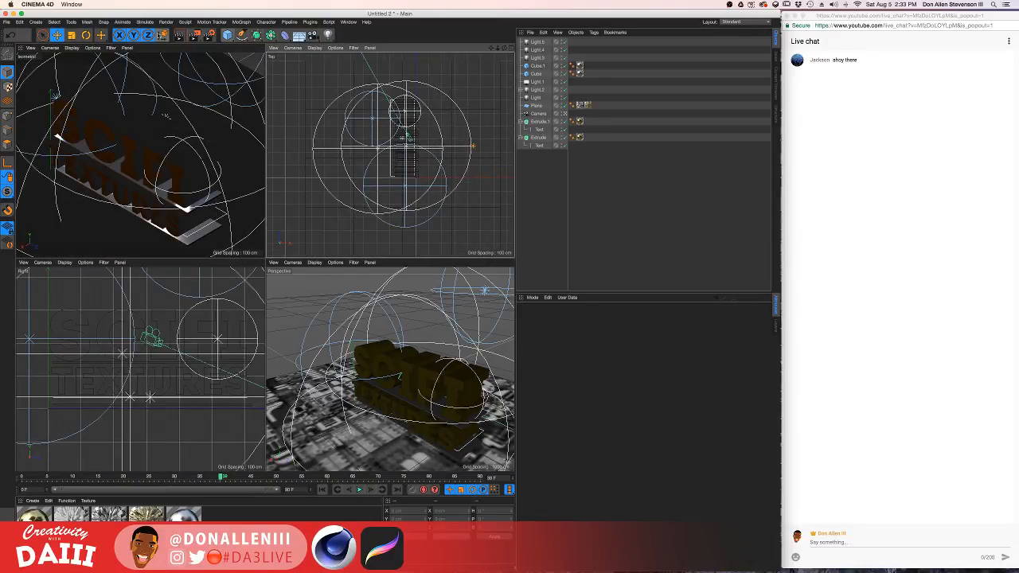
click(228, 35)
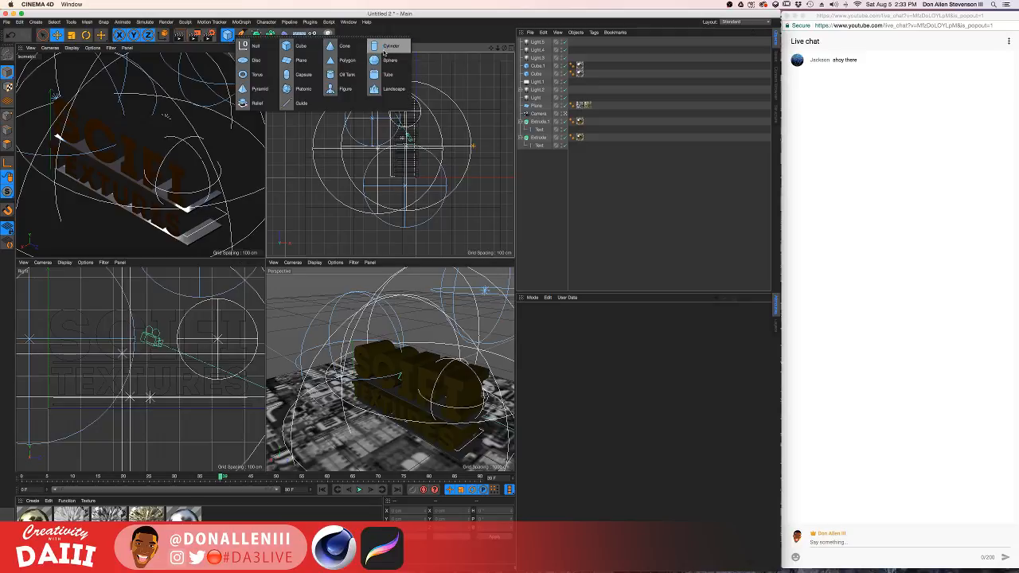
click(256, 63)
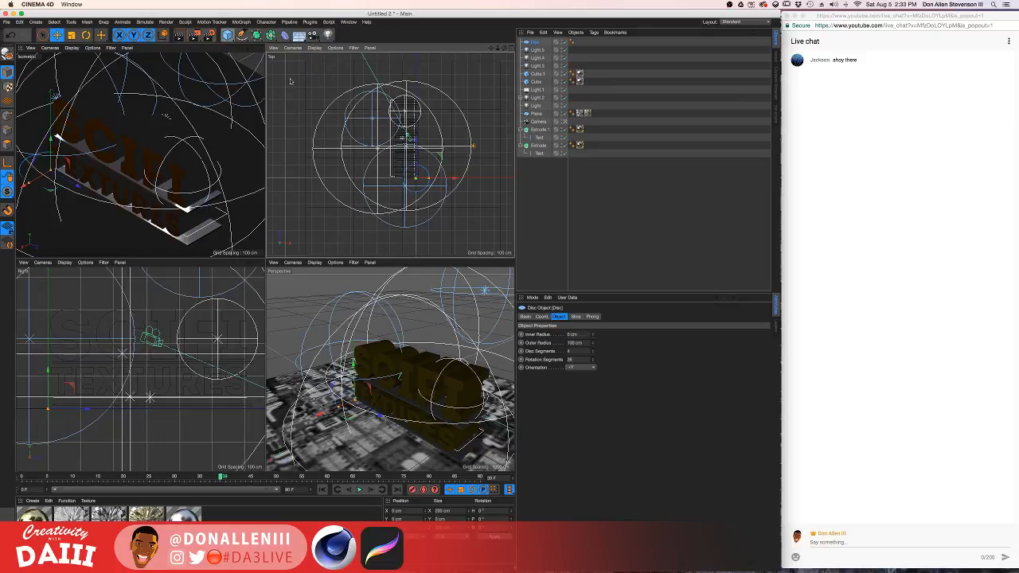
drag(431, 182, 466, 176)
Create a white material with Luminance enabled and Color disabled, and apply it to the disc.
double_click(274, 528)
double_click(34, 524)
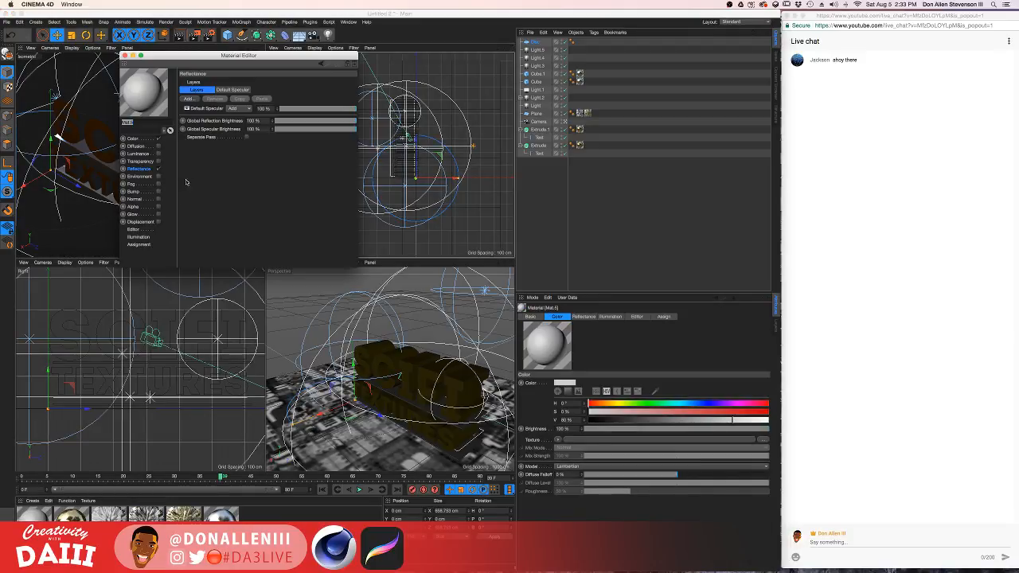
click(132, 139)
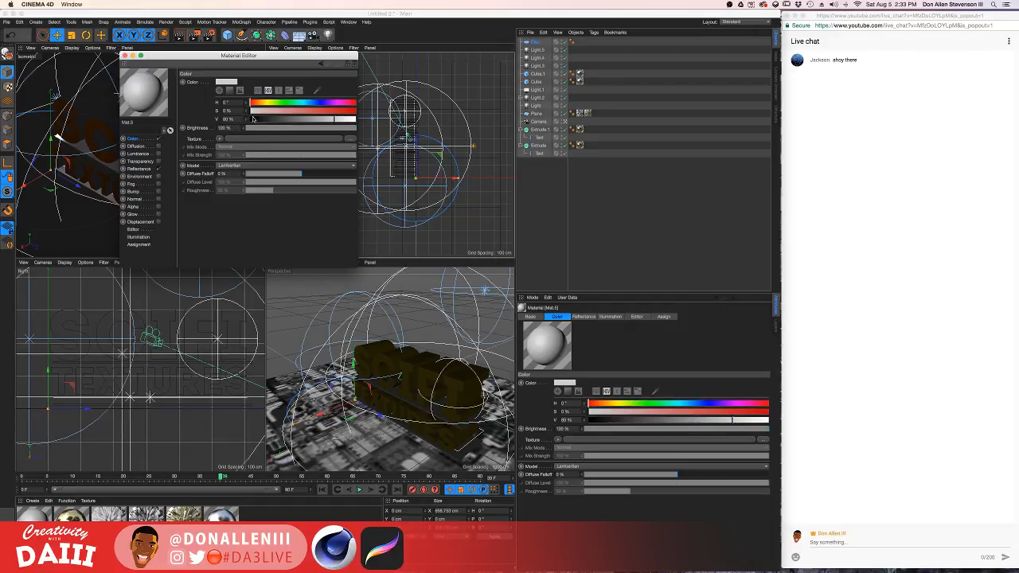
click(157, 154)
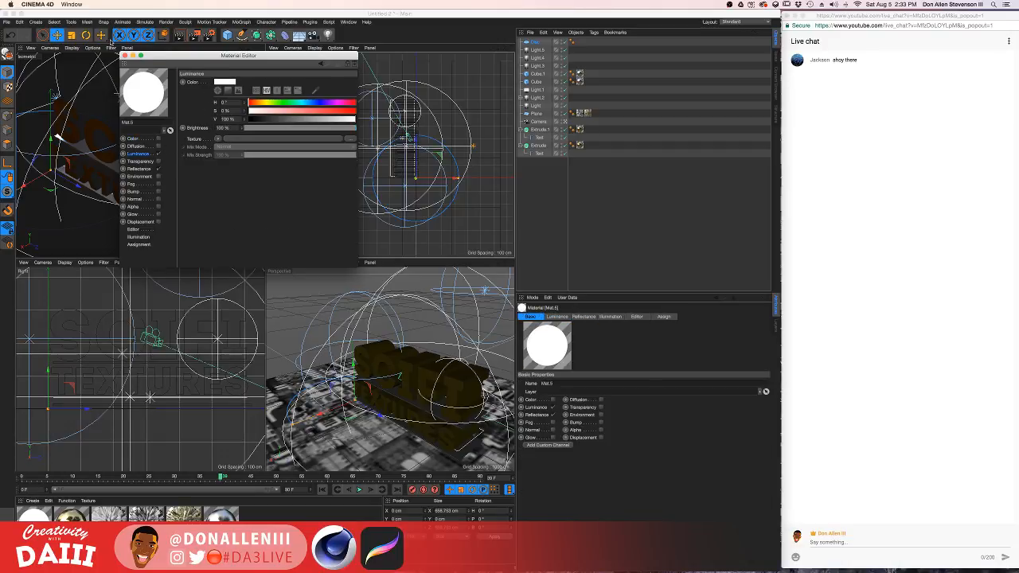
click(124, 55)
drag(423, 308, 534, 42)
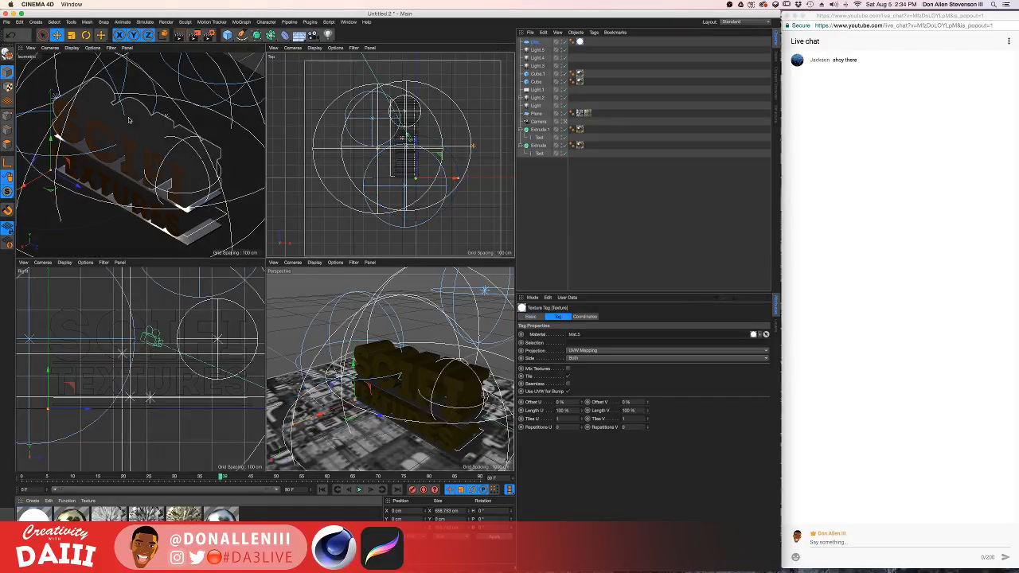
Raise the white disc high above the lettering, out of the isometric view, and shrink it to about 479 cm across.
drag(55, 141, 64, 82)
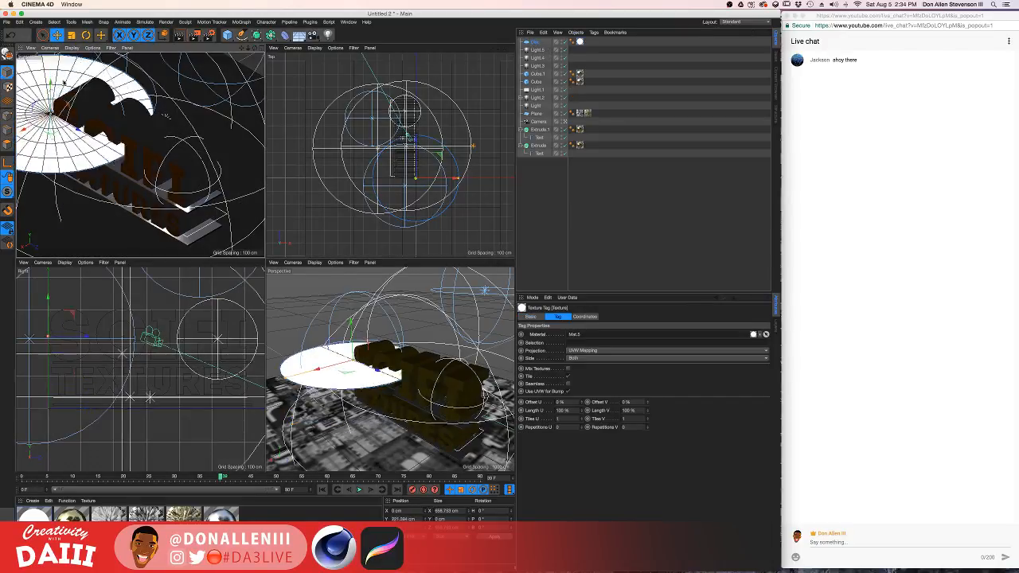
click(259, 48)
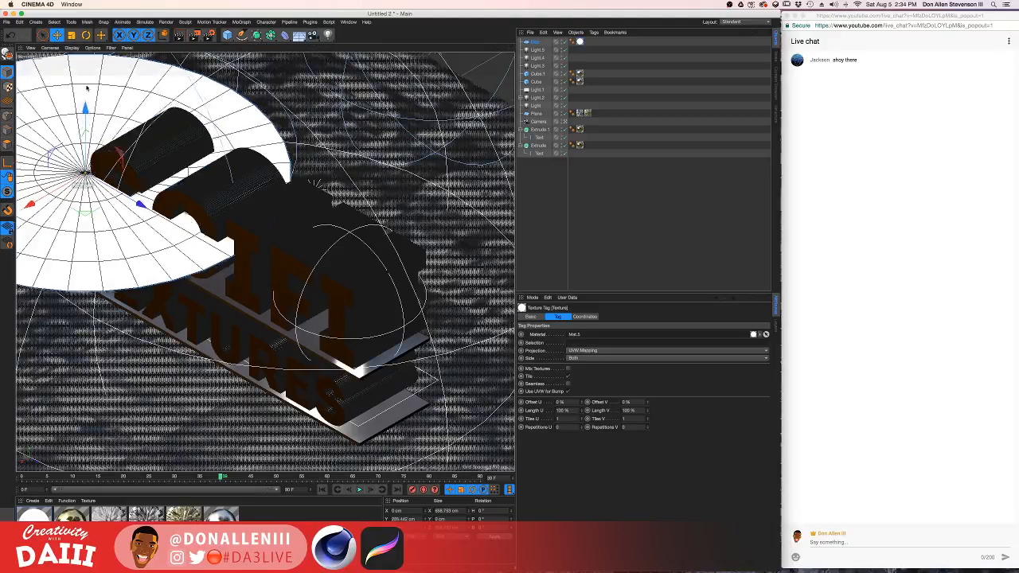
drag(79, 110, 80, 24)
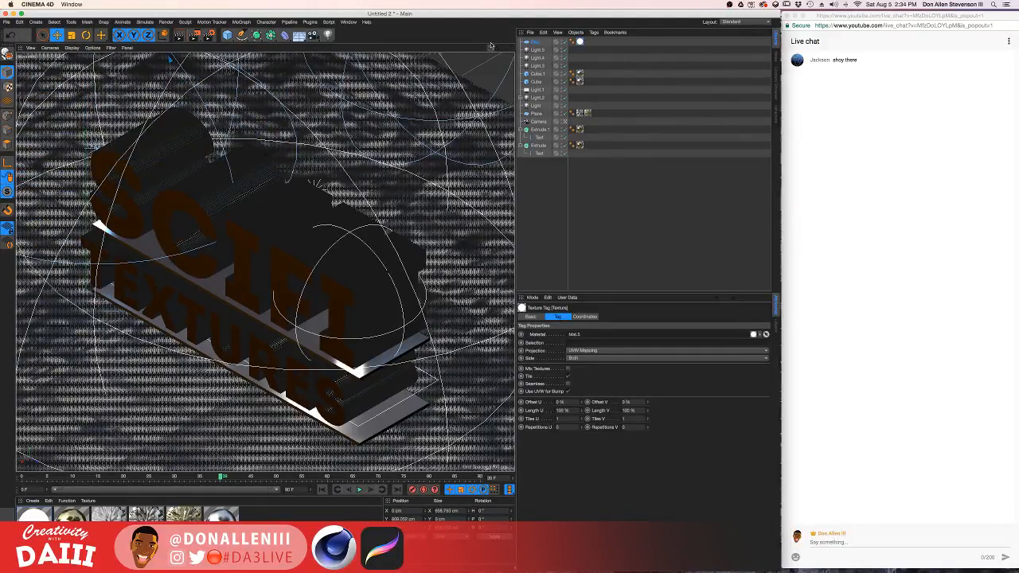
click(511, 48)
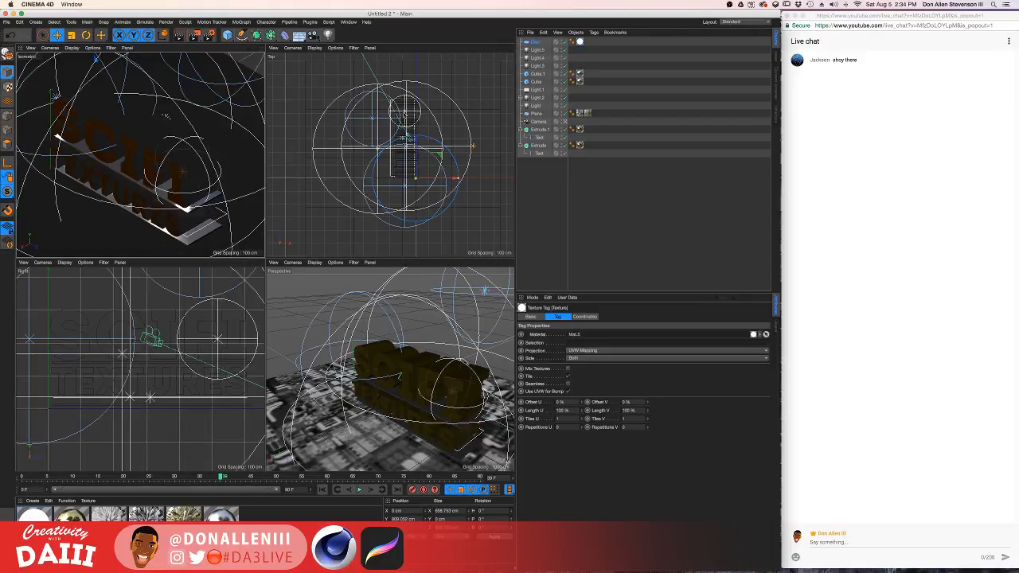
scroll(410, 350, down, 10)
drag(414, 327, 359, 292)
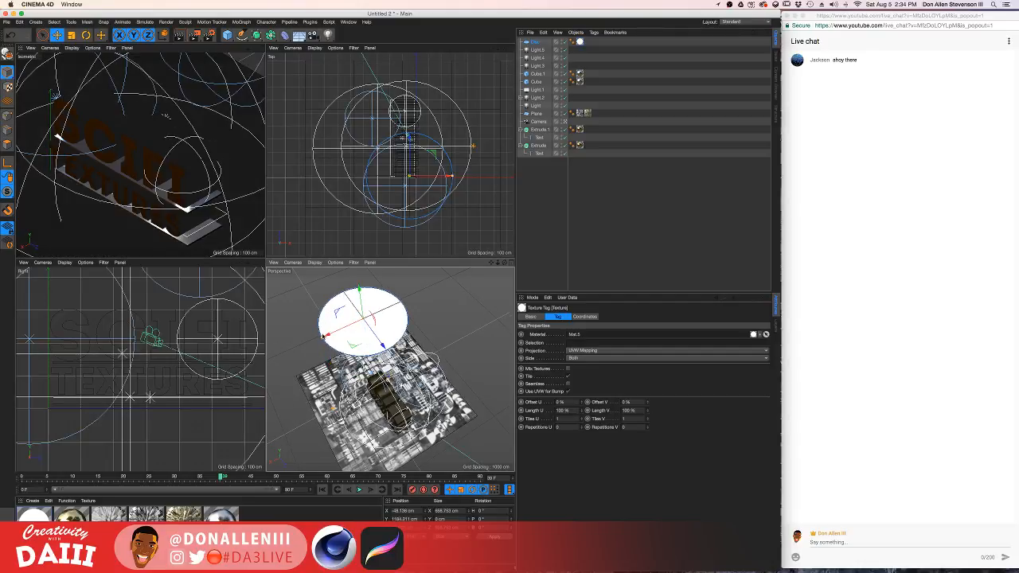
drag(323, 337, 333, 332)
Duplicate the white disc, enlarge the copy, place it beside the original and tilt it slightly.
click(536, 43)
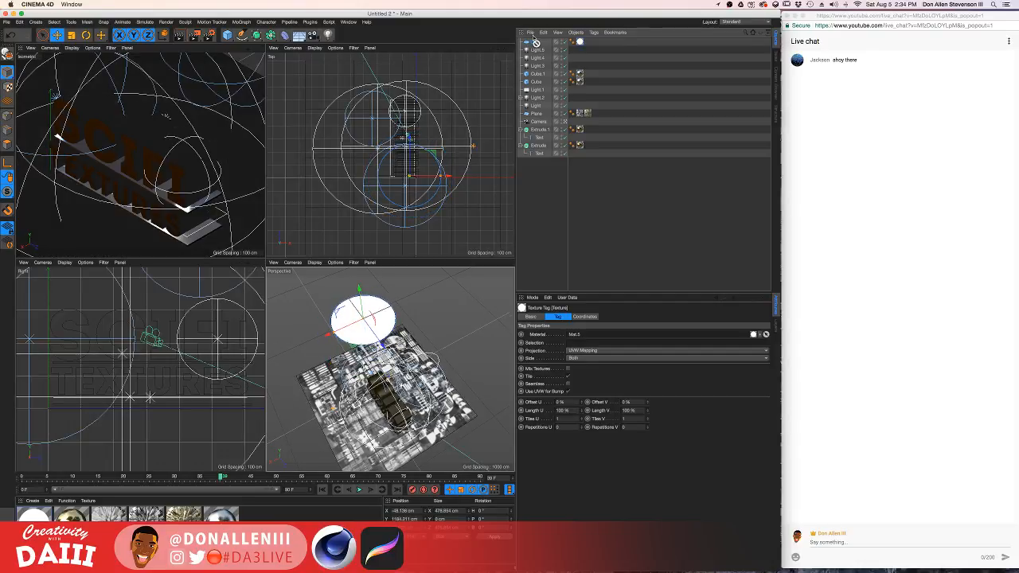
key(super+c)
key(super+v)
drag(383, 344, 427, 350)
key(r)
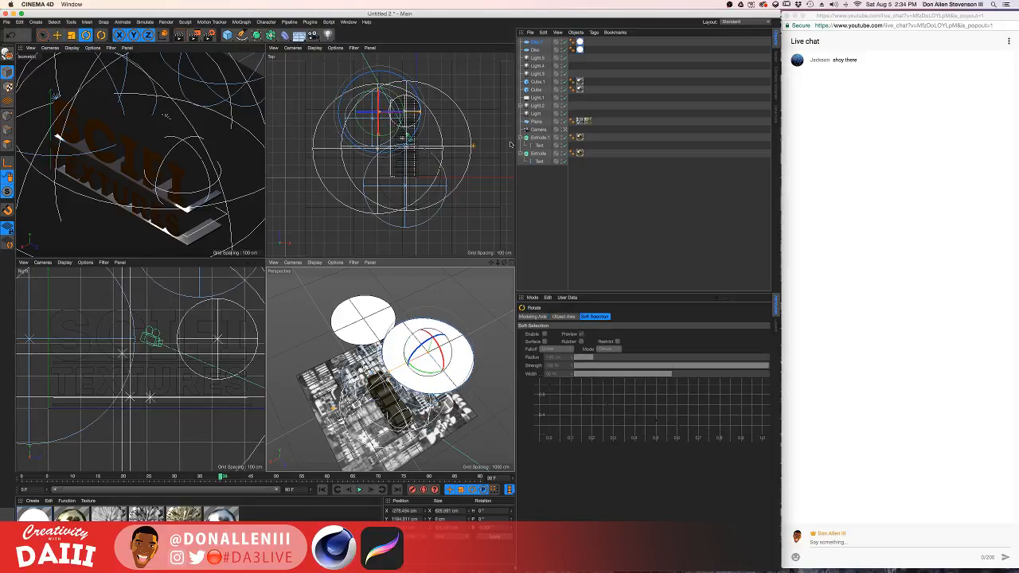
key(e)
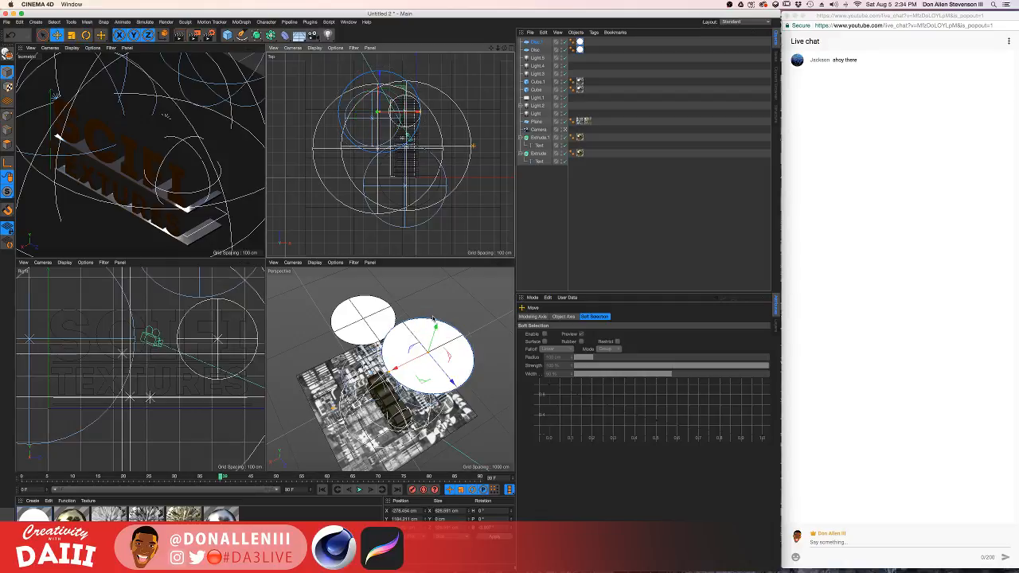
mouse_move(447, 351)
mouse_down()
mouse_move(462, 346)
mouse_move(436, 313)
mouse_move(447, 348)
mouse_up()
key(r)
Duplicate both white discs together, rotate the copied pair around the vertical axis and move it away from the originals.
shift+click(534, 49)
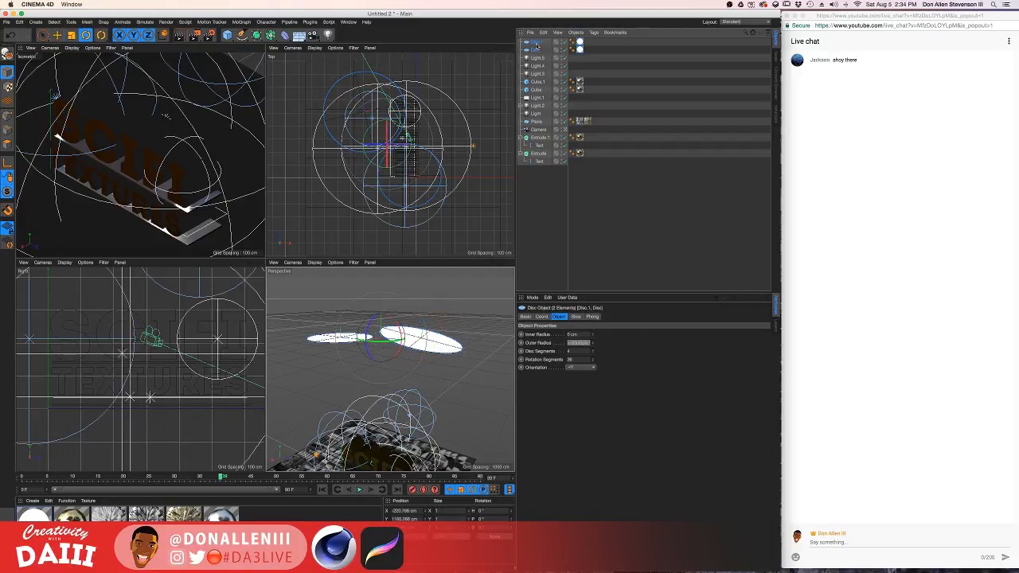
drag(534, 48, 540, 39)
alt+drag(392, 320, 413, 348)
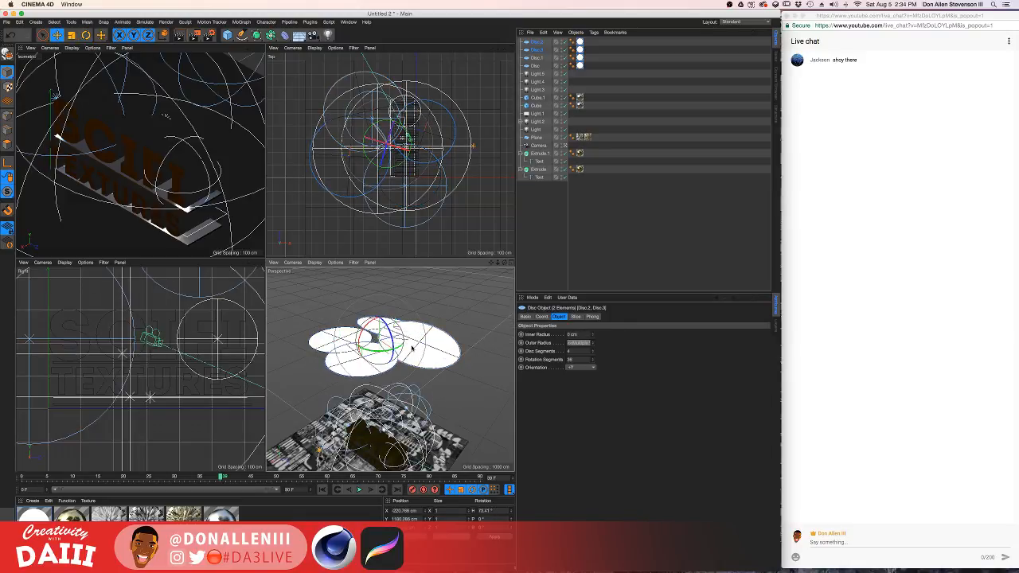
key(e)
scroll(412, 348, up, 3)
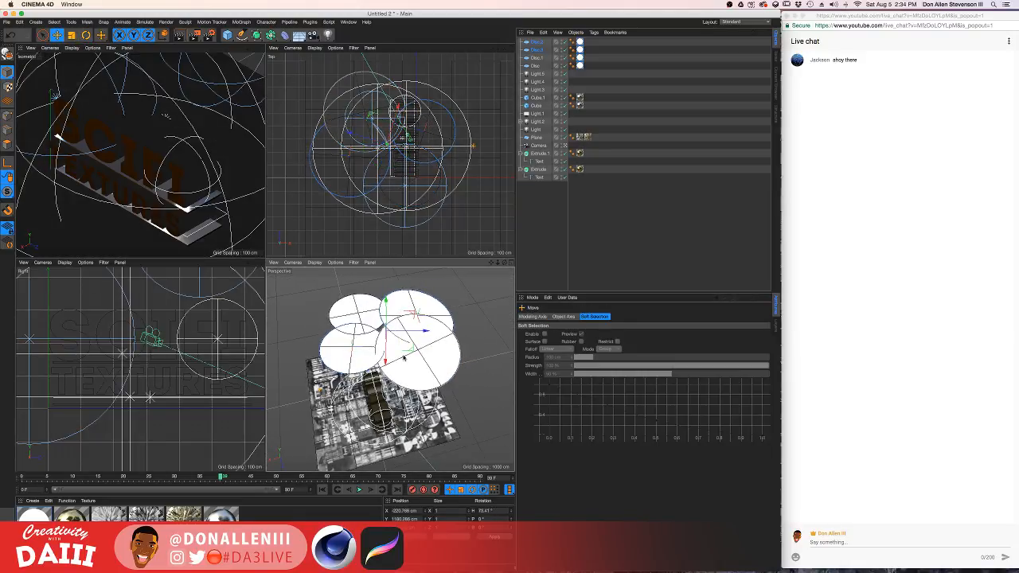
drag(414, 350, 494, 266)
Preview the render of the enlarged isometric view and add the Global Illumination effect to the render settings.
middle_click(165, 116)
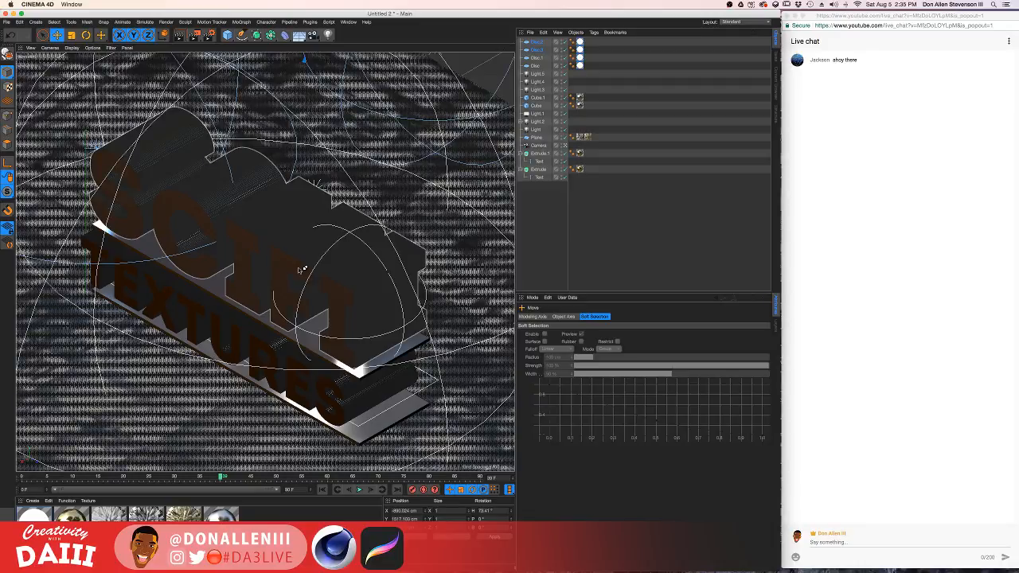
key(super+r)
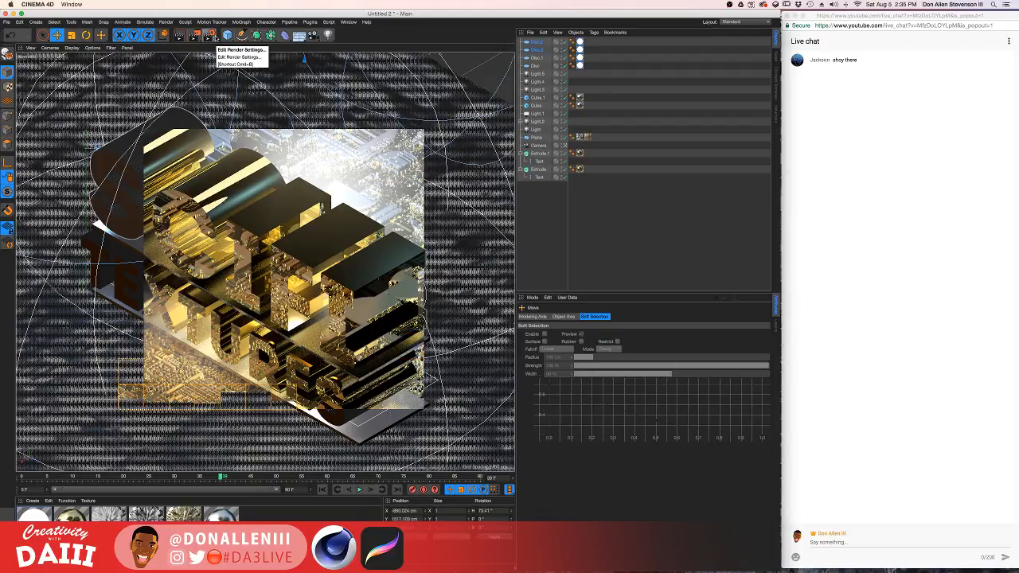
click(208, 36)
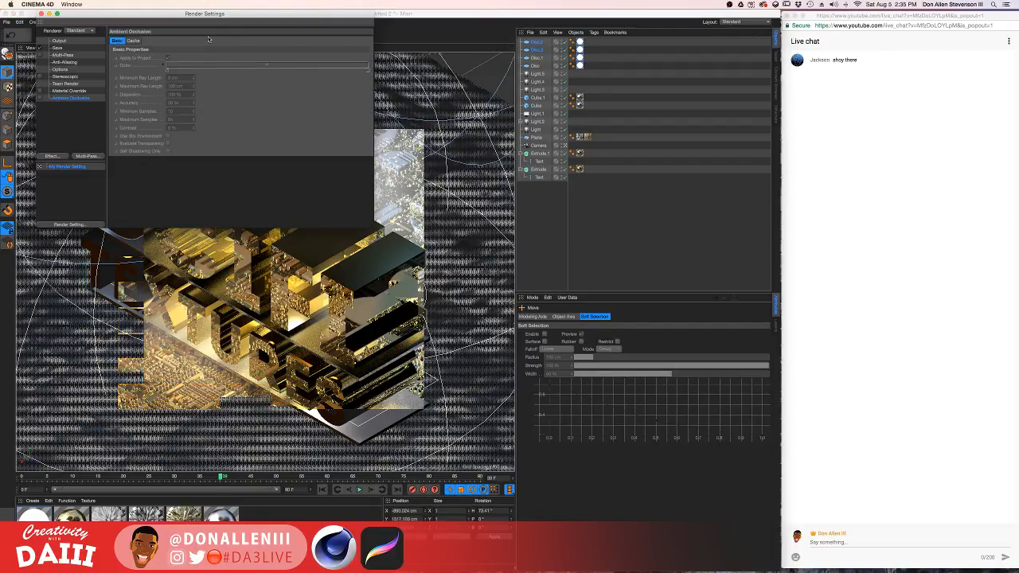
click(51, 157)
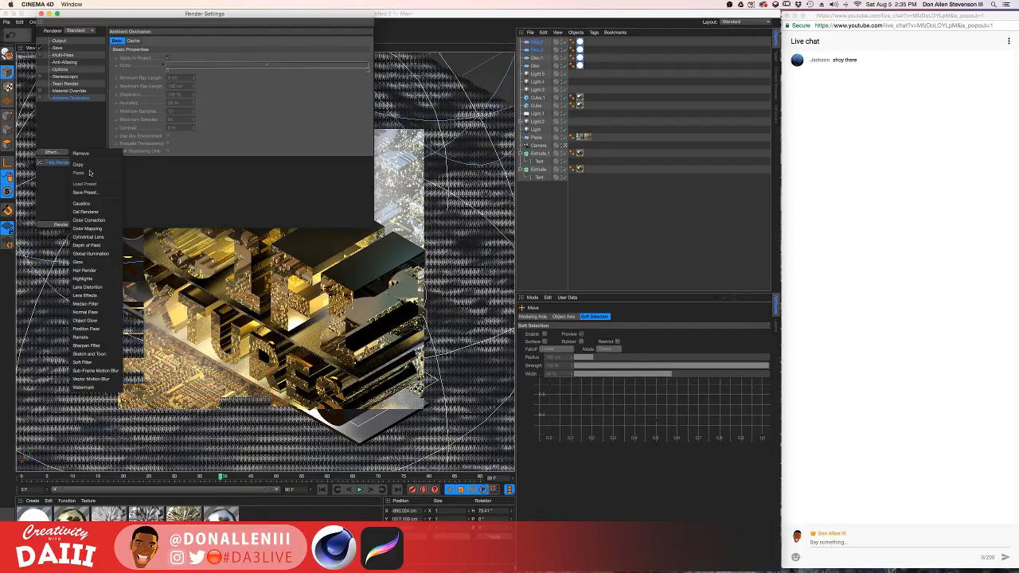
click(104, 253)
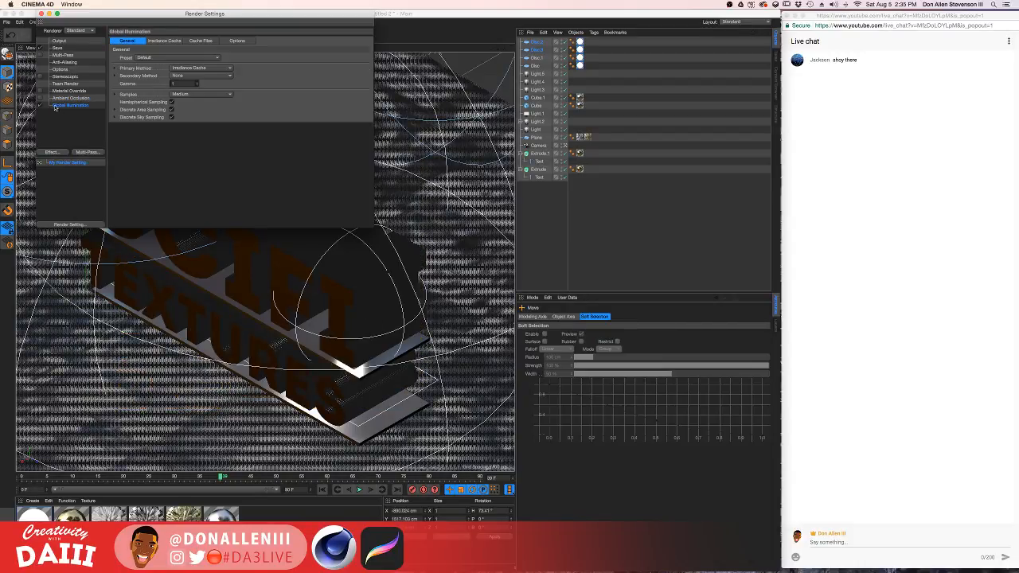
click(41, 15)
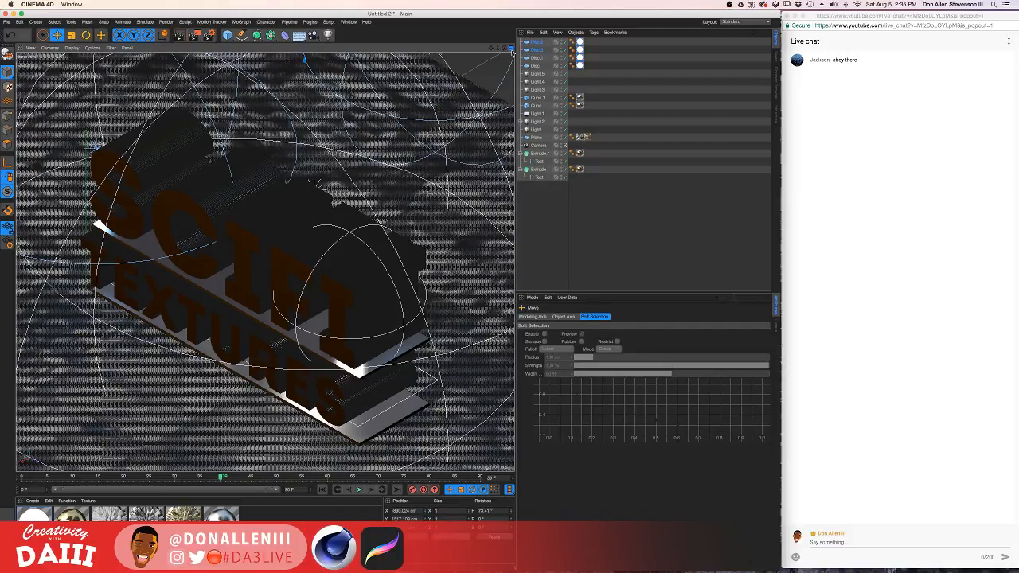
Return to the four-view layout and render the isometric view to check the global illumination.
click(511, 48)
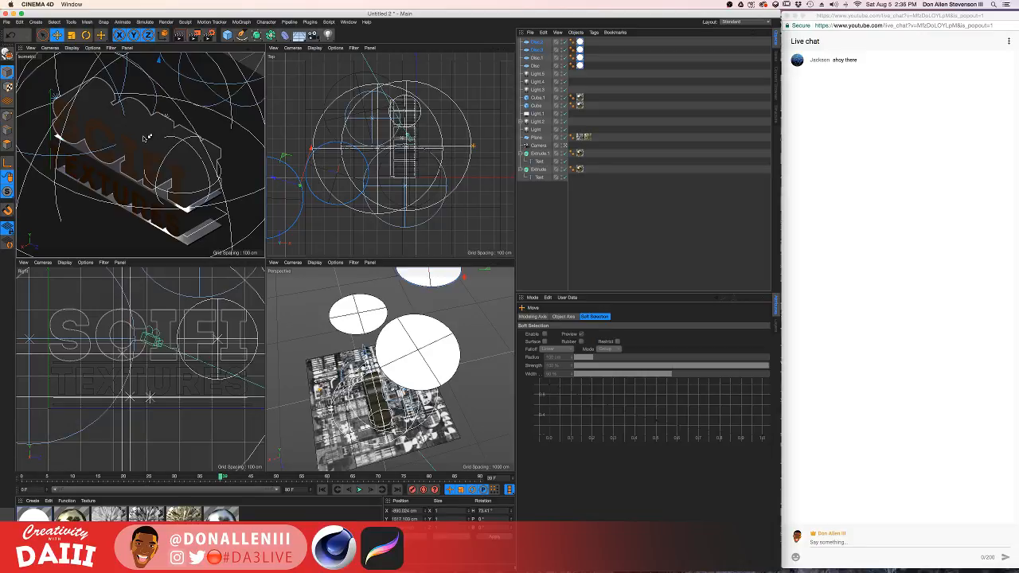
key(super+r)
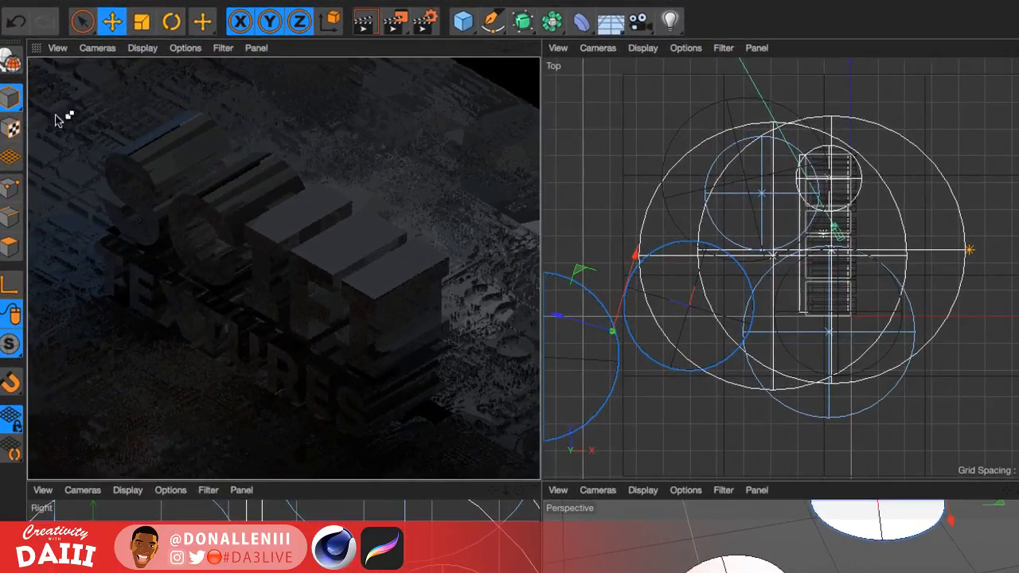
key(ctrl+r)
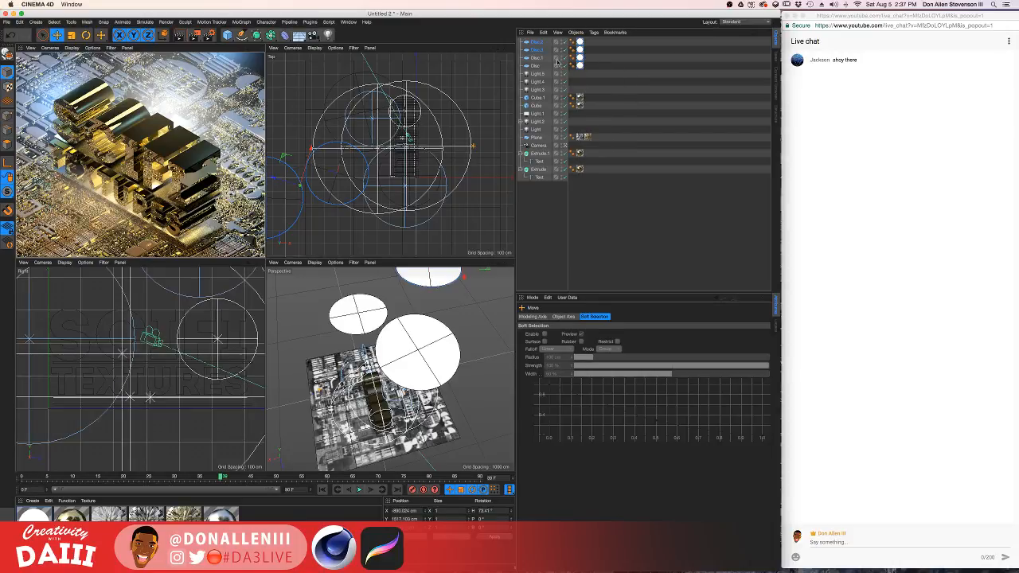
Collapse the SCIFI and TEXTURES extrude objects in the hierarchy and duplicate both together.
click(539, 153)
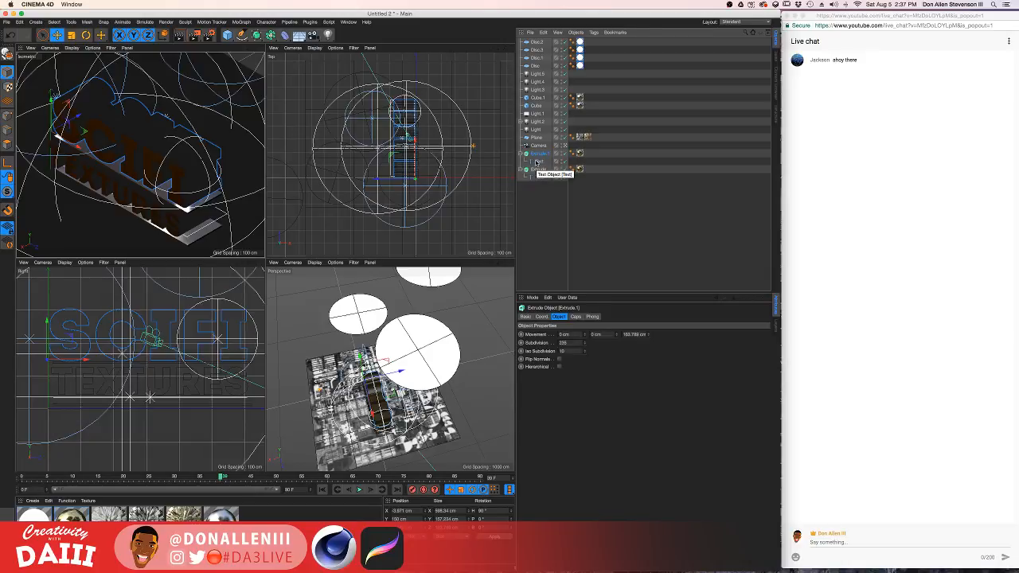
click(539, 169)
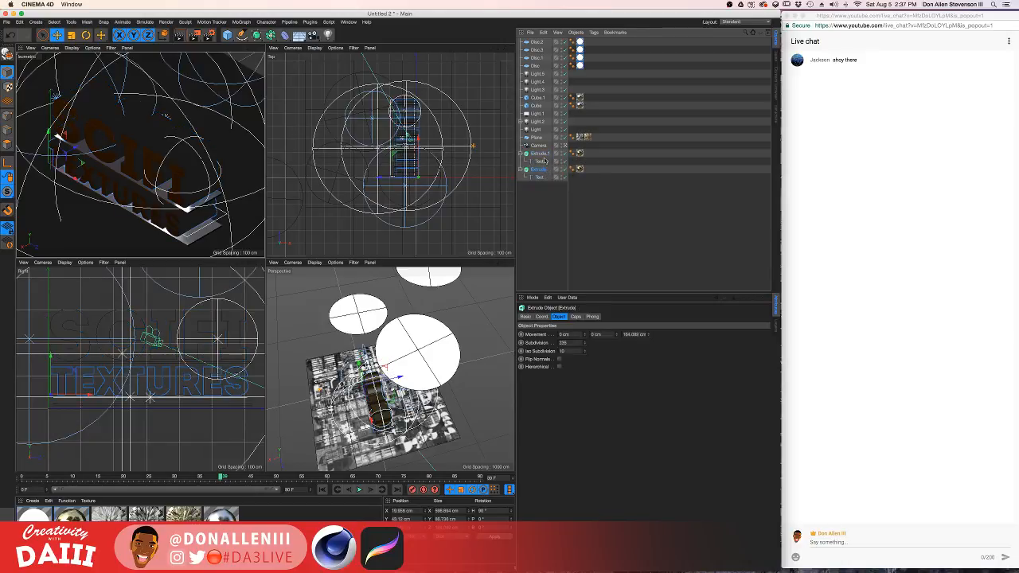
click(537, 154)
click(522, 159)
click(521, 155)
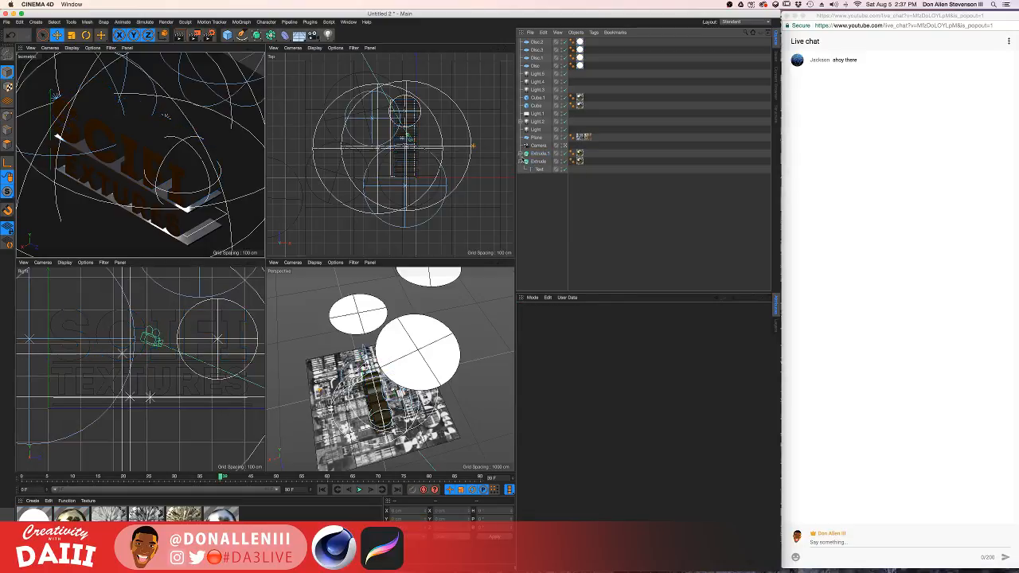
click(521, 161)
click(538, 154)
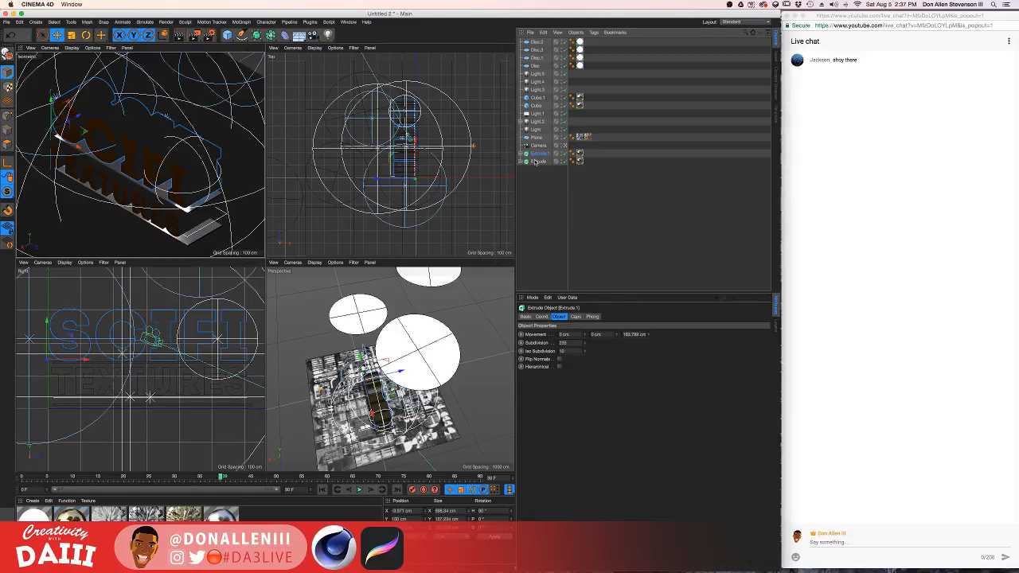
shift+click(538, 161)
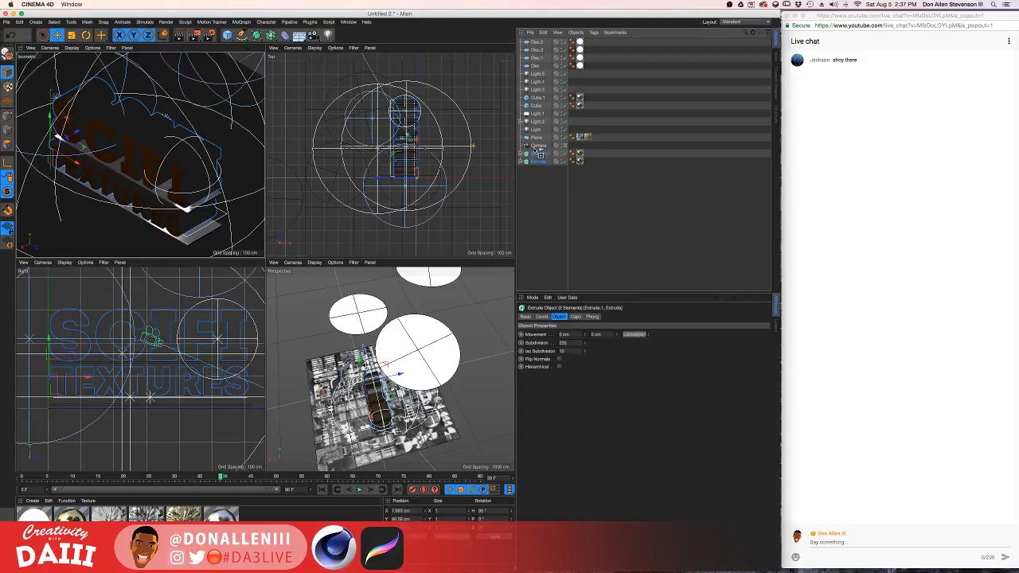
ctrl+drag(538, 149, 538, 151)
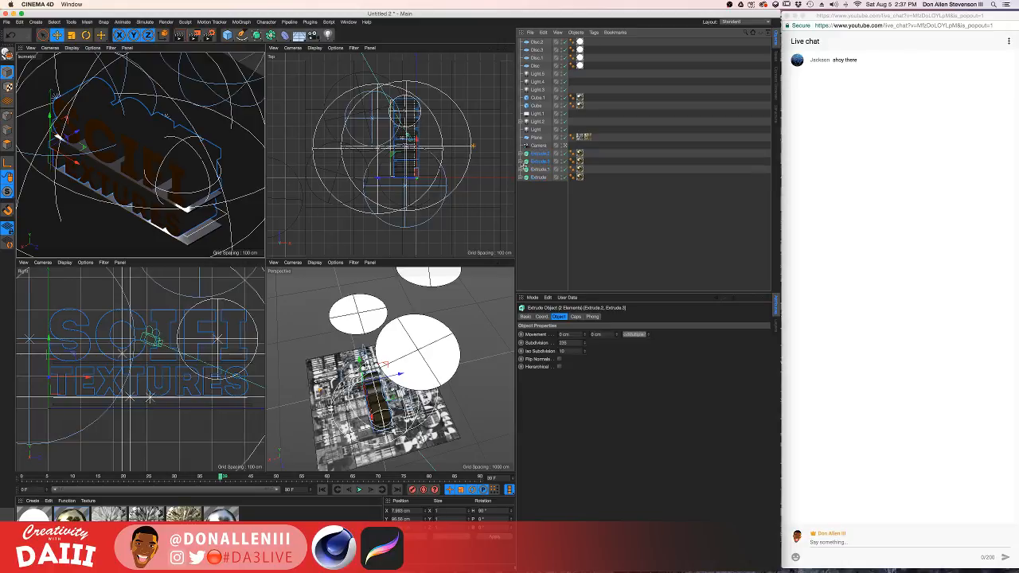
Reduce the extrusion depth of the copied SCIFI lettering to a thin slab and the copied TEXTURES lettering to about 10 cm.
click(522, 164)
click(521, 162)
click(521, 153)
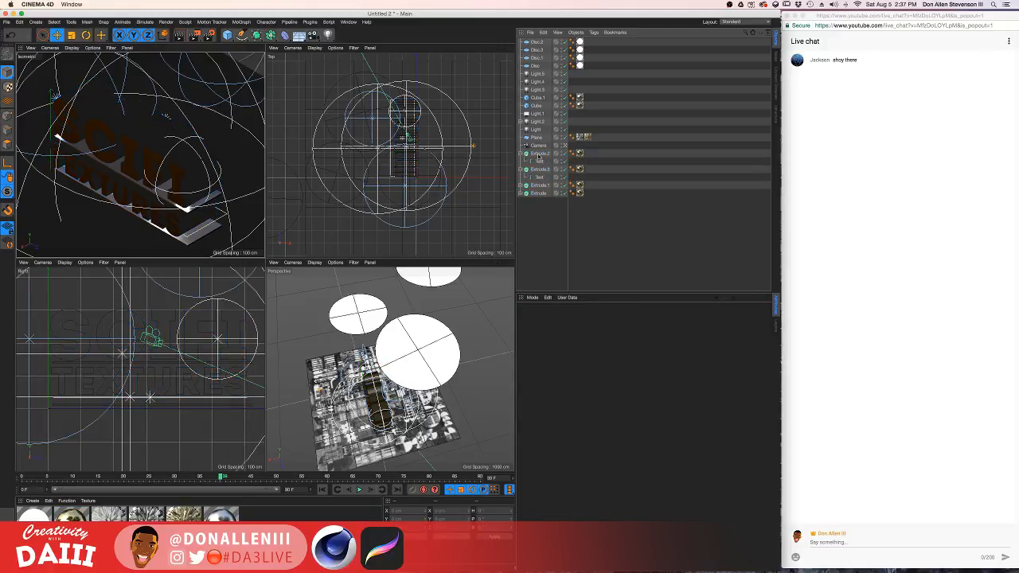
click(538, 154)
drag(649, 335, 650, 329)
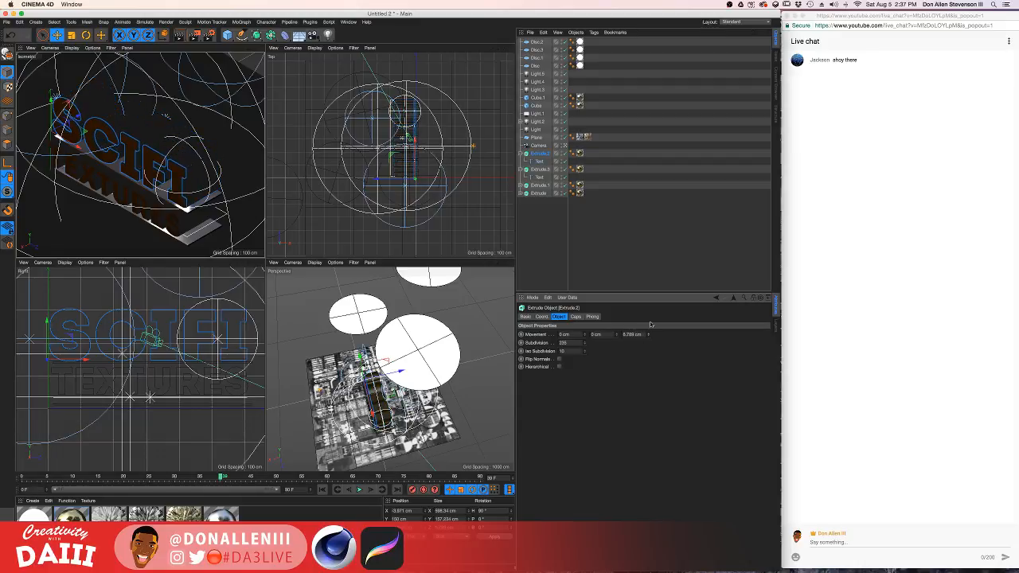
click(540, 169)
drag(649, 335, 649, 353)
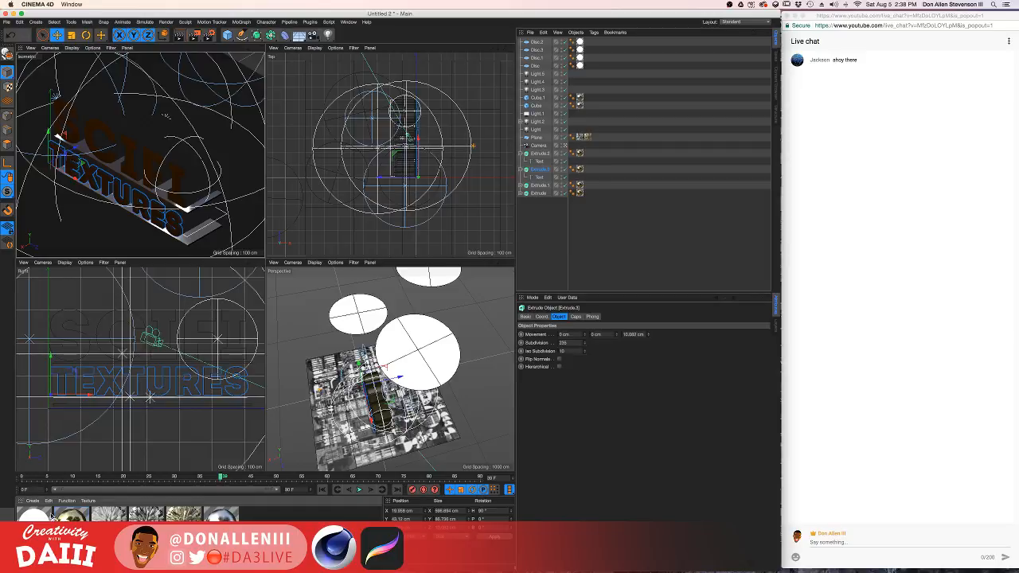
Apply the white luminous material to both thin text copies and move them slightly in front of the gold lettering.
drag(585, 157, 580, 153)
drag(34, 511, 583, 170)
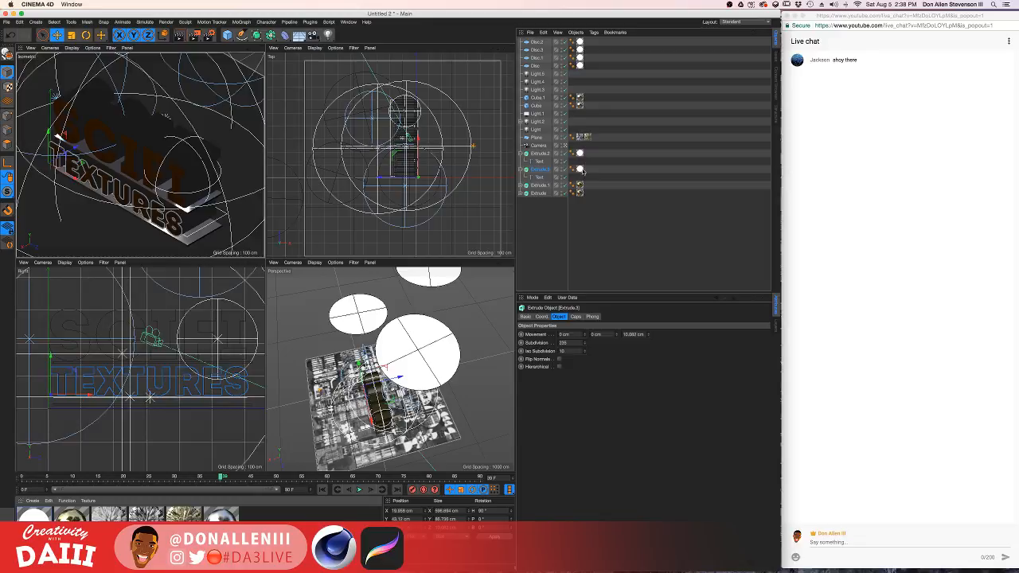
shift+click(540, 153)
drag(75, 133, 76, 135)
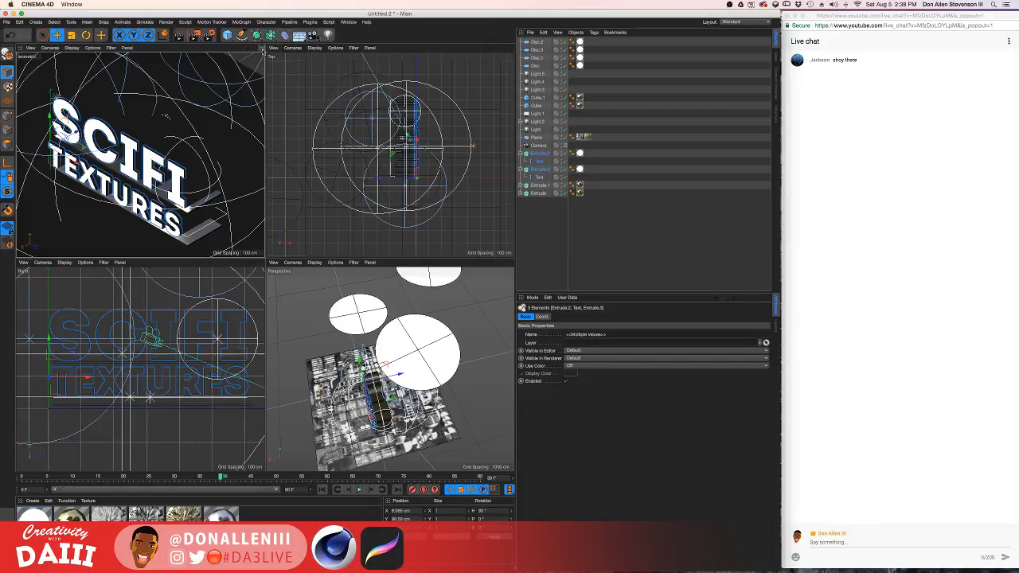
Enlarge the isometric view and render it to check the white letter faces against the gold extrusions.
click(261, 49)
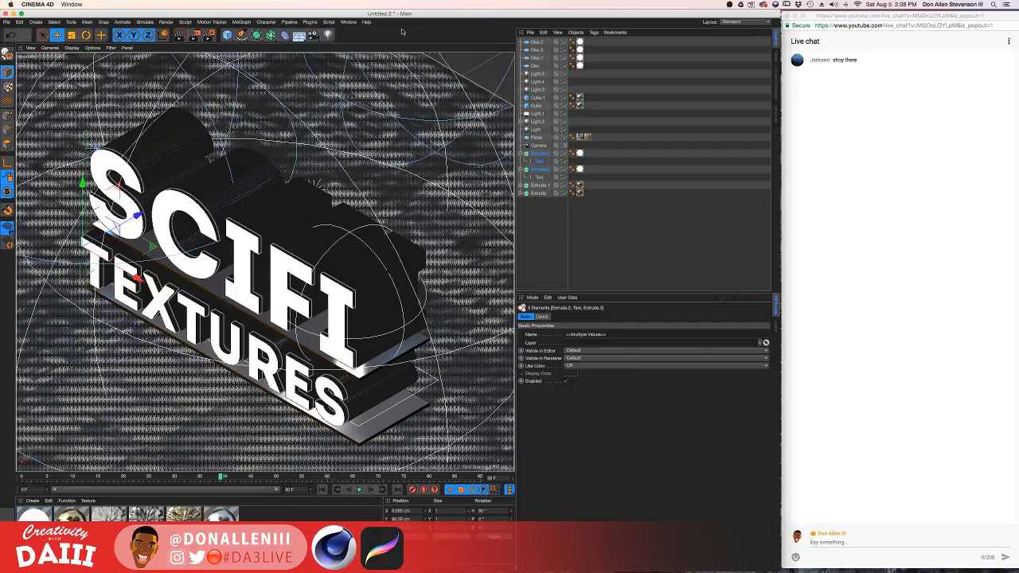
key(super+r)
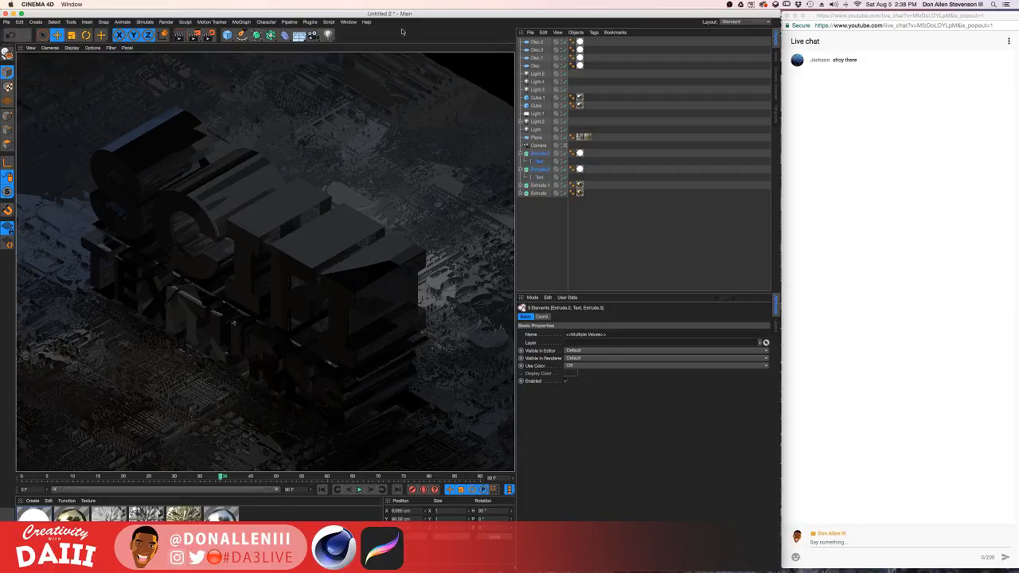
key(super+r)
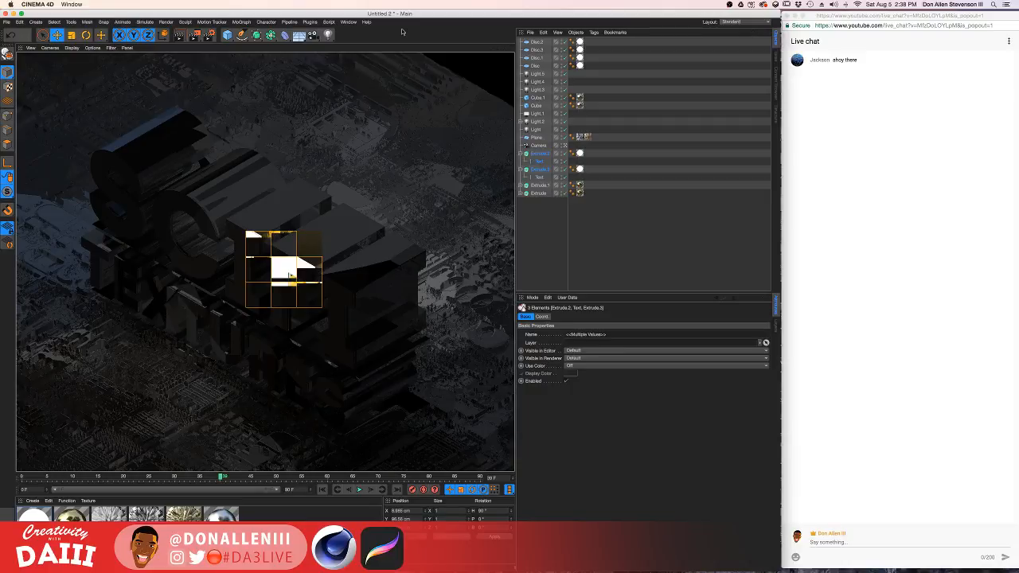
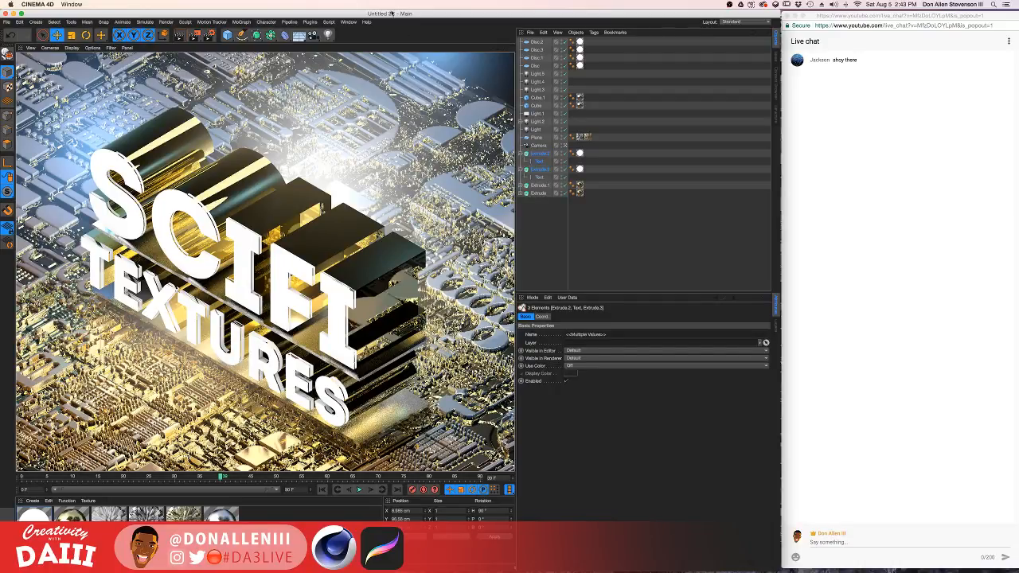
Compare the rendered lettering with the circuit-textured cube artwork open on another desktop.
key(ctrl+Up)
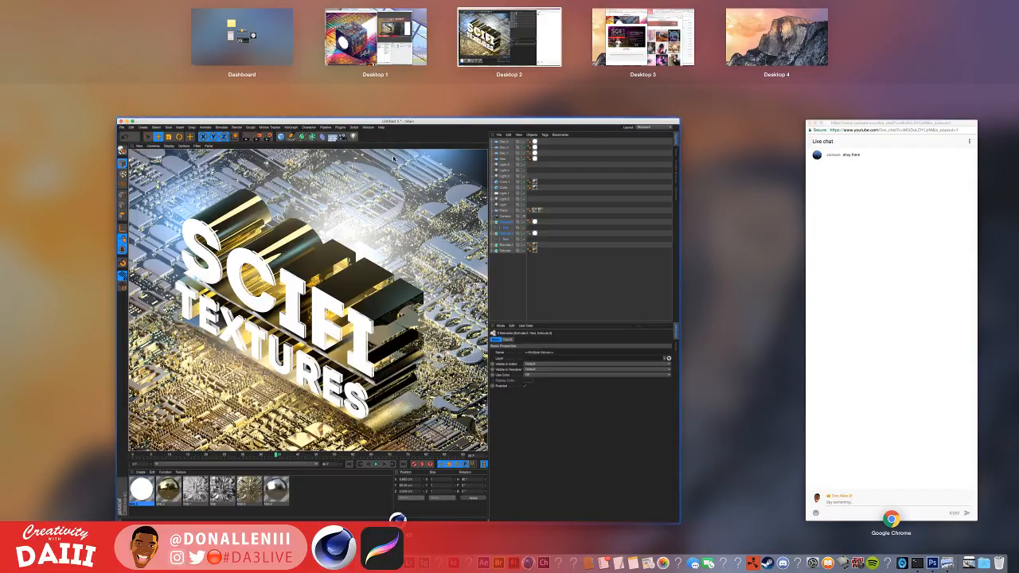
click(311, 219)
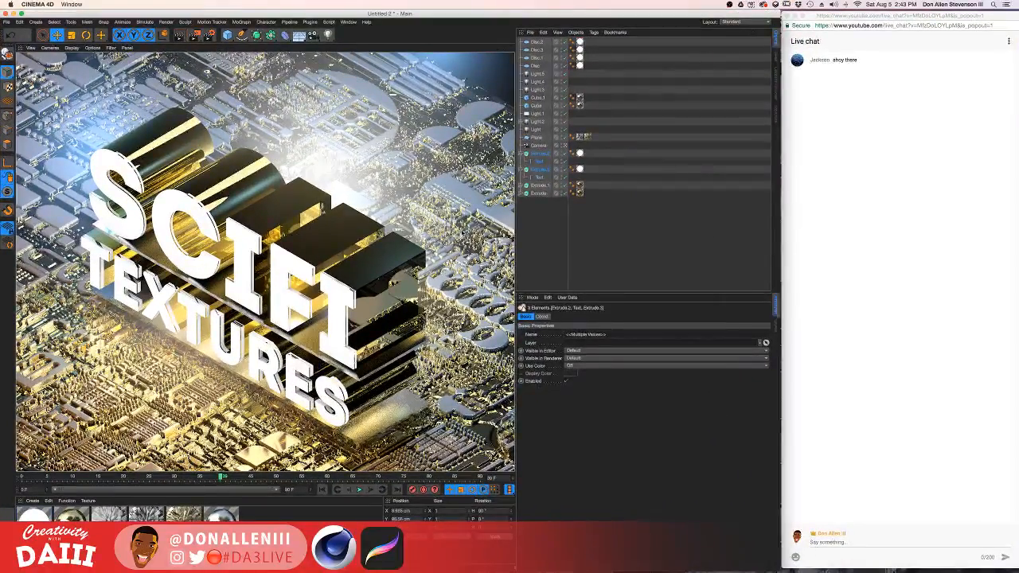
key(ctrl+Up)
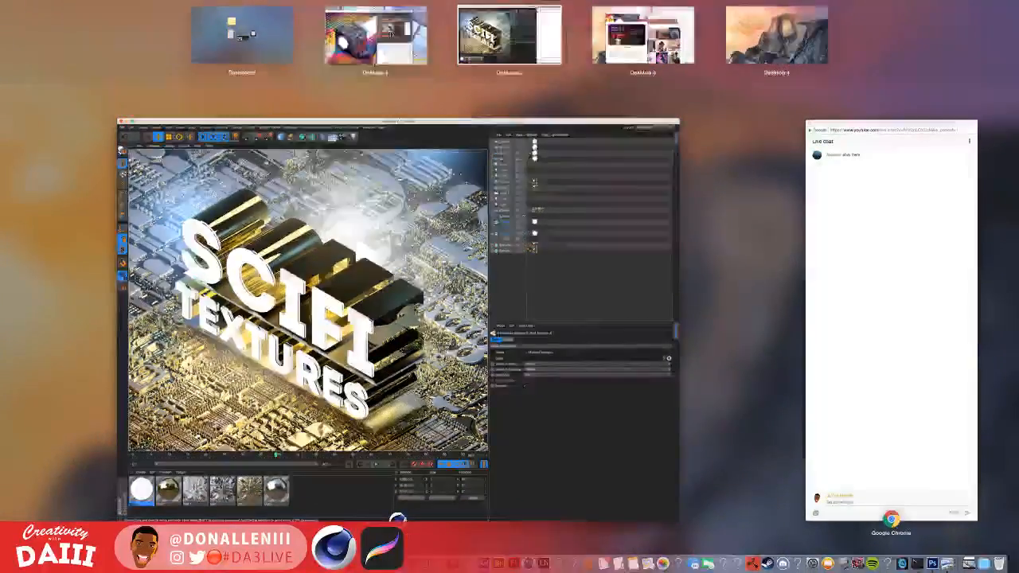
click(391, 34)
key(ctrl+Up)
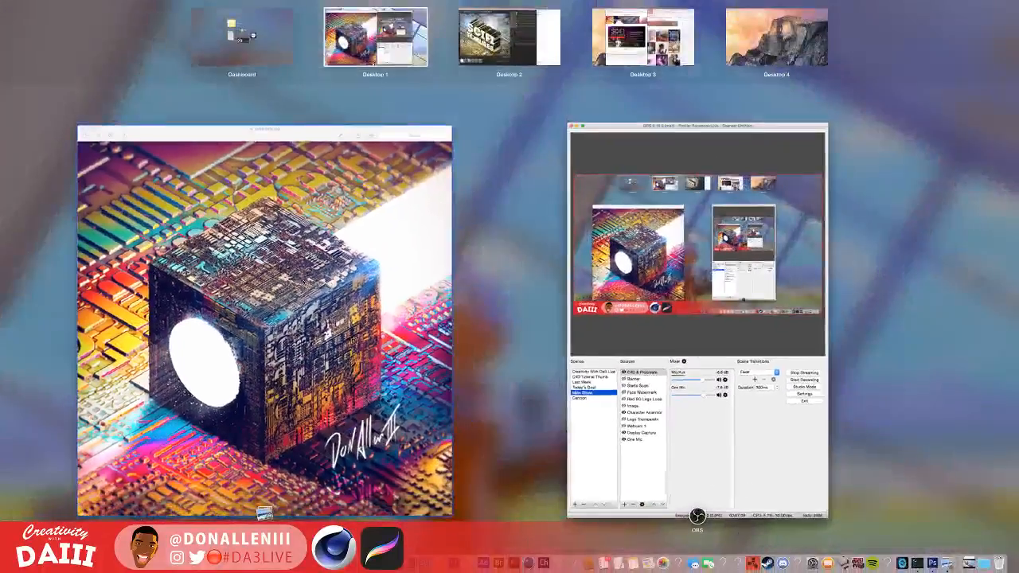
click(551, 49)
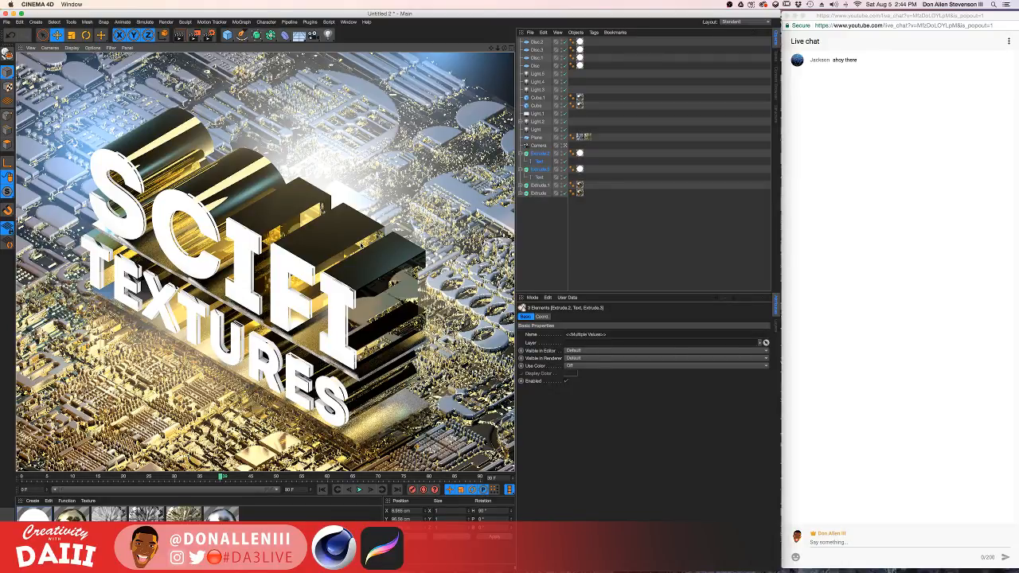
key(ctrl+Up)
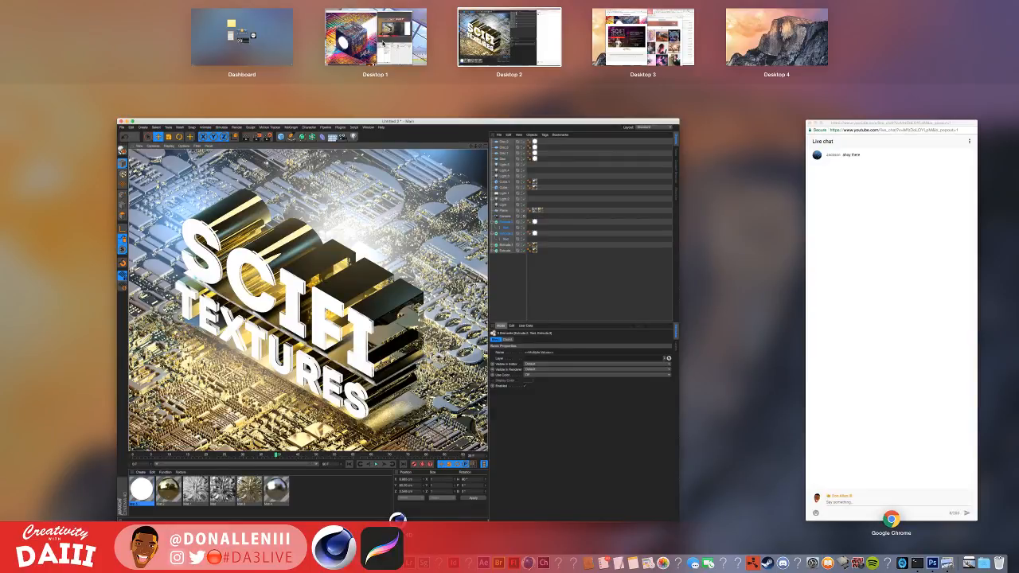
click(314, 241)
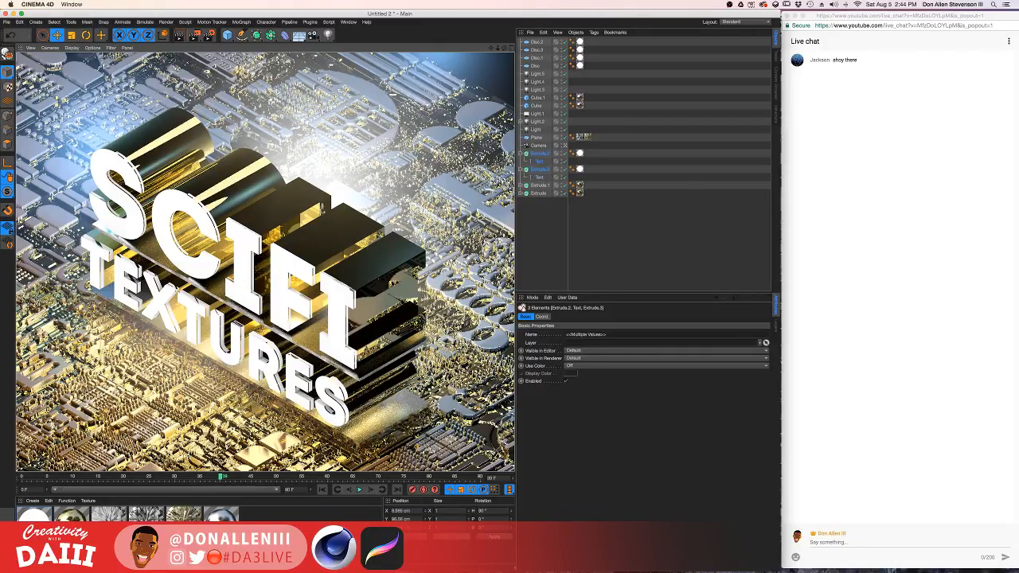
key(ctrl+Up)
click(344, 275)
Set the render output size to 1400 x 1400 pixels.
click(205, 35)
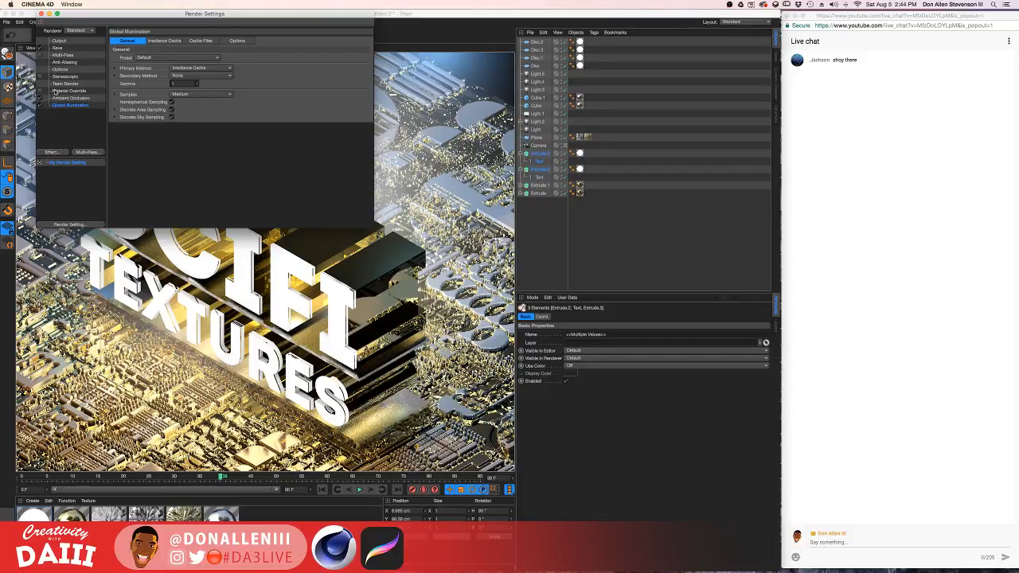
click(60, 40)
double_click(172, 48)
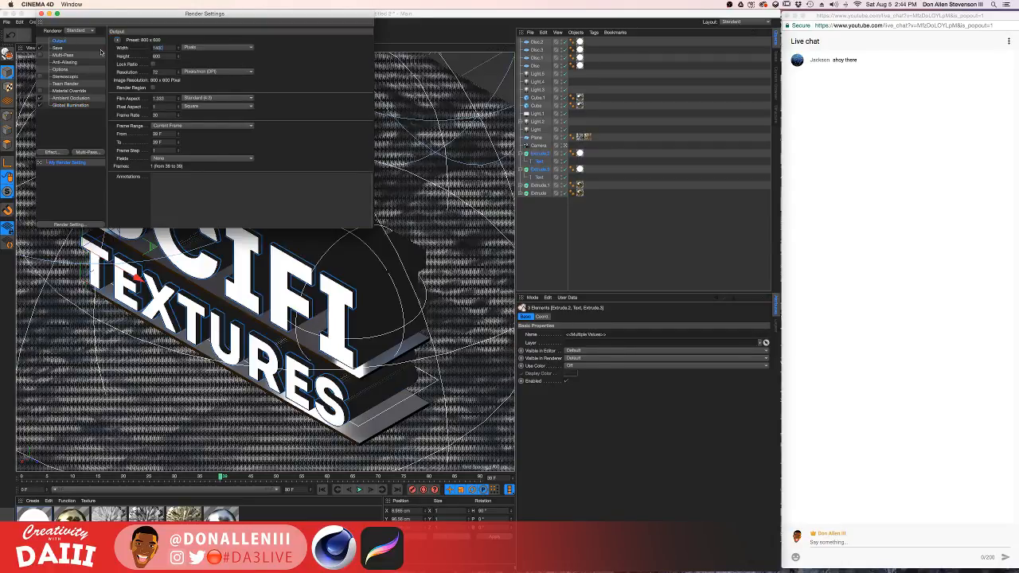
key(Return)
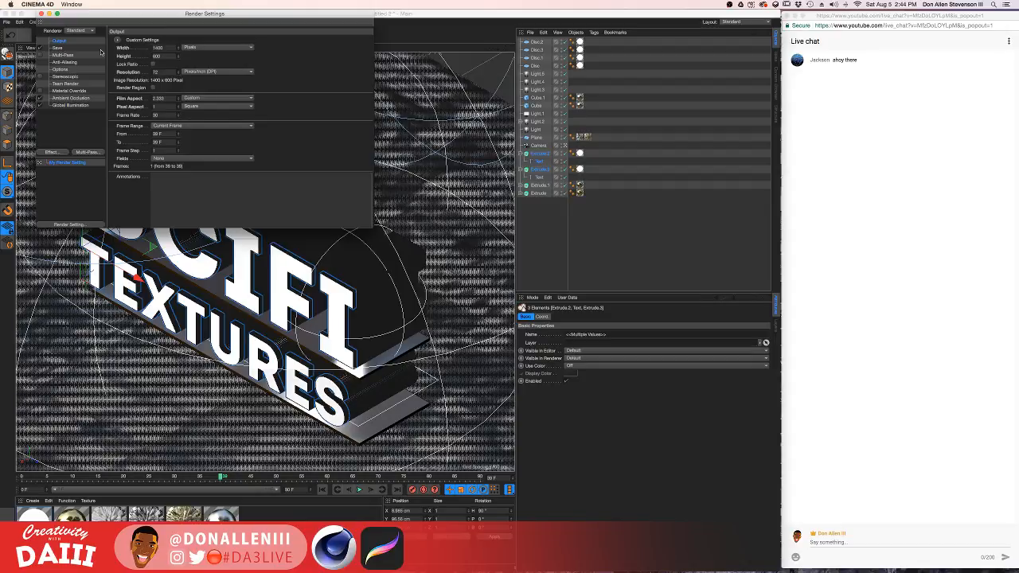
double_click(154, 55)
text(1400)
key(Return)
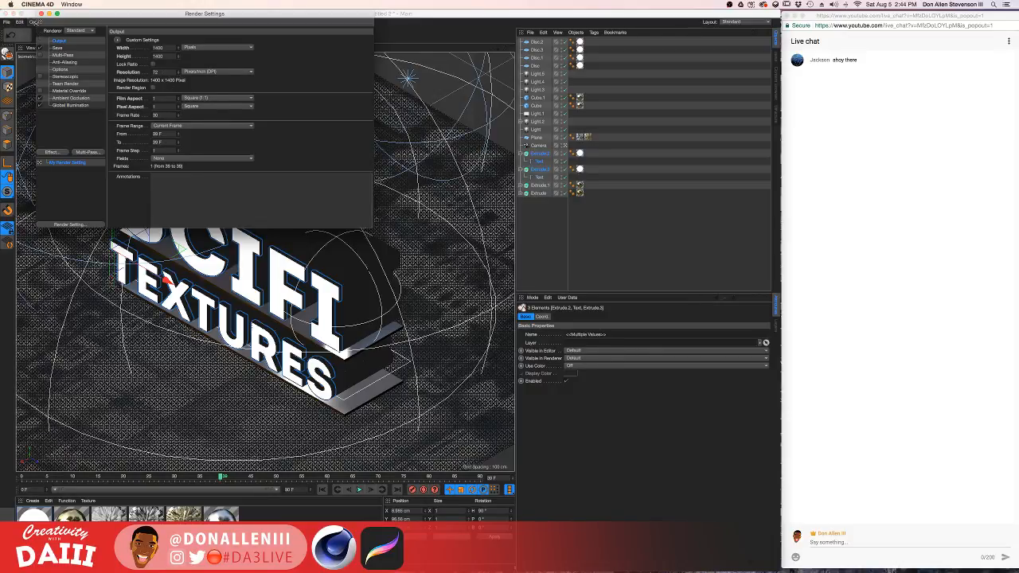
Review the anti-aliasing options in the render settings.
click(67, 62)
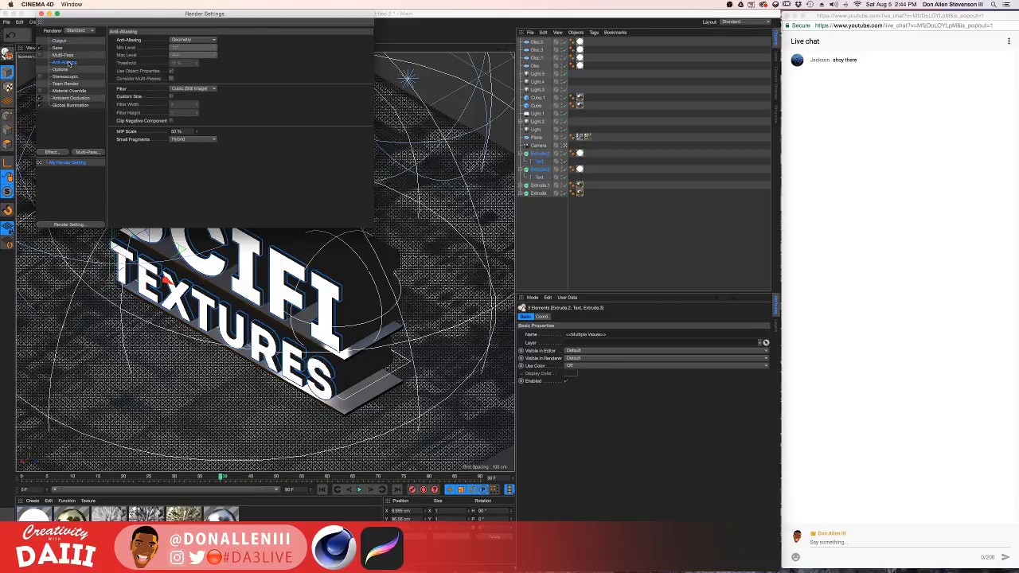
click(42, 14)
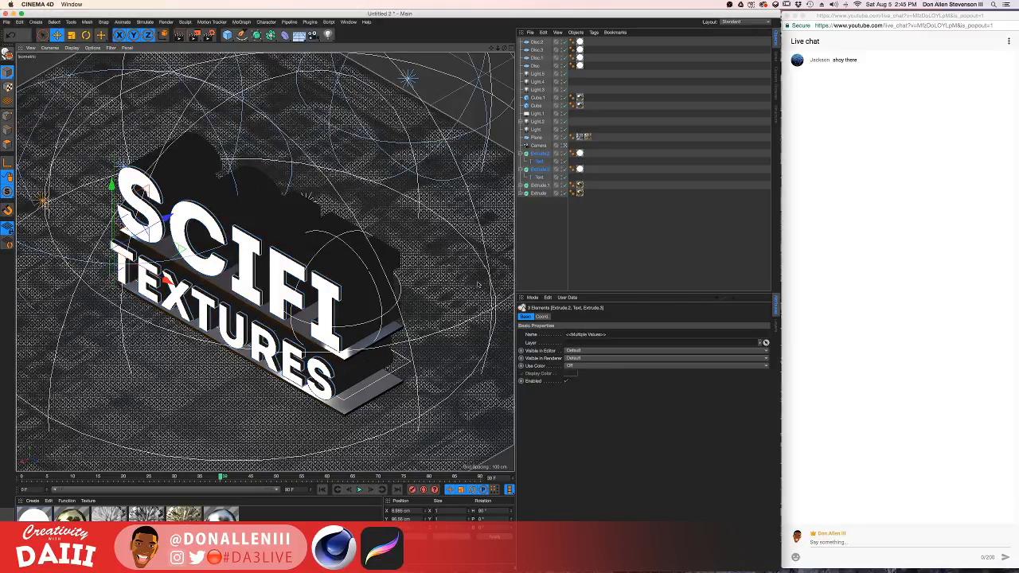
Try moving the ground plane beneath the lettering and undo the move.
click(210, 329)
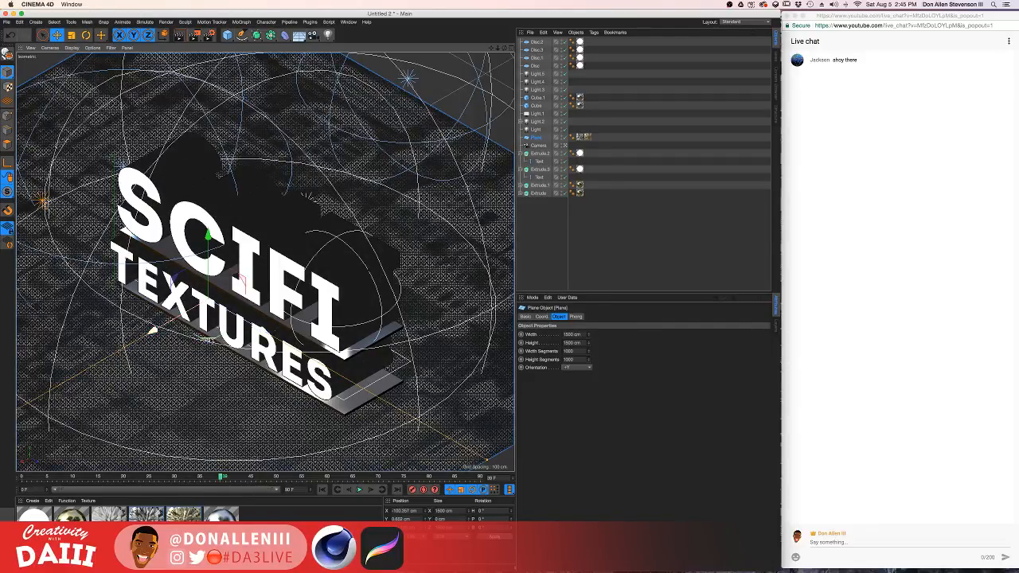
drag(209, 340, 268, 313)
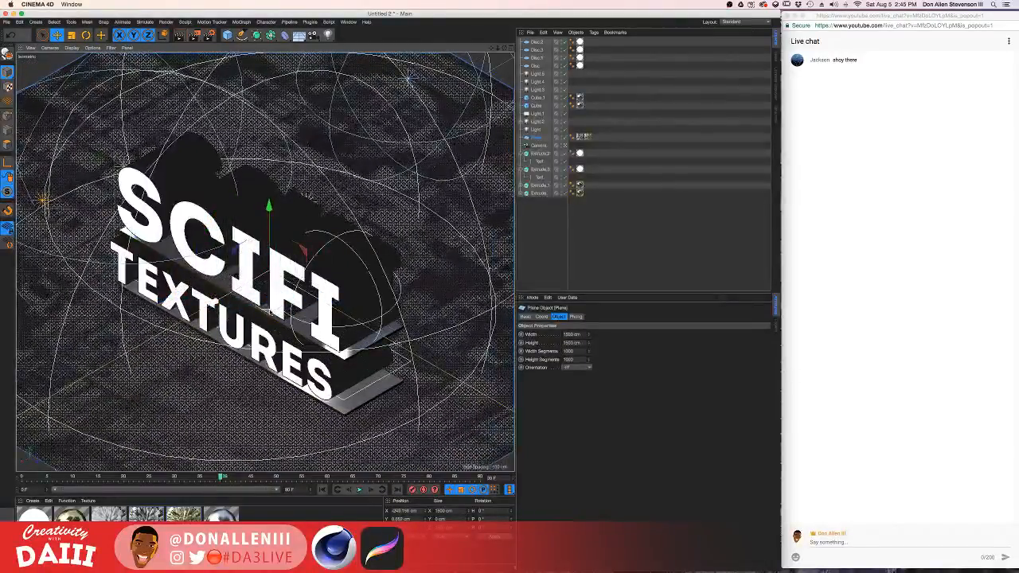
key(super+z)
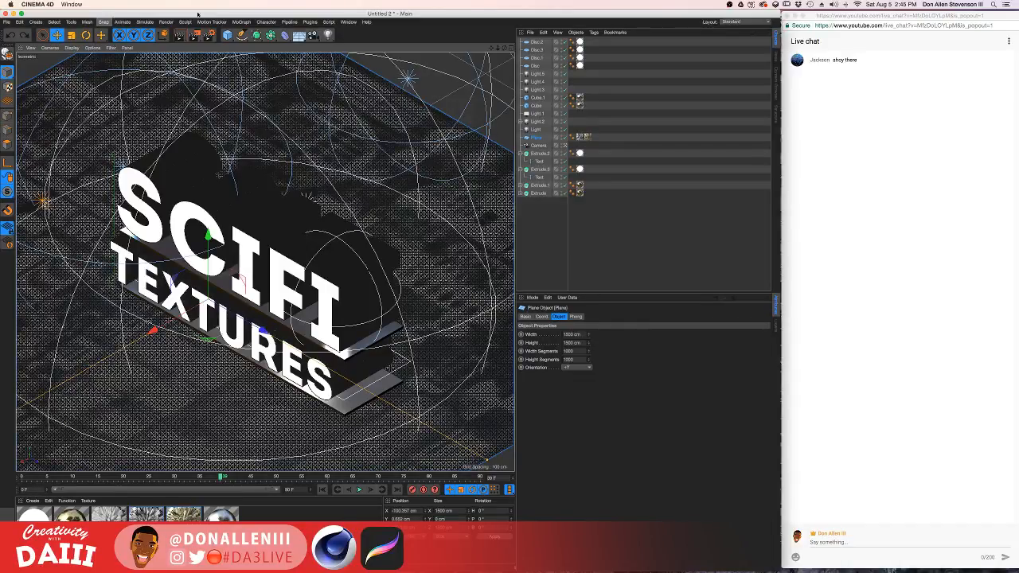
Set the saved render image format to PNG in the render settings.
click(210, 36)
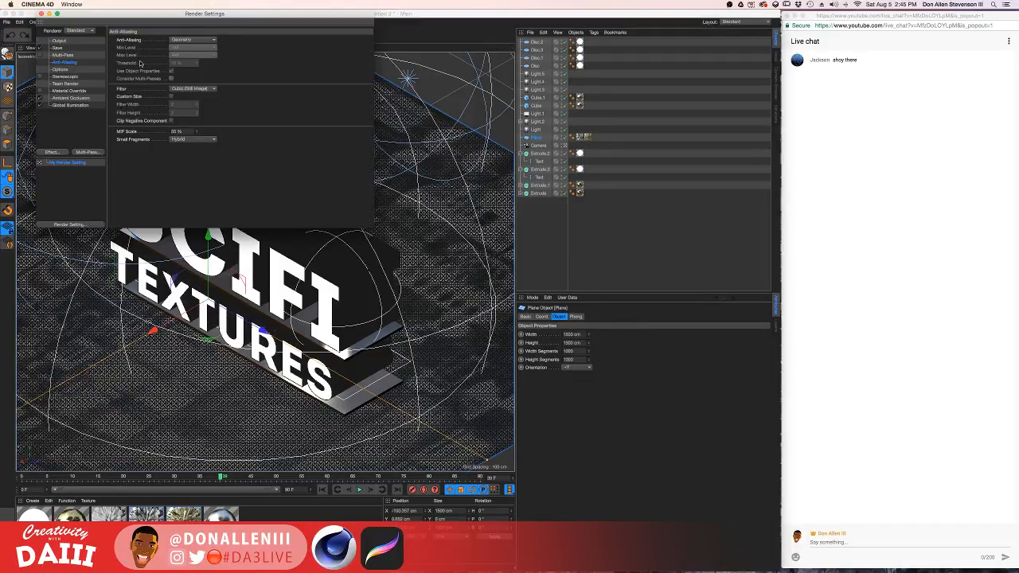
click(198, 90)
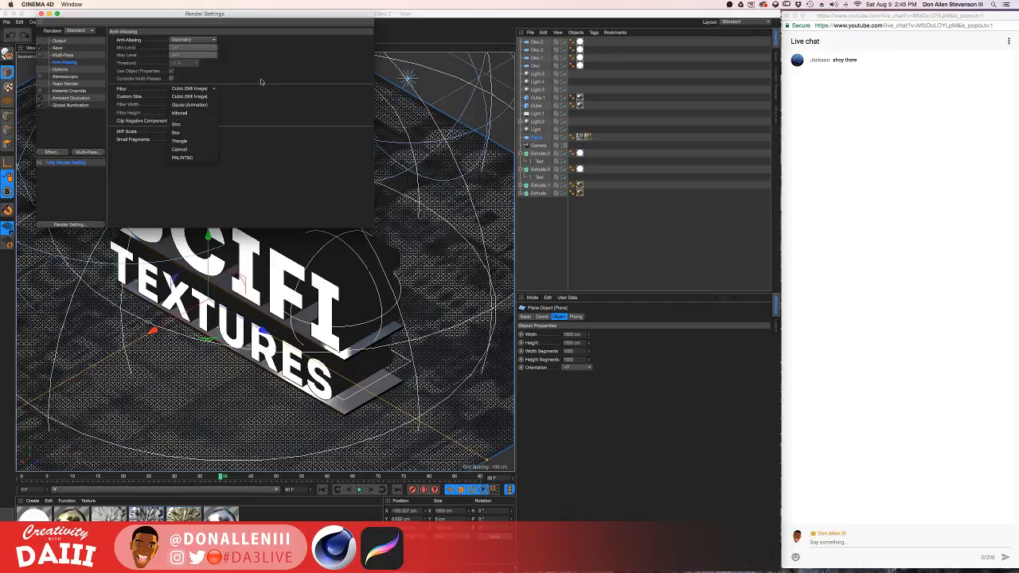
click(59, 40)
click(61, 48)
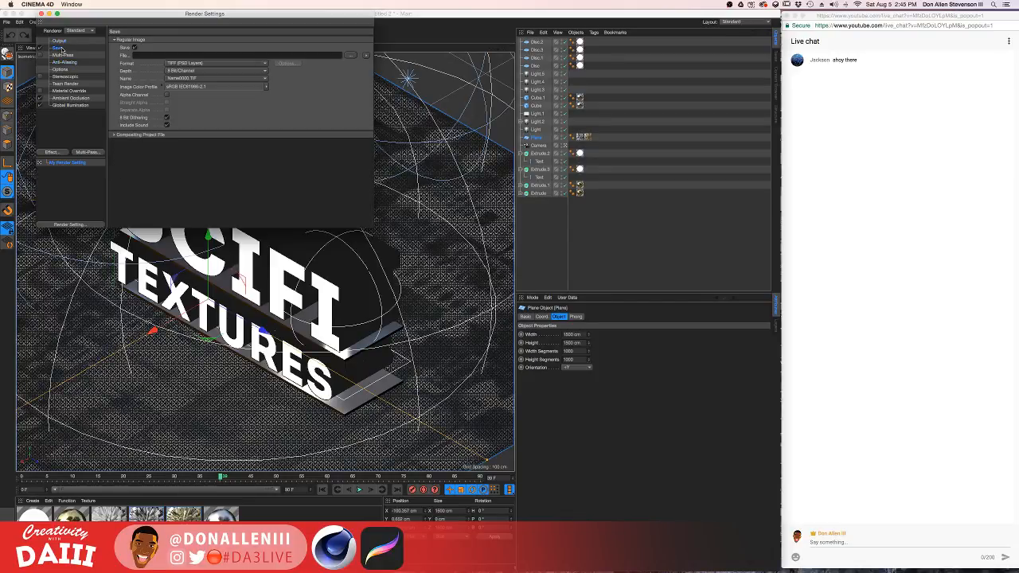
click(212, 65)
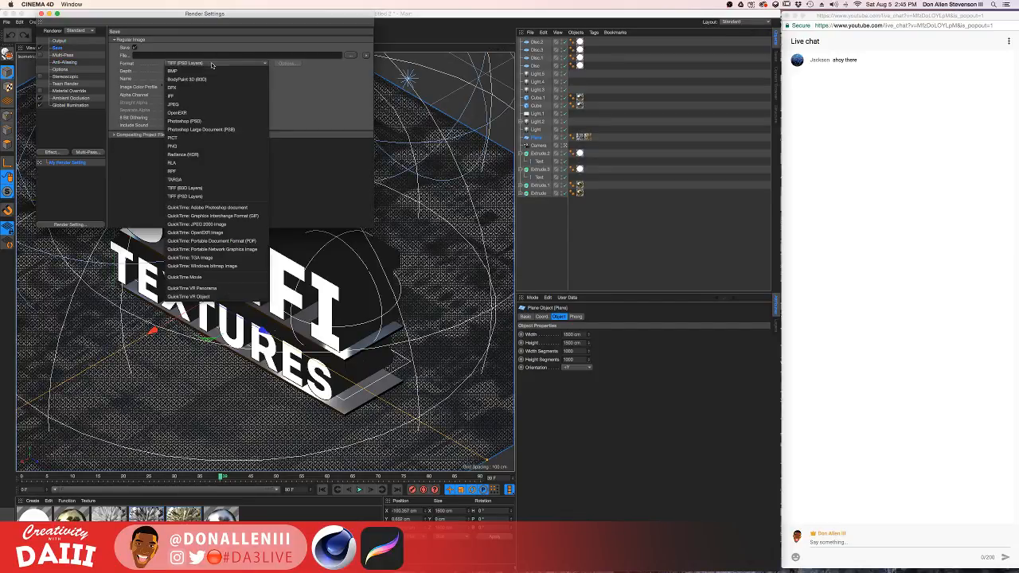
click(199, 147)
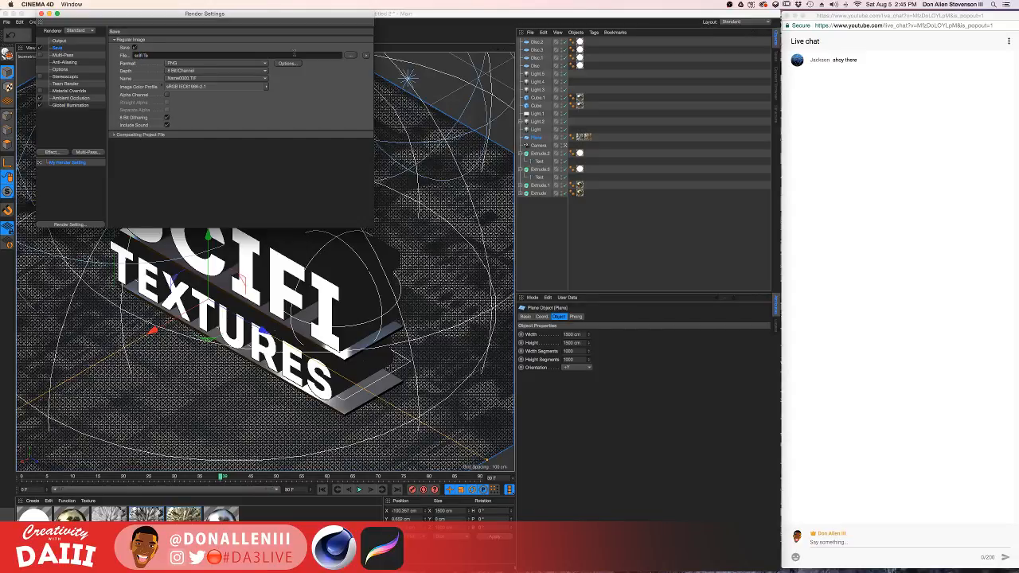
Set the render output file to "scifi Texture ad" in the SCIFI_building folder on the Seagate Backup Plus Drive.
text(c)
click(351, 55)
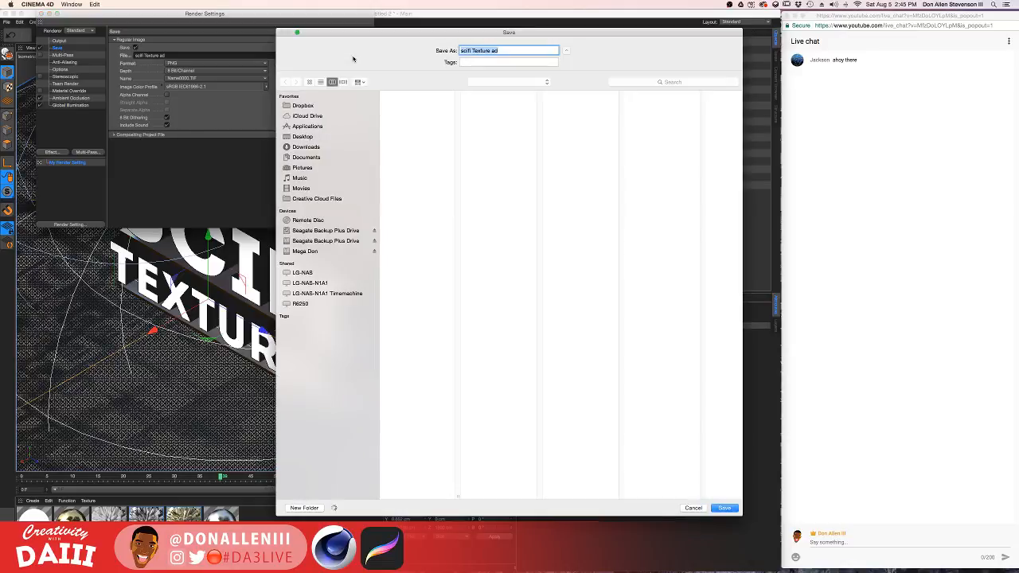
click(341, 241)
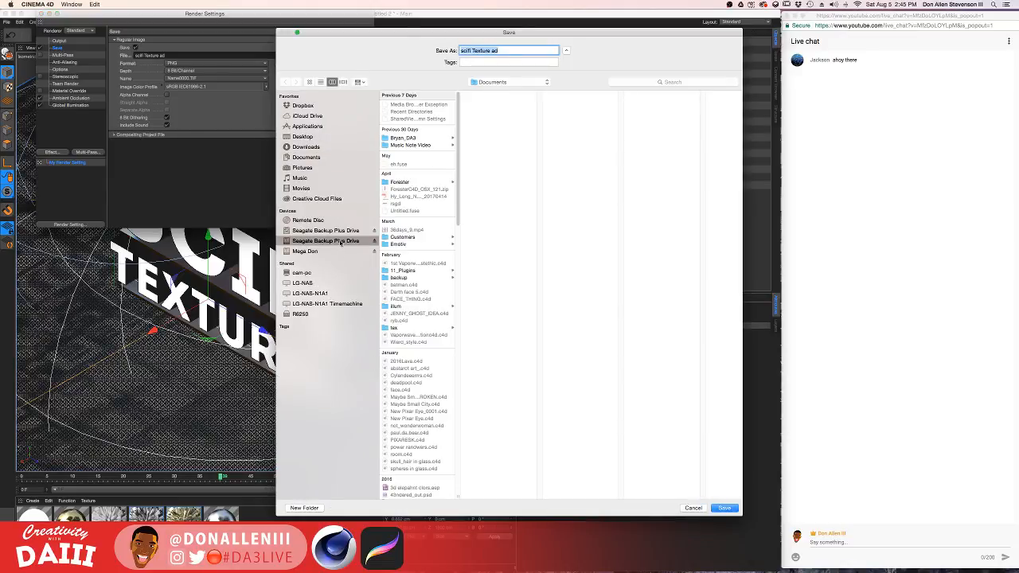
click(431, 104)
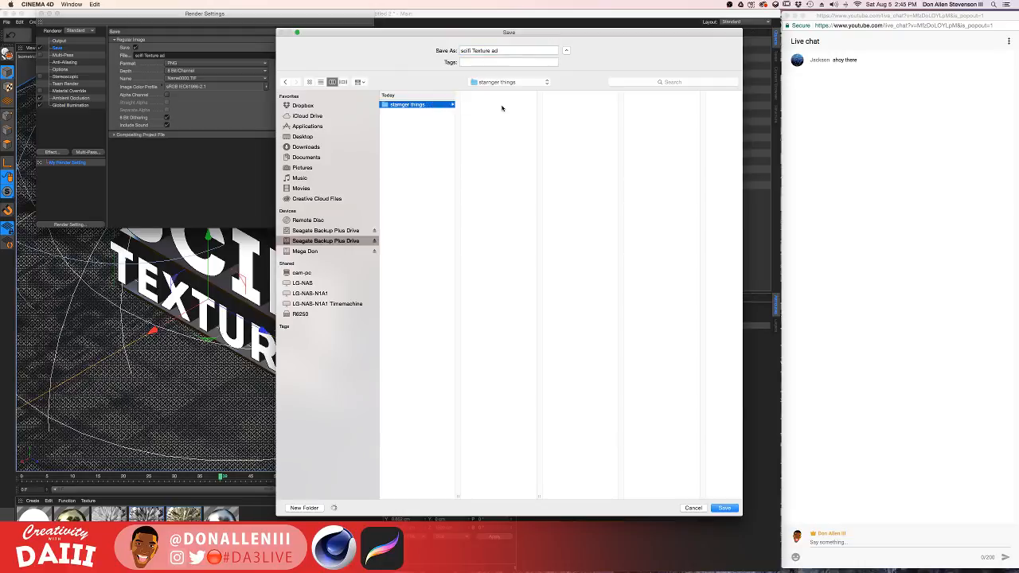
click(489, 106)
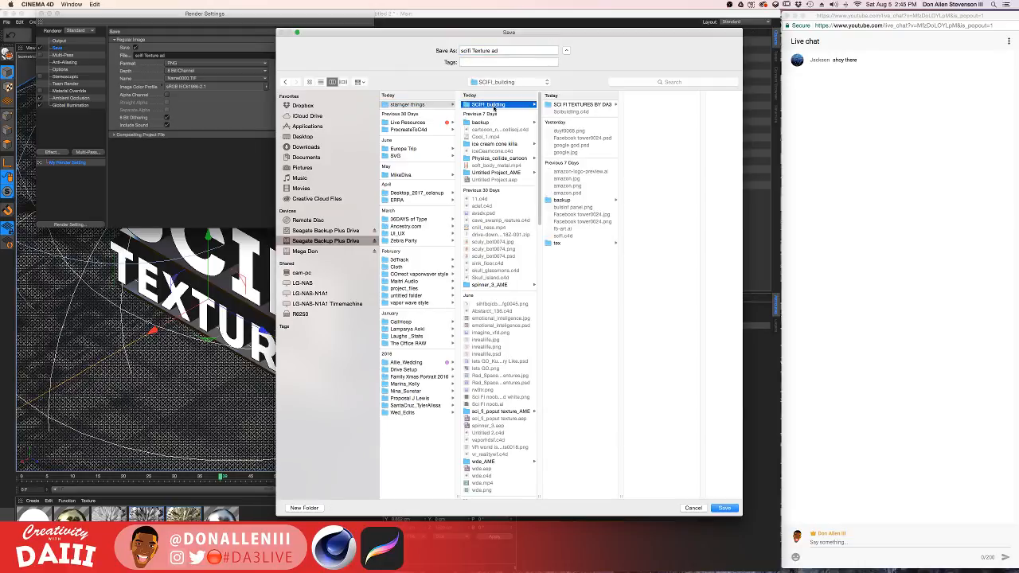
click(723, 509)
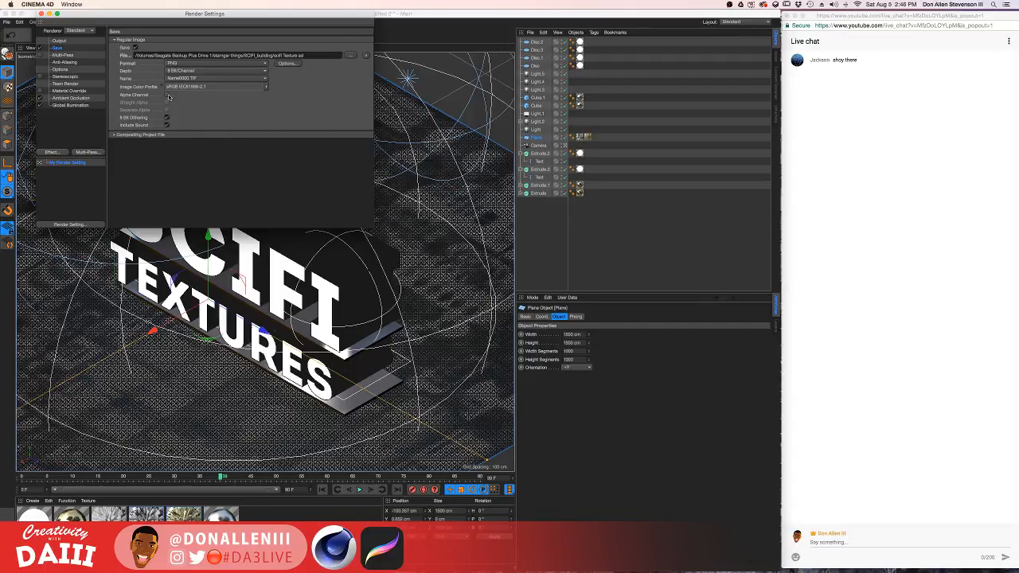
click(41, 13)
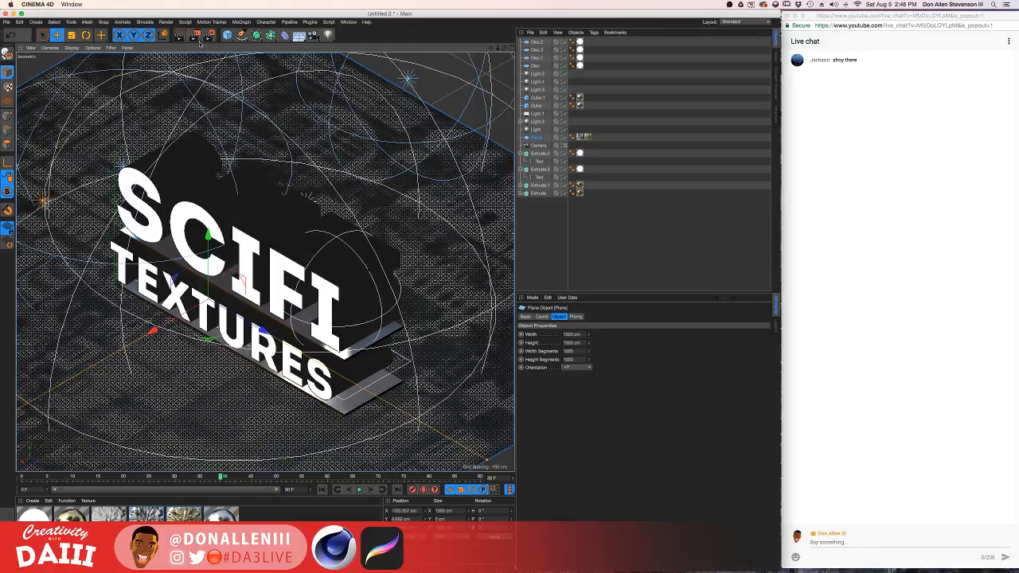
Render the scene to the Picture Viewer and move the viewer window clear of the viewport and object list.
click(195, 36)
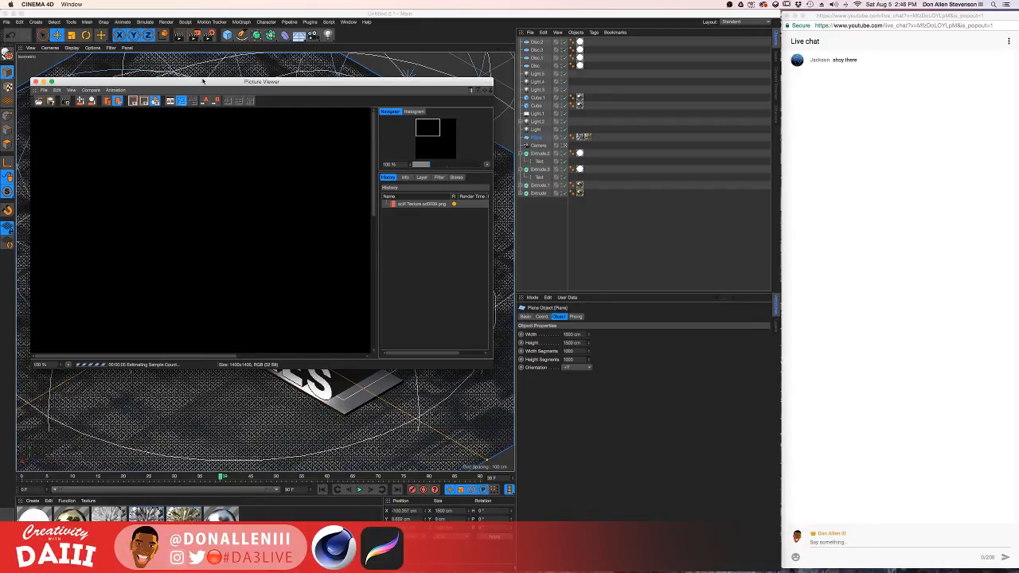
drag(203, 84, 289, 75)
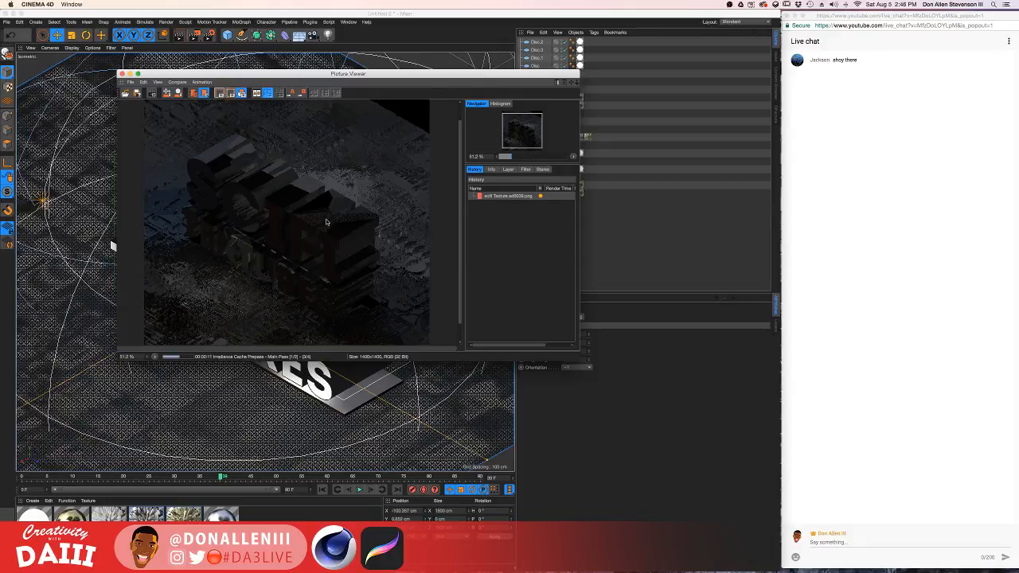
drag(167, 73, 534, 441)
scroll(295, 246, down, 2)
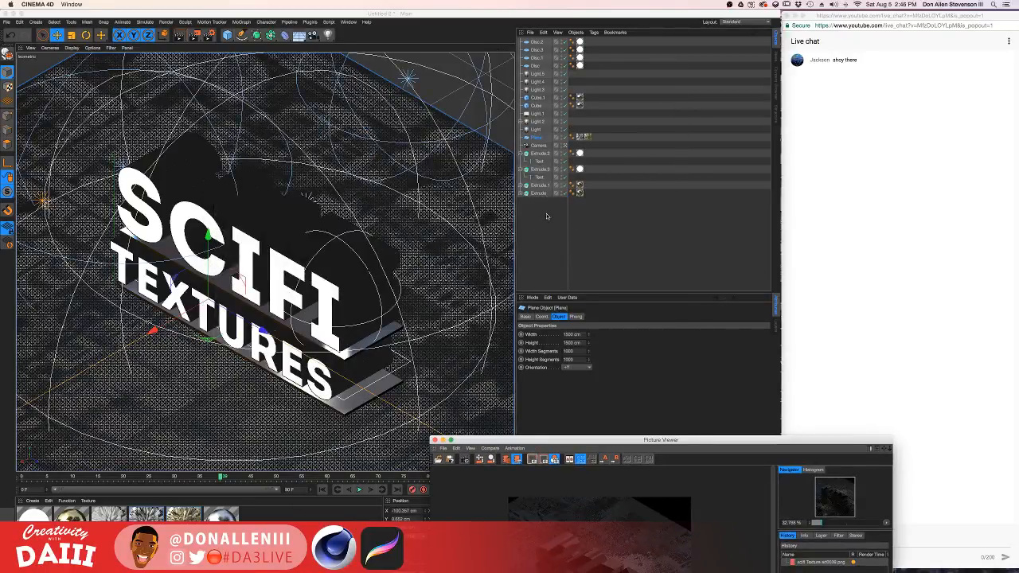
Disable the two white letter-face extrusions and their text splines to expose the gold lettering.
click(566, 154)
click(565, 162)
click(566, 170)
click(565, 177)
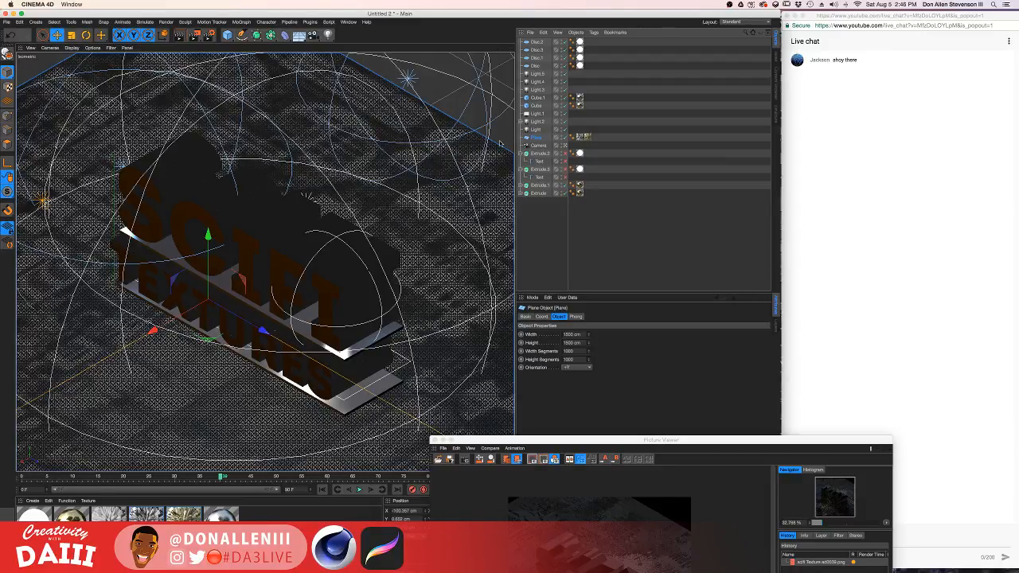
Set the output file name for the second render to "scifi Texture ad_2".
click(209, 35)
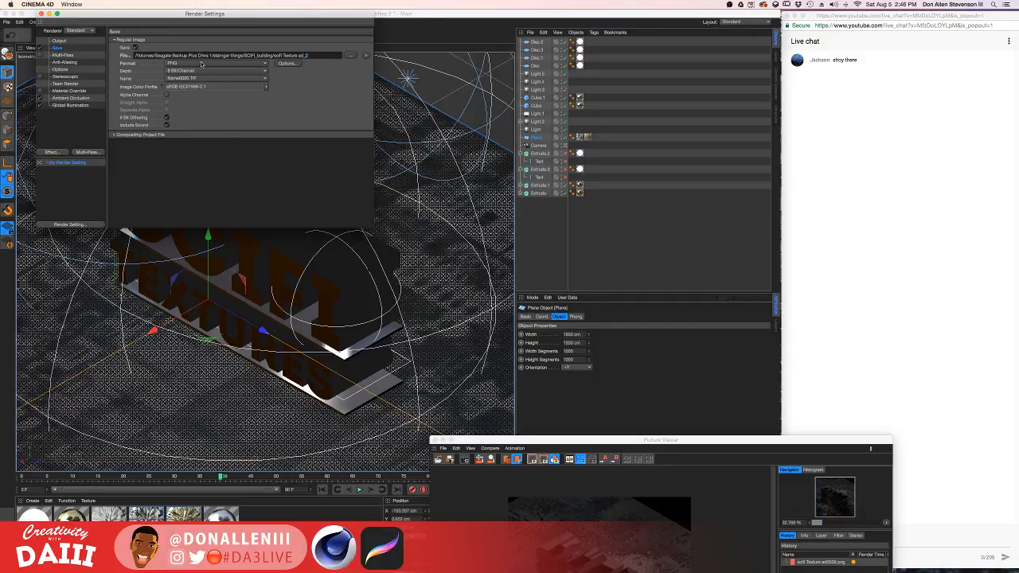
click(40, 13)
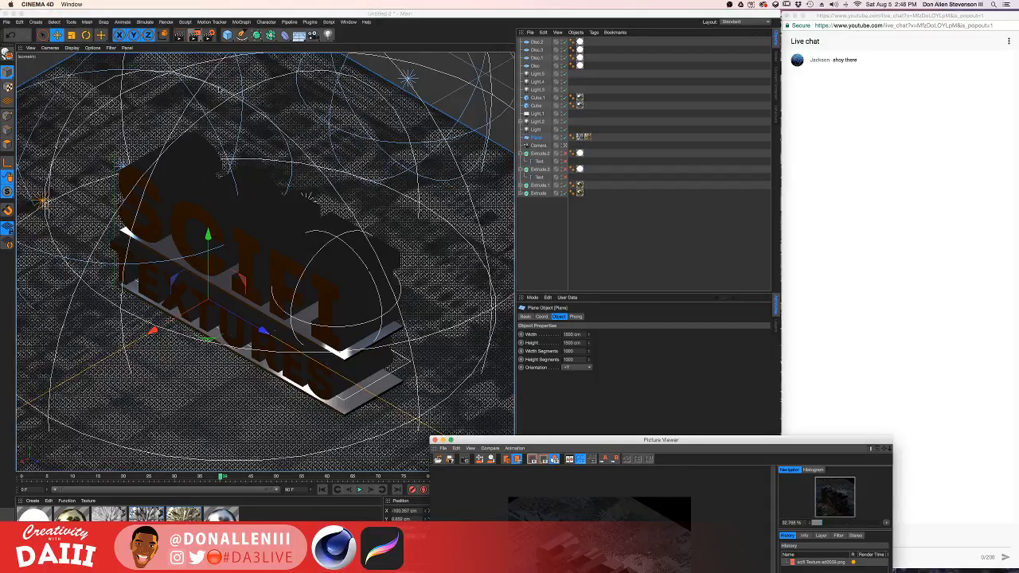
Try to start the second render to the Picture Viewer, but keep the current render running.
drag(637, 443, 490, 179)
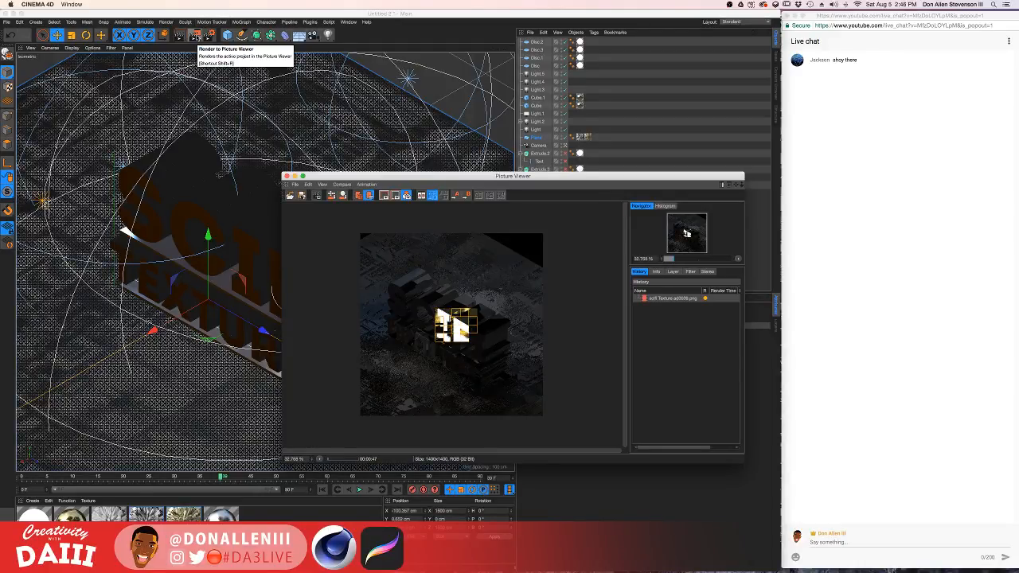
click(196, 36)
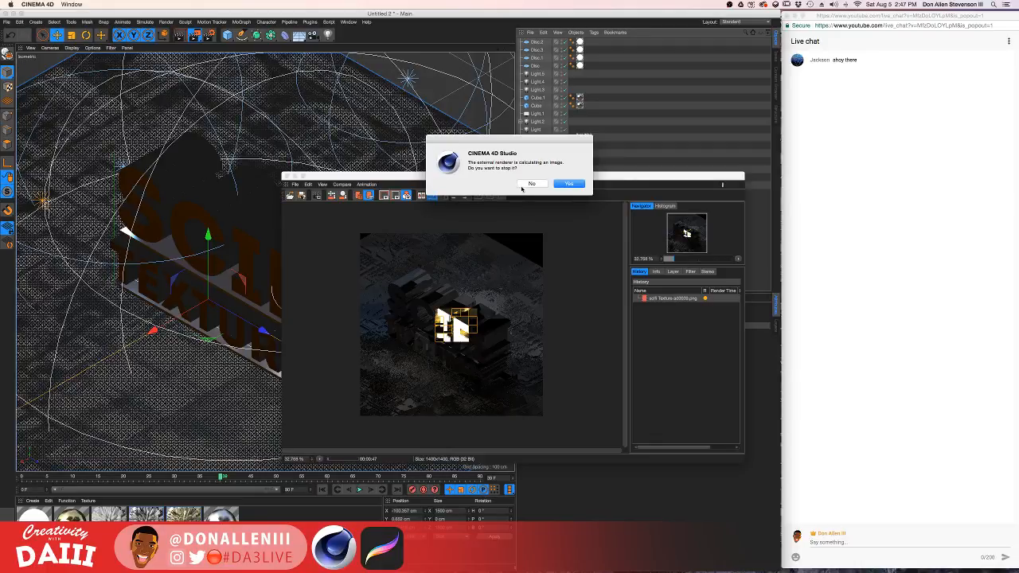
click(532, 184)
Inspect the partly rendered white and gold letters up close and move the Picture Viewer aside.
scroll(481, 325, up, 3)
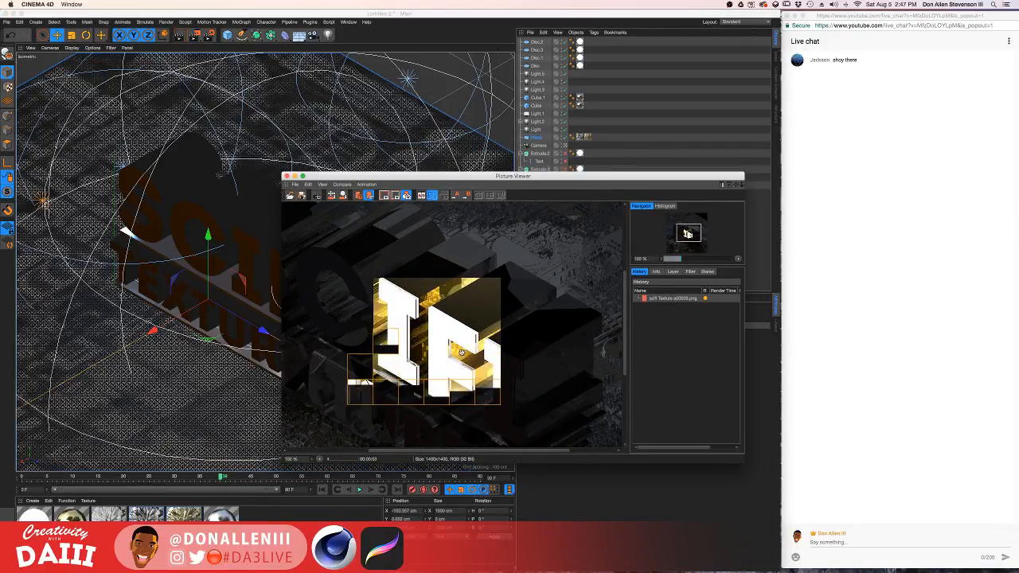
scroll(430, 344, down, 1)
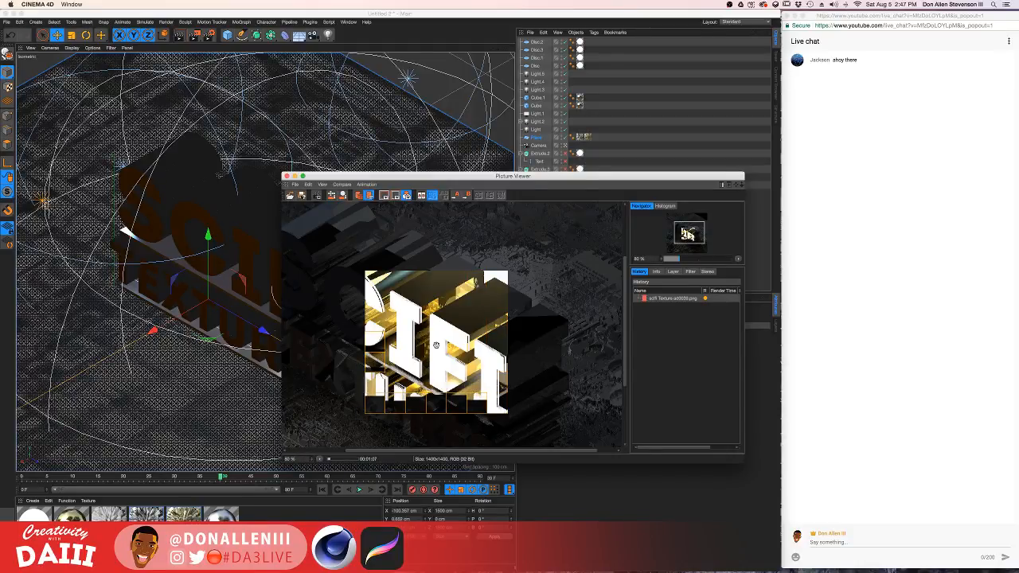
drag(491, 177, 727, 116)
Look at the circuit-cube artwork, and switch to Chrome to view the SCIFI TEXTURES downloads page beside the photo gallery.
key(ctrl+Up)
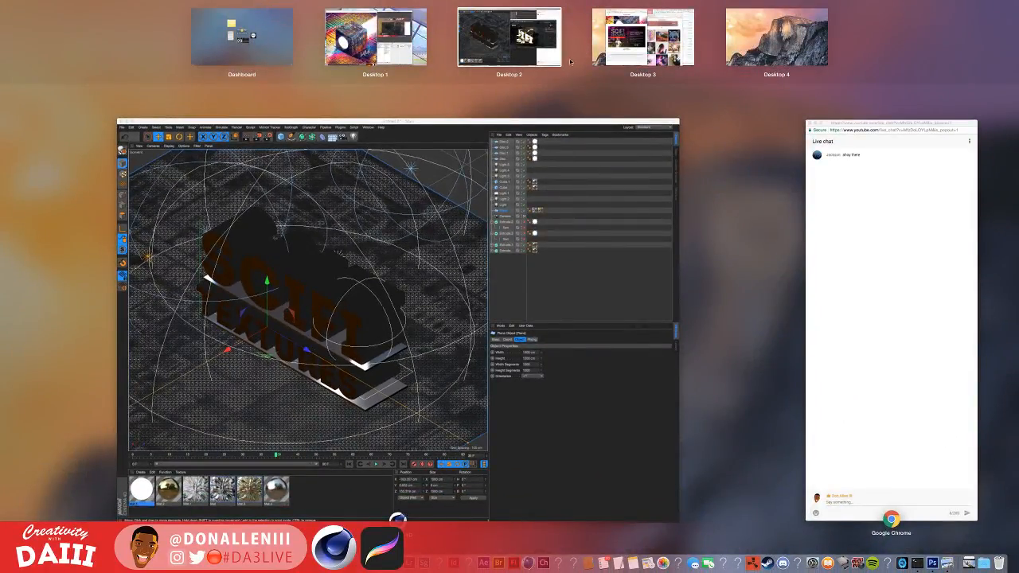
click(395, 39)
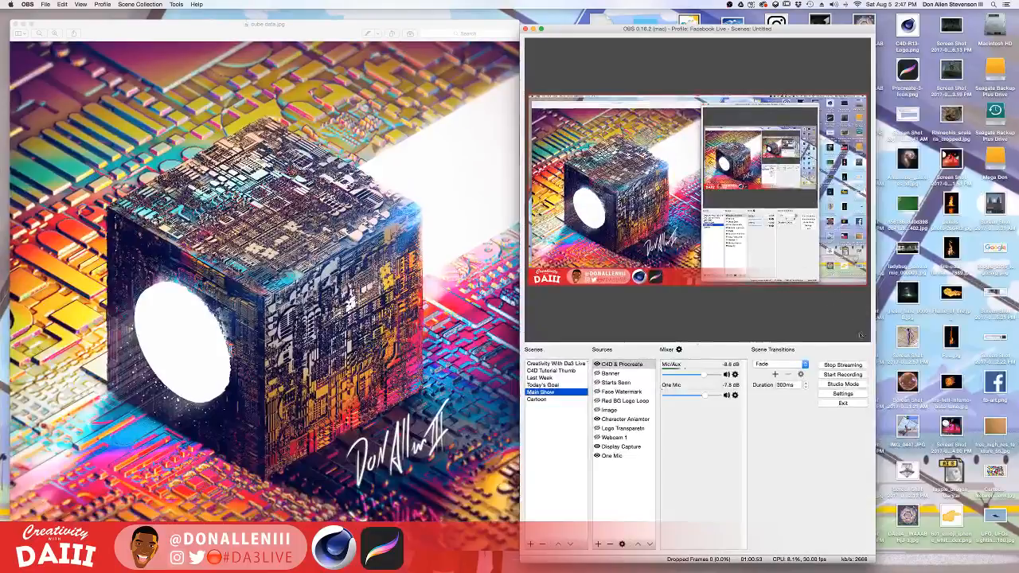
key(ctrl+Up)
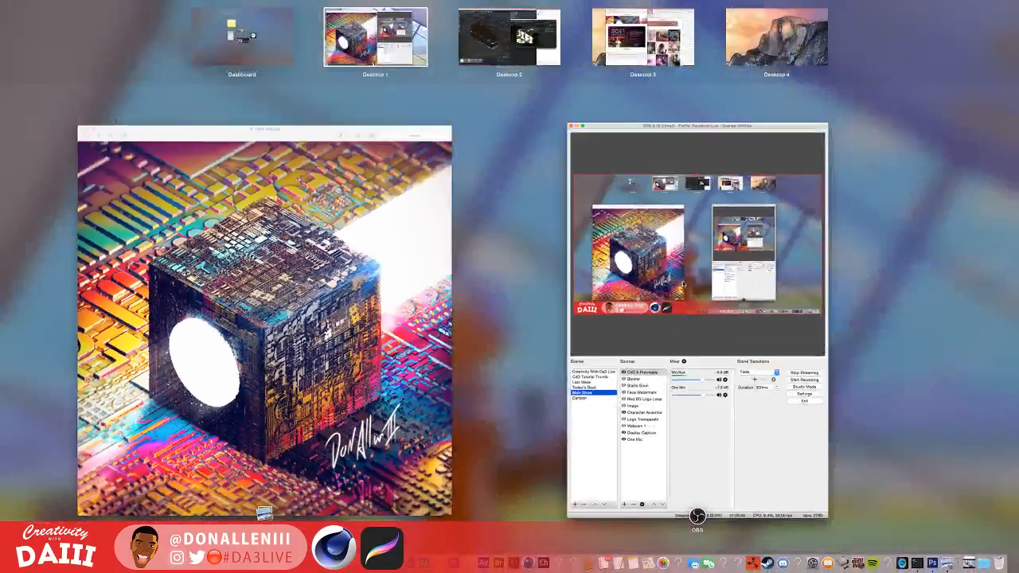
key(ctrl+Up)
key(ctrl+Up)
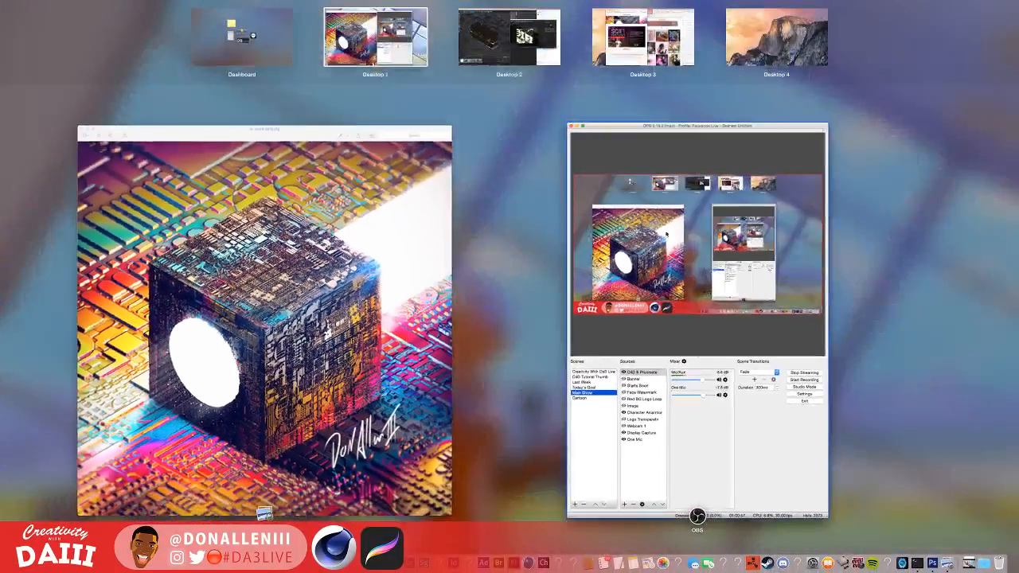
click(643, 37)
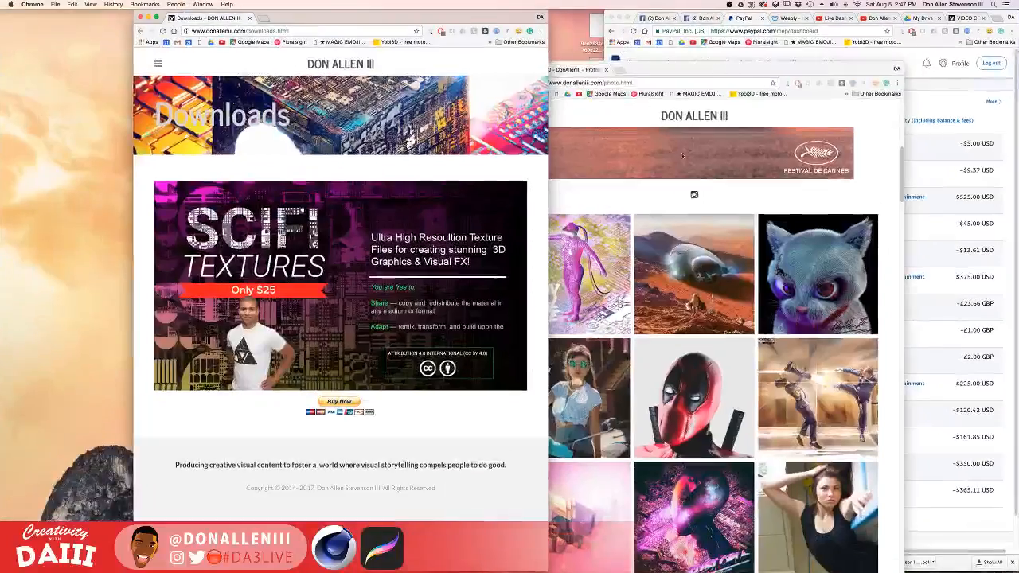
drag(715, 69, 808, 17)
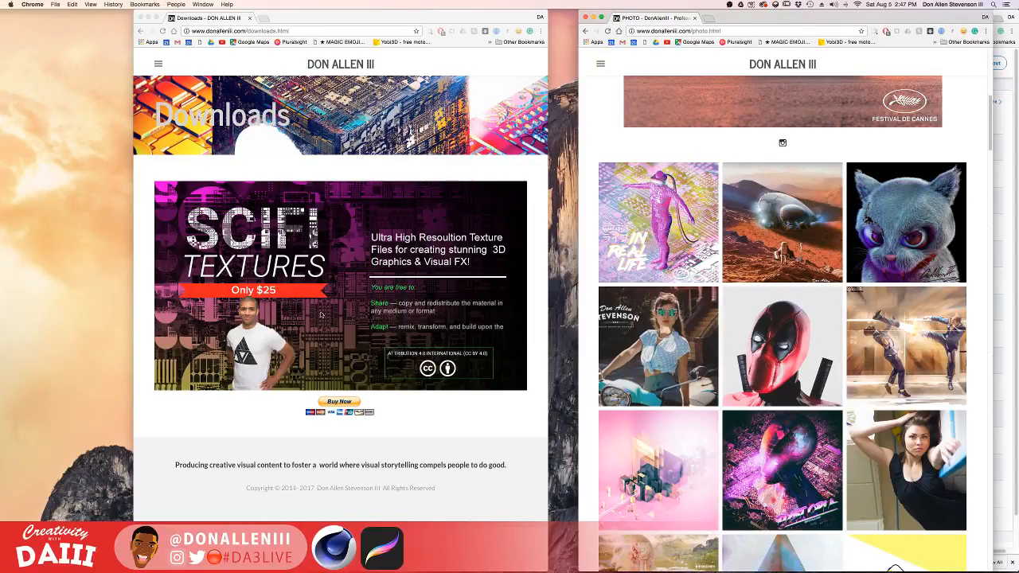
Search Google for "money stack obj" in a new browser tab.
click(264, 18)
text(mon)
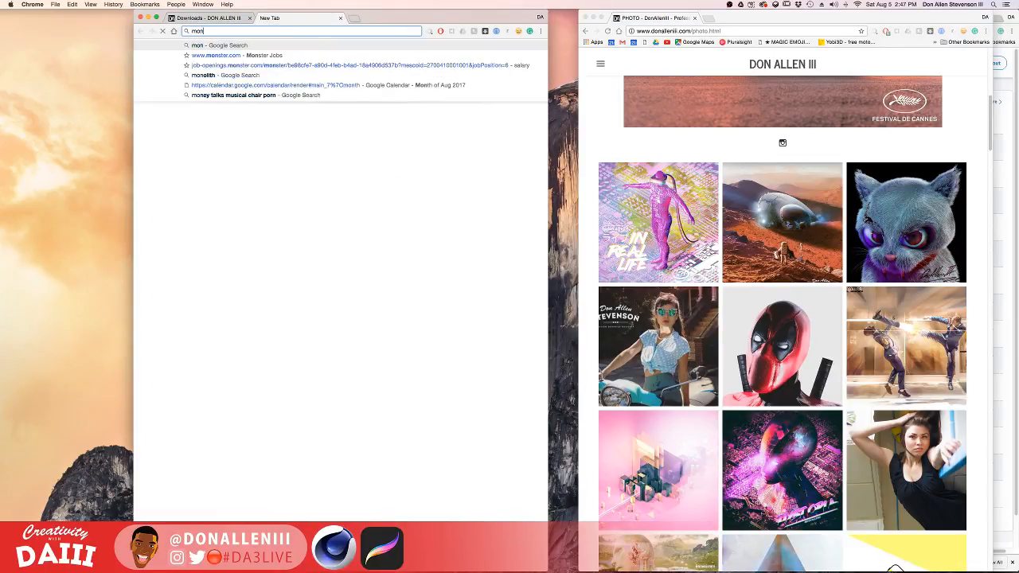
text(ey sta)
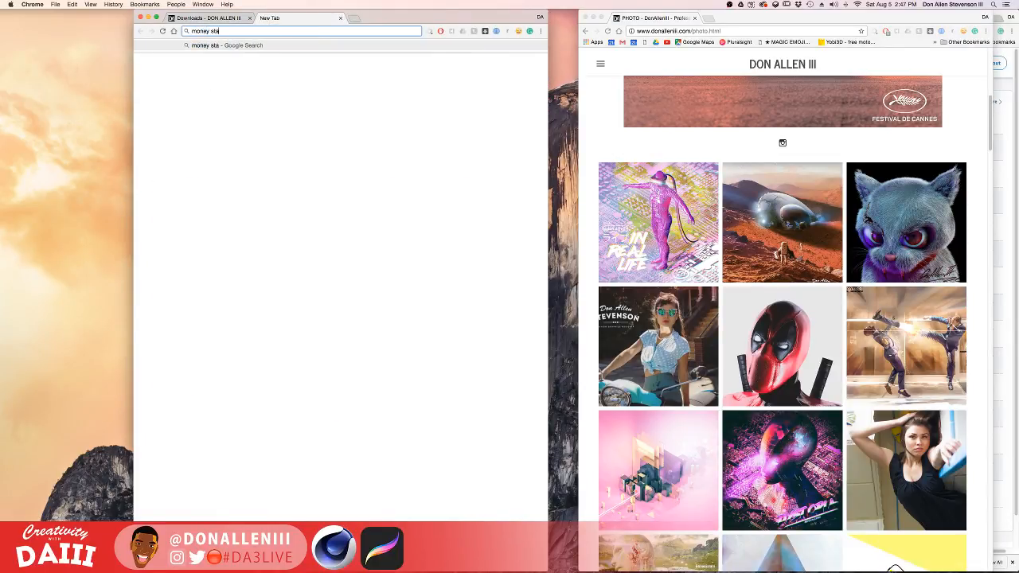
text(ck obj)
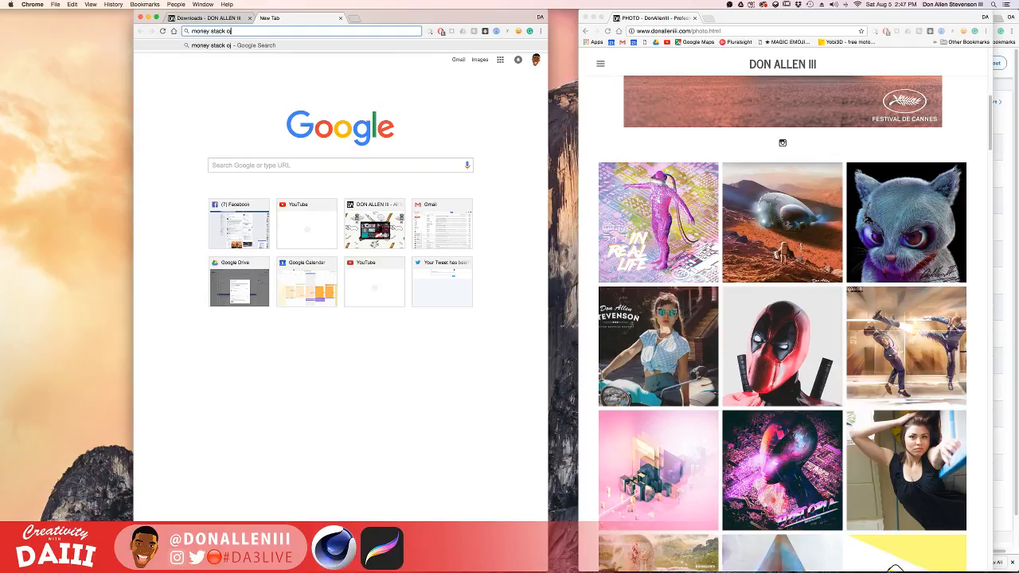
key(Return)
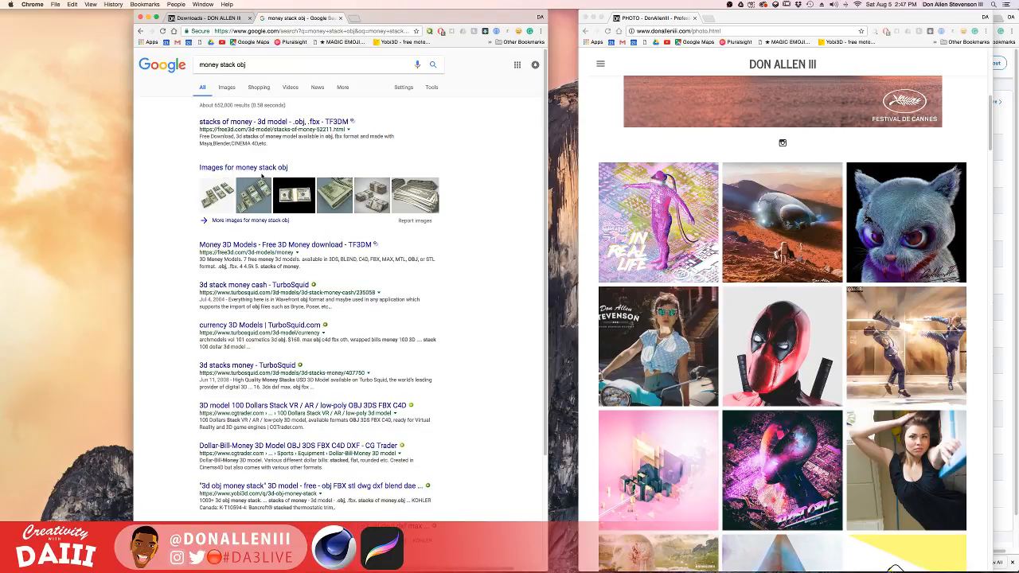
Open the Free3D "stacks of money" model page from the results and look through its preview, download details and comments.
click(230, 90)
click(263, 122)
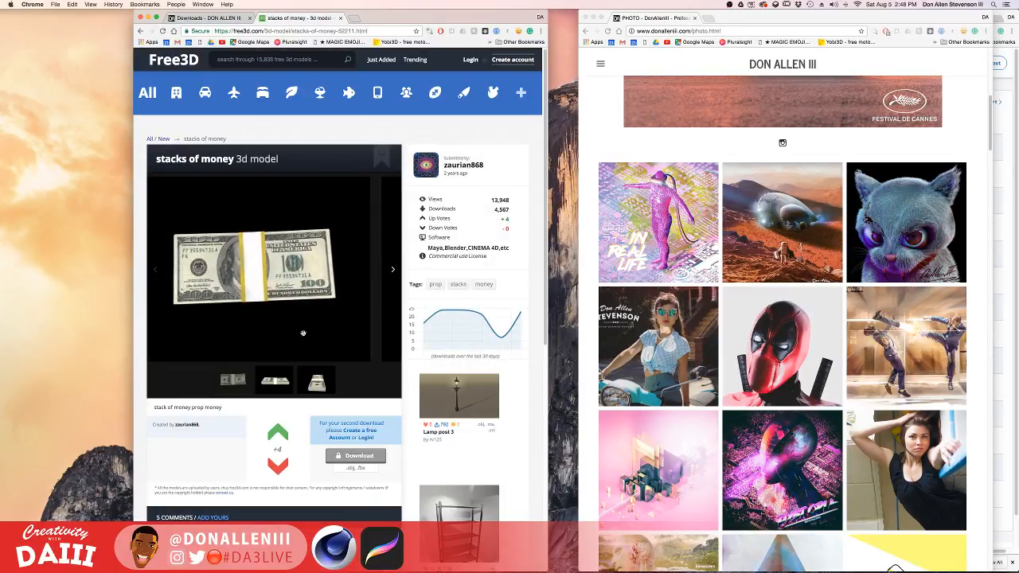
scroll(326, 255, down, 3)
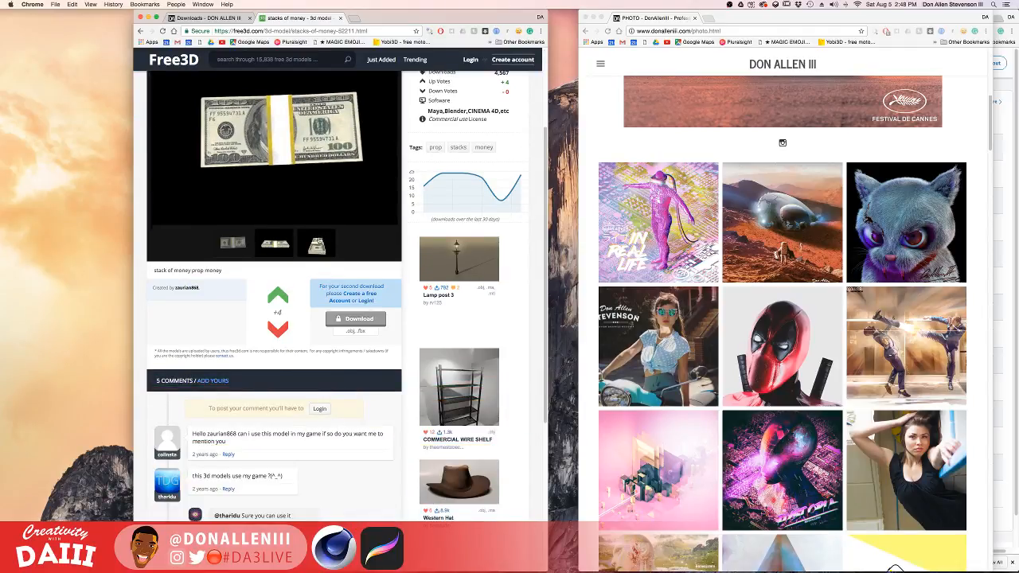
scroll(318, 239, down, 5)
scroll(315, 240, up, 10)
Switch to Cinema 4D and inspect the partly rendered white and gold SCIFI TEXTURES letters at several zoom levels in the Picture Viewer.
key(ctrl+Up)
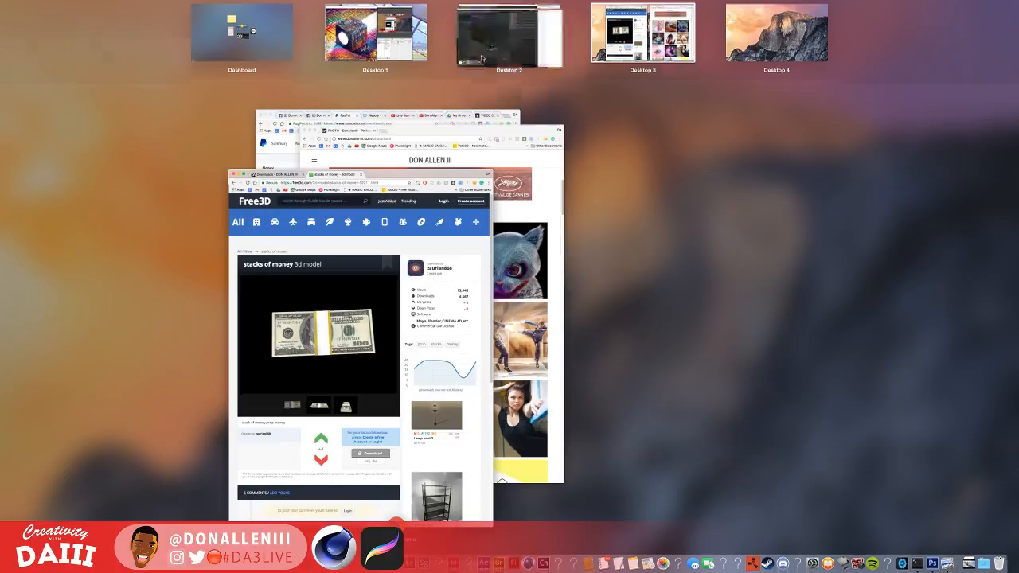
click(537, 59)
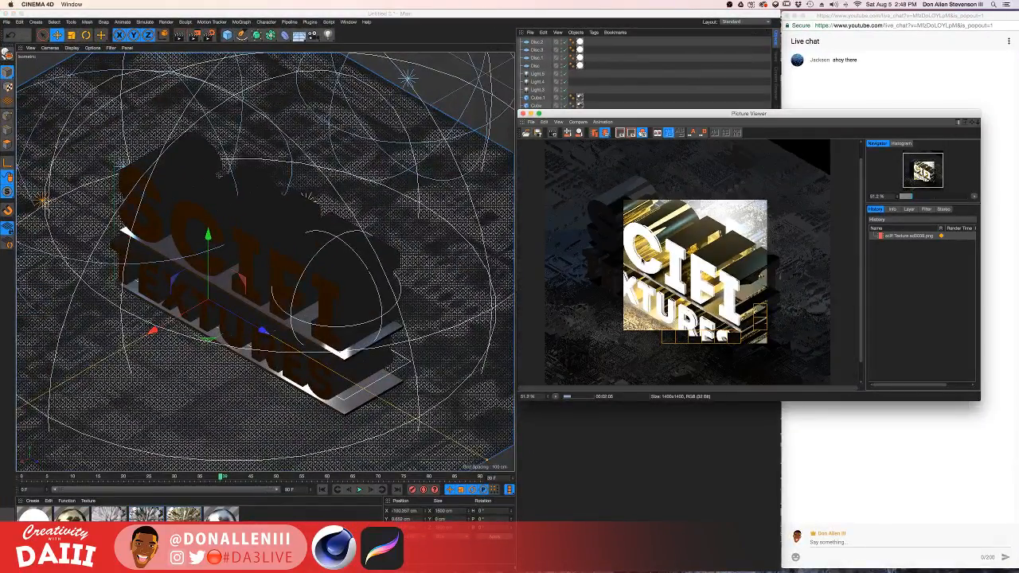
scroll(638, 293, up, 4)
drag(655, 297, 645, 264)
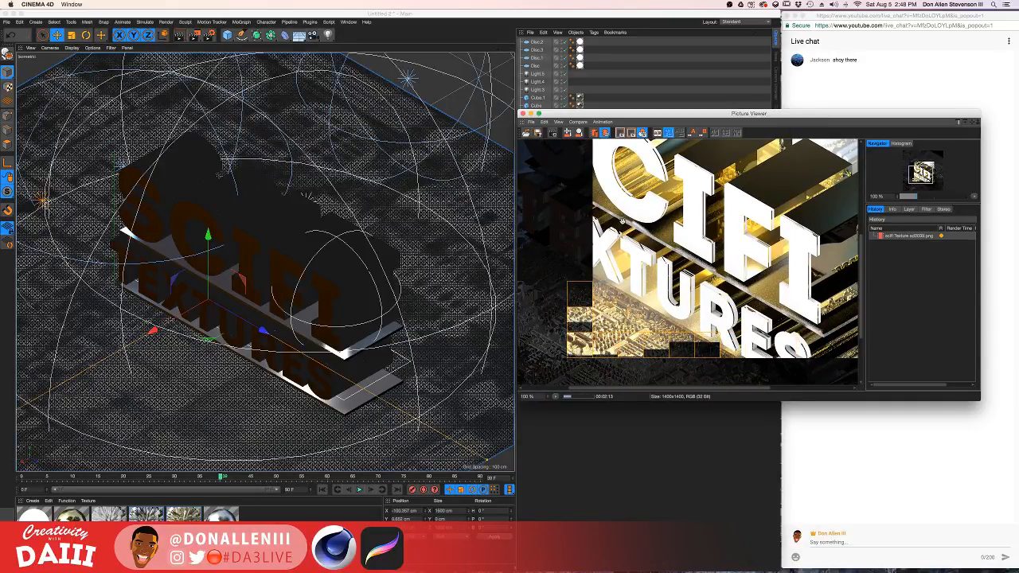
scroll(656, 220, down, 1)
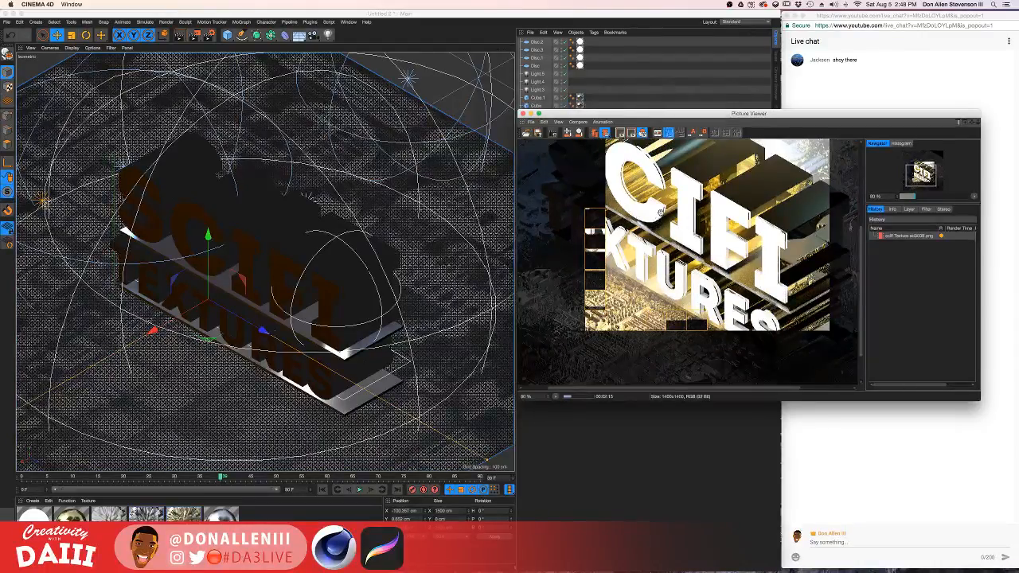
scroll(661, 211, down, 2)
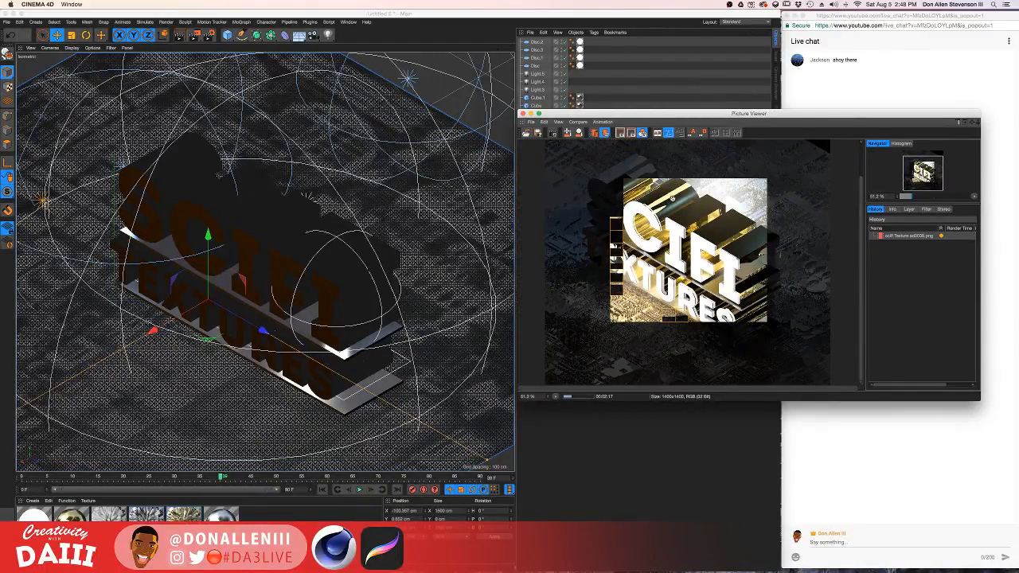
scroll(673, 206, down, 2)
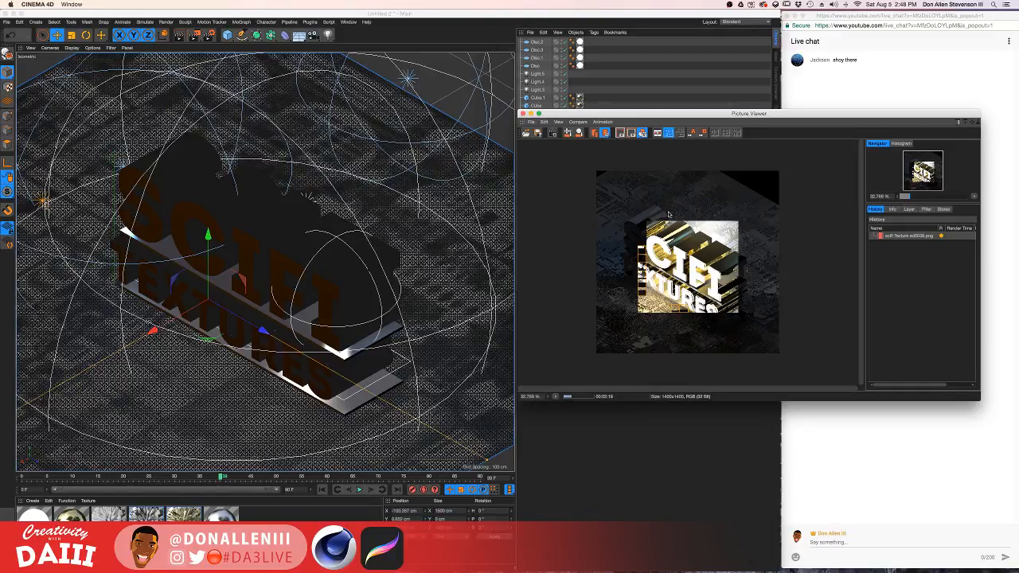
scroll(669, 213, up, 3)
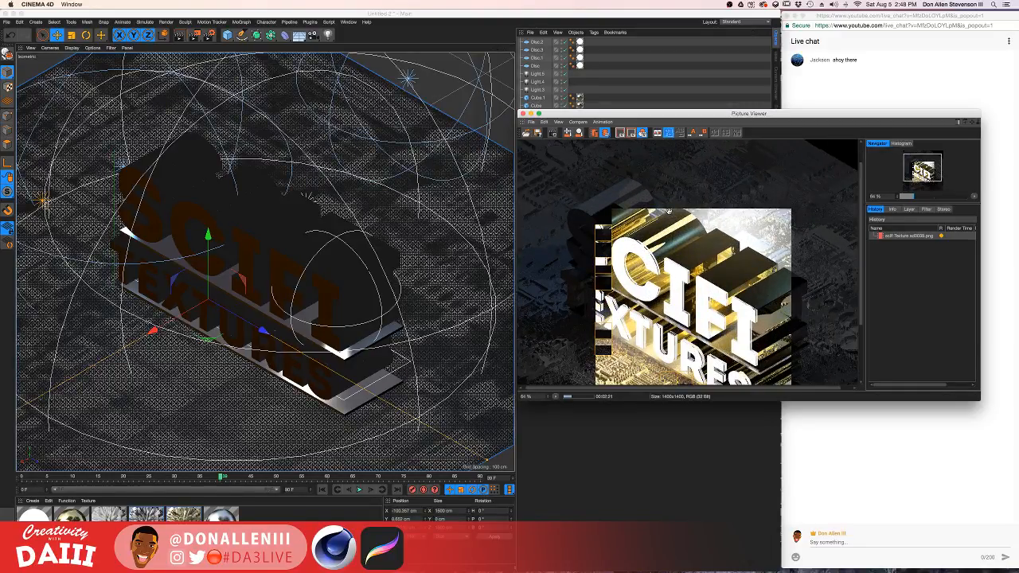
click(703, 86)
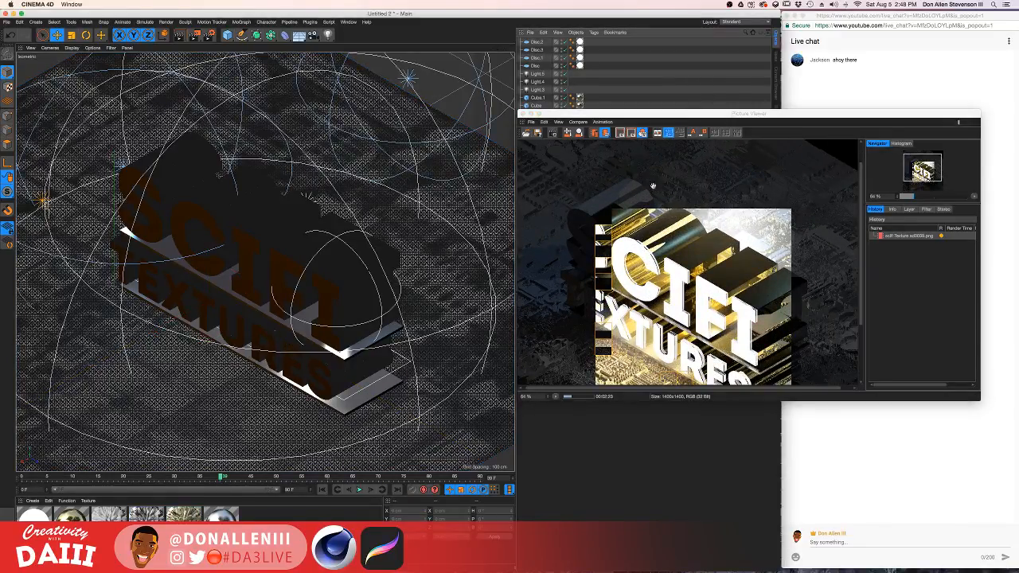
Reframe the ongoing render in the Picture Viewer to examine the lower TEXTURES line and the ground beneath it.
key(ctrl+Up)
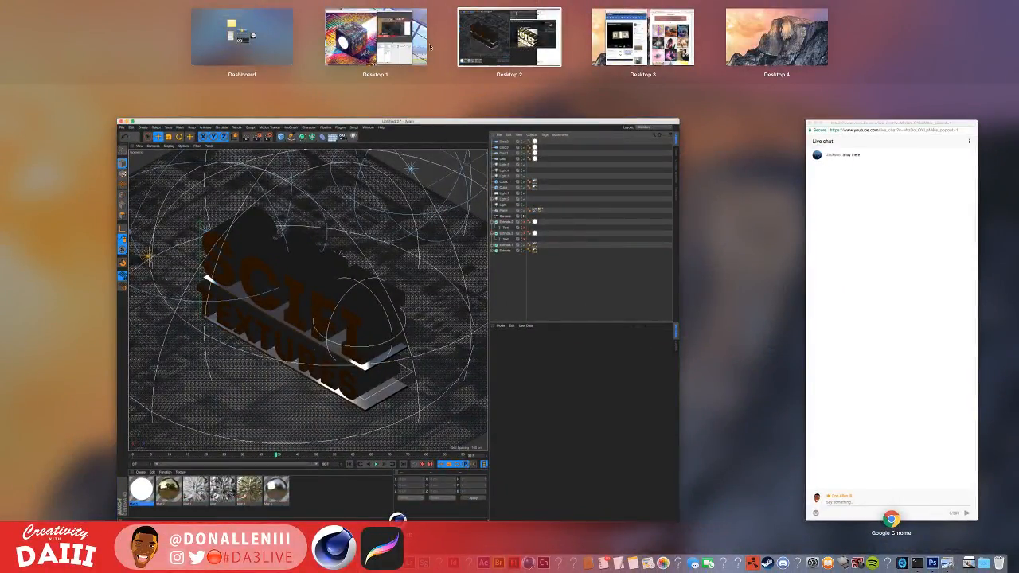
click(361, 298)
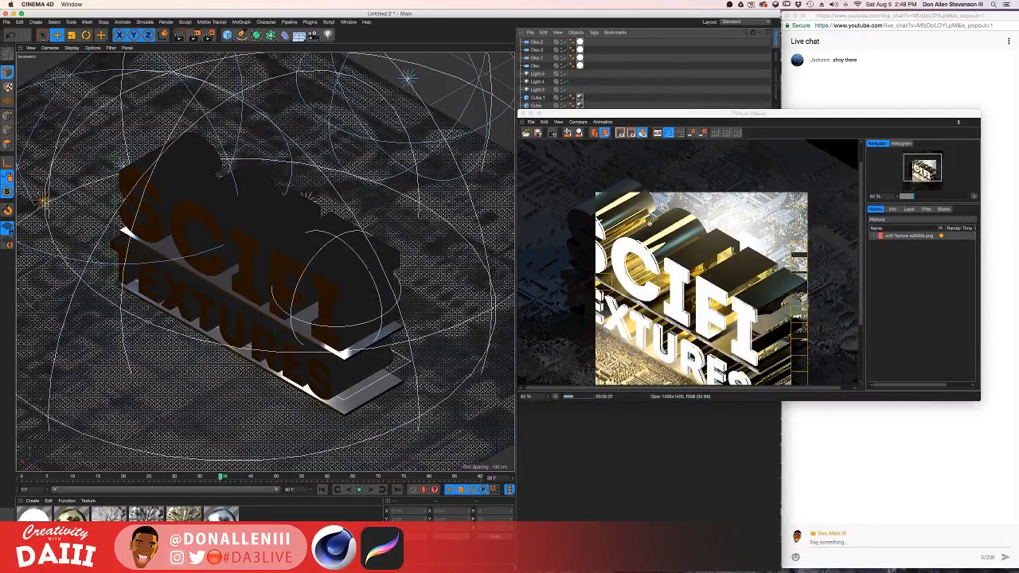
click(652, 293)
scroll(651, 293, down, 1)
drag(651, 293, 650, 256)
scroll(648, 290, up, 1)
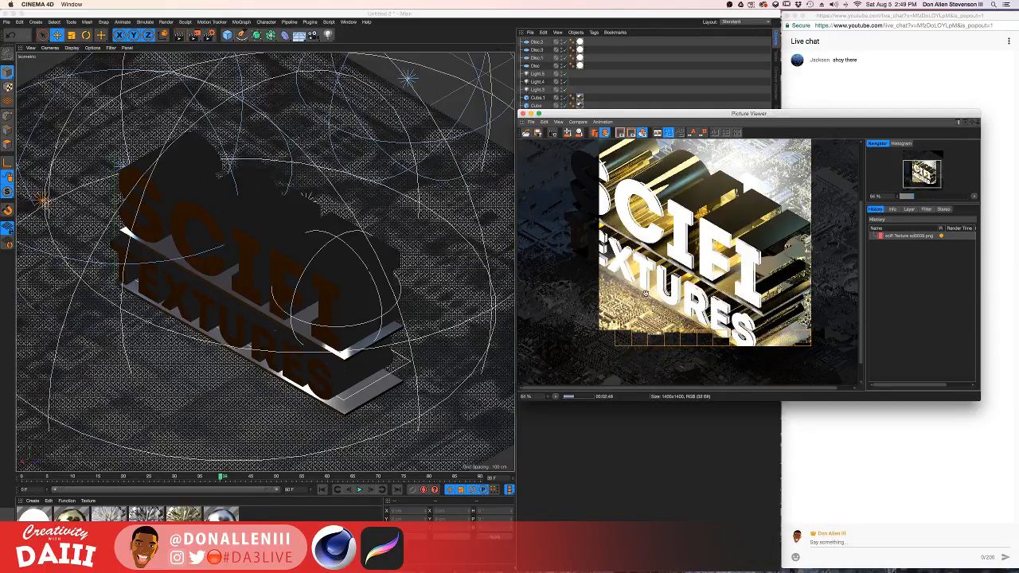
Switch to Finder and browse the artwork previews in the Pictures folder.
key(ctrl+Up)
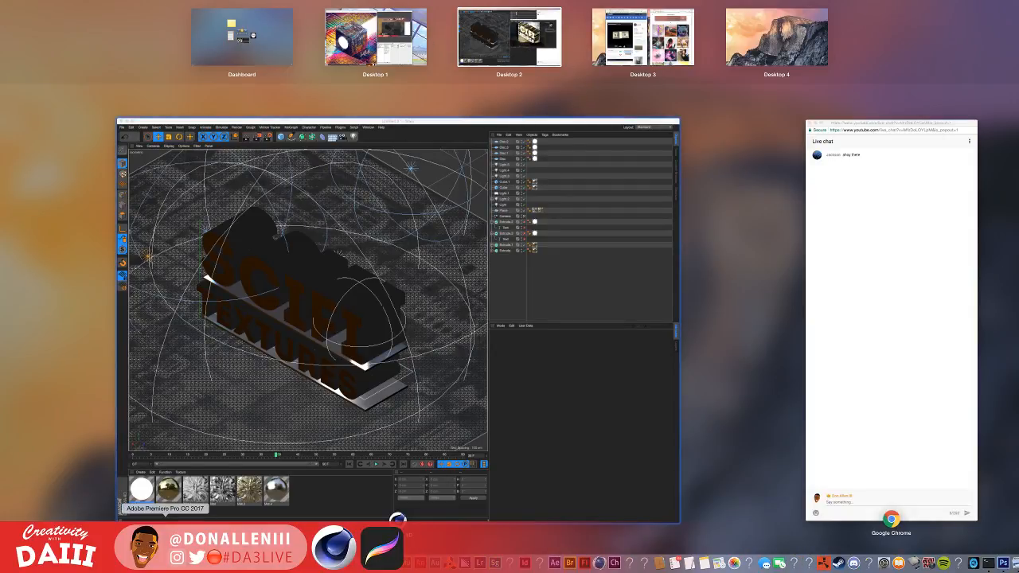
click(17, 563)
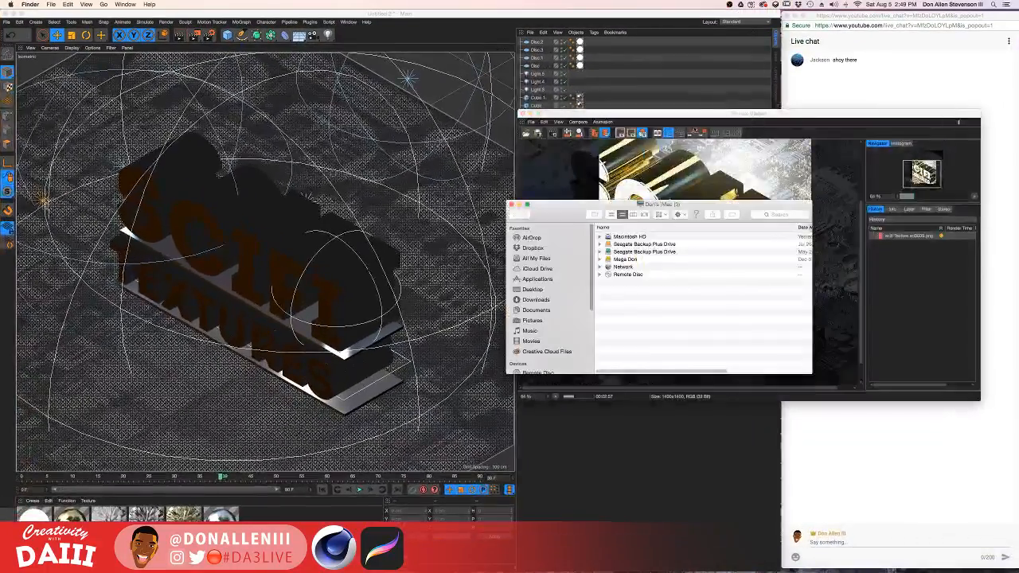
click(365, 257)
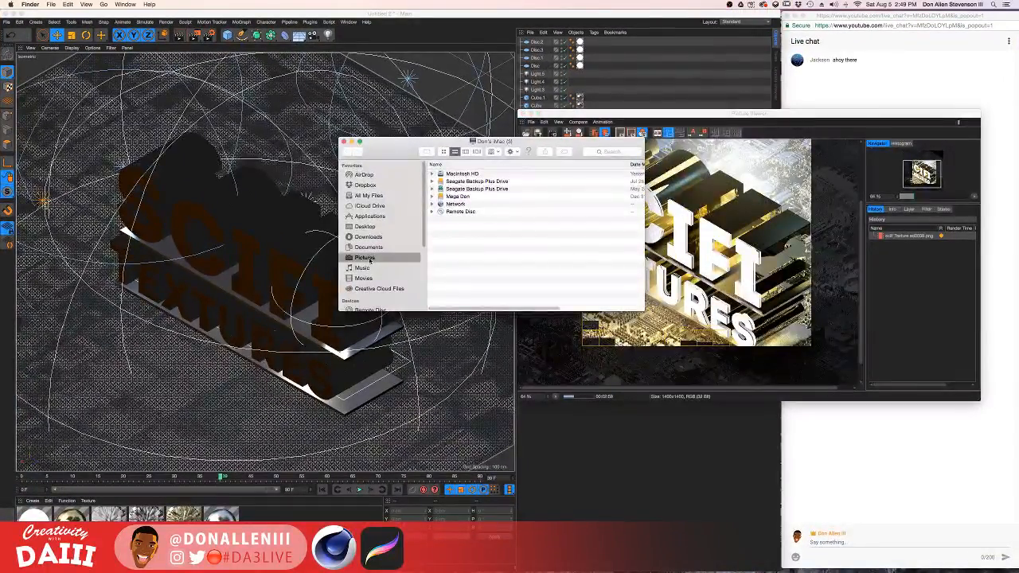
scroll(524, 199, up, 10)
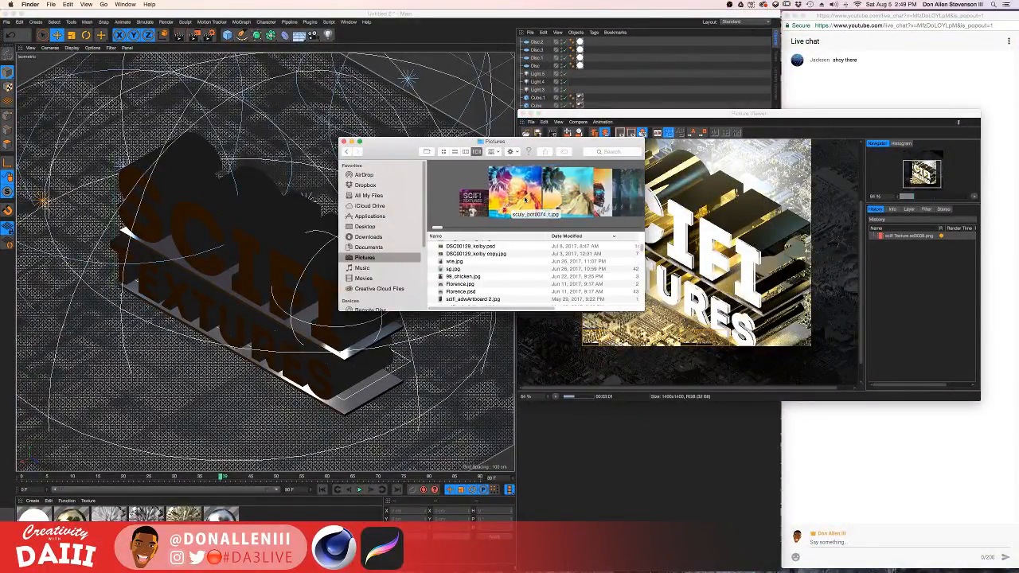
scroll(524, 199, up, 2)
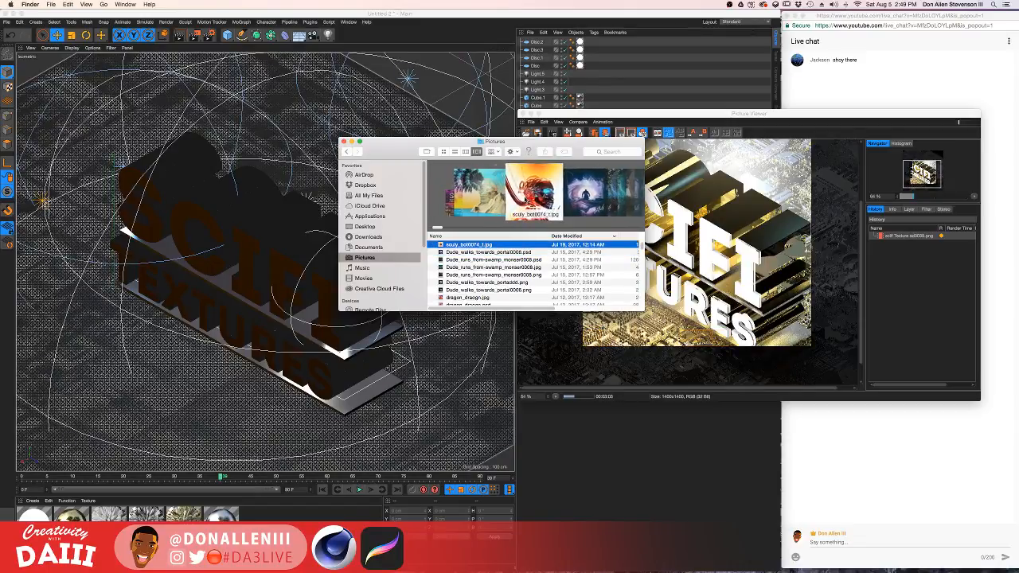
scroll(524, 199, up, 3)
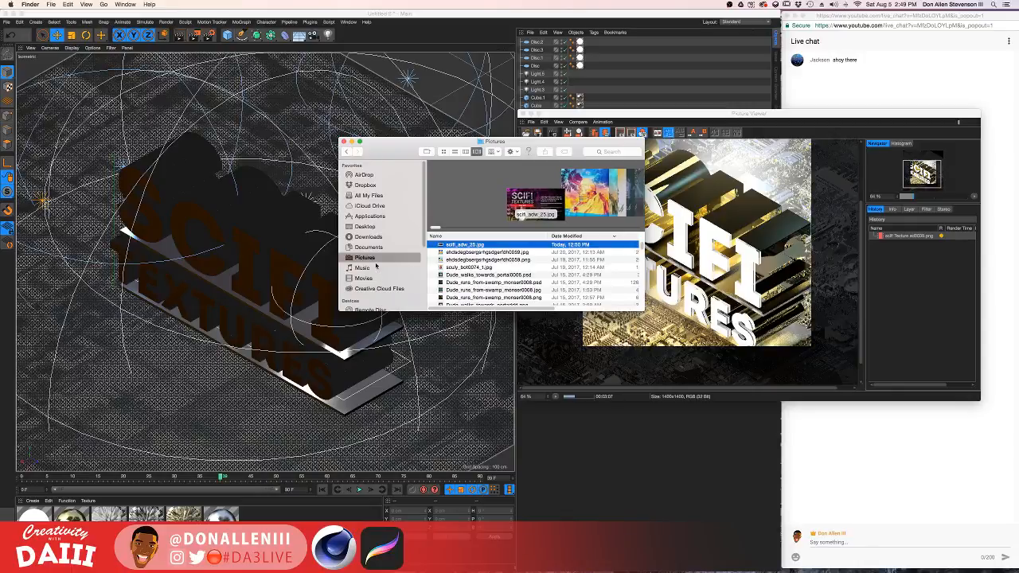
Browse the "starnger things" folder on the Seagate Backup Plus Drive and open its SCIFI_building folder.
scroll(372, 301, down, 5)
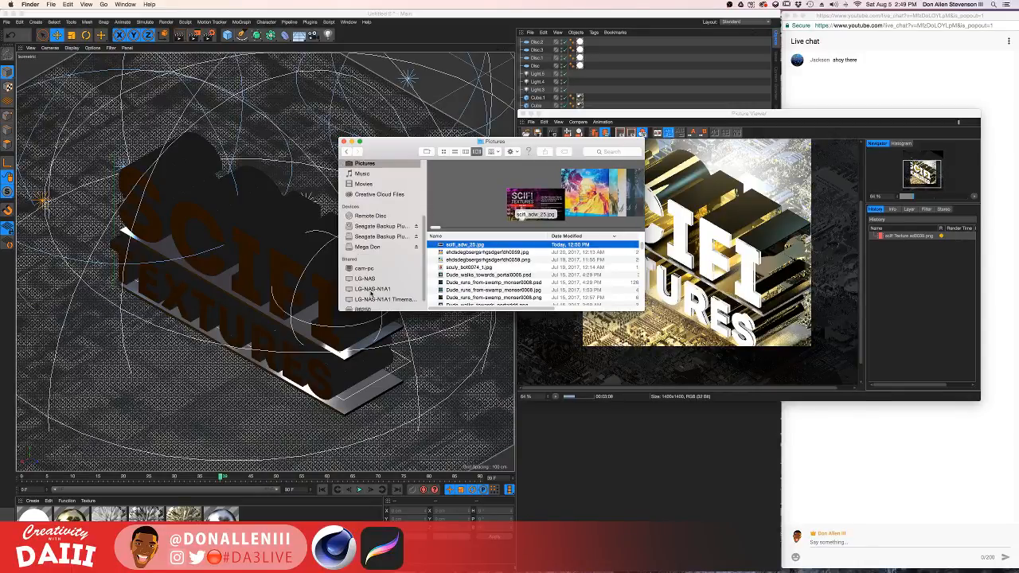
click(389, 239)
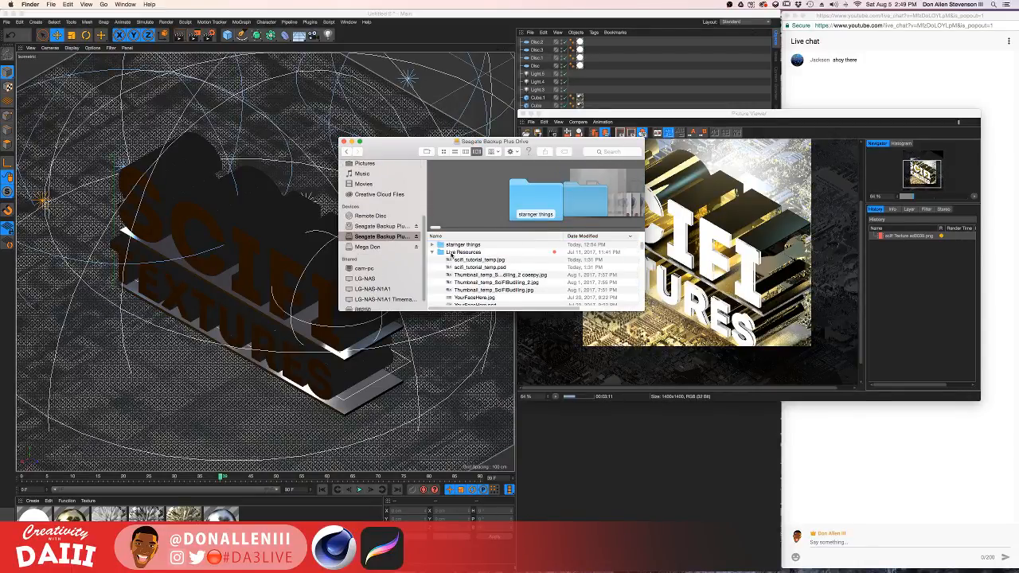
double_click(457, 246)
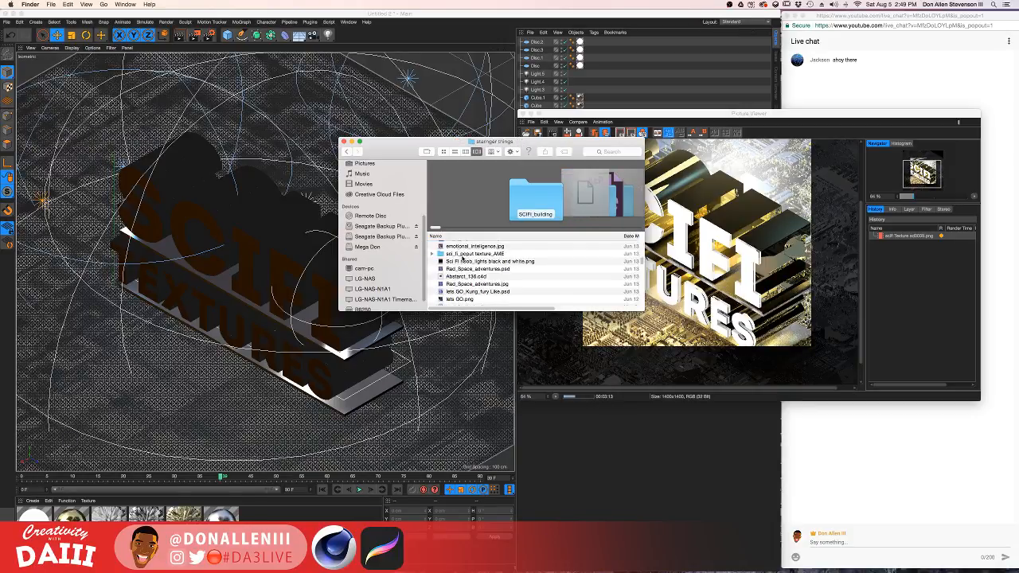
scroll(503, 206, down, 10)
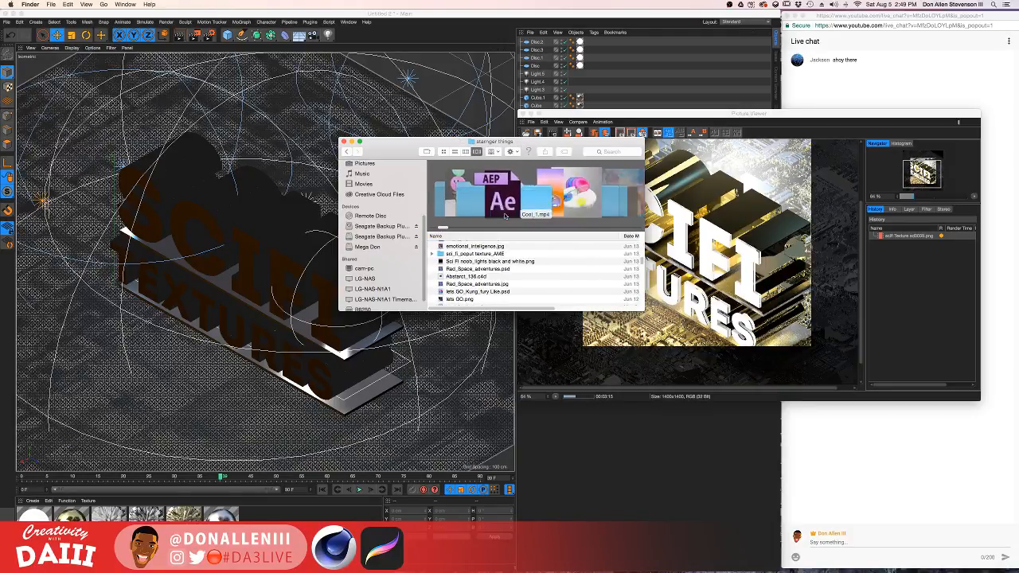
scroll(486, 267, up, 3)
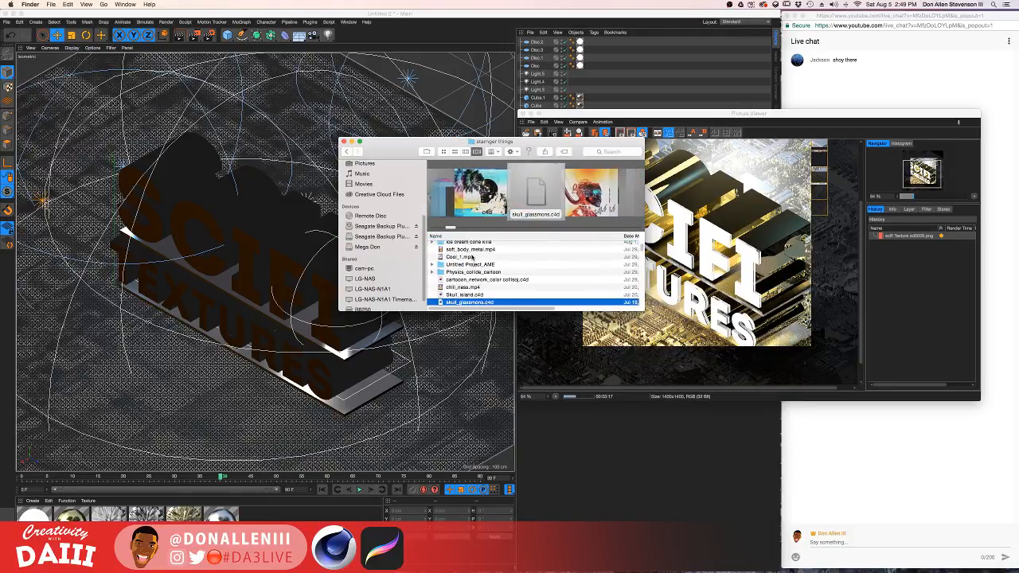
click(474, 247)
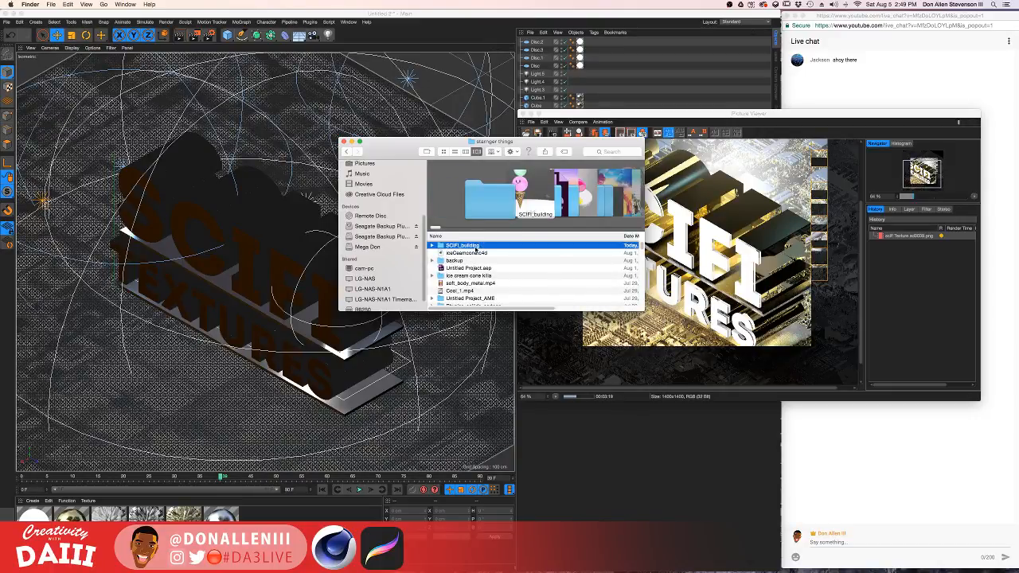
double_click(475, 247)
Preview the amazon.png and amazon.jpg building artwork at large size, and close the preview.
click(525, 206)
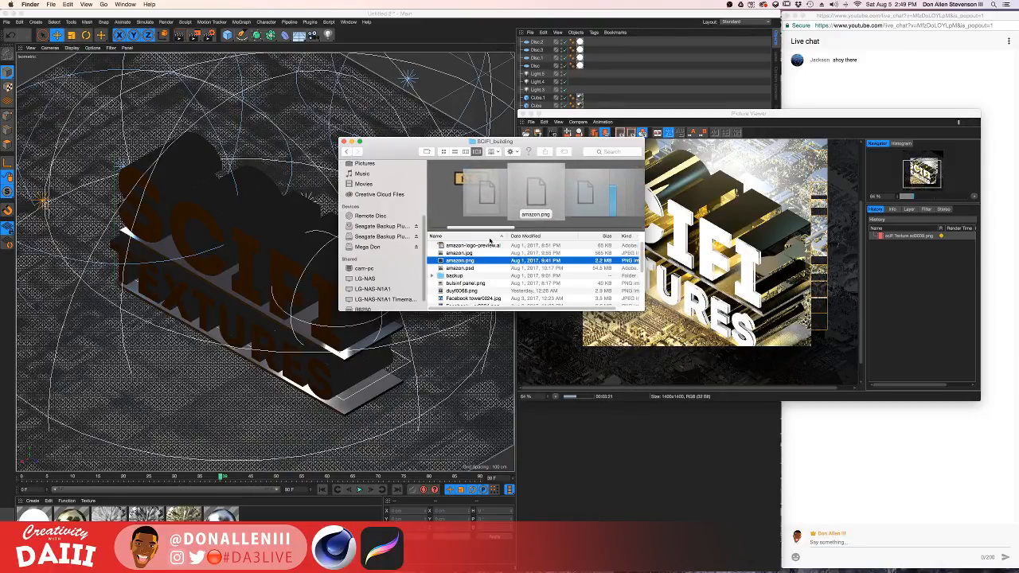
key(space)
key(space)
key(Up)
key(space)
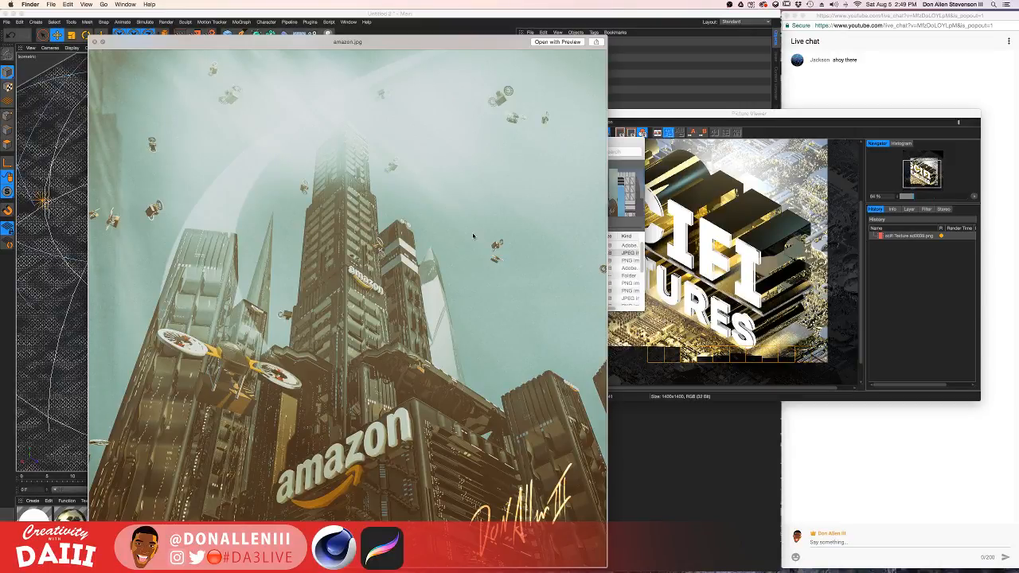
key(space)
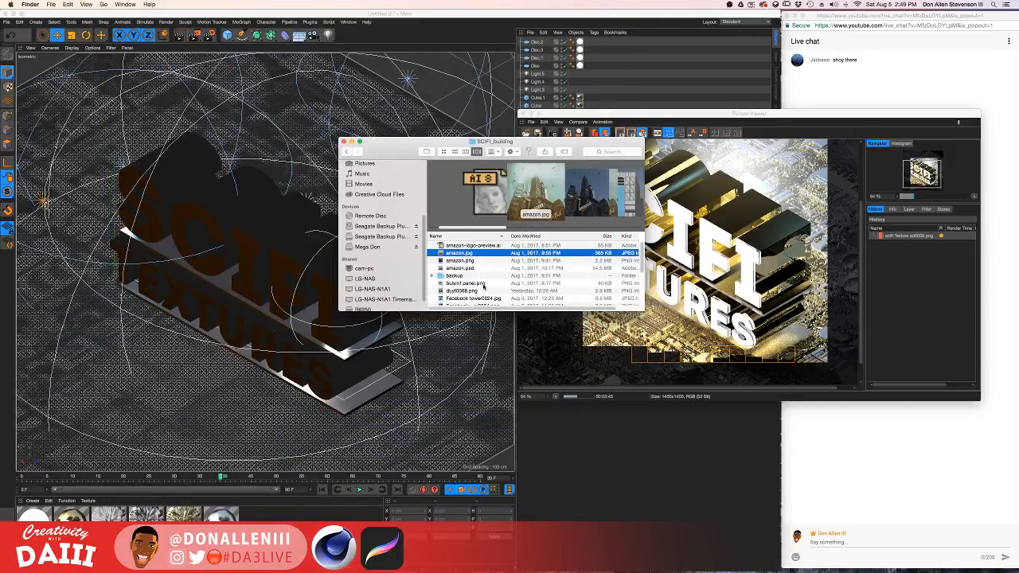
Find Facebook tower0024.jpg in the same folder, preview it at large size and move the preview so the whole image is visible.
click(484, 284)
scroll(543, 223, down, 4)
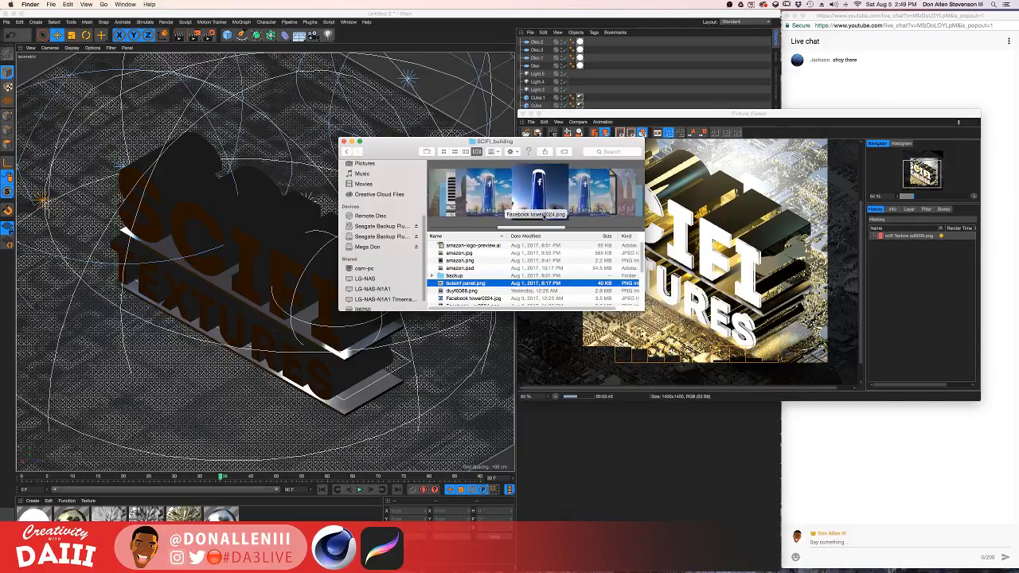
scroll(545, 218, up, 1)
key(space)
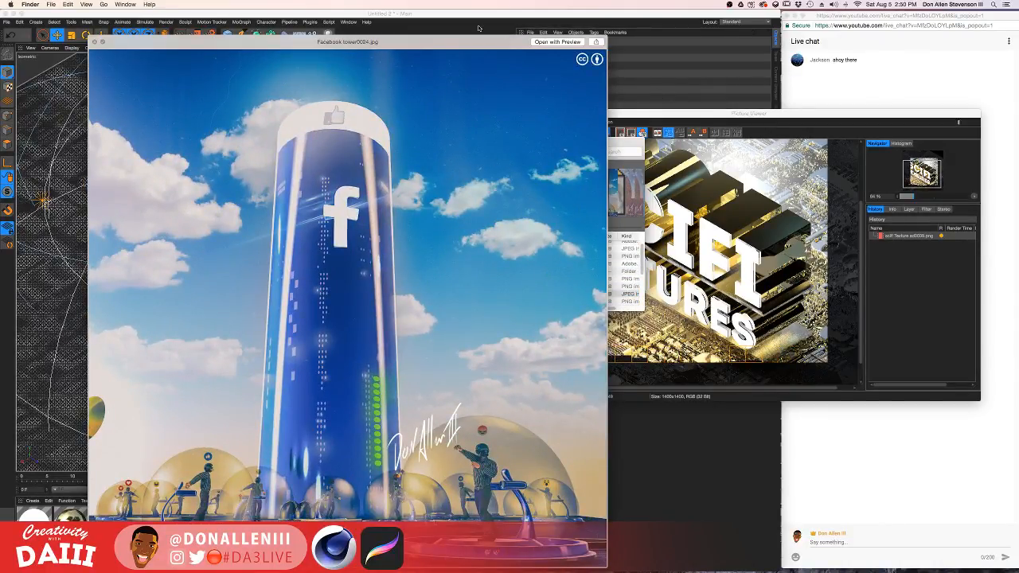
drag(478, 39, 608, 9)
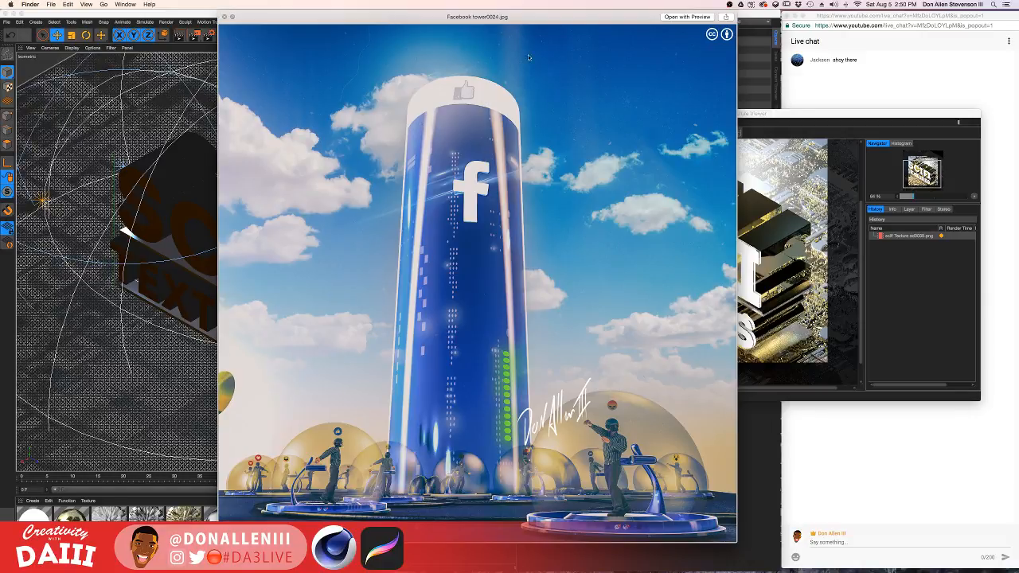
Close the Facebook tower preview, preview google.jpg at large size with a widened preview window, and close it.
click(225, 15)
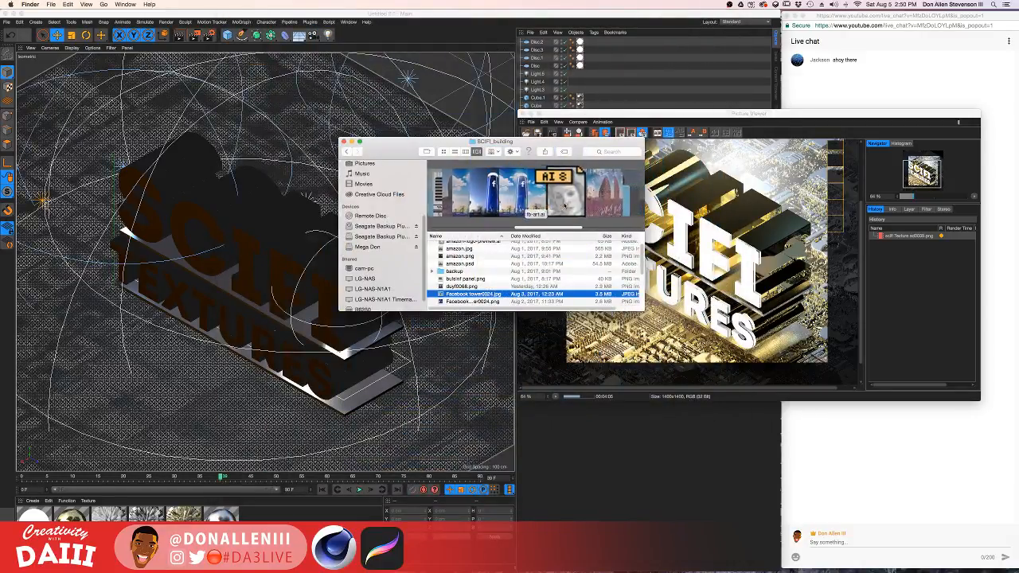
click(562, 208)
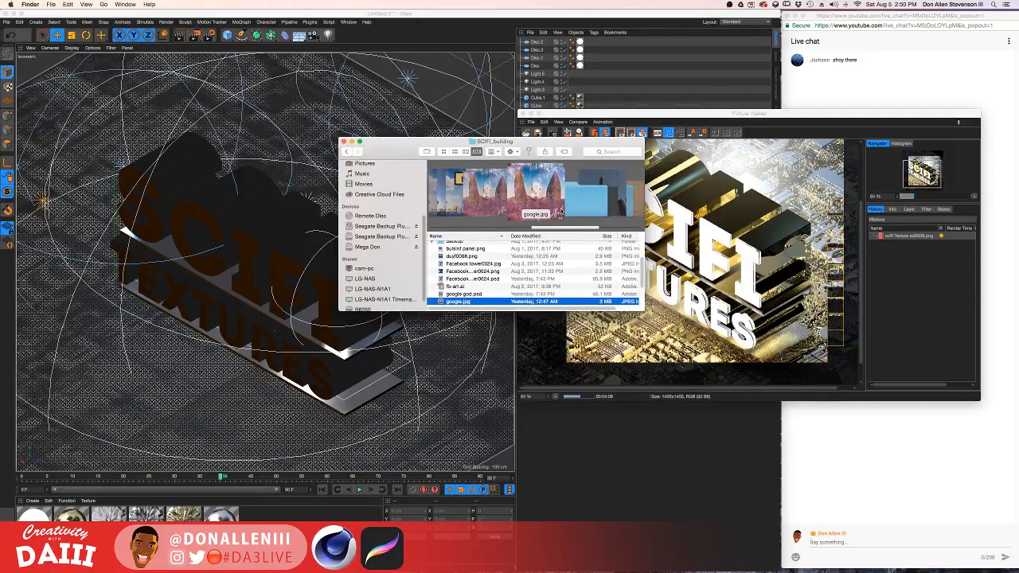
key(space)
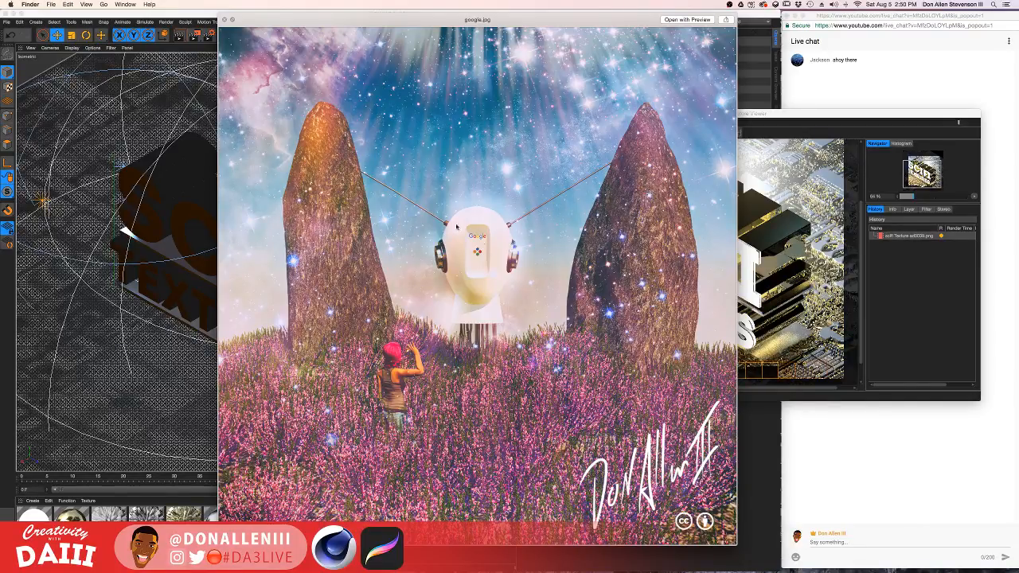
drag(217, 38, 24, 38)
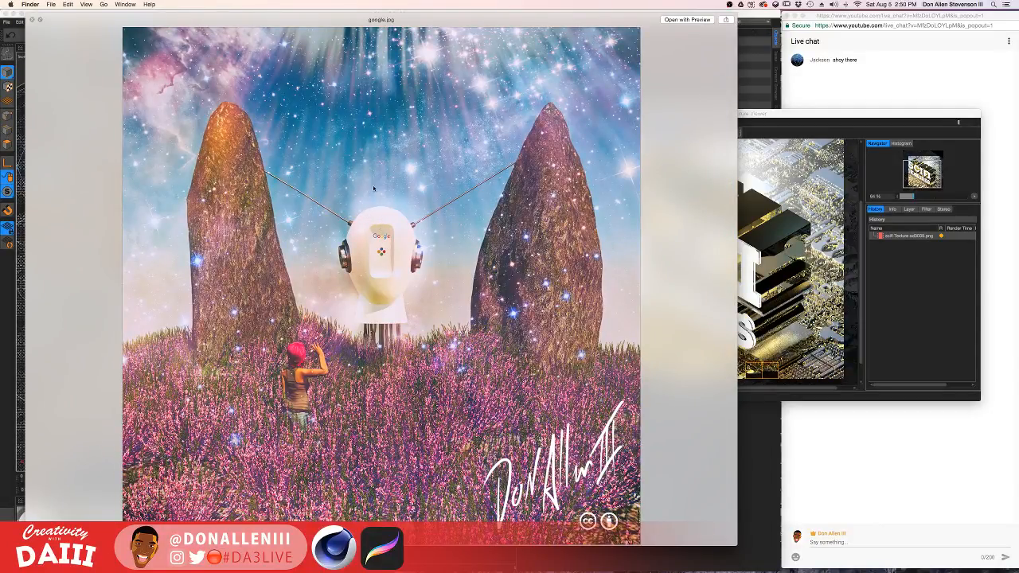
click(33, 19)
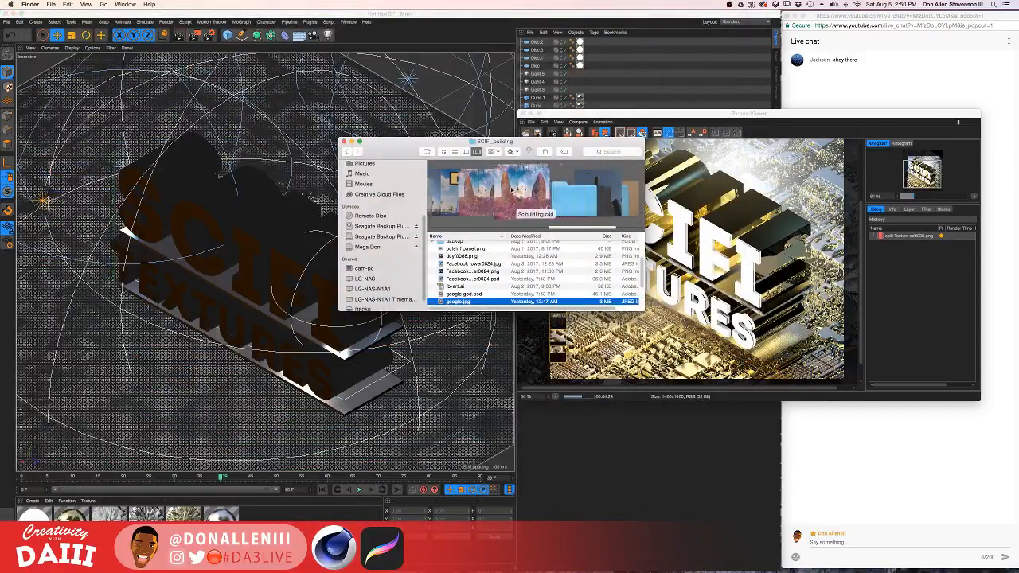
Browse back through the SCIFI_building artwork, previewing Facebook tower0024.psd and amazon.psd at large size, and close the preview.
scroll(512, 191, left, 2)
scroll(512, 192, right, 5)
scroll(512, 190, left, 5)
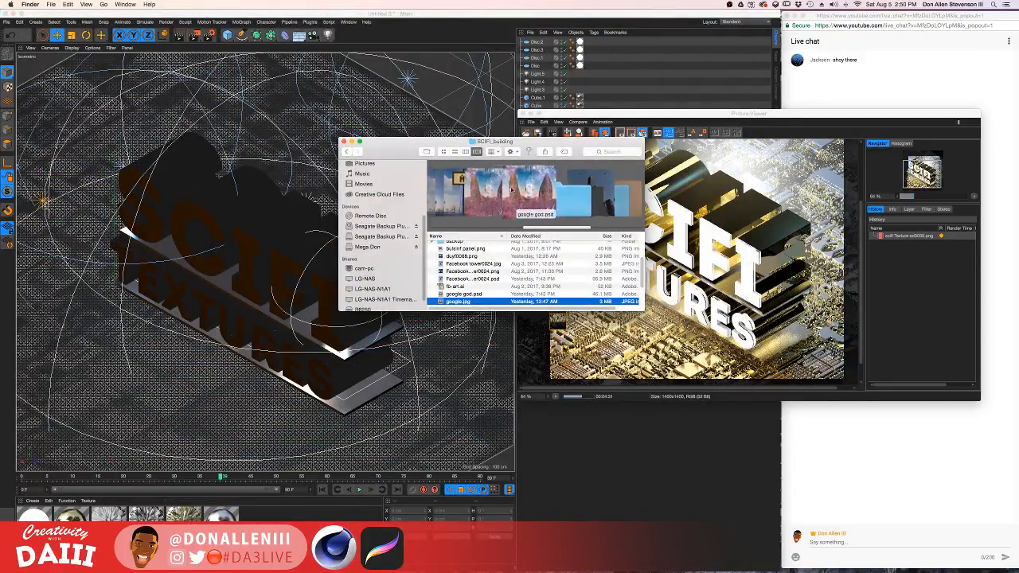
scroll(512, 191, left, 3)
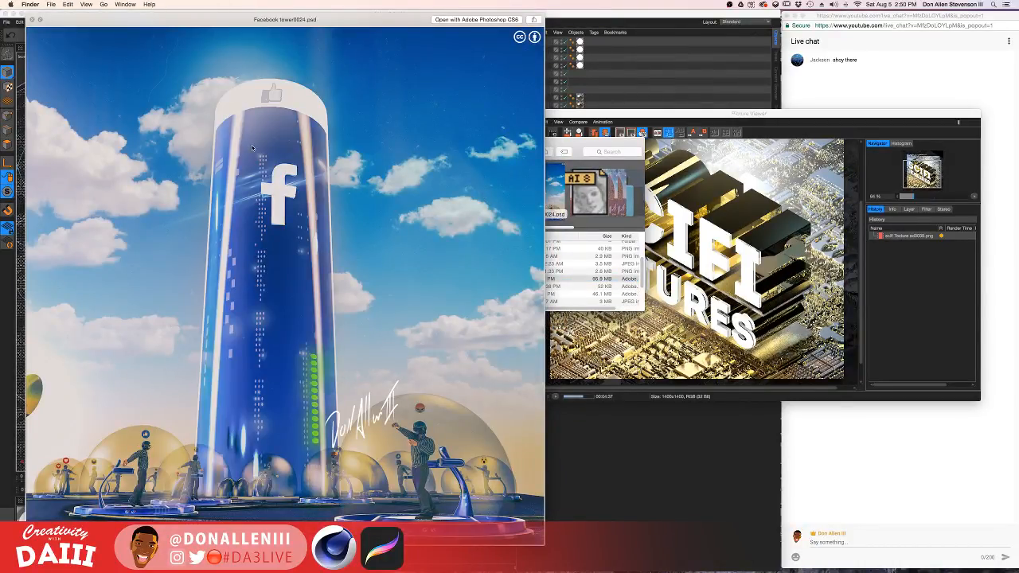
key(space)
key(Up)
key(Up)
key(Up)
key(Up)
key(Up)
key(space)
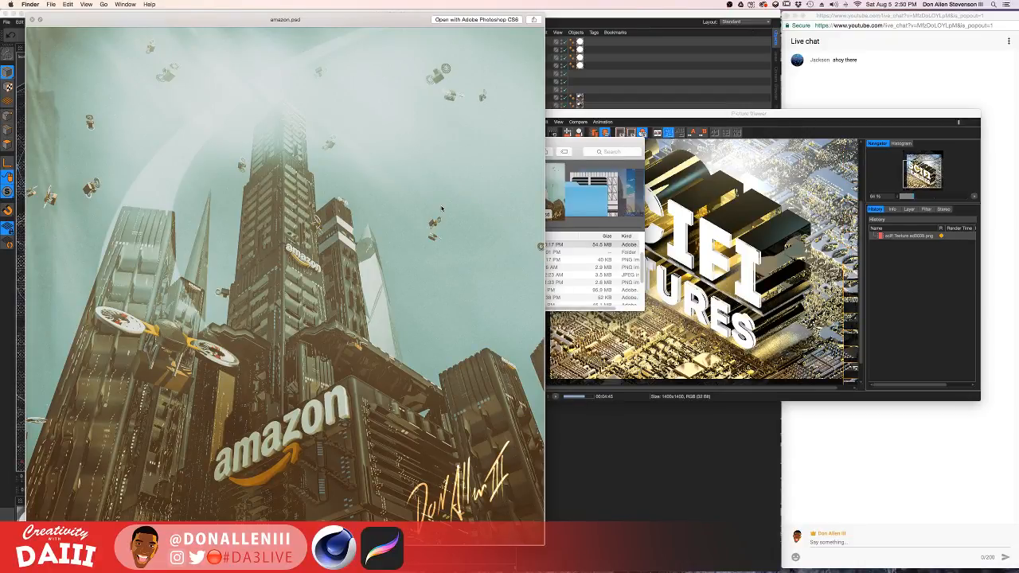
key(space)
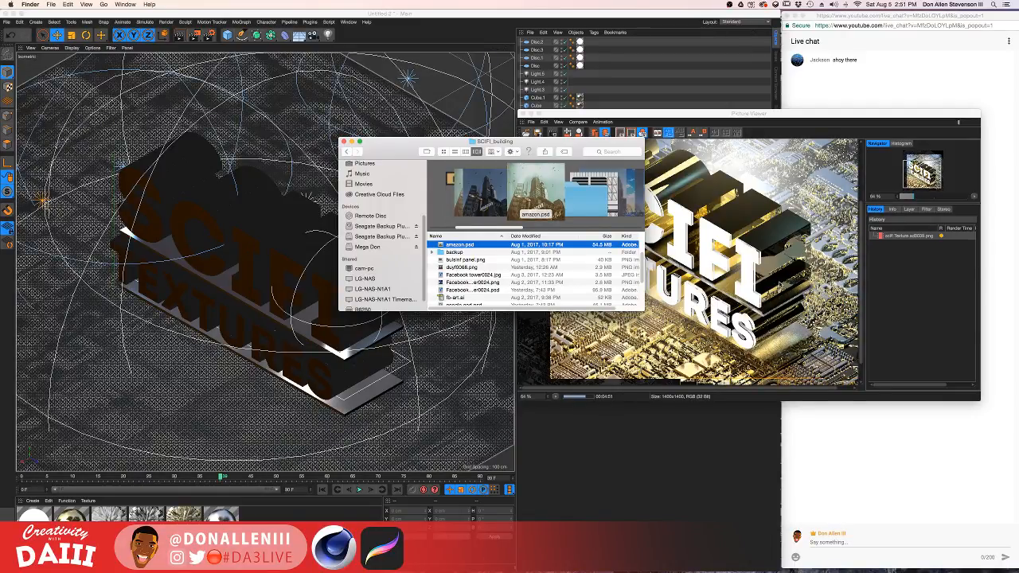
Inspect the SCIFI TEXTURES render in the Cinema 4D Picture Viewer, both as a whole and up close.
click(745, 264)
scroll(745, 264, down, 2)
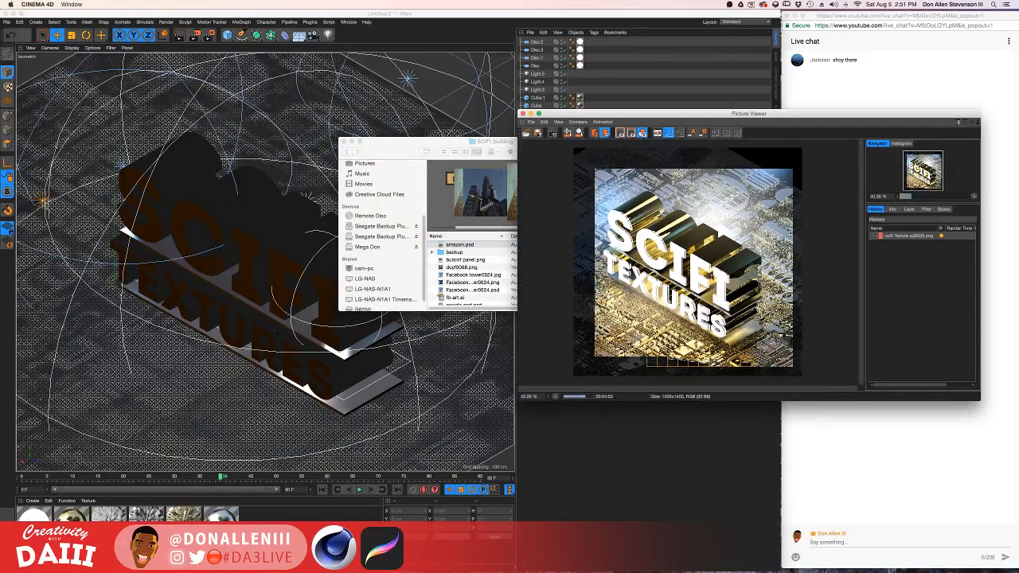
scroll(744, 264, up, 2)
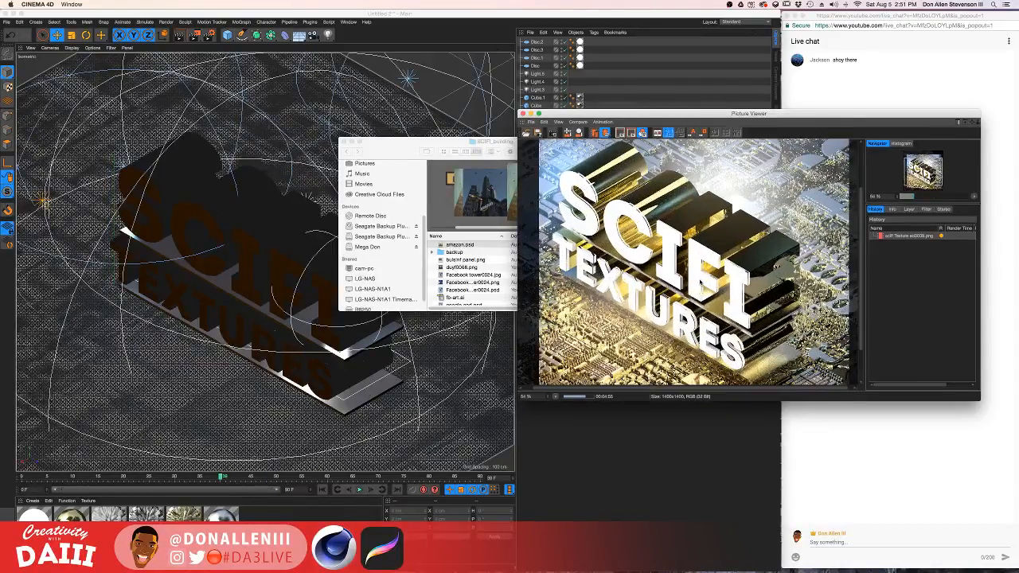
scroll(701, 270, down, 1)
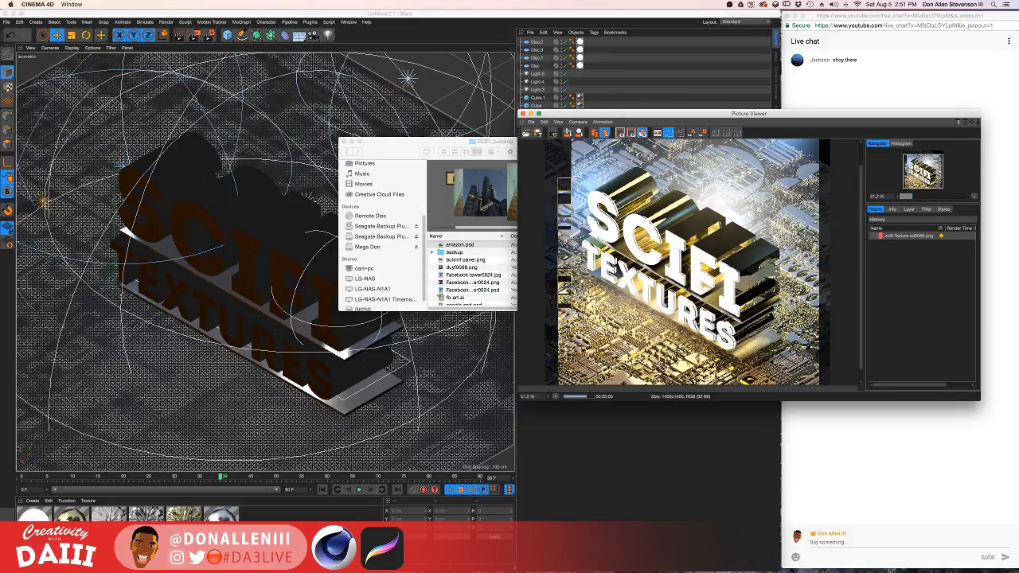
Switch to Desktop 1, bring the cube data.jpg artwork forward in Preview, and examine its surface detail up close and as a whole.
key(ctrl+Up)
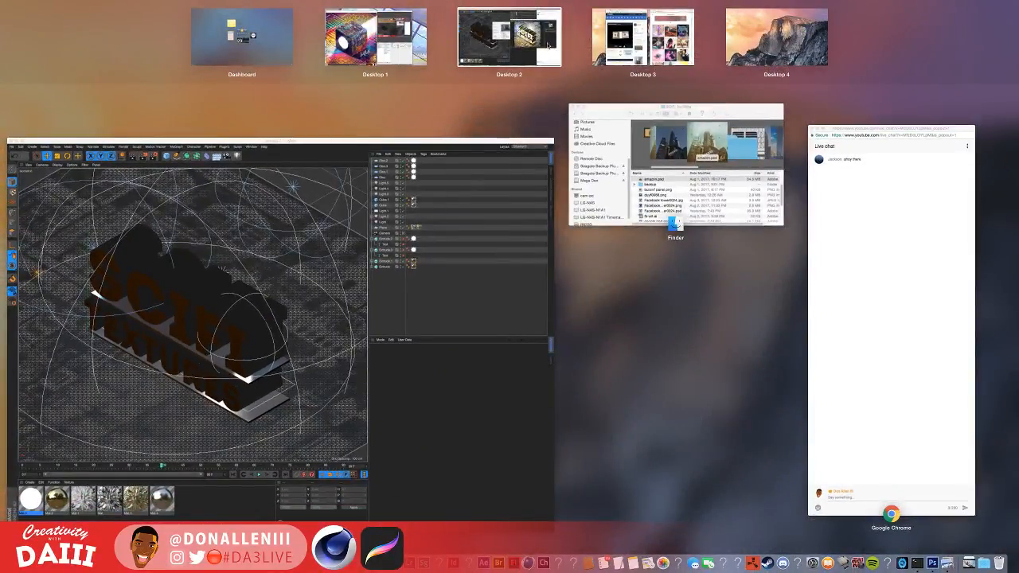
click(386, 70)
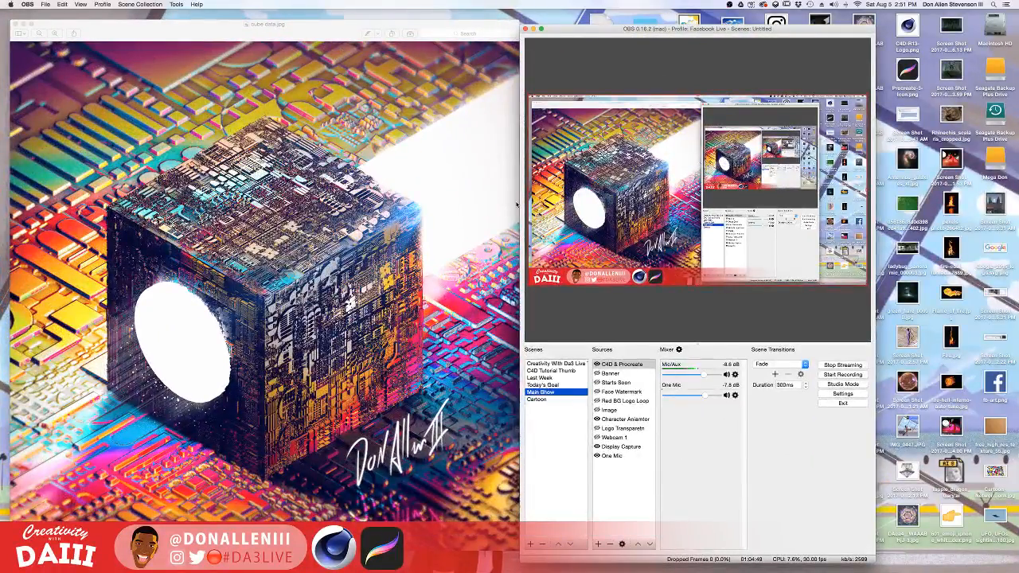
drag(621, 28, 715, 32)
drag(304, 25, 783, 27)
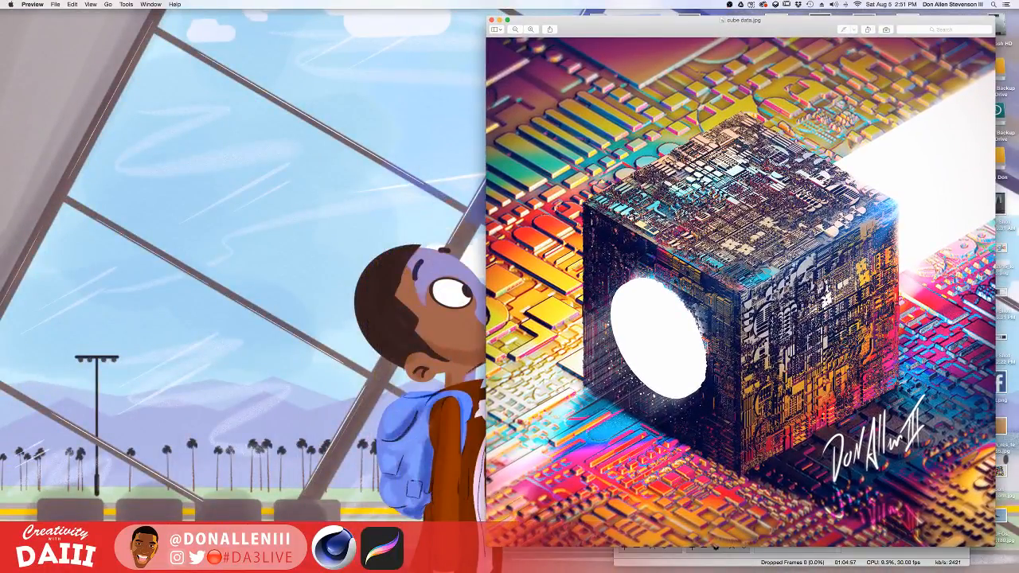
click(529, 29)
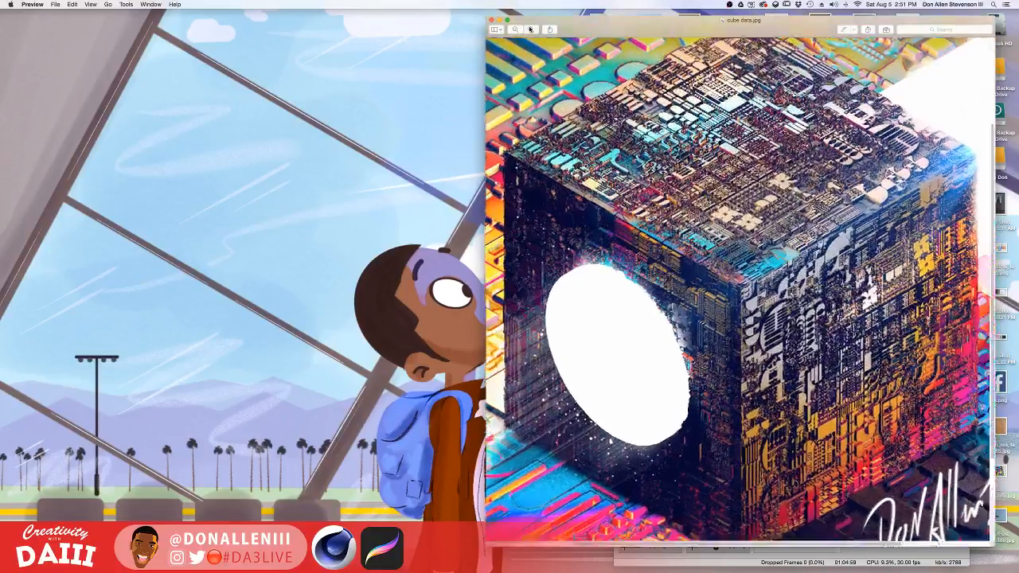
click(530, 30)
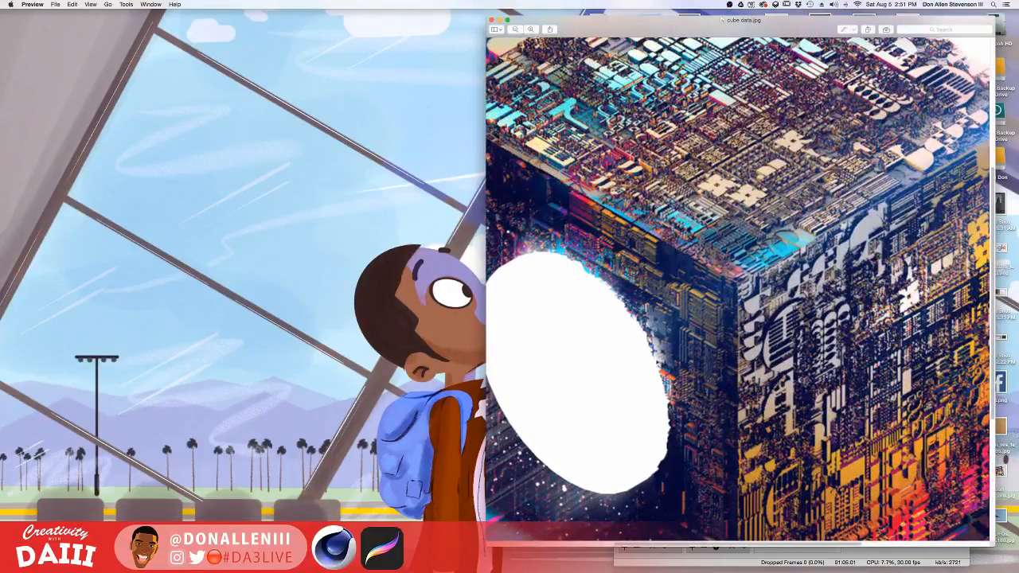
click(515, 30)
click(515, 30)
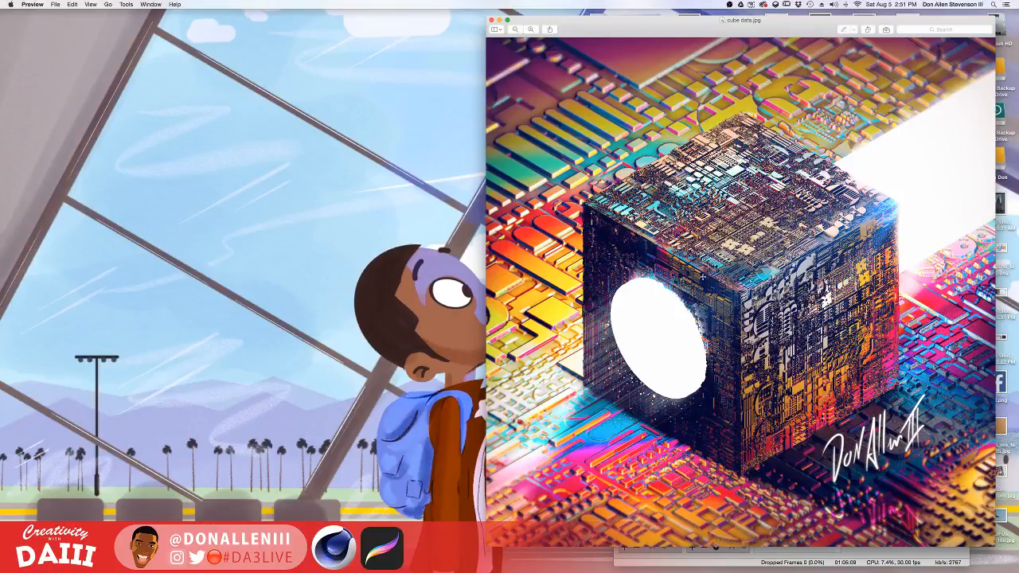
drag(645, 30, 237, 41)
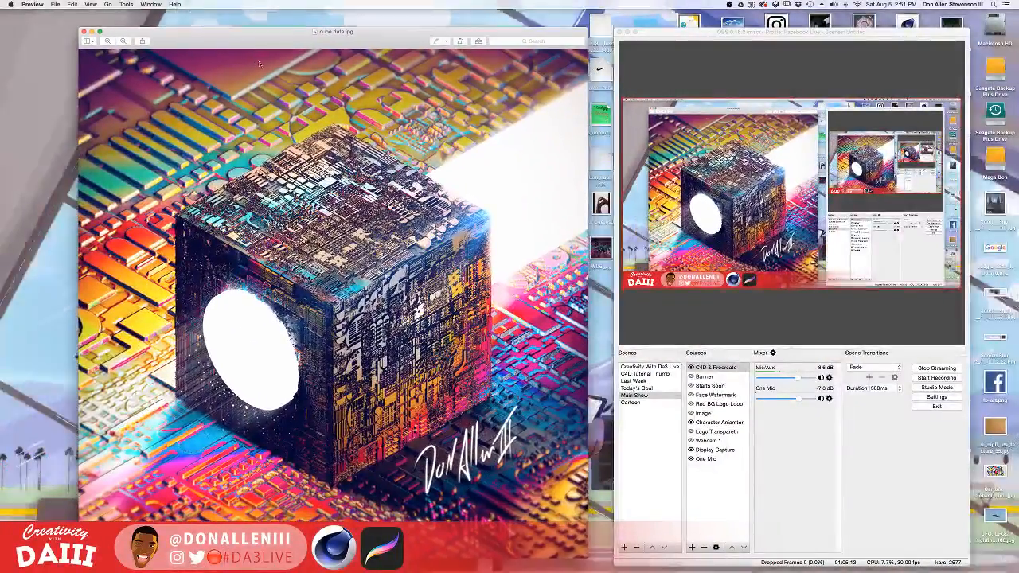
Return to the Cinema 4D desktop and reveal the finished scifi Texture ad0039.png render in Finder from the Picture Viewer history.
key(ctrl+Up)
click(450, 39)
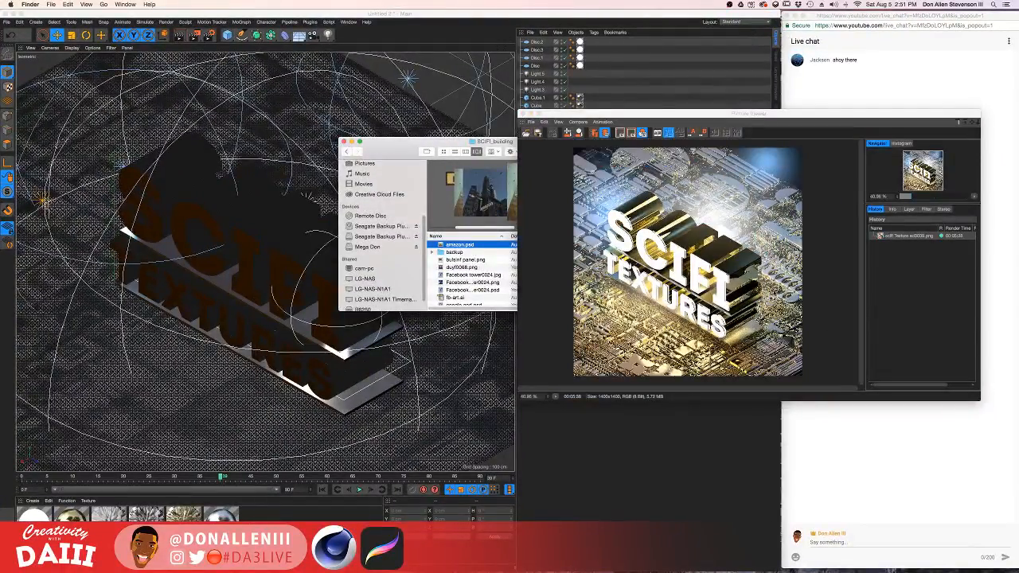
drag(639, 119, 429, 101)
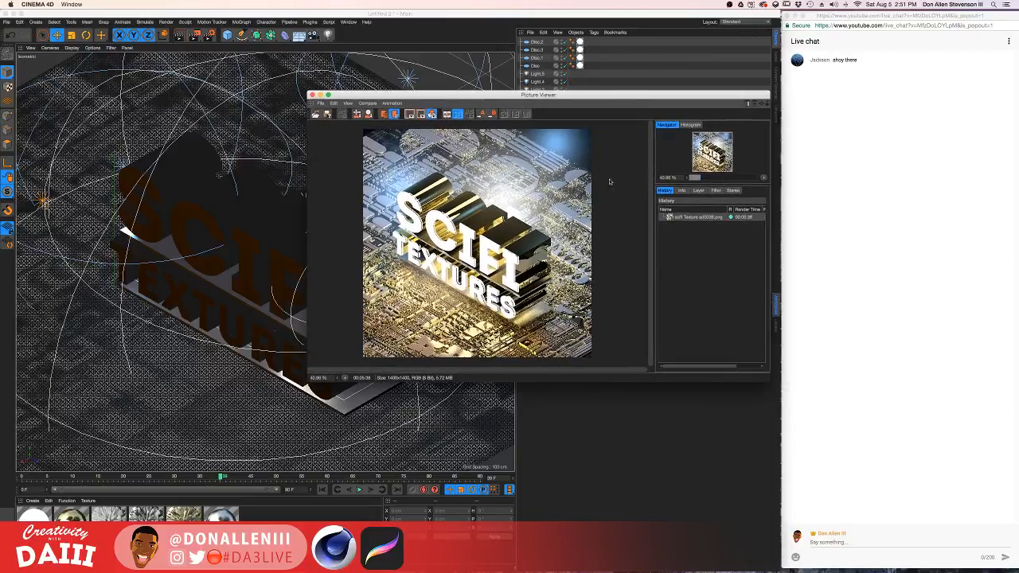
right_click(684, 222)
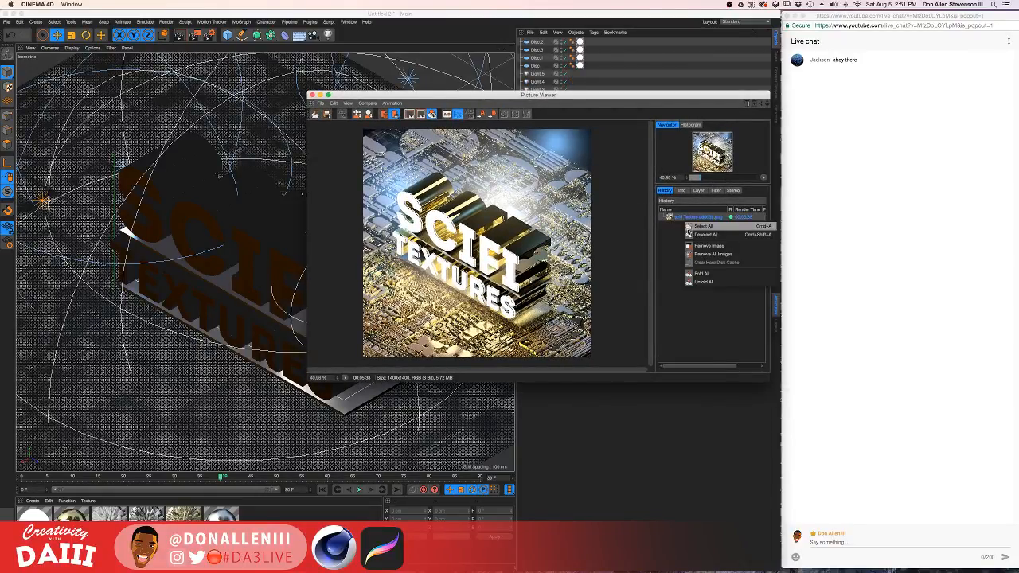
click(675, 227)
right_click(676, 224)
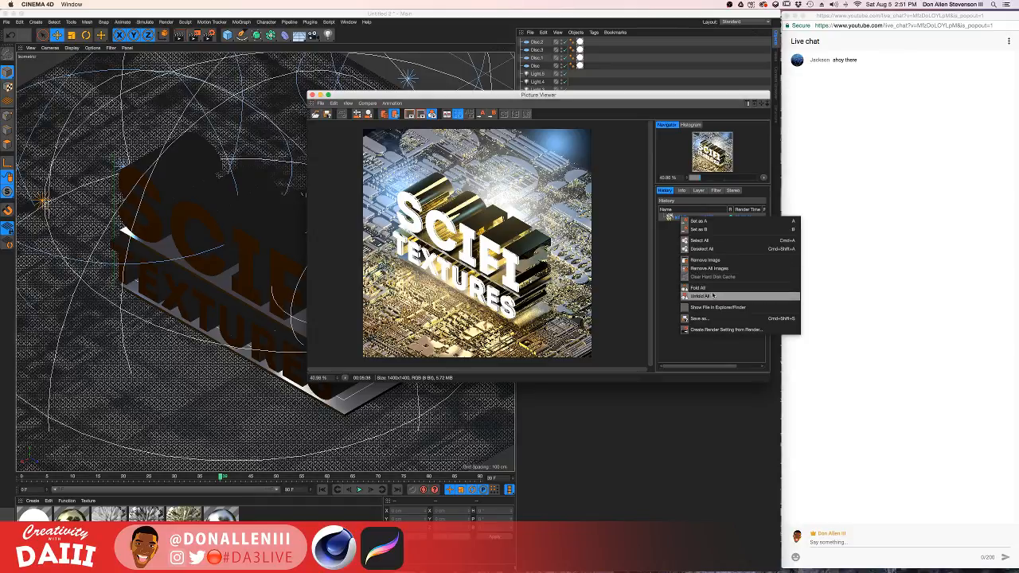
click(691, 309)
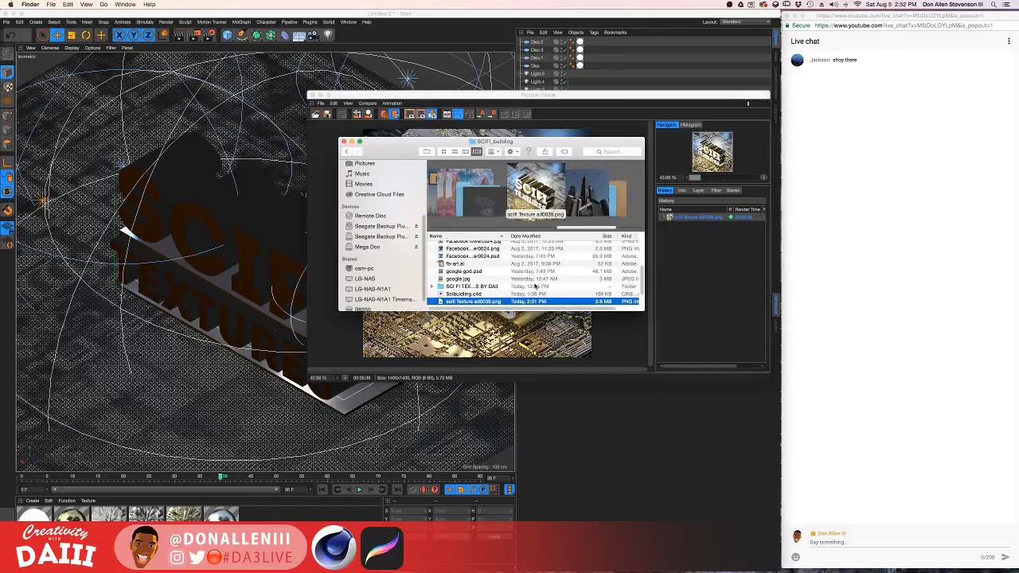
Preview scifi Texture ad0039.png at large size and close the preview.
key(space)
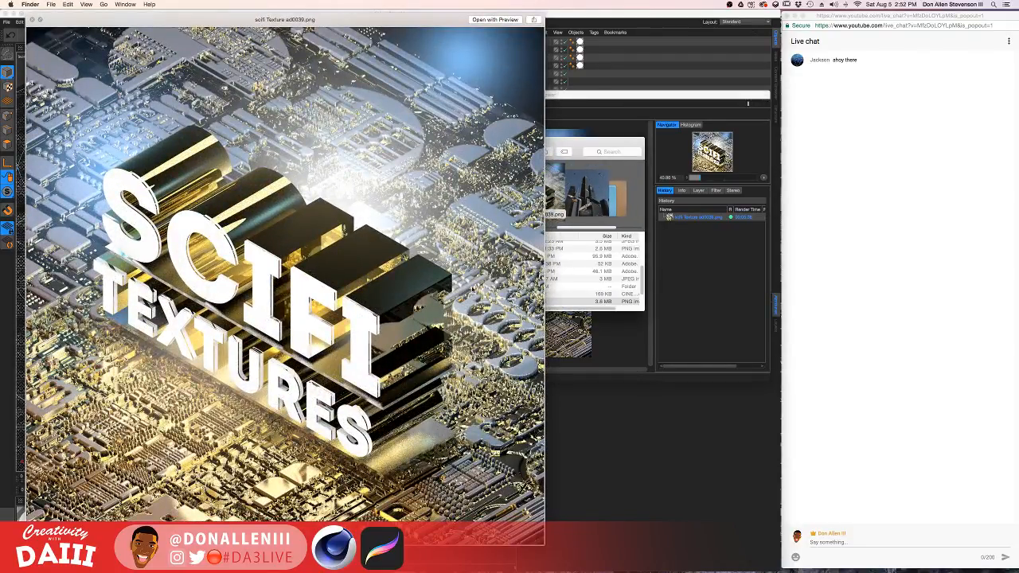
key(space)
key(Down)
key(space)
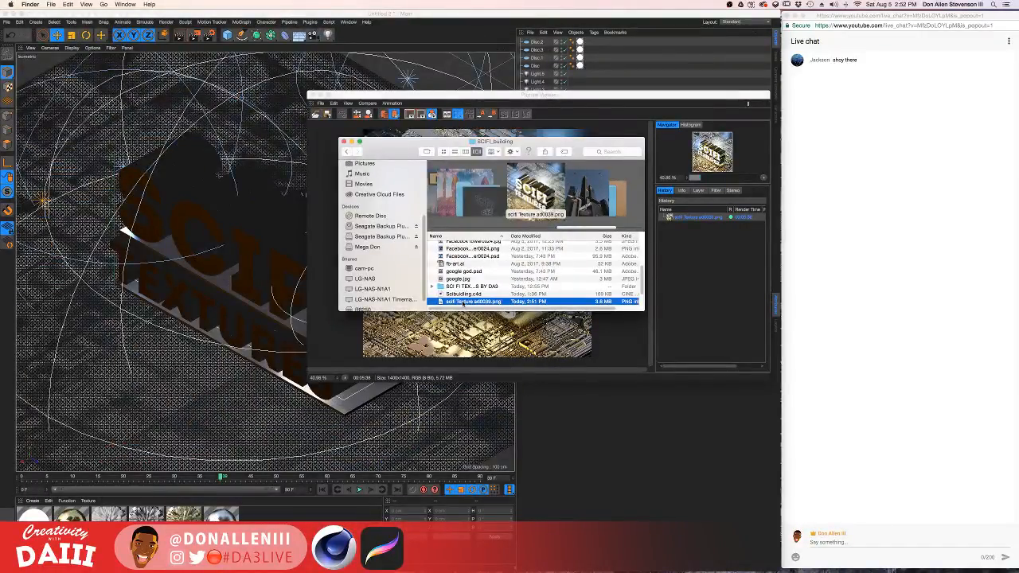
Open scifi Texture ad0039.png from Finder in Adobe Photoshop CC 2017.
right_click(465, 303)
mouse_move(482, 313)
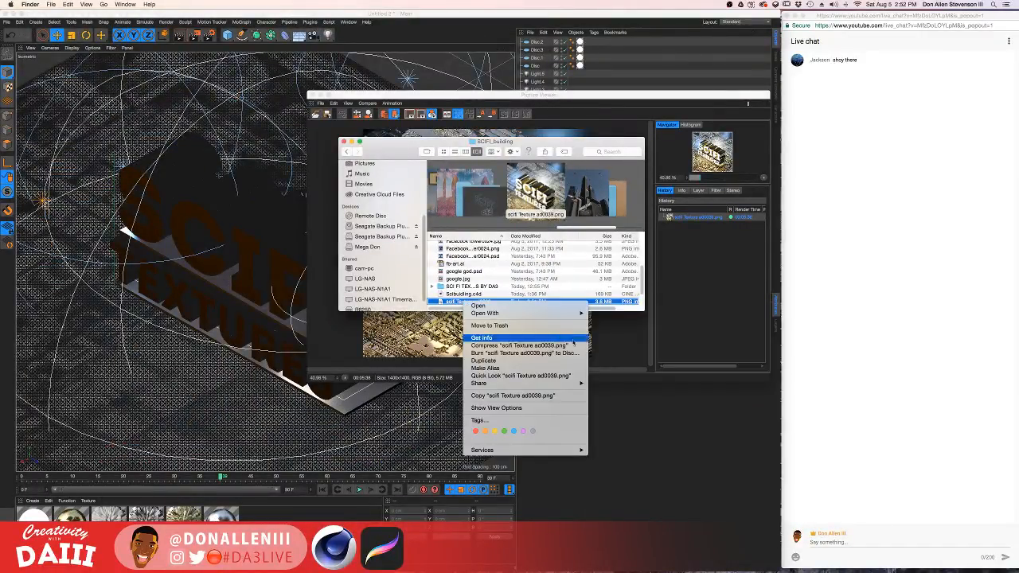
mouse_move(544, 315)
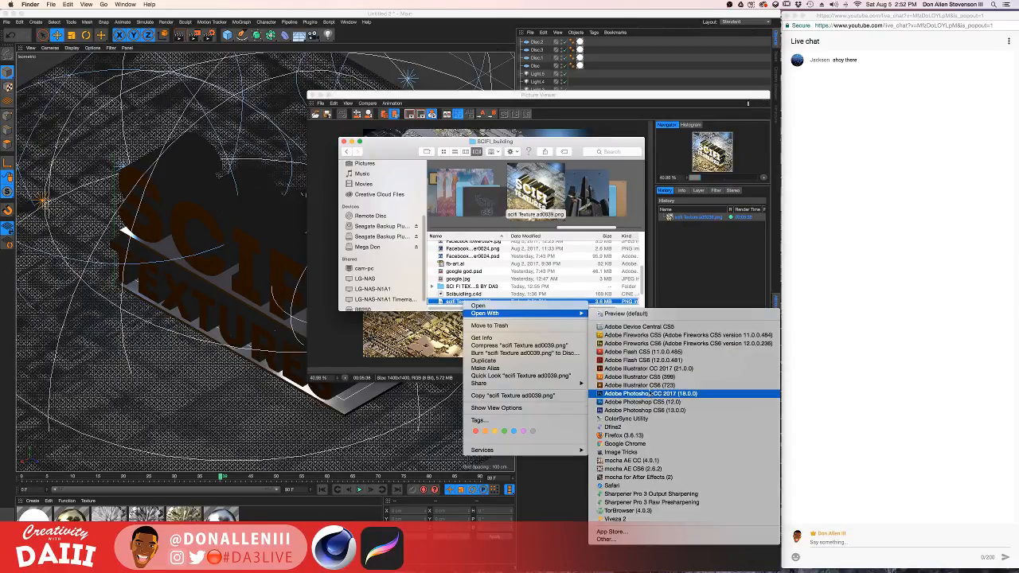
click(650, 393)
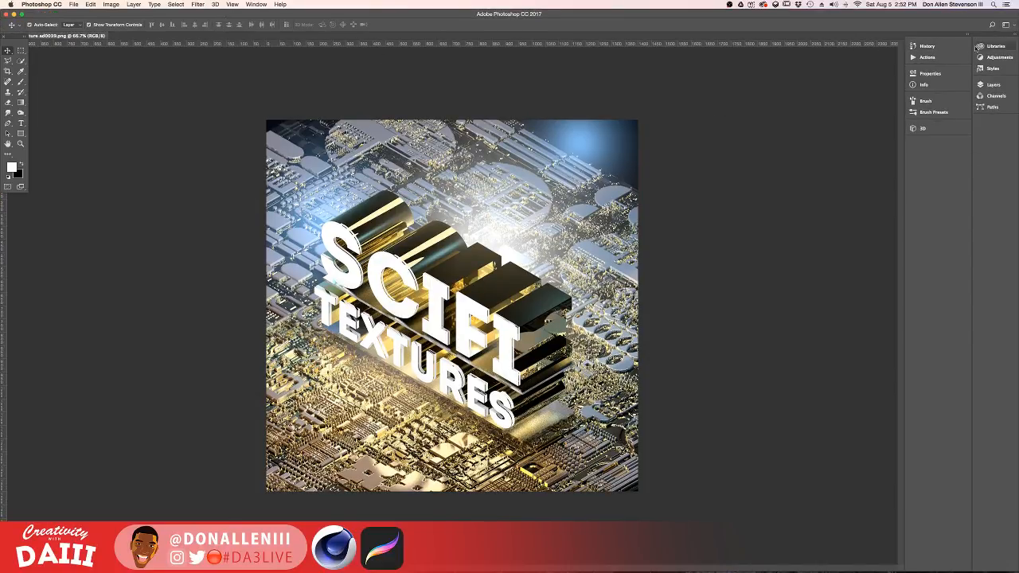
Activate the Move tool and change the Photoshop workspace to Graphic and Web.
click(20, 145)
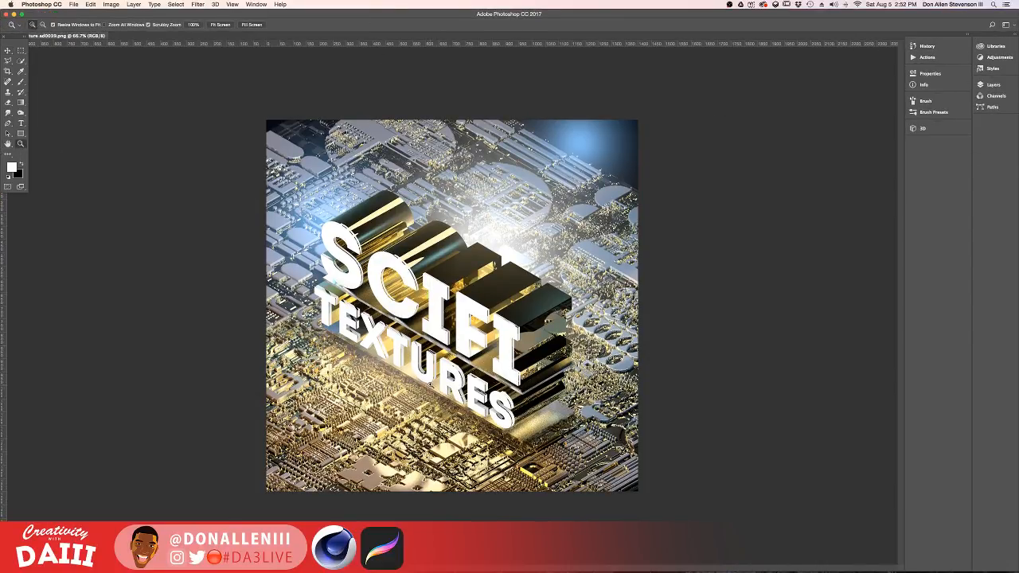
click(8, 50)
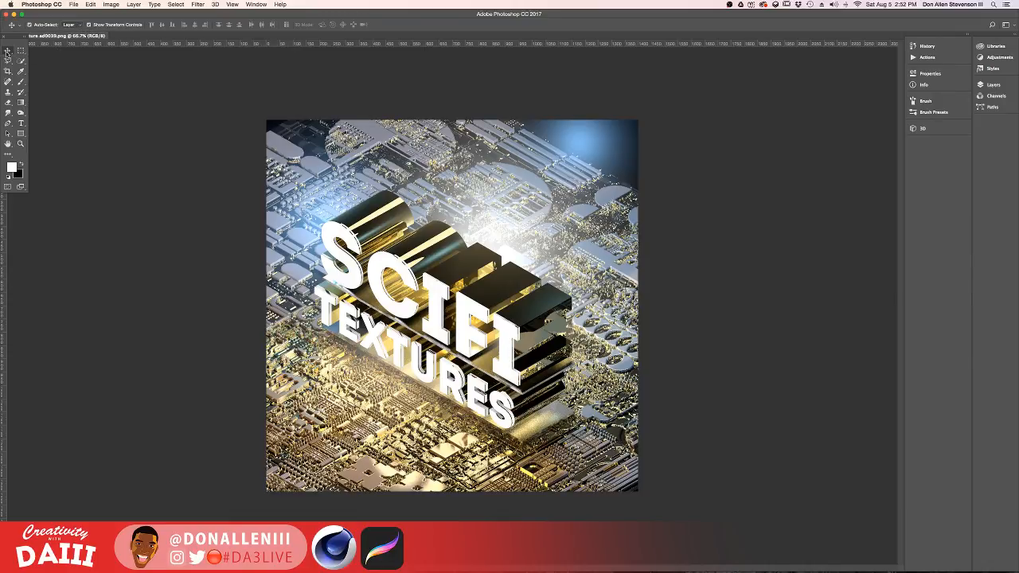
click(363, 185)
click(487, 212)
click(256, 4)
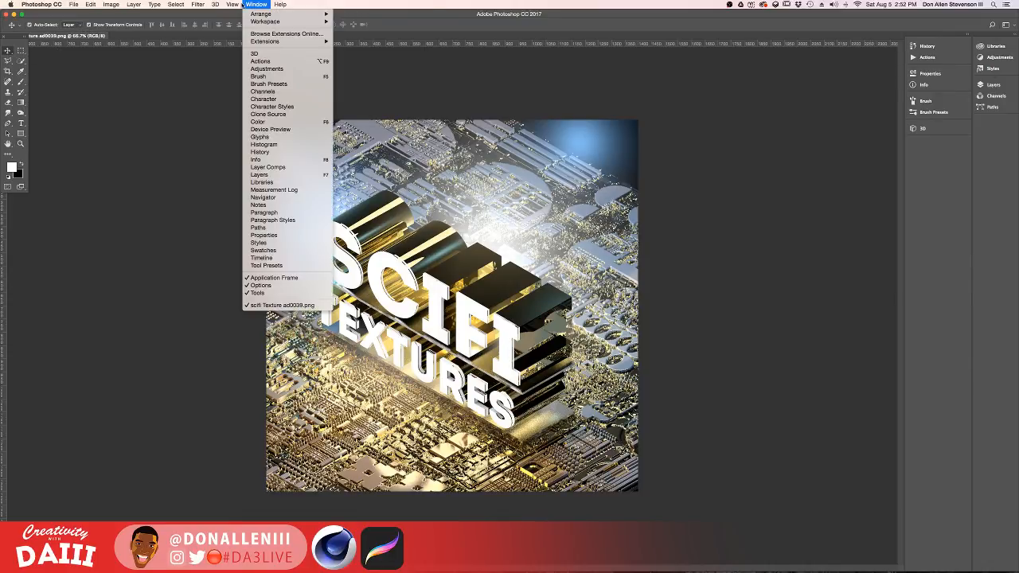
mouse_move(263, 16)
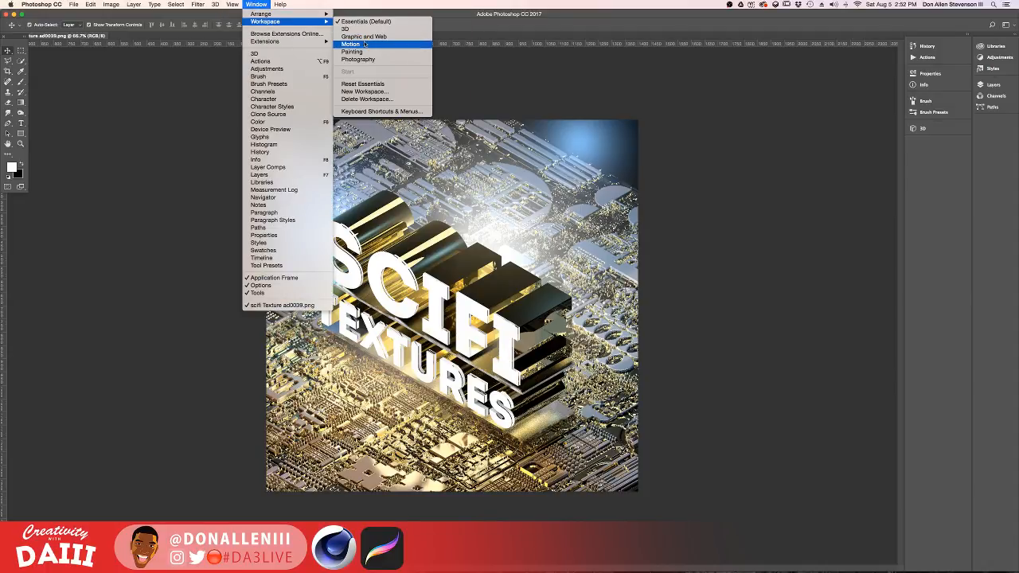
click(364, 36)
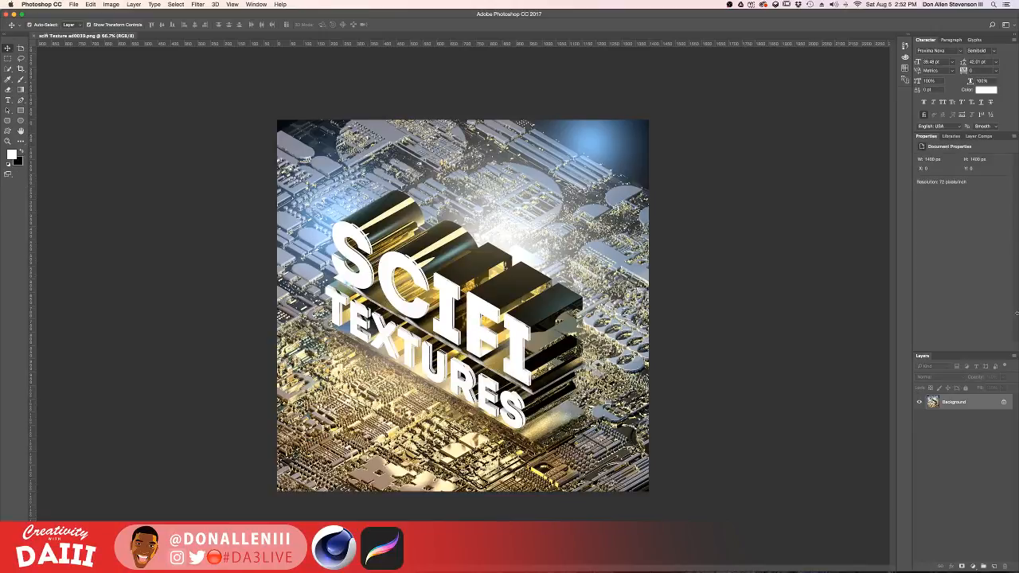
Convert the Background into an editable layer named Layer 0 and duplicate that layer.
double_click(986, 409)
key(Return)
key(super+j)
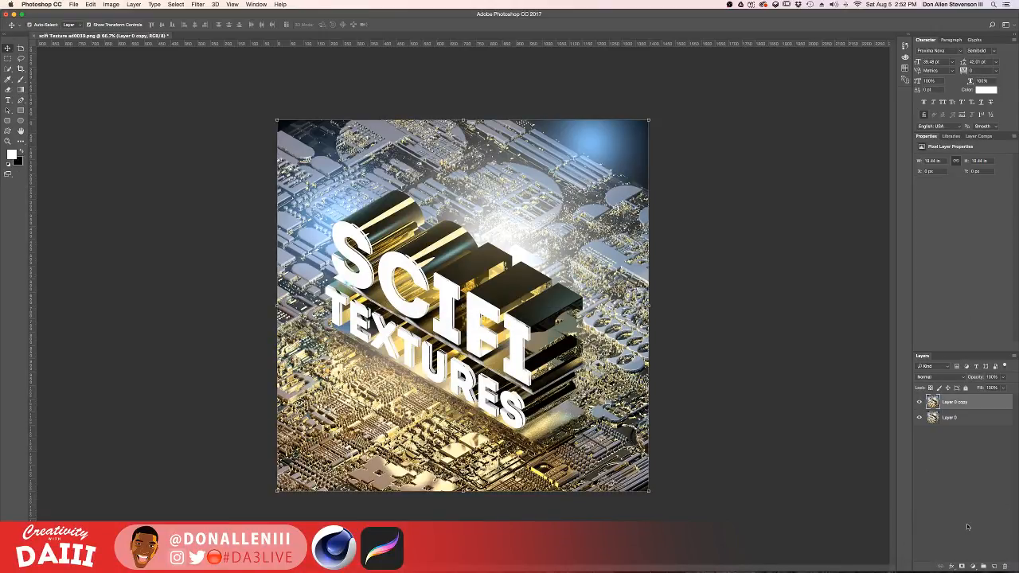
Undo the accidental move of Layer 0 copy and open the Camera Raw Filter for that layer.
drag(311, 185, 288, 225)
key(super+z)
click(195, 4)
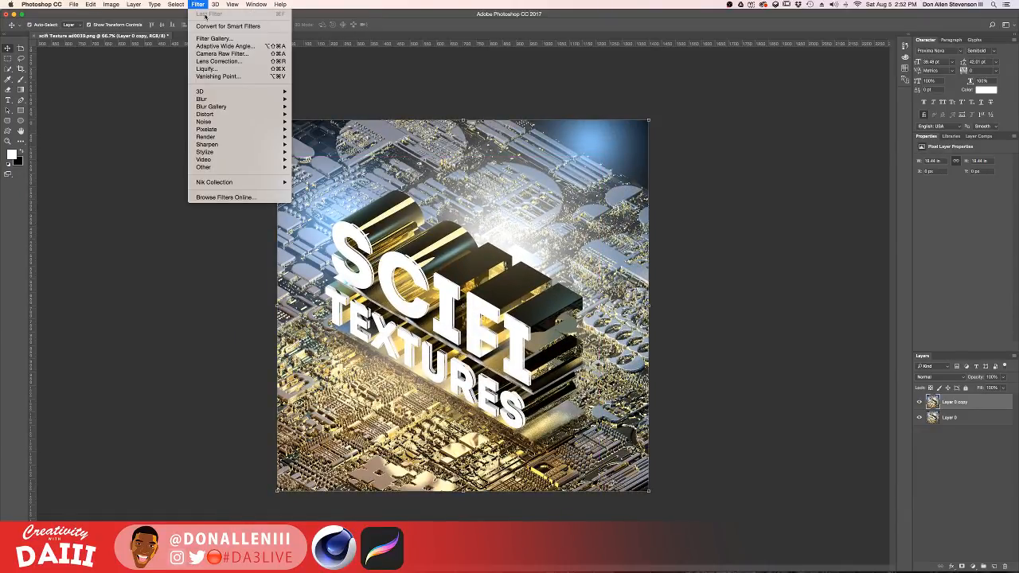
click(223, 60)
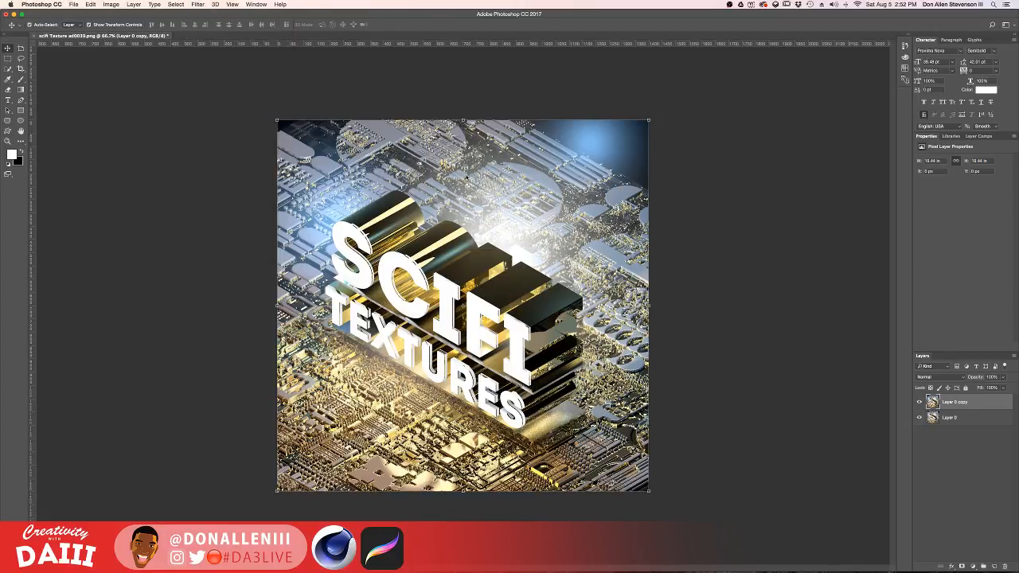
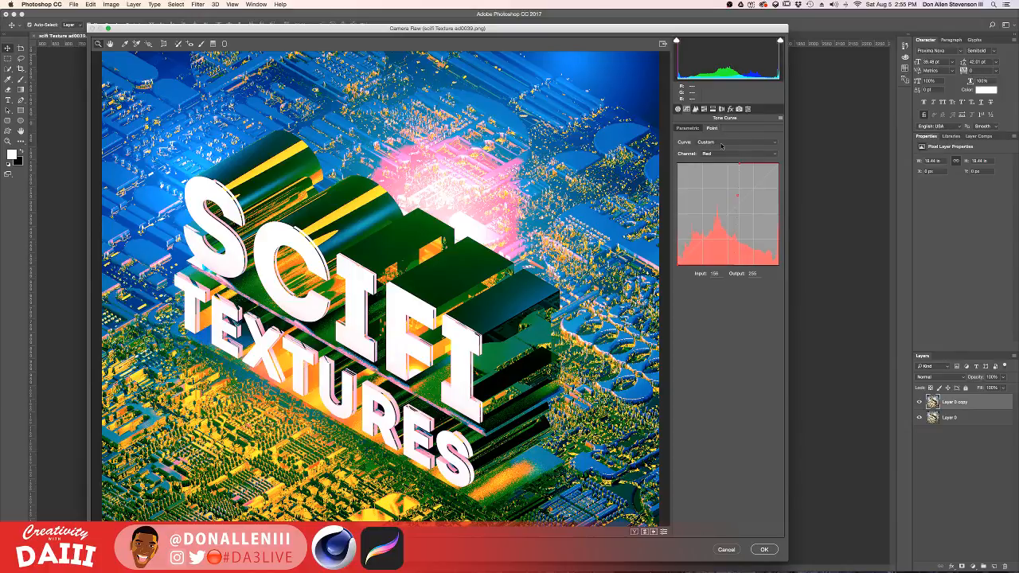
In the point tone curve, set the red highlight point to about input 209, output 255, and lift the blue black point to output 37.
drag(727, 148, 760, 163)
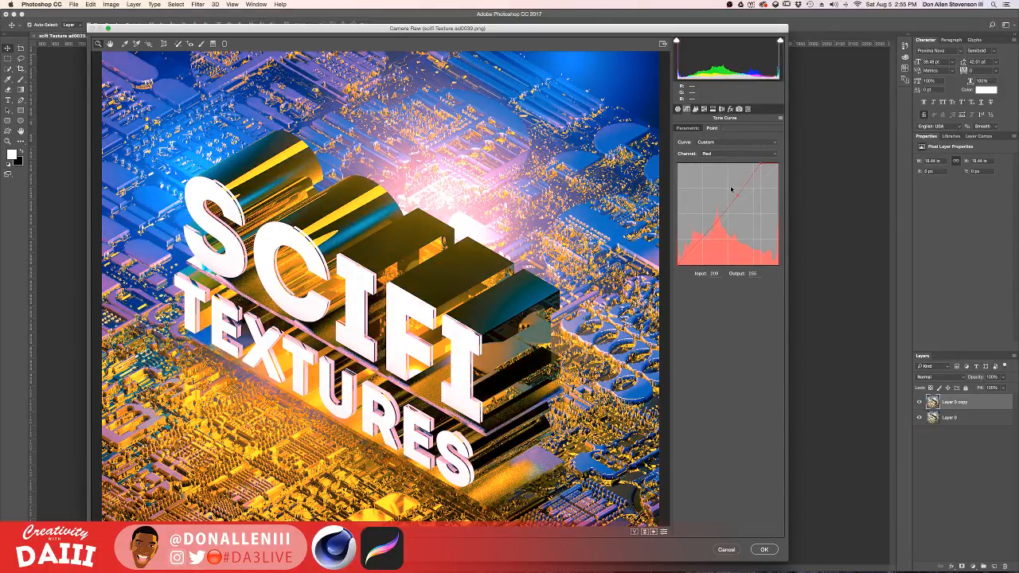
drag(678, 261, 681, 320)
click(706, 152)
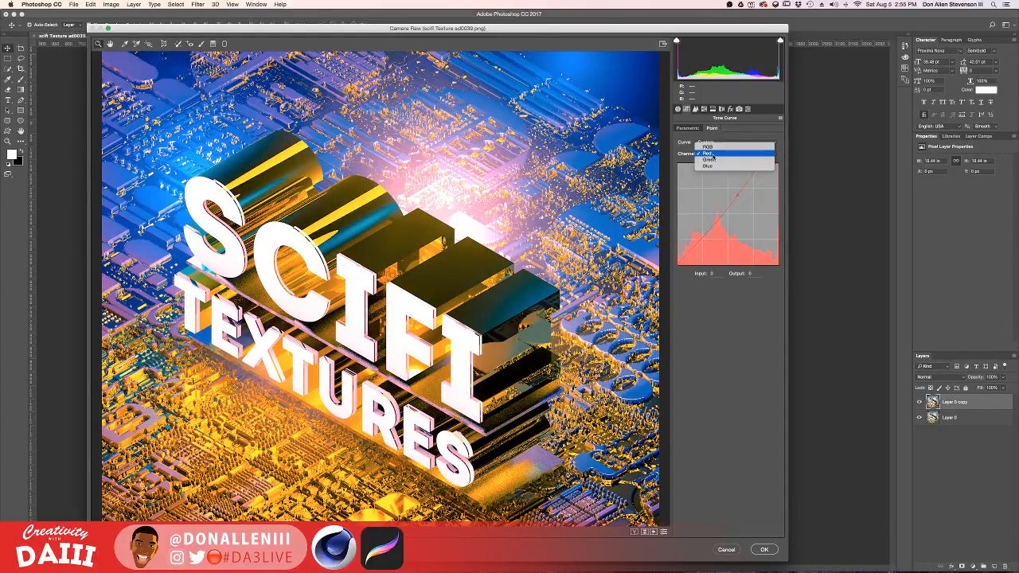
click(709, 169)
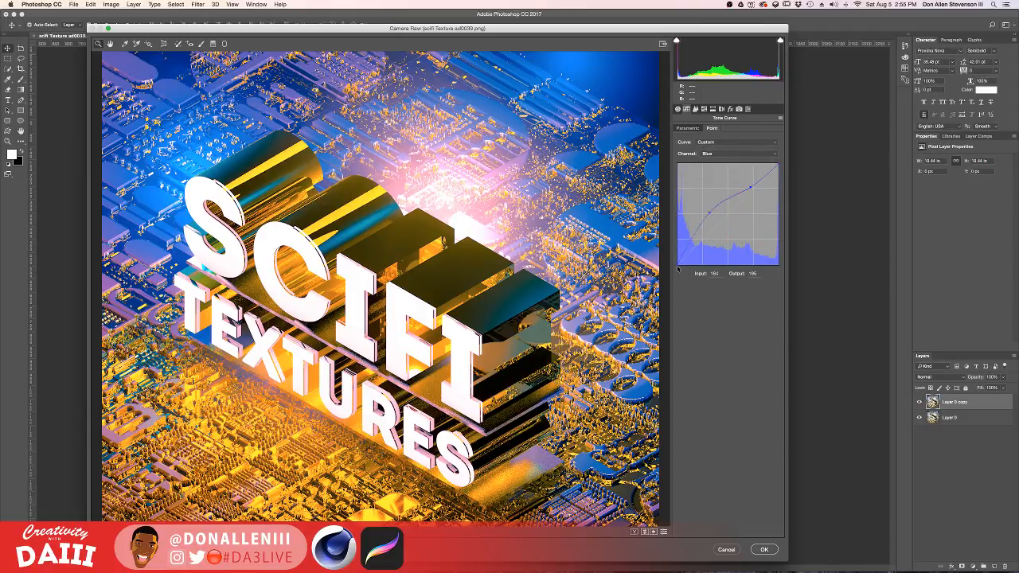
drag(679, 263, 671, 243)
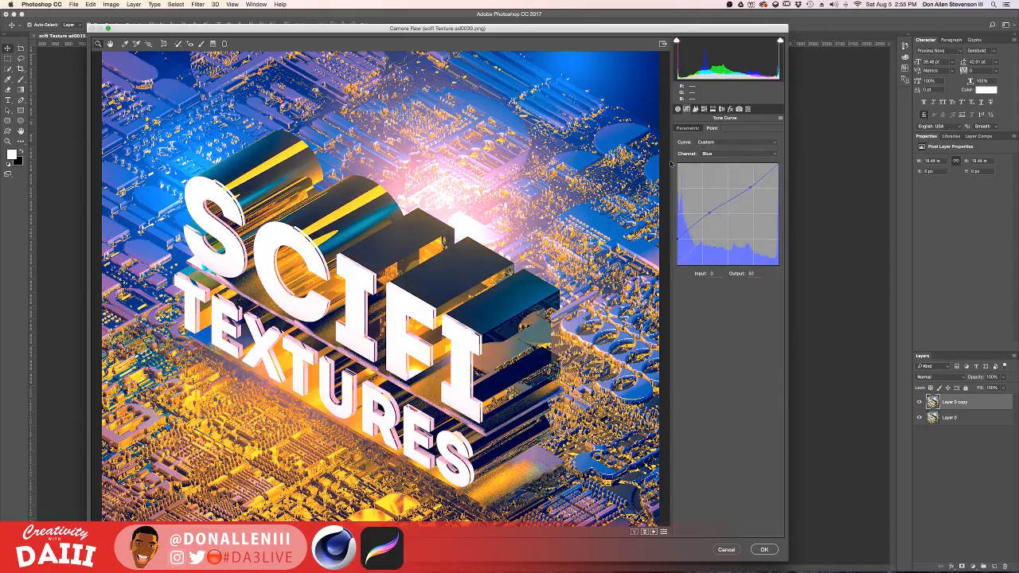
drag(672, 163, 661, 253)
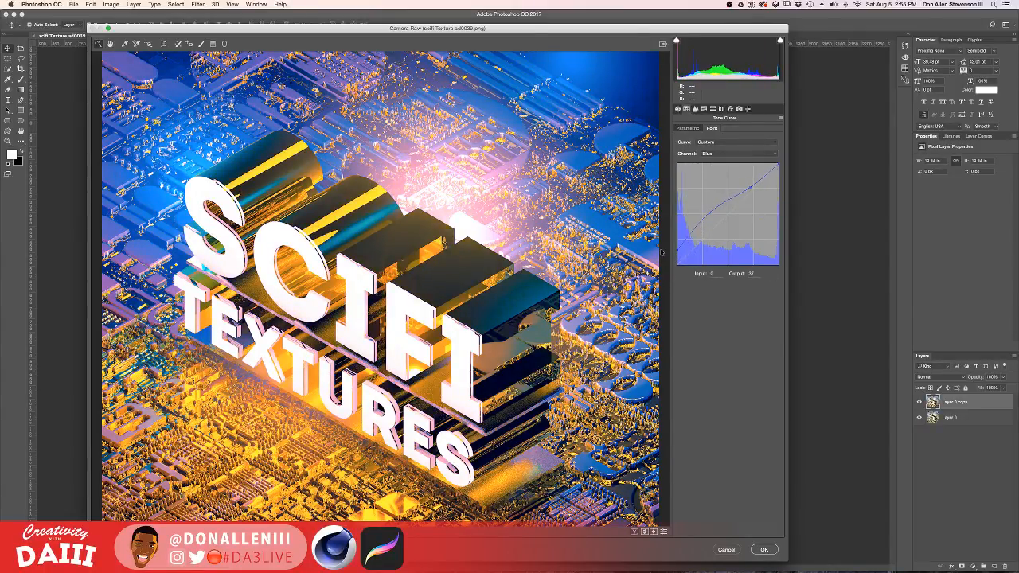
Adjust the black point of the green tone curve, undo the last change to it, and apply the Camera Raw Filter.
click(704, 153)
click(709, 145)
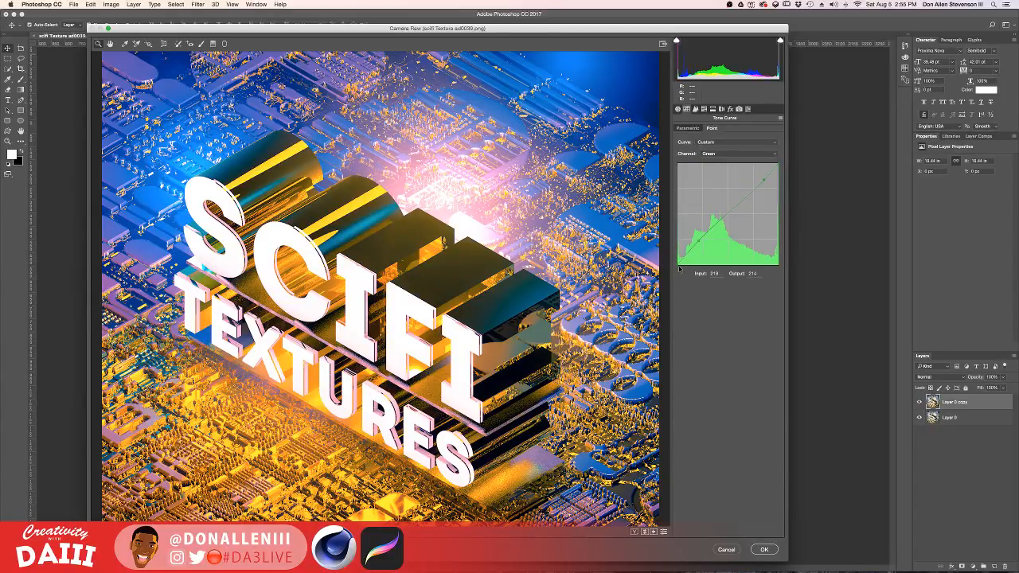
drag(677, 264, 672, 243)
drag(665, 284, 686, 291)
drag(677, 264, 640, 256)
key(super+z)
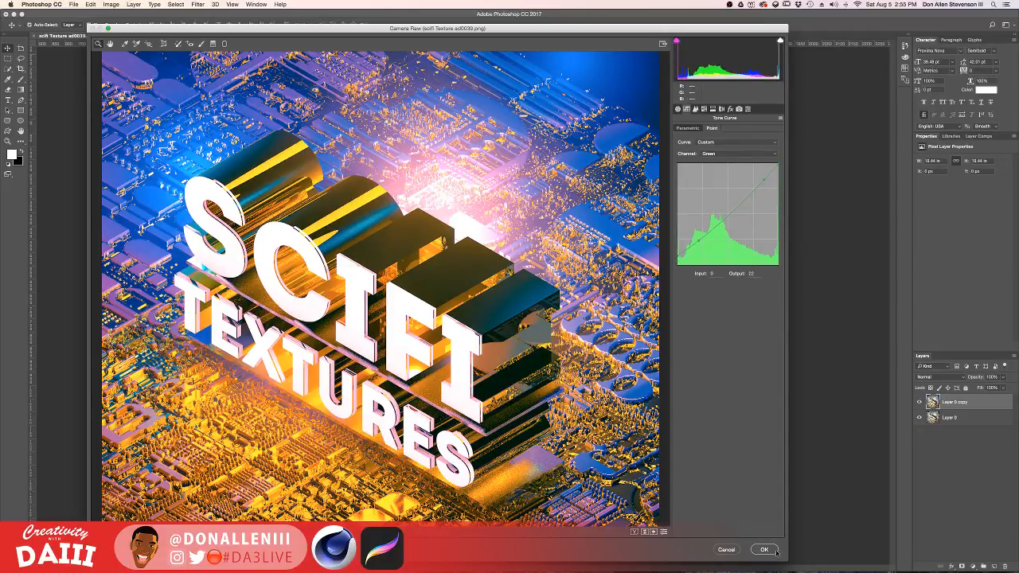
click(765, 550)
Compare the image before and after the colour grading by repeatedly hiding and showing Layer 0 copy.
click(920, 403)
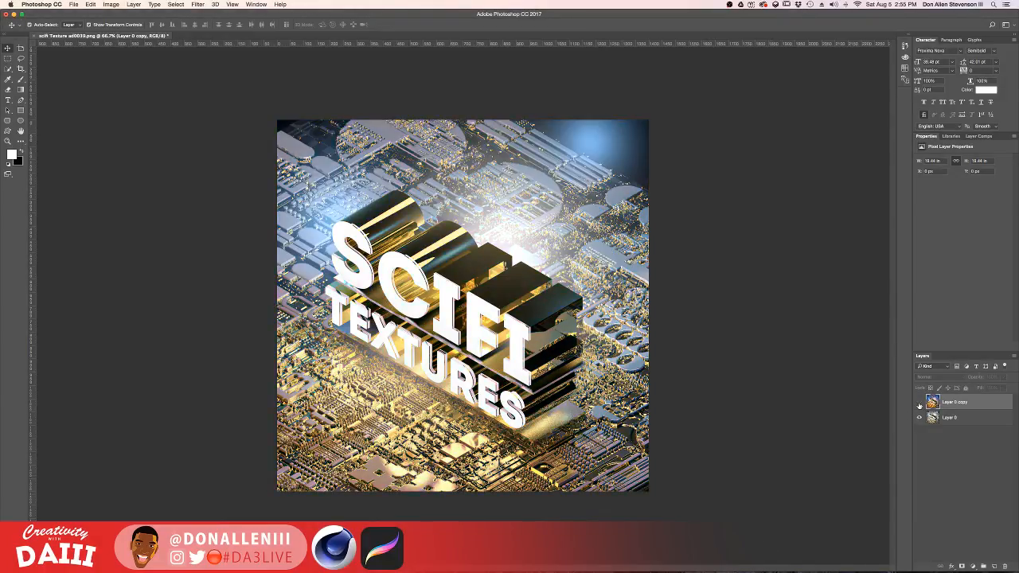
click(919, 403)
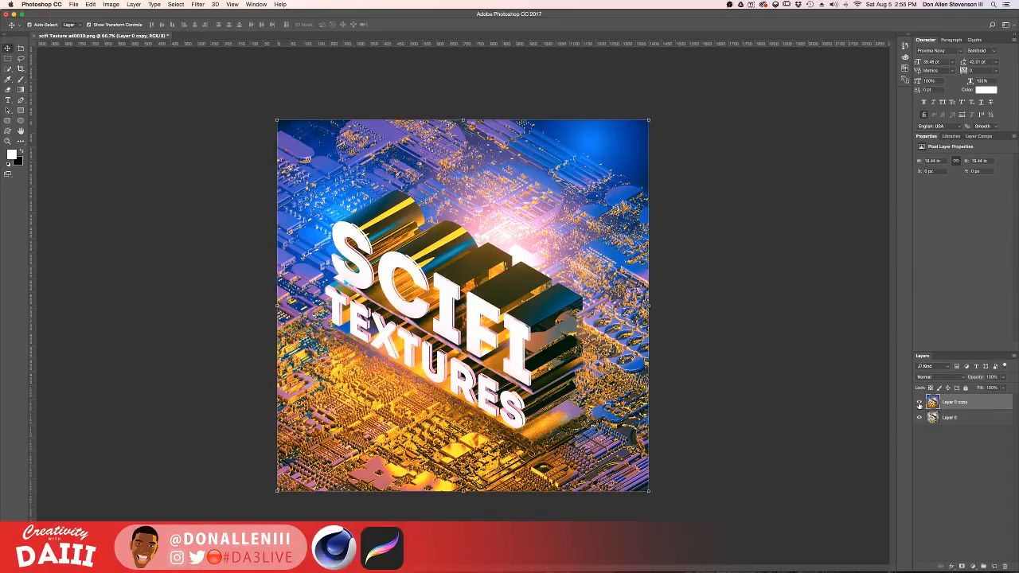
click(919, 404)
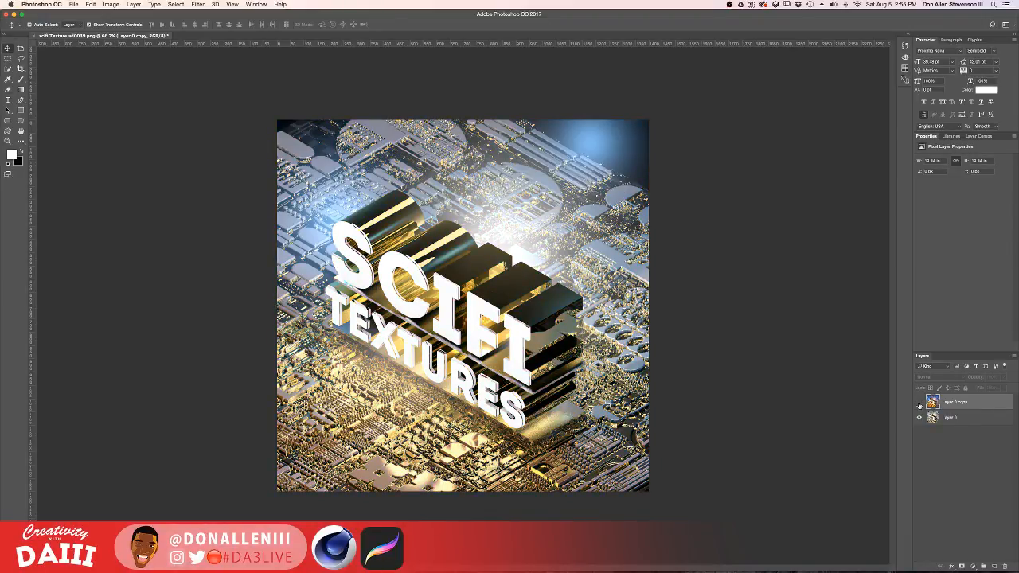
click(920, 403)
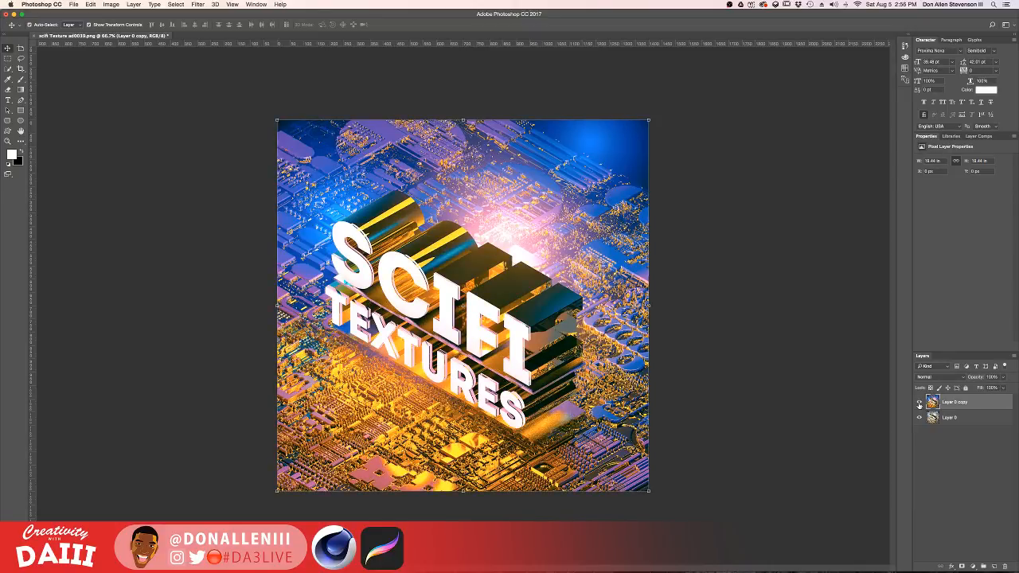
click(919, 403)
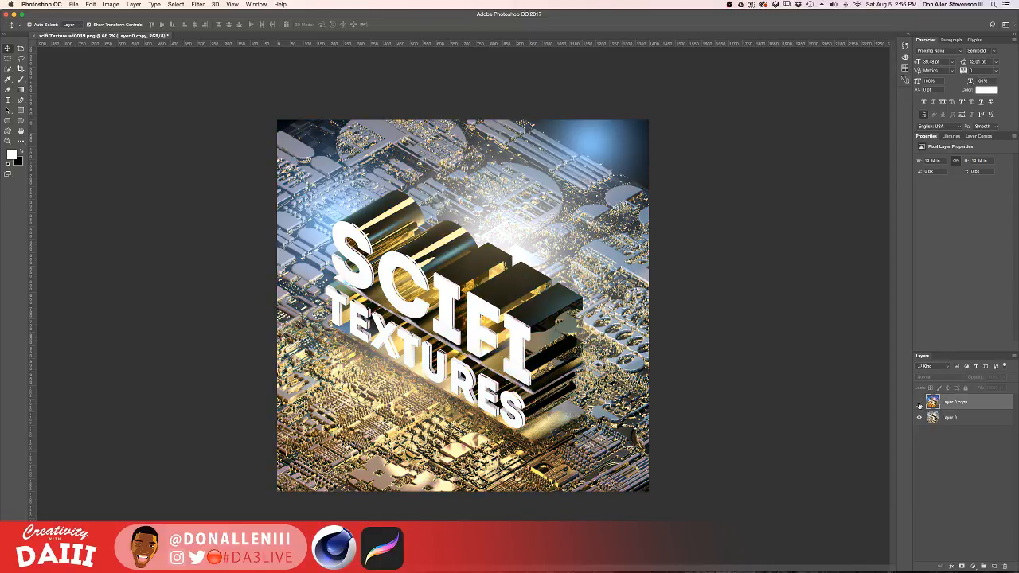
click(920, 404)
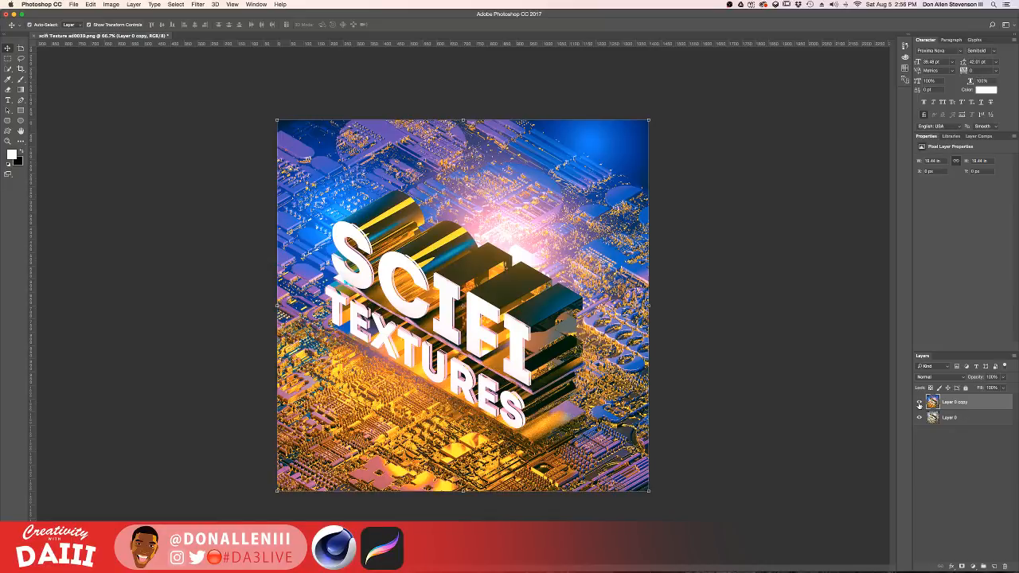
key(ctrl+Up)
key(ctrl+Up)
key(i)
key(super+k)
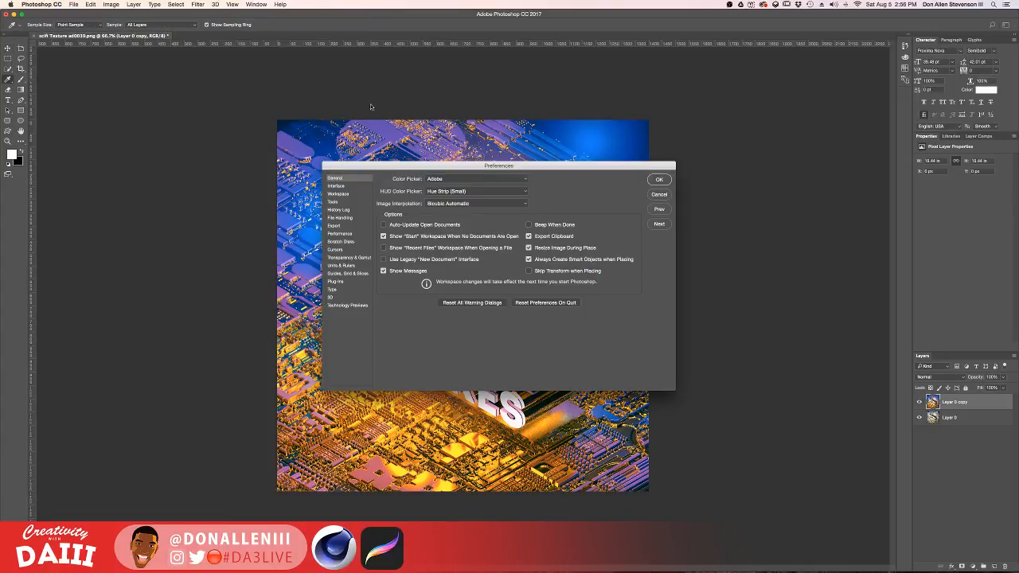
click(656, 195)
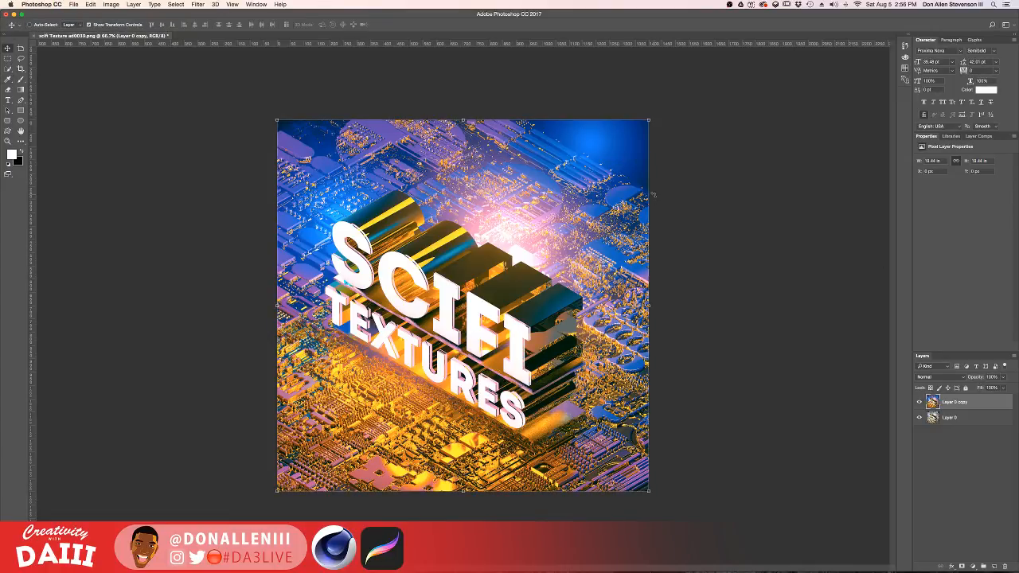
Duplicate Layer 0 copy and shift the duplicate up and to the right to about X 154 px, Y -166 px.
key(super+j)
drag(559, 223, 600, 179)
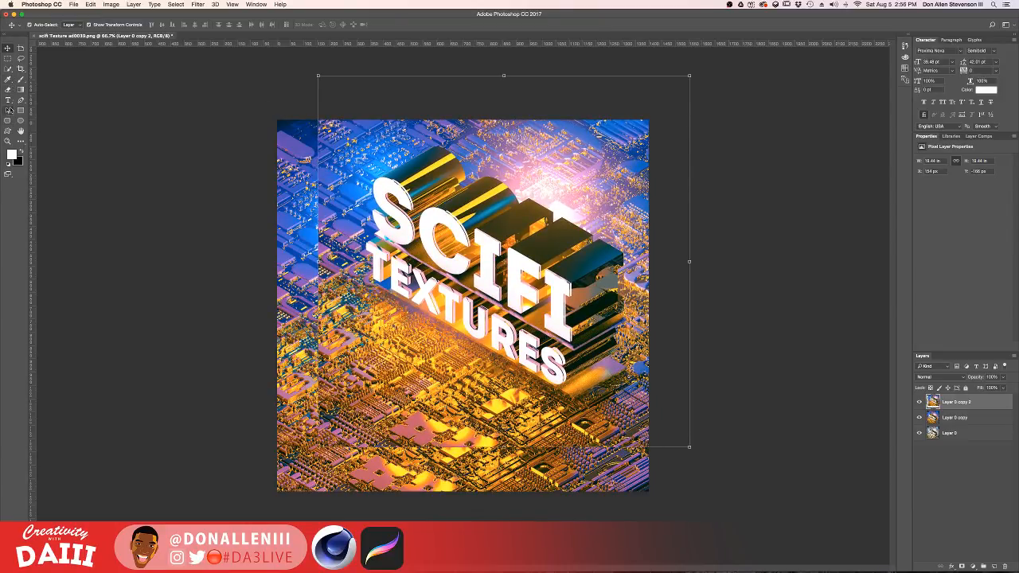
Erase most of the shifted duplicate with a large soft Eraser, keeping only the circuit texture over the blue glow in the image's upper-right corner.
click(9, 91)
mouse_move(318, 119)
mouse_down()
mouse_move(691, 515)
mouse_move(271, 113)
mouse_move(678, 359)
mouse_move(284, 102)
mouse_move(387, 497)
mouse_up()
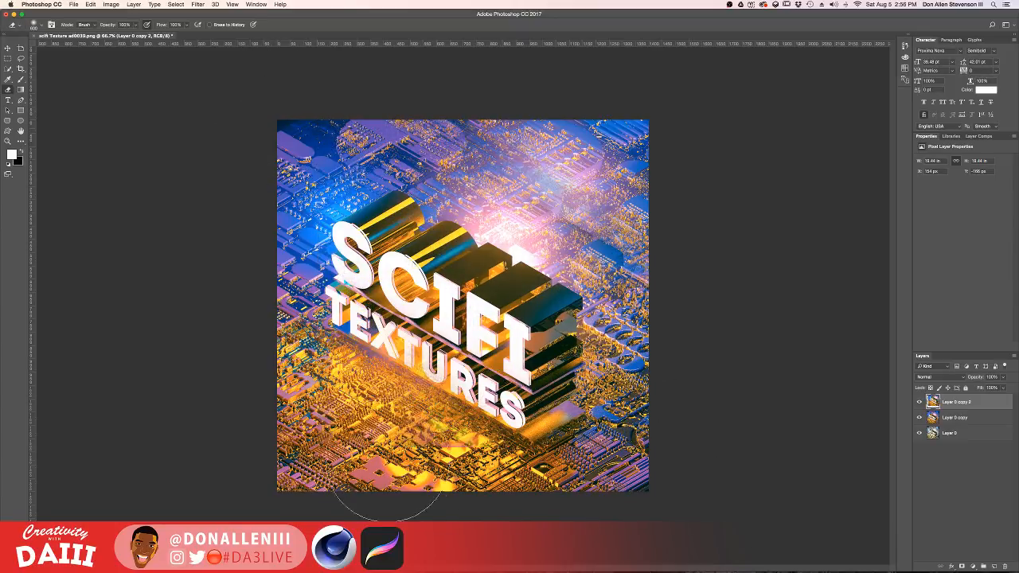
mouse_move(386, 459)
mouse_down()
mouse_move(250, 279)
mouse_move(498, 414)
mouse_move(312, 197)
mouse_move(345, 179)
mouse_move(500, 222)
mouse_move(642, 310)
mouse_move(403, 143)
mouse_move(545, 269)
mouse_move(430, 155)
mouse_move(524, 230)
mouse_up()
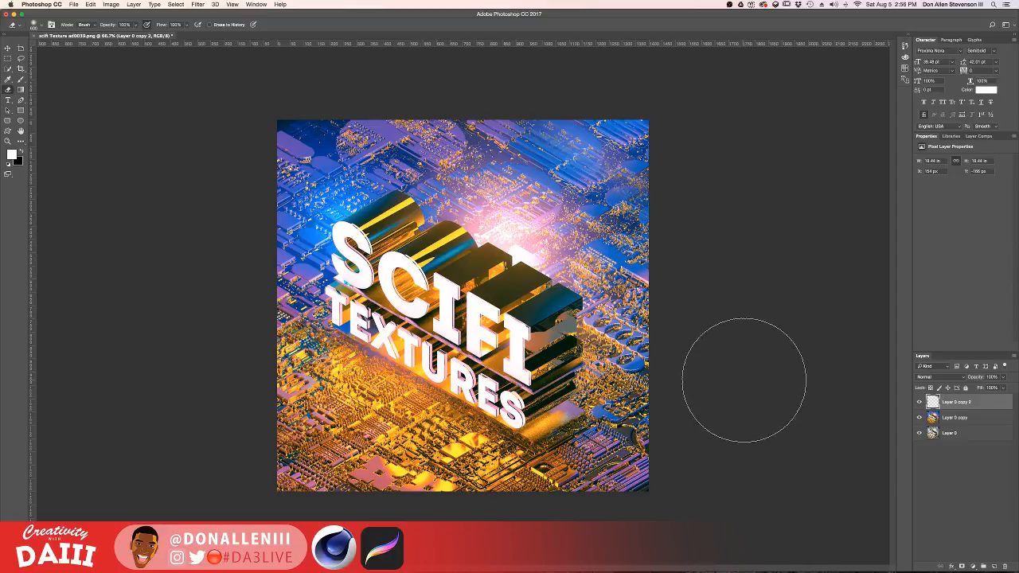
key(ctrl+Up)
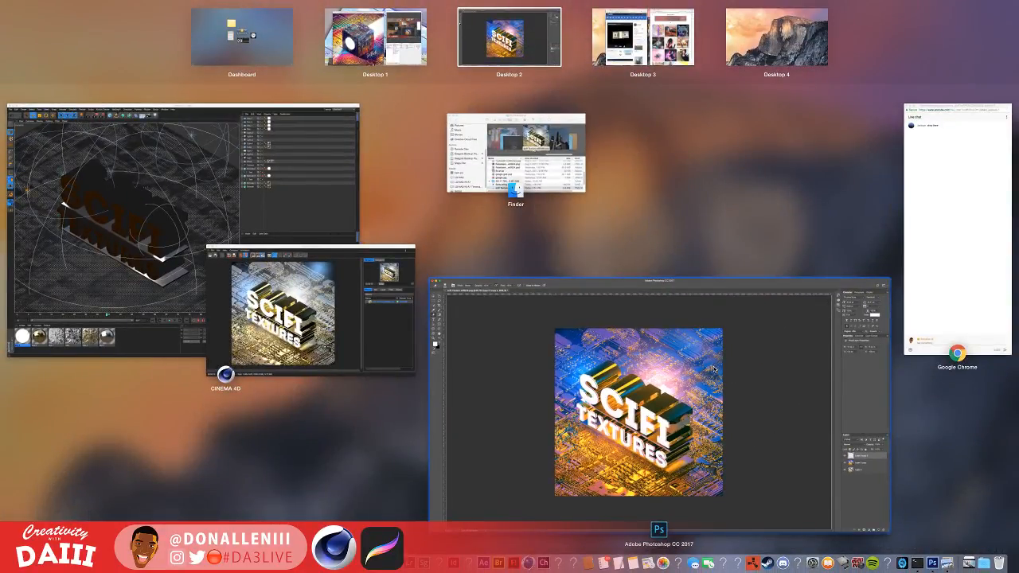
click(692, 396)
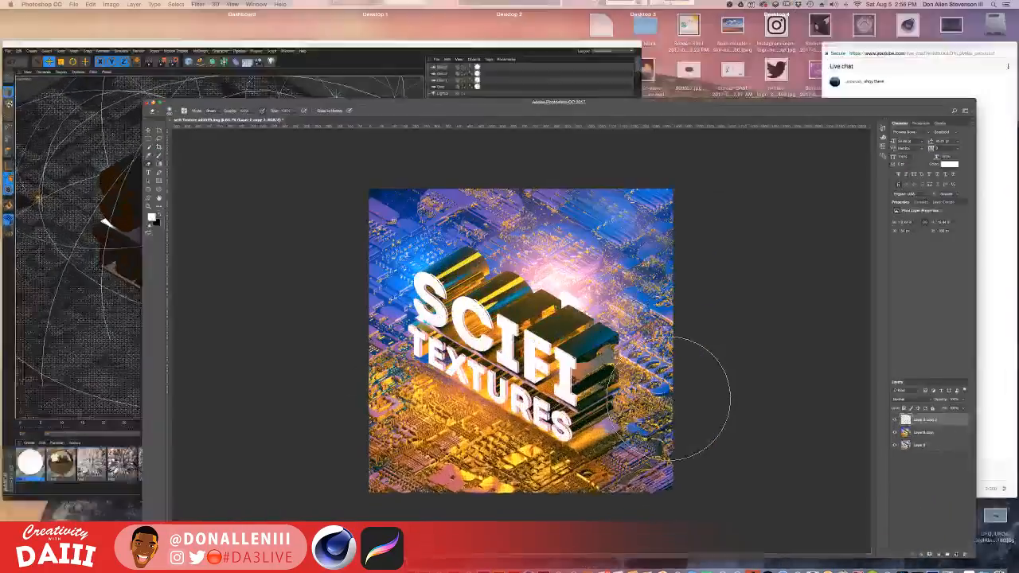
key(ctrl+Up)
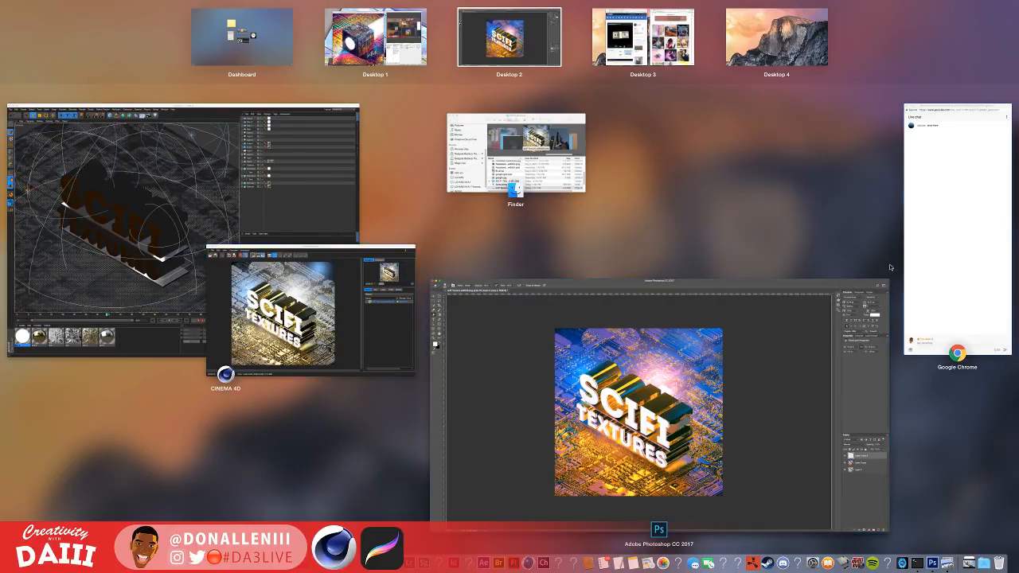
click(932, 269)
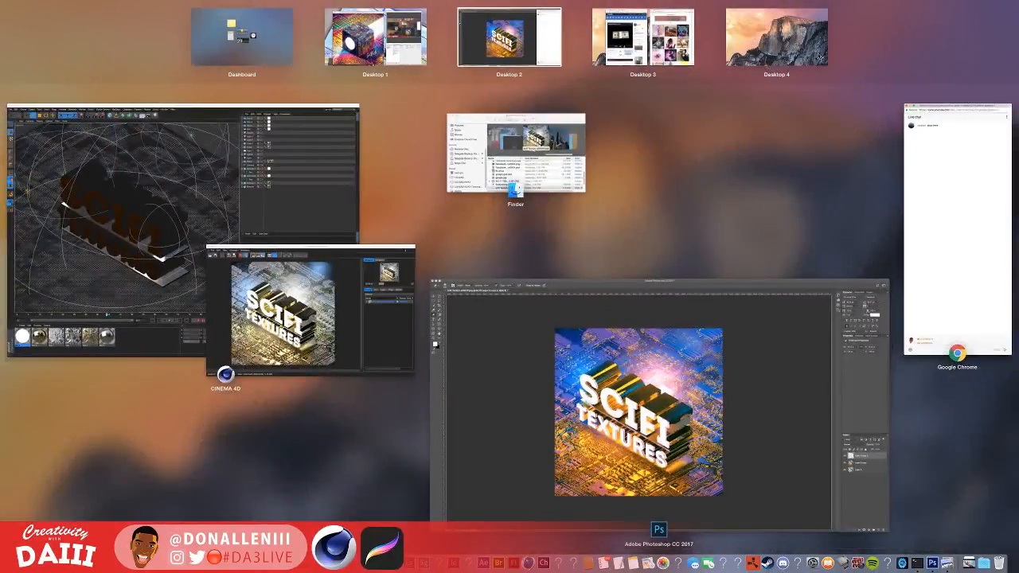
Switch to Chrome on Desktop 3 and search Google Images for "scifi" in a new tab.
click(644, 37)
click(710, 19)
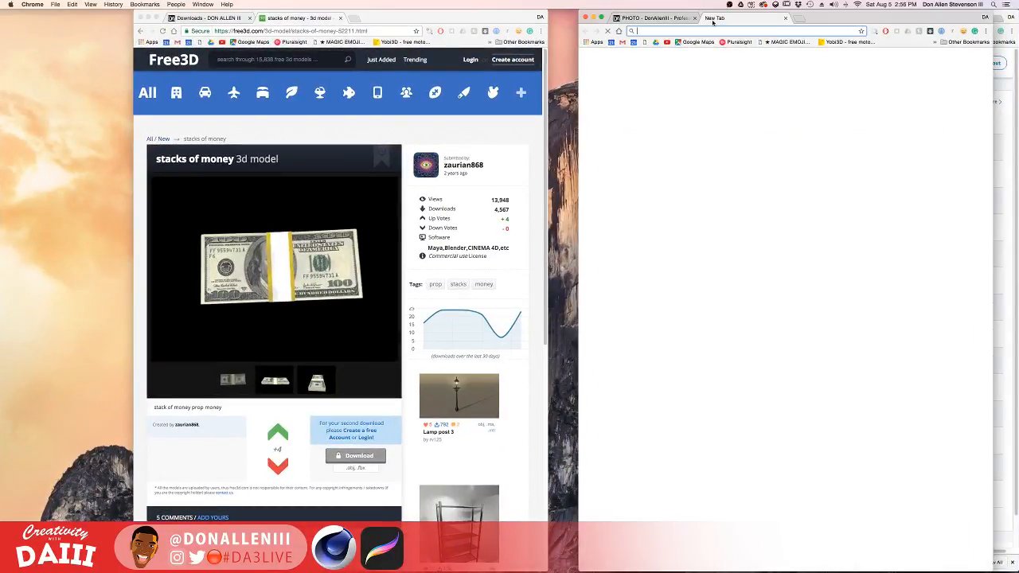
text(scifi)
key(Return)
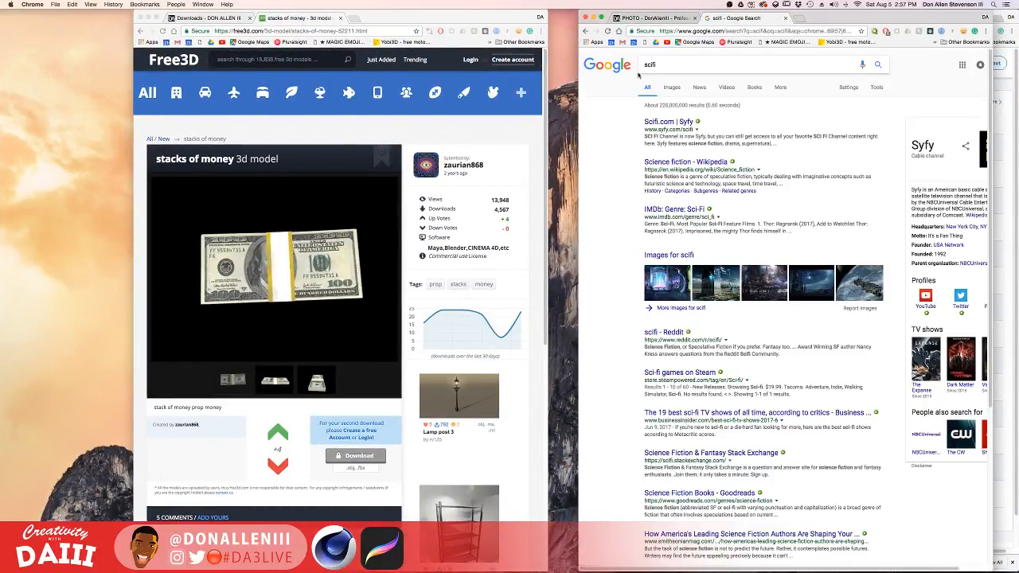
click(670, 91)
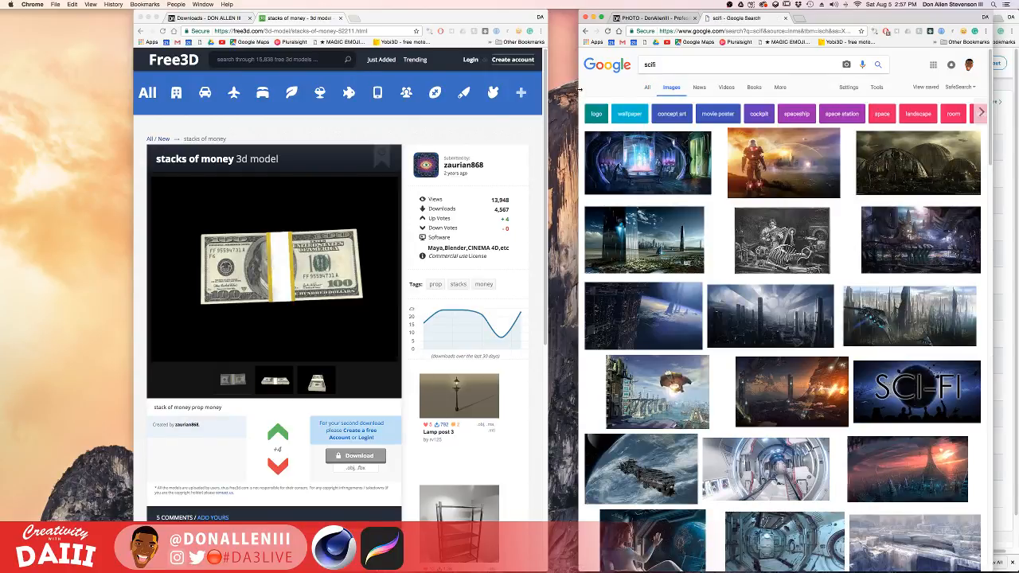
Widen the browser window, look through the sci-fi image results for colour reference, and switch back to Photoshop.
drag(579, 84, 328, 93)
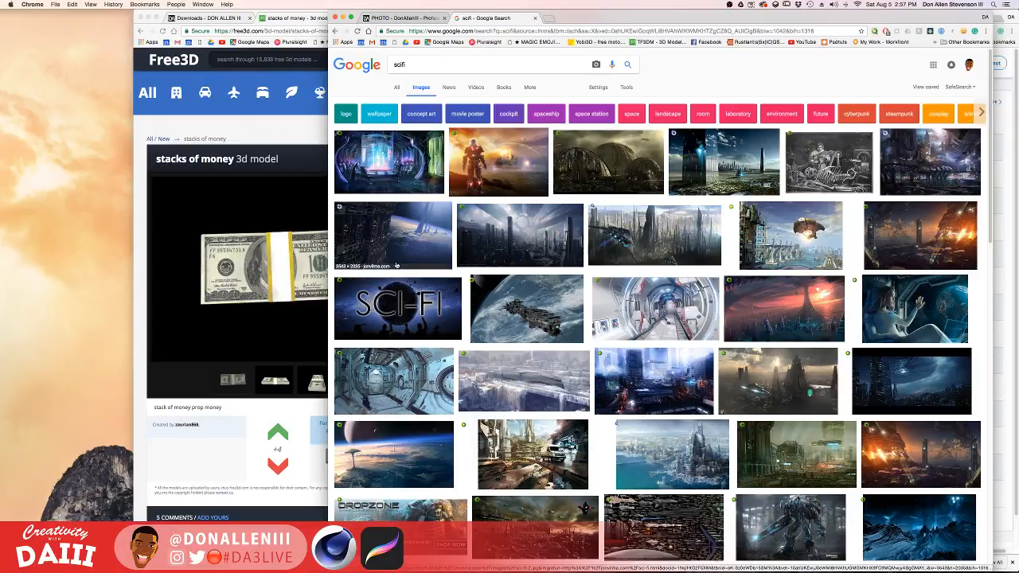
scroll(432, 452, down, 3)
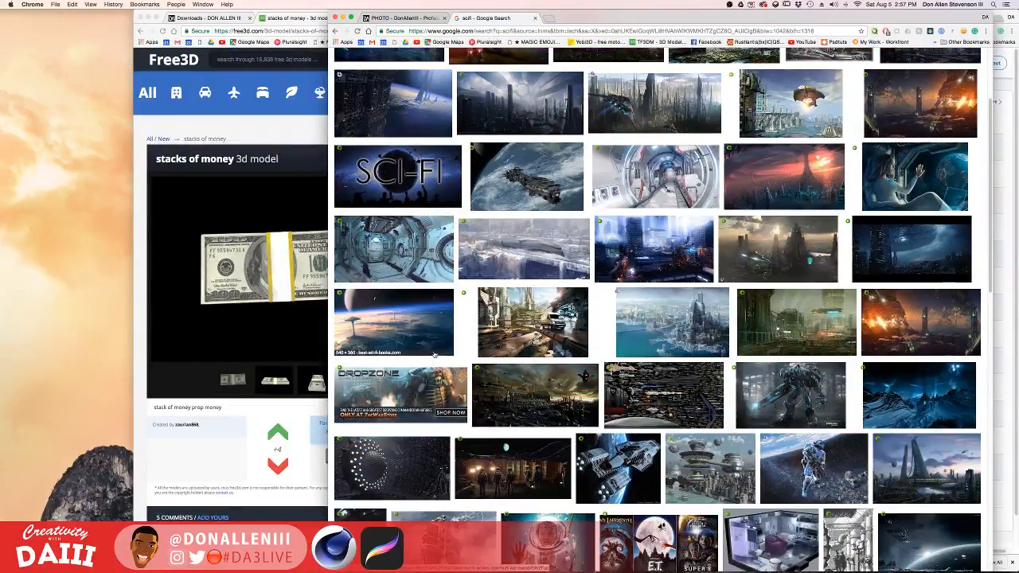
scroll(449, 309, up, 2)
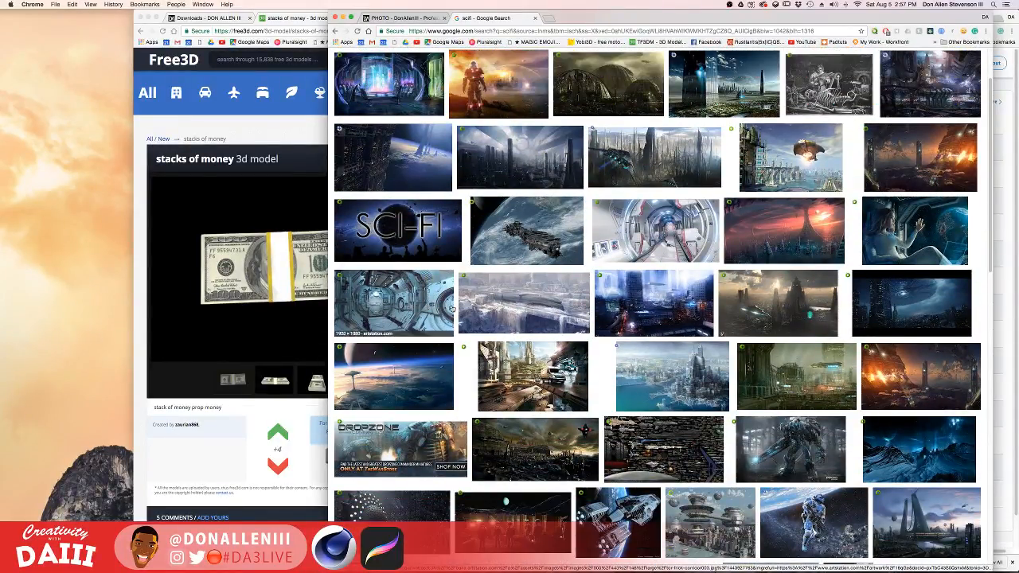
scroll(448, 317, up, 1)
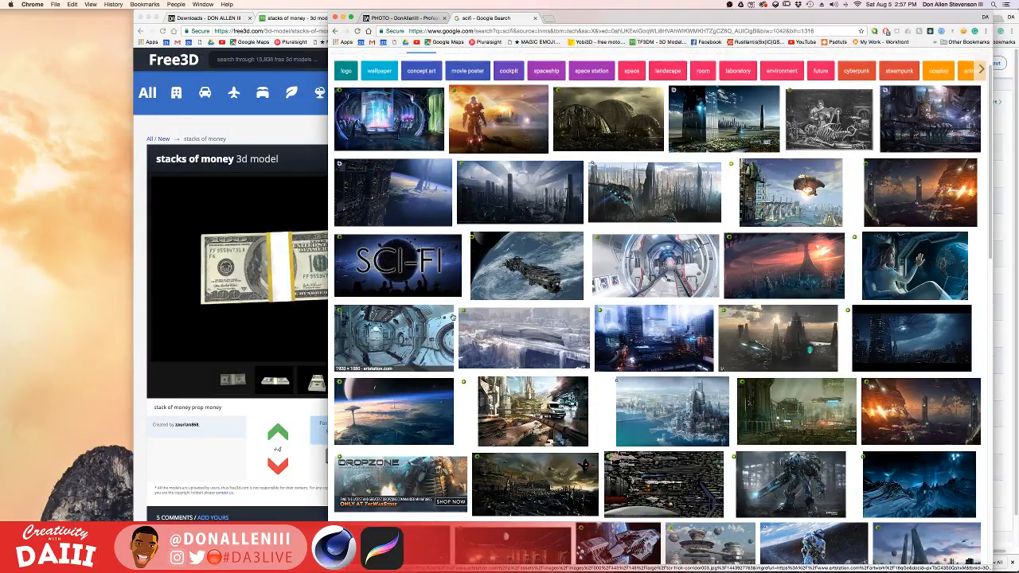
scroll(638, 163, up, 1)
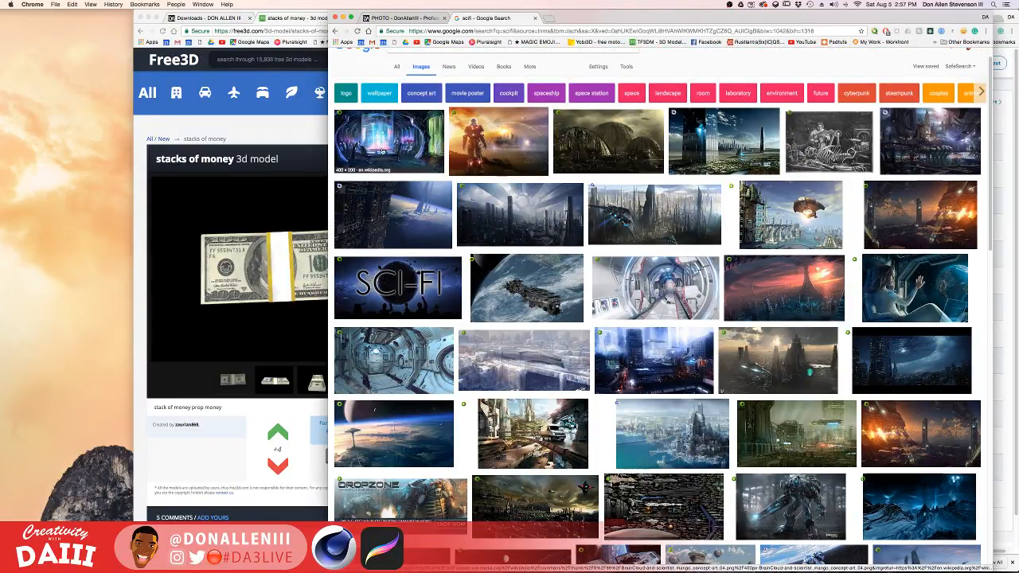
key(ctrl+Up)
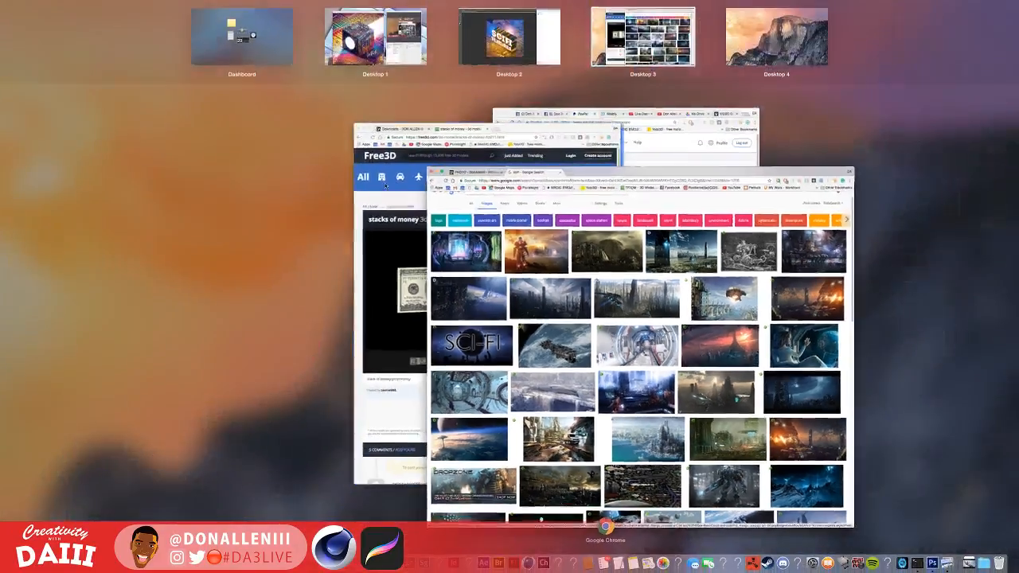
click(486, 54)
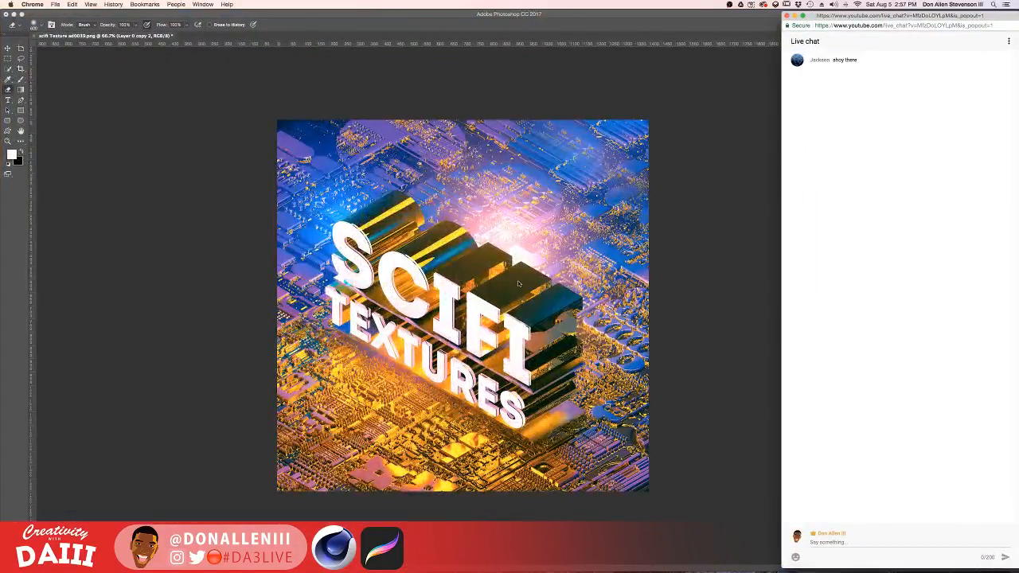
Merge the patch layer Layer 0 copy 2 with Layer 0 copy in Photoshop.
click(705, 144)
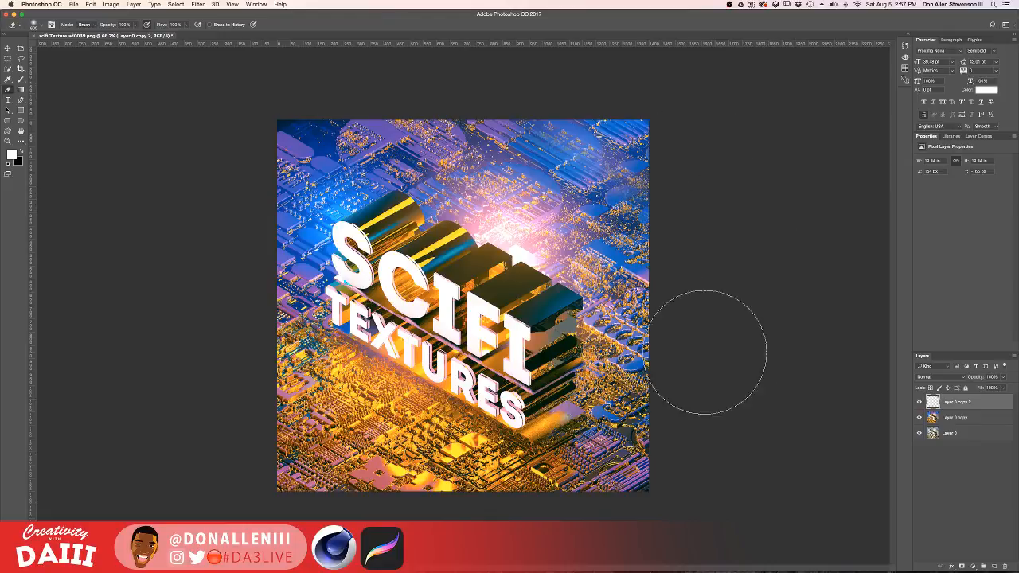
shift+click(964, 419)
right_click(966, 418)
click(880, 460)
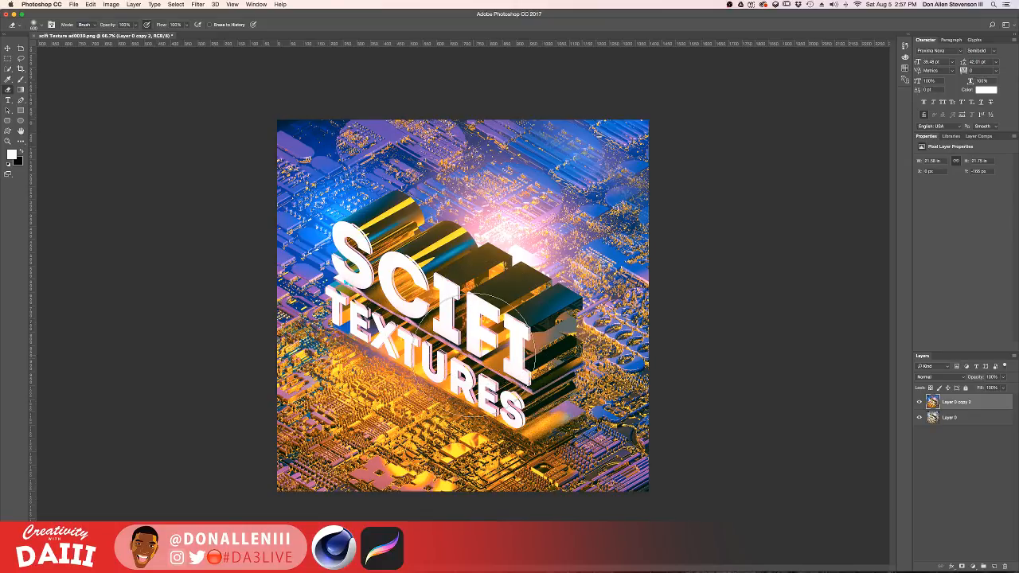
Switch to Chrome on Desktop 3 and search Google Images for "rust texture".
key(ctrl+Up)
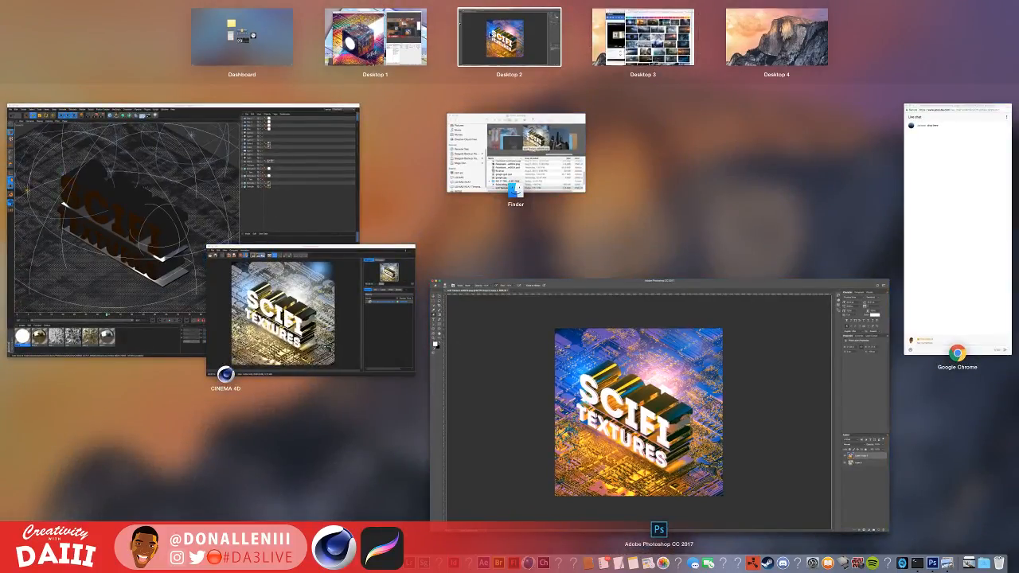
click(638, 35)
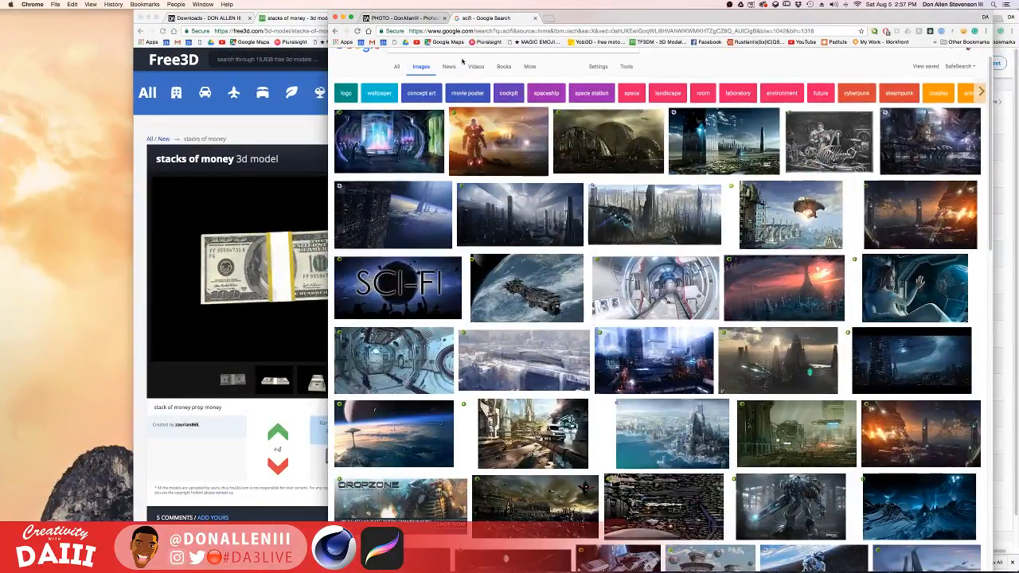
scroll(436, 73, up, 1)
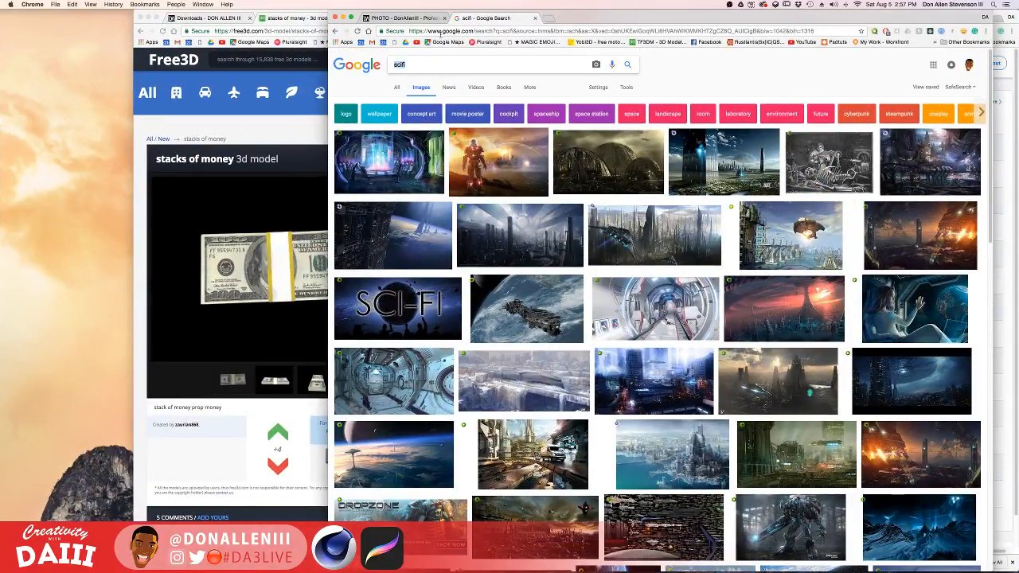
text(rust)
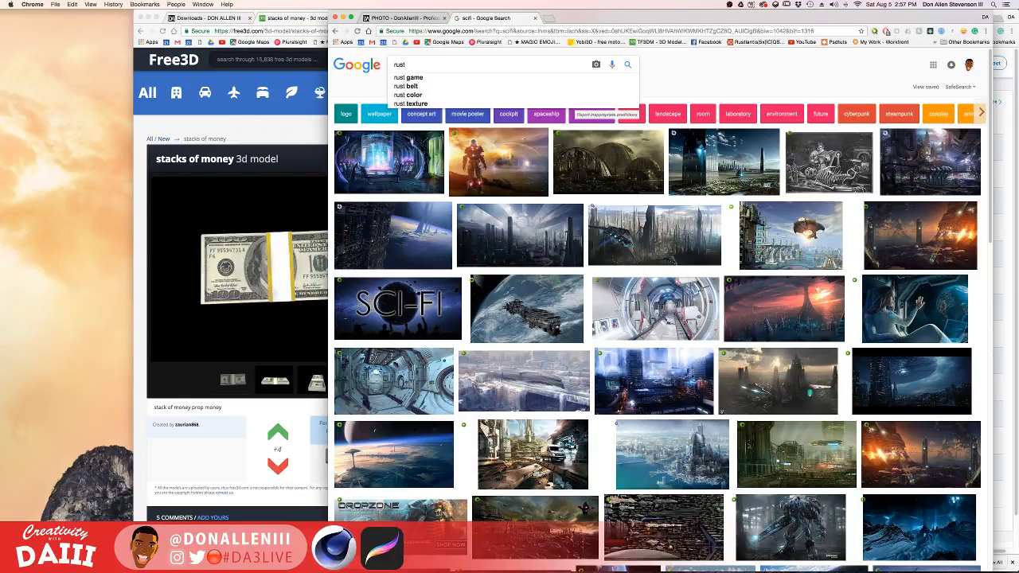
key(Up)
key(Return)
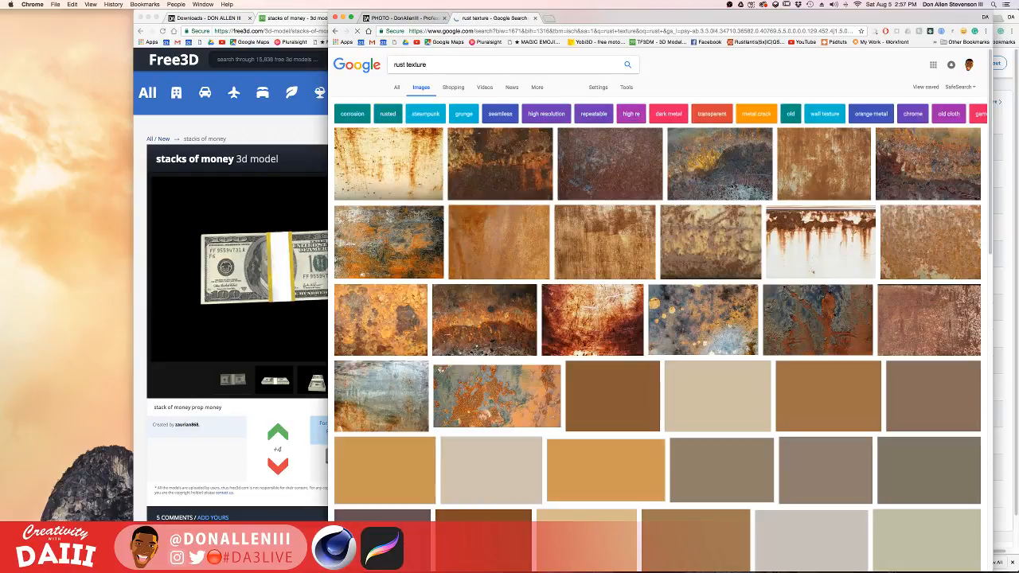
Filter the rust texture results to large images and open the first one, orange-metal-rust-texture-5.jpg, at full size.
click(622, 88)
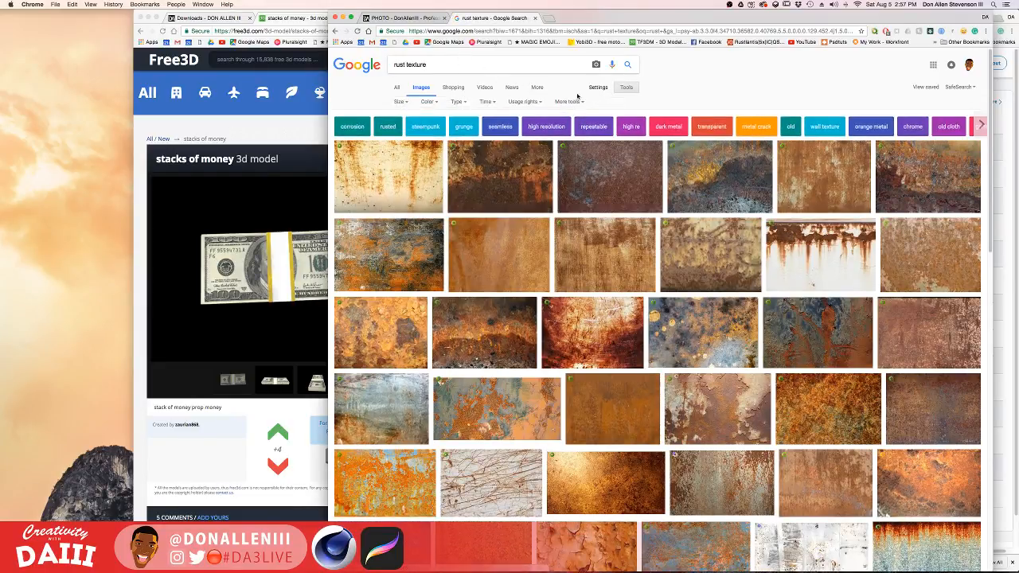
click(400, 101)
click(402, 125)
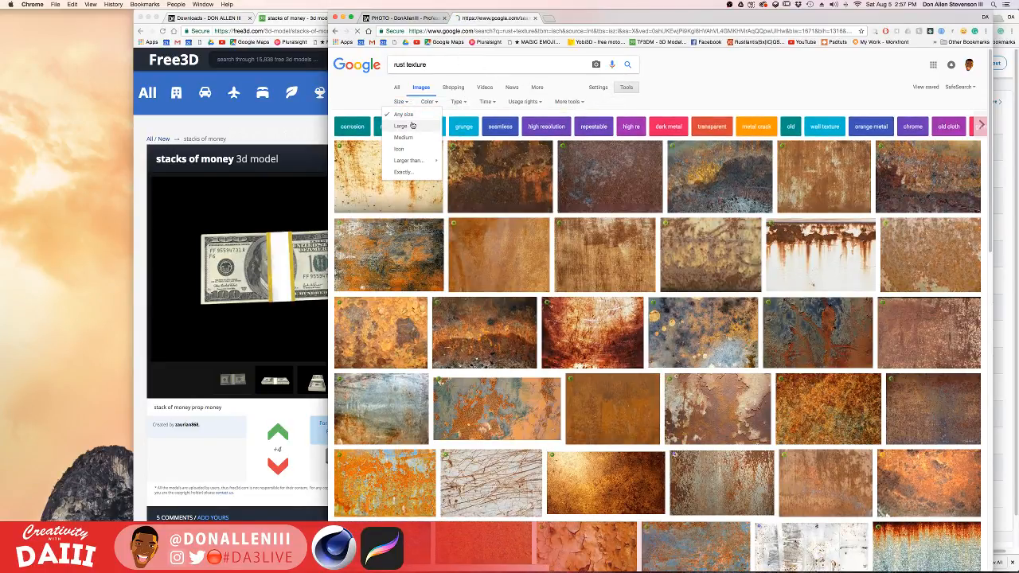
click(424, 176)
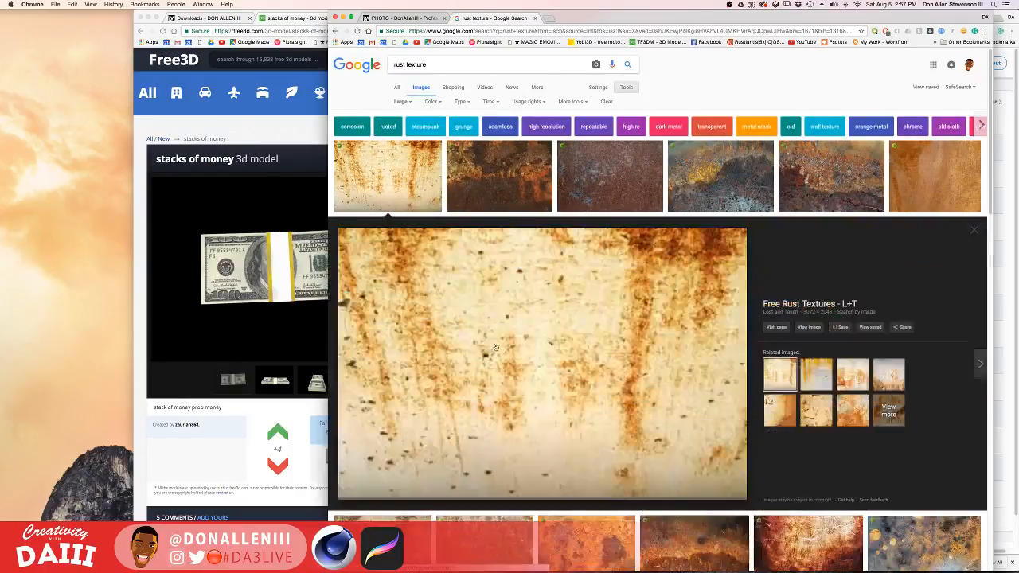
click(819, 327)
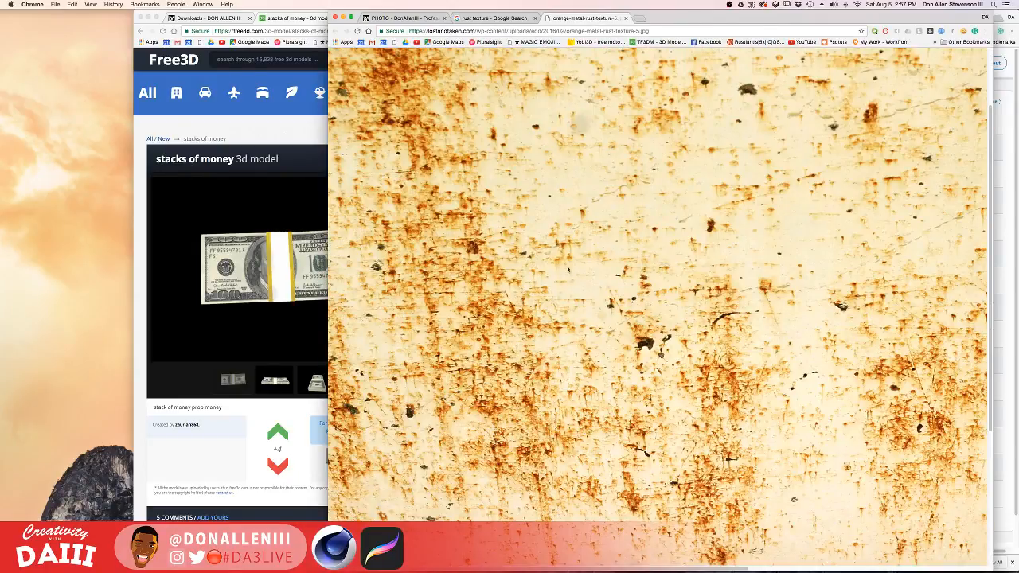
Save the rust texture image to the desktop and place it into the SCIFI TEXTURES document in Photoshop.
key(F11)
drag(568, 269, 427, 156)
key(F11)
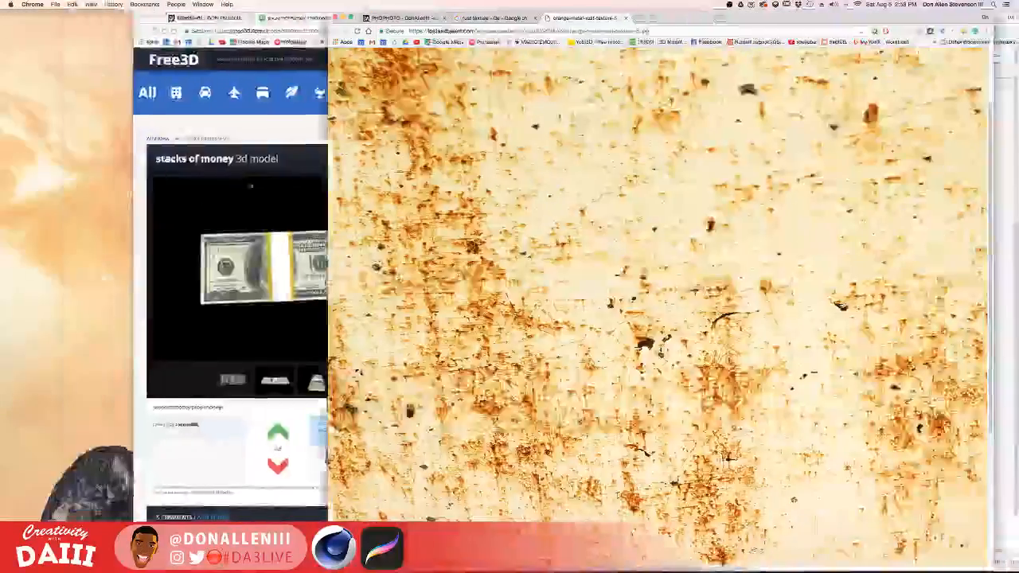
key(ctrl+Up)
click(480, 55)
key(F11)
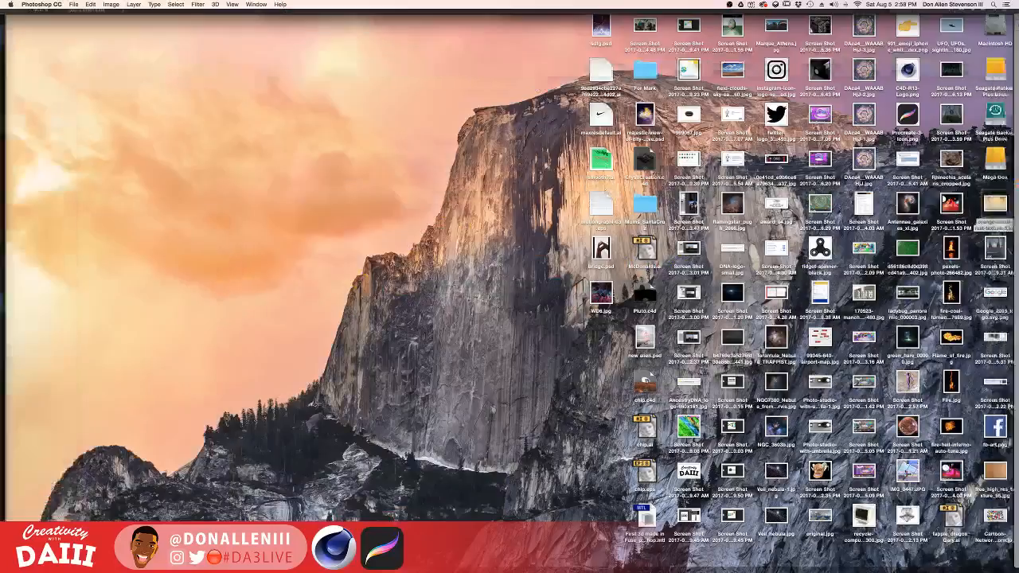
key(F11)
drag(1000, 206, 454, 338)
Rotate and distort the placed rust texture so its corners match the top plane of the extruded SCIFI letters, and commit it.
drag(514, 419, 396, 185)
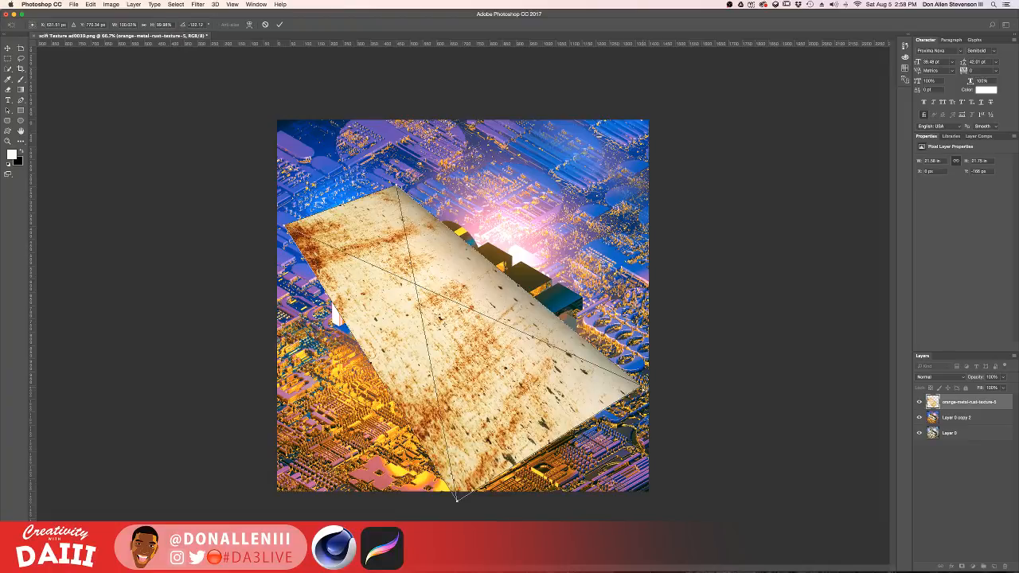
super+drag(639, 388, 587, 299)
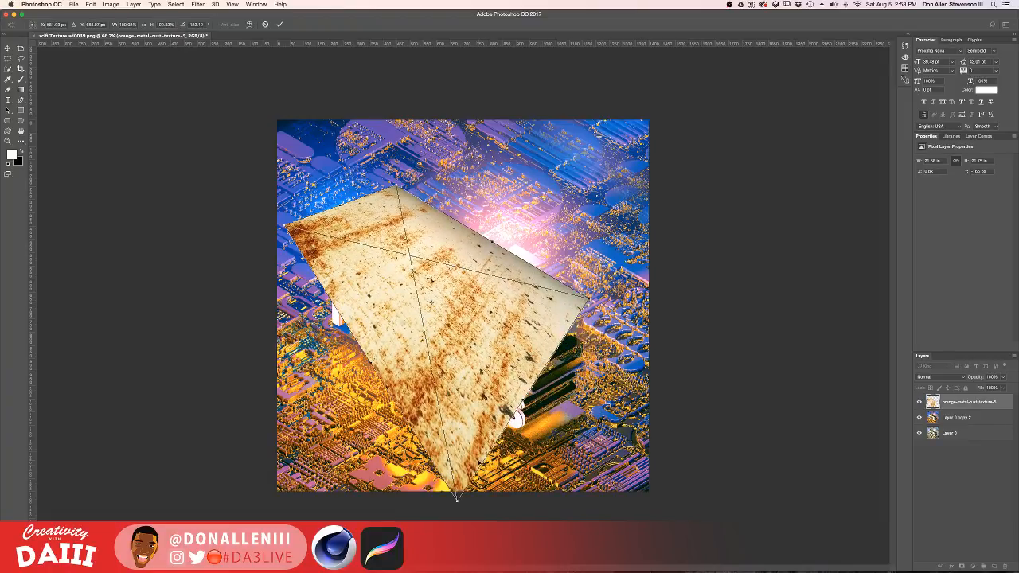
super+drag(457, 501, 527, 323)
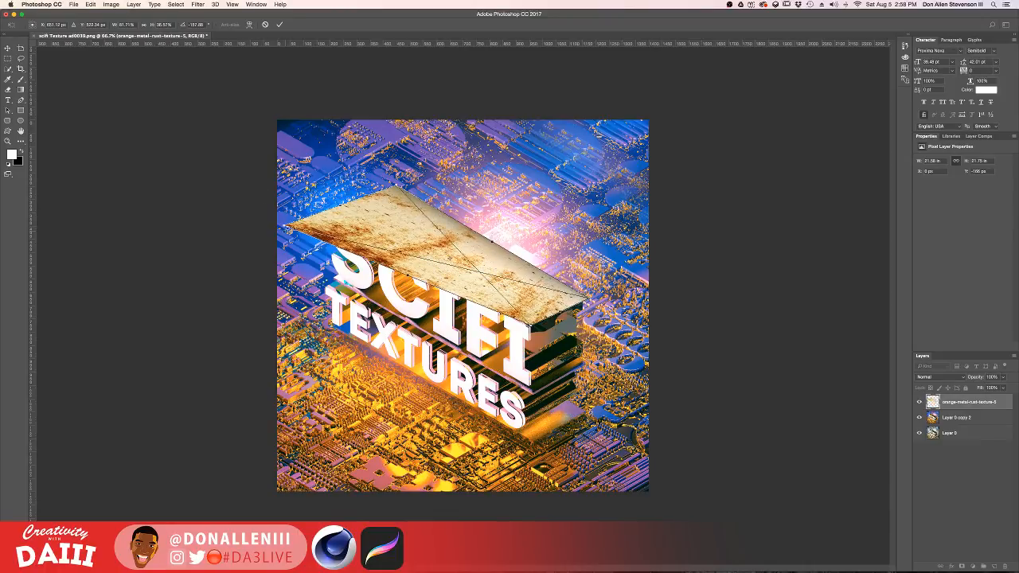
super+drag(285, 226, 332, 226)
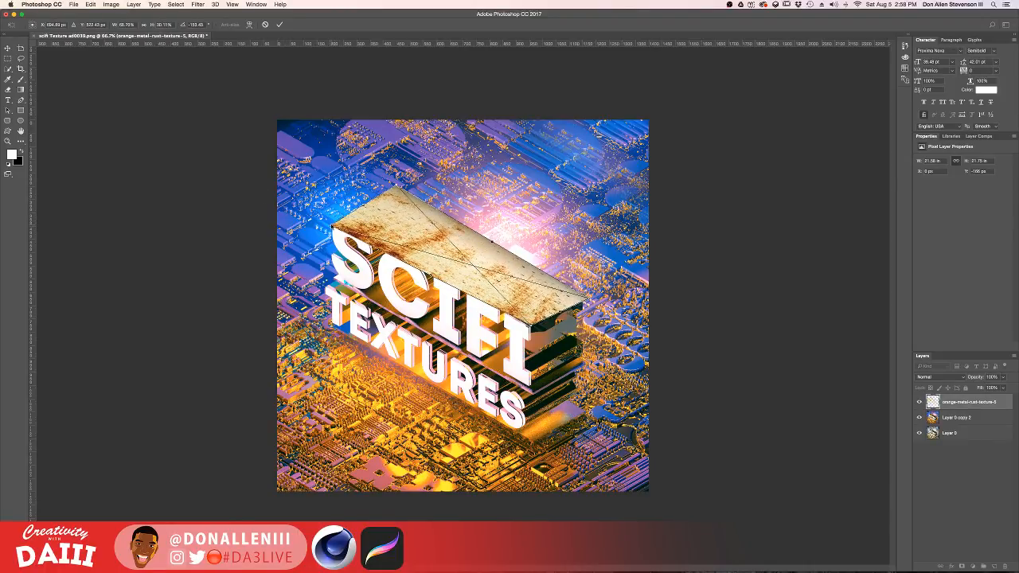
key(e)
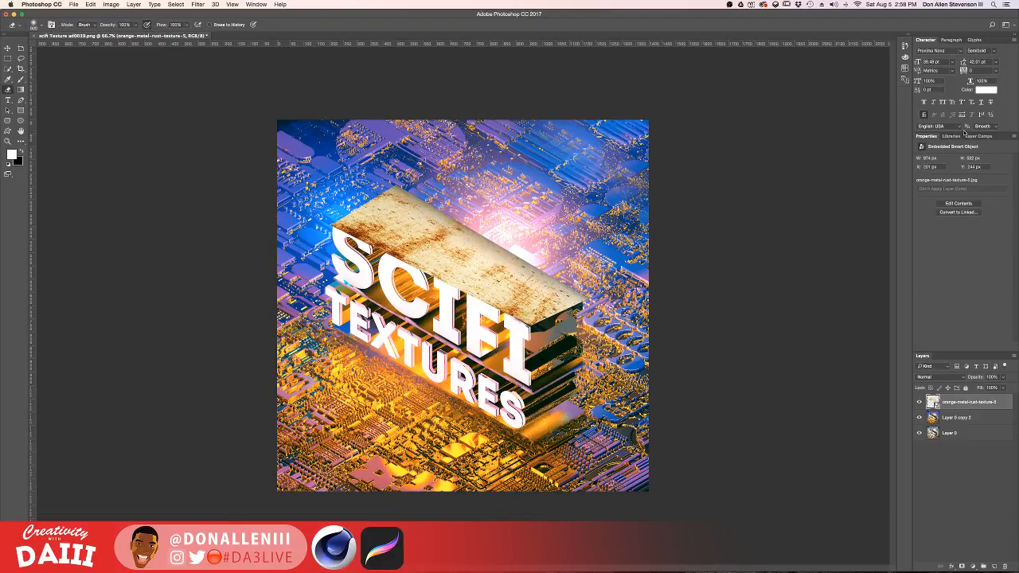
Try Multiply and Darken on the rust texture layer and settle on the Overlay blend mode.
click(939, 376)
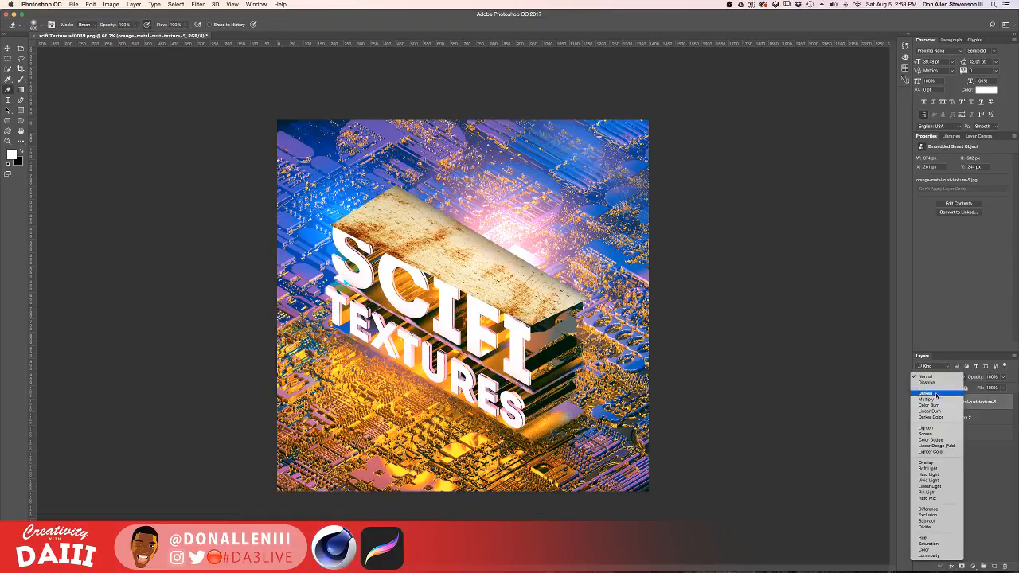
click(932, 395)
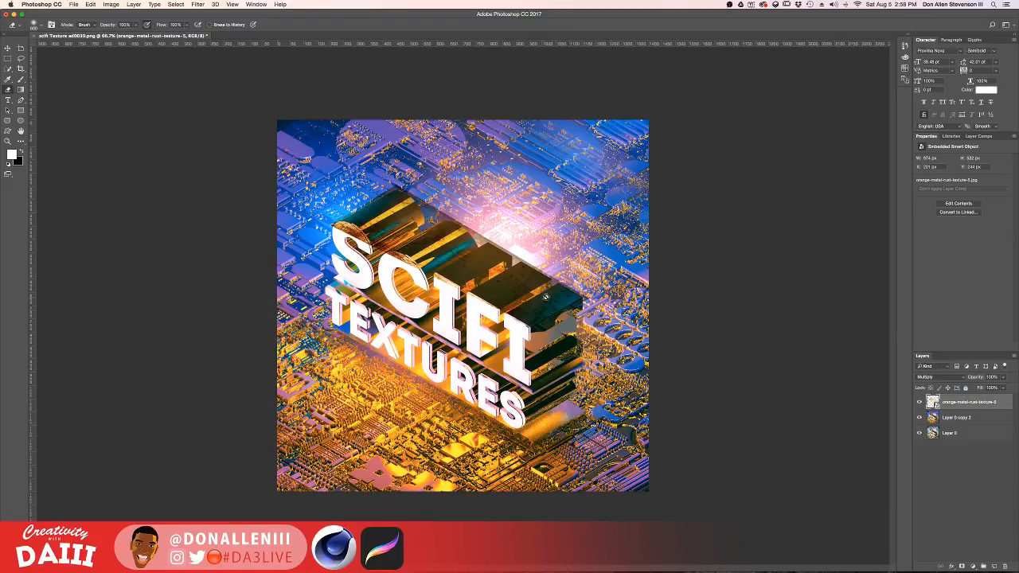
click(928, 377)
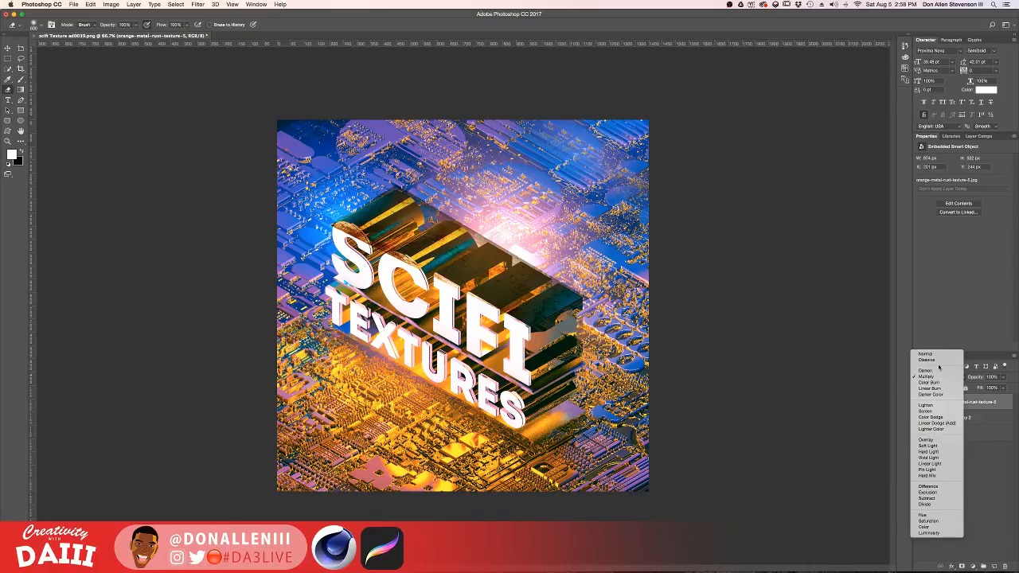
click(939, 371)
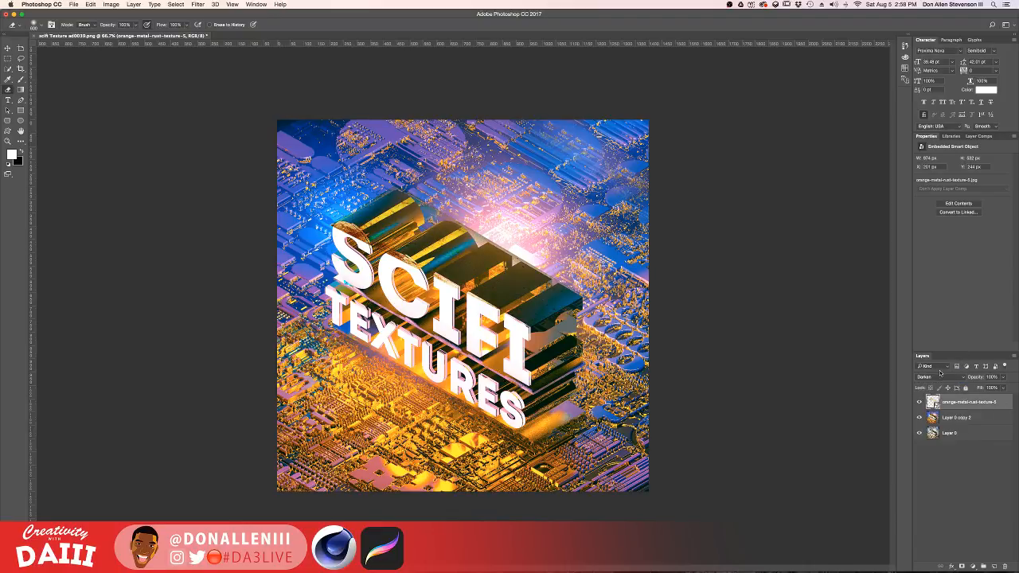
click(938, 379)
click(934, 445)
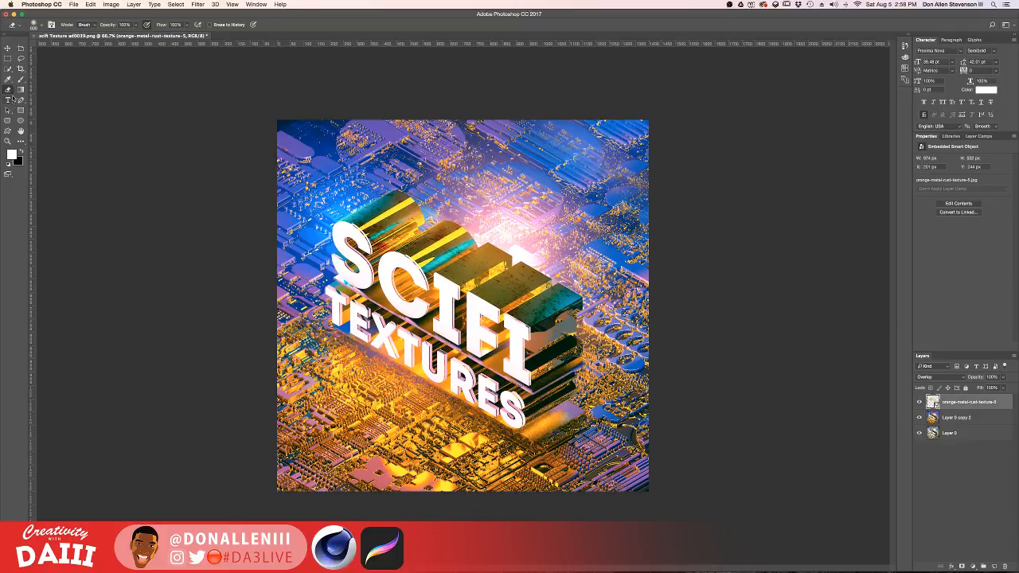
Rasterize the rust texture smart object for erasing and reduce the Eraser brush size.
click(356, 254)
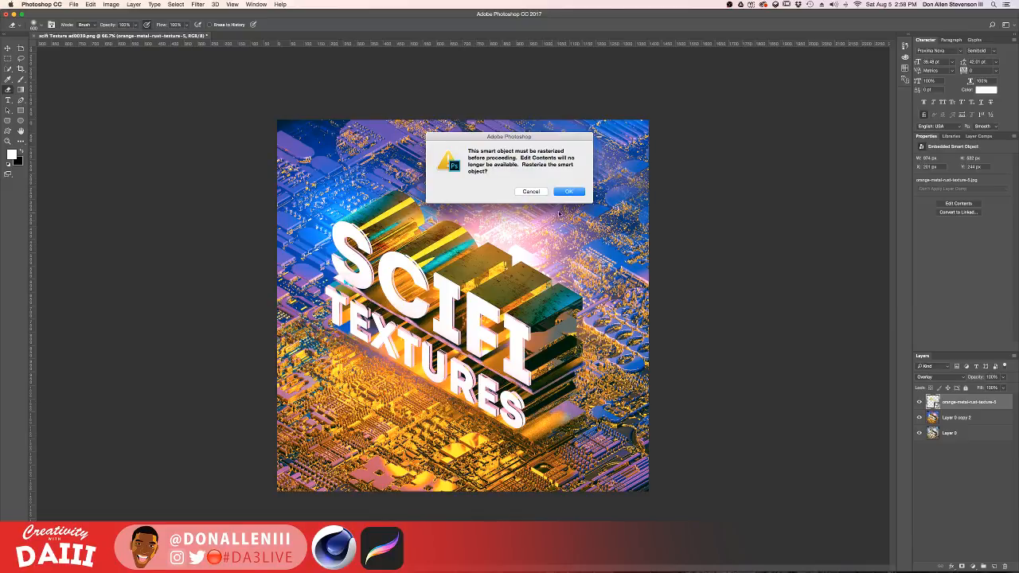
click(579, 191)
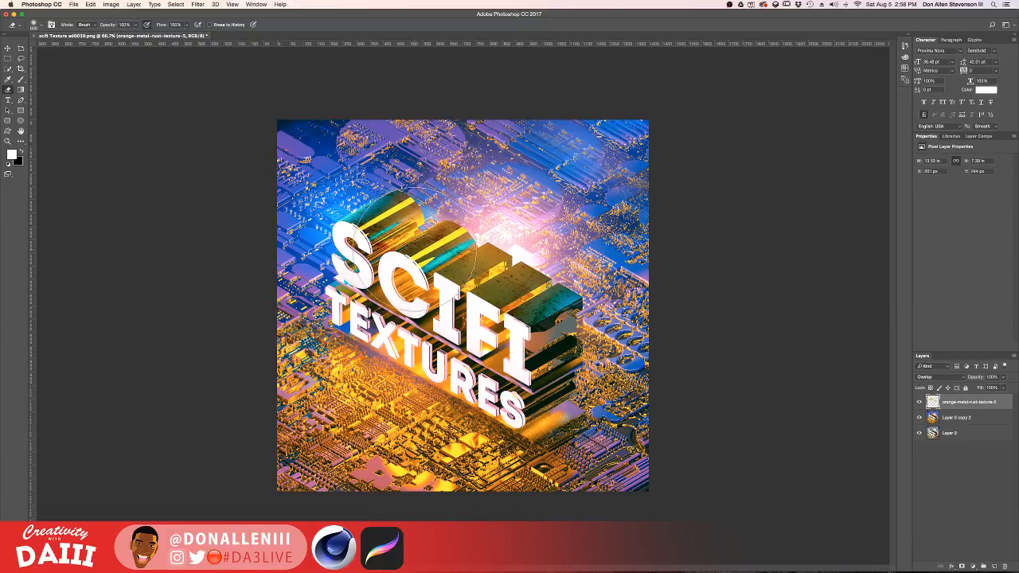
key(bracketleft)
key(bracketleft)
key(bracketleft)
key(bracketleft)
key(bracketleft)
key(bracketleft)
key(bracketleft)
Shift the rust layer's hue towards orange-red with Hue/Saturation, setting saturation to +21 and lightness to -1.
key(v)
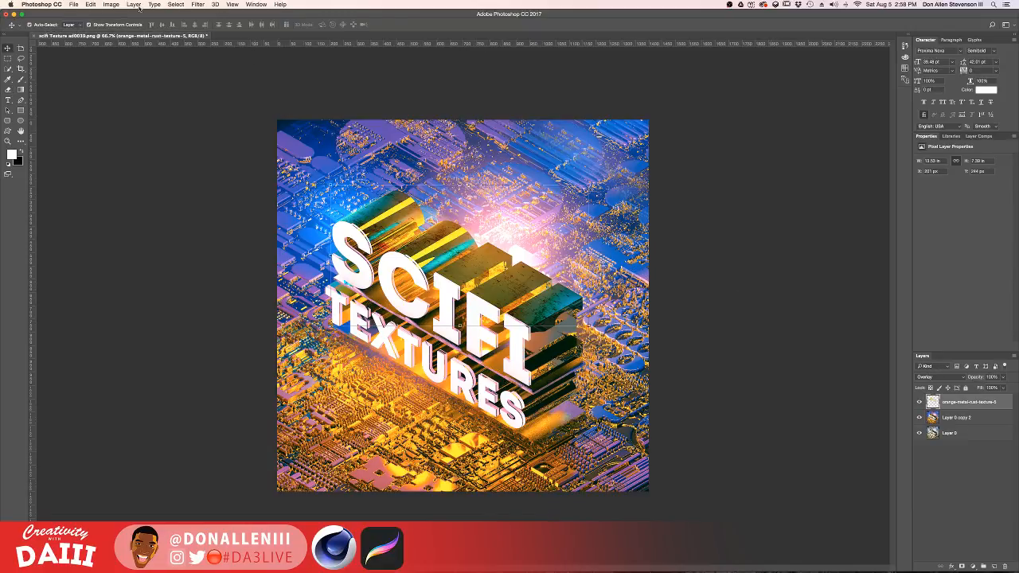
click(111, 5)
mouse_move(132, 29)
click(211, 70)
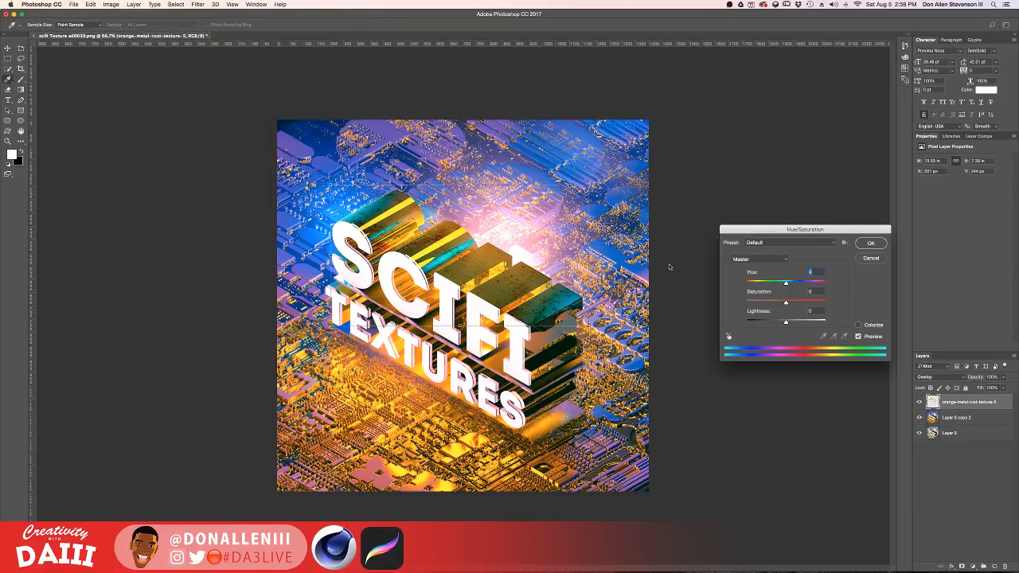
mouse_move(786, 283)
mouse_down()
mouse_move(685, 291)
mouse_move(863, 272)
mouse_move(725, 283)
mouse_move(788, 288)
mouse_up()
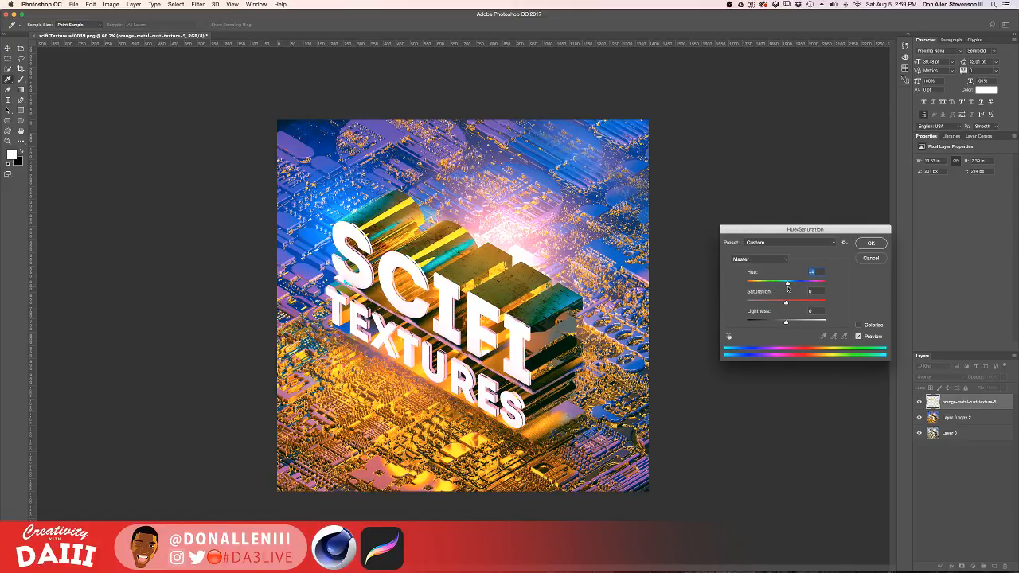
drag(788, 301, 786, 323)
drag(787, 284, 755, 285)
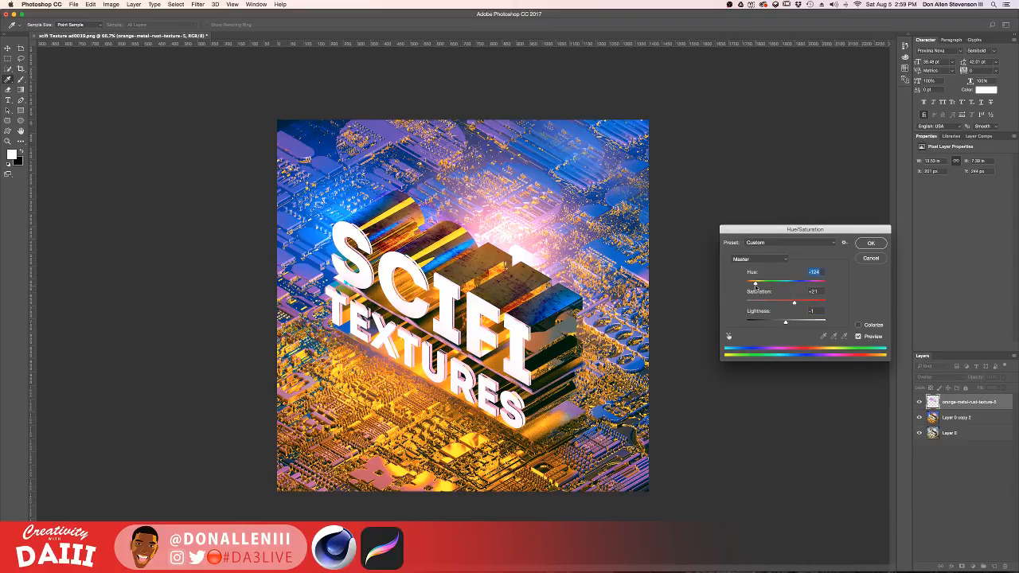
drag(781, 284, 776, 284)
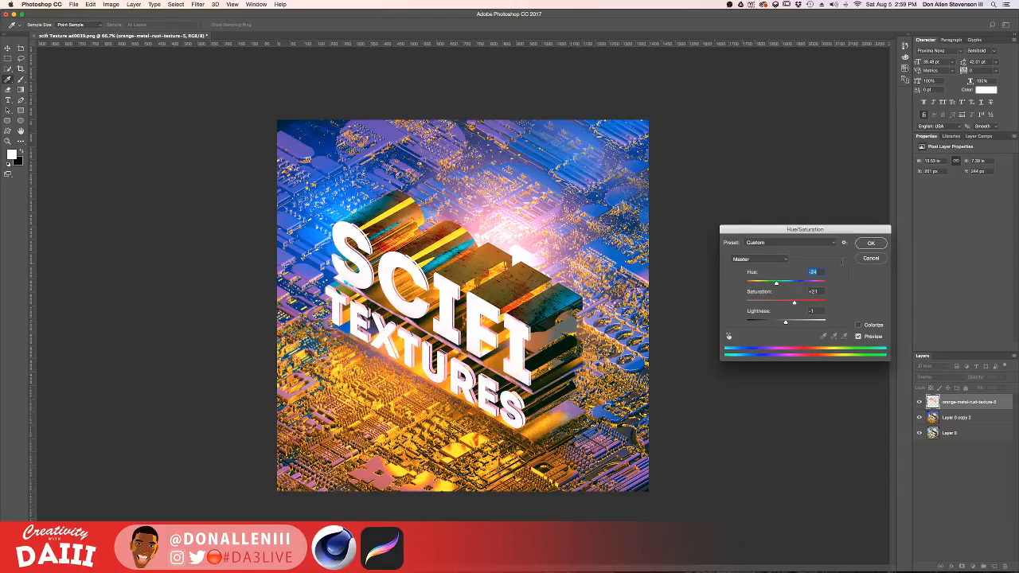
click(872, 243)
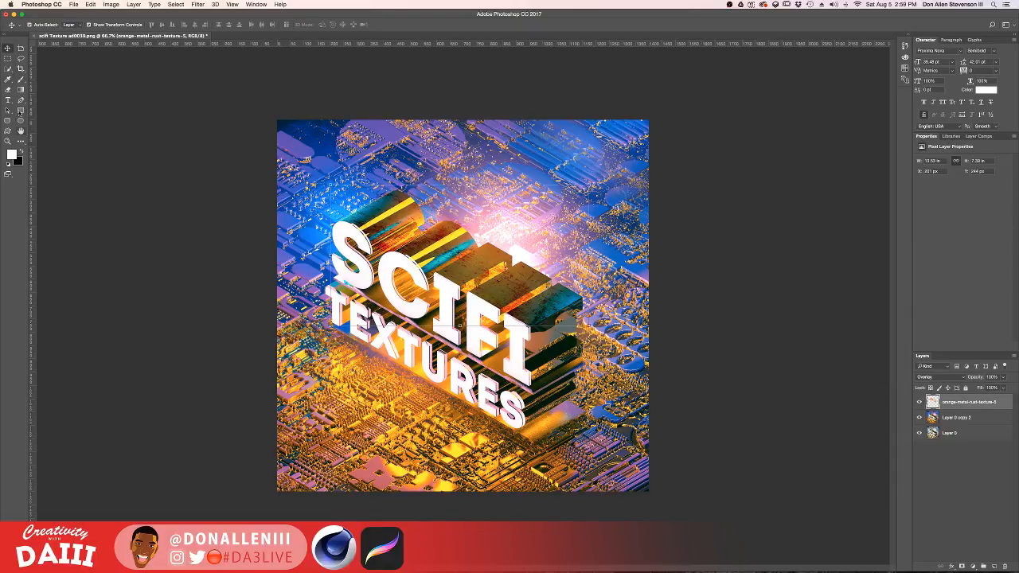
Erase the rust texture with small Eraser strokes along the gaps between the extruded SCIFI letters.
click(7, 89)
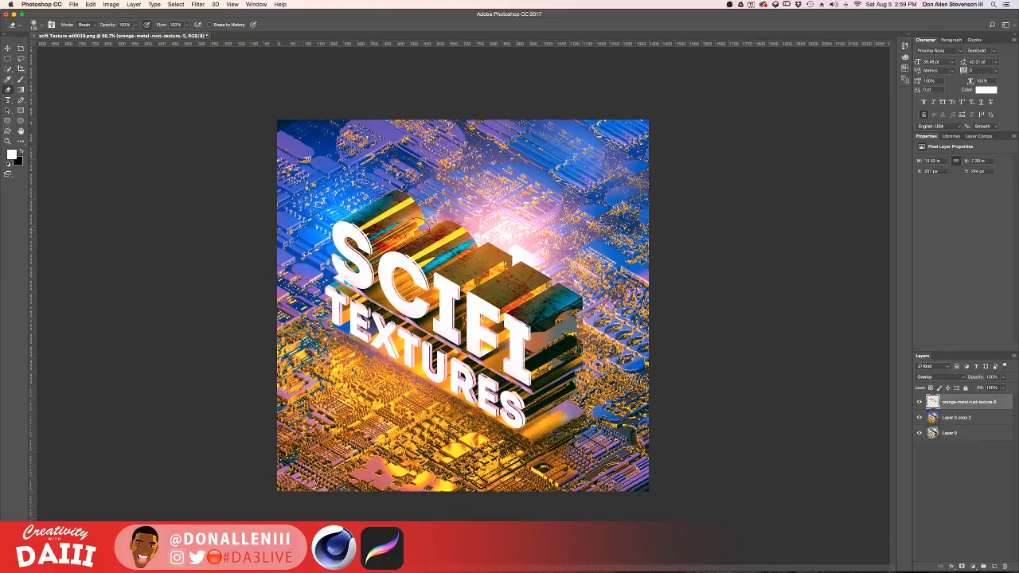
drag(419, 227, 358, 270)
key(super+z)
drag(422, 228, 369, 264)
drag(510, 266, 463, 295)
drag(551, 285, 489, 319)
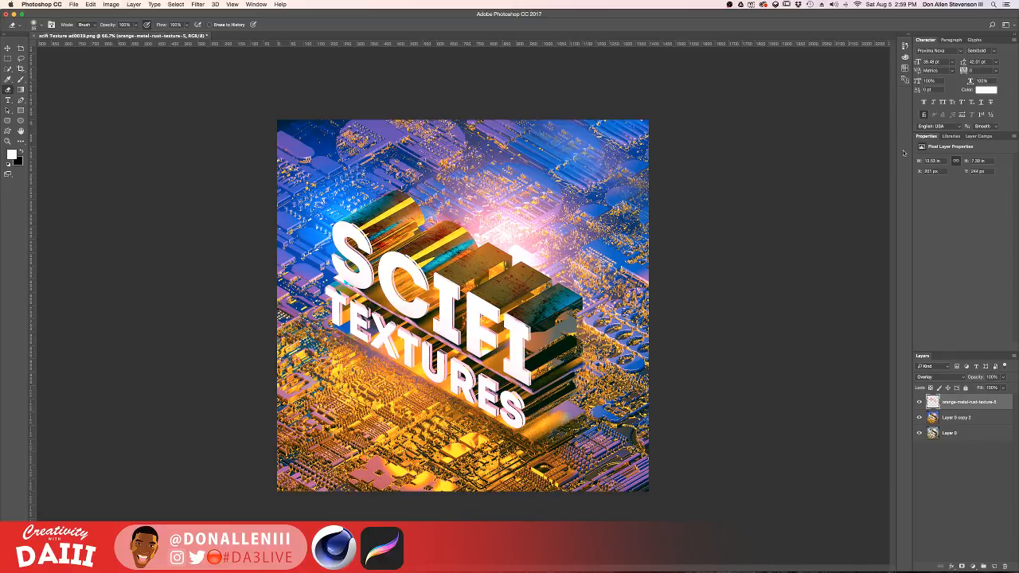
Try an Inner Shadow effect on the rust texture layer and leave it switched off.
double_click(1002, 402)
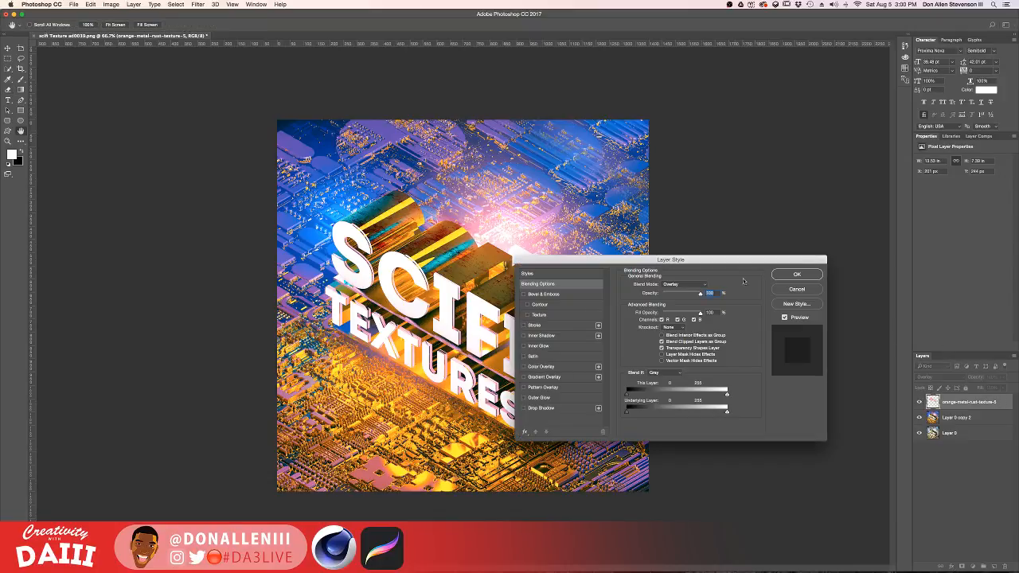
drag(722, 263, 845, 249)
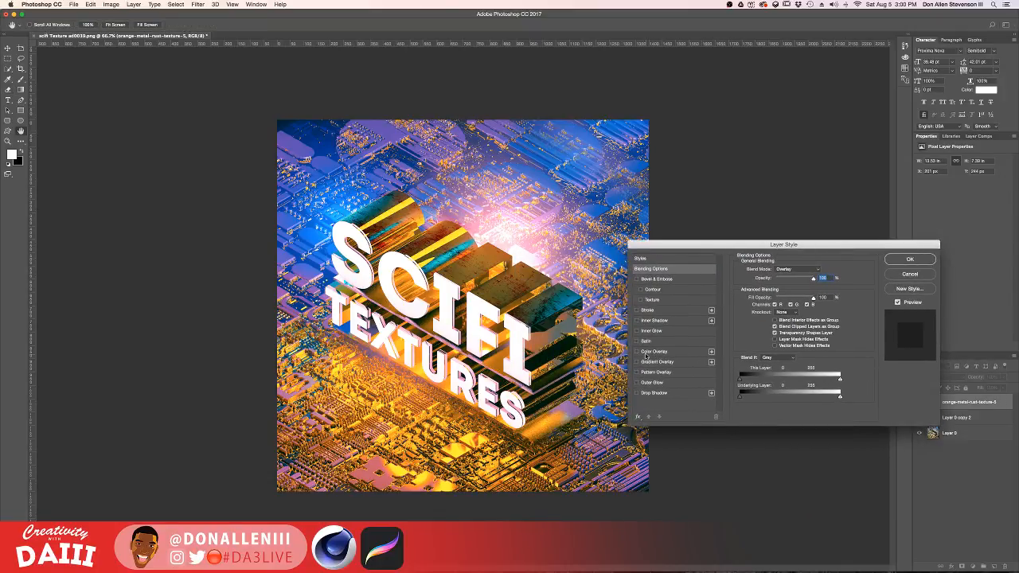
click(637, 320)
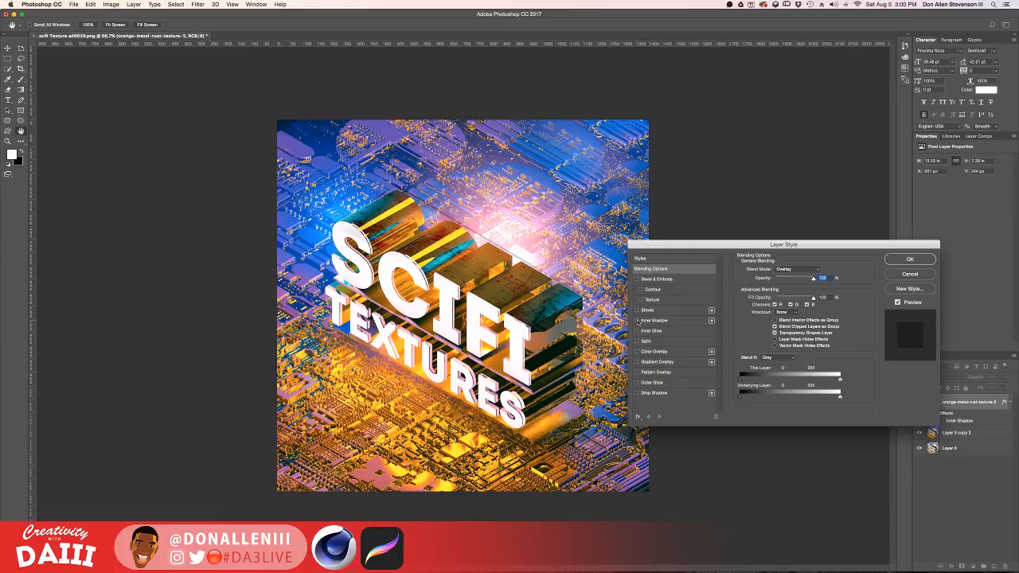
click(637, 320)
click(910, 259)
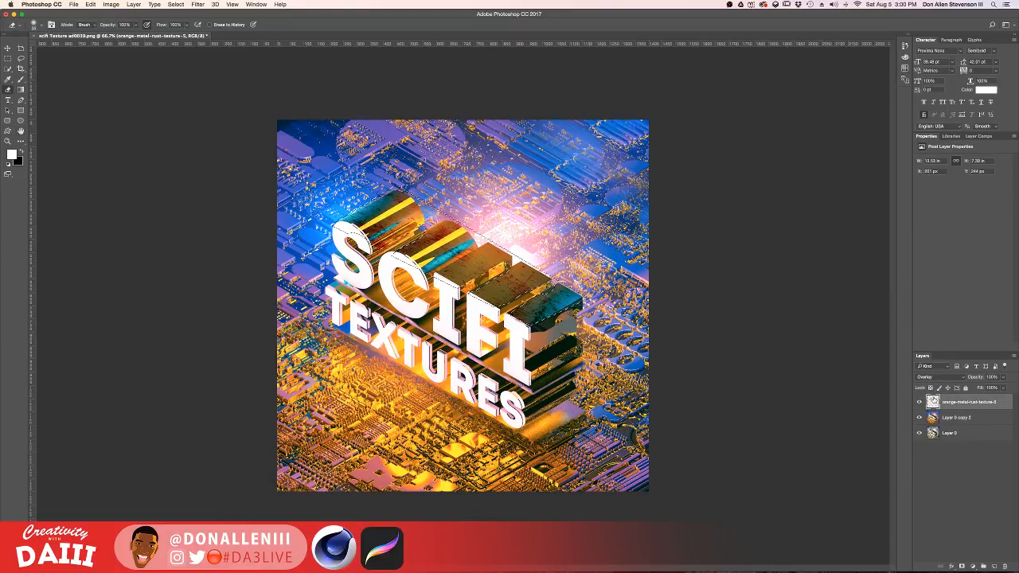
Select the dark red rust tones with Color Range, adjusting the fuzziness, and copy them to a new layer.
click(175, 5)
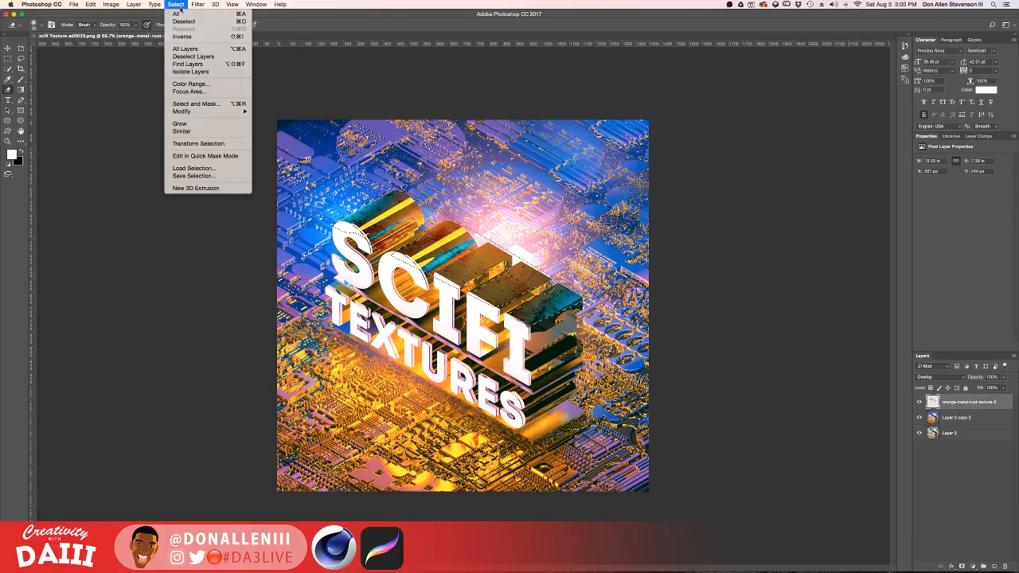
click(191, 83)
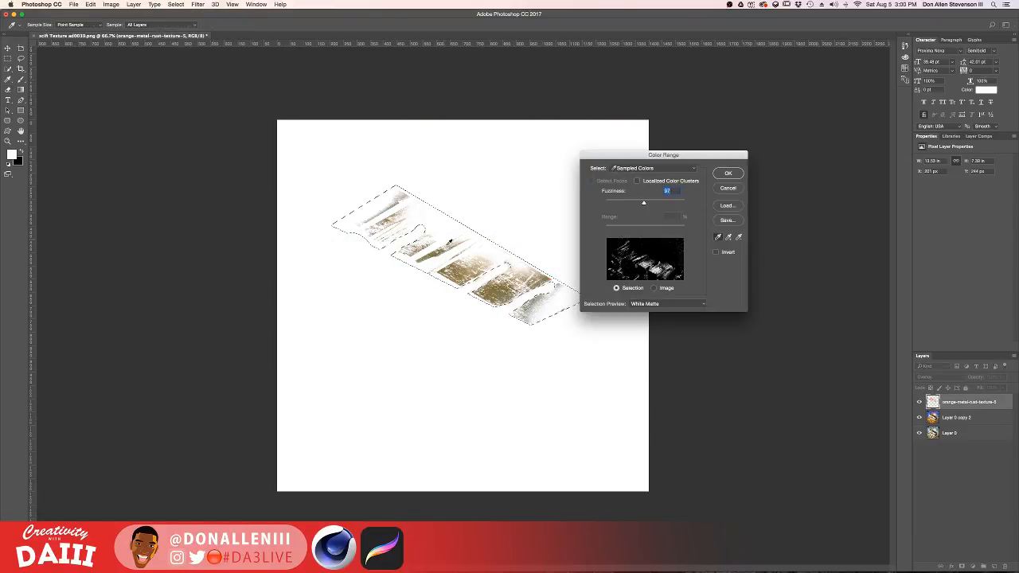
click(466, 271)
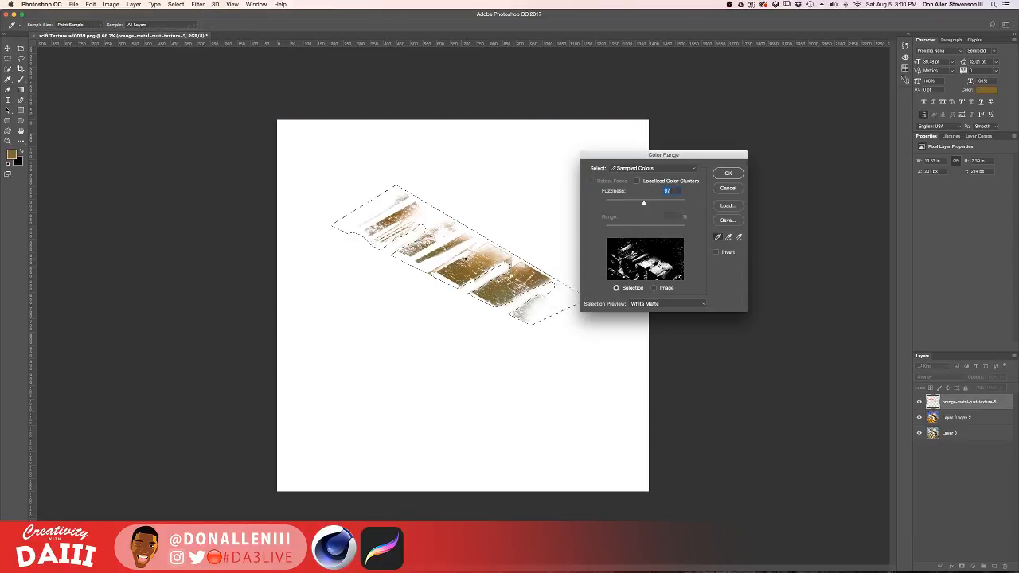
click(477, 274)
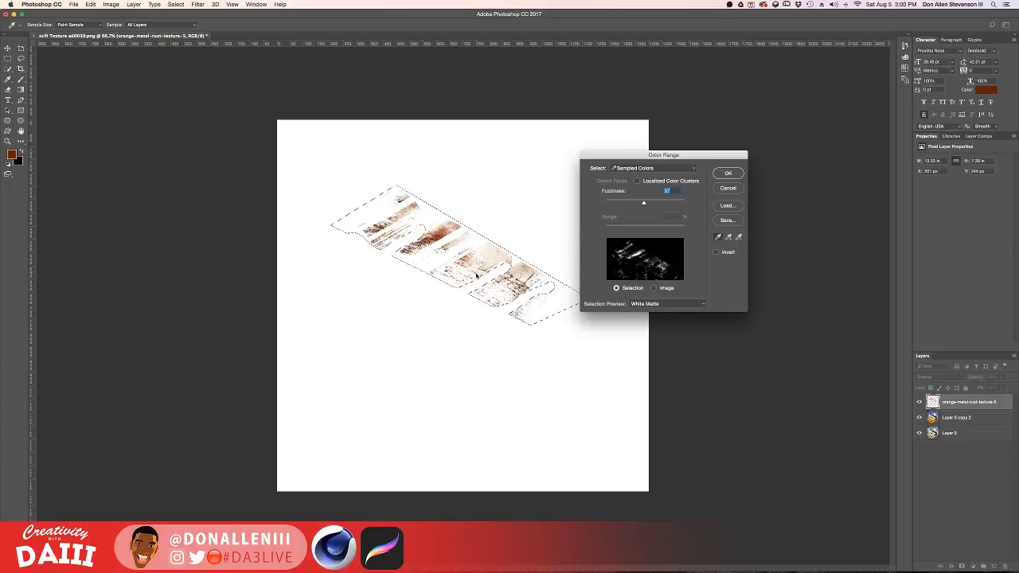
click(657, 202)
drag(657, 201, 631, 201)
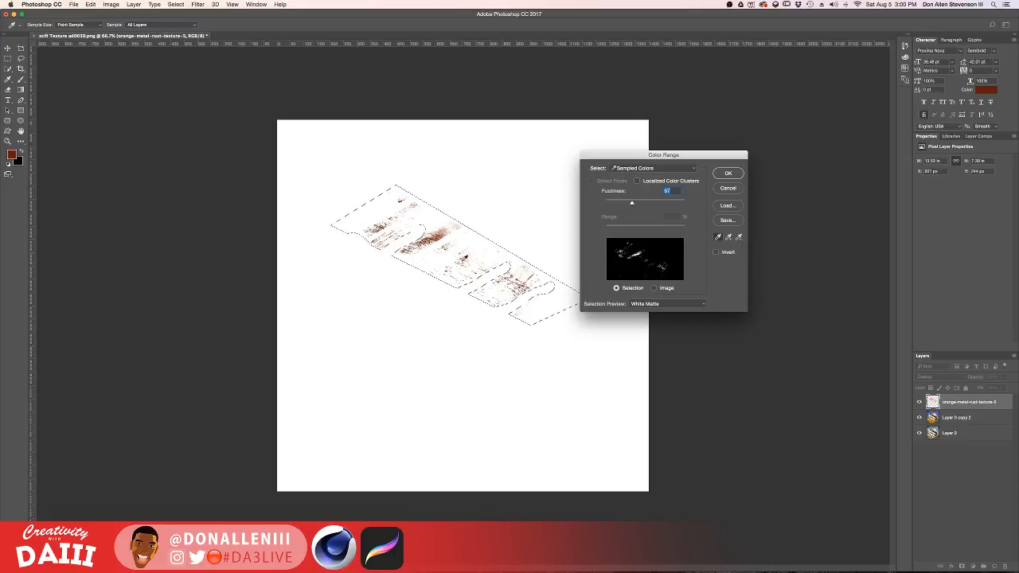
click(463, 262)
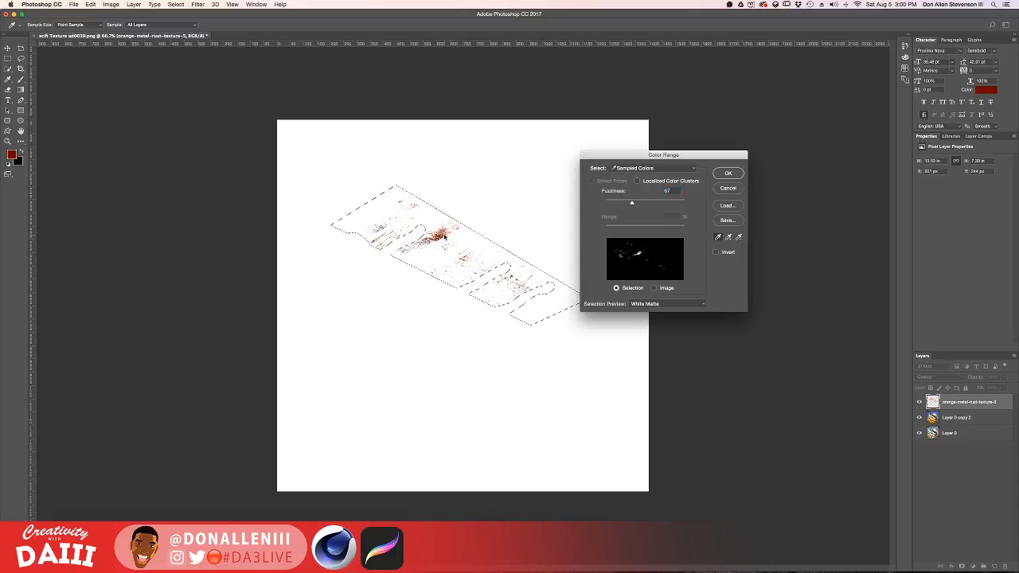
click(644, 203)
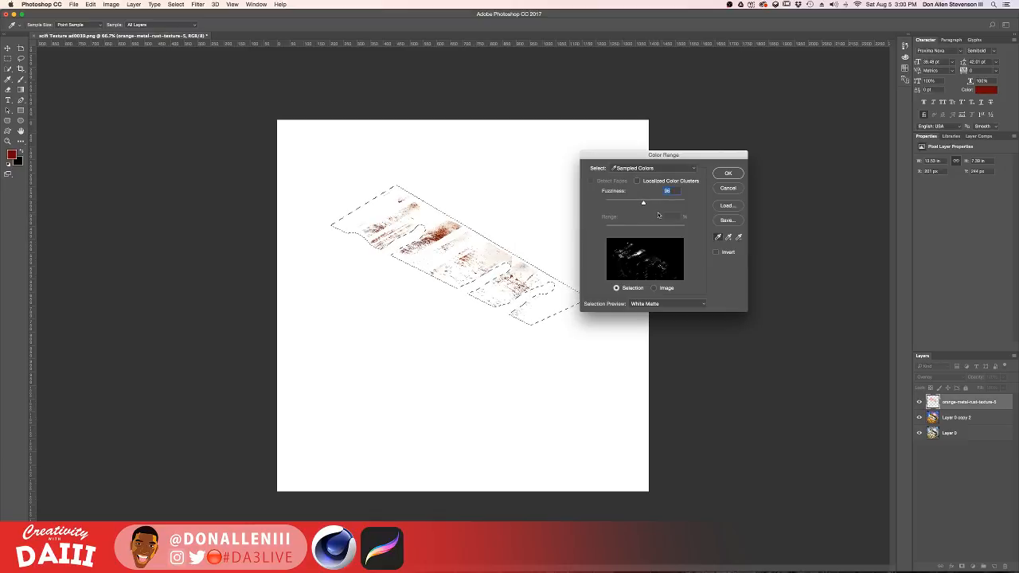
click(723, 175)
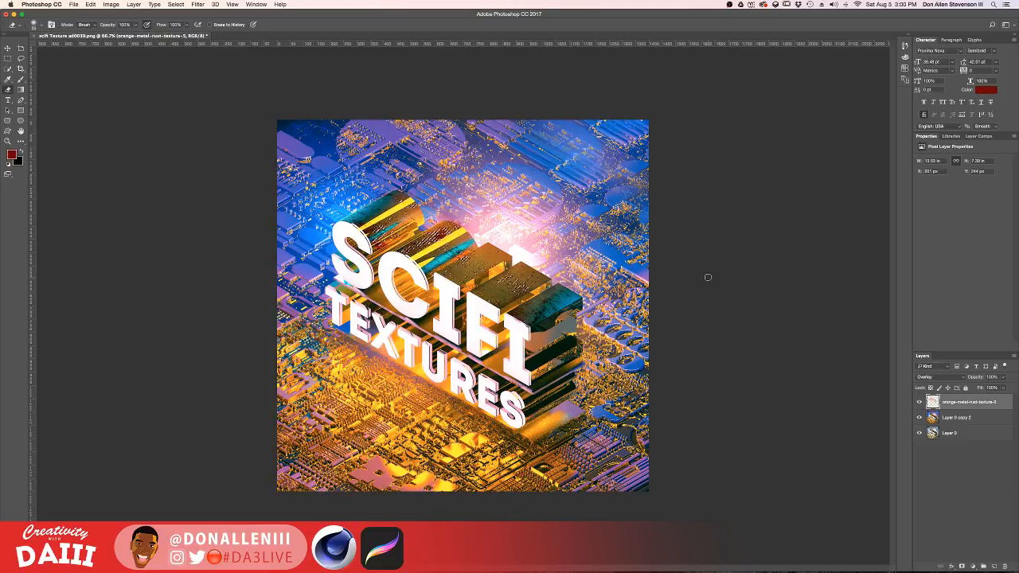
key(super+j)
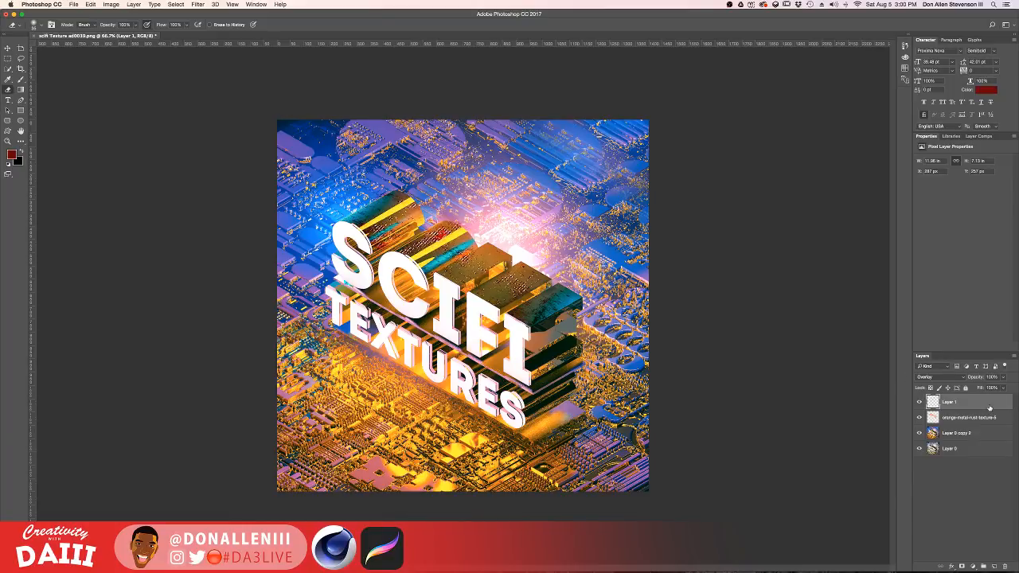
Add an Inner Shadow at a 127° angle to the copied red rust layer and clear the selection.
double_click(990, 405)
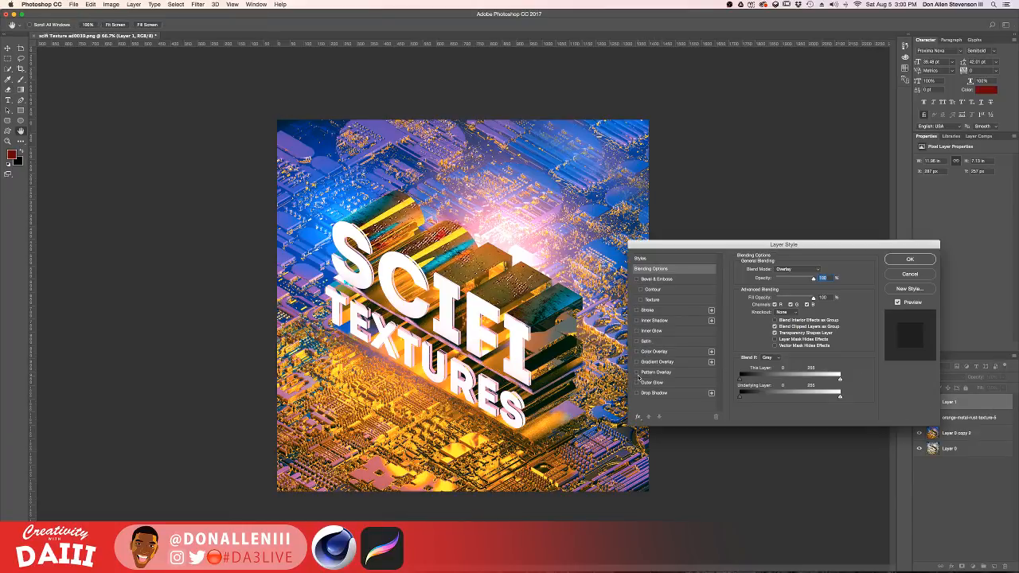
alt+scroll(510, 276, up, 10)
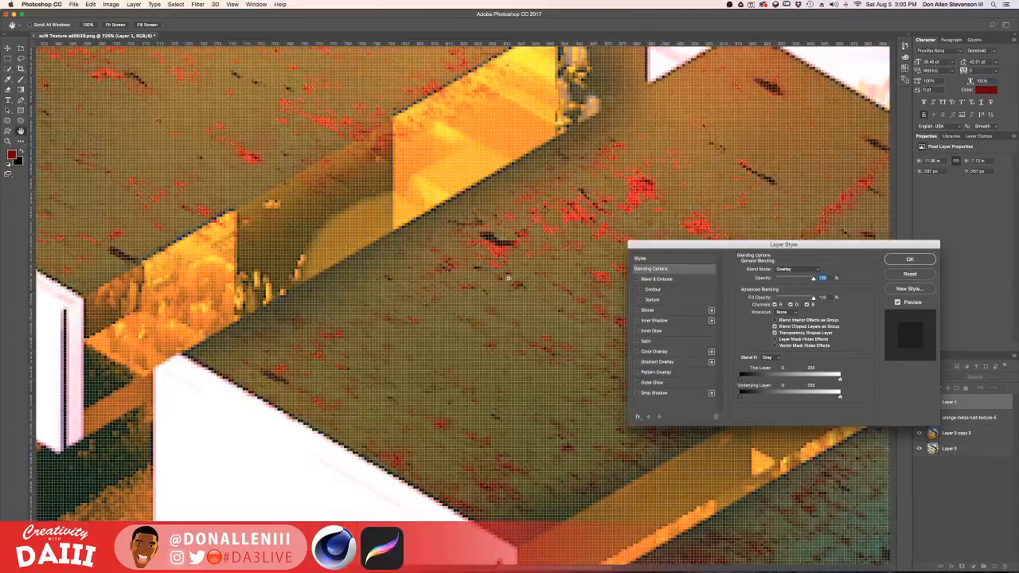
alt+scroll(510, 277, down, 3)
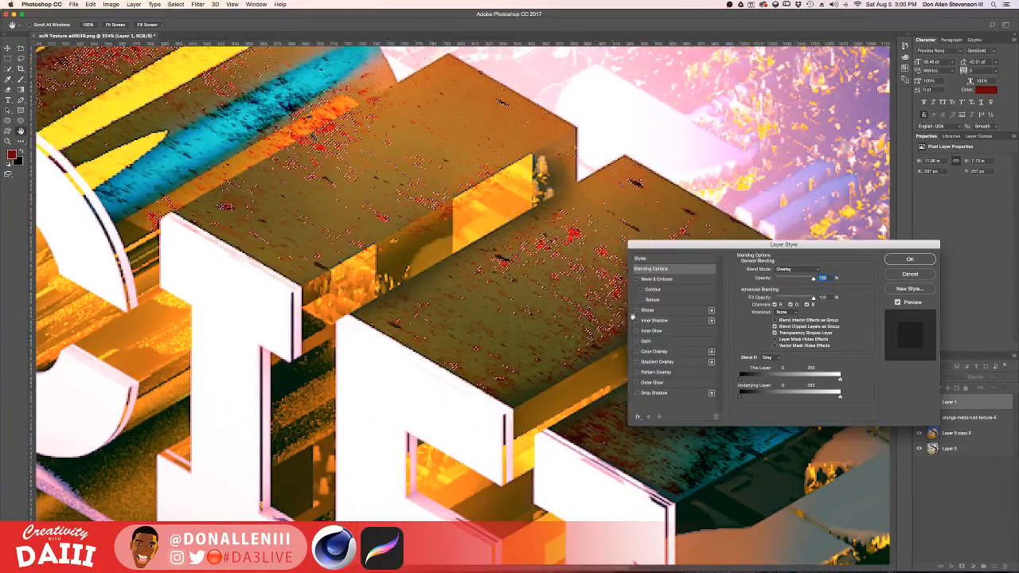
click(636, 320)
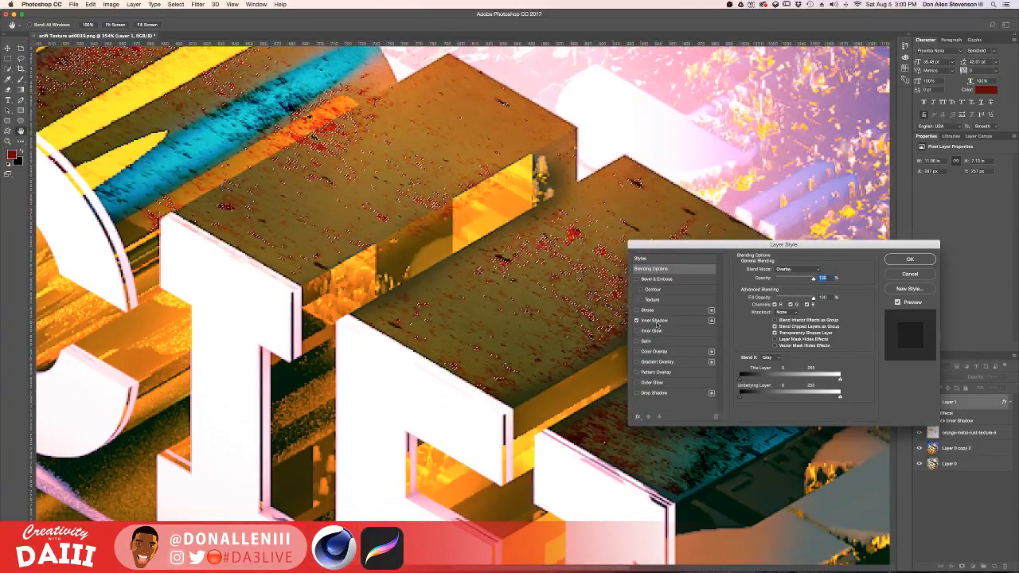
click(657, 322)
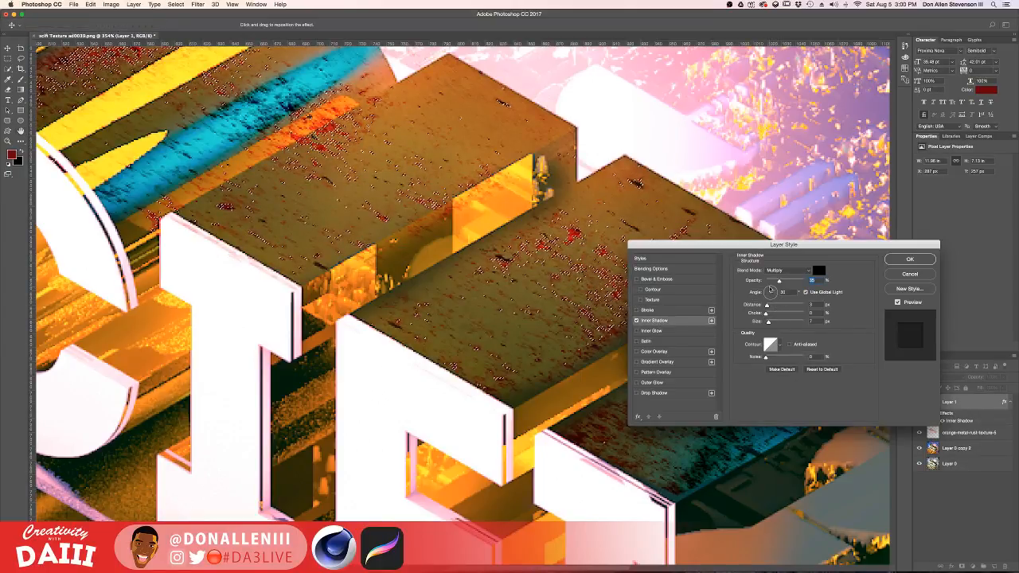
mouse_move(770, 289)
mouse_down()
mouse_move(779, 308)
mouse_move(770, 306)
mouse_up()
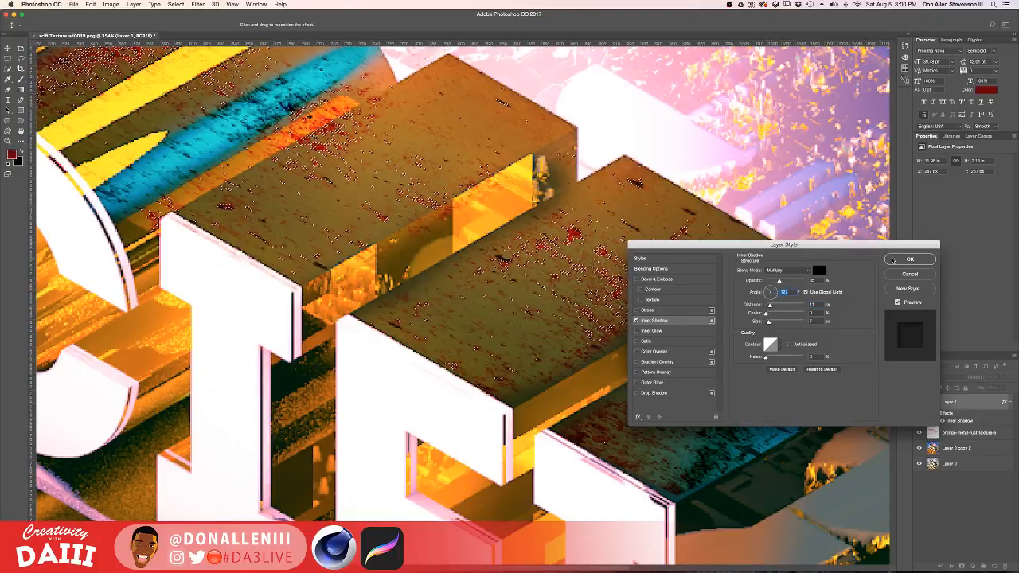
key(Return)
alt+scroll(534, 250, down, 5)
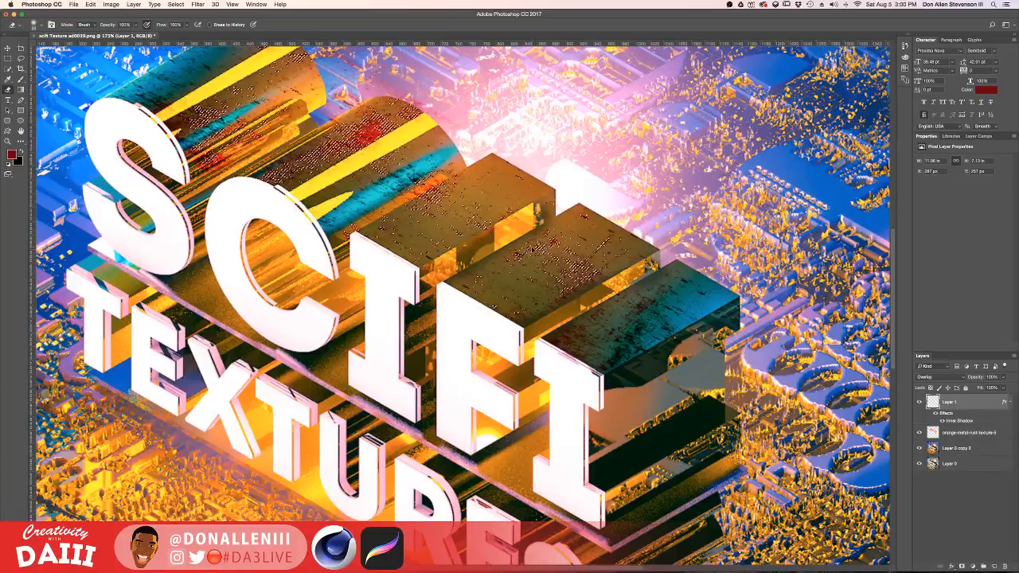
key(super+d)
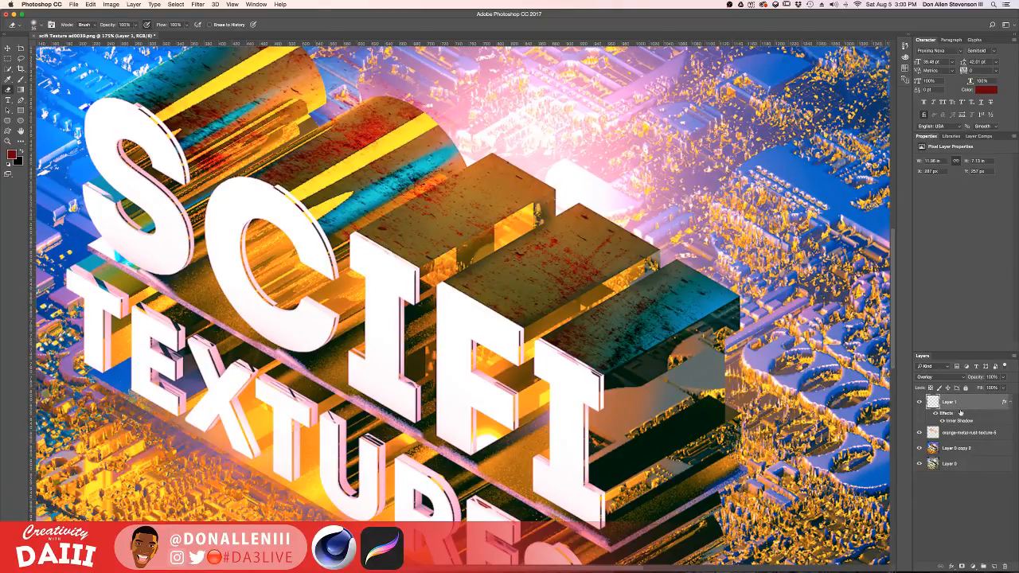
Strengthen the red rust layer's Inner Shadow by setting its opacity to 54% and increasing its size.
click(943, 421)
click(943, 422)
double_click(955, 423)
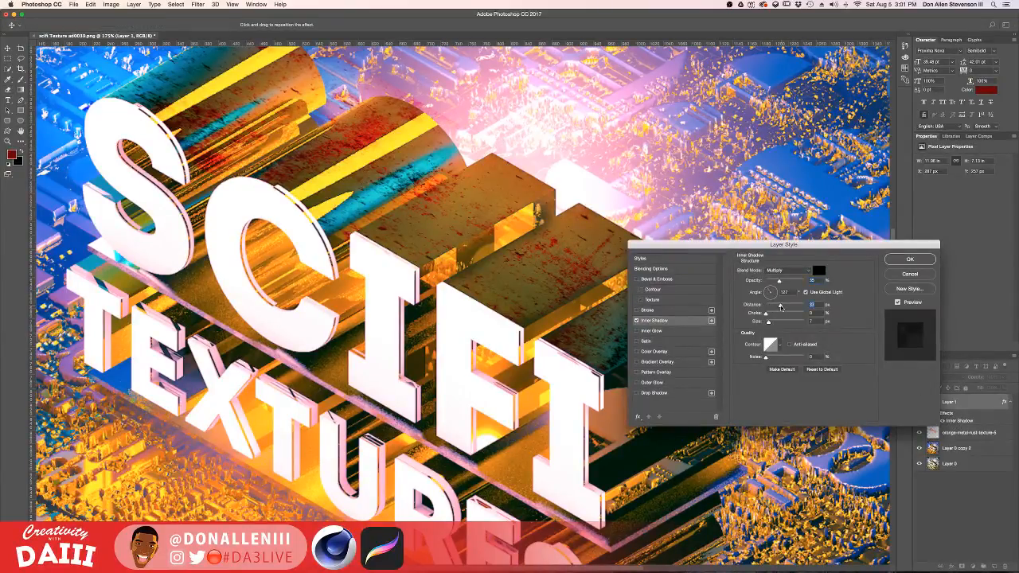
drag(780, 306, 788, 283)
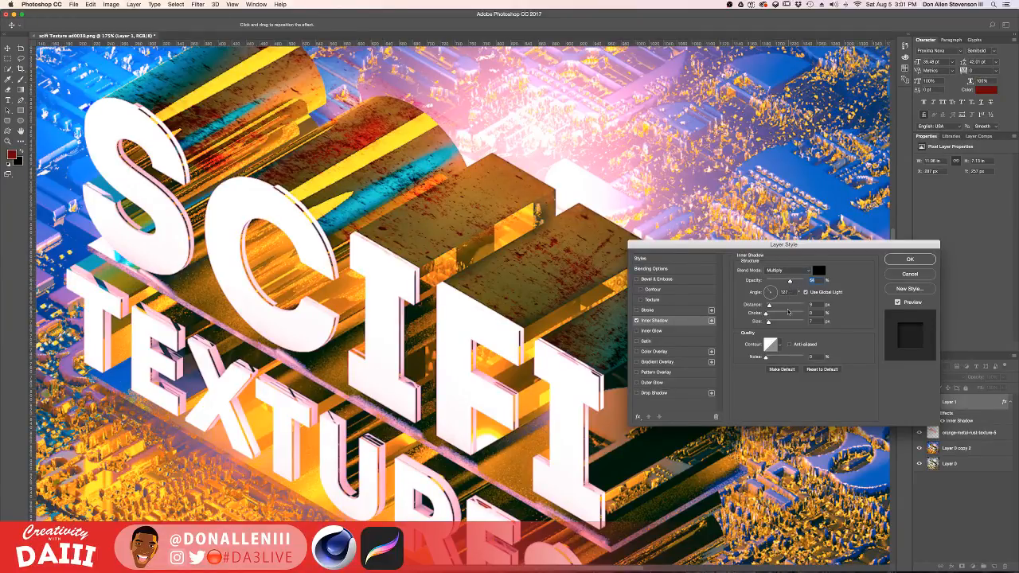
drag(770, 322, 779, 322)
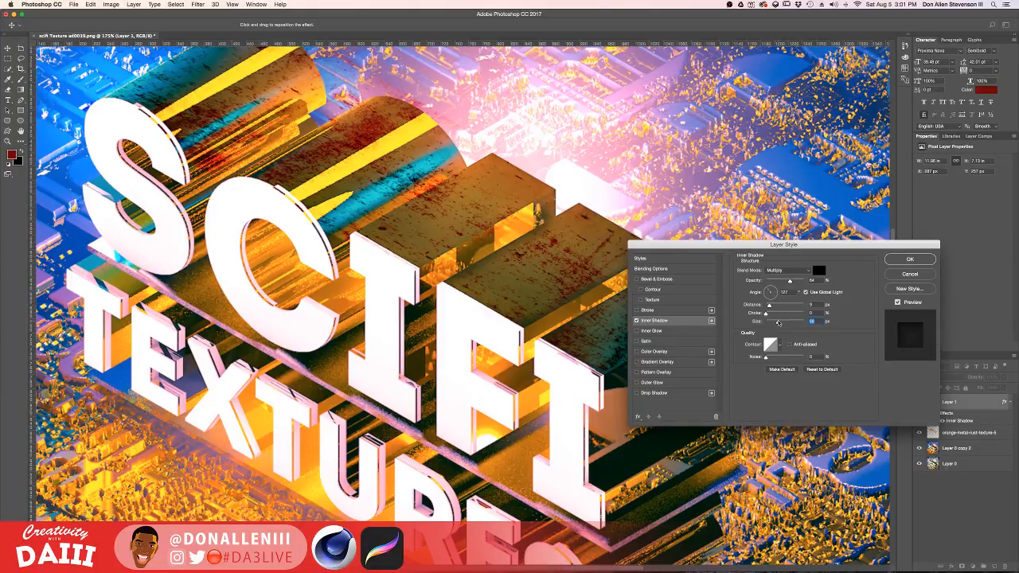
key(Return)
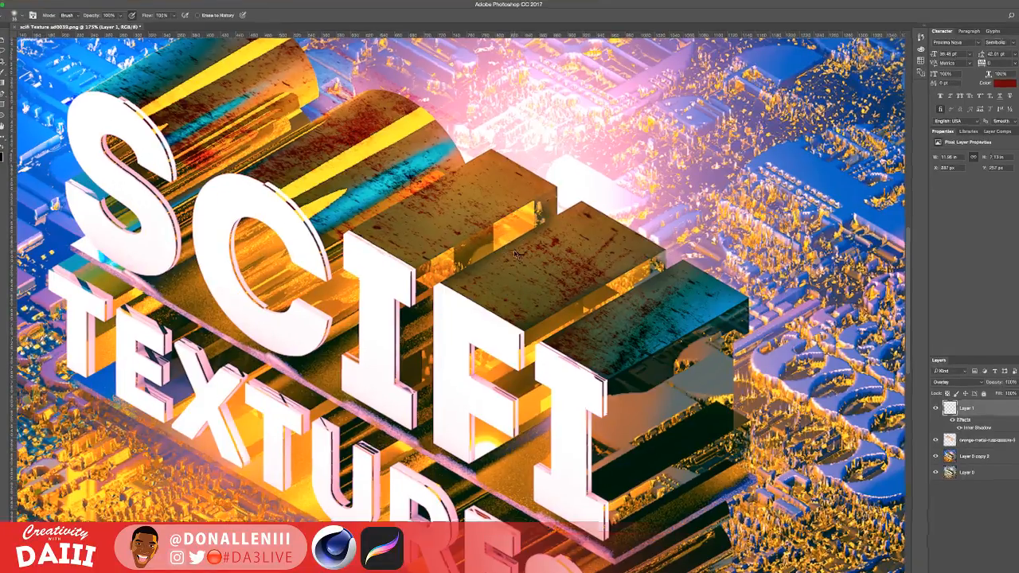
alt+scroll(516, 247, up, 10)
alt+scroll(515, 264, down, 4)
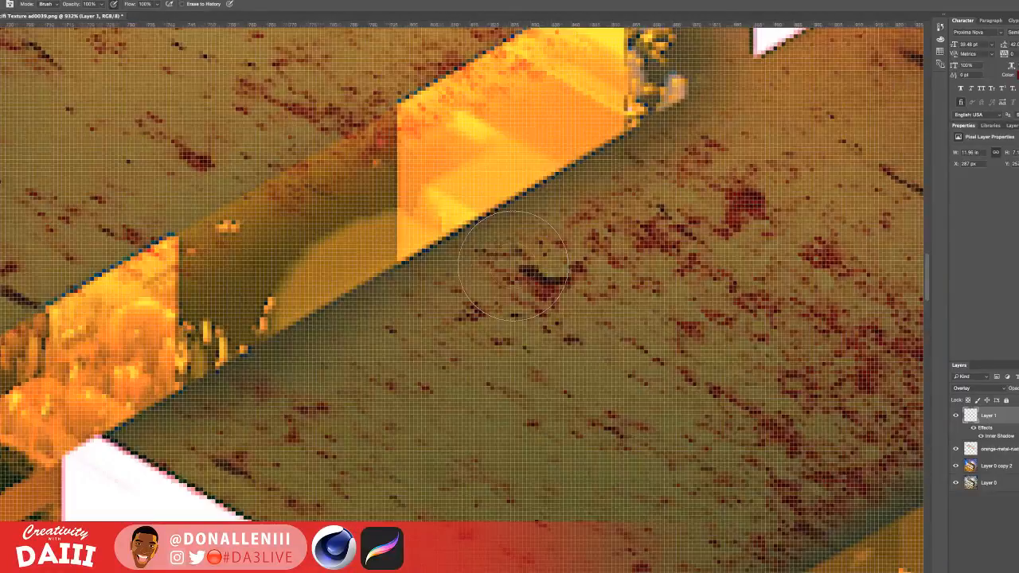
alt+scroll(513, 266, down, 10)
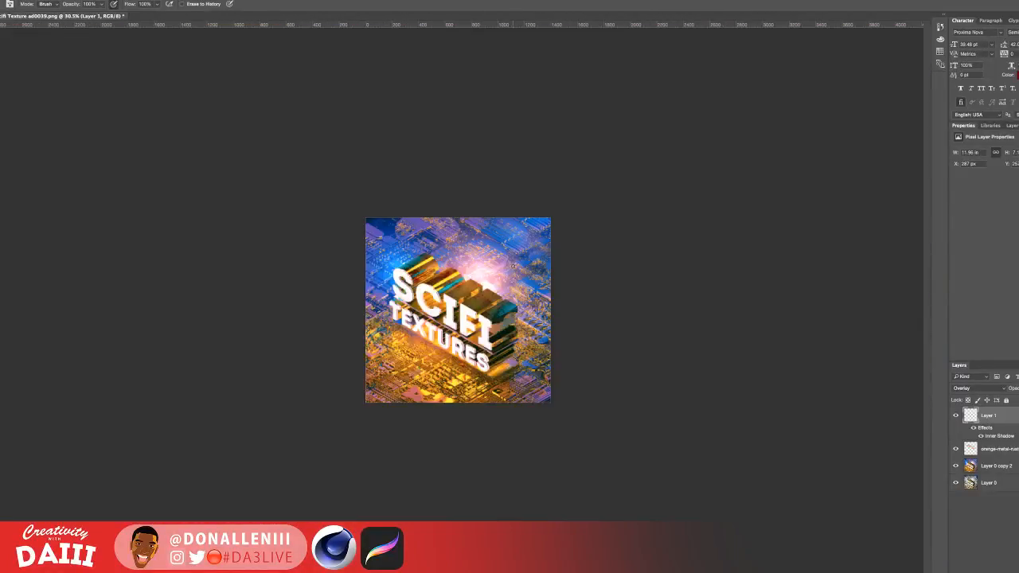
alt+scroll(562, 284, up, 5)
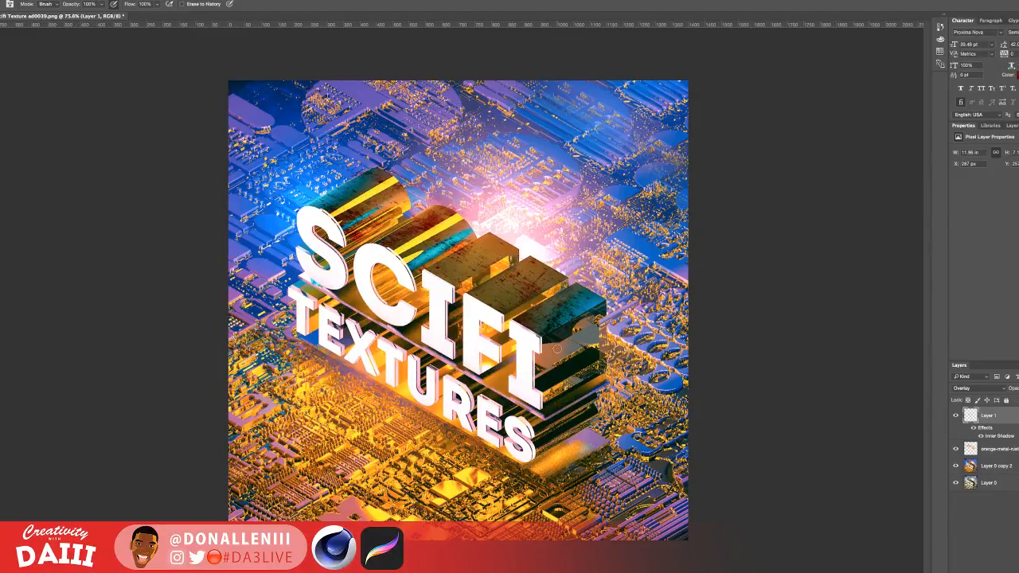
alt+scroll(557, 350, down, 1)
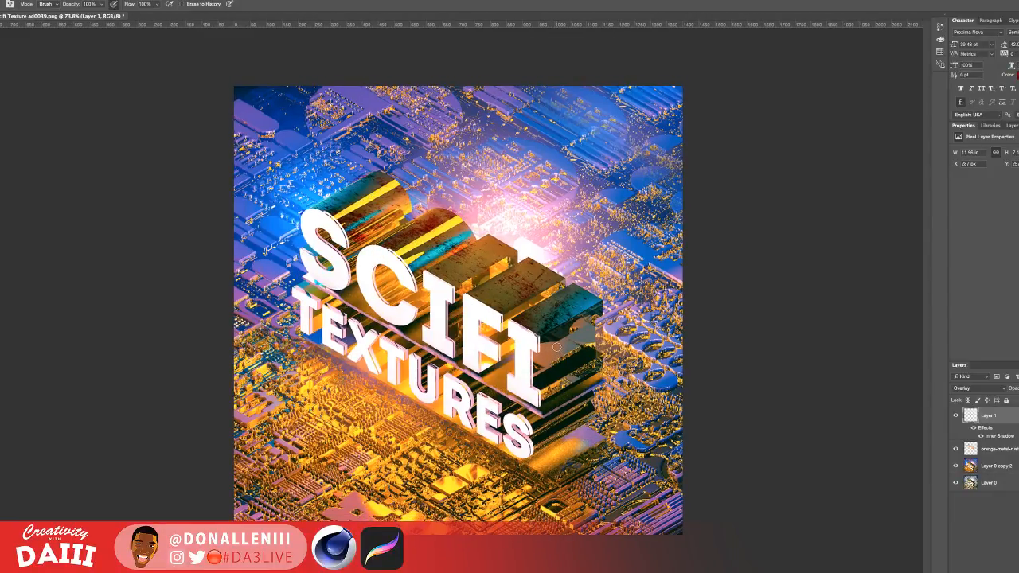
key(ctrl+Up)
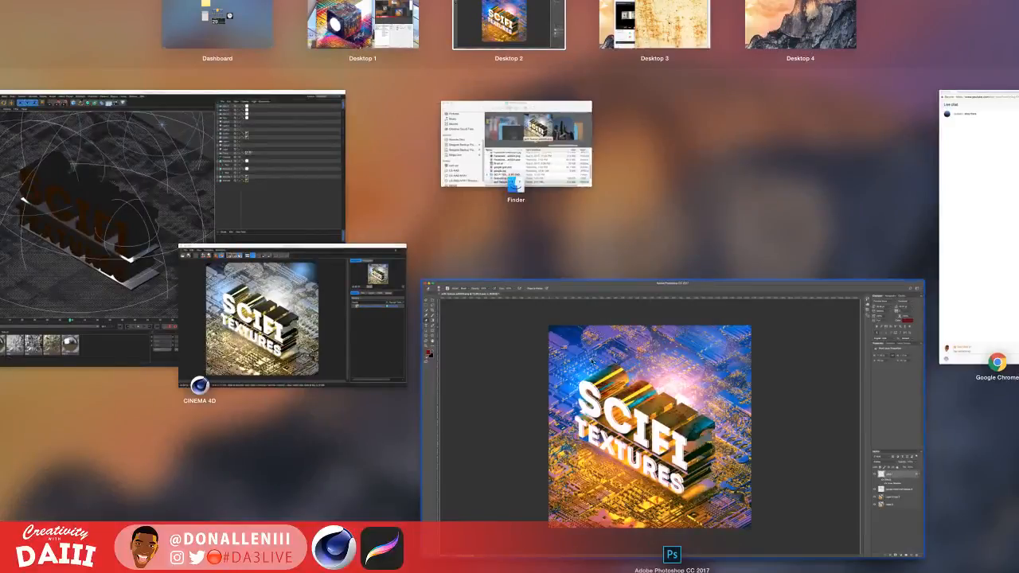
click(726, 374)
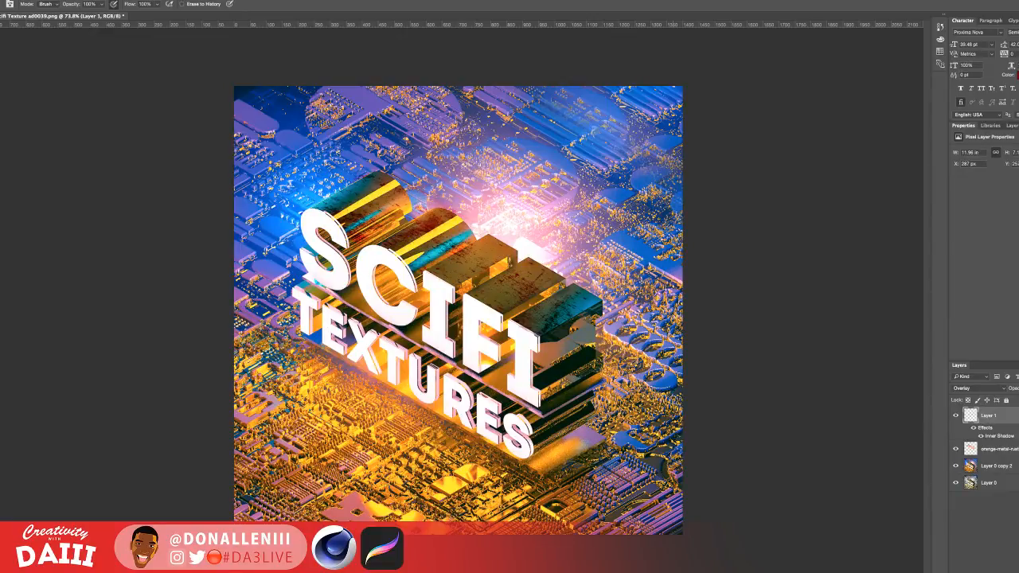
key(ctrl+Up)
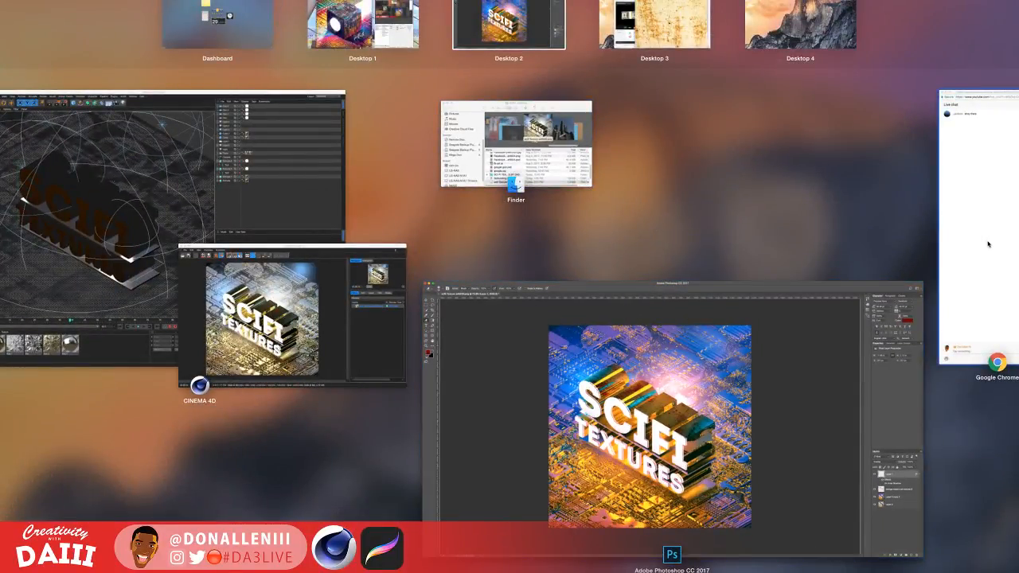
click(740, 376)
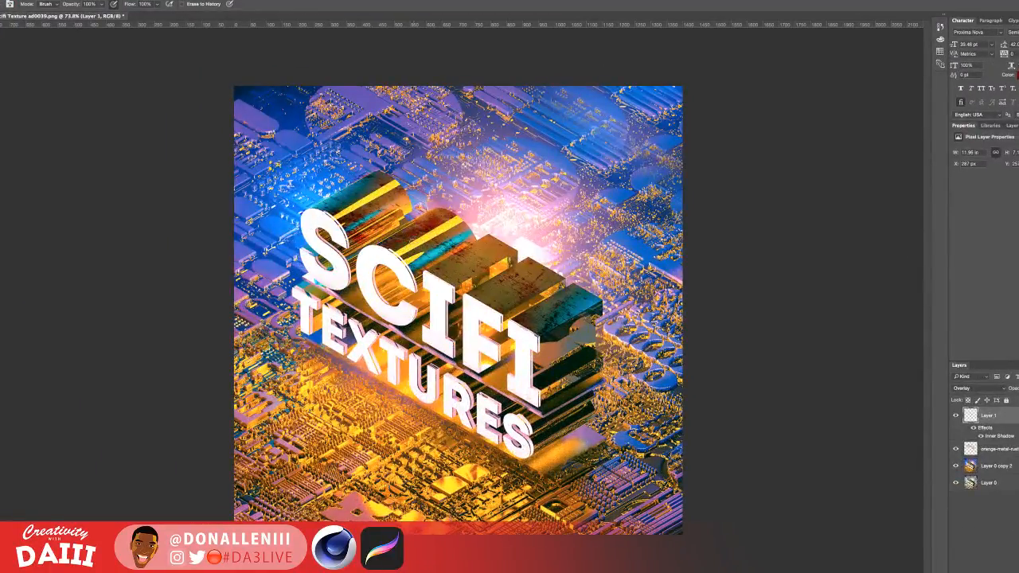
Duplicate the red rust layer, the rust texture layer and the Layer 0 copy 2 layer together.
shift+click(984, 464)
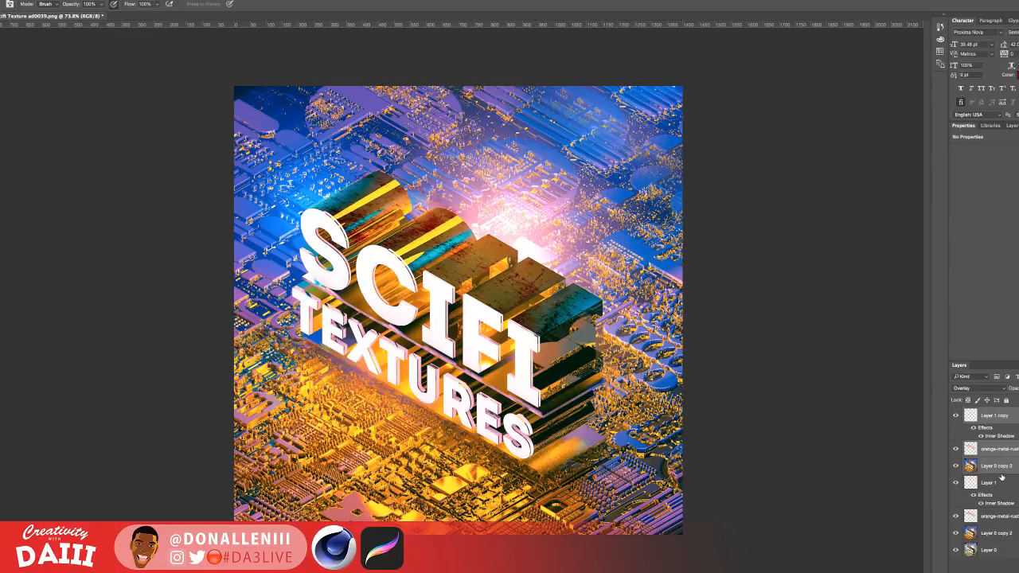
key(super+j)
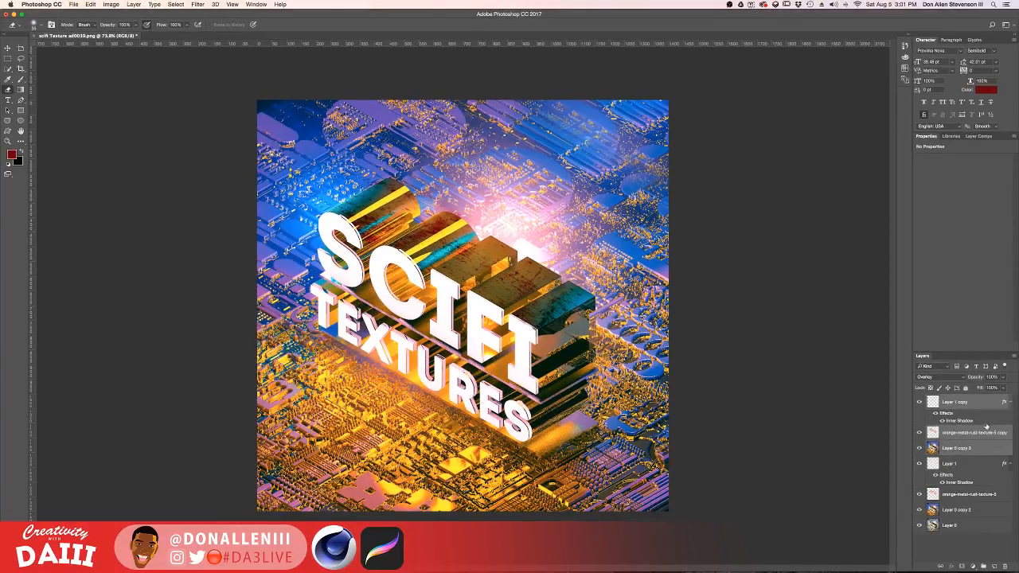
Merge the three duplicated layers into one layer and open it in the Nik Collection's Analog Efex Pro 2 filter.
right_click(985, 402)
click(940, 461)
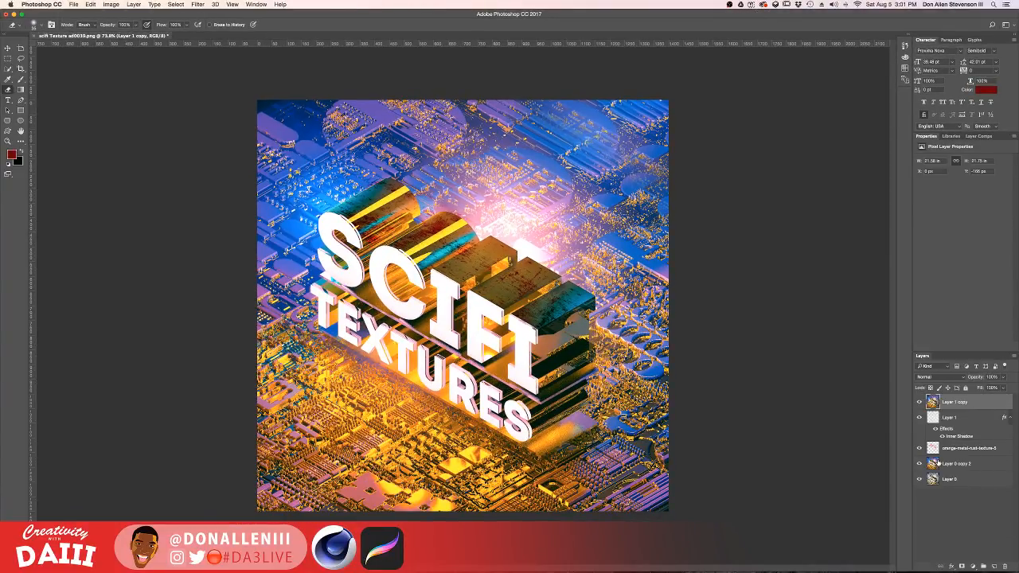
click(199, 4)
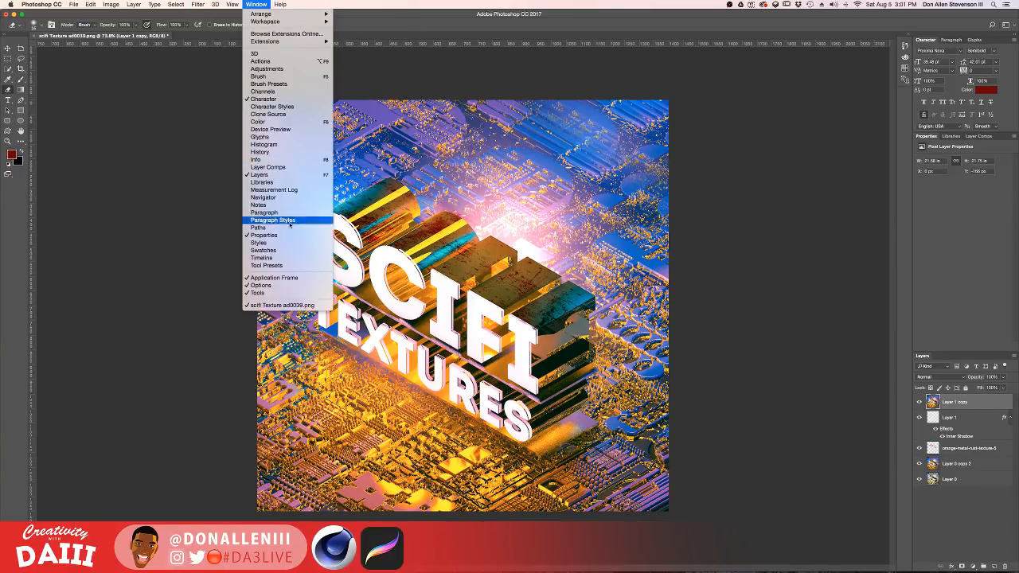
mouse_move(236, 5)
mouse_move(206, 4)
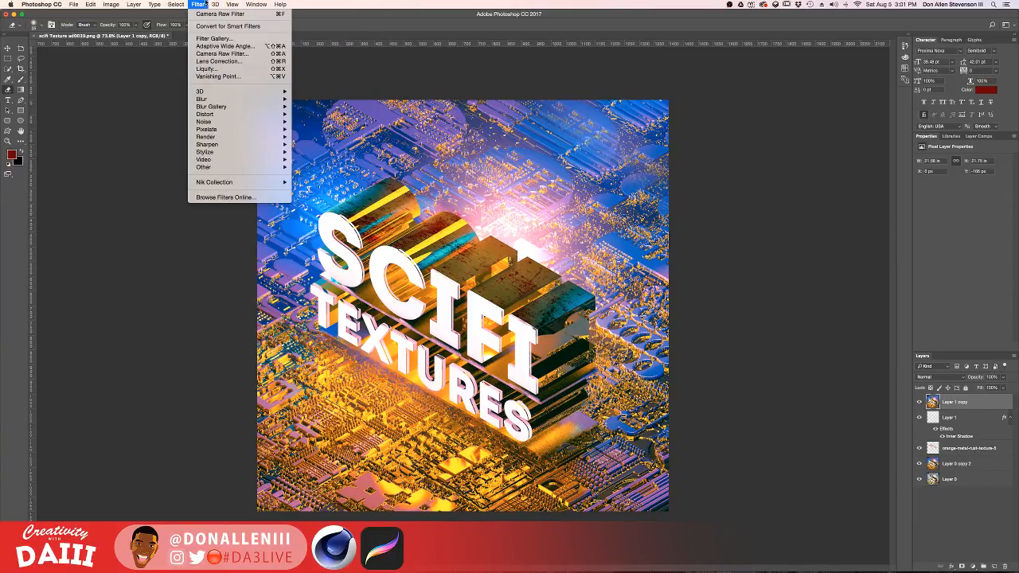
mouse_move(257, 182)
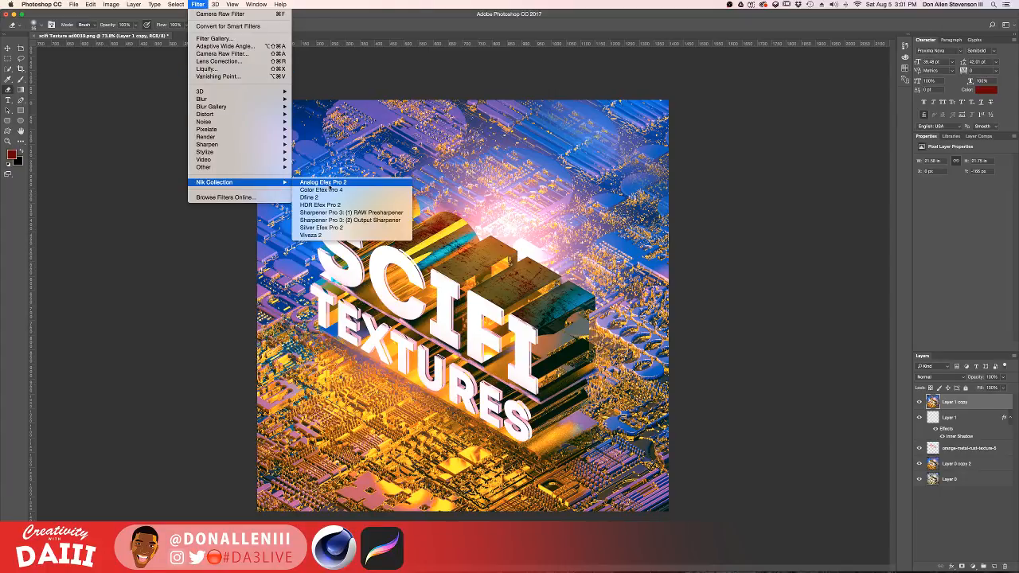
click(328, 184)
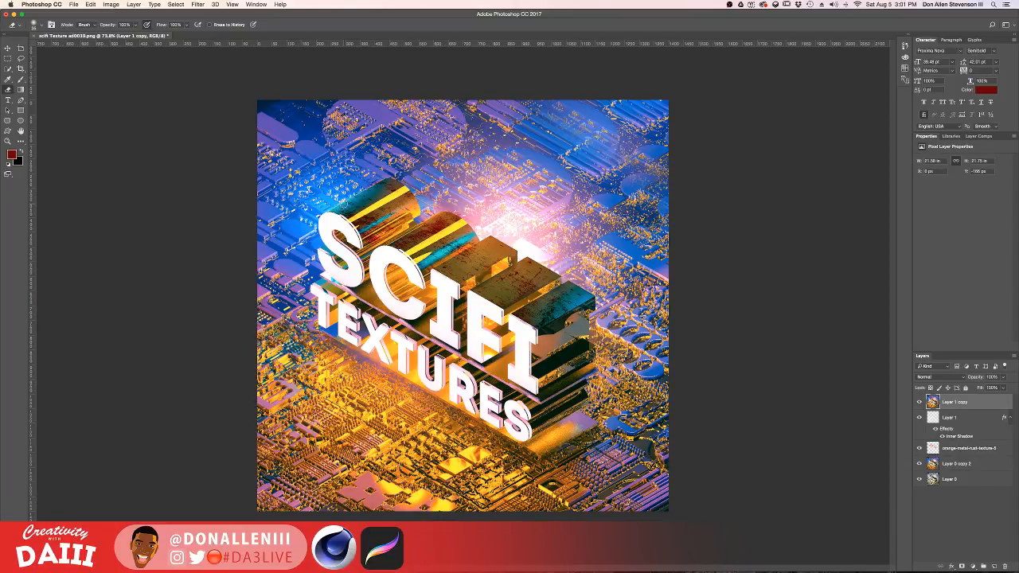
key(ctrl+Up)
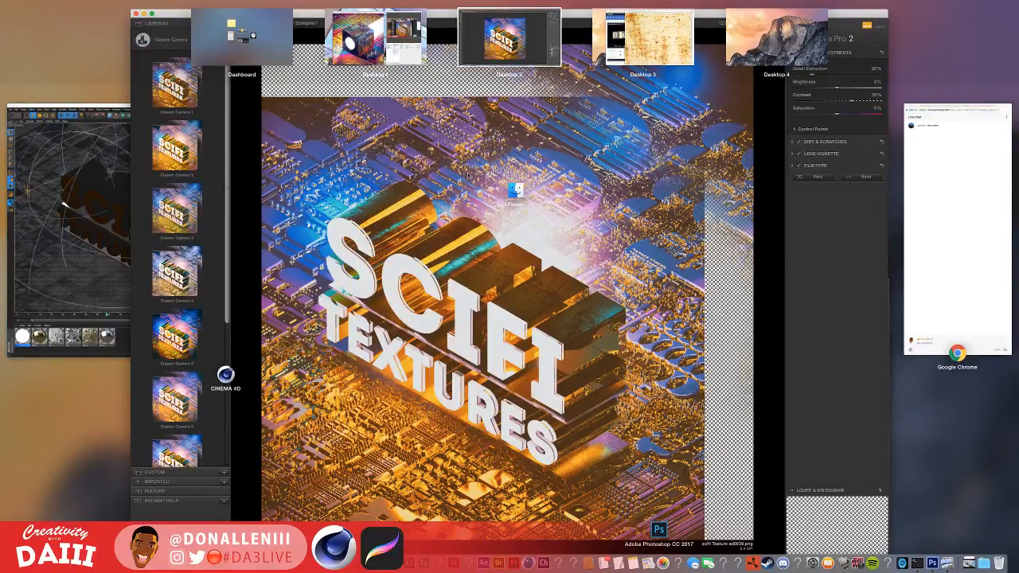
click(469, 176)
key(super+Tab)
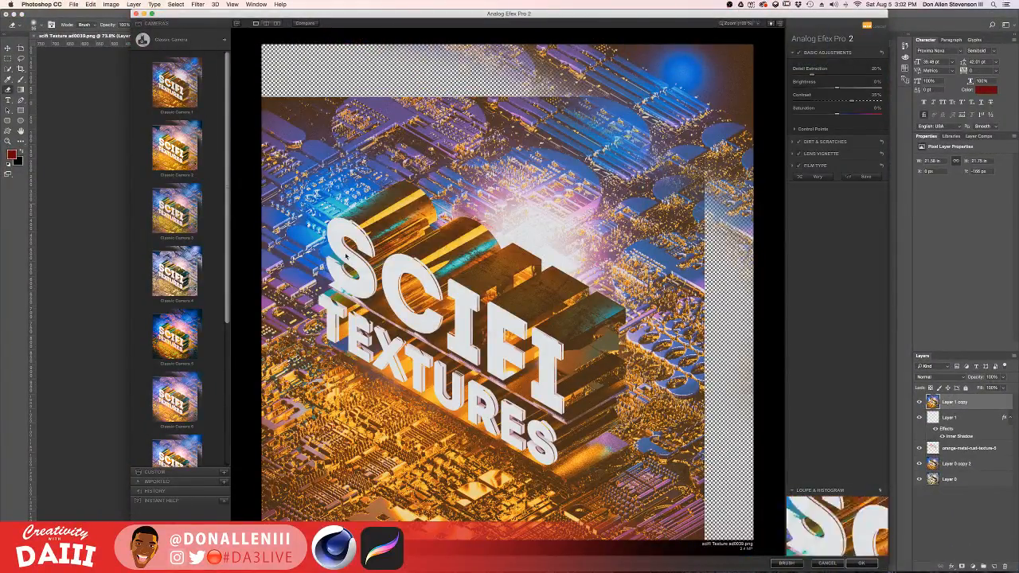
Try the Classic Camera 1, 2, 5, 6 and 9 presets on the merged layer.
scroll(186, 100, down, 1)
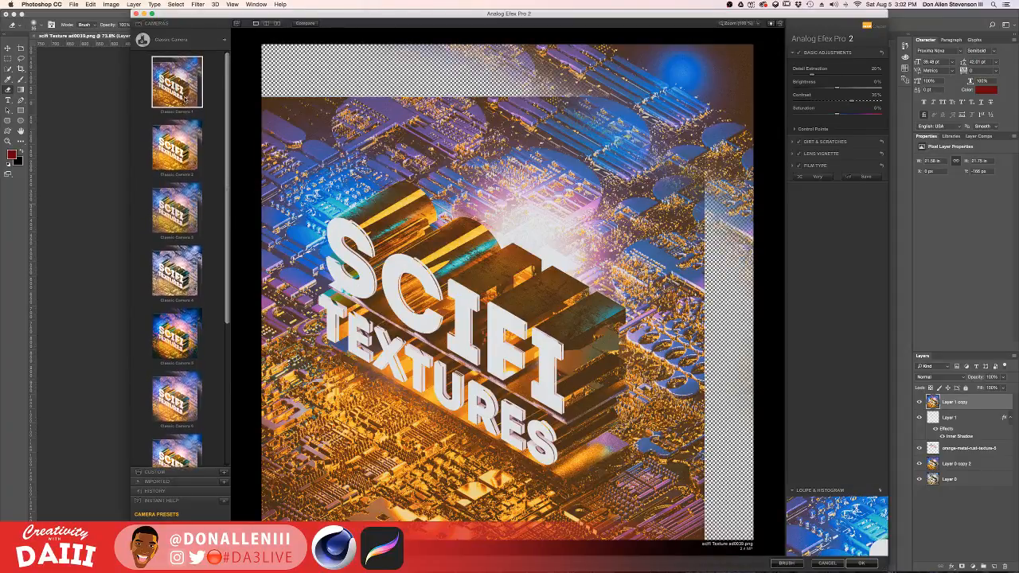
click(186, 110)
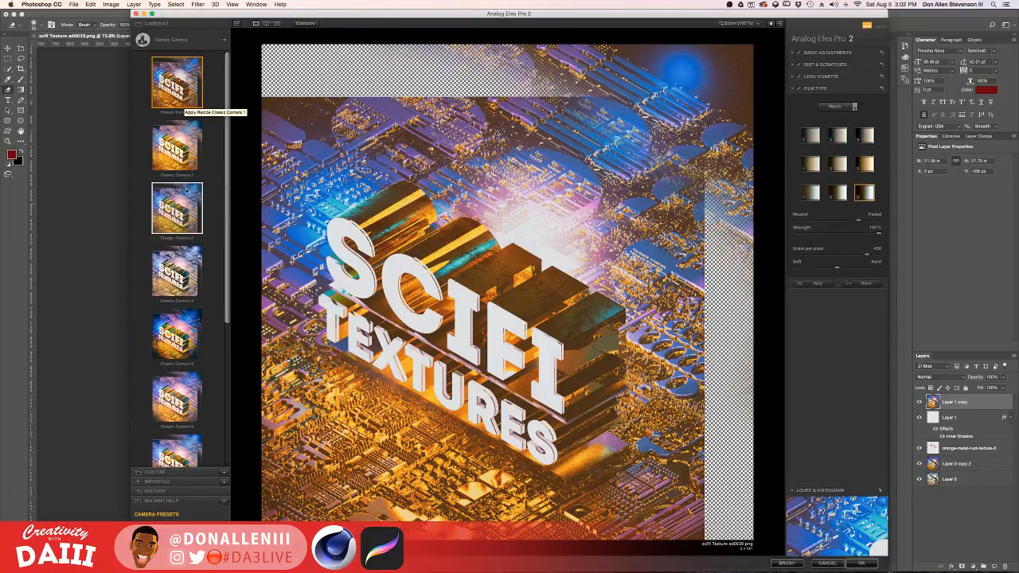
click(187, 151)
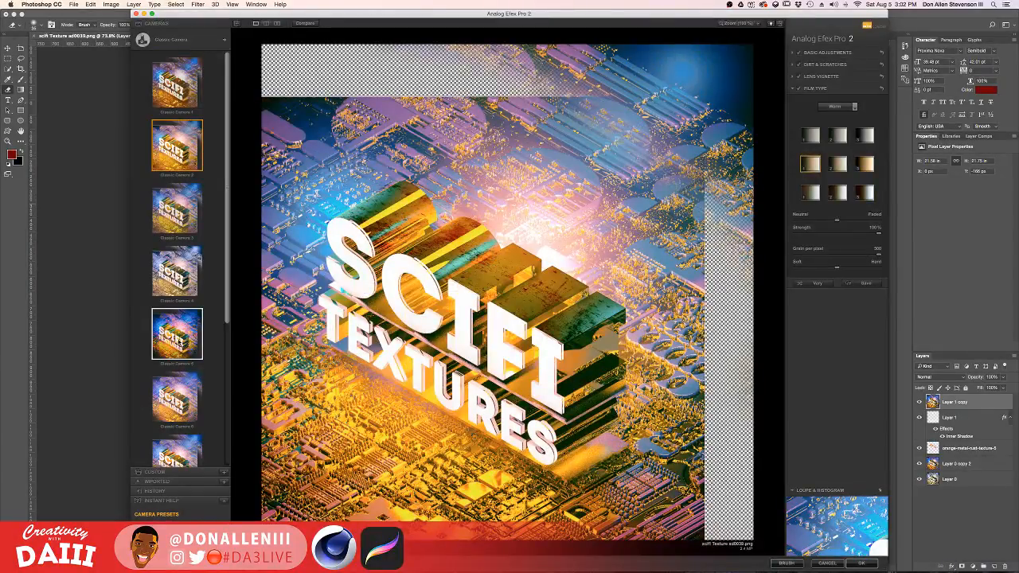
click(176, 334)
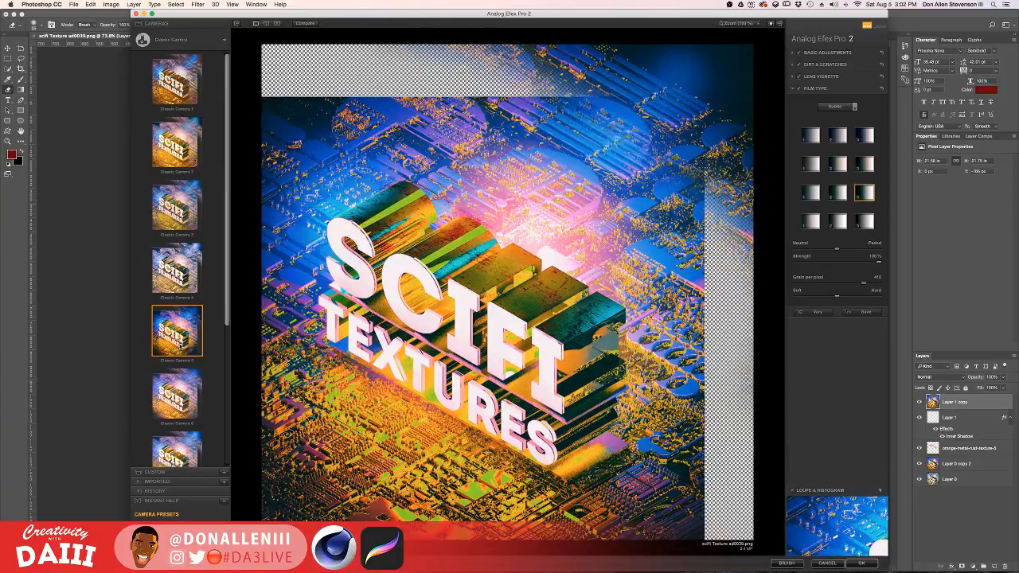
scroll(180, 348, down, 2)
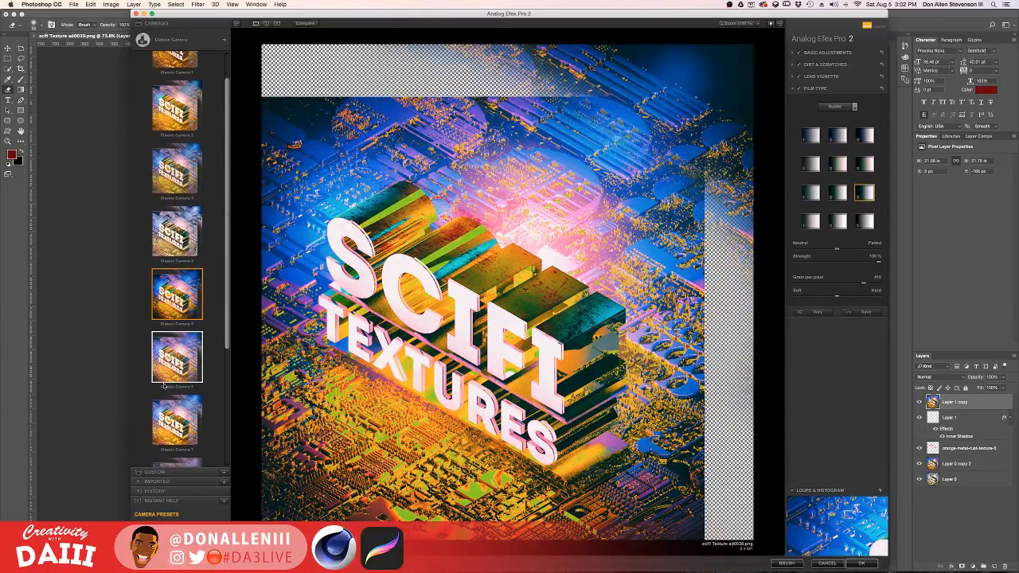
click(176, 368)
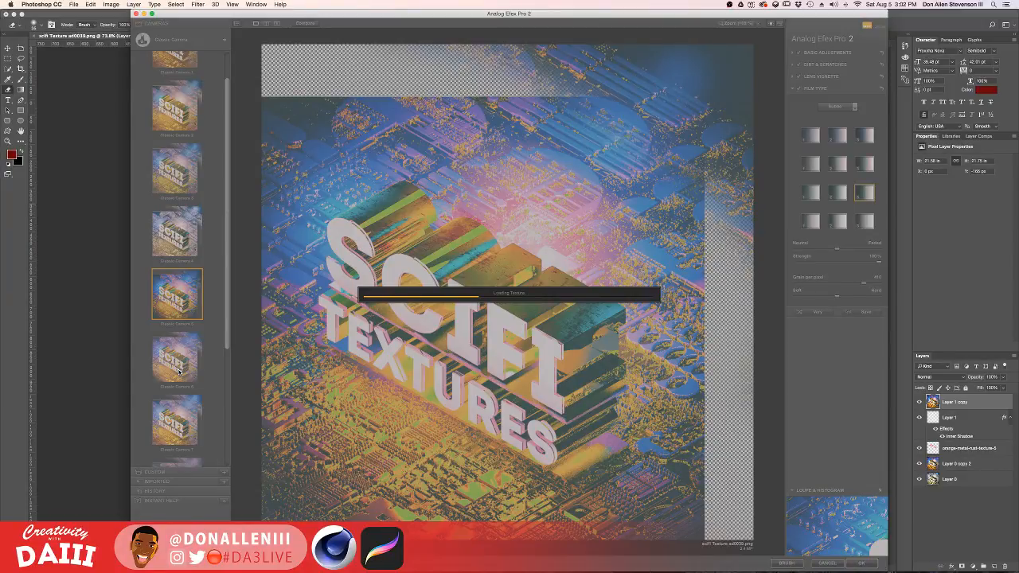
scroll(175, 384, down, 8)
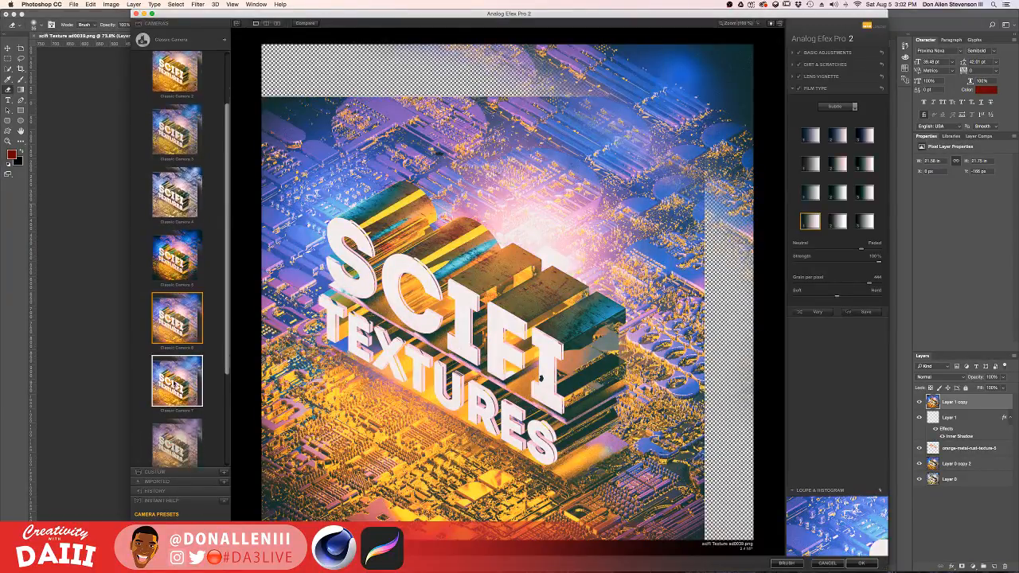
click(183, 385)
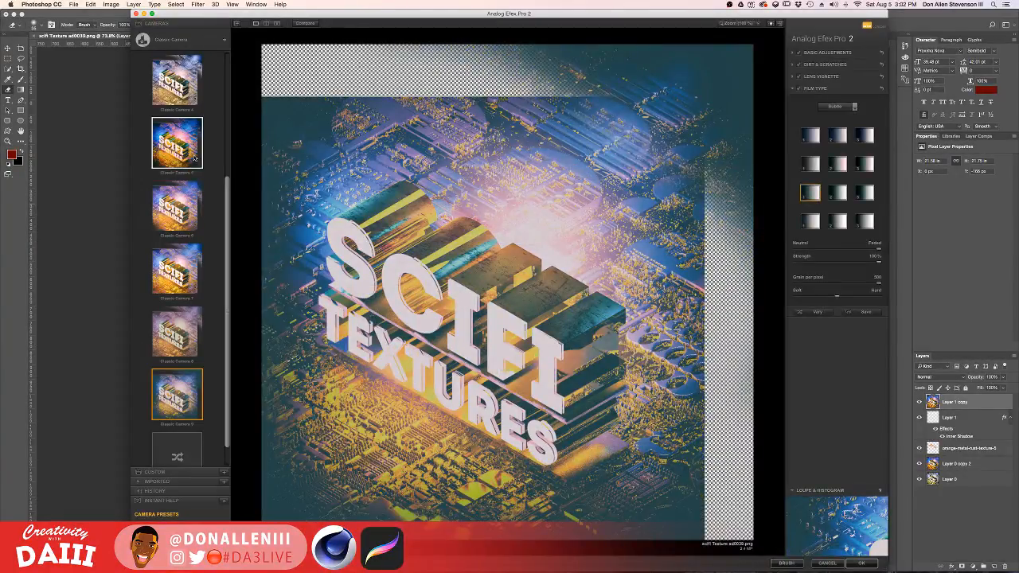
Browse the camera and custom presets and try the first custom preset on the image.
scroll(175, 86, up, 5)
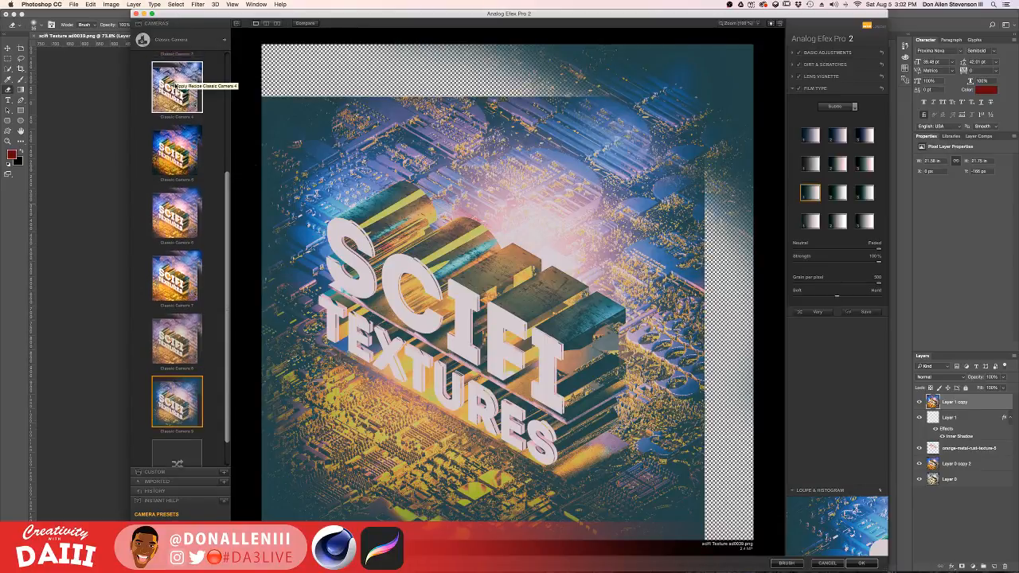
scroll(175, 86, up, 3)
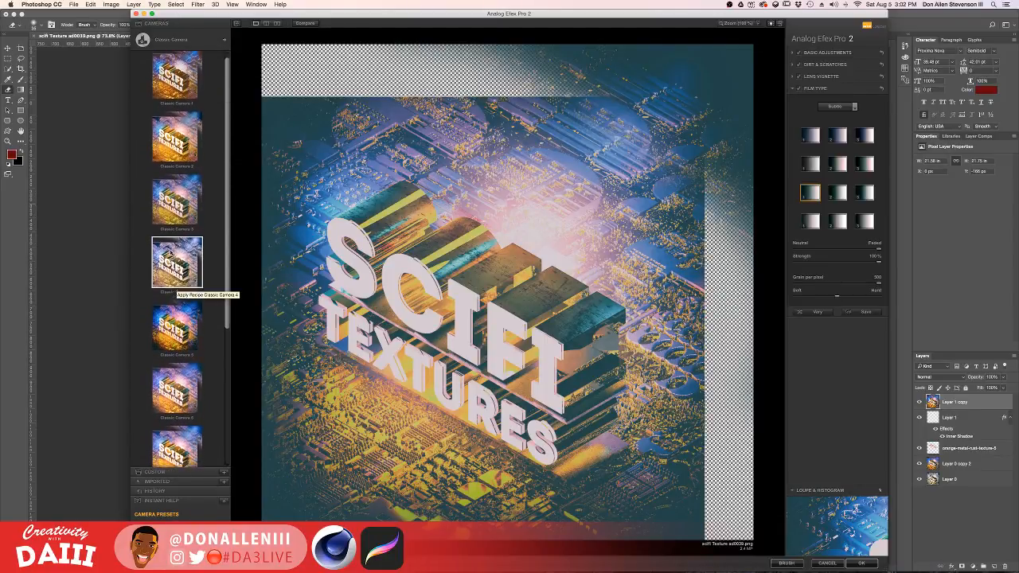
scroll(179, 275, down, 6)
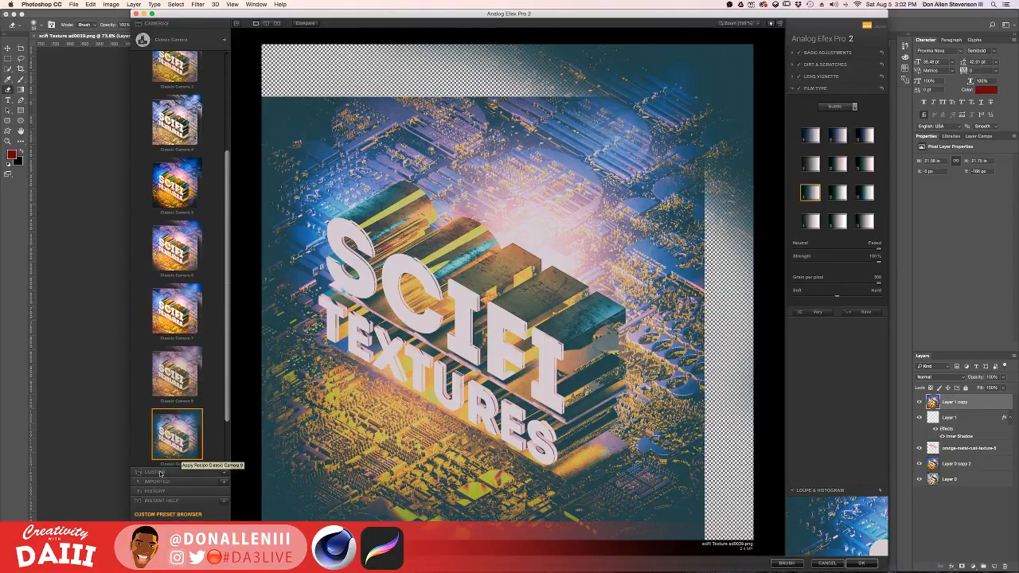
scroll(166, 456, down, 5)
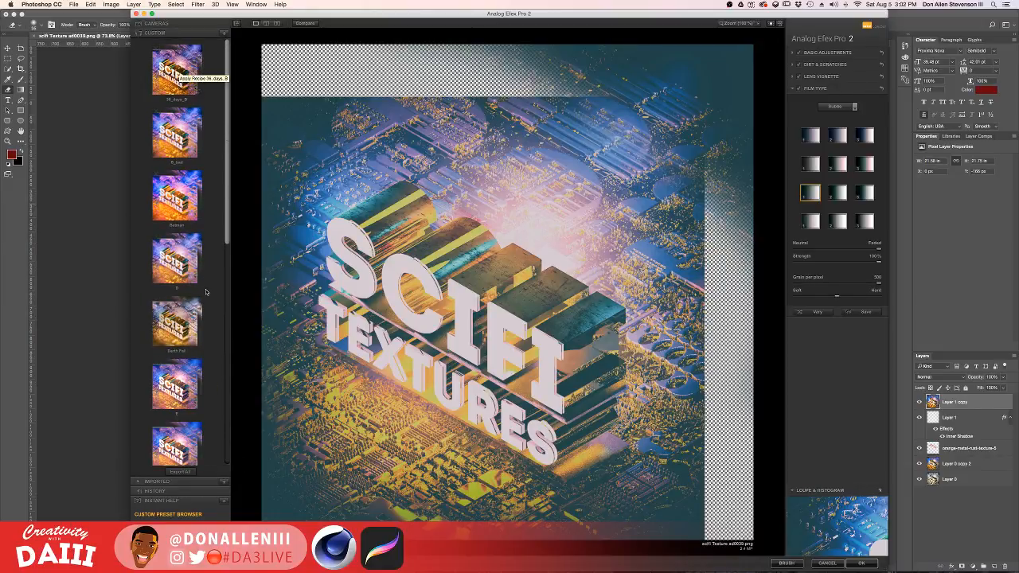
scroll(198, 263, down, 2)
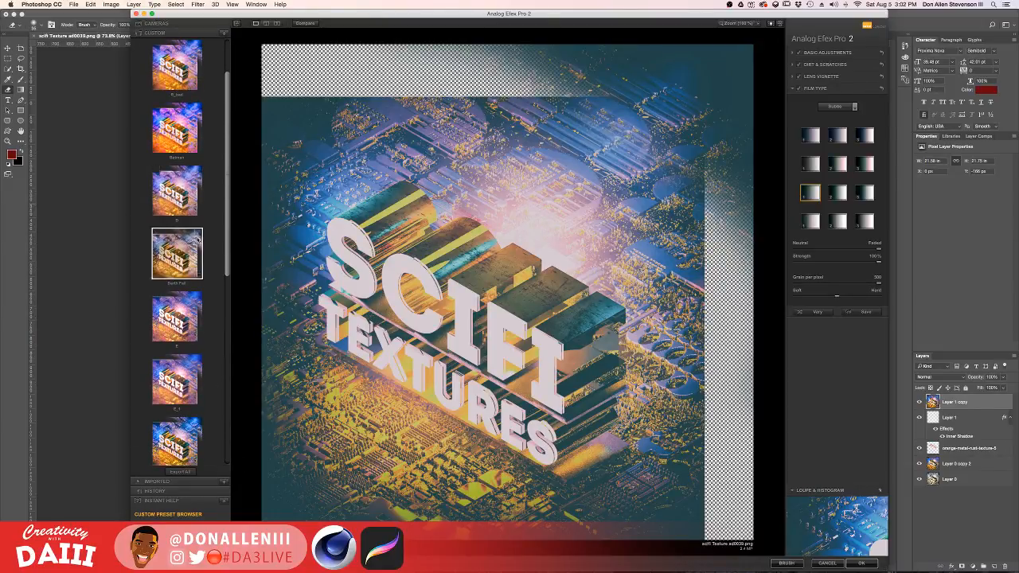
scroll(230, 164, up, 2)
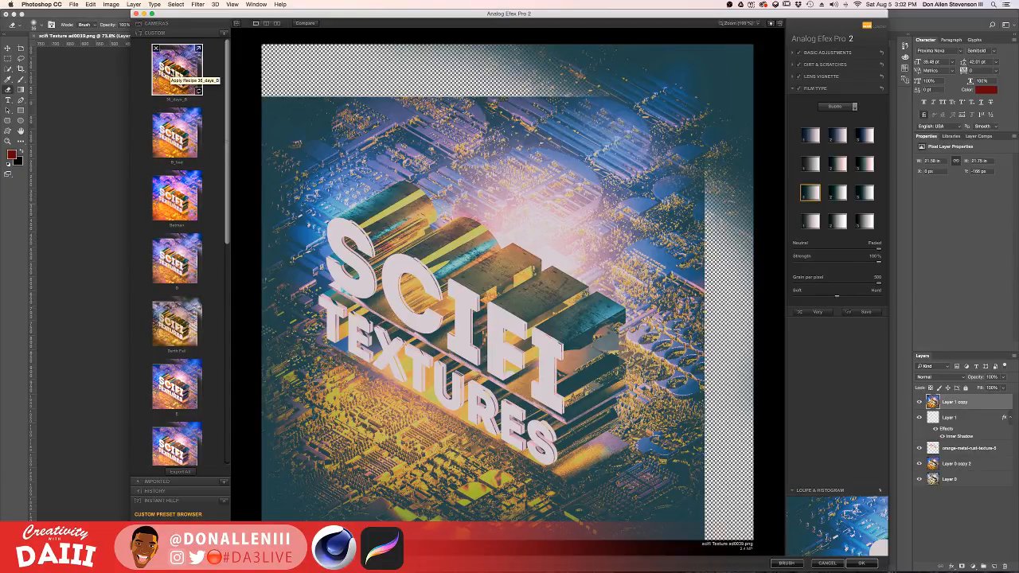
click(177, 71)
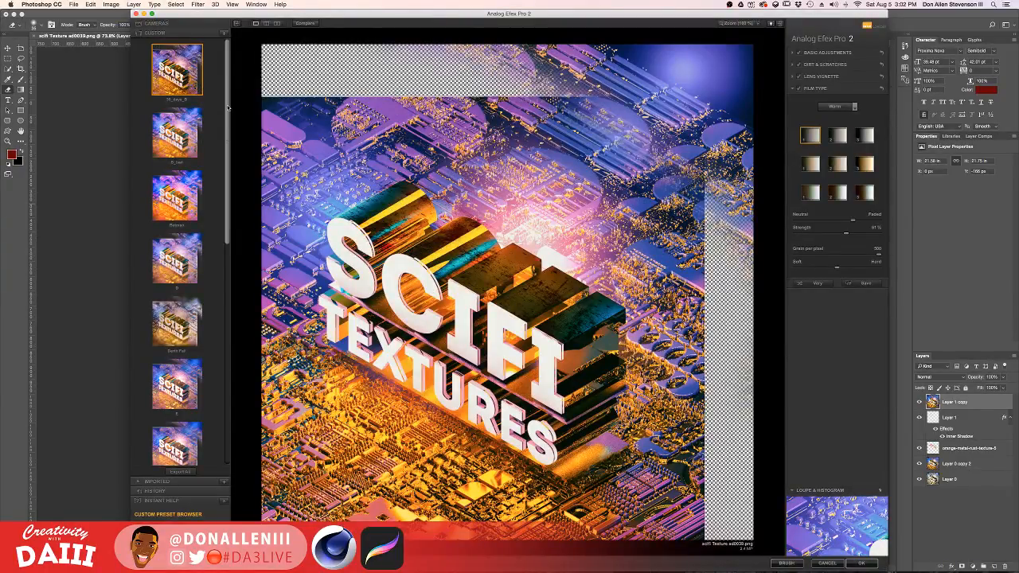
Return to the camera presets and apply Classic Camera 9 to the image.
drag(228, 114, 252, 3)
click(149, 34)
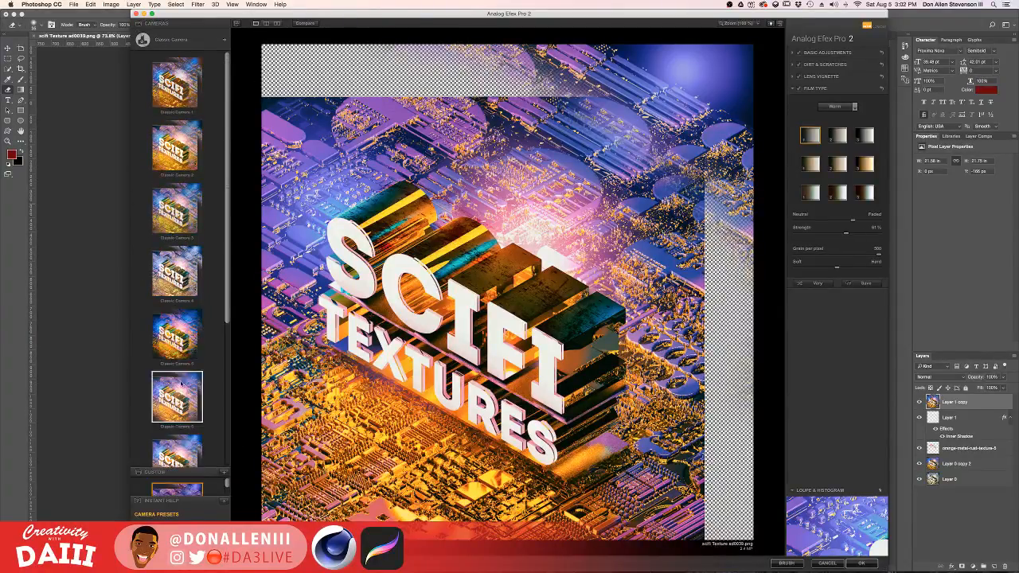
drag(226, 307, 212, 434)
click(179, 390)
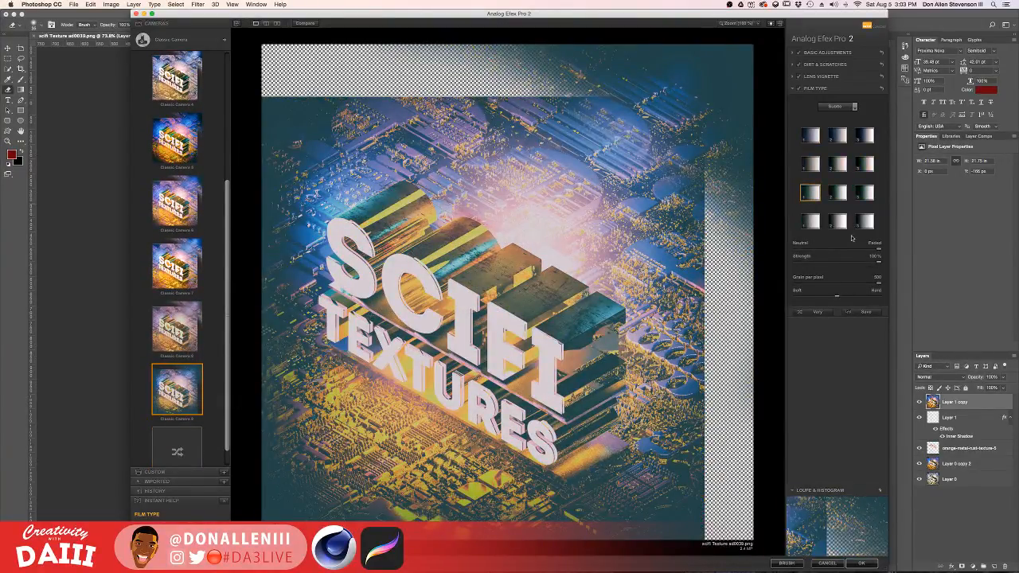
Try weaker Lens Vignette amounts on the image and cancel the Analog Efex Pro 2 filter.
click(828, 76)
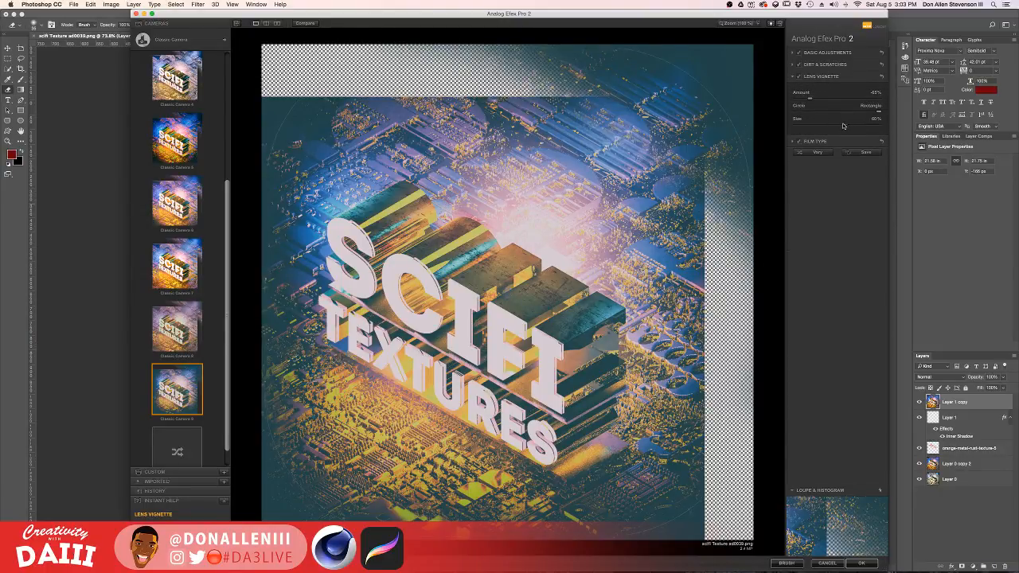
drag(817, 98, 821, 100)
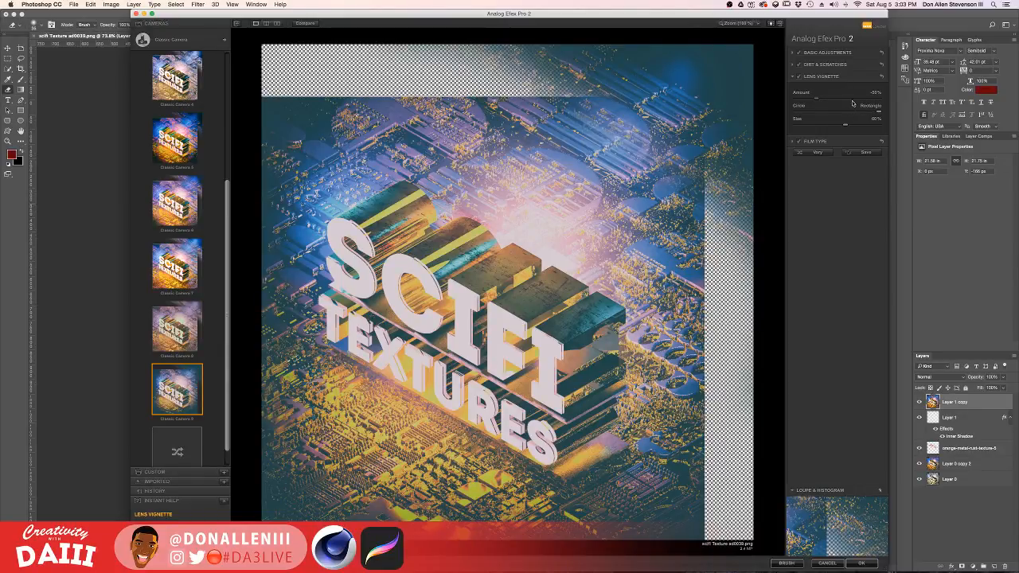
click(852, 100)
drag(839, 100, 814, 104)
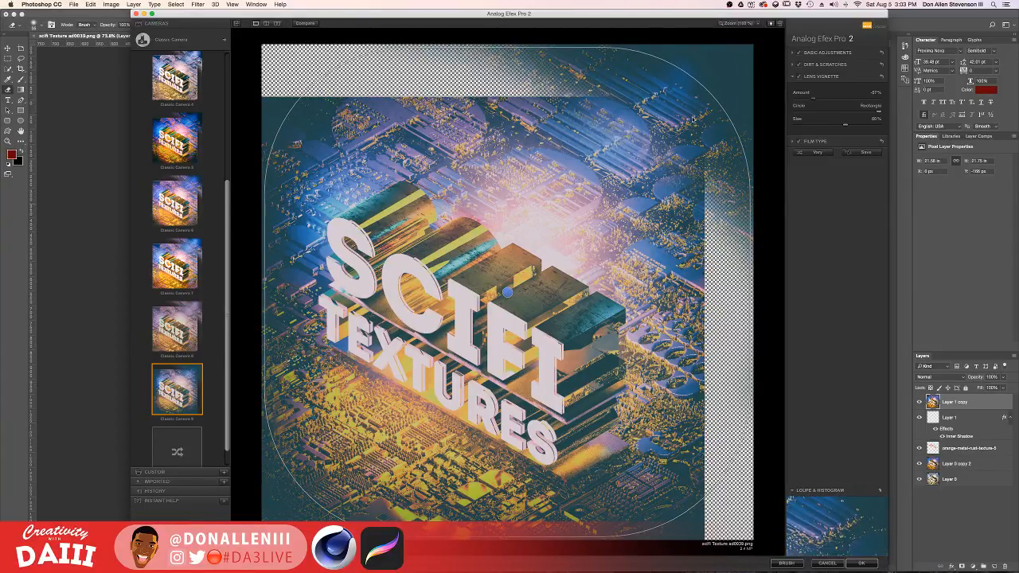
click(828, 563)
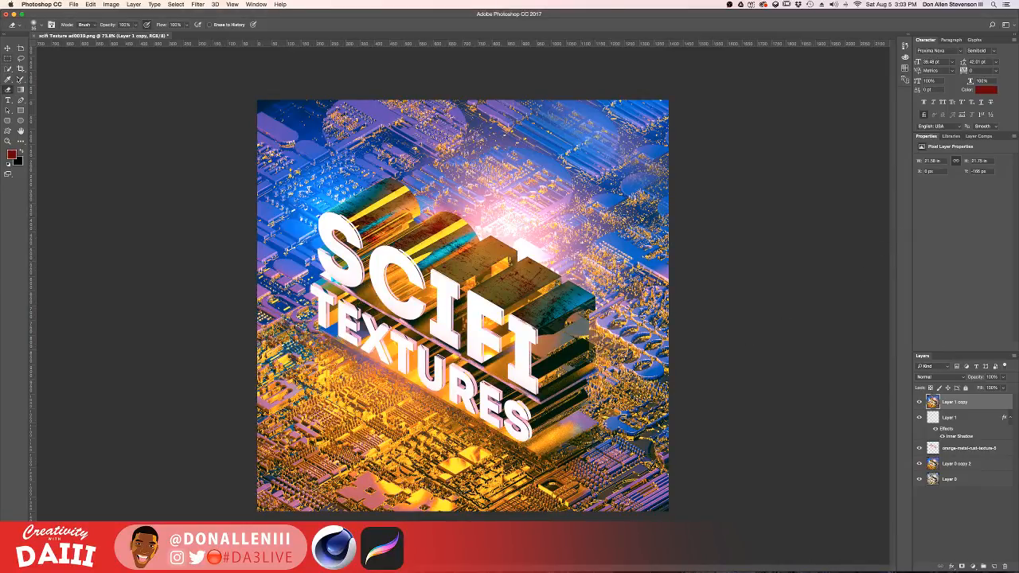
Crop the image to its existing canvas bounds, deleting the layer pixels that extend outside.
click(20, 70)
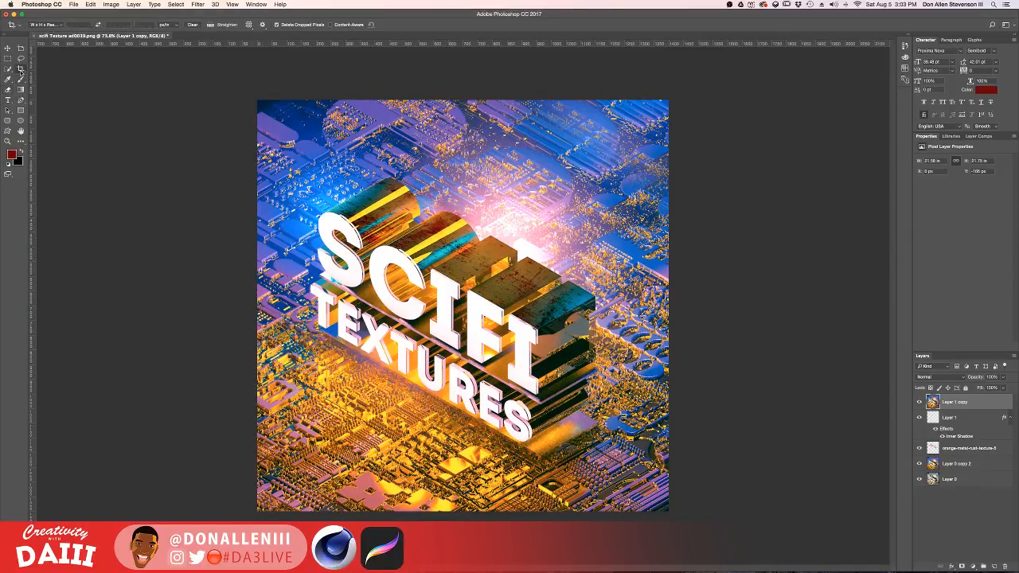
key(Return)
Open the Analog Efex Pro 2 filter, apply the Classic Camera 9 preset and set the Lens Vignette amount to -42%.
click(198, 4)
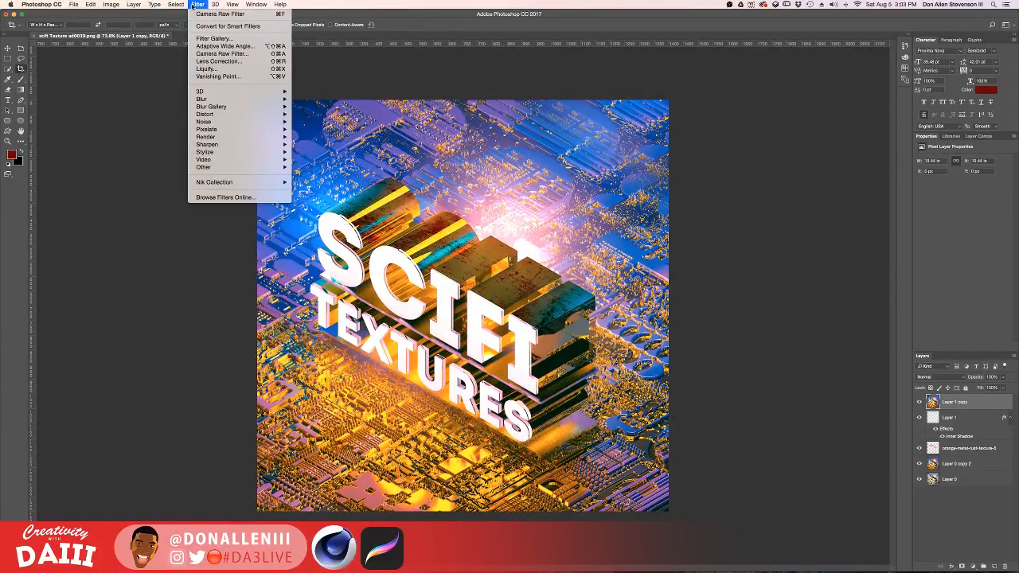
click(308, 186)
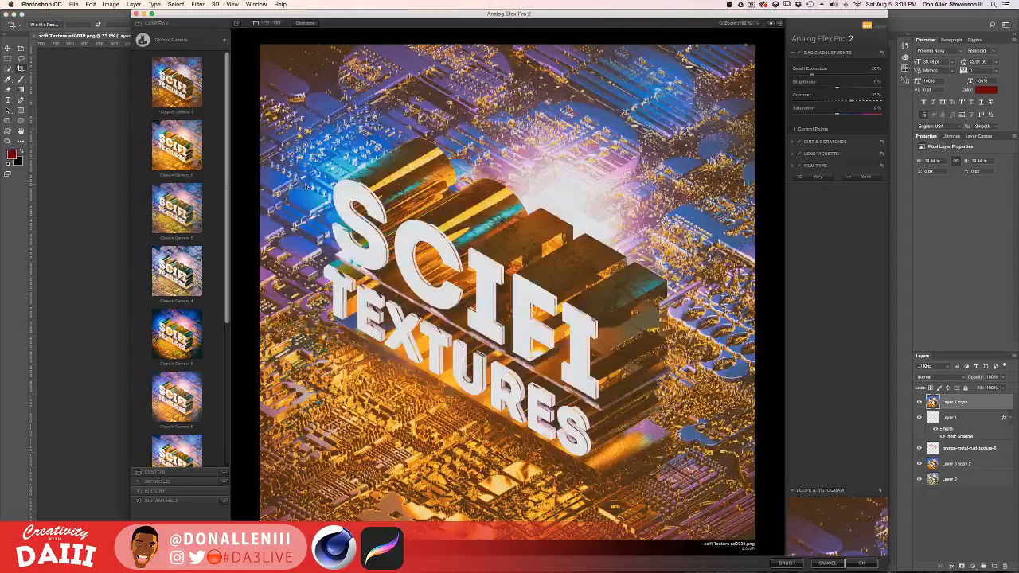
scroll(187, 369, down, 5)
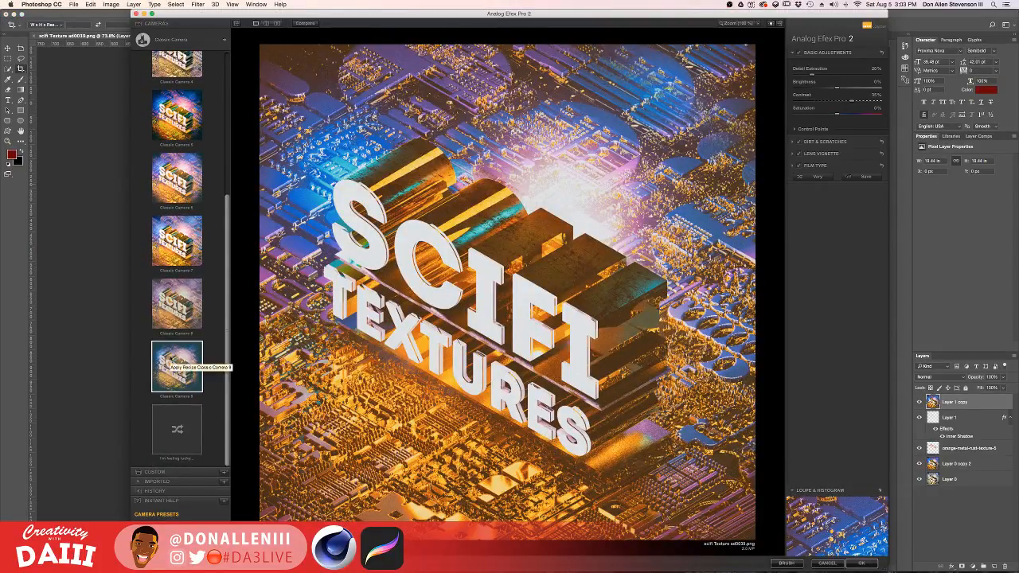
click(176, 364)
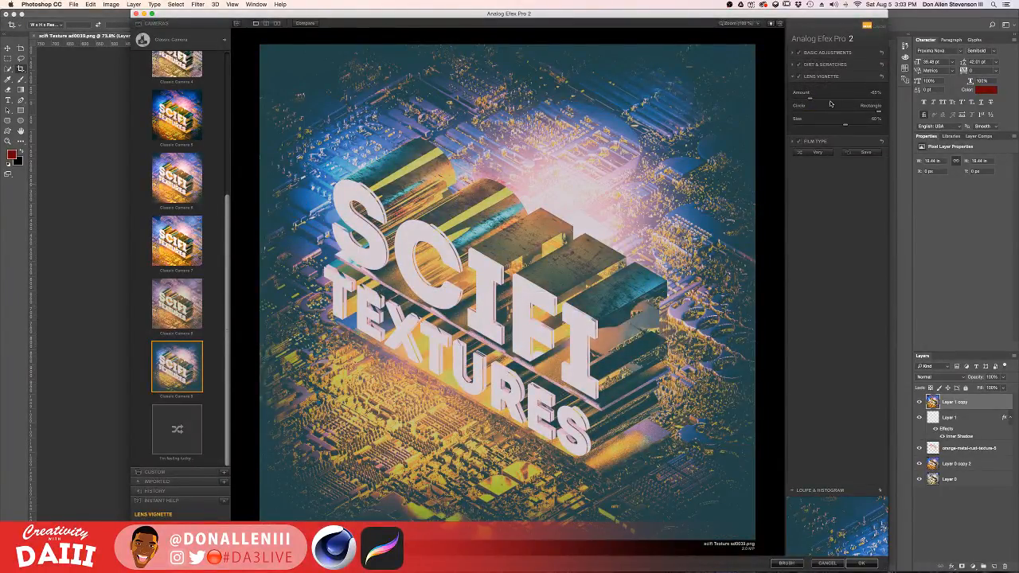
click(821, 99)
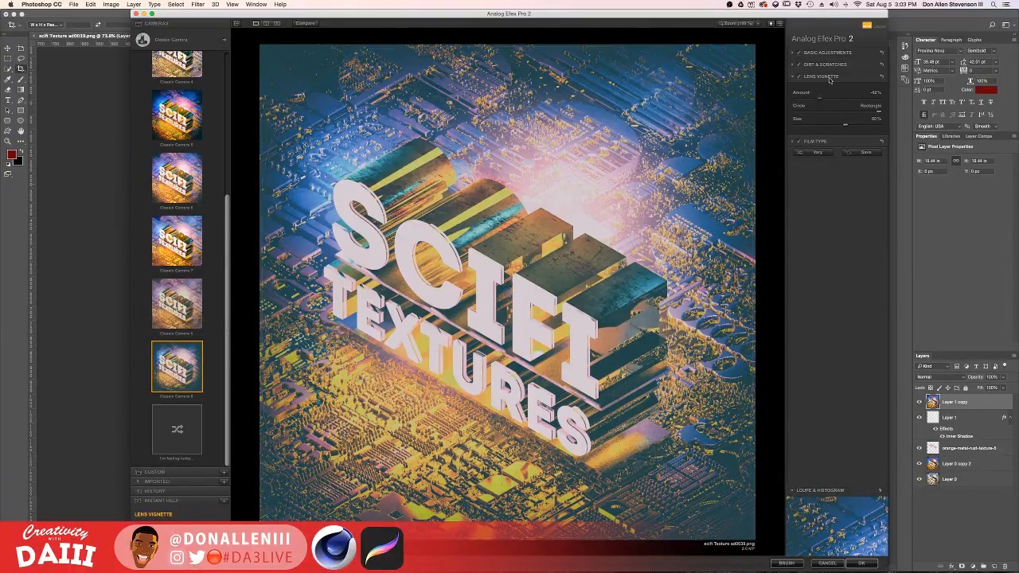
Compare the Film Type swatches in the Subtle category and apply the first swatch of the last row.
click(820, 141)
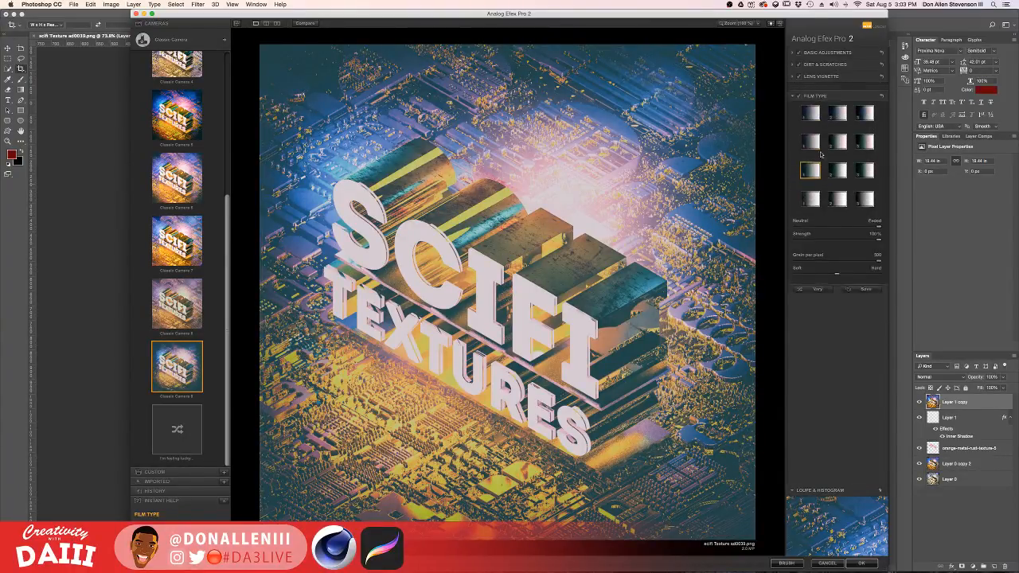
click(839, 191)
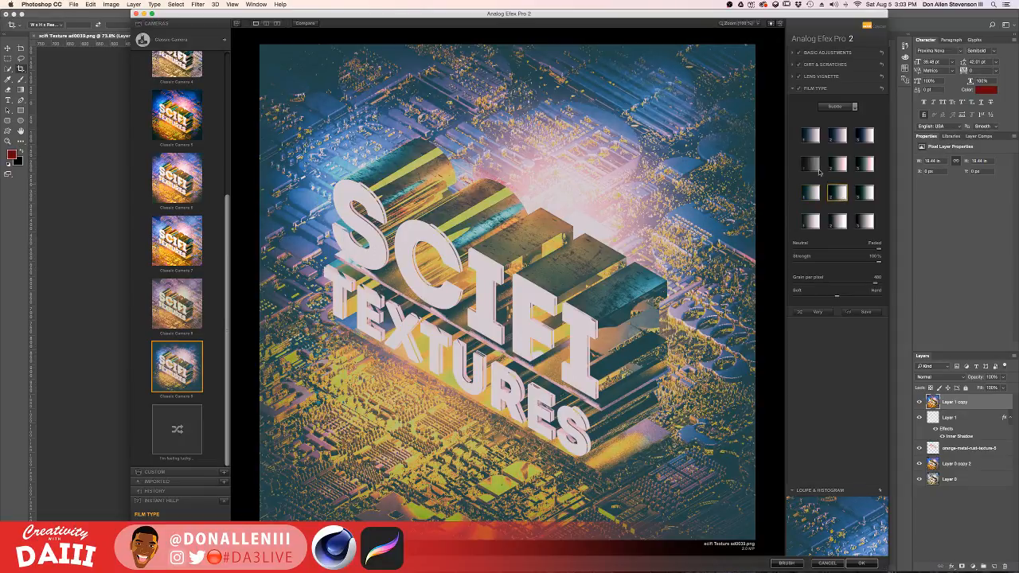
click(819, 169)
click(838, 165)
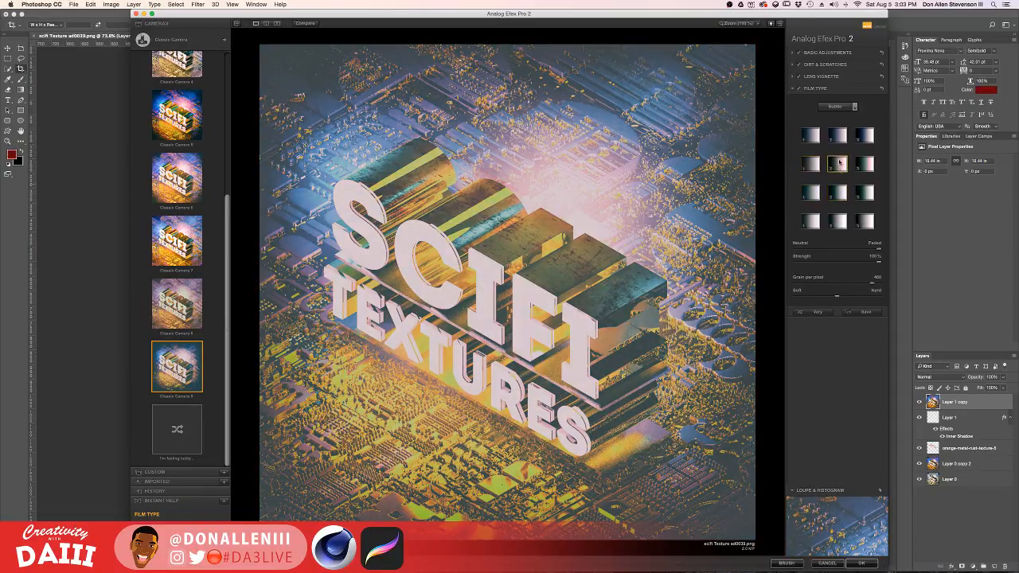
click(812, 139)
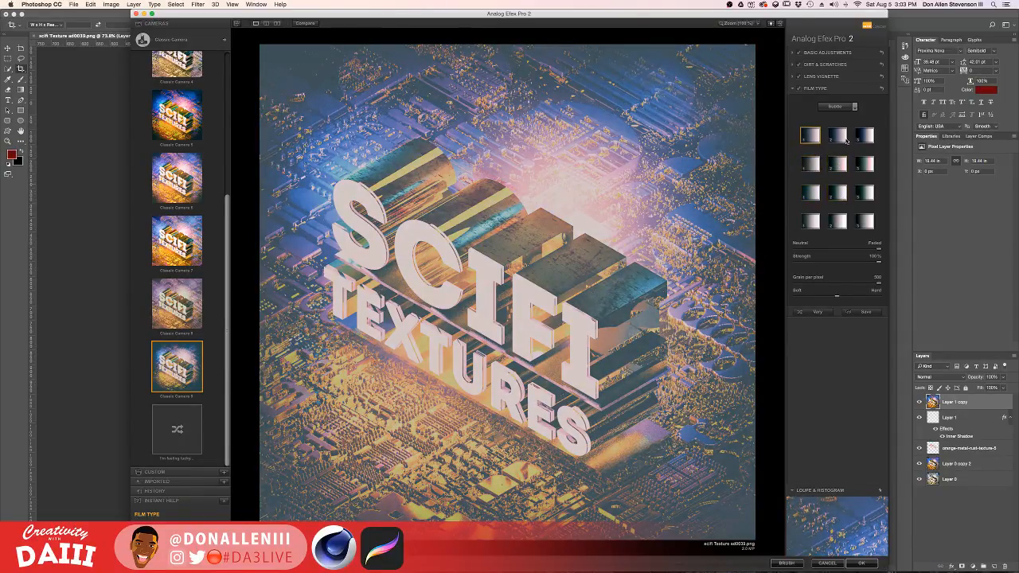
click(847, 142)
click(863, 139)
click(815, 218)
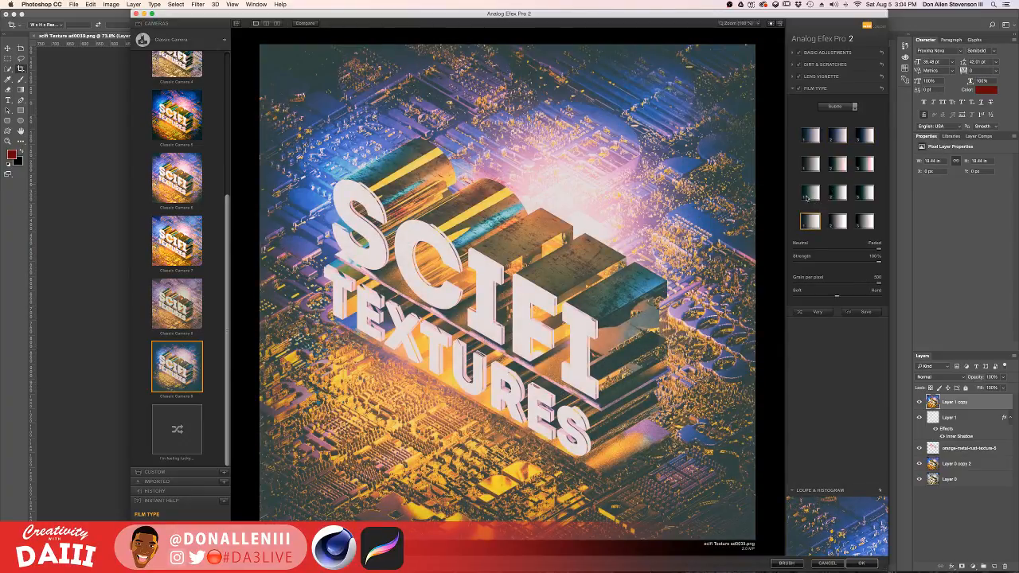
click(810, 197)
click(836, 197)
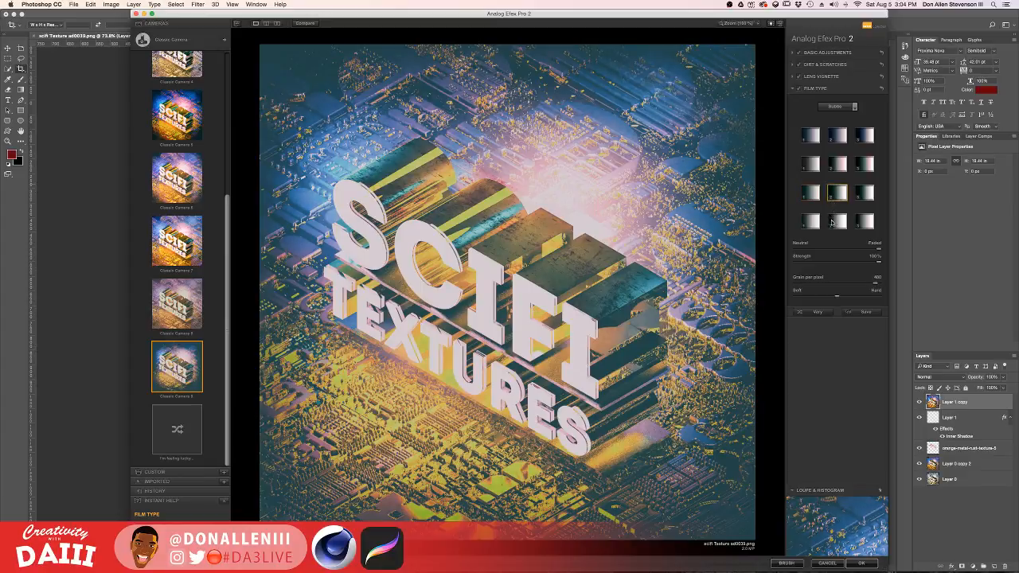
click(837, 223)
click(861, 195)
click(858, 224)
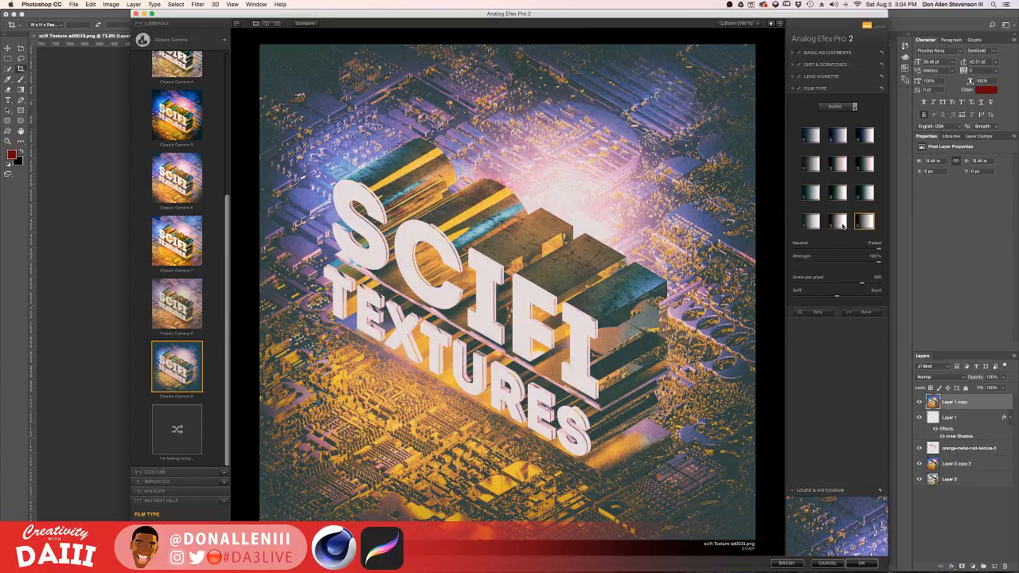
click(840, 224)
click(814, 227)
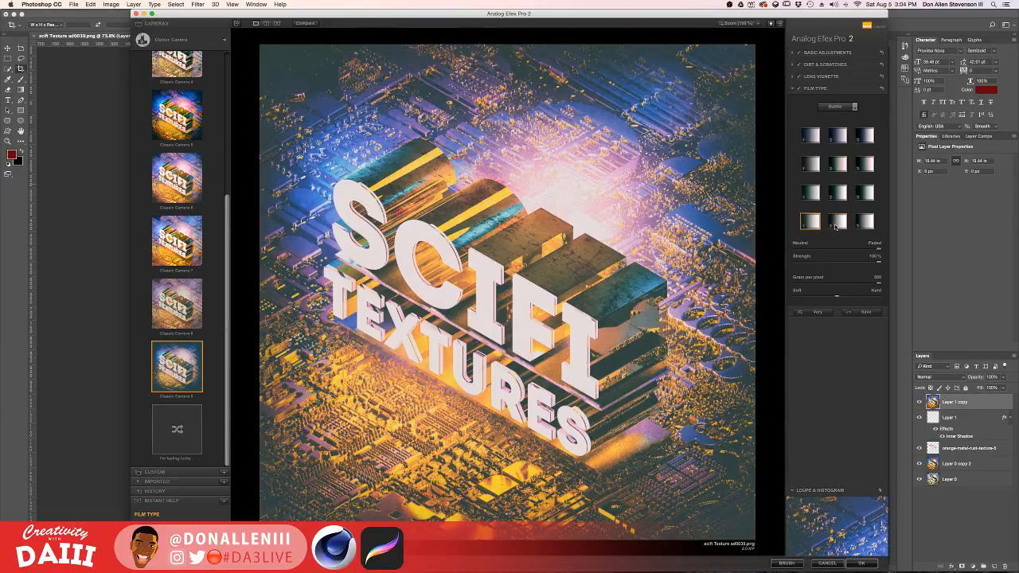
click(837, 227)
click(815, 227)
Switch from the Classic Camera presets to the Camera Kit and add the Double Exposure effect.
click(202, 42)
click(351, 234)
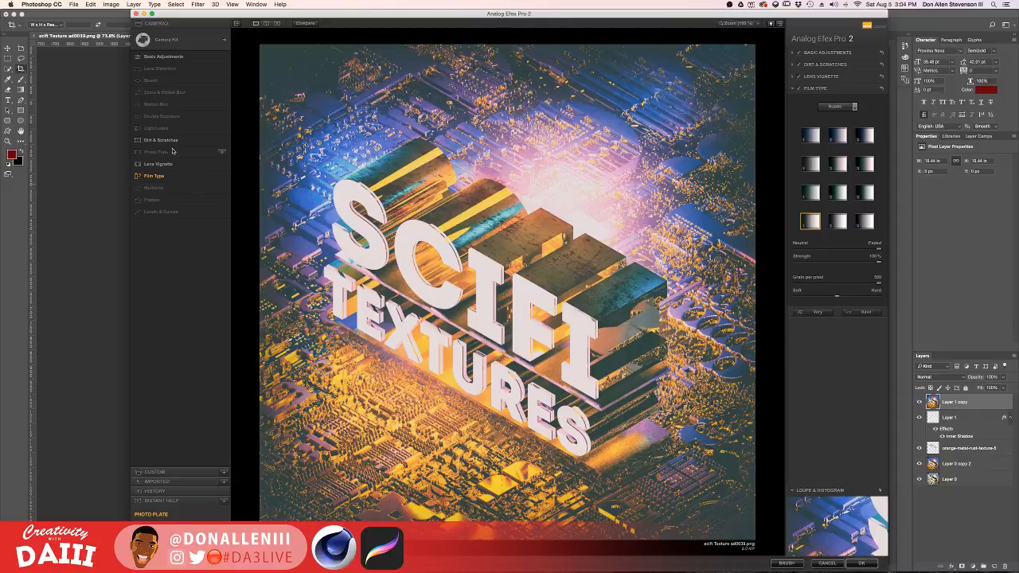
click(222, 116)
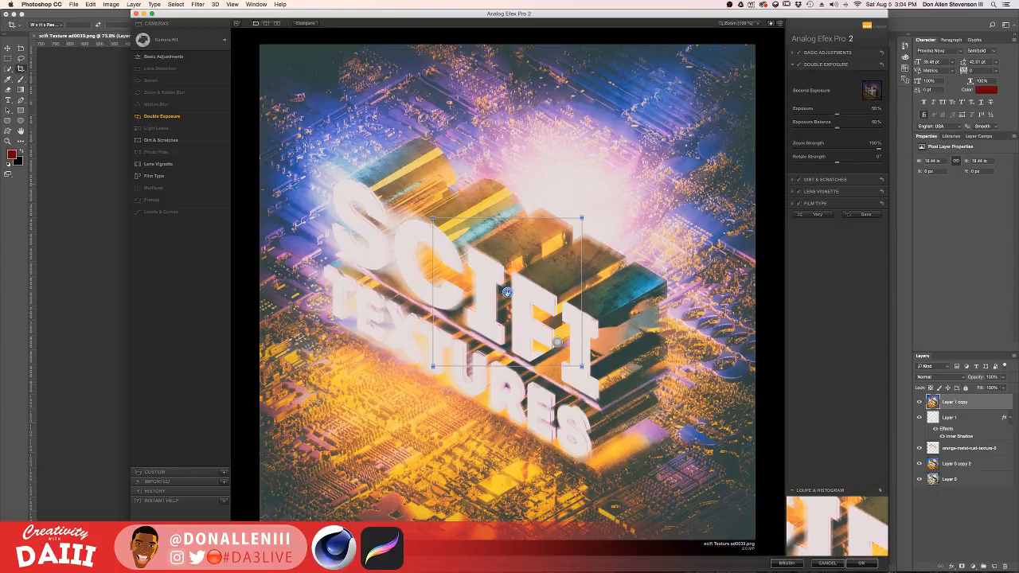
Reposition the second exposure near the middle of the lettering and set Exposure to 47% and Exposure Balance to about 15%.
drag(507, 293, 468, 290)
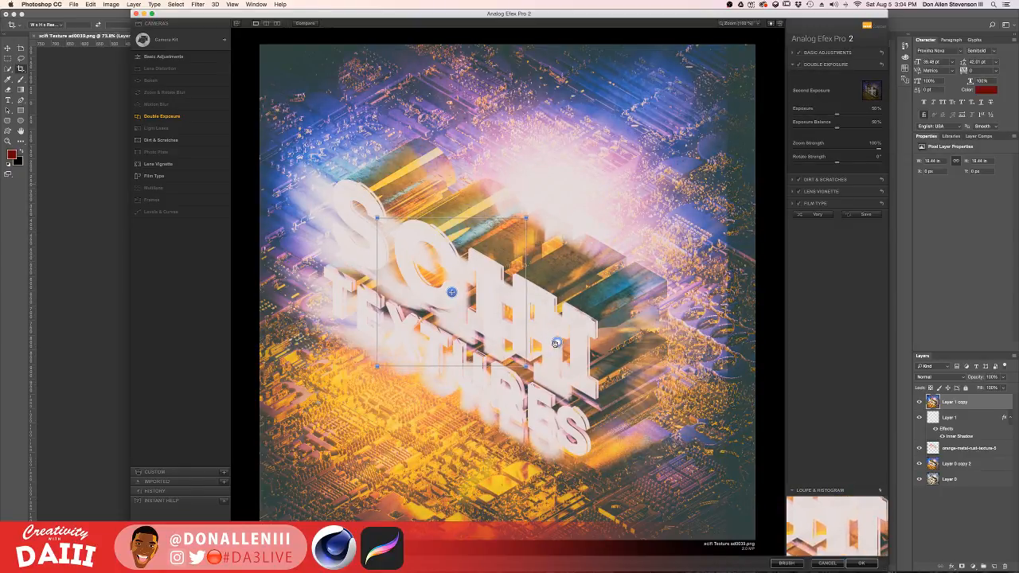
drag(557, 342, 496, 292)
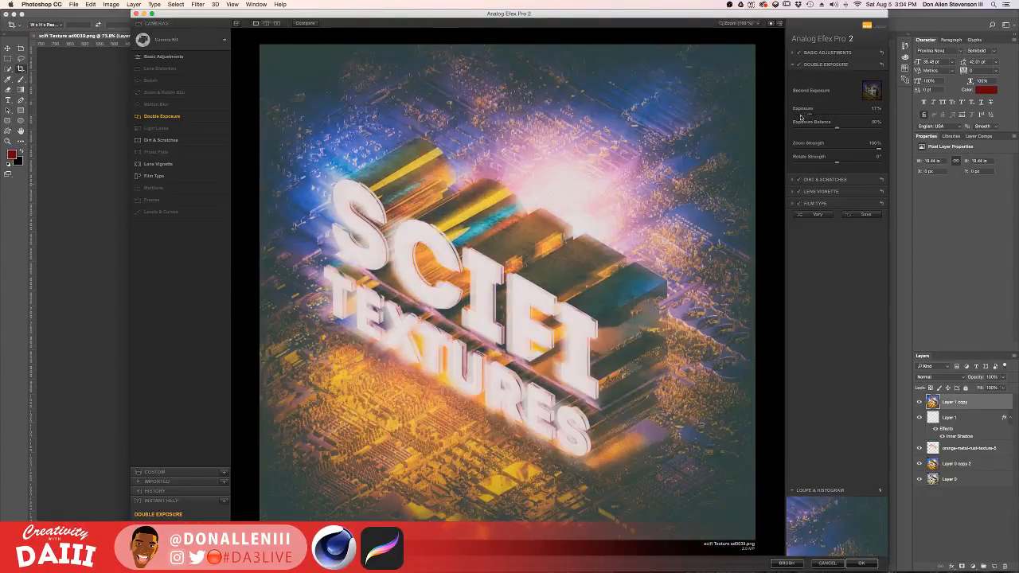
mouse_move(801, 117)
mouse_down()
mouse_move(835, 117)
mouse_move(804, 130)
mouse_up()
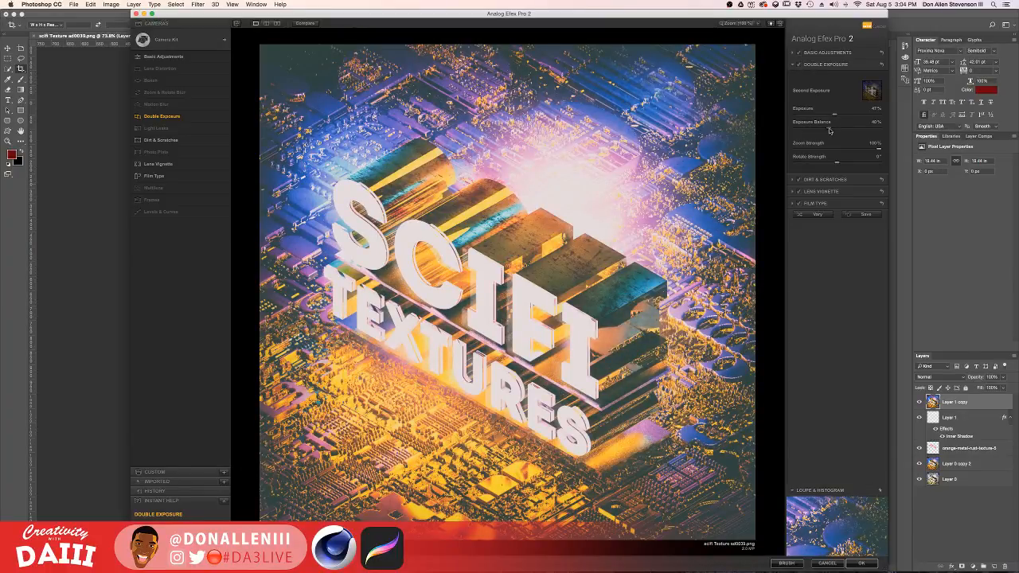
click(810, 130)
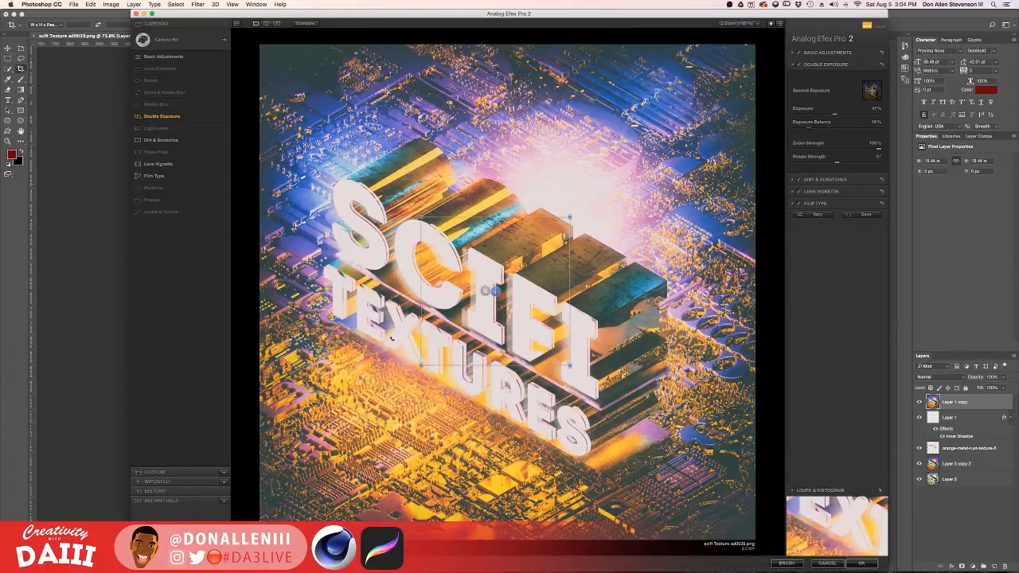
Enlarge the second exposure, set its zoom centre on the C of SCIFI and move the exposure over the golden area below TEXTURES.
drag(421, 368, 382, 394)
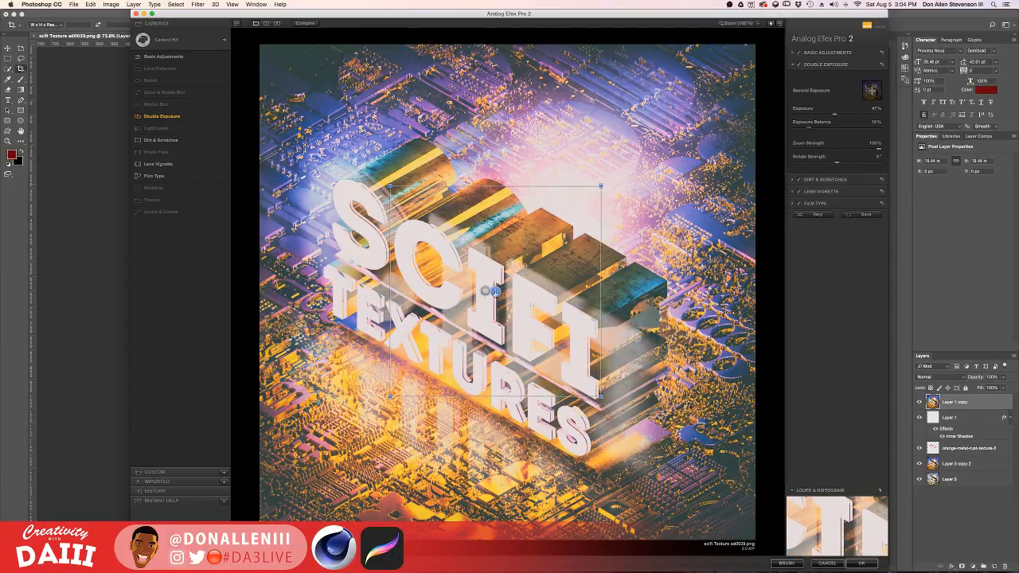
drag(495, 292, 717, 82)
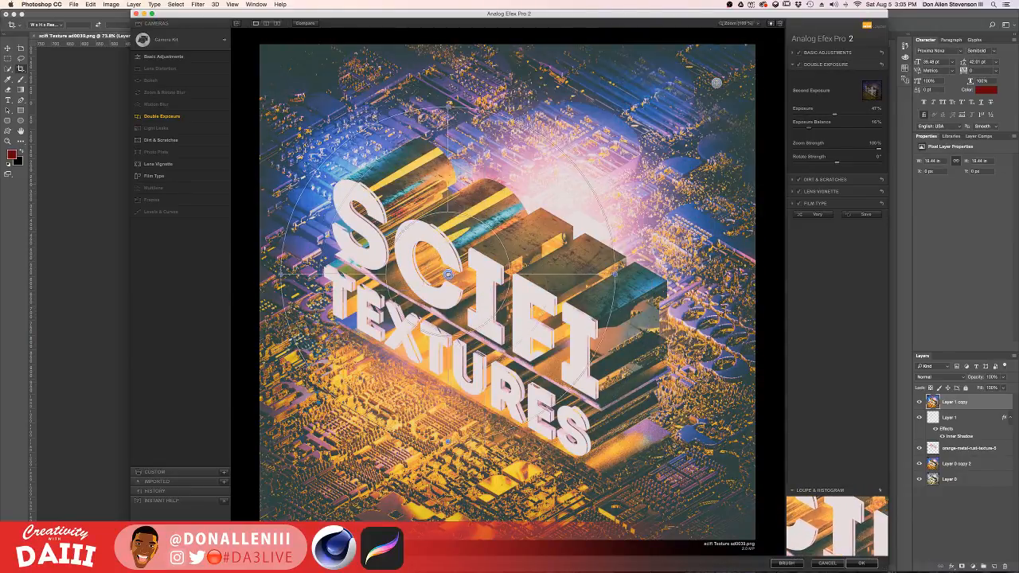
drag(427, 268, 430, 268)
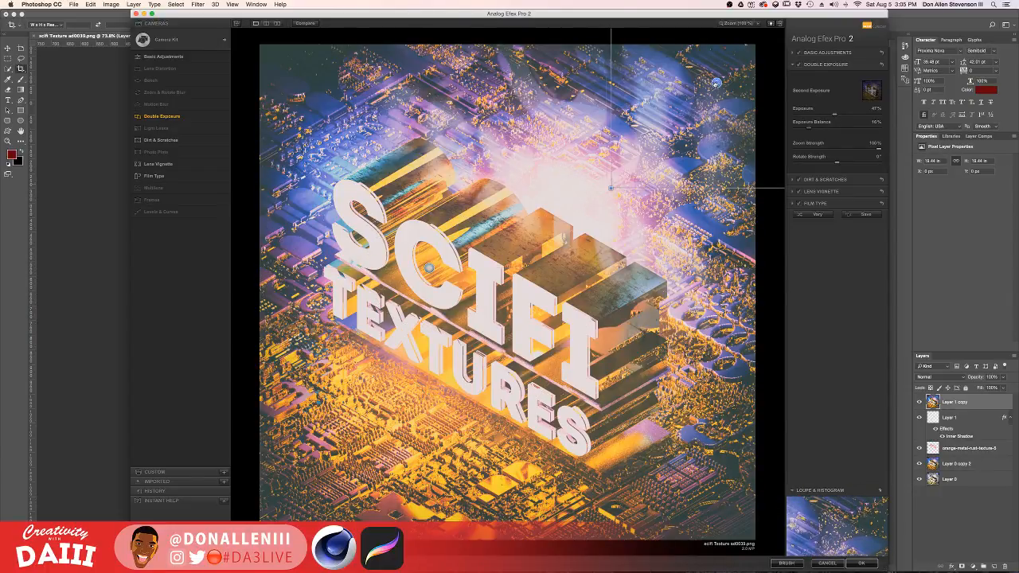
drag(717, 83, 779, 117)
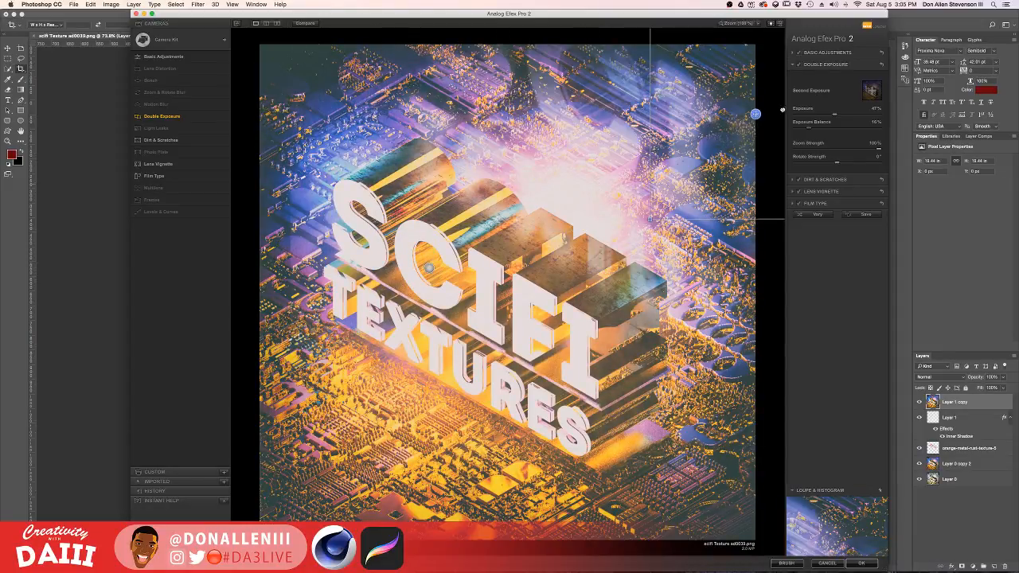
drag(755, 115, 340, 440)
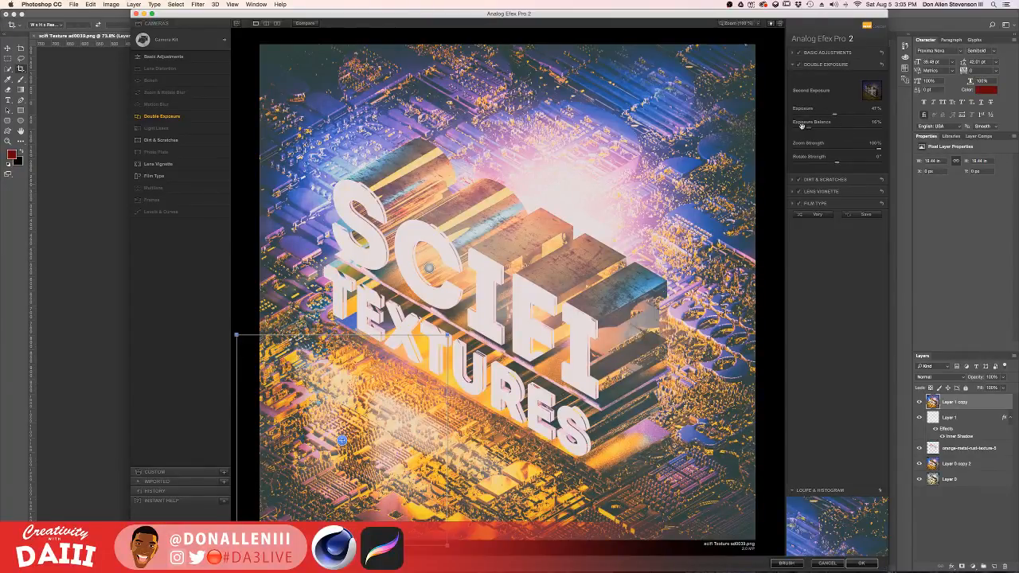
Set the double exposure's Exposure Balance to 5% and apply the Analog Efex Pro 2 filter to the image.
mouse_move(801, 125)
mouse_down()
mouse_move(849, 130)
mouse_move(804, 133)
mouse_up()
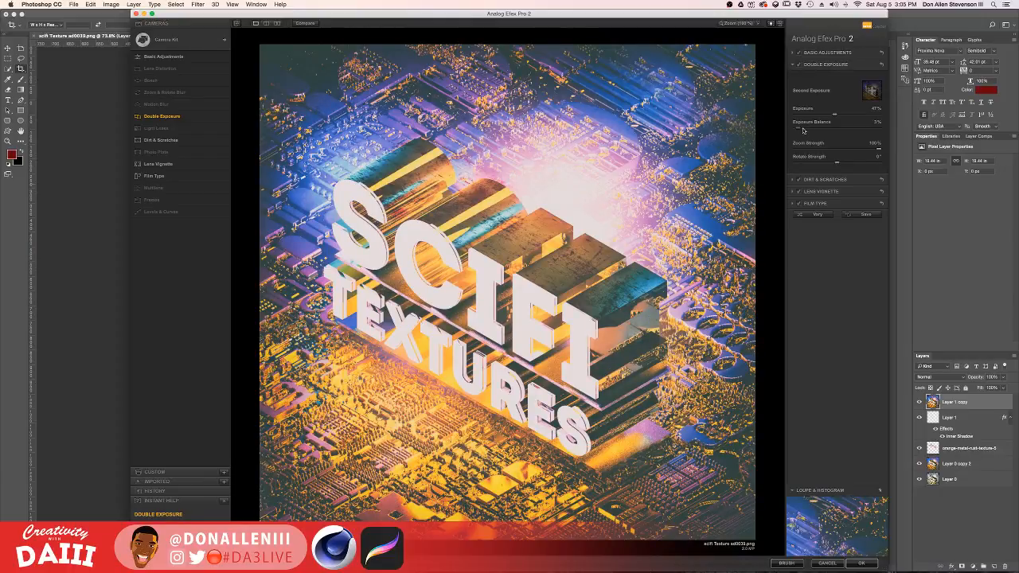
drag(804, 130, 812, 129)
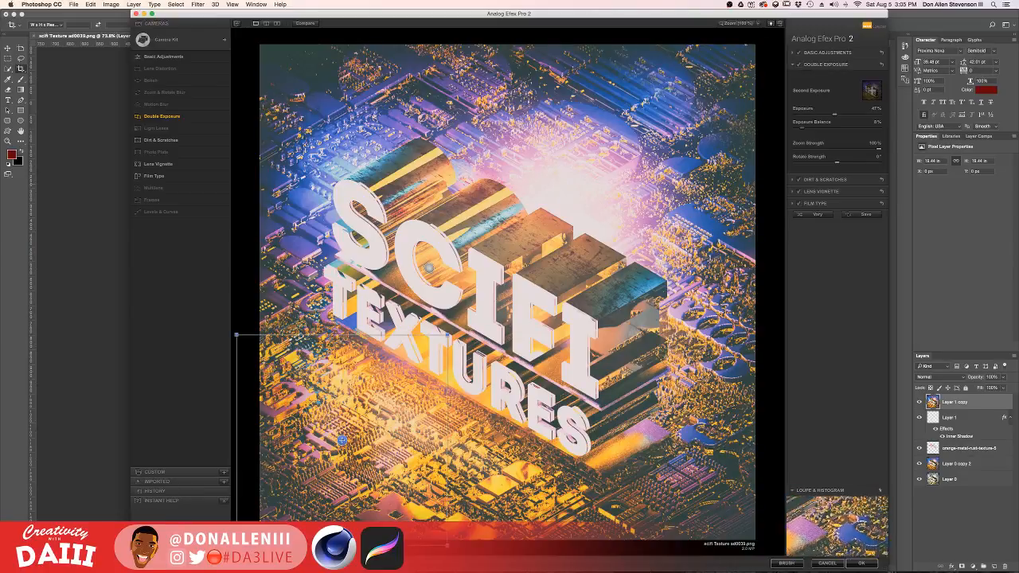
click(861, 564)
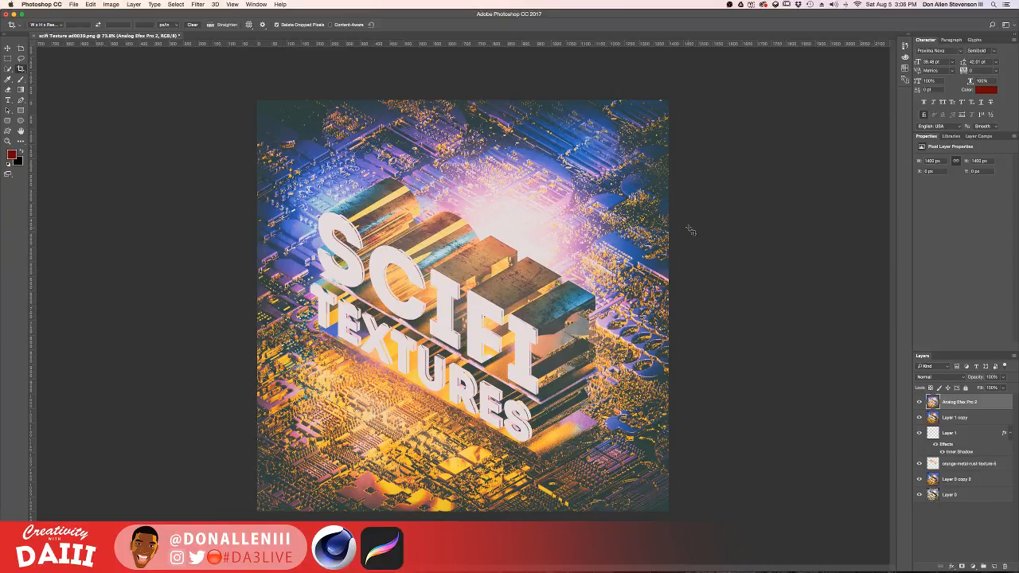
Toggle the Analog Efex Pro 2 layer's visibility to compare the image with and without the film look.
mouse_move(1018, 572)
click(921, 405)
click(921, 406)
click(922, 405)
Look through the marquee, lasso, crop and quick selection tools and the Lasso tool's presets.
click(10, 59)
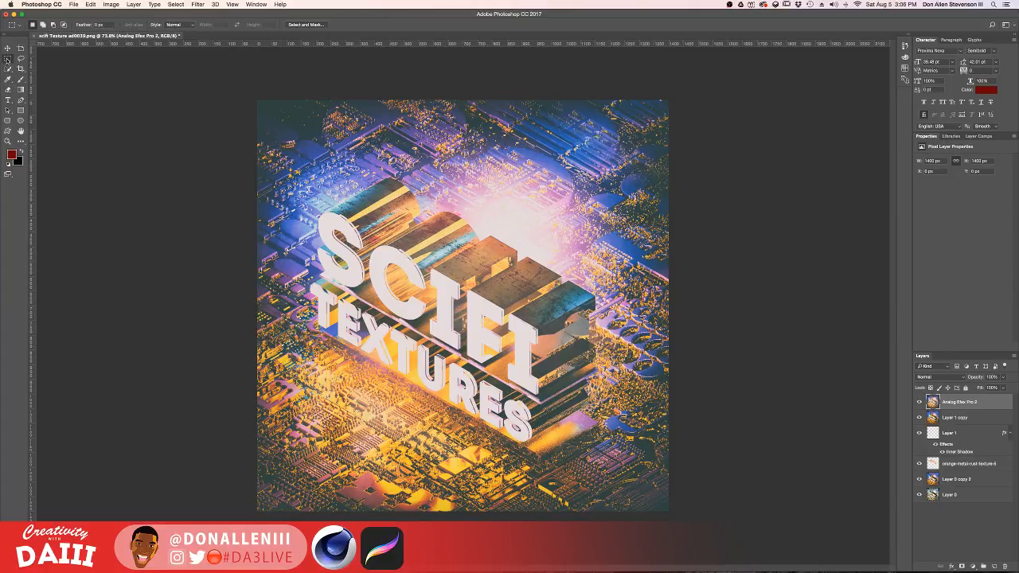
click(9, 70)
click(9, 61)
click(21, 60)
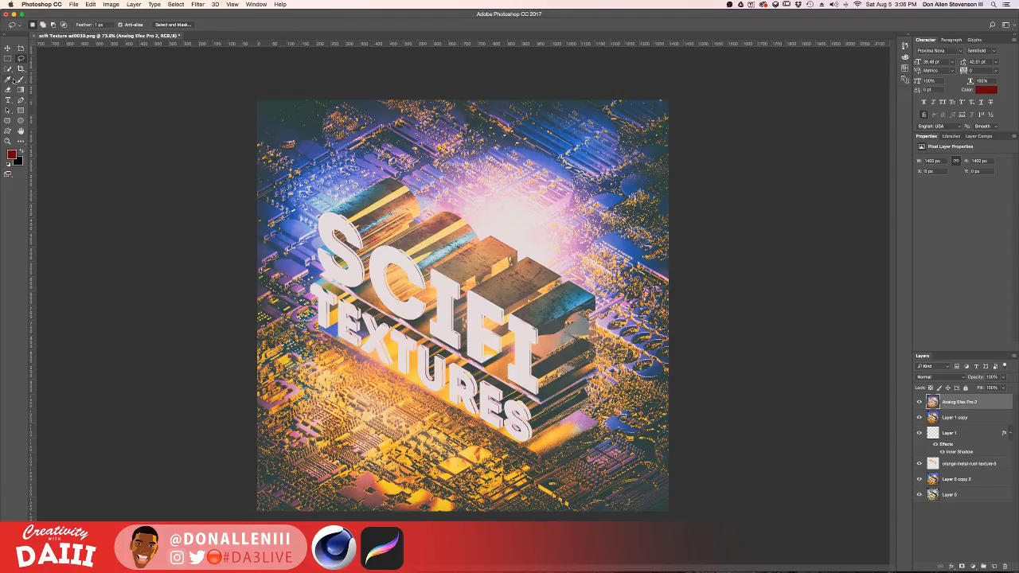
click(14, 26)
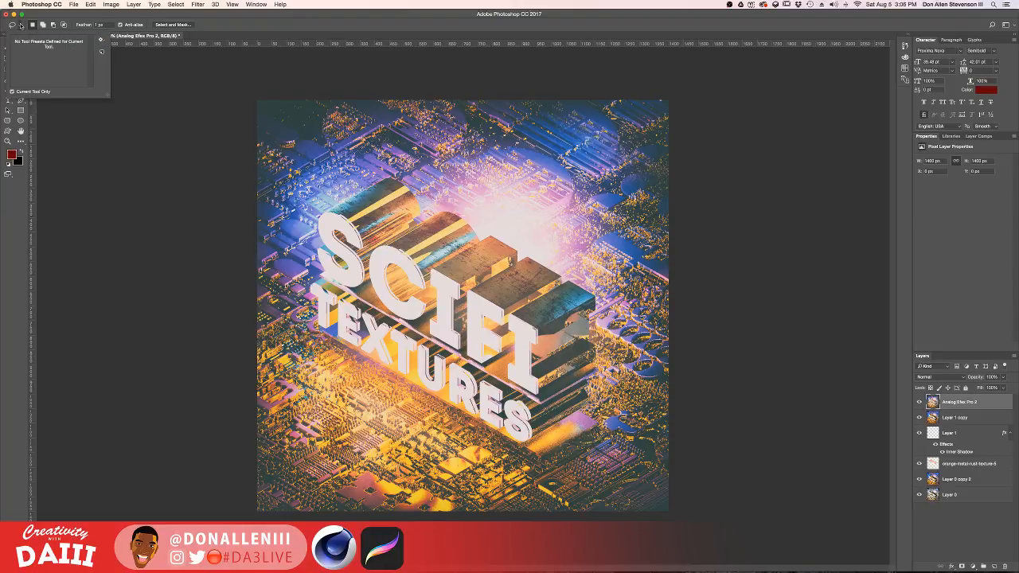
click(16, 26)
click(21, 69)
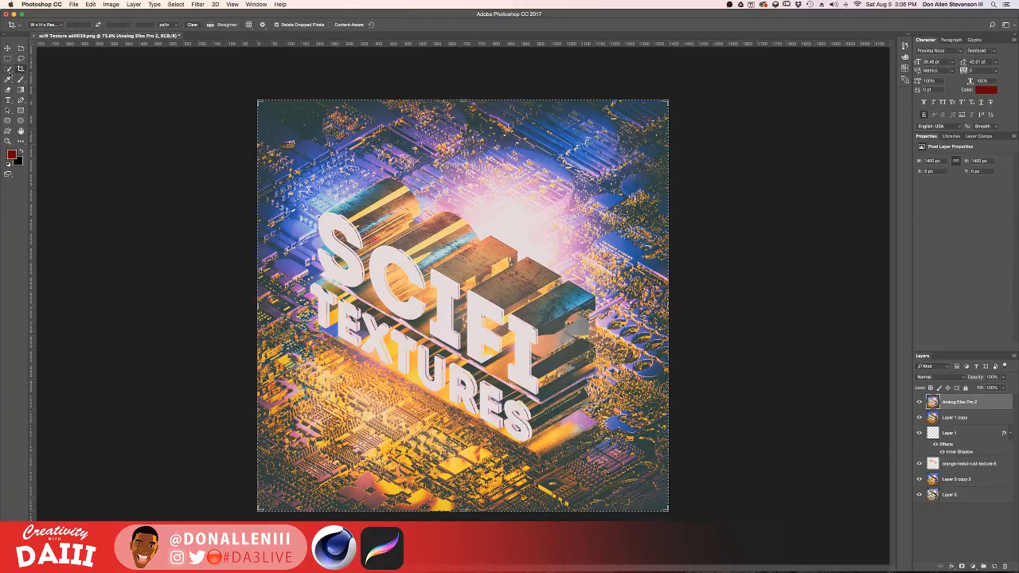
click(8, 69)
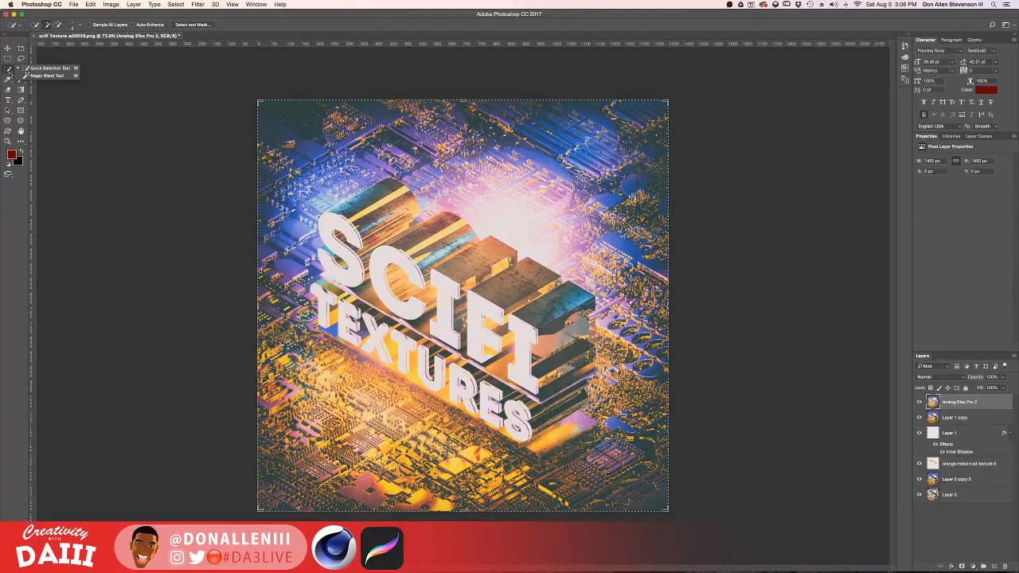
click(21, 59)
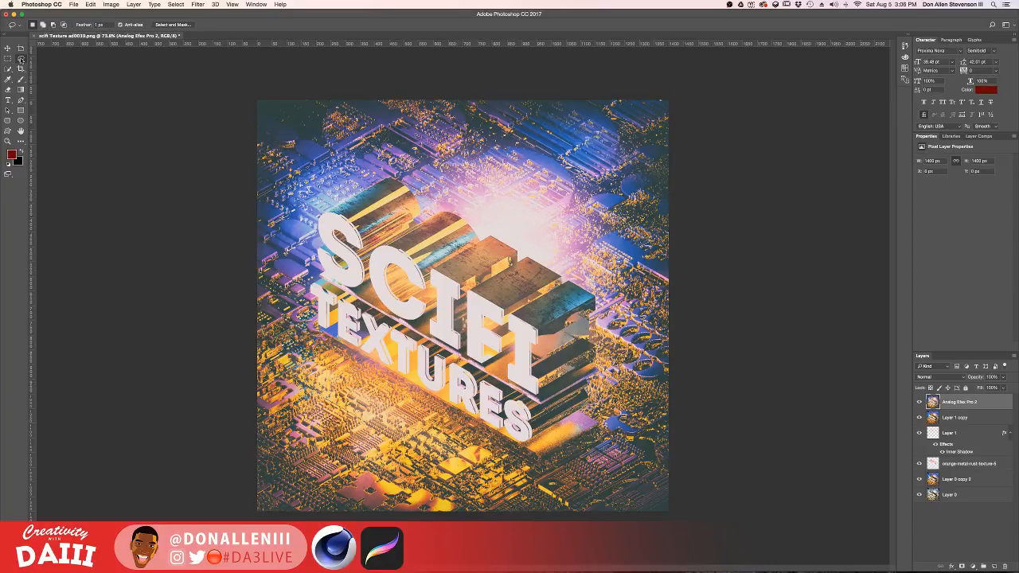
click(8, 59)
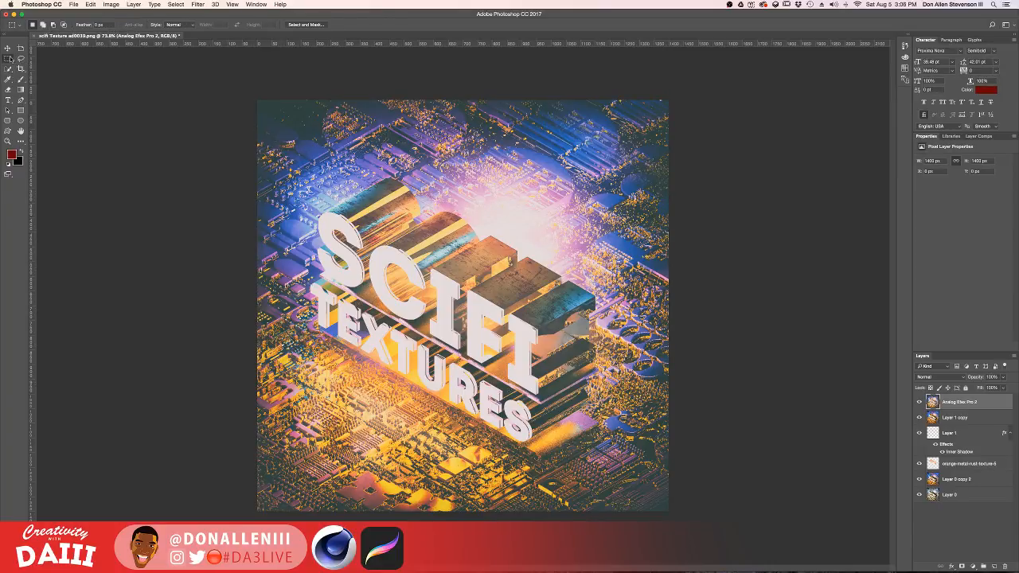
Switch to the Essentials workspace and select the top face of the first I in SCIFI with the Polygonal Lasso.
click(256, 5)
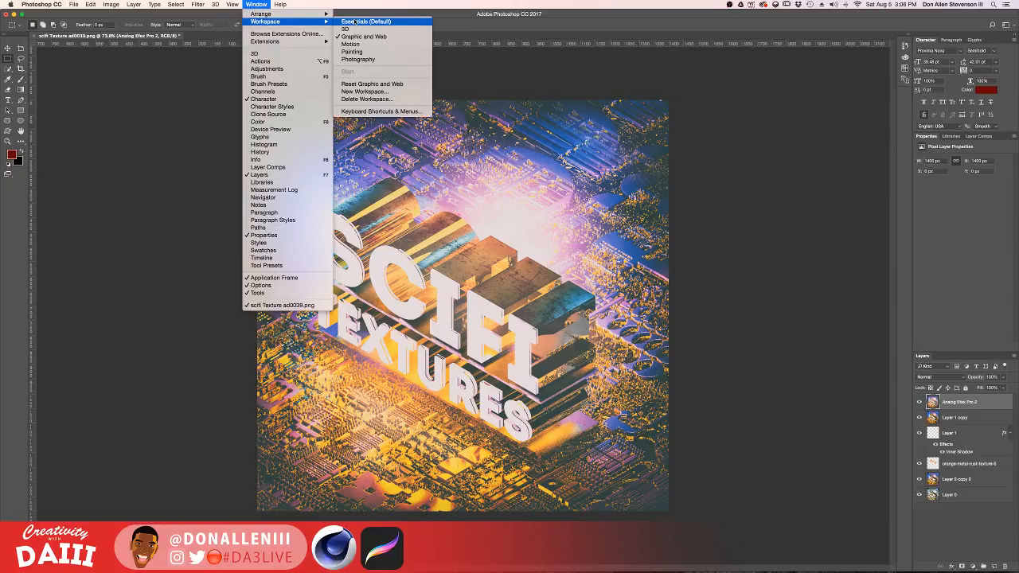
click(374, 21)
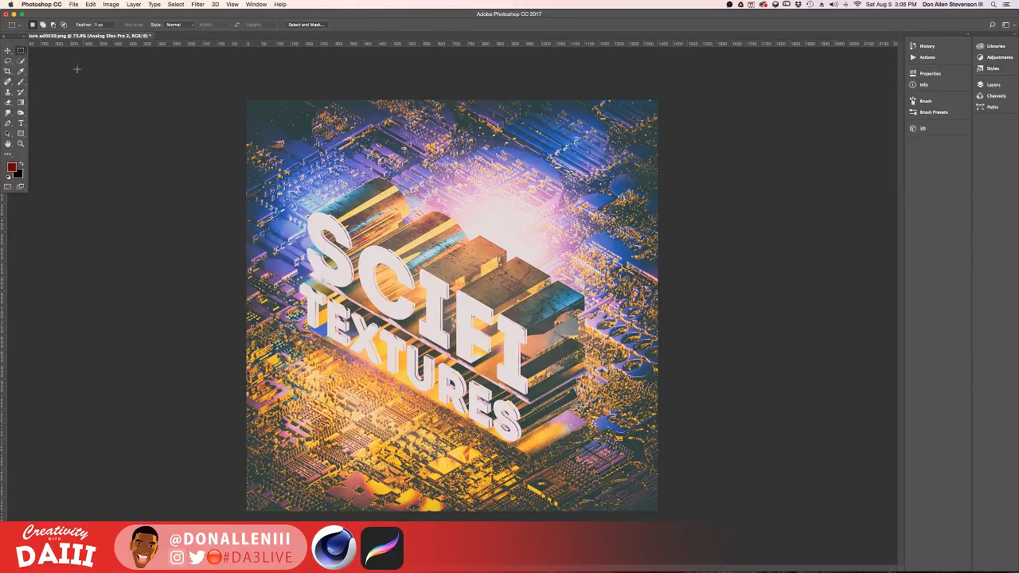
click(7, 62)
click(38, 70)
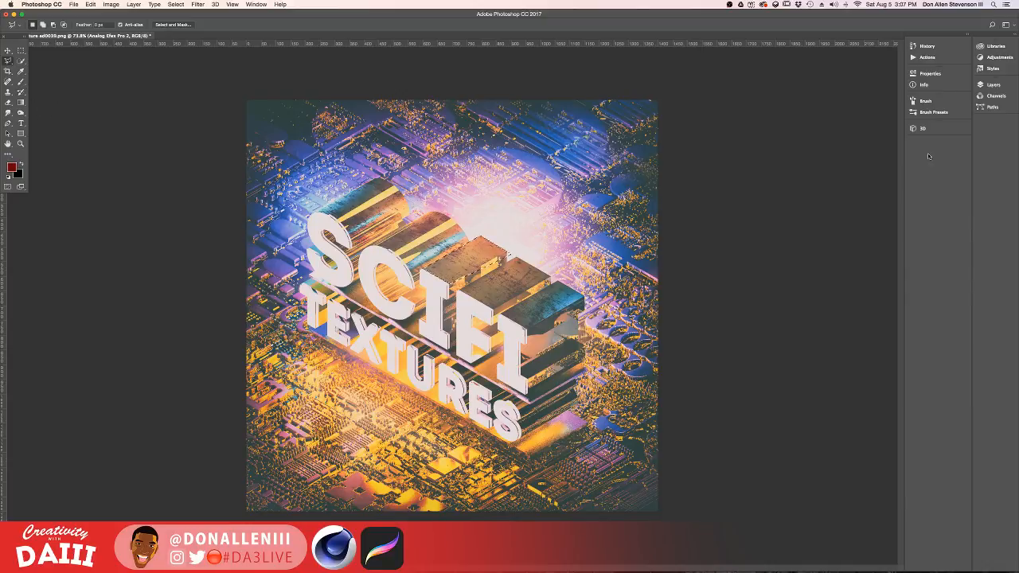
click(995, 86)
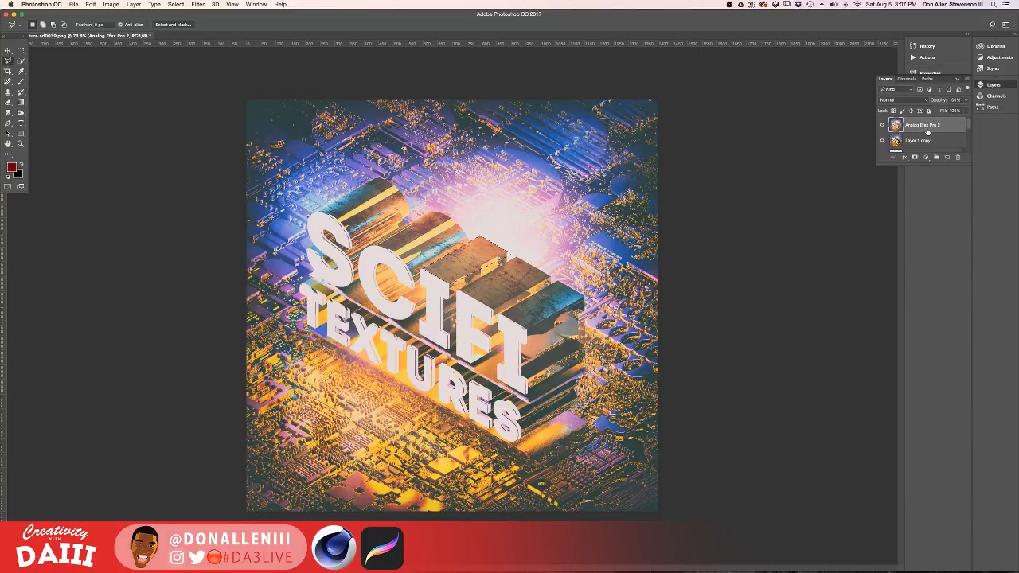
Try darkening the shadows on the selected top face of the first I with the Burn tool.
alt+scroll(451, 274, up, 5)
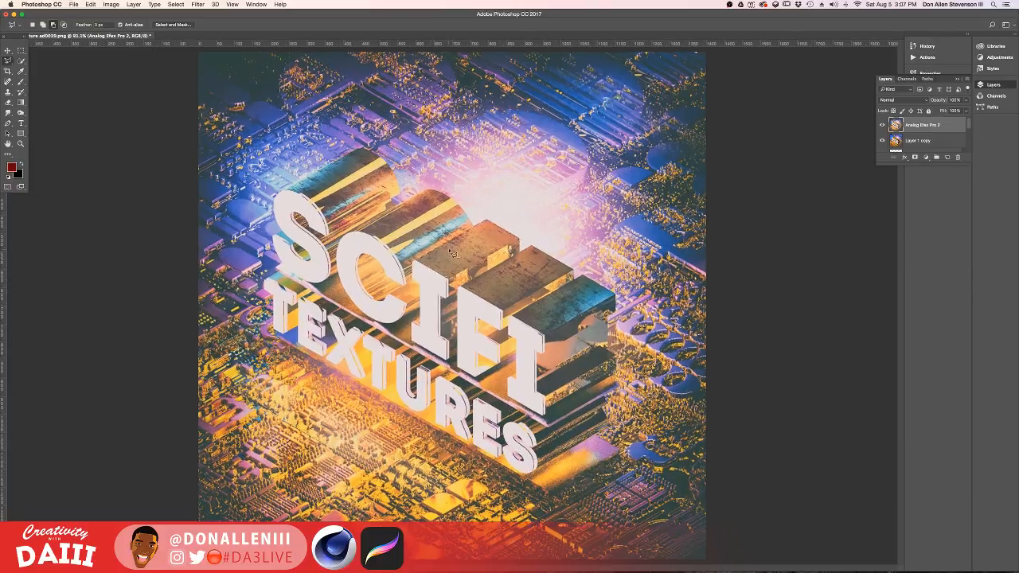
alt+scroll(451, 252, up, 3)
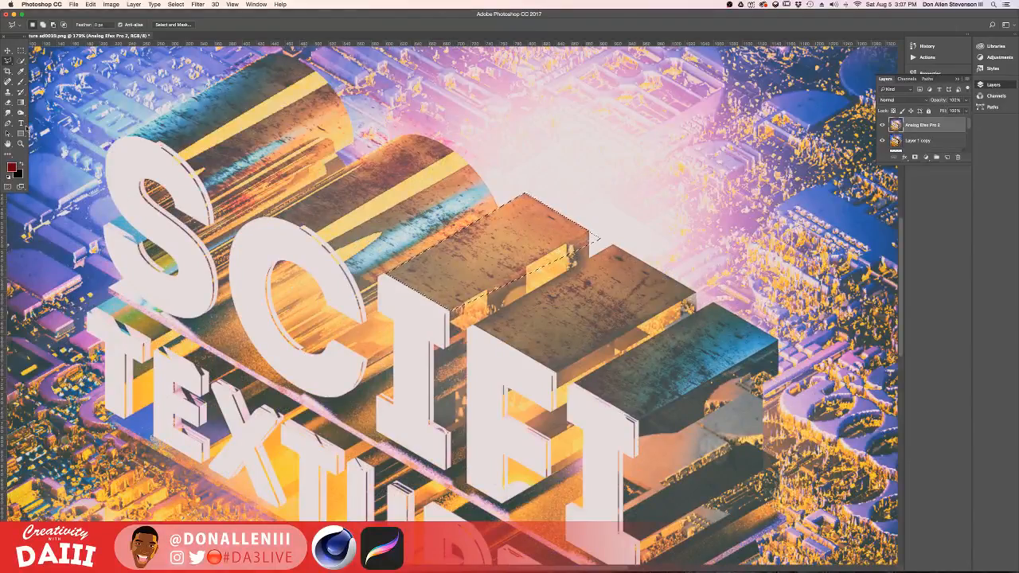
click(21, 113)
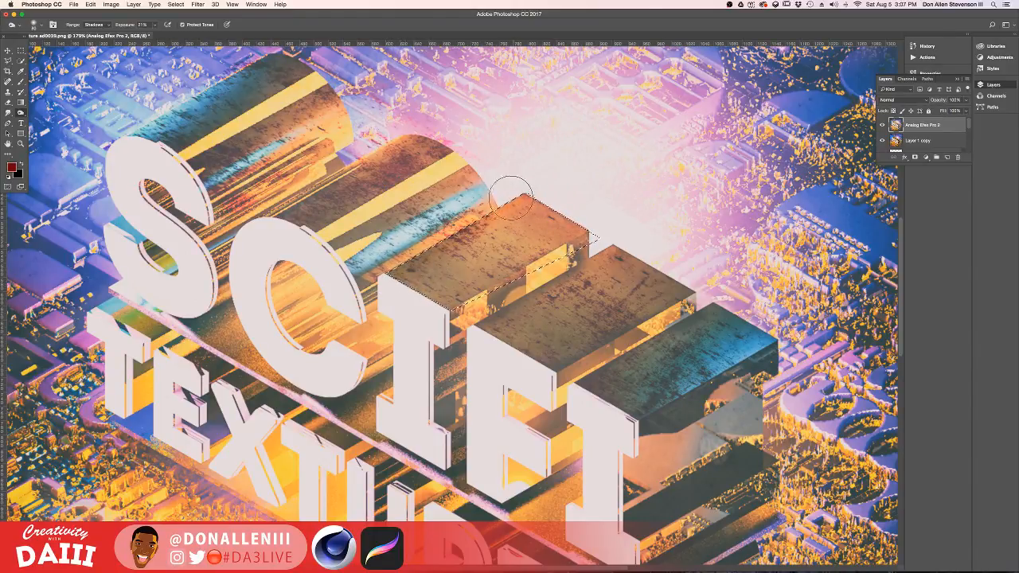
mouse_move(511, 198)
mouse_down()
mouse_move(633, 143)
mouse_move(551, 169)
mouse_move(604, 158)
mouse_move(652, 126)
mouse_up()
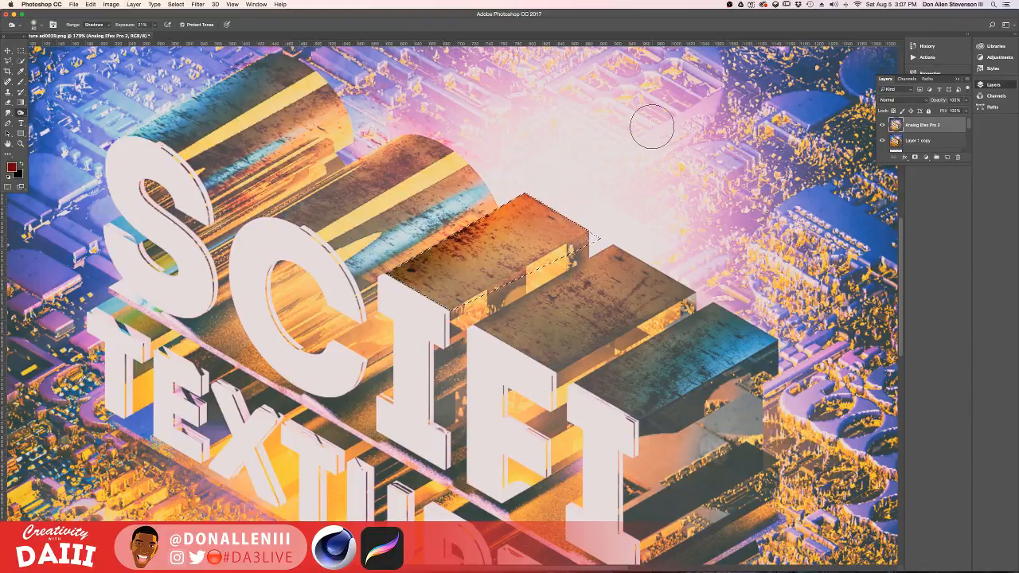
key(super+d)
key(super+z)
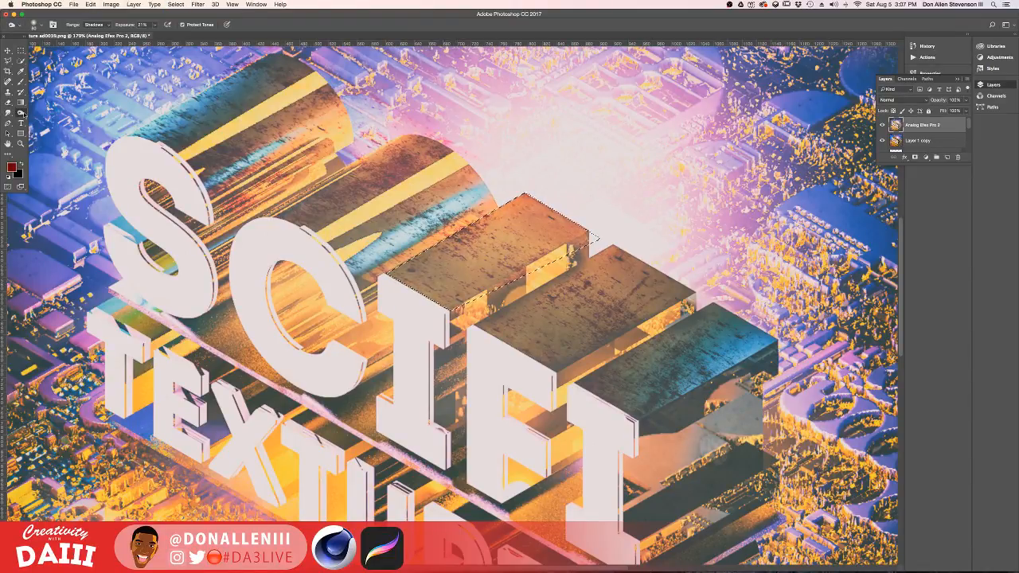
Brighten the highlights on the selected top face of the first I with the Dodge tool.
right_click(23, 114)
click(48, 112)
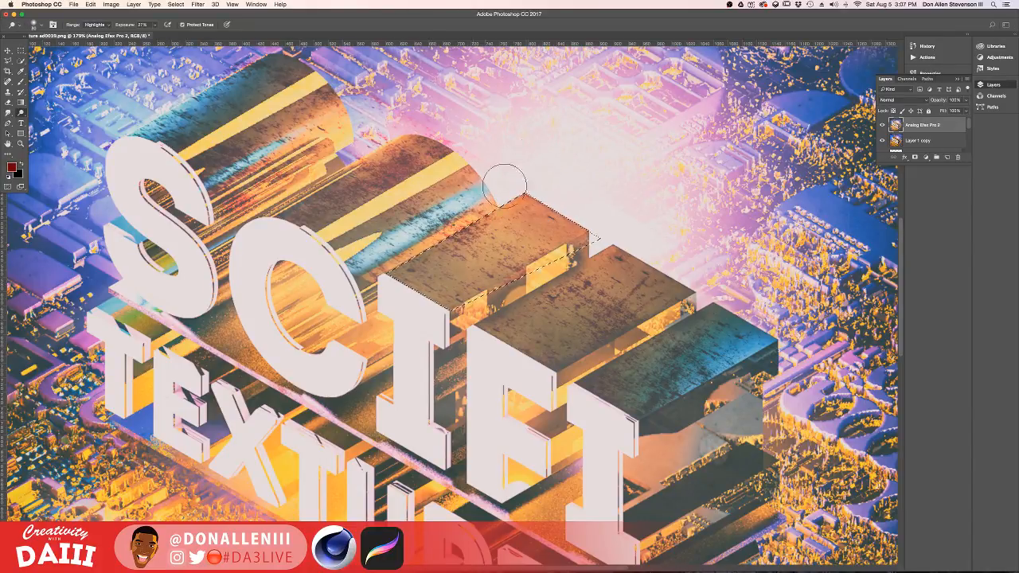
mouse_move(505, 187)
mouse_down()
mouse_move(670, 129)
mouse_move(492, 207)
mouse_move(374, 306)
mouse_move(552, 196)
mouse_move(427, 221)
mouse_move(349, 308)
mouse_move(385, 259)
mouse_move(331, 293)
mouse_up()
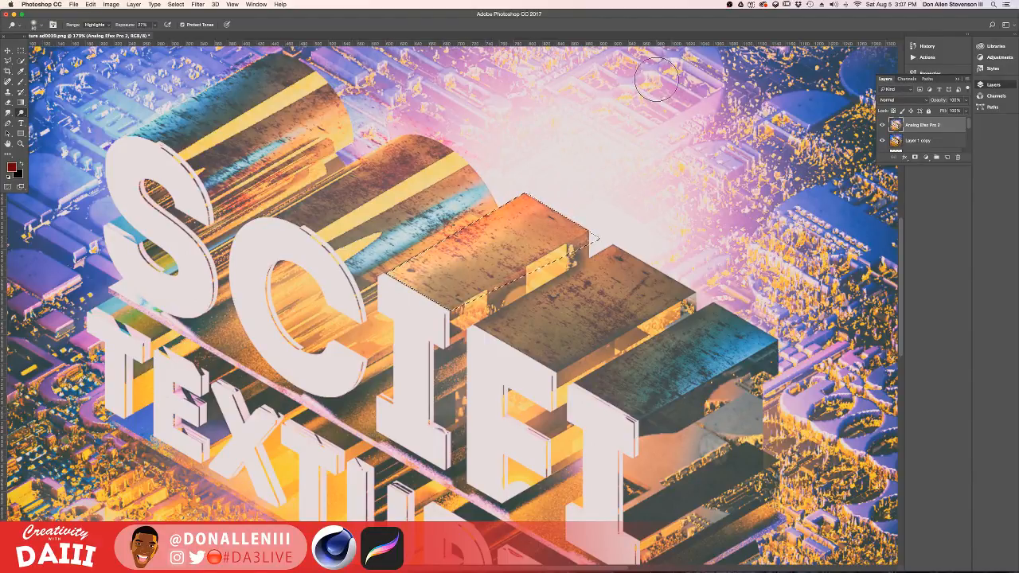
key(super+0)
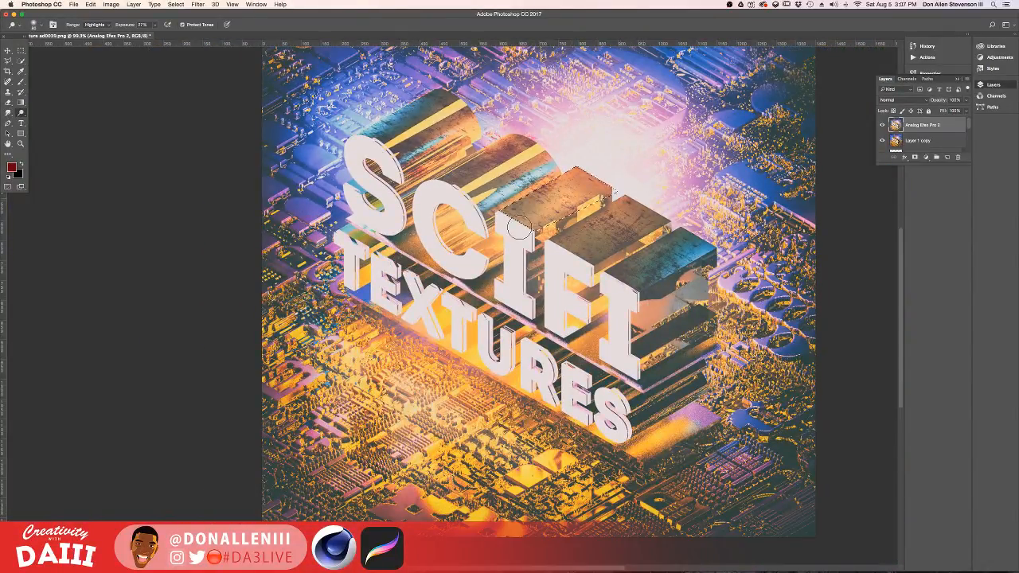
mouse_move(502, 238)
mouse_down()
mouse_move(571, 192)
mouse_move(655, 171)
mouse_up()
key(super+z)
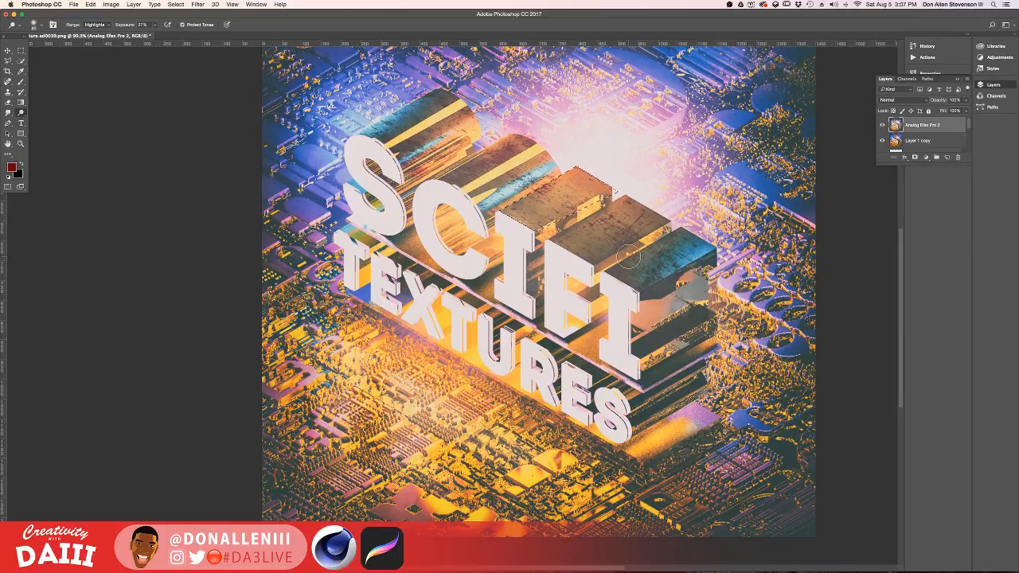
Clear the selection and dodge highlights onto the upper fronts of the F and last I and the last I's blue top face.
key(super+d)
mouse_move(567, 249)
mouse_down()
mouse_move(610, 267)
mouse_move(628, 292)
mouse_move(686, 241)
mouse_move(640, 273)
mouse_up()
key(super+z)
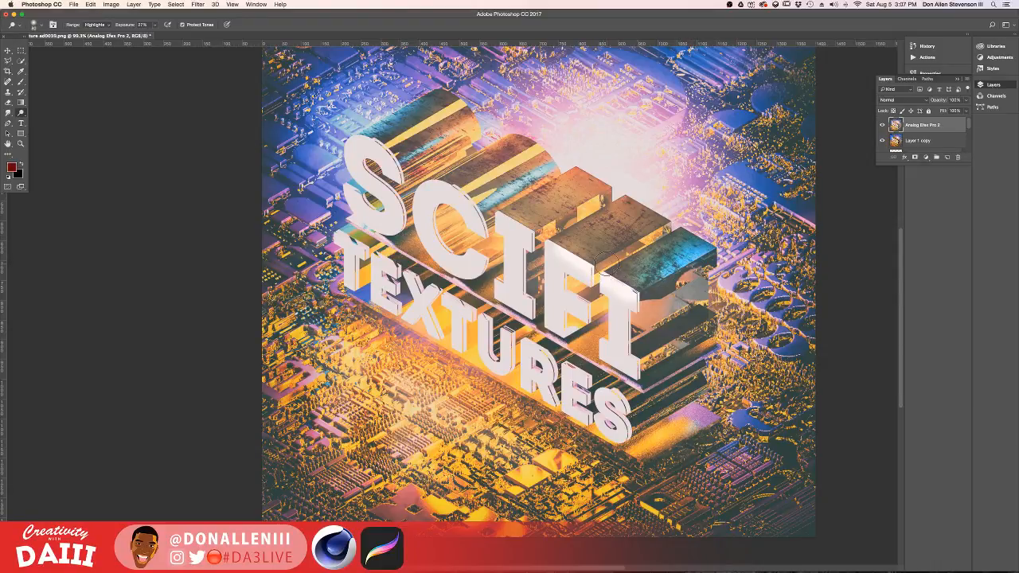
key(super+z)
mouse_move(693, 256)
mouse_down()
mouse_move(659, 275)
mouse_move(684, 242)
mouse_move(706, 249)
mouse_up()
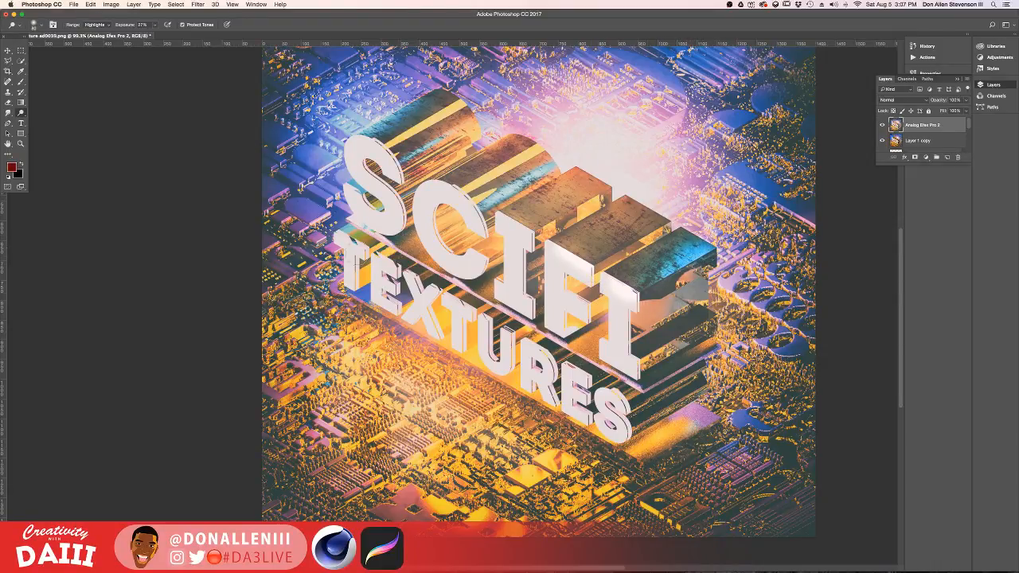
Dodge highlights along the extruded sides of the S, first I and F and the lower metal bars beside the last I.
mouse_move(404, 133)
mouse_down()
mouse_move(398, 121)
mouse_move(440, 96)
mouse_up()
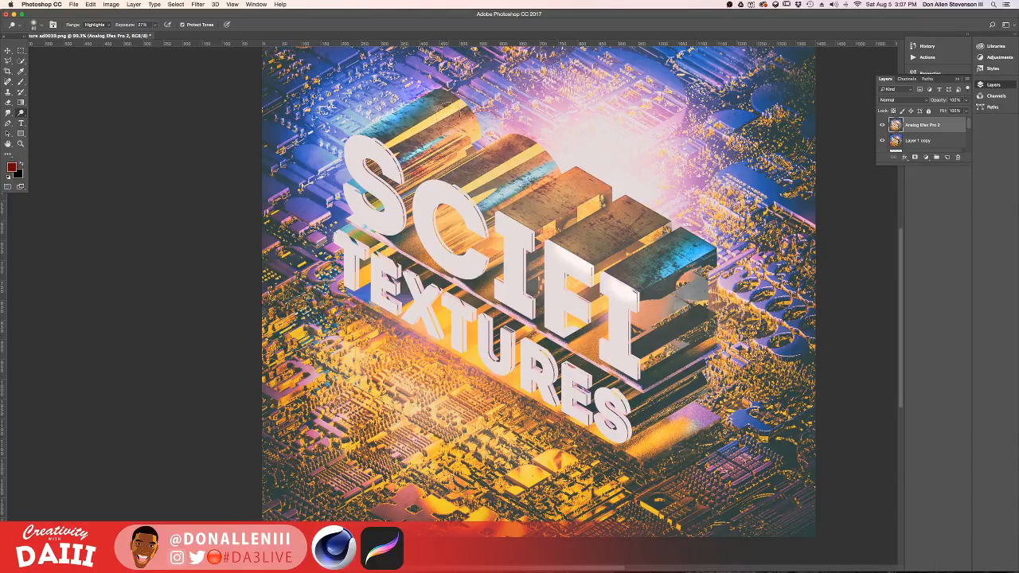
mouse_move(559, 202)
mouse_down()
mouse_move(571, 188)
mouse_move(533, 212)
mouse_move(555, 199)
mouse_up()
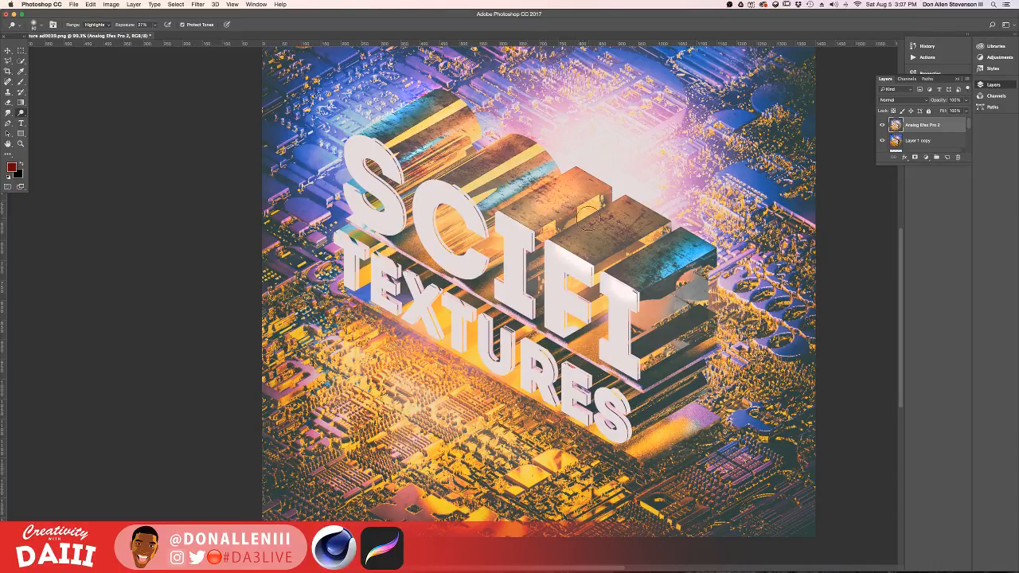
mouse_move(612, 233)
mouse_down()
mouse_move(631, 211)
mouse_move(593, 242)
mouse_up()
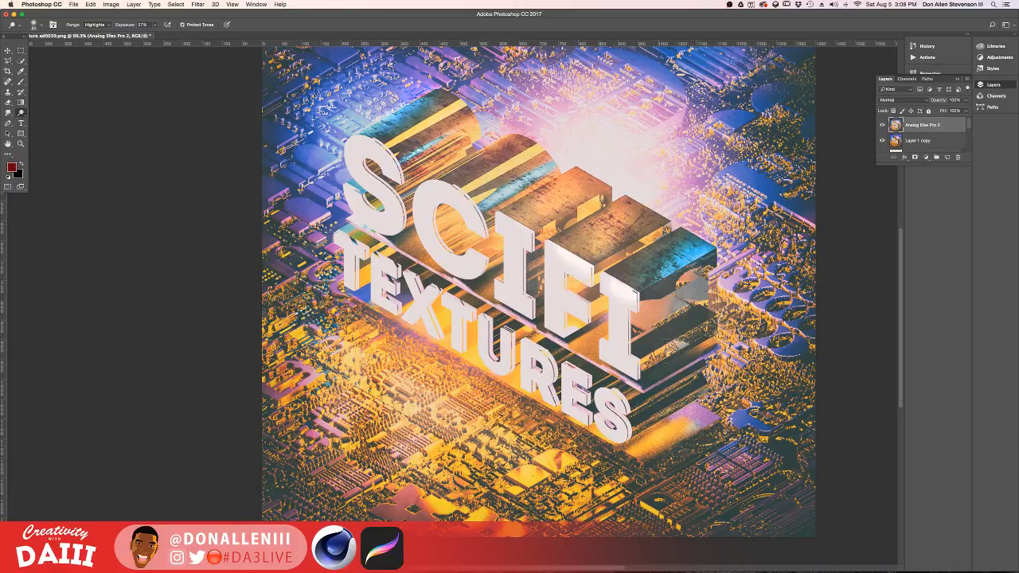
drag(677, 346, 671, 351)
drag(642, 407, 676, 388)
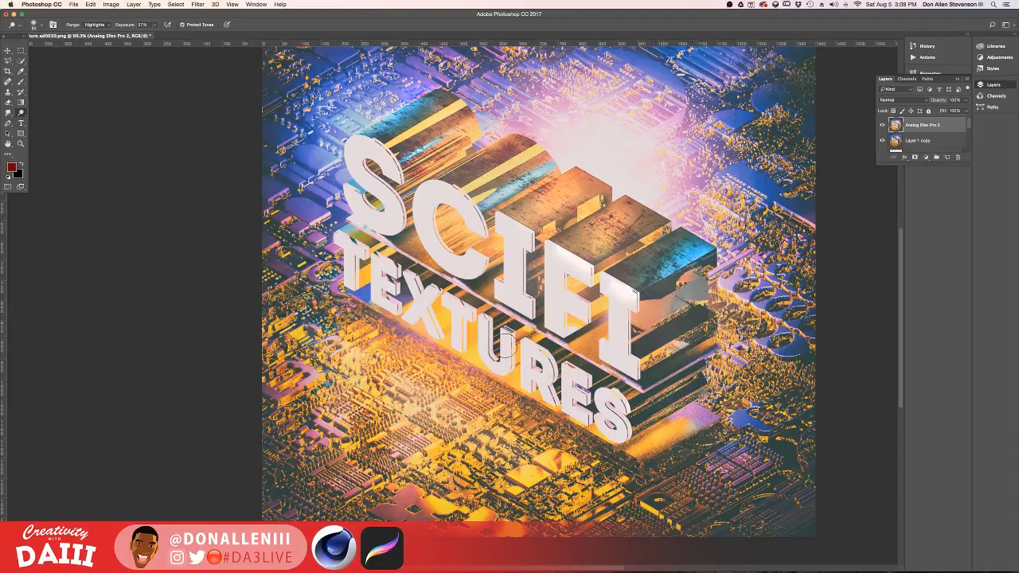
Dodge the white front faces of the TEXTURES letters and the SCIFI letters to brighten them.
mouse_move(369, 235)
mouse_down()
mouse_move(355, 231)
mouse_move(595, 378)
mouse_up()
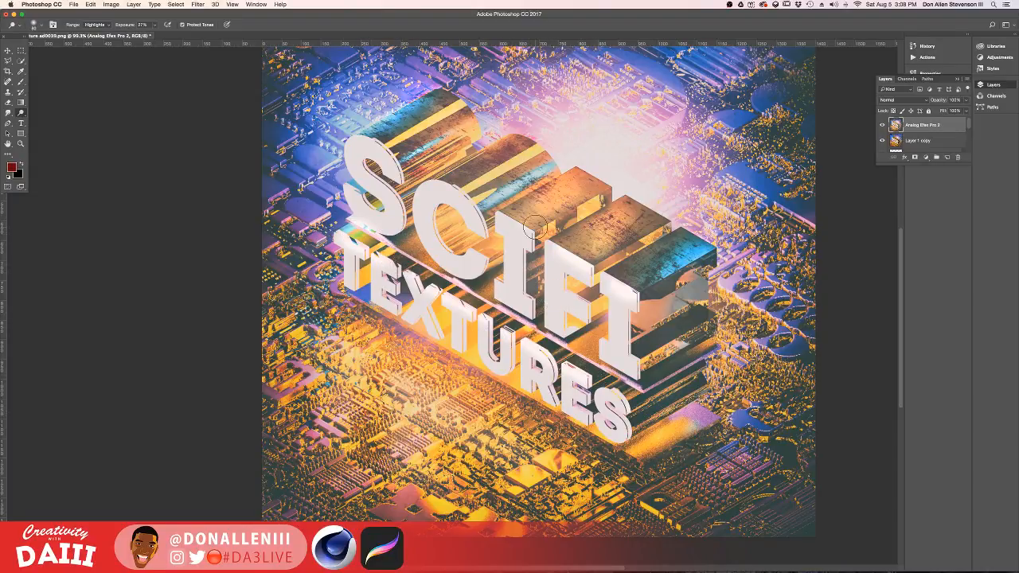
key(super+minus)
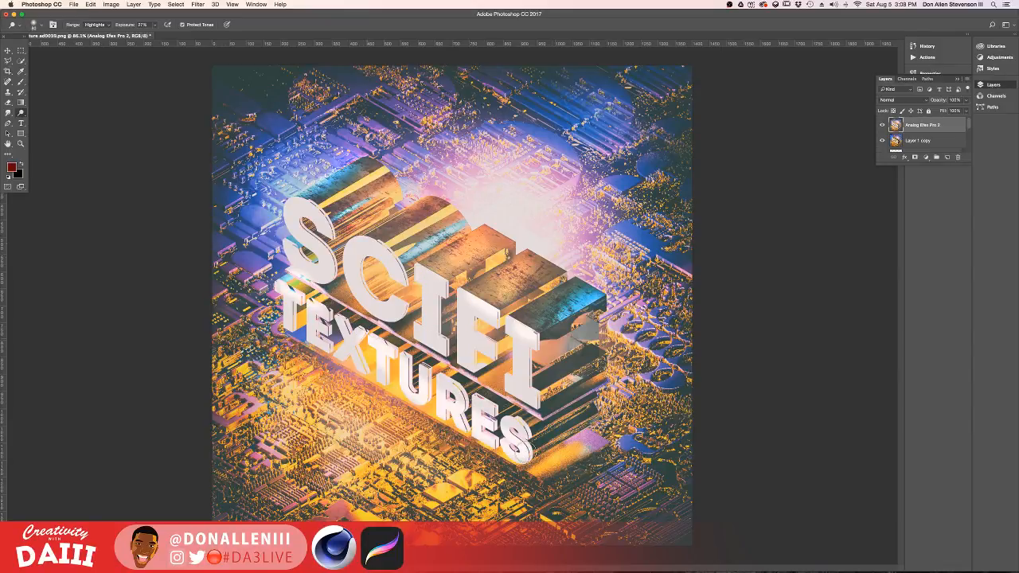
mouse_move(524, 451)
mouse_down()
mouse_move(343, 325)
mouse_move(514, 450)
mouse_up()
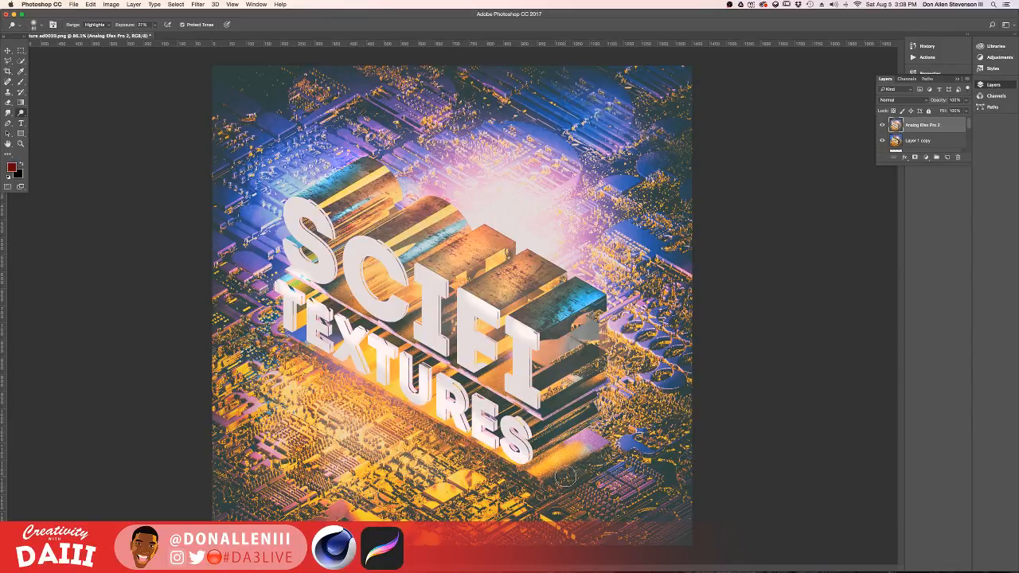
drag(295, 221, 513, 436)
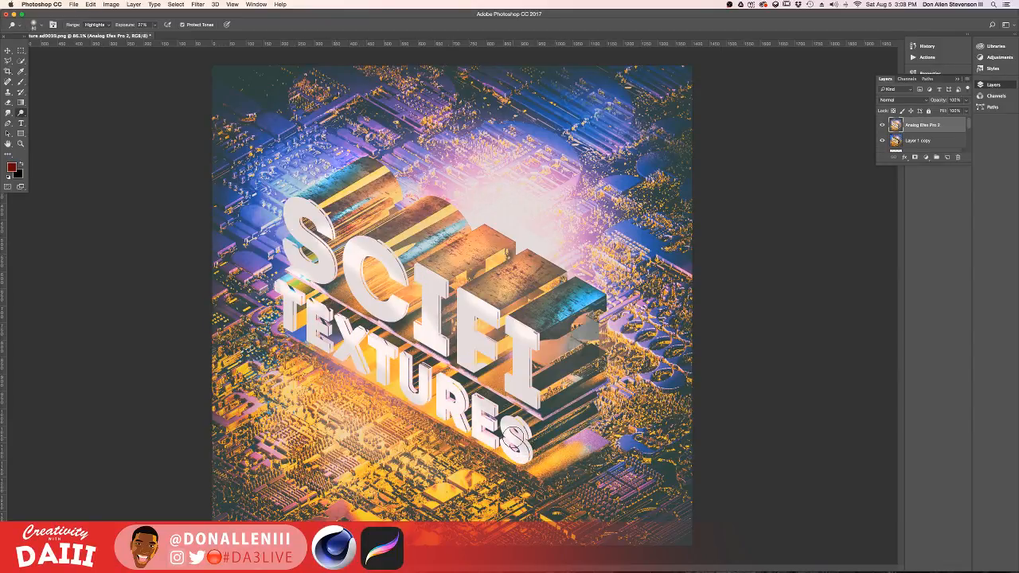
key(super+z)
mouse_move(291, 215)
mouse_down()
mouse_move(483, 374)
mouse_move(528, 391)
mouse_up()
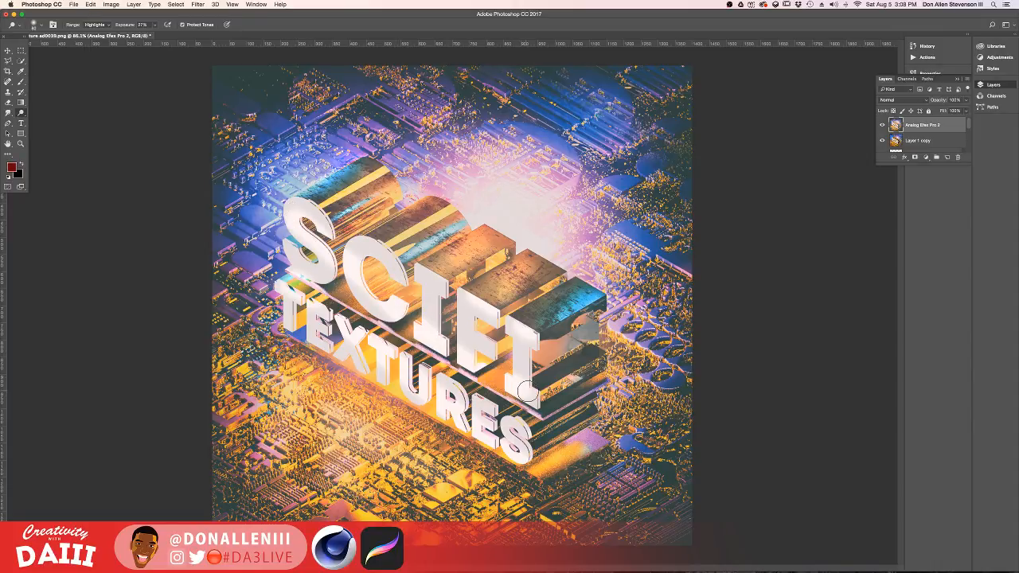
Review the whole image, collapse the layers list and switch to OBS on Desktop 1.
alt+scroll(390, 298, down, 5)
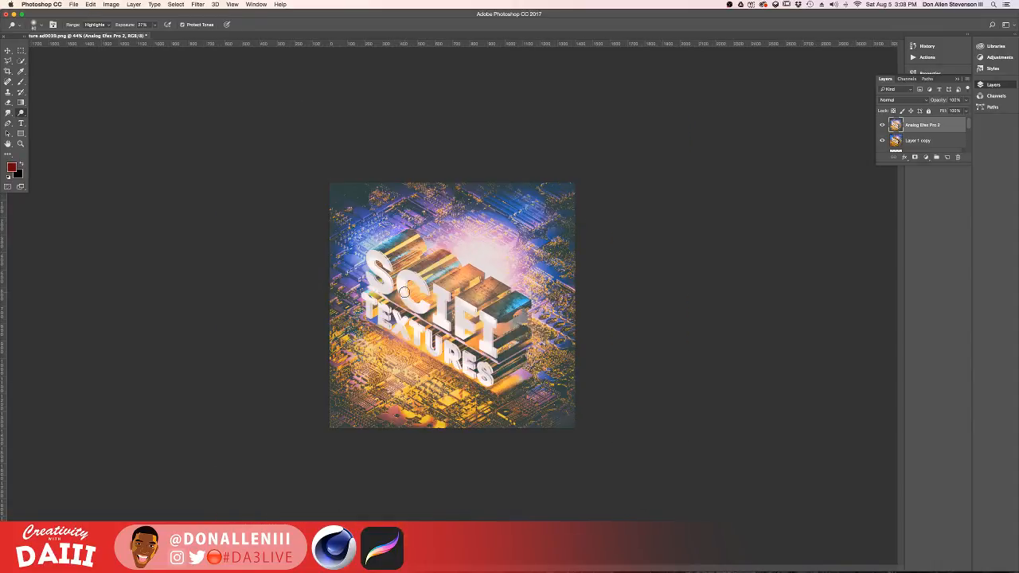
alt+scroll(405, 294, up, 4)
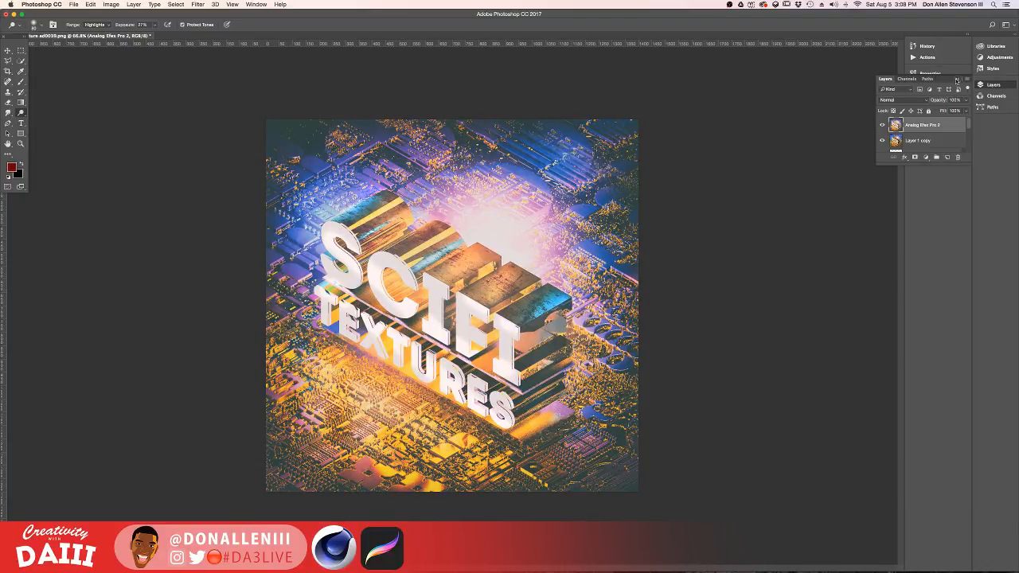
click(956, 80)
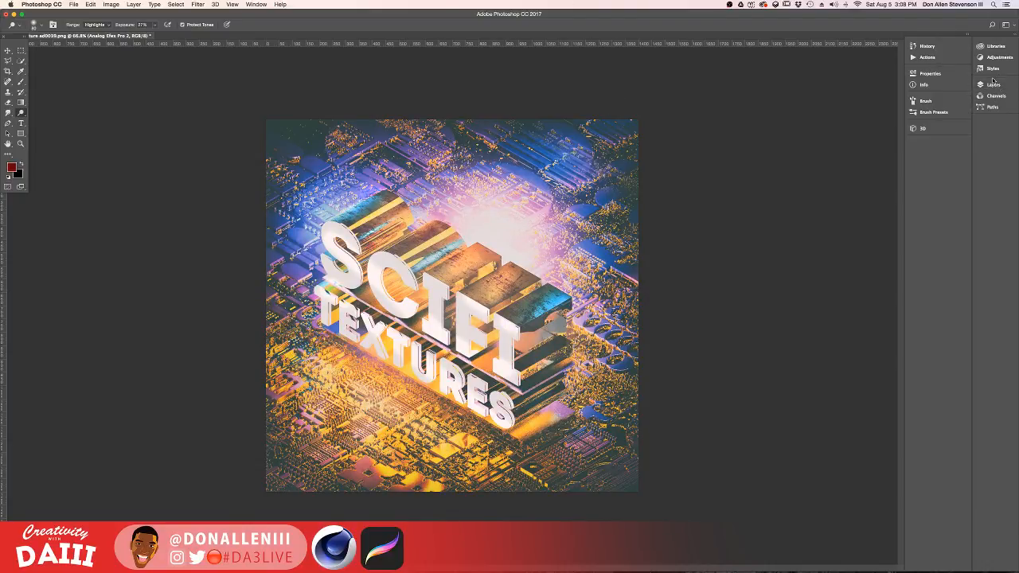
key(ctrl+Up)
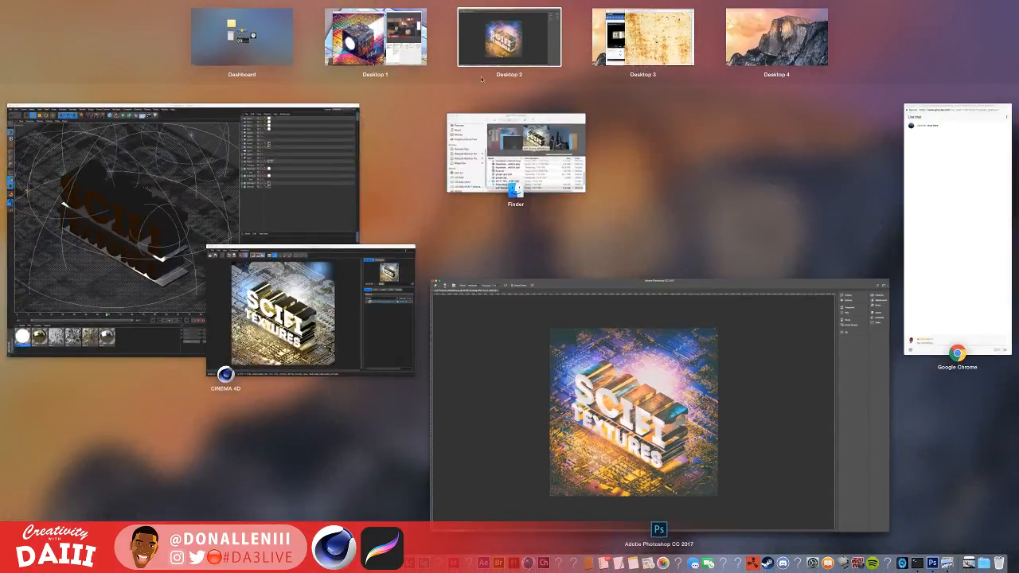
click(395, 51)
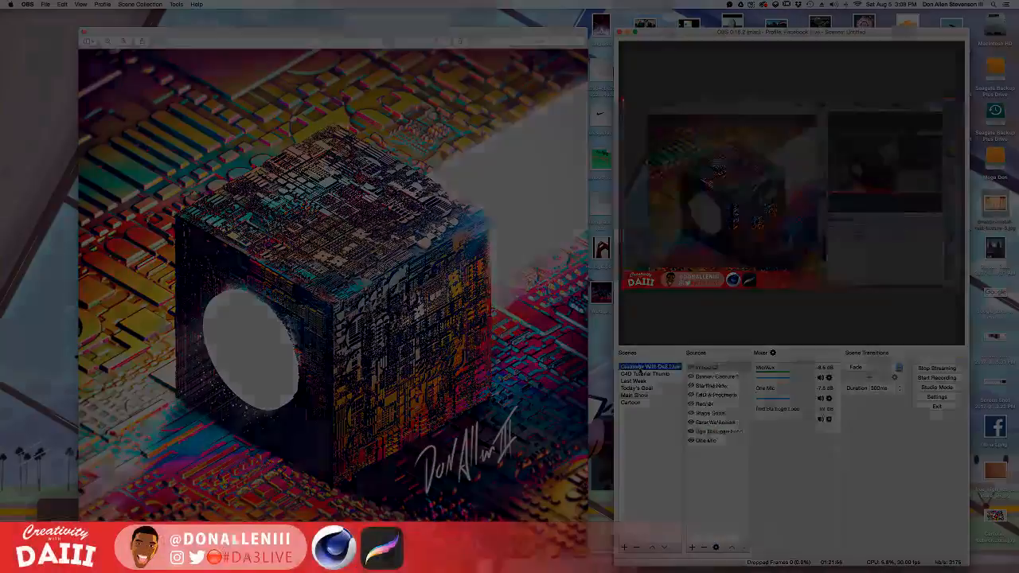